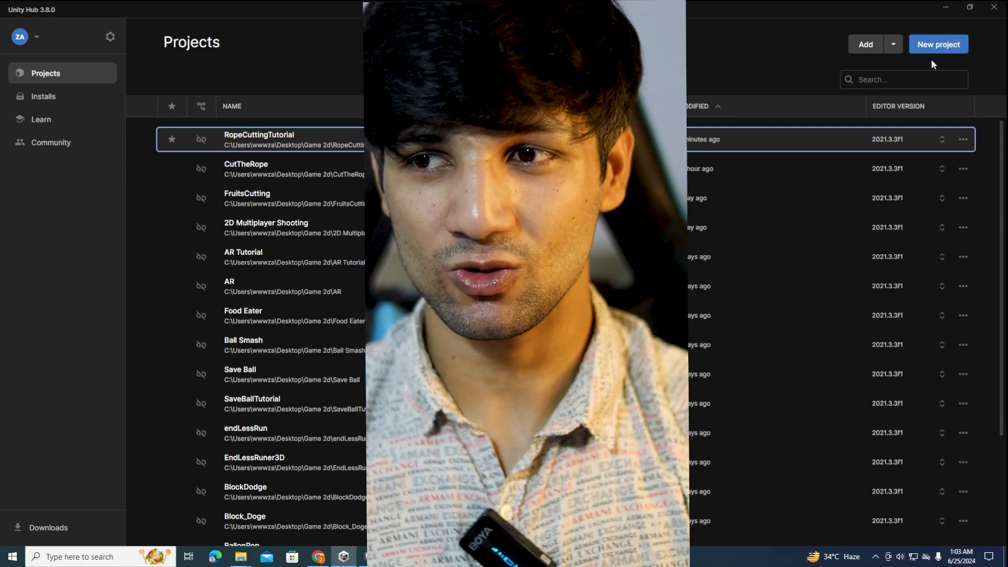
# Step: Set up a new 2D (Built-In Render Pipeline) project named RopeCutting without the Unity Cloud connection, and close Unity Hub
pyautogui.click(935, 49)
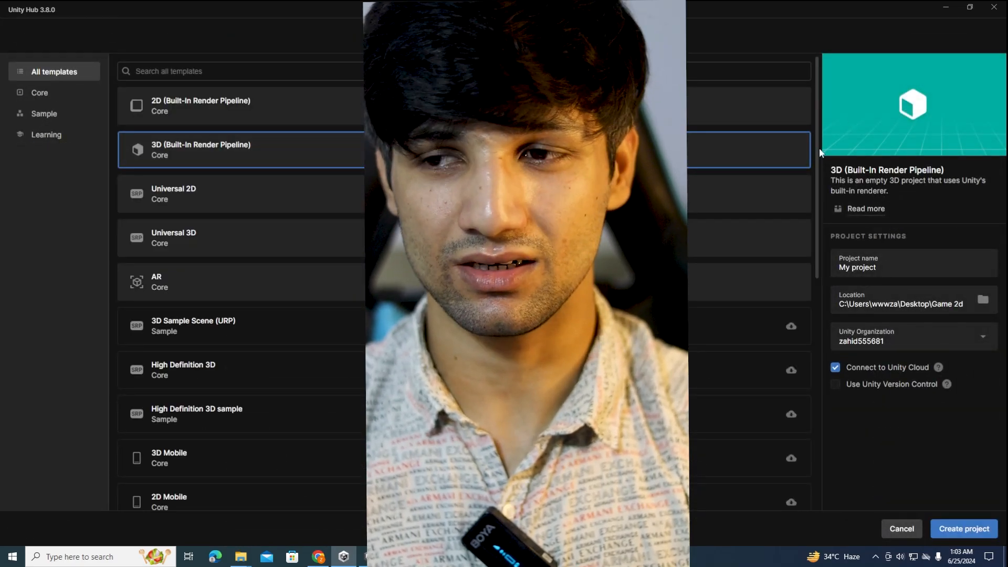
pyautogui.tripleClick(838, 270)
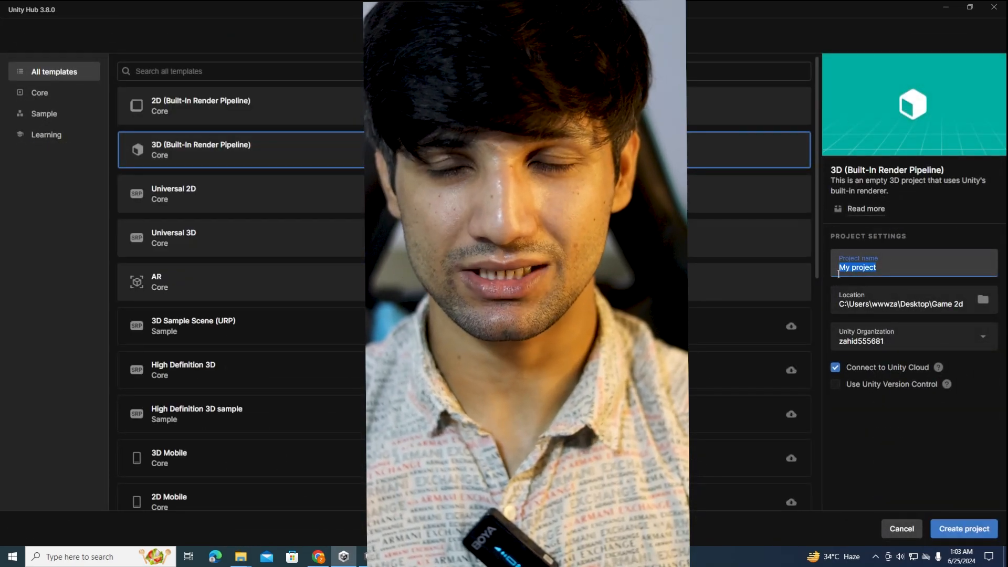
pyautogui.write('R')
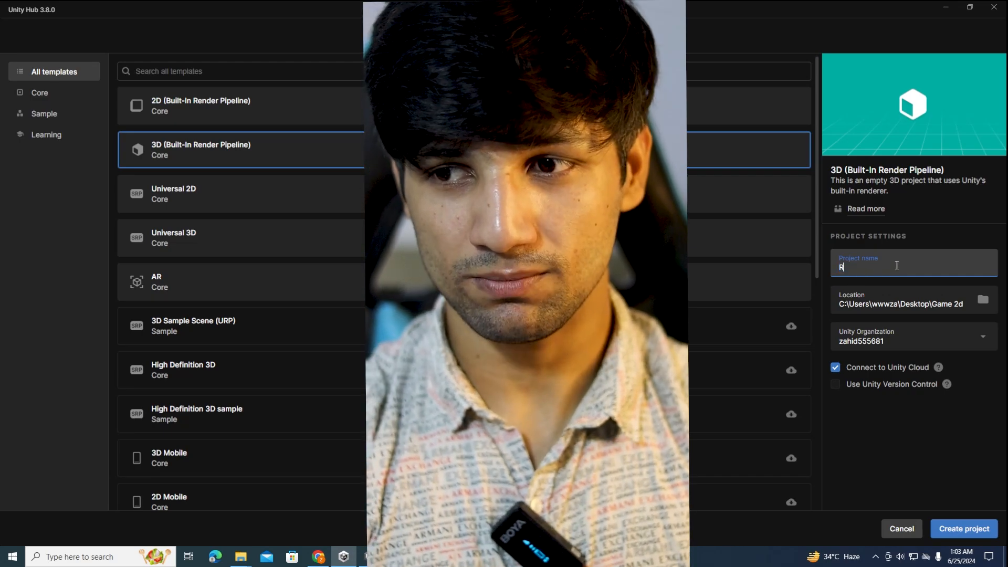
pyautogui.write('opeCuttin')
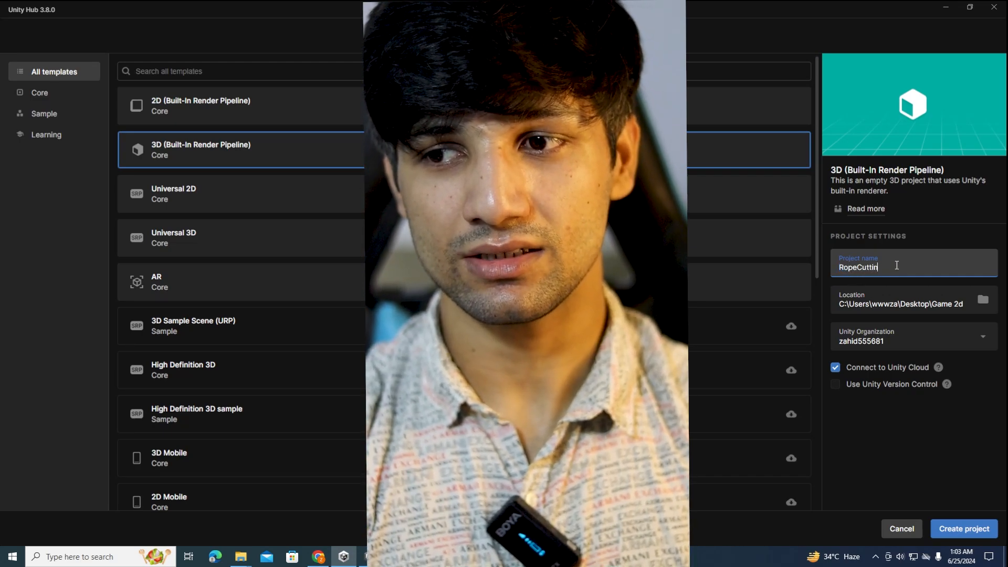
pyautogui.write('g')
pyautogui.click(482, 123)
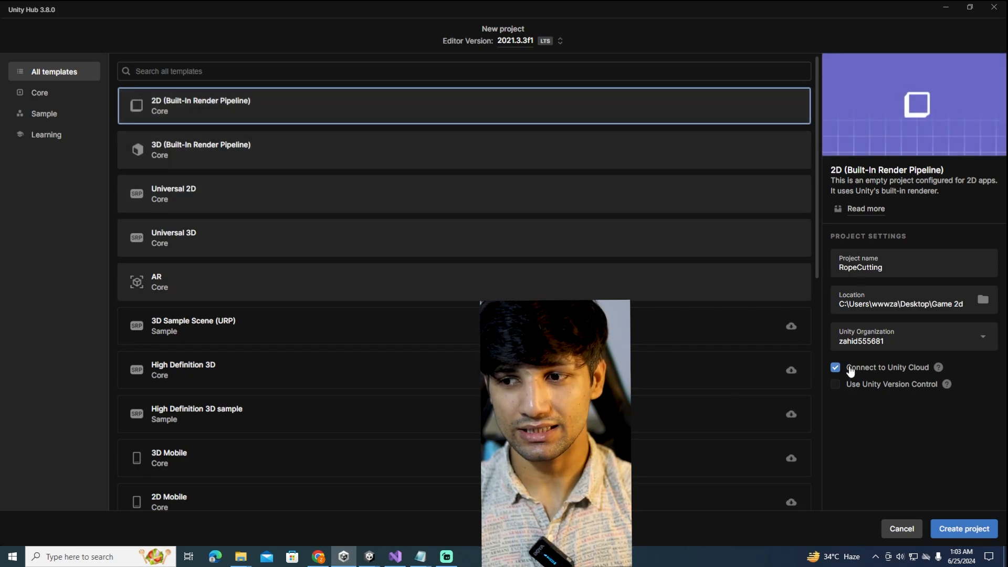
pyautogui.click(850, 369)
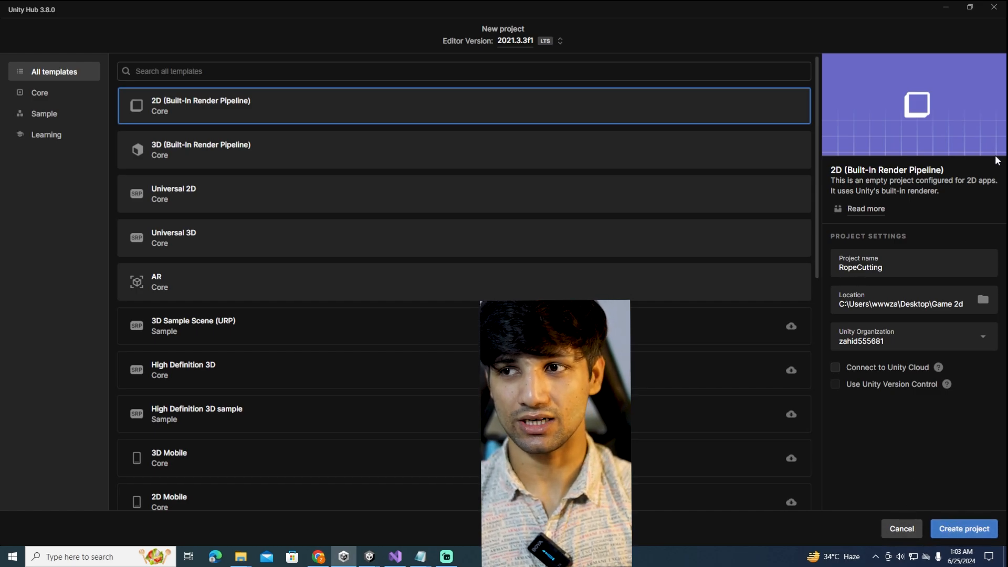
pyautogui.click(994, 7)
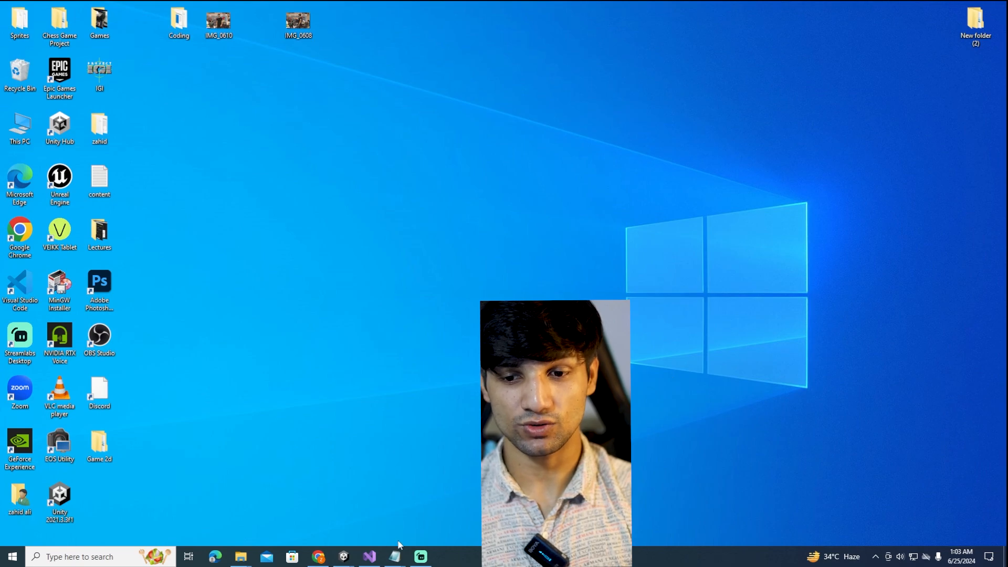
# Step: Switch to the RopeCuttingTutorial project in the Unity editor, maximize it and set the editor layout to 2 by 3
pyautogui.moveTo(344, 556)
pyautogui.click(370, 521)
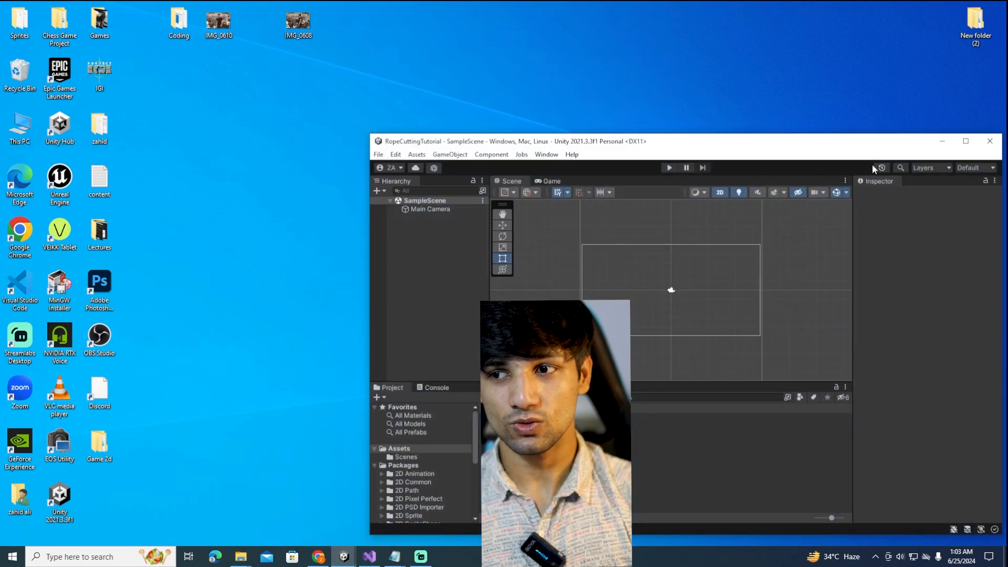
pyautogui.click(965, 140)
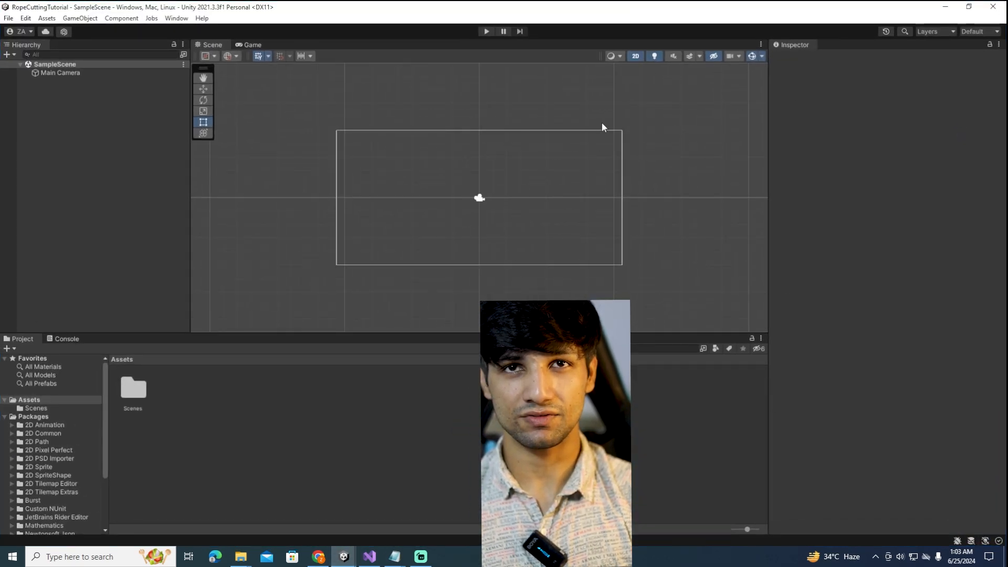
pyautogui.click(979, 32)
pyautogui.click(922, 42)
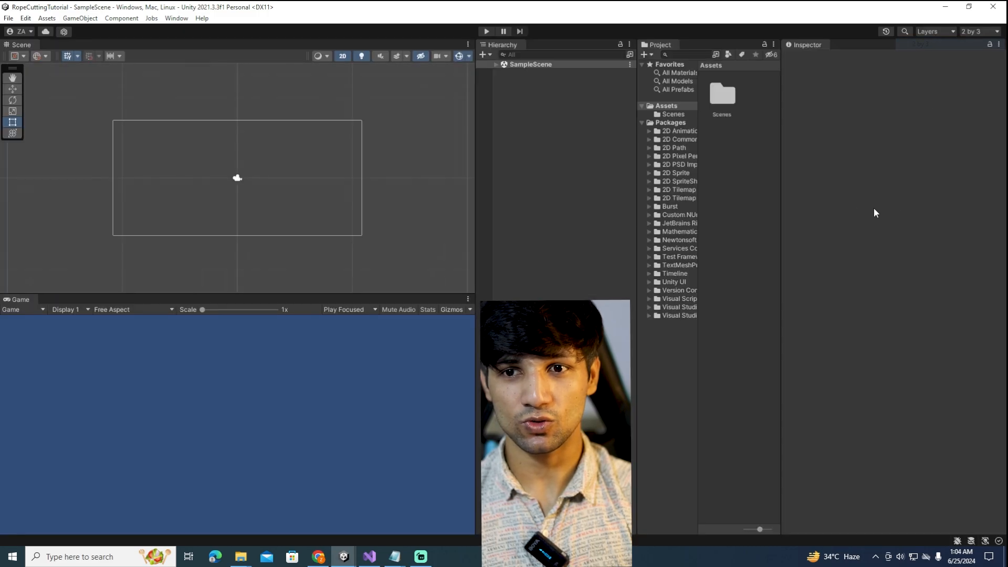
# Step: Examine the Android platform's options in the build settings and close them
pyautogui.click(8, 18)
pyautogui.click(32, 143)
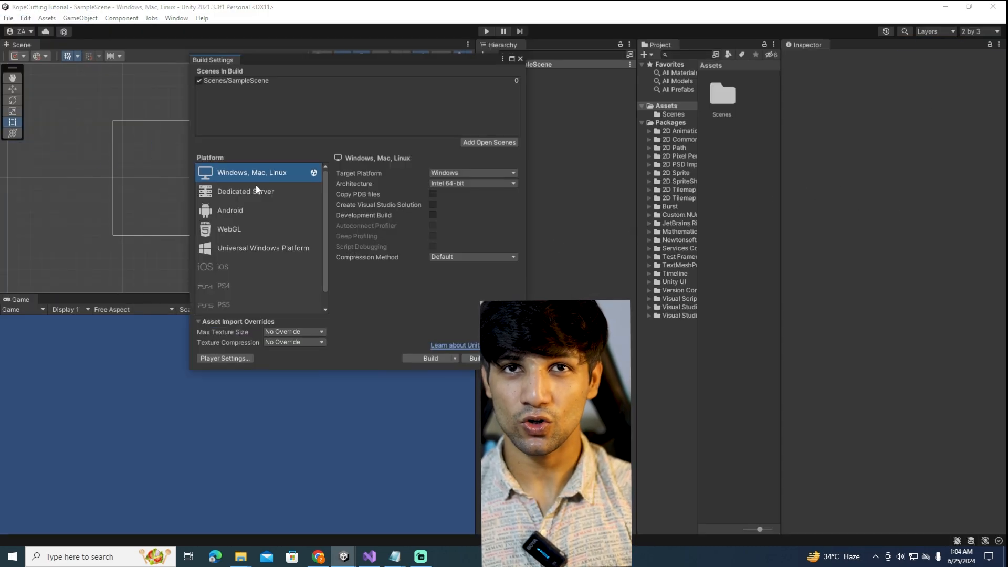
pyautogui.click(242, 210)
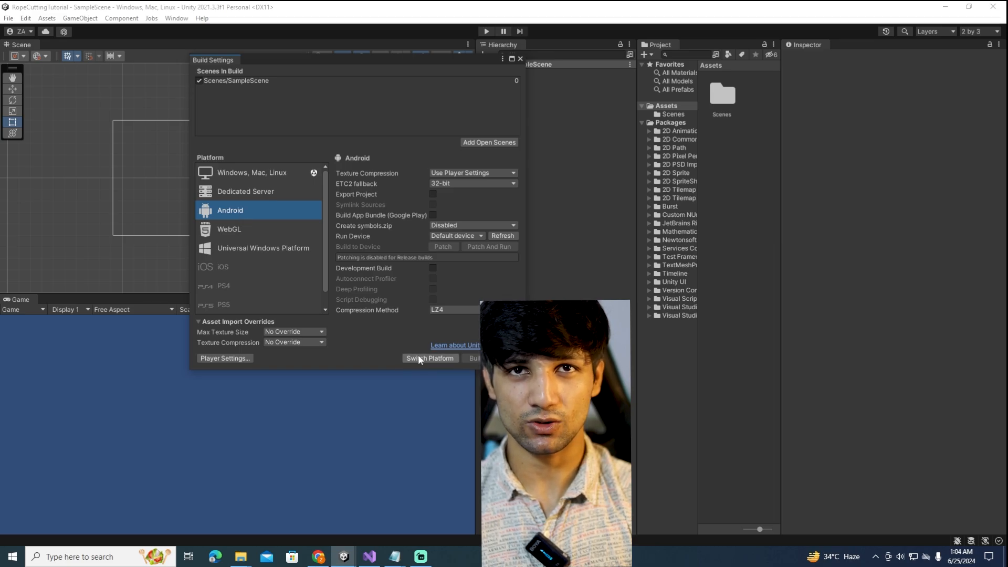
pyautogui.click(519, 59)
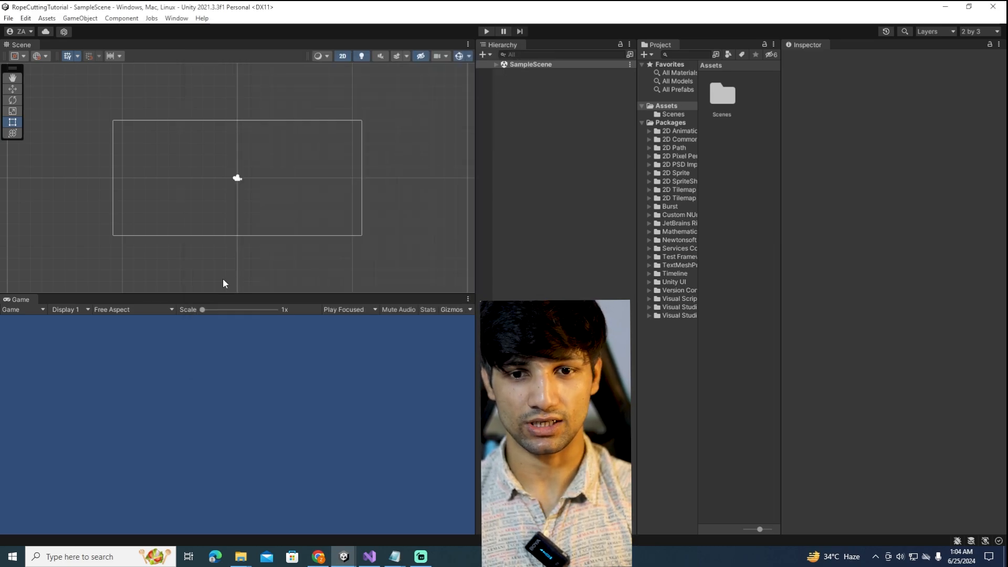
# Step: Set the Game view's aspect ratio to 16:9
pyautogui.click(142, 309)
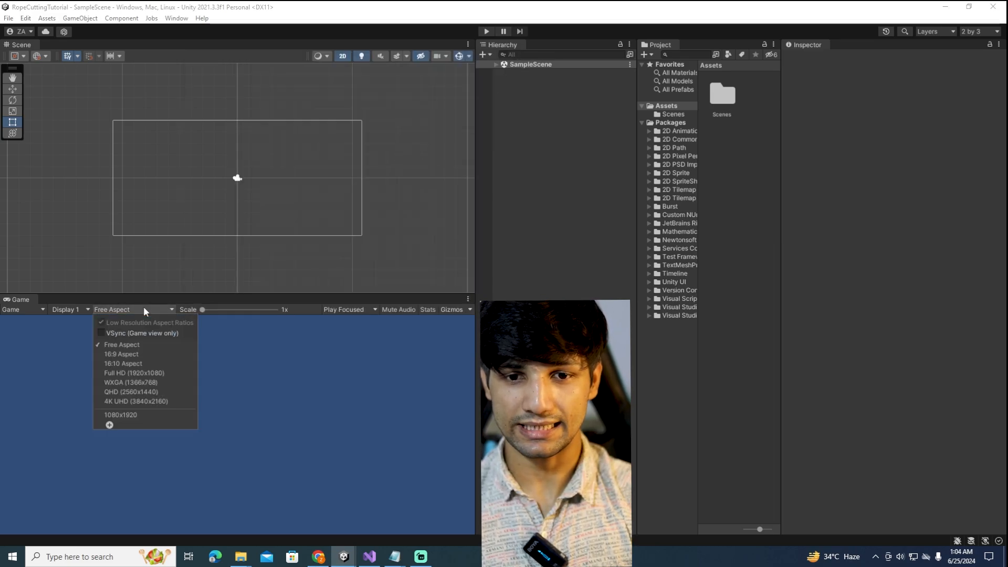
pyautogui.click(126, 354)
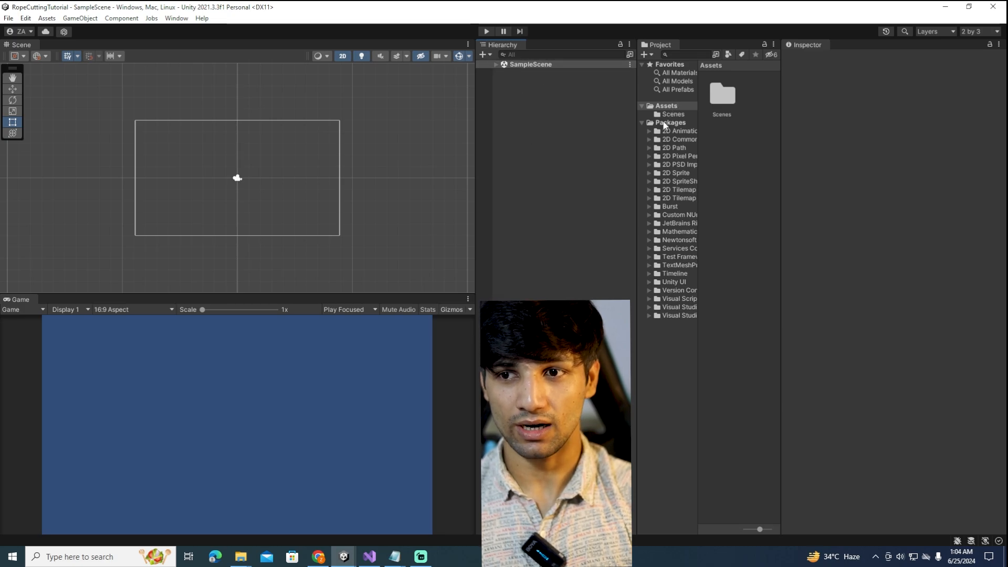
# Step: Rename the SampleScene asset in the Scenes folder to Game and reload the open scene
pyautogui.click(677, 115)
pyautogui.rightClick(724, 100)
pyautogui.click(756, 156)
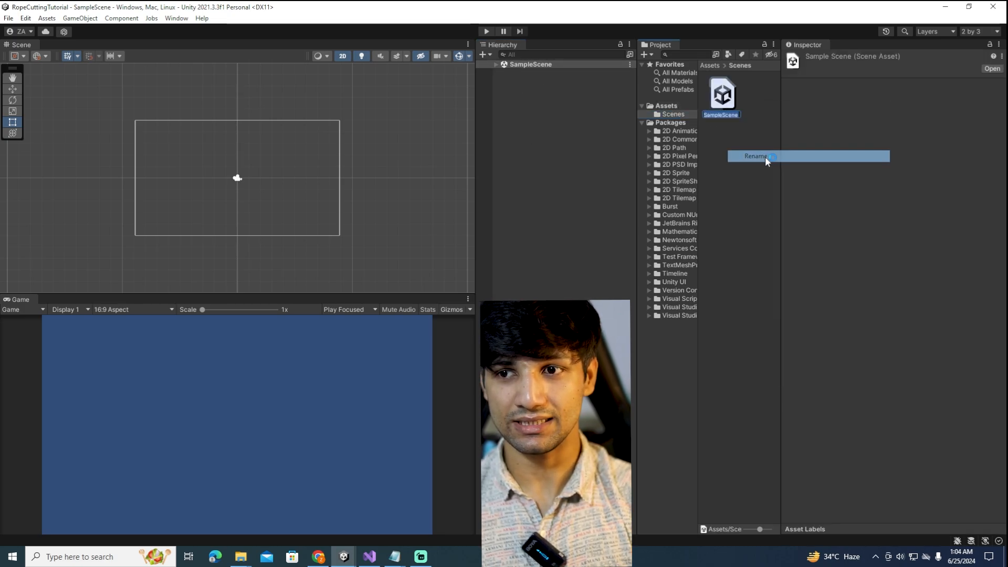
pyautogui.write('Game')
pyautogui.press('Return')
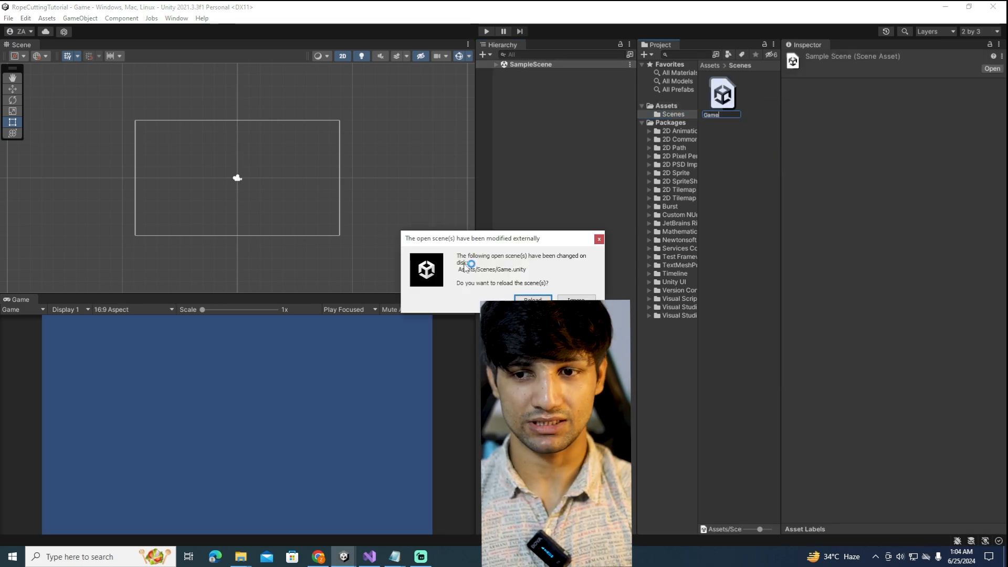
pyautogui.click(533, 300)
pyautogui.click(564, 241)
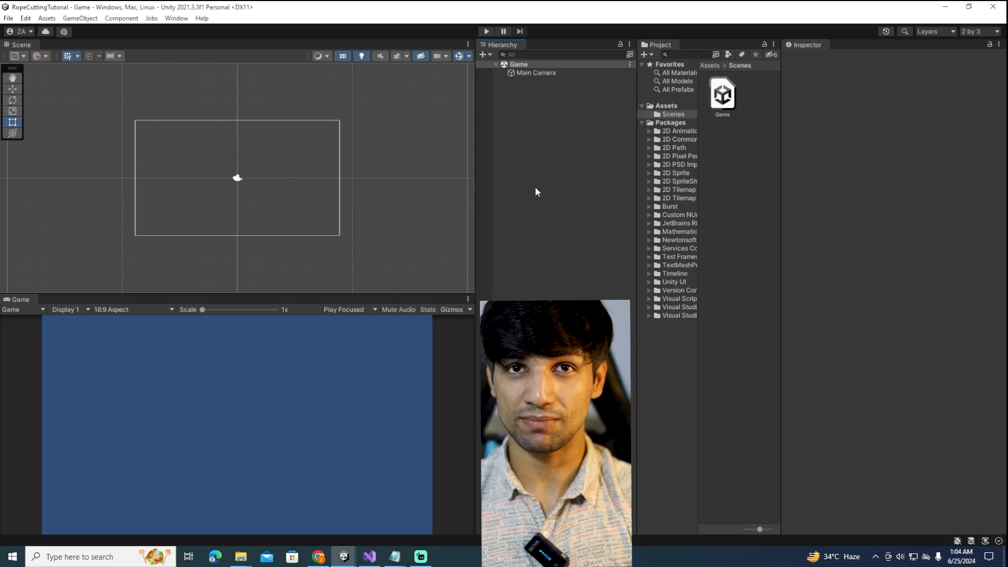
pyautogui.moveTo(254, 547)
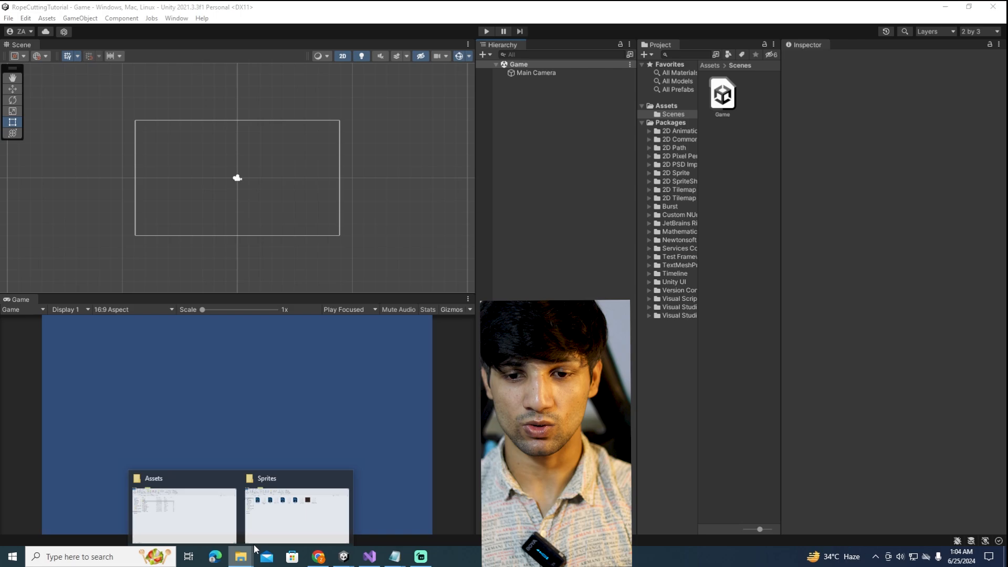
pyautogui.click(219, 526)
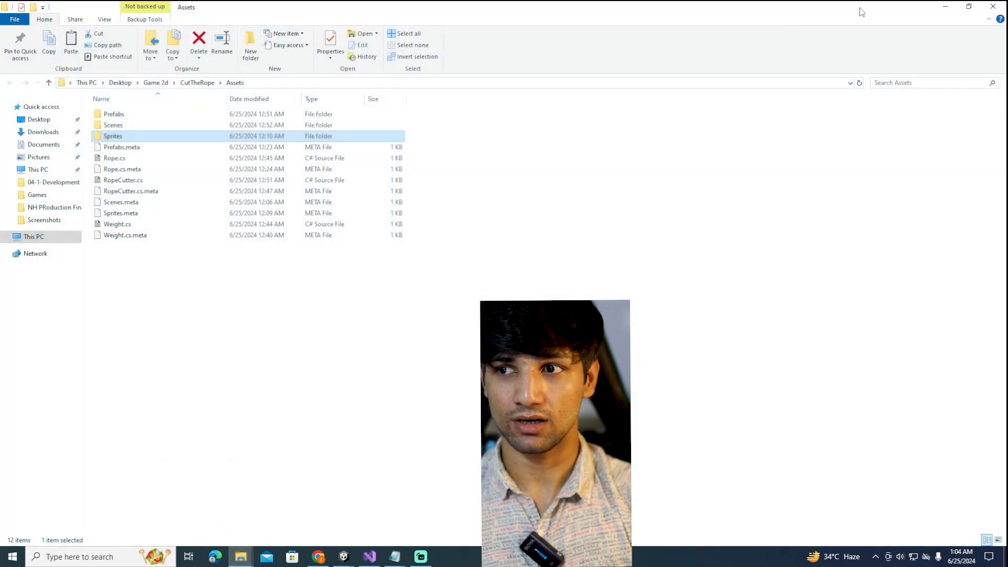
pyautogui.click(944, 7)
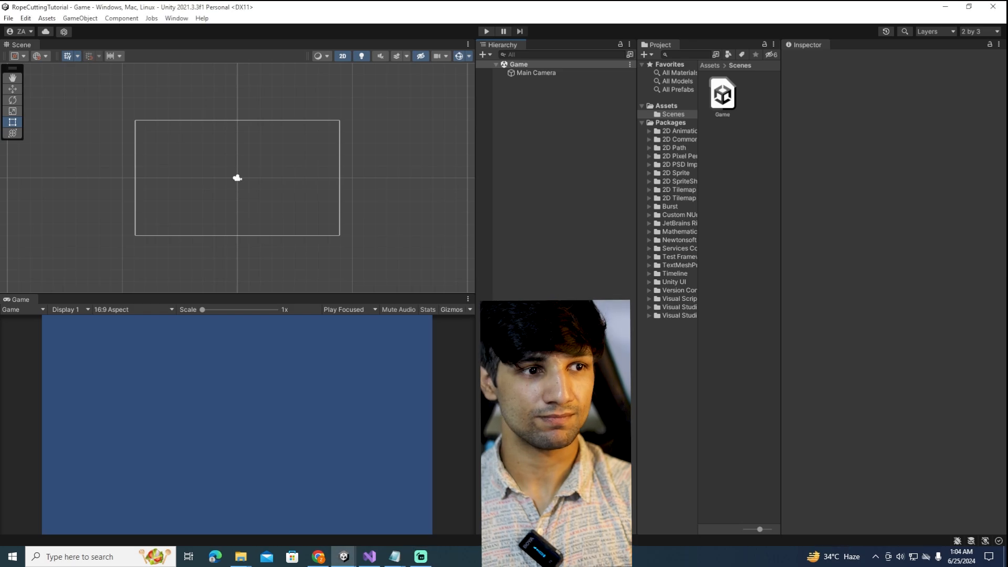
# Step: Import the Sprites folder from the Unity Assets folder into the project's Assets and open it
pyautogui.hotkey('alt', 'Tab')
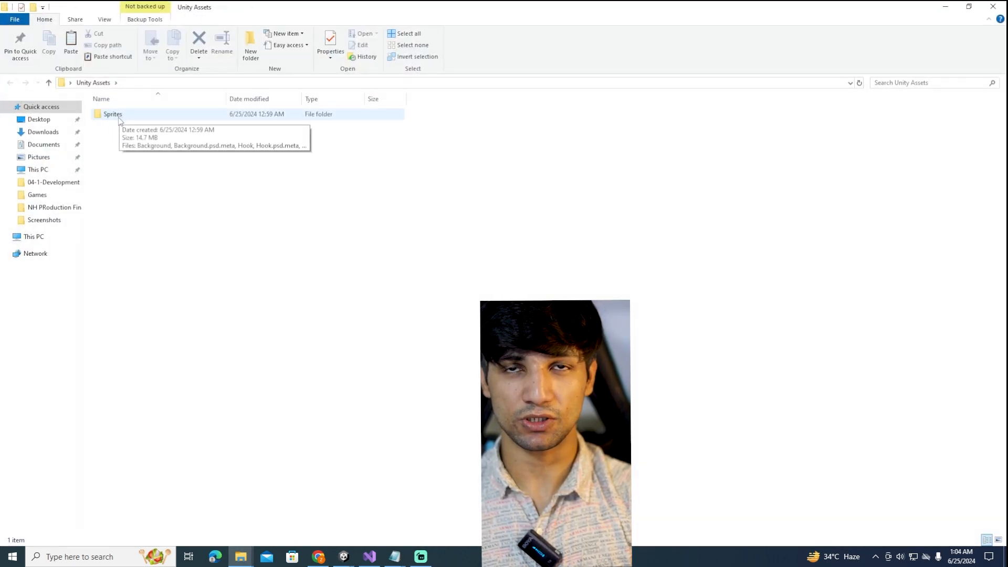
pyautogui.moveTo(120, 121); pyautogui.dragTo(672, 113)
pyautogui.click(671, 123)
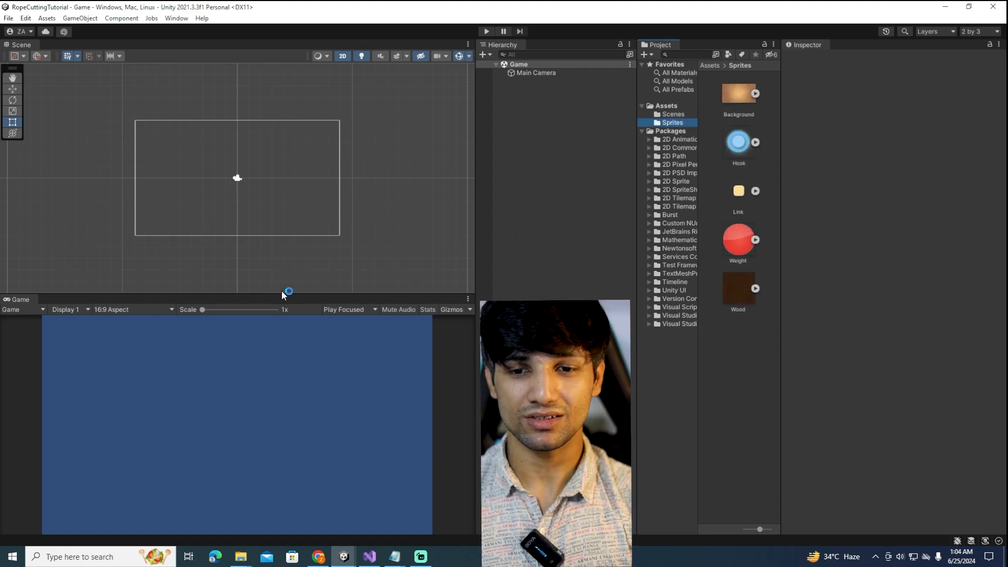
pyautogui.click(582, 171)
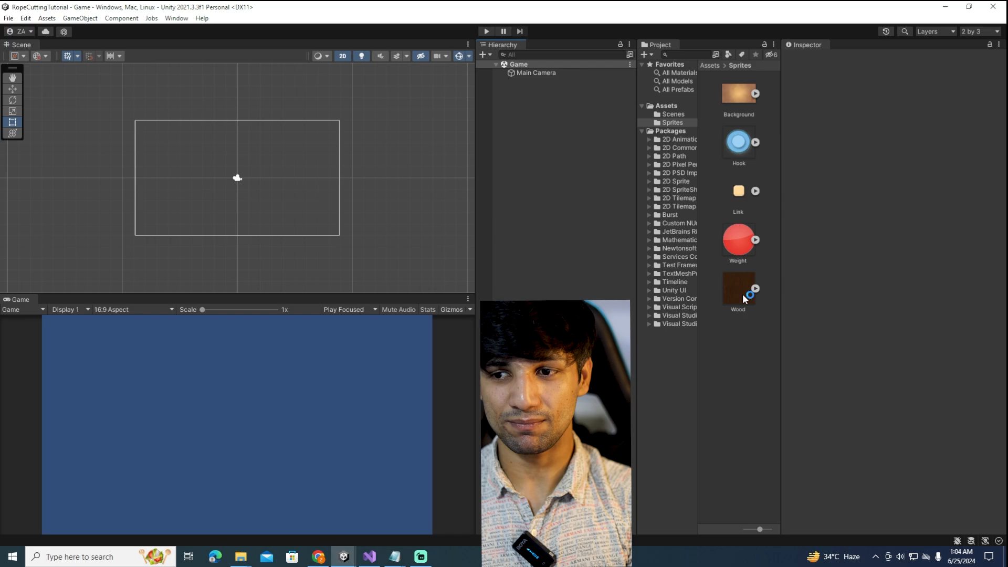
# Step: Add the Wood sprite to the Game scene as an object named BackGround and save the scene
pyautogui.moveTo(748, 292); pyautogui.dragTo(545, 131)
pyautogui.press('f')
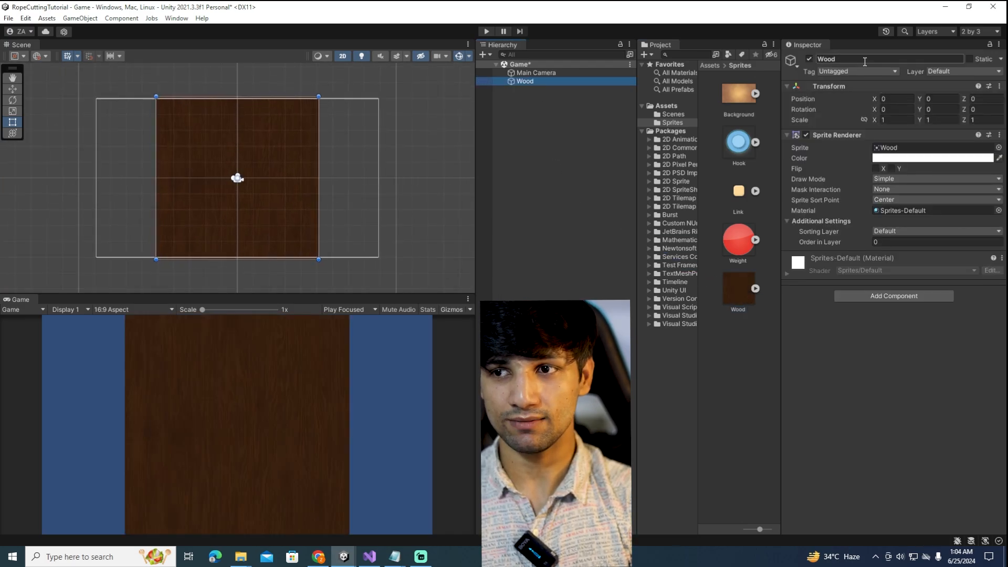
pyautogui.click(850, 59)
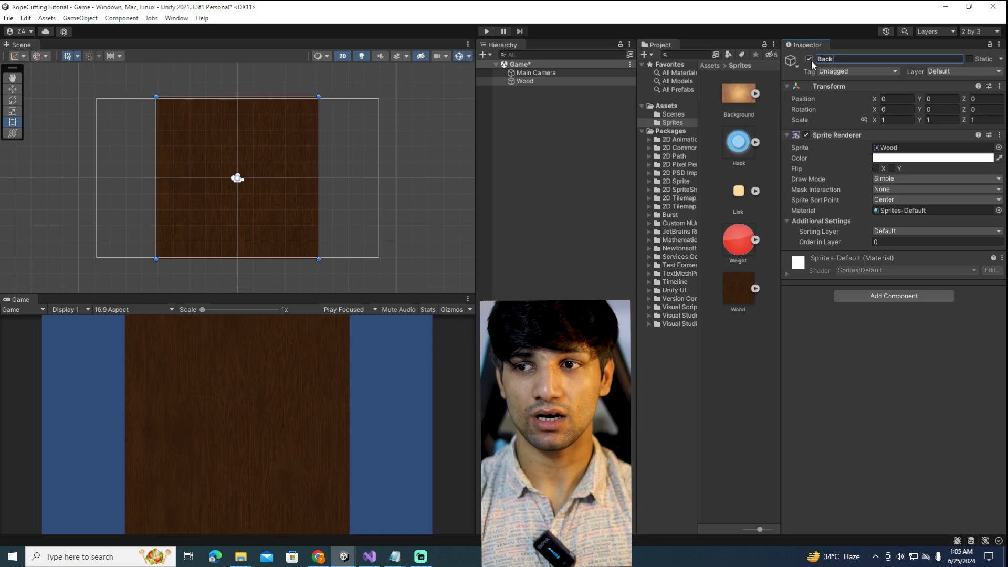
pyautogui.write('BackGG')
pyautogui.press('BackSpace')
pyautogui.write('round')
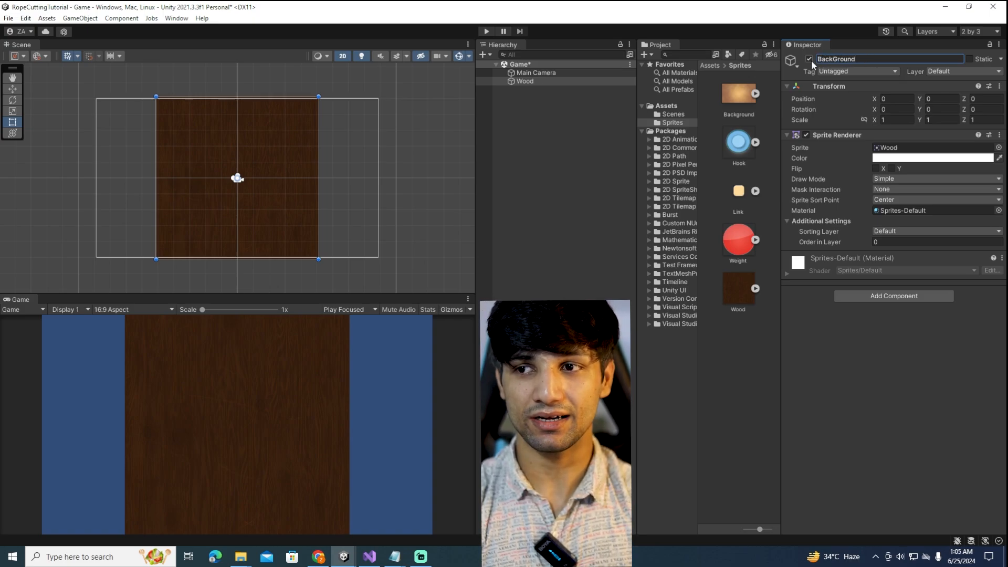
pyautogui.press('Return')
pyautogui.hotkey('ctrl', 's')
pyautogui.click(552, 91)
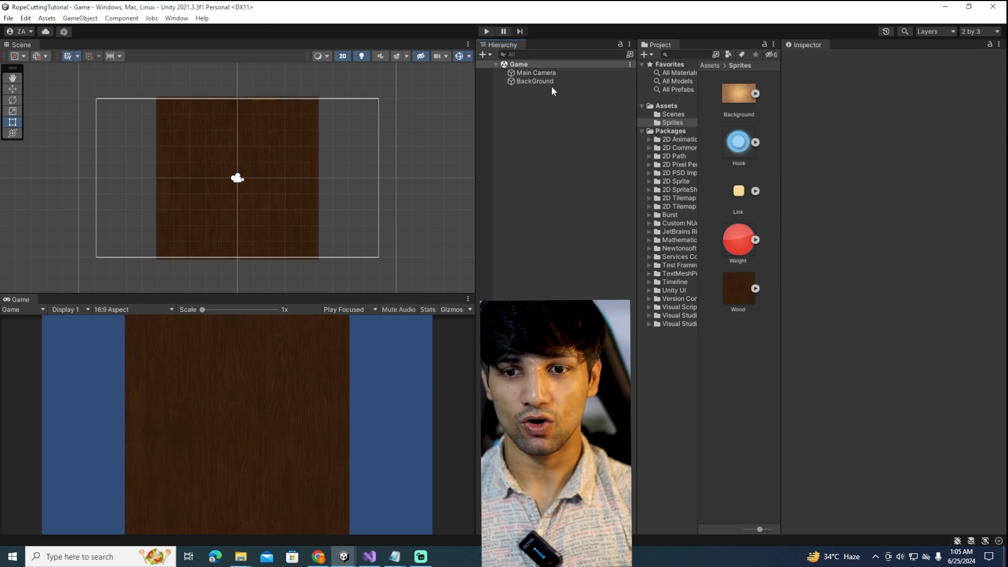
# Step: Stretch BackGround on all four sides past the camera frame, to a scale of about 1.85 in X and 1.15 in Y
pyautogui.scroll(-1, 336, 152)
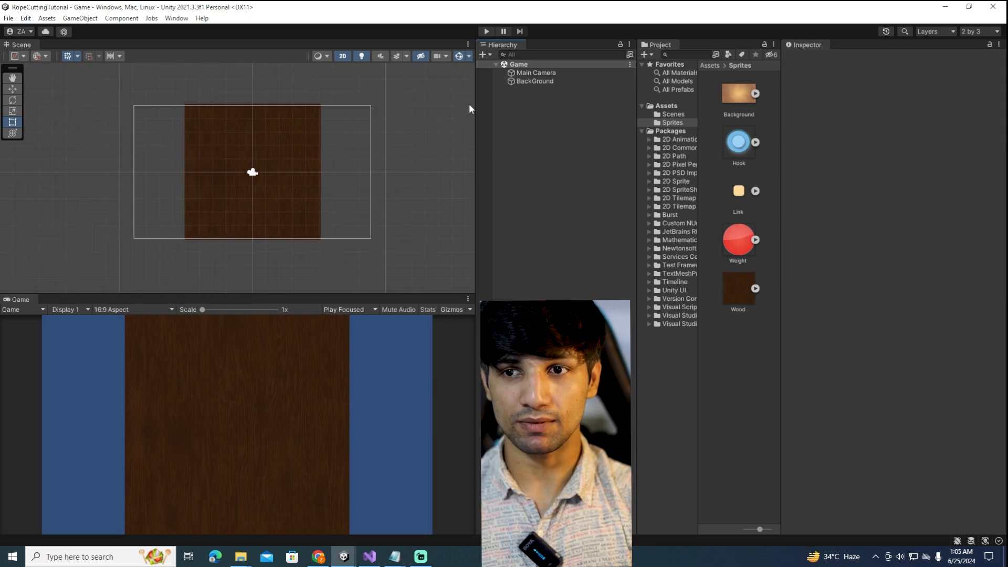
pyautogui.click(552, 82)
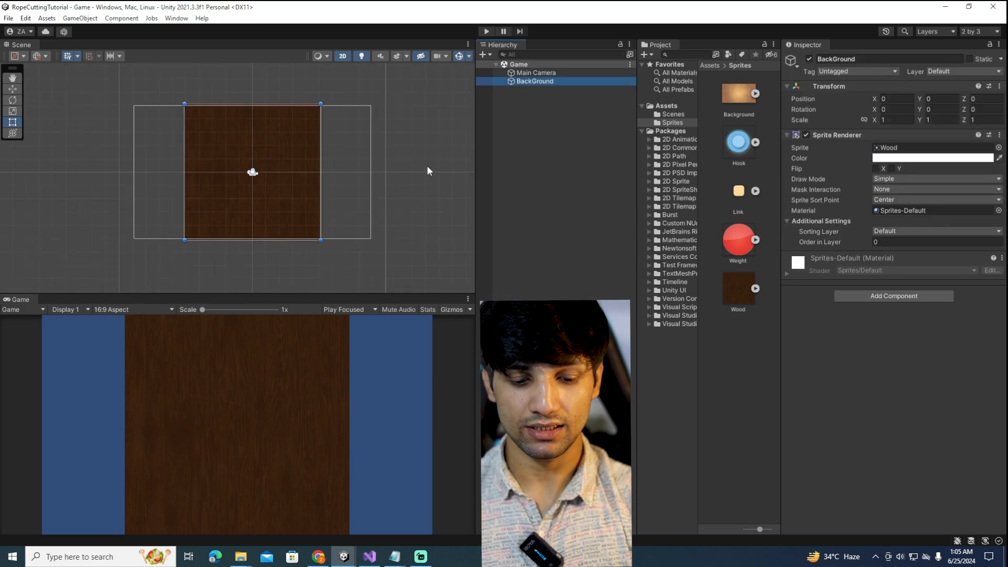
pyautogui.moveTo(322, 167); pyautogui.dragTo(377, 168)
pyautogui.moveTo(191, 160); pyautogui.dragTo(132, 160)
pyautogui.moveTo(246, 106); pyautogui.dragTo(245, 95)
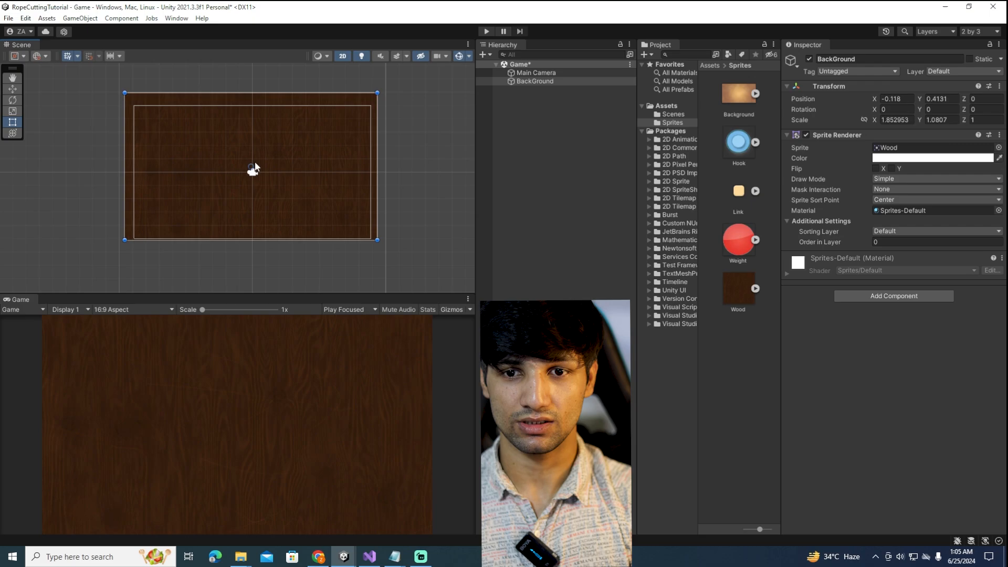
pyautogui.moveTo(260, 239); pyautogui.dragTo(261, 249)
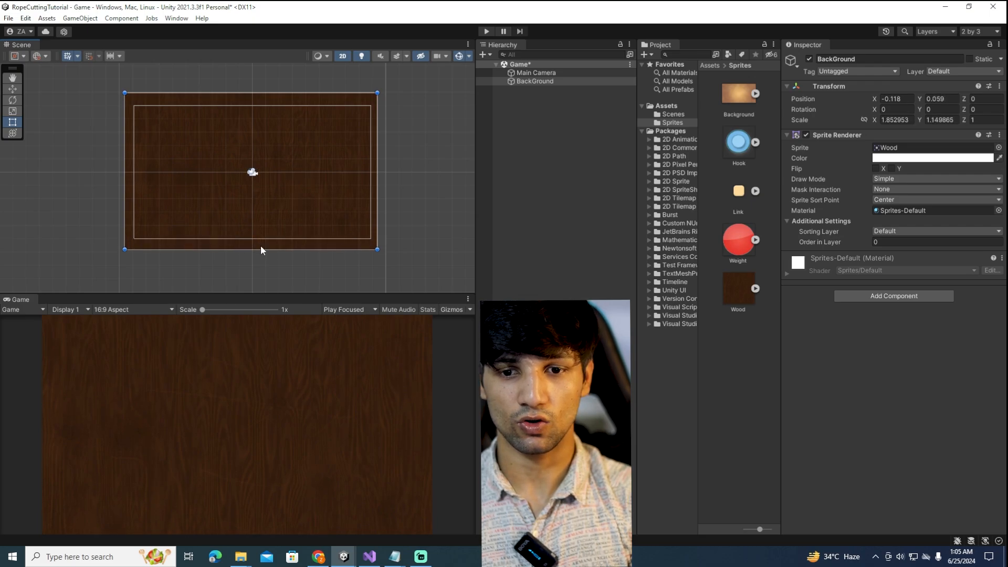
# Step: Create a new sorting layer named BackGround from the BackGround object's Sprite Renderer settings
pyautogui.click(543, 82)
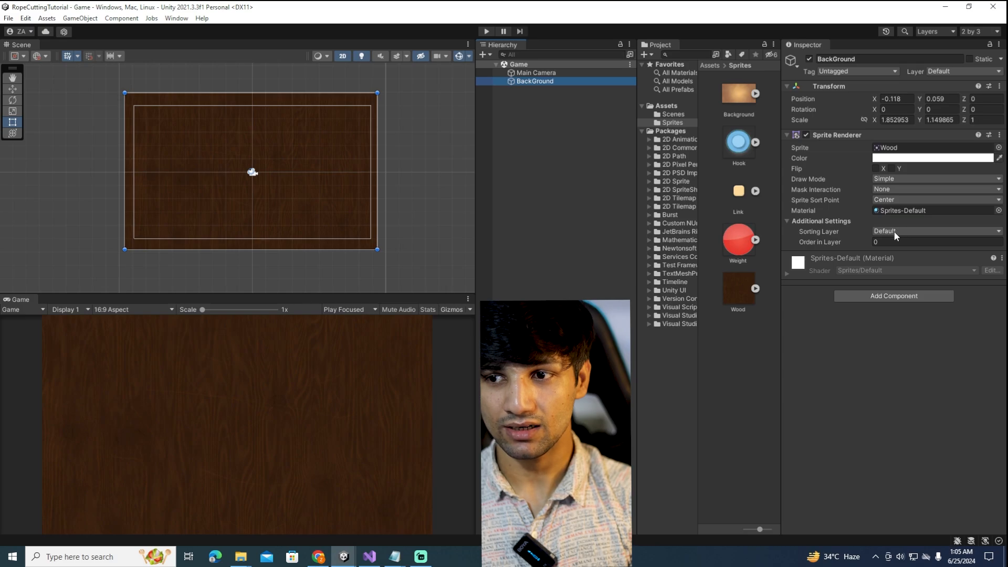
pyautogui.click(787, 221)
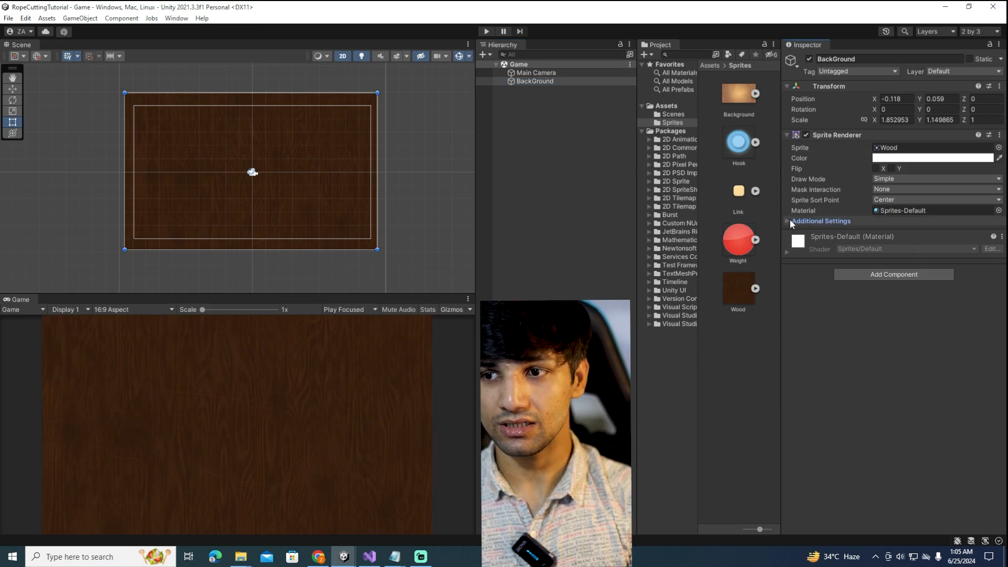
pyautogui.click(789, 221)
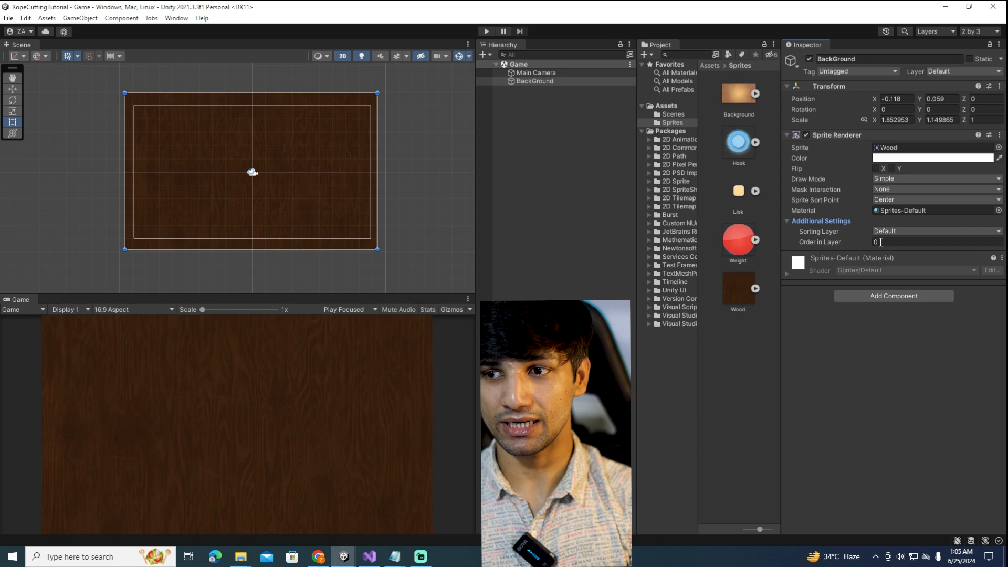
pyautogui.click(937, 232)
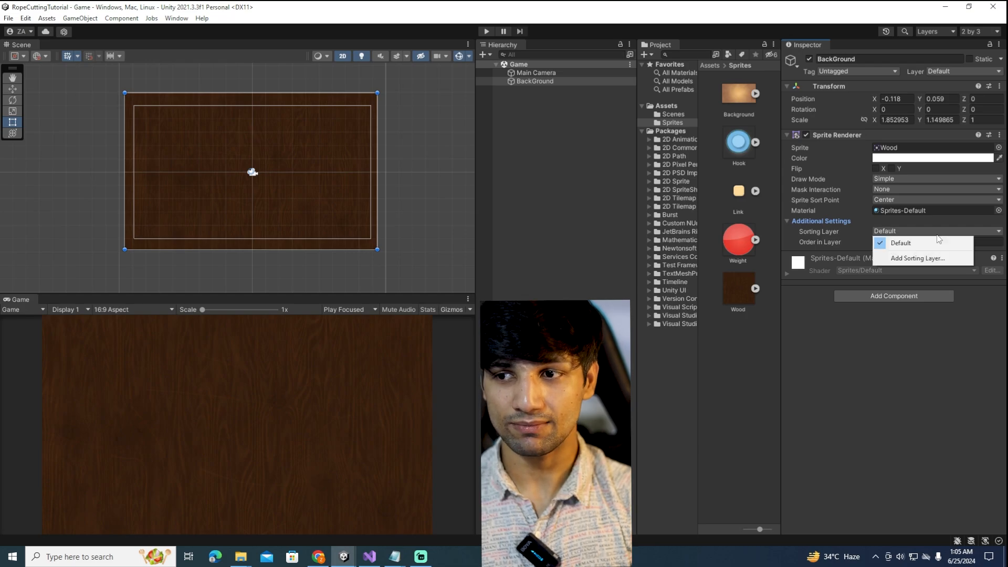
pyautogui.click(913, 258)
pyautogui.click(975, 117)
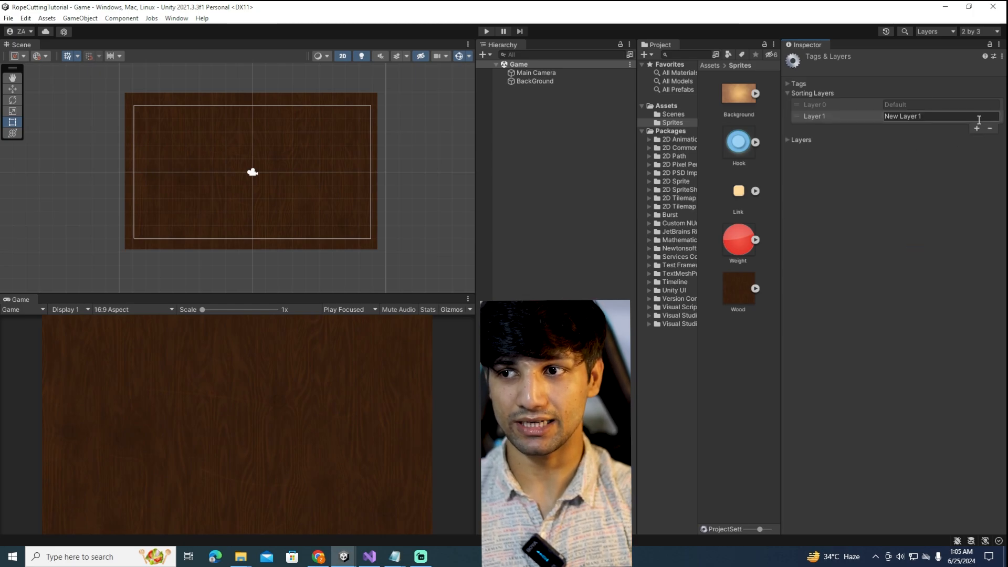
pyautogui.moveTo(979, 117); pyautogui.dragTo(883, 117)
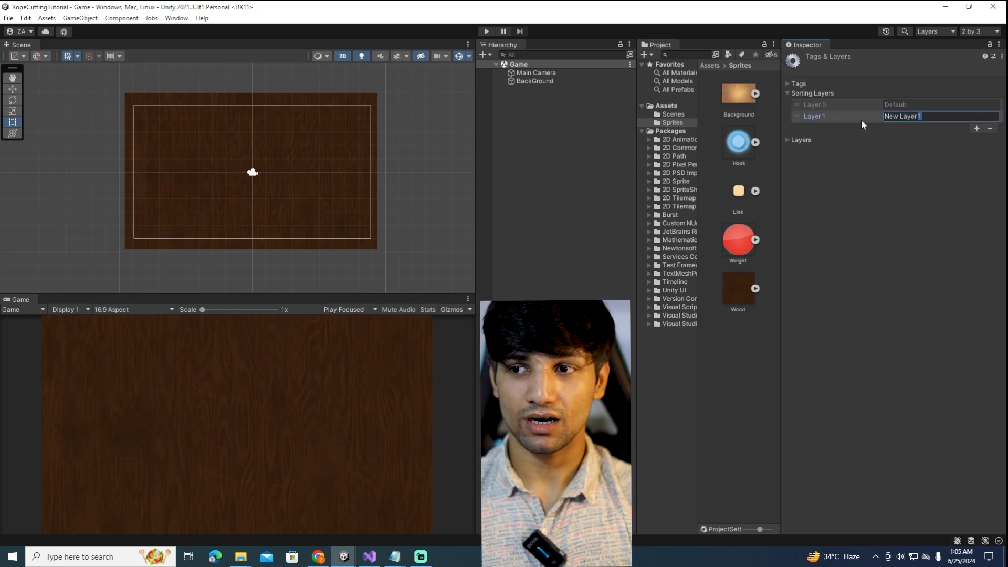
pyautogui.press('BackSpace')
pyautogui.press('BackSpace')
pyautogui.press('BackSpace')
pyautogui.press('BackSpace')
pyautogui.press('BackSpace')
pyautogui.press('BackSpace')
pyautogui.press('BackSpace')
pyautogui.press('BackSpace')
pyautogui.press('BackSpace')
pyautogui.press('BackSpace')
pyautogui.press('BackSpace')
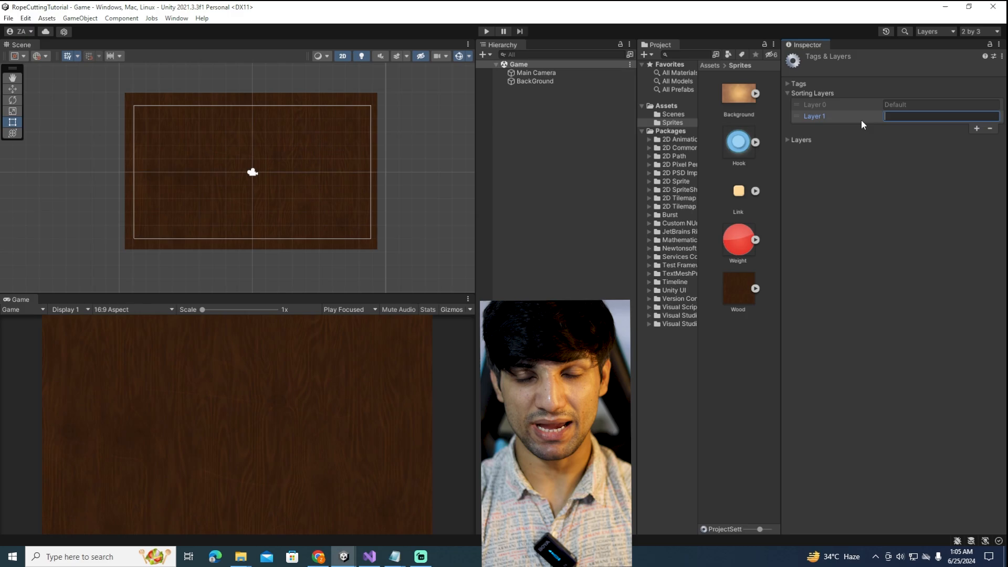
pyautogui.write('Back')
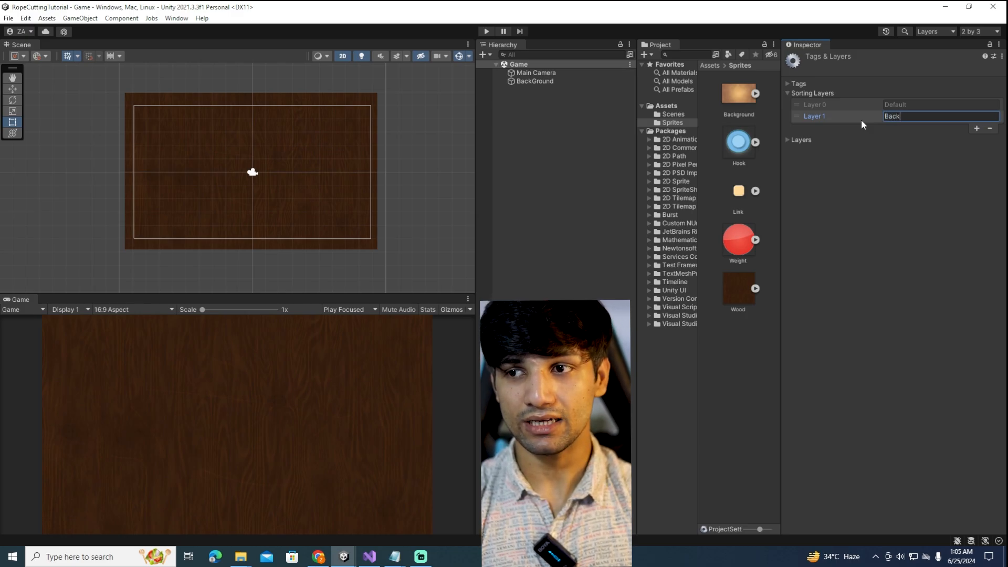
pyautogui.write('Ground')
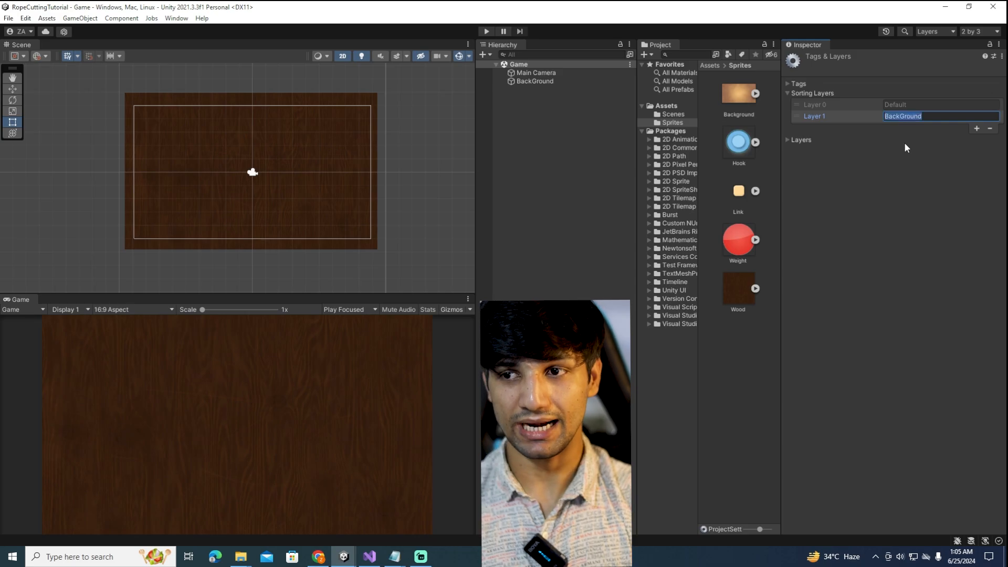
# Step: Assign the BackGround object's Sprite Renderer to the BackGround sorting layer
pyautogui.click(545, 81)
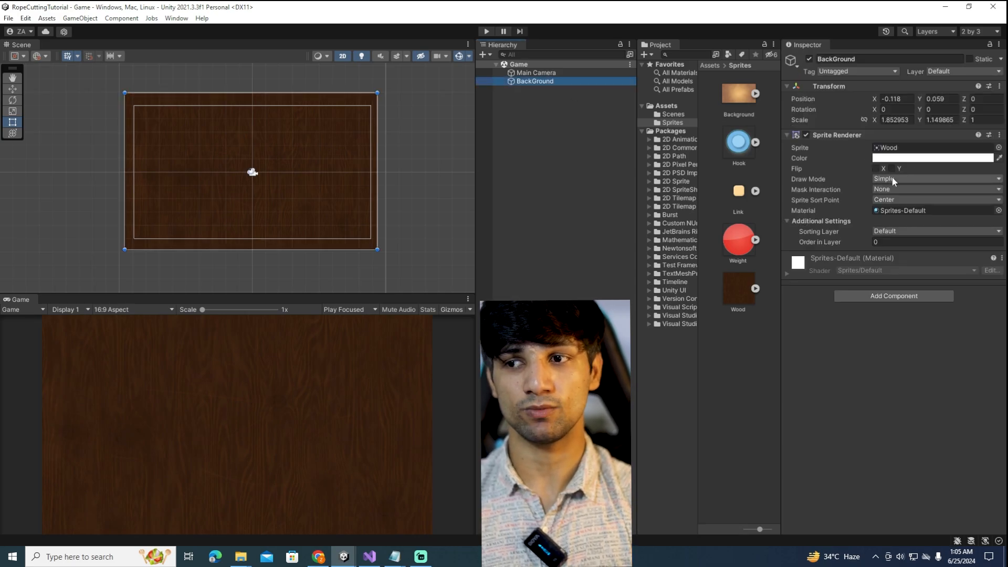
pyautogui.click(902, 231)
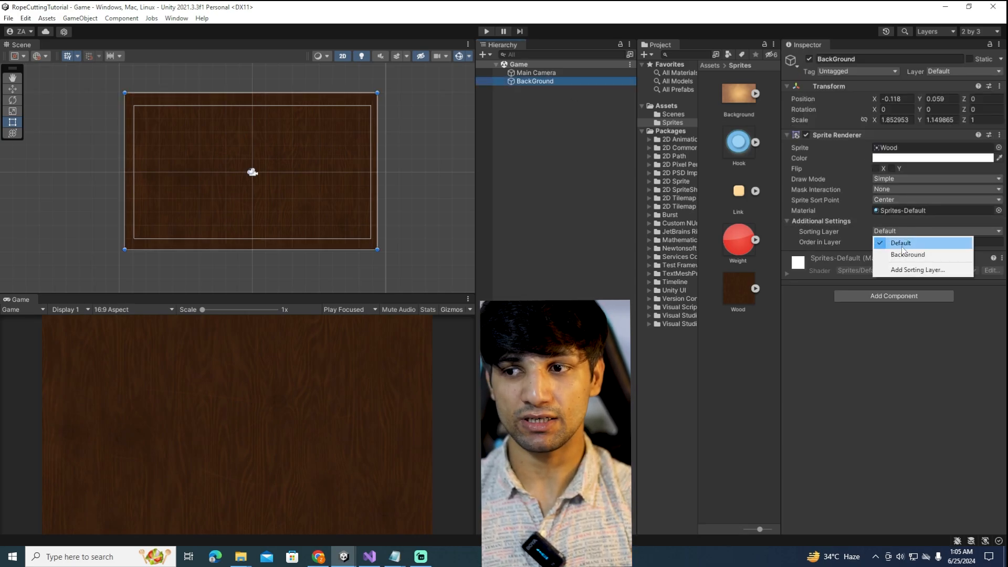
pyautogui.click(908, 255)
# Step: Reorder the sorting layers so that BackGround comes before Default
pyautogui.click(911, 231)
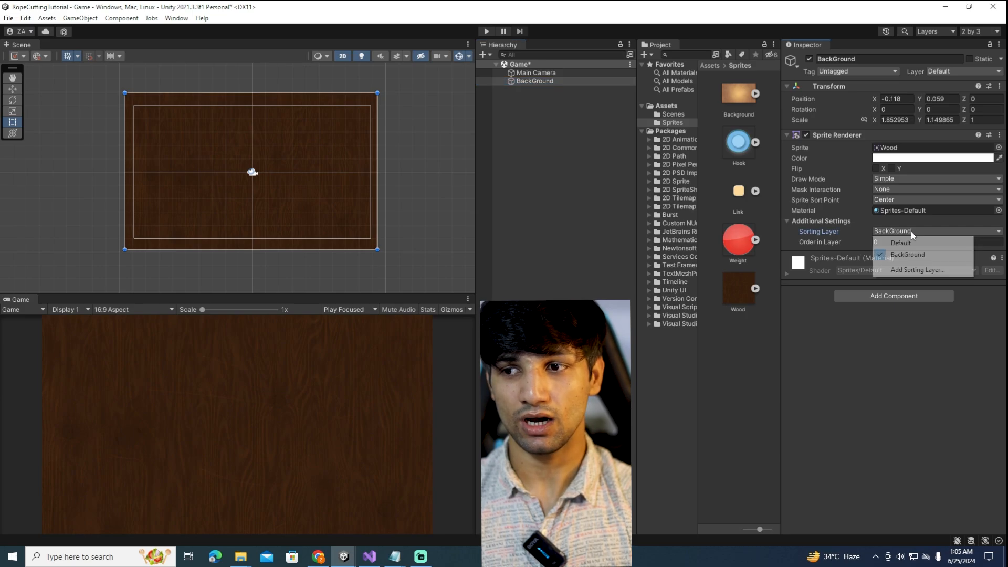
pyautogui.click(904, 271)
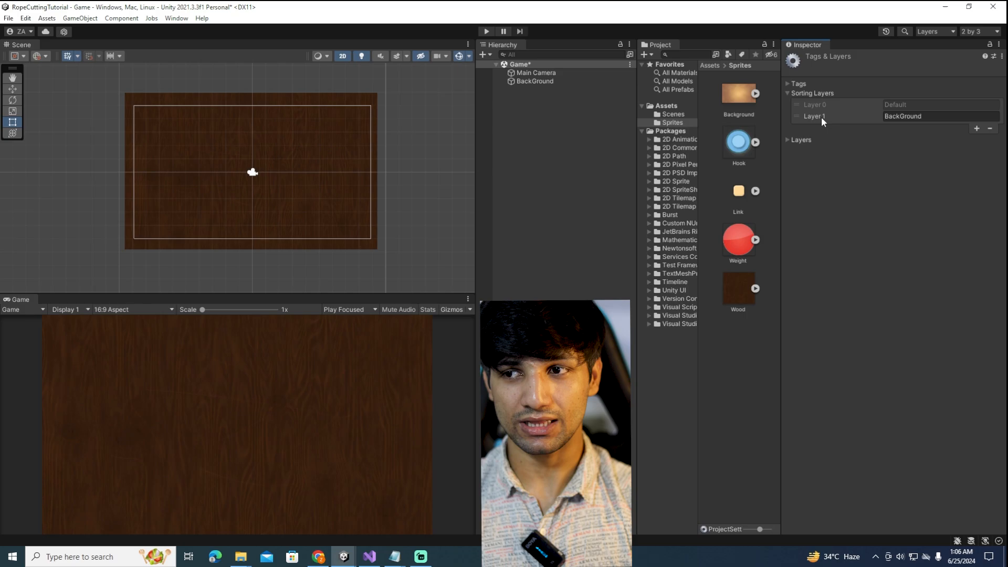
pyautogui.moveTo(823, 118); pyautogui.dragTo(821, 106)
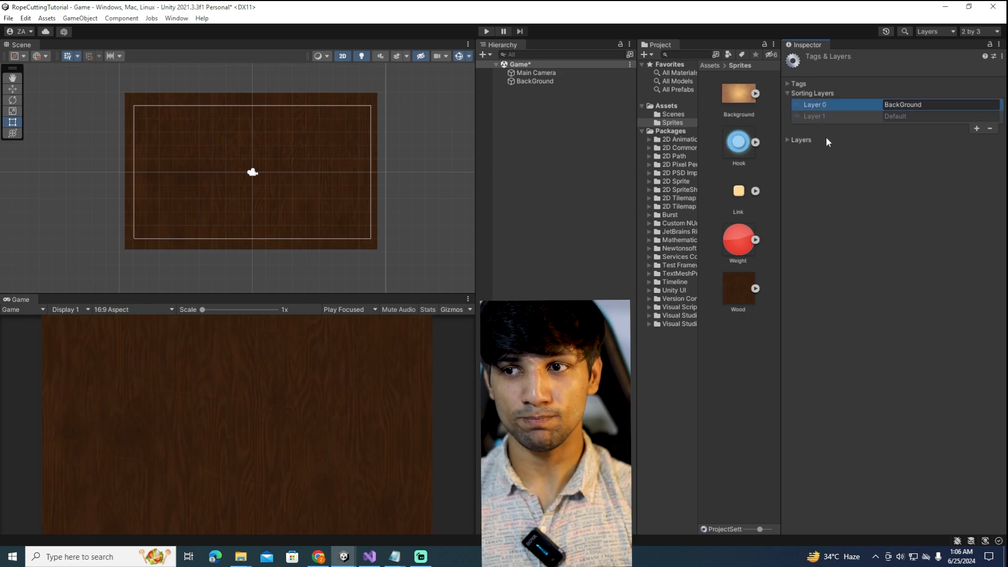
pyautogui.click(855, 116)
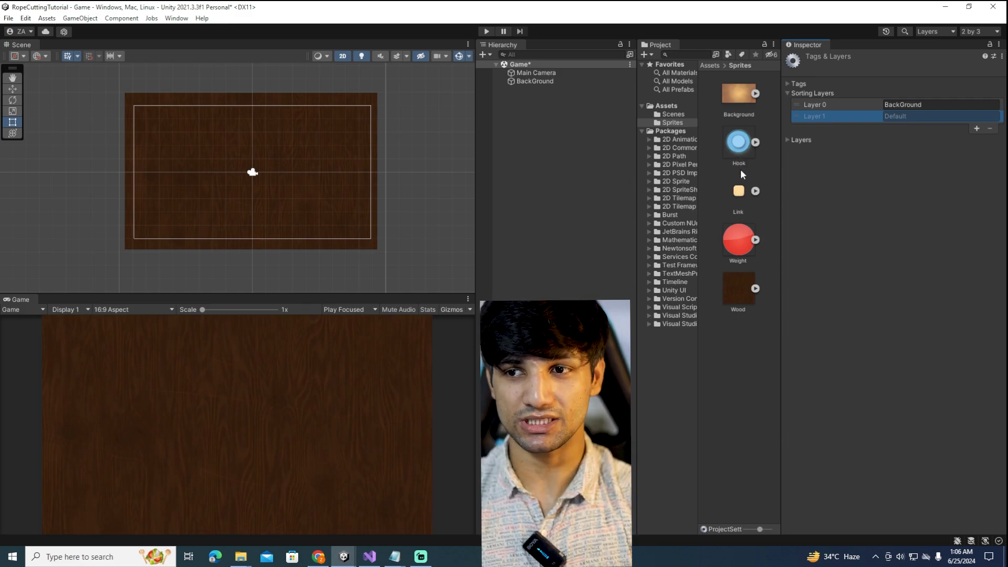
# Step: Add the Hook sprite to the Game scene as an object named Rope
pyautogui.moveTo(741, 147); pyautogui.dragTo(540, 127)
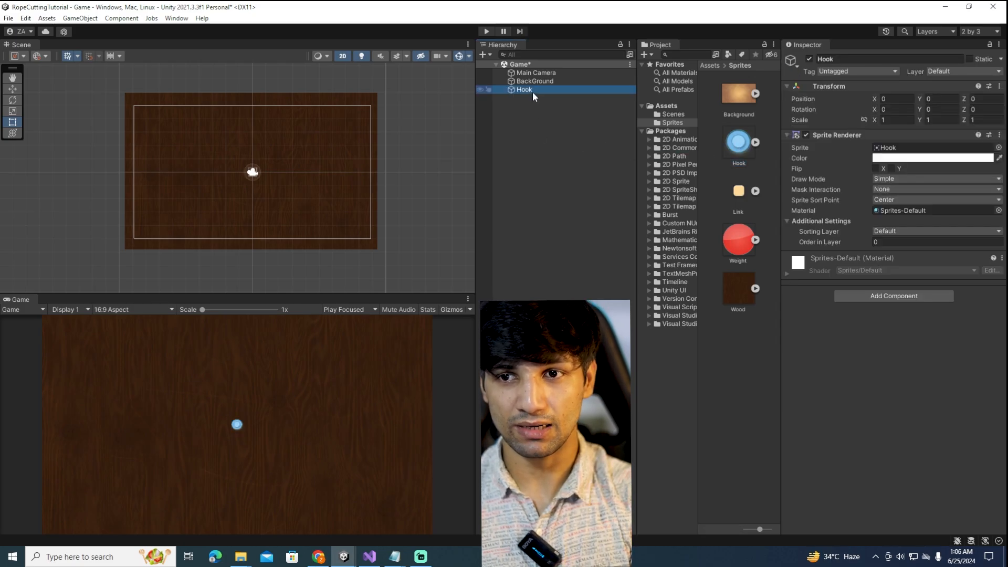
pyautogui.doubleClick(513, 89)
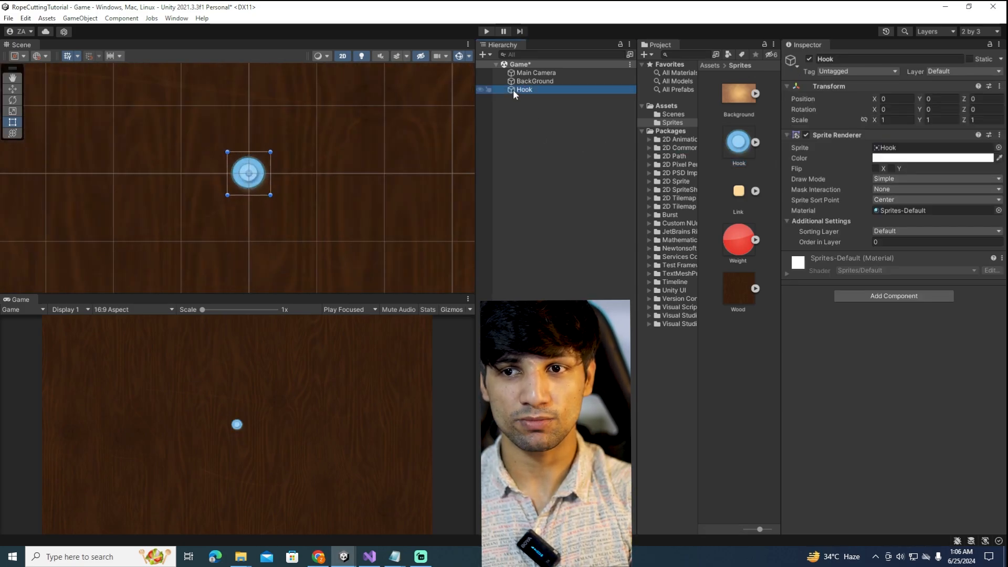
pyautogui.scroll(-3, 330, 136)
pyautogui.click(848, 59)
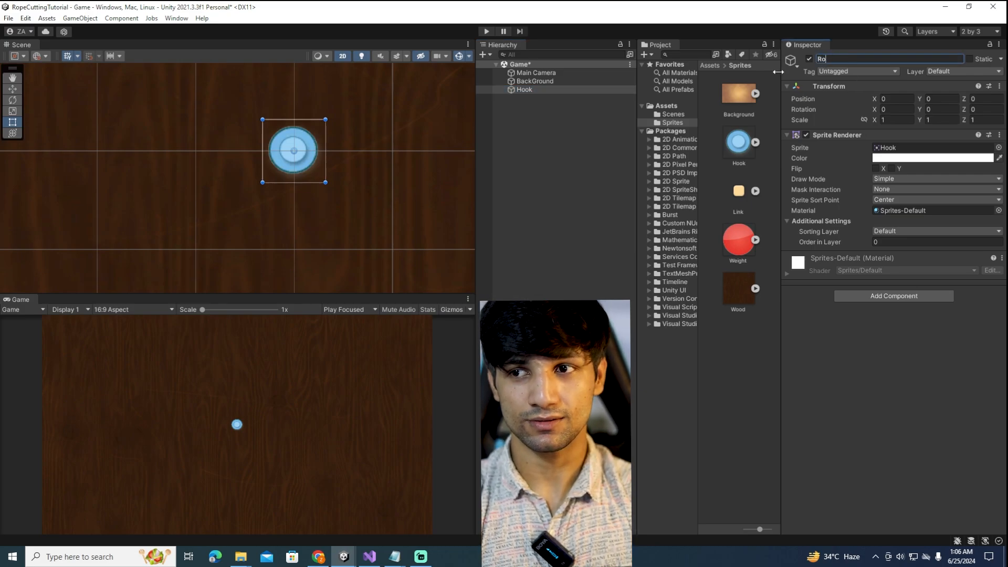
pyautogui.write('Rope')
pyautogui.click(501, 95)
pyautogui.doubleClick(524, 90)
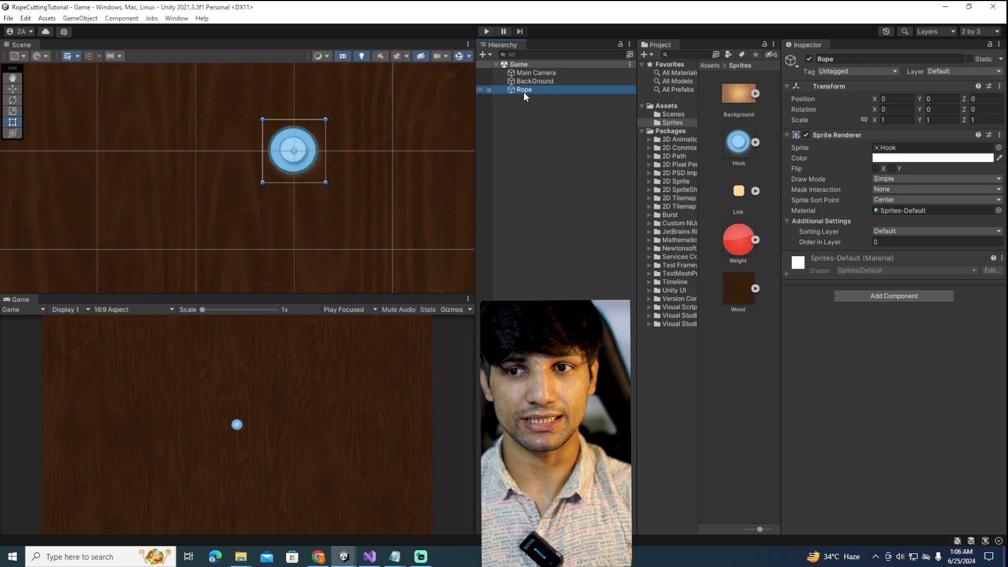
# Step: Add a Rigidbody 2D component to Rope and set its body type to Kinematic
pyautogui.click(868, 296)
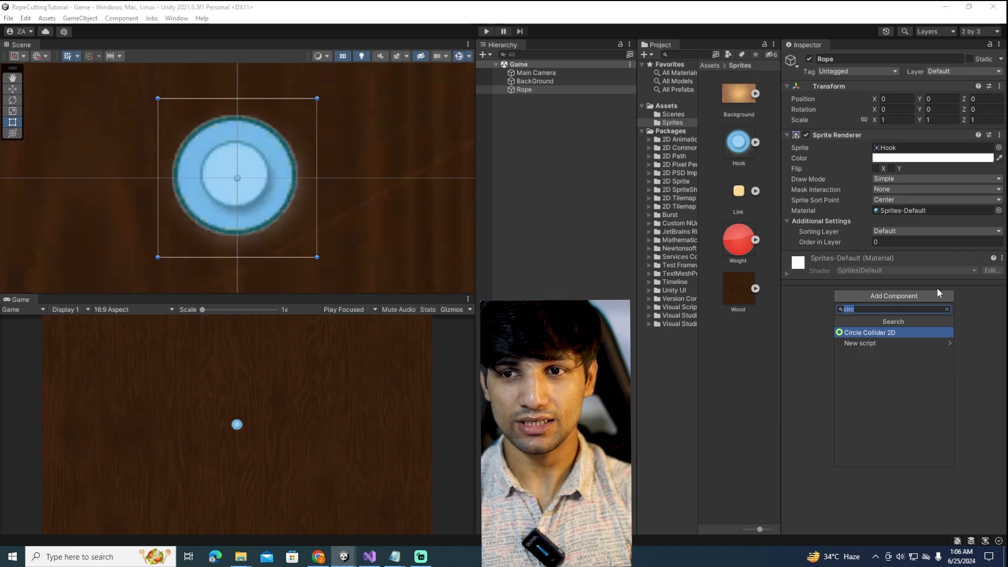
pyautogui.write('rig')
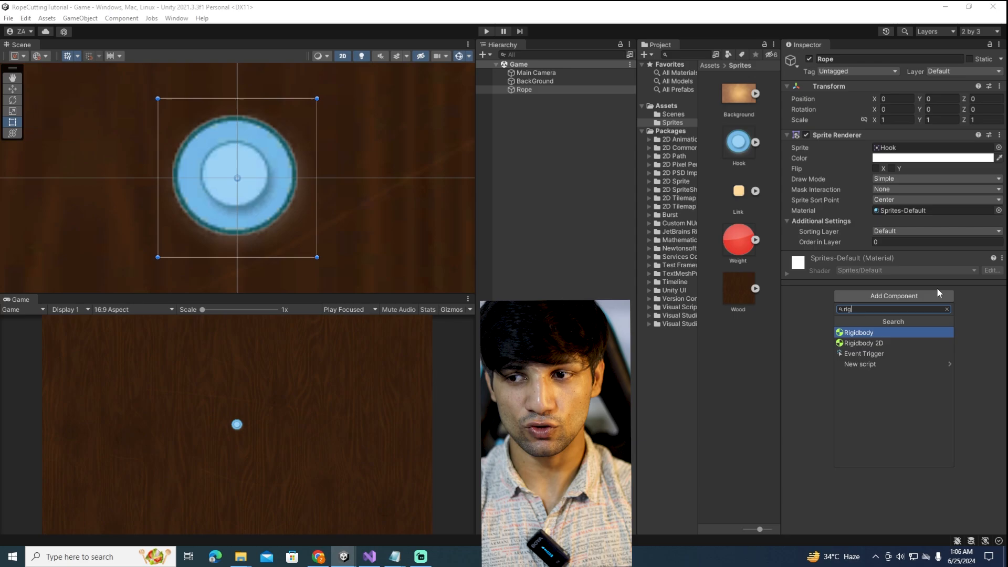
pyautogui.press('Down')
pyautogui.press('Up')
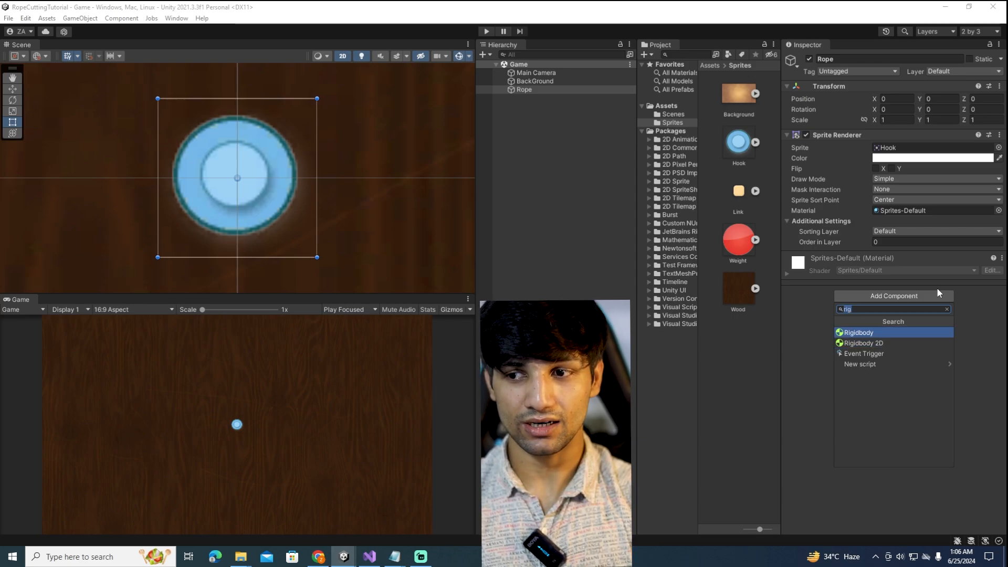
pyautogui.press('Down')
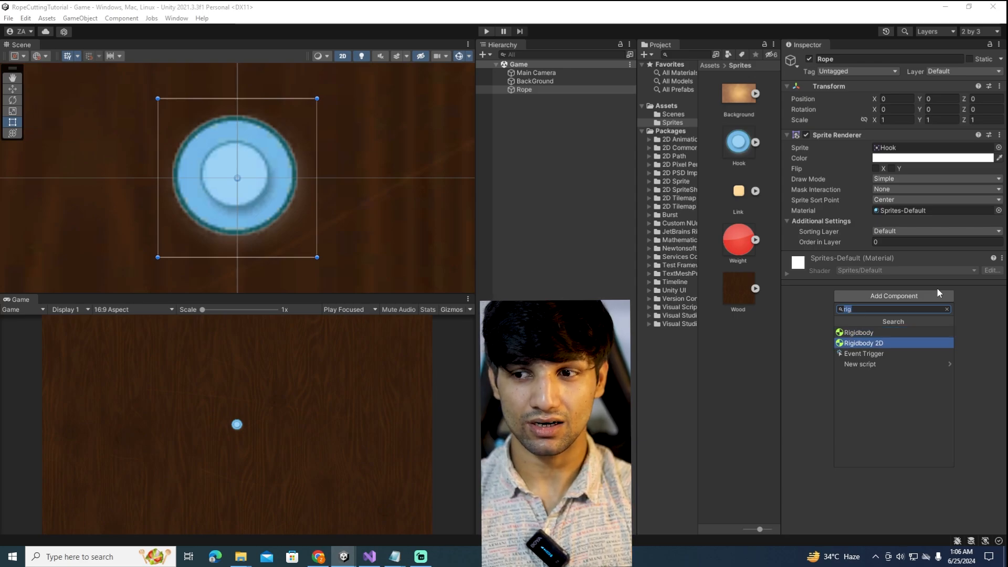
pyautogui.press('Return')
pyautogui.click(913, 270)
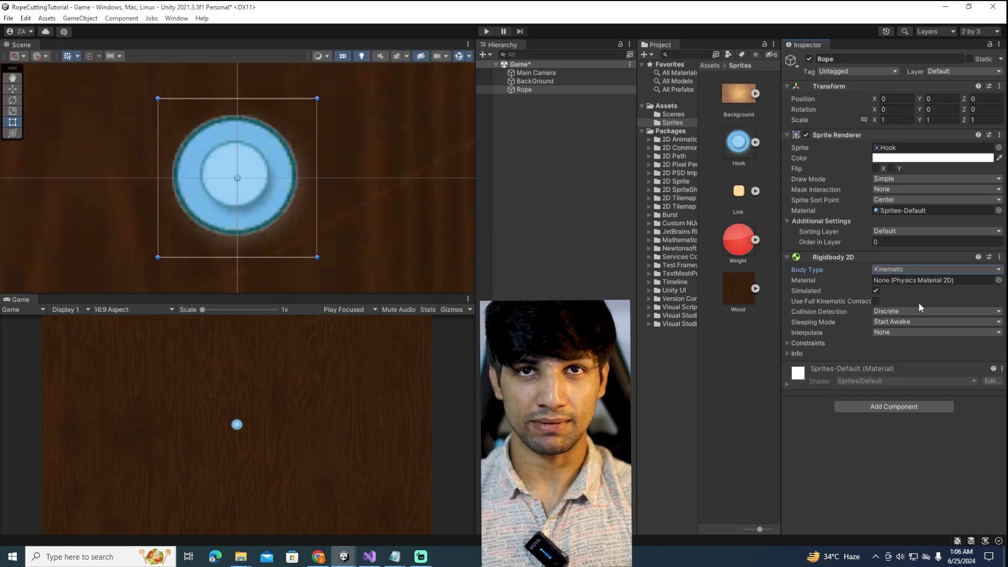
# Step: Run the game to check how Rope behaves with its kinematic body, stop it and reselect Rope
pyautogui.click(486, 33)
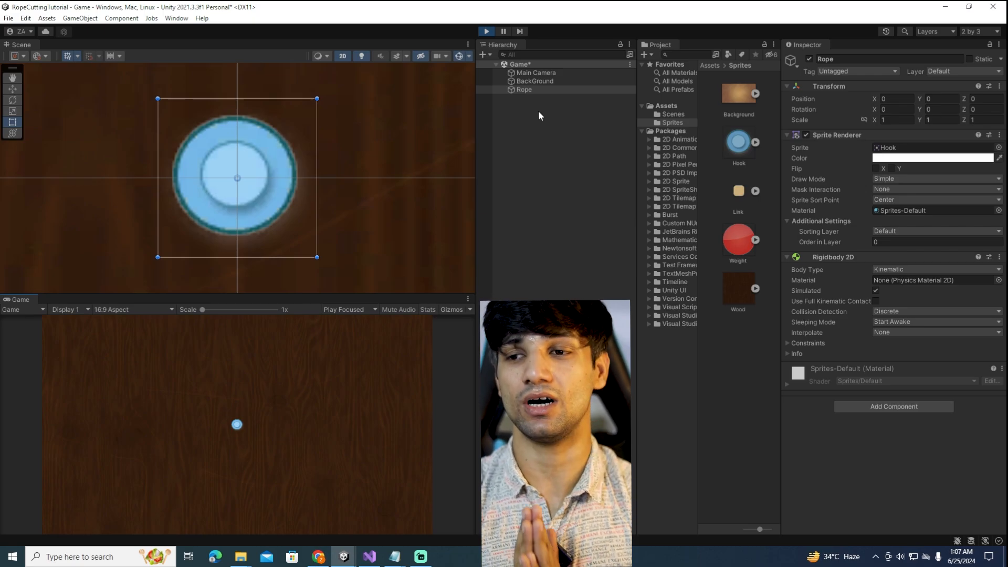
pyautogui.click(486, 31)
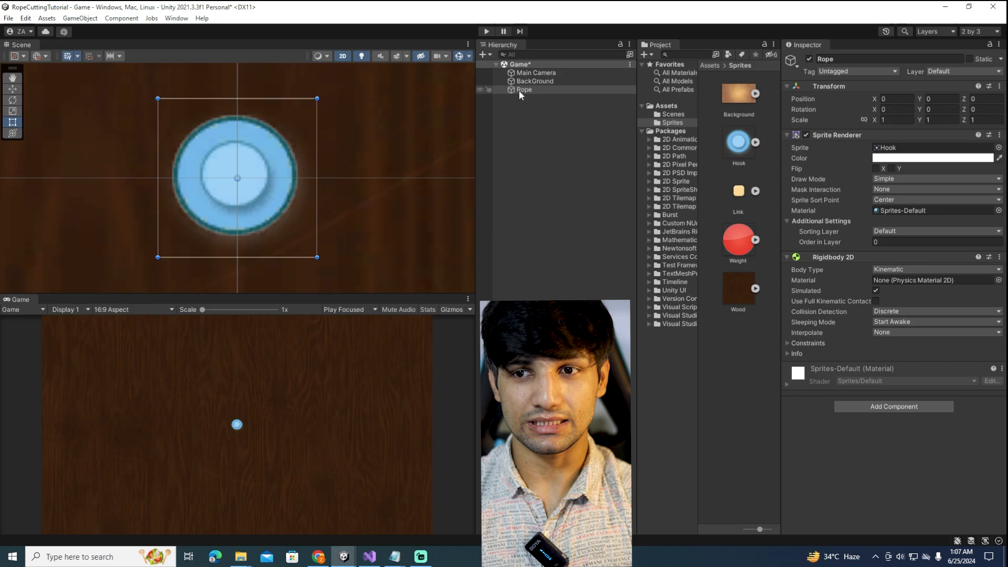
pyautogui.click(518, 90)
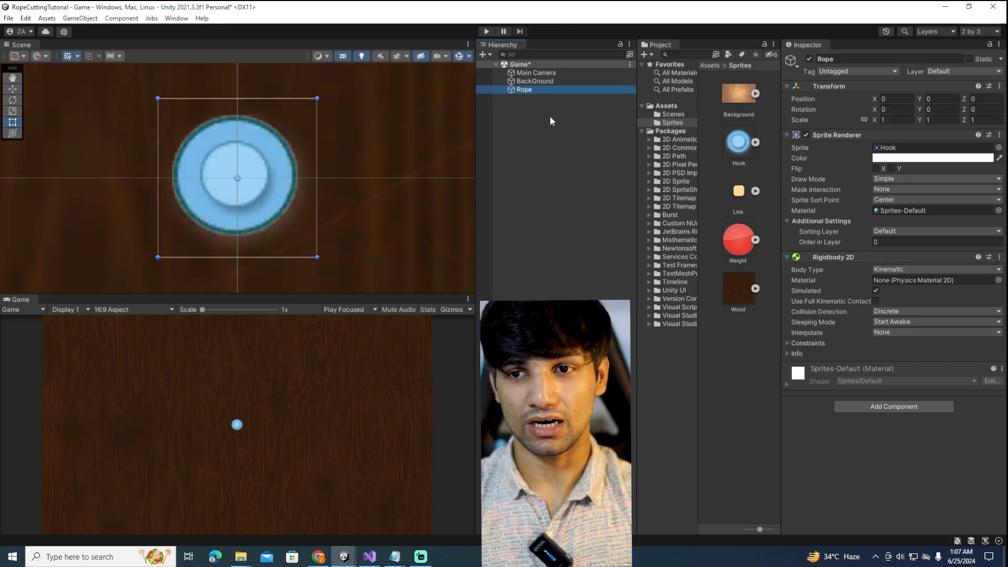
pyautogui.click(530, 89)
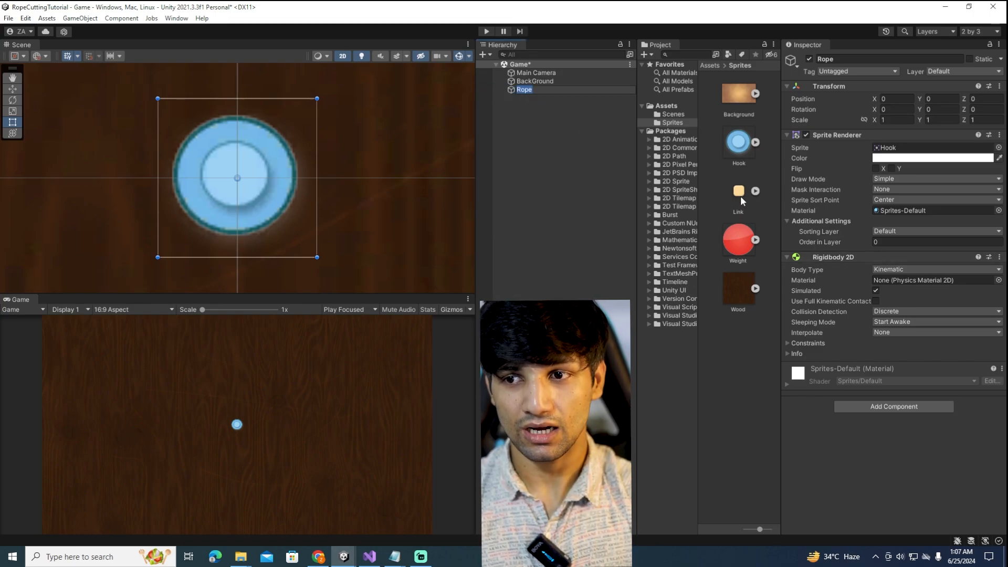
# Step: Add the Link sprite to the Game scene as its own object and focus on it
pyautogui.moveTo(739, 196); pyautogui.dragTo(547, 153)
pyautogui.click(531, 100)
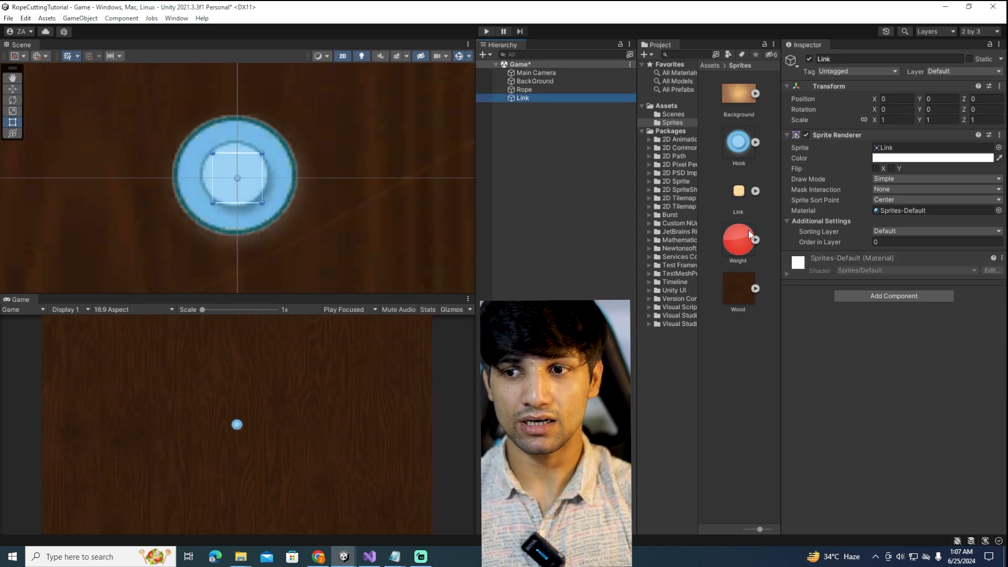
pyautogui.doubleClick(528, 98)
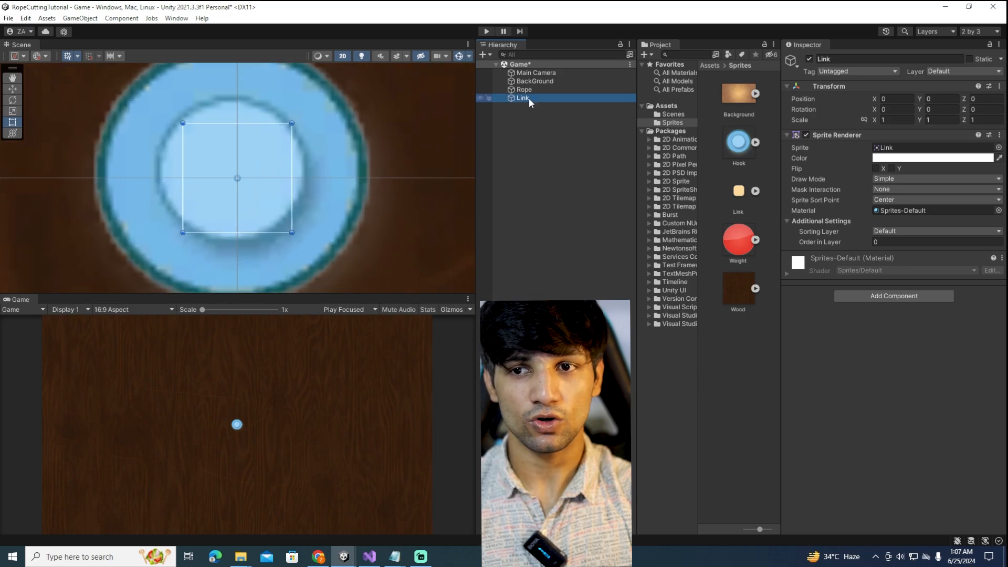
# Step: Add a Rigidbody 2D component to Link and set its mass to 5
pyautogui.click(893, 296)
pyautogui.write('r')
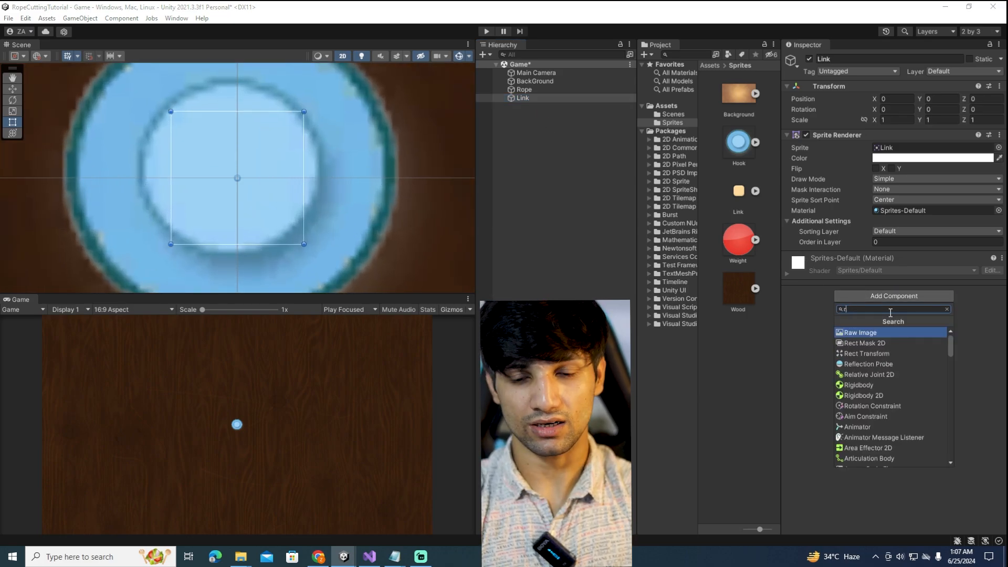
pyautogui.write('ig')
pyautogui.press('Down')
pyautogui.press('Return')
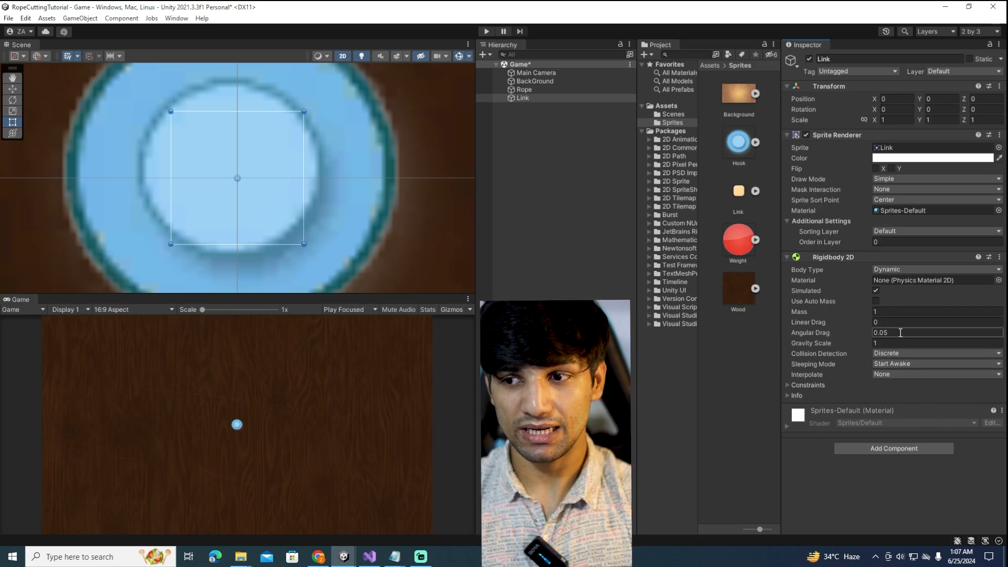
pyautogui.click(884, 313)
pyautogui.write('5')
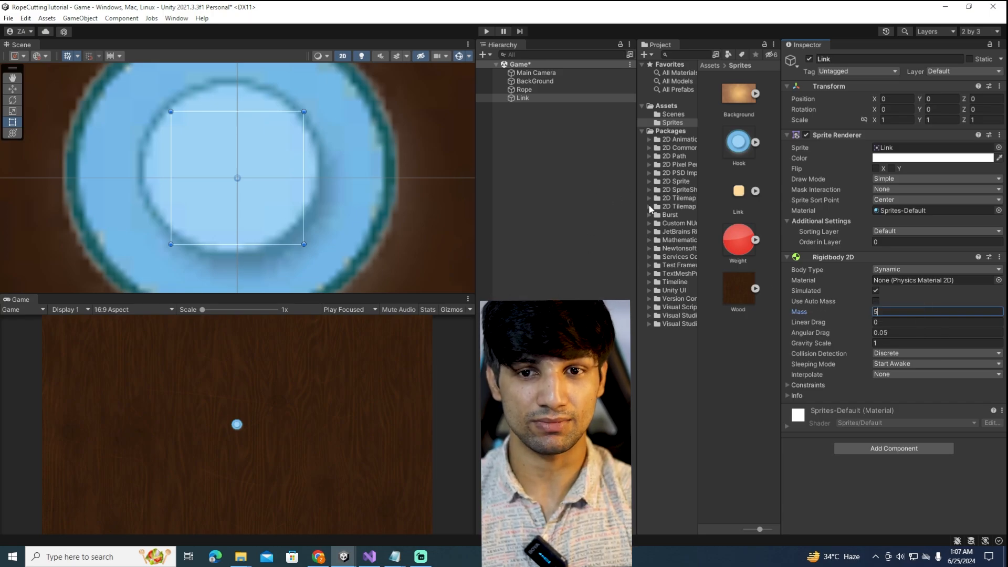
# Step: Move Link straight down from the hook's center to a Y position of about -0.079
pyautogui.scroll(-3, 353, 163)
pyautogui.click(518, 97)
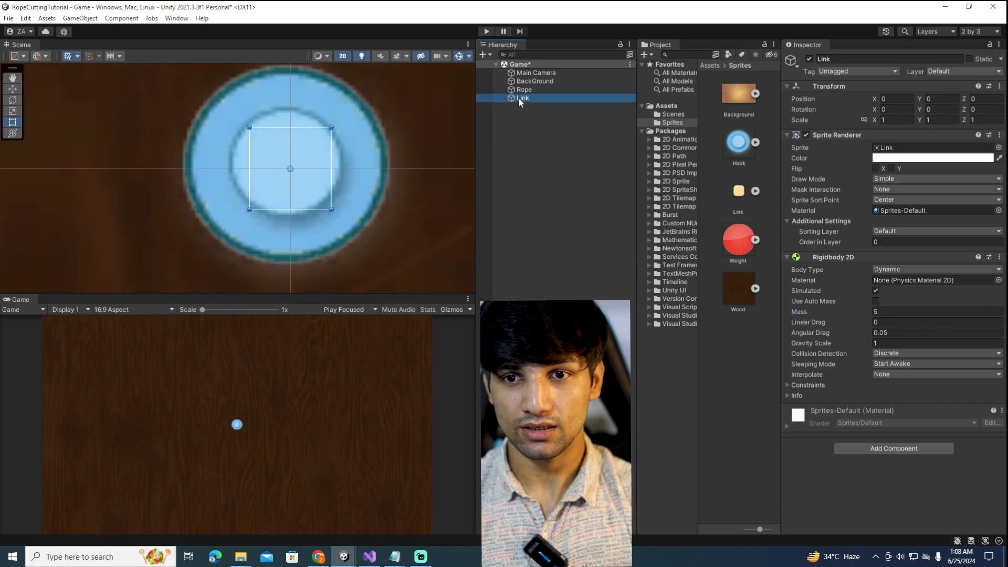
pyautogui.press('w')
pyautogui.moveTo(290, 128); pyautogui.dragTo(292, 159)
pyautogui.scroll(-3, 292, 198)
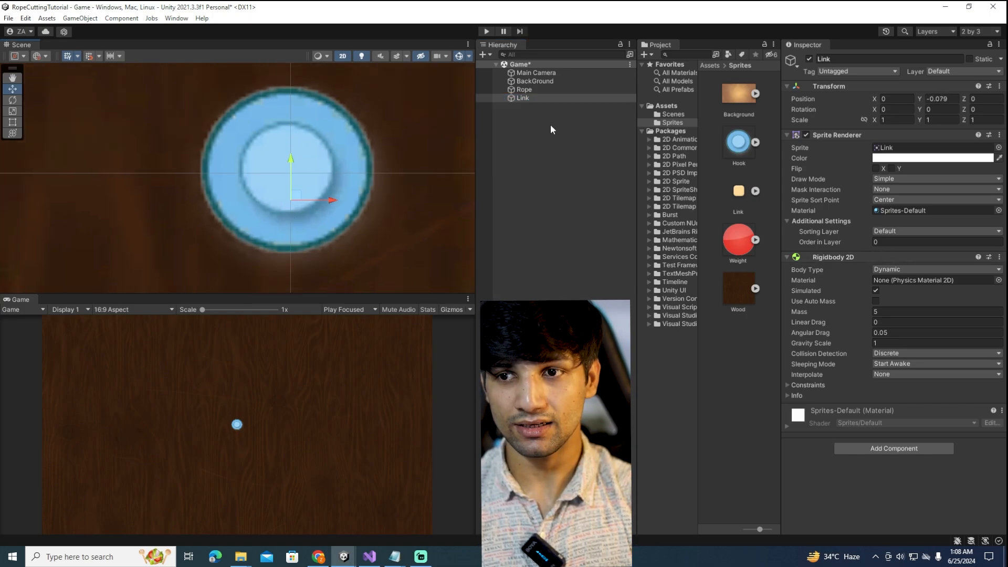
# Step: Move Link further down to a Y position of about -0.166 so it reaches past the hook's lower edge
pyautogui.click(742, 194)
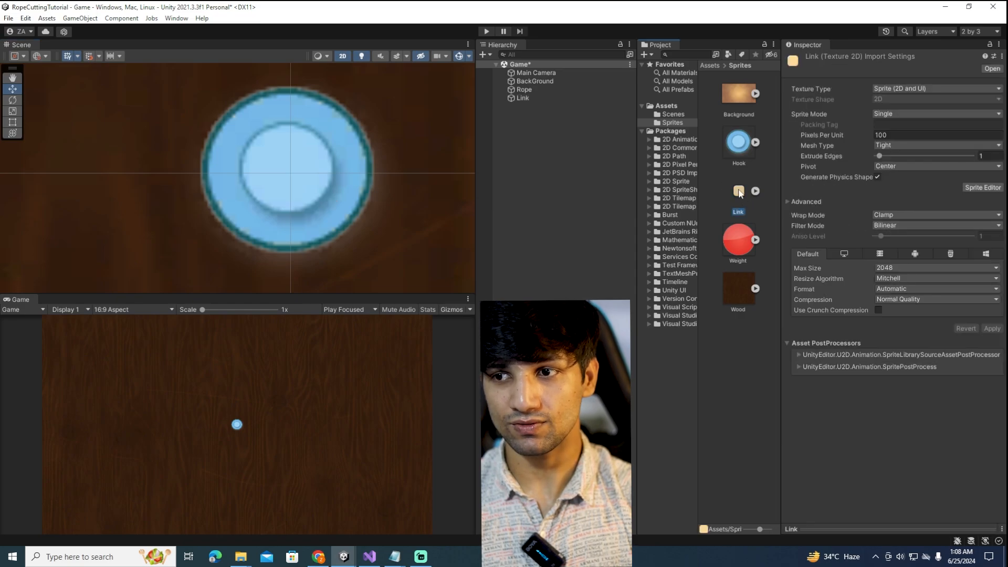
pyautogui.click(525, 98)
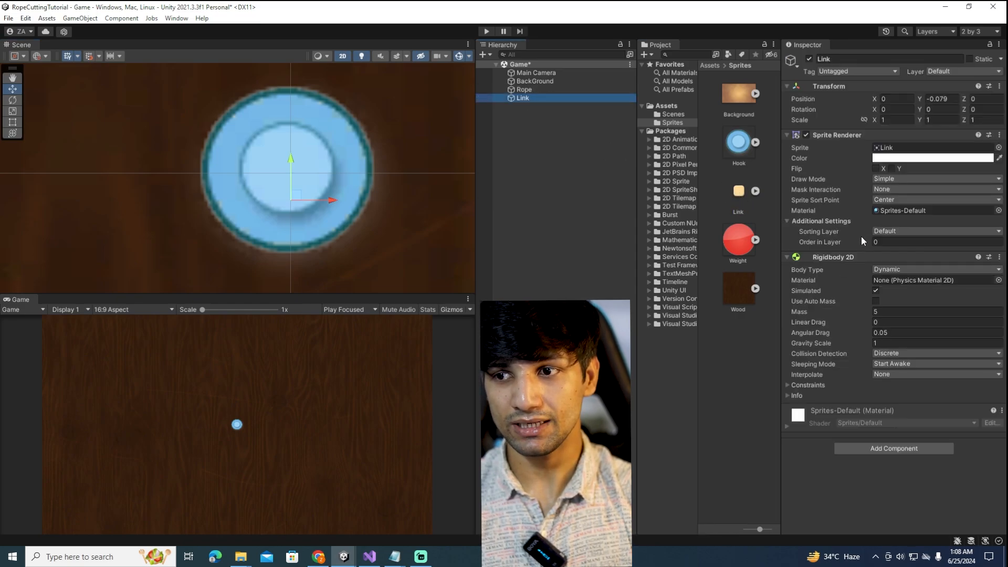
pyautogui.scroll(-3, 420, 148)
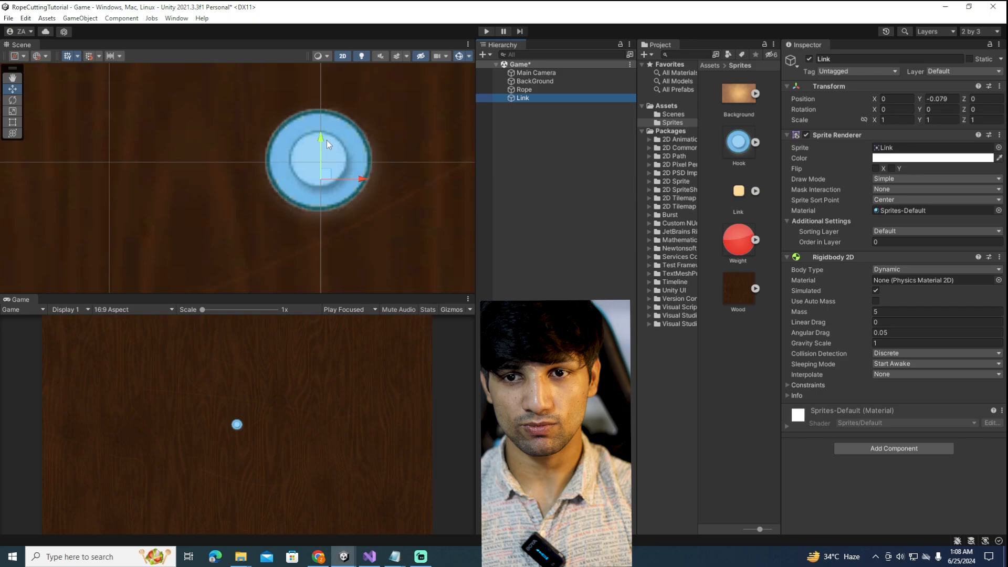
pyautogui.moveTo(324, 139); pyautogui.dragTo(320, 160)
# Step: Set Rope's Order in Layer to -1 so Link draws in front of the hook
pyautogui.click(524, 90)
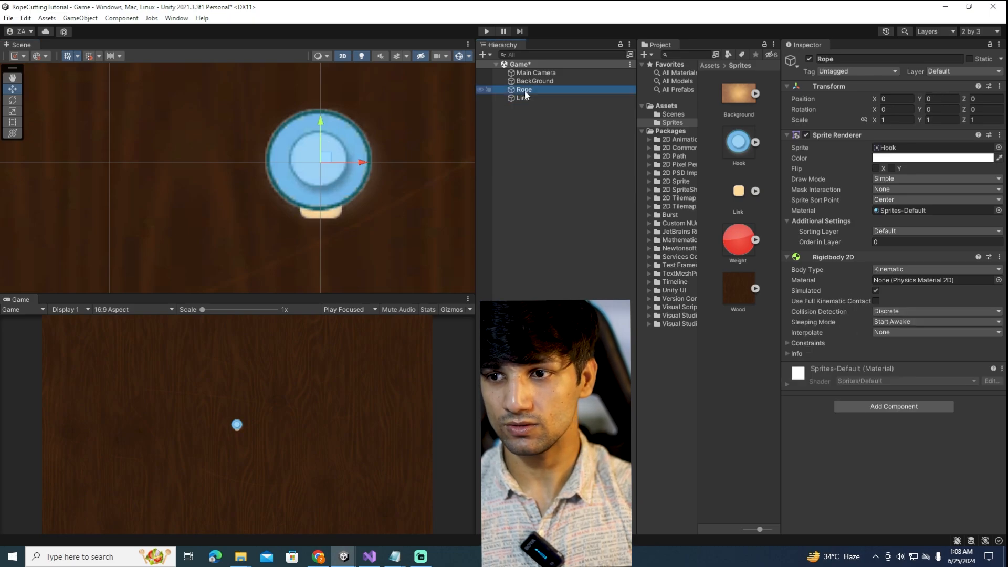
pyautogui.click(826, 242)
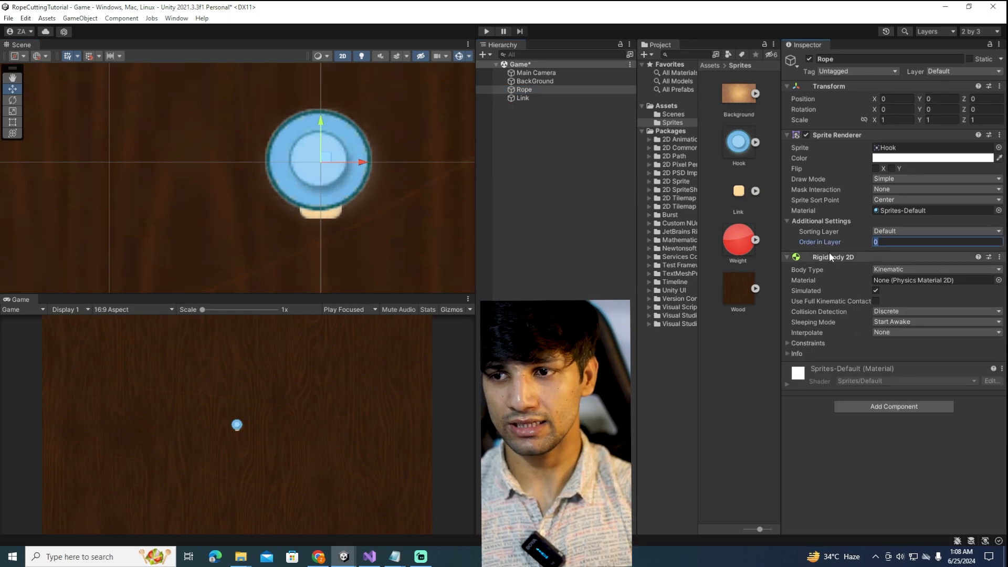
pyautogui.write('-1')
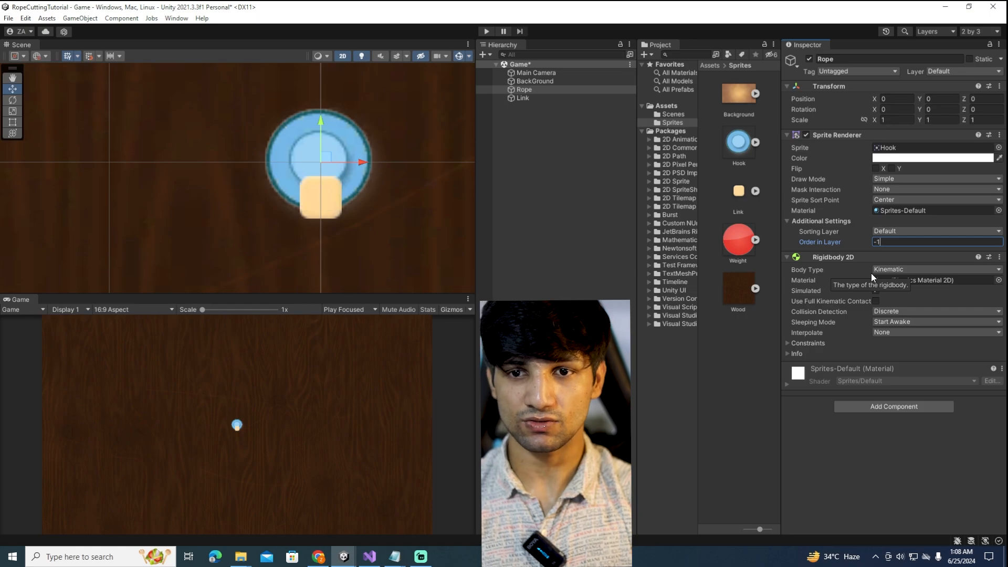
pyautogui.click(556, 92)
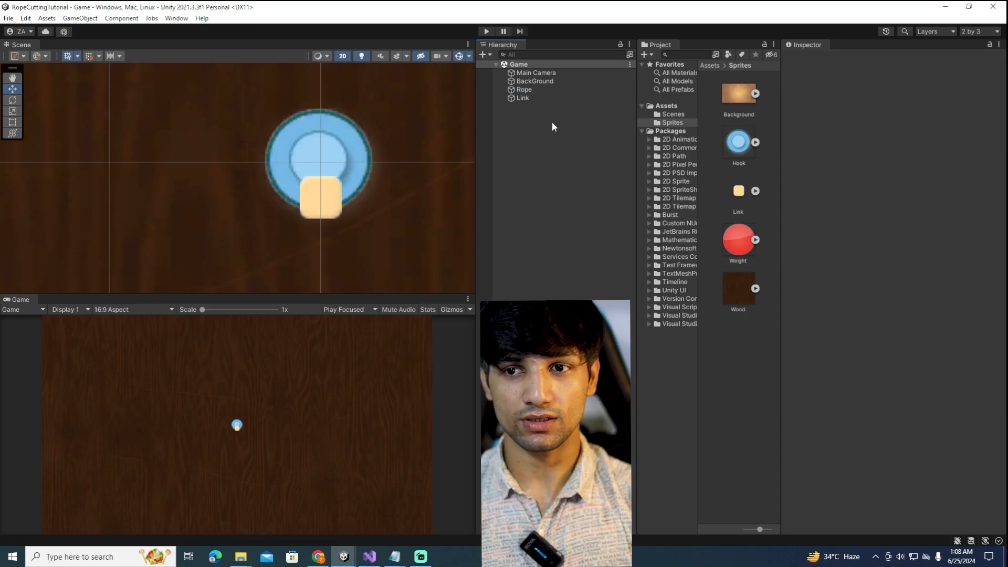
# Step: Reset Link's transform and move it straight down below the hook to a Y position of about -0.458
pyautogui.click(537, 100)
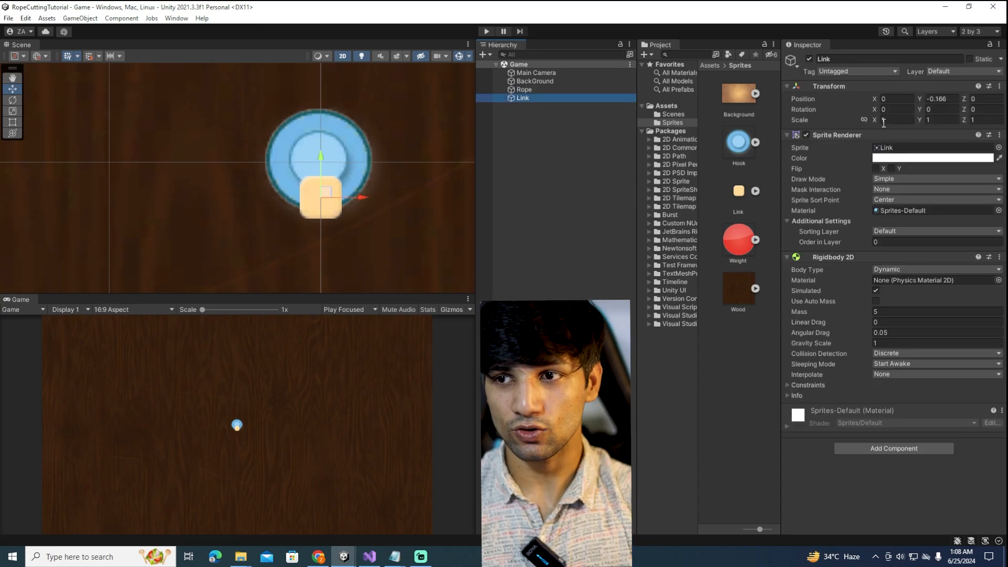
pyautogui.rightClick(885, 86)
pyautogui.click(892, 93)
pyautogui.scroll(5, 306, 154)
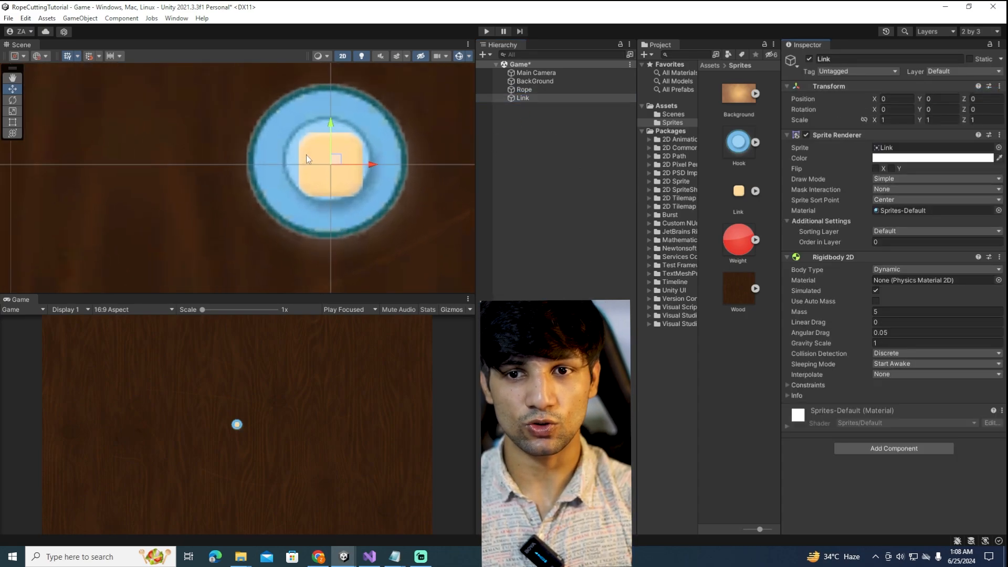
pyautogui.moveTo(341, 131); pyautogui.dragTo(391, 288)
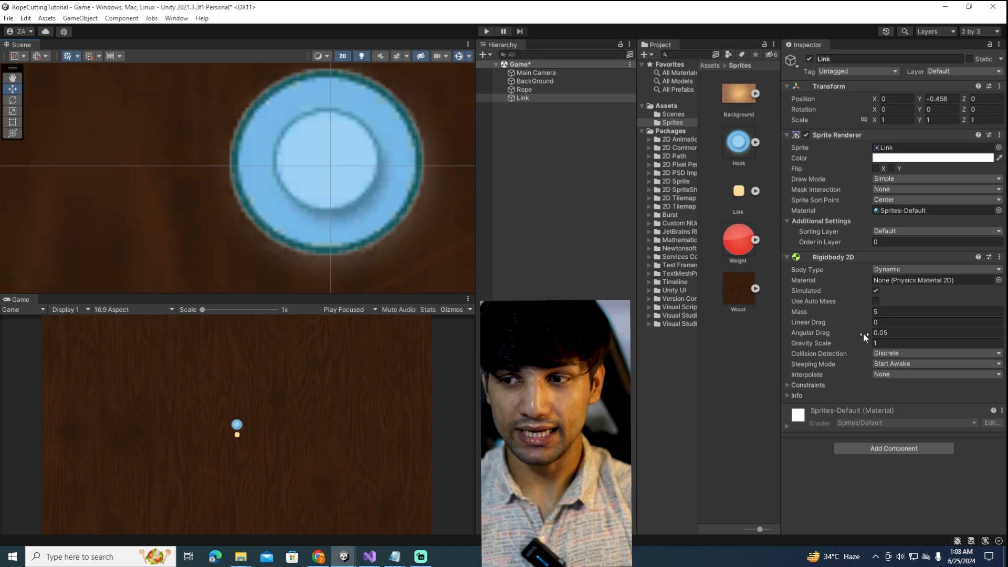
pyautogui.click(900, 447)
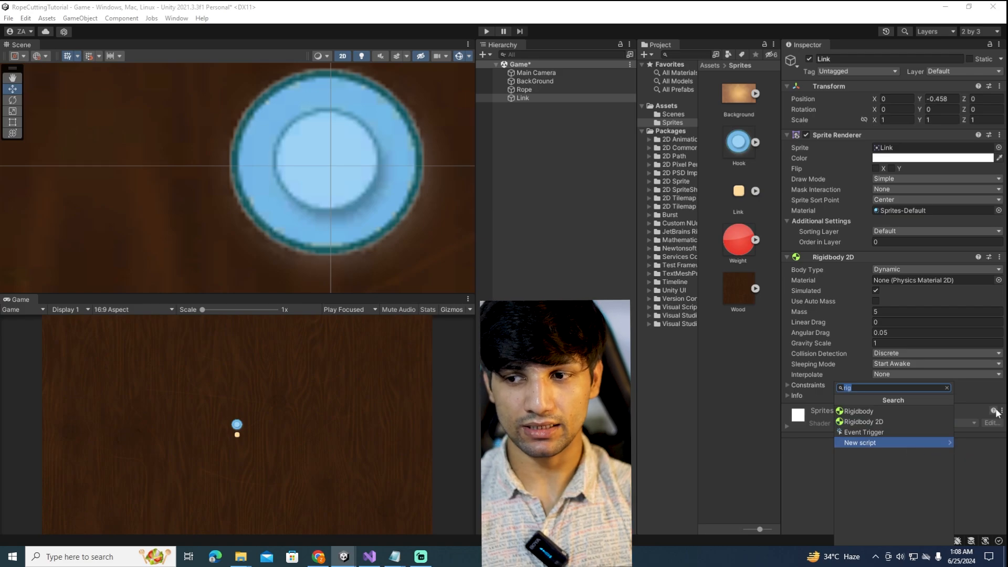
pyautogui.click(865, 313)
pyautogui.click(875, 312)
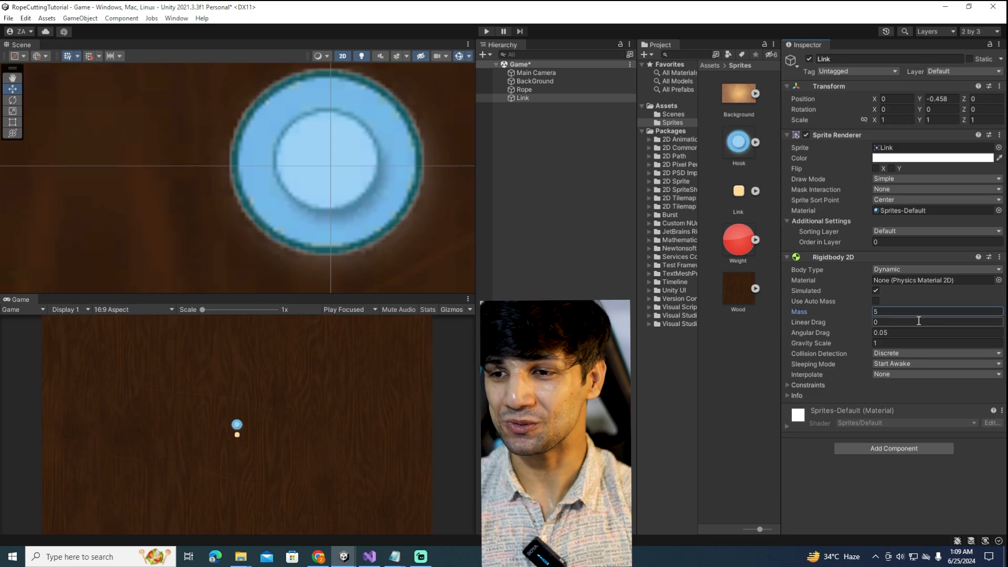
# Step: Add a Hinge Joint 2D component to Link
pyautogui.click(534, 98)
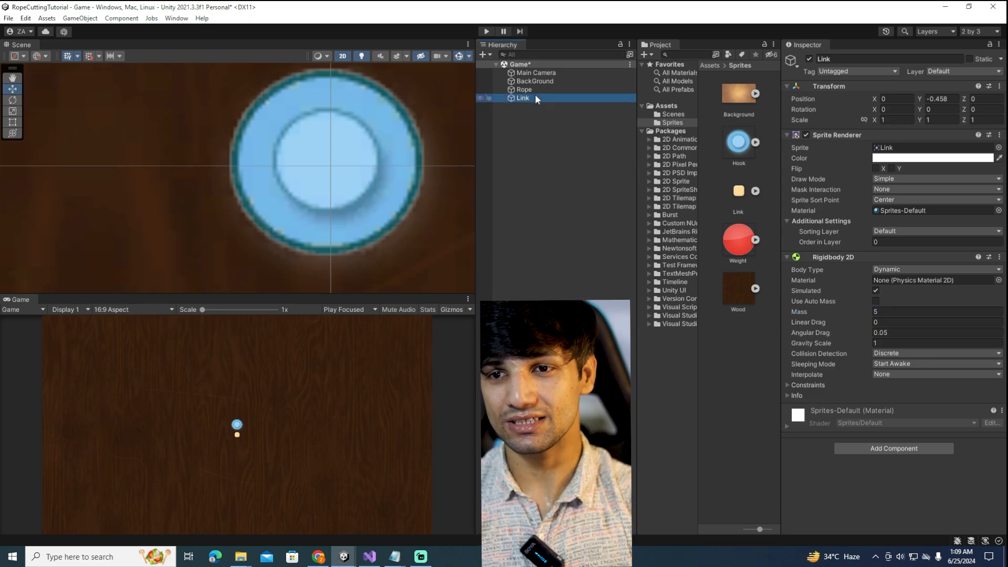
pyautogui.click(866, 447)
pyautogui.write('rig')
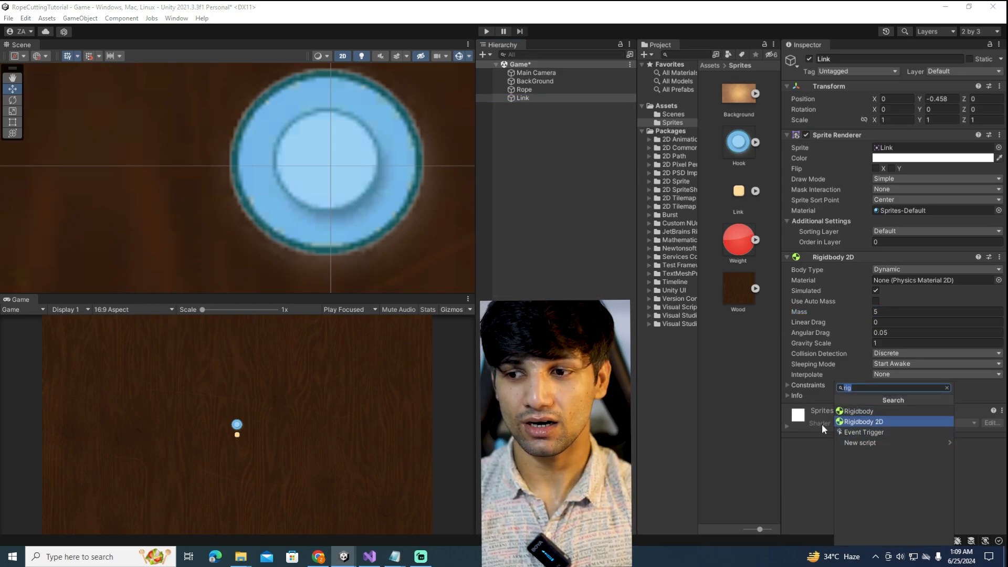
pyautogui.write('hi')
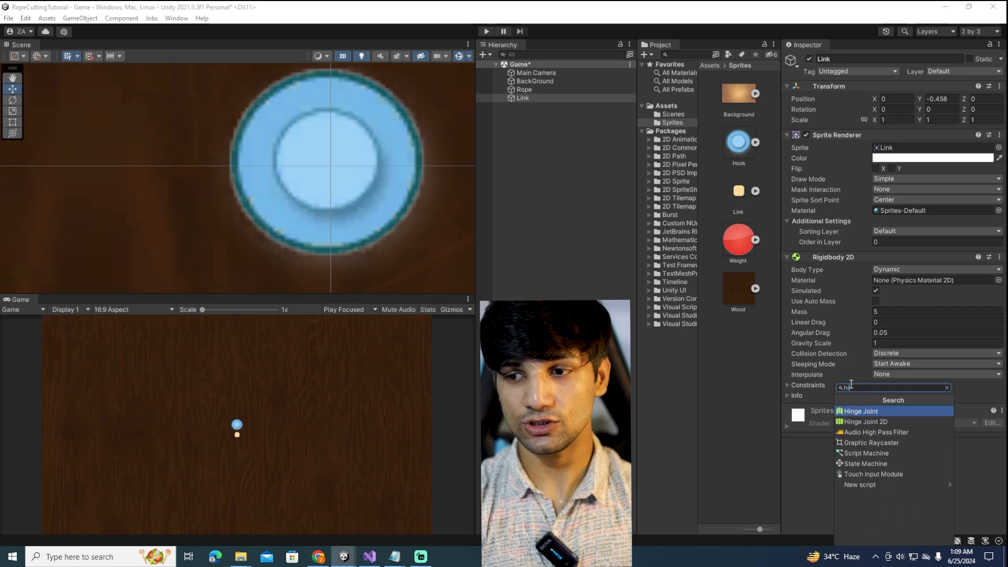
pyautogui.write('n')
pyautogui.press('Down')
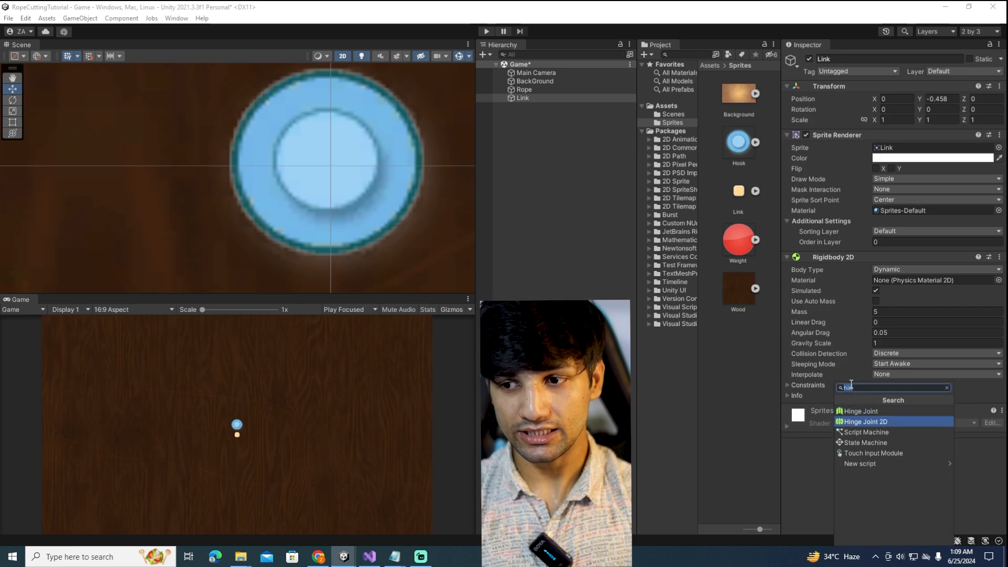
pyautogui.press('Return')
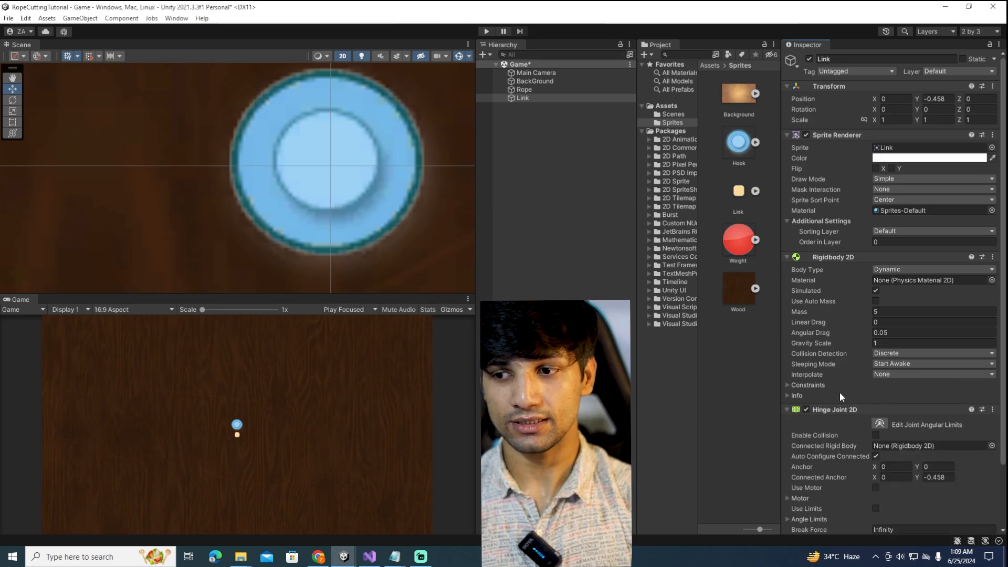
# Step: Run the game to check how Link behaves with its hinge joint, inspect the joint's angular limits and stop it
pyautogui.click(486, 31)
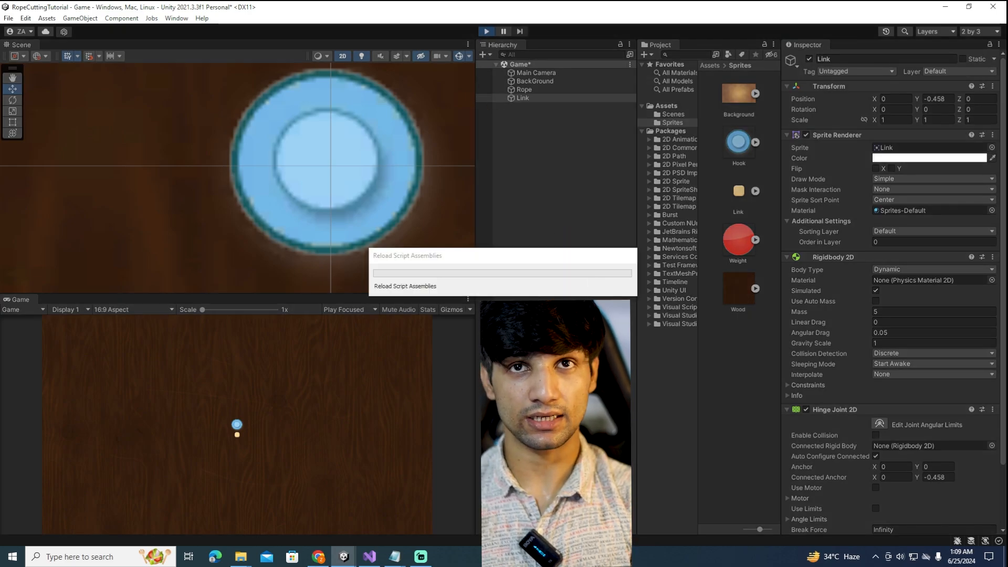
pyautogui.click(878, 424)
pyautogui.scroll(-2, 341, 187)
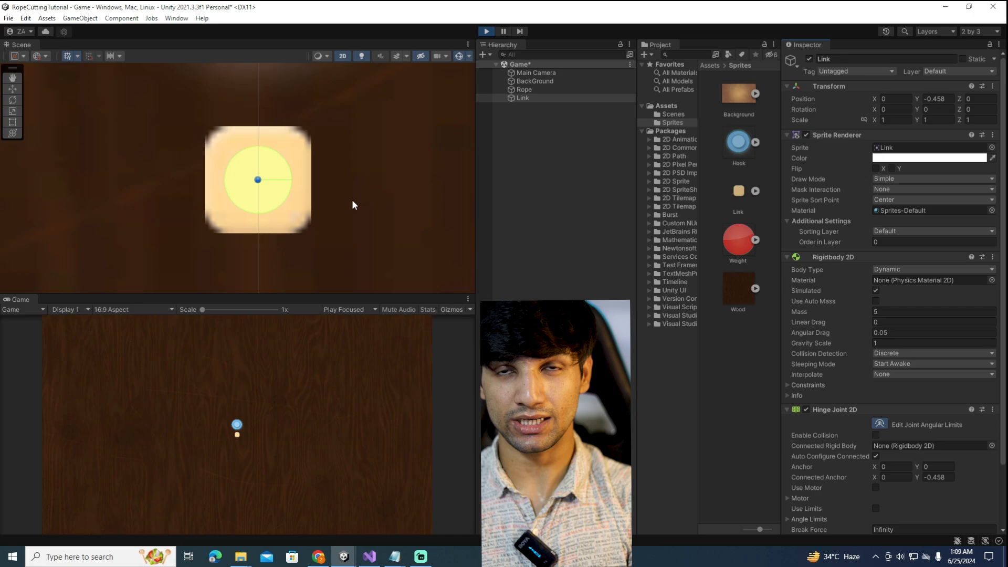
pyautogui.scroll(-1, 889, 444)
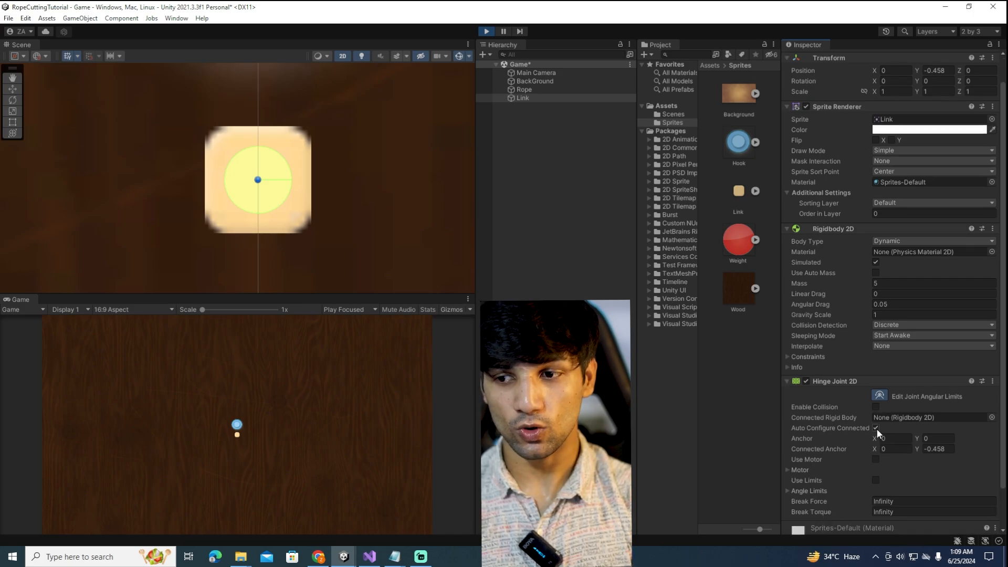
pyautogui.click(487, 31)
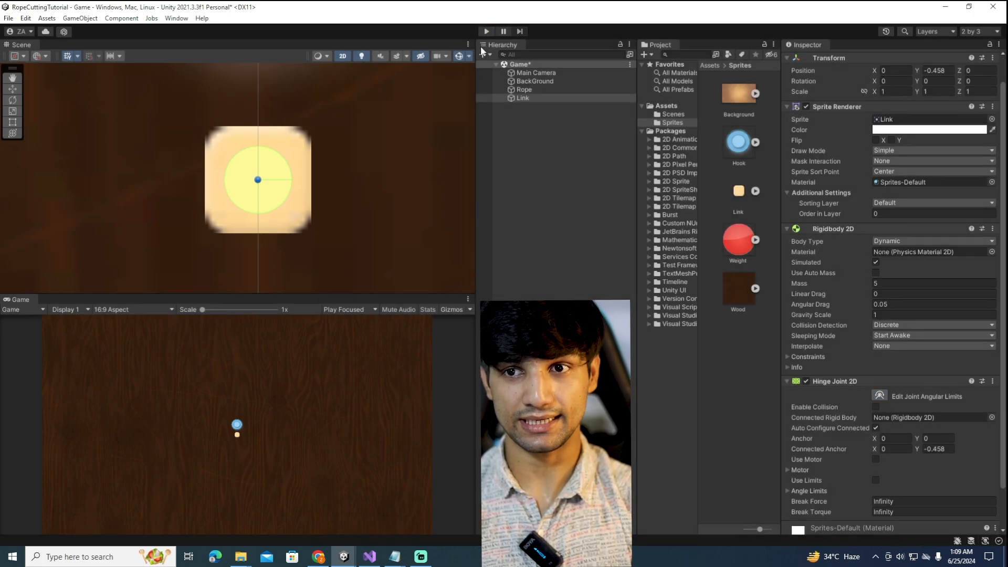
# Step: Test the game with Link's Hinge Joint 2D temporarily disabled, stop it and re-enable the joint
pyautogui.click(805, 381)
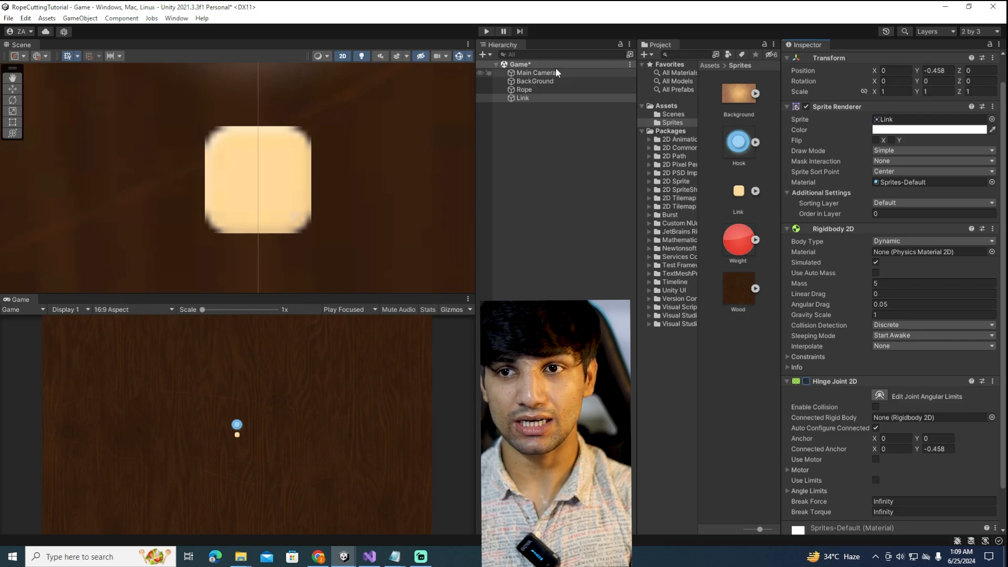
pyautogui.click(486, 31)
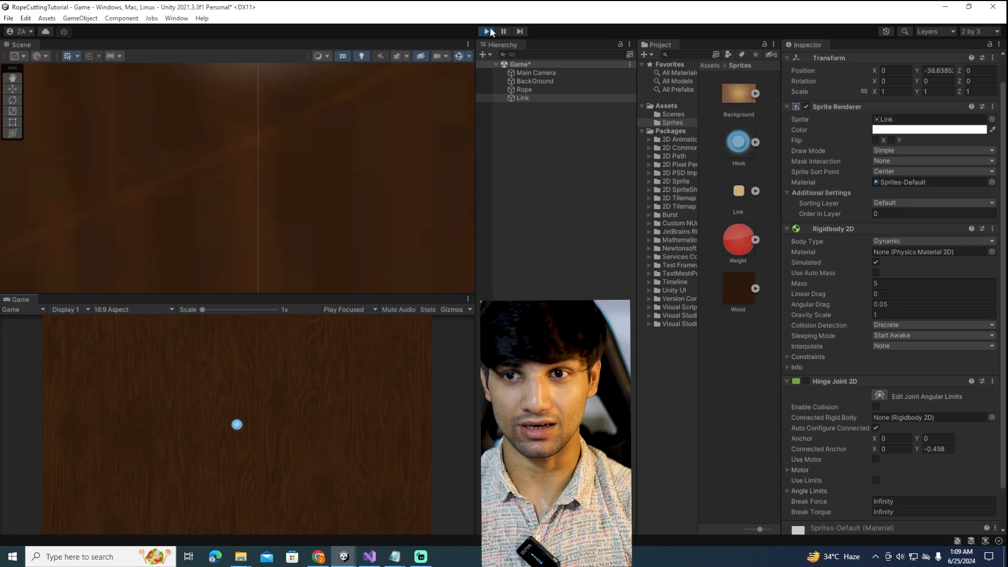
pyautogui.click(487, 31)
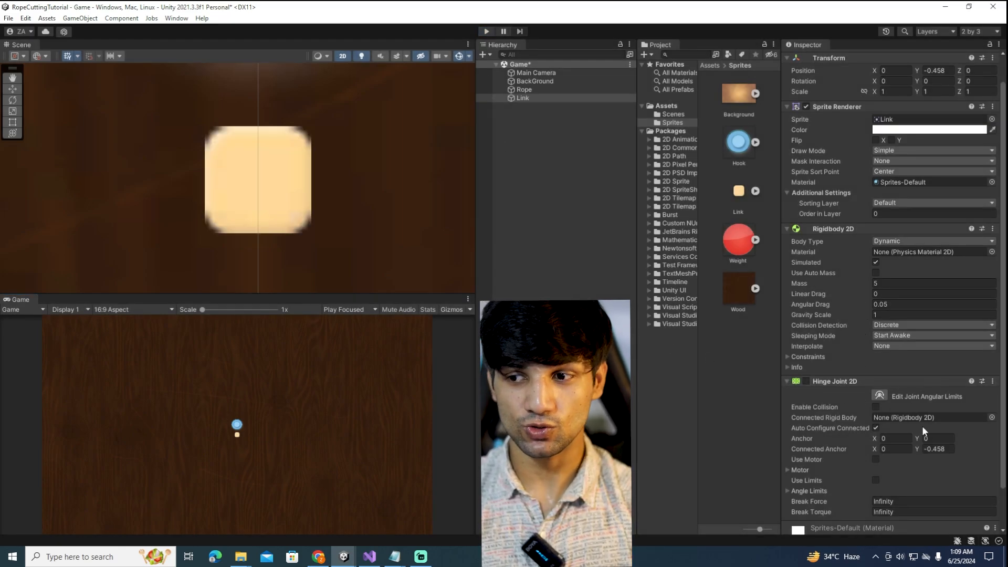
pyautogui.scroll(-2, 908, 410)
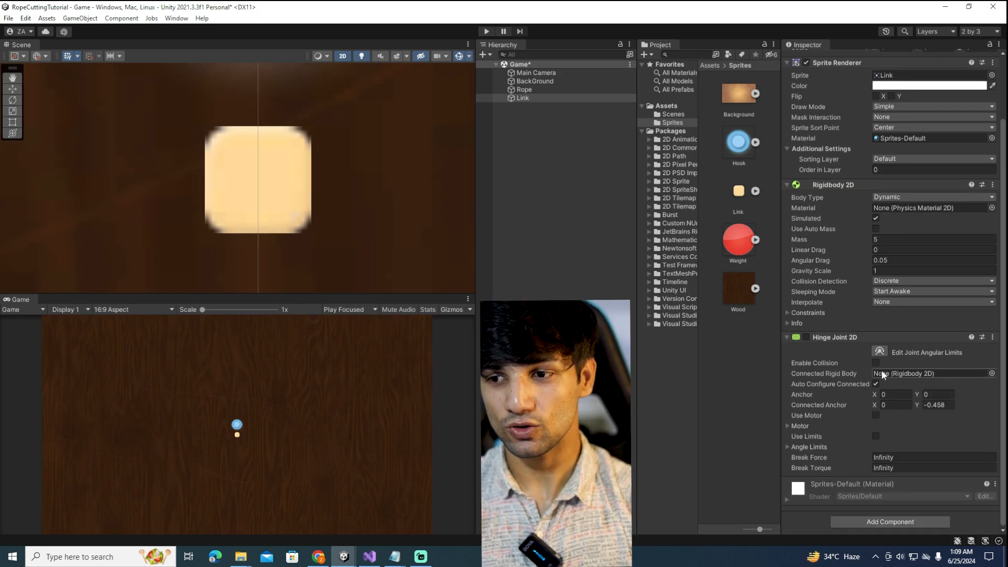
pyautogui.click(806, 337)
# Step: Turn off automatic connected anchor configuration on Link's Hinge Joint 2D and set its Connected Anchor Y to -0.3
pyautogui.scroll(1, 318, 217)
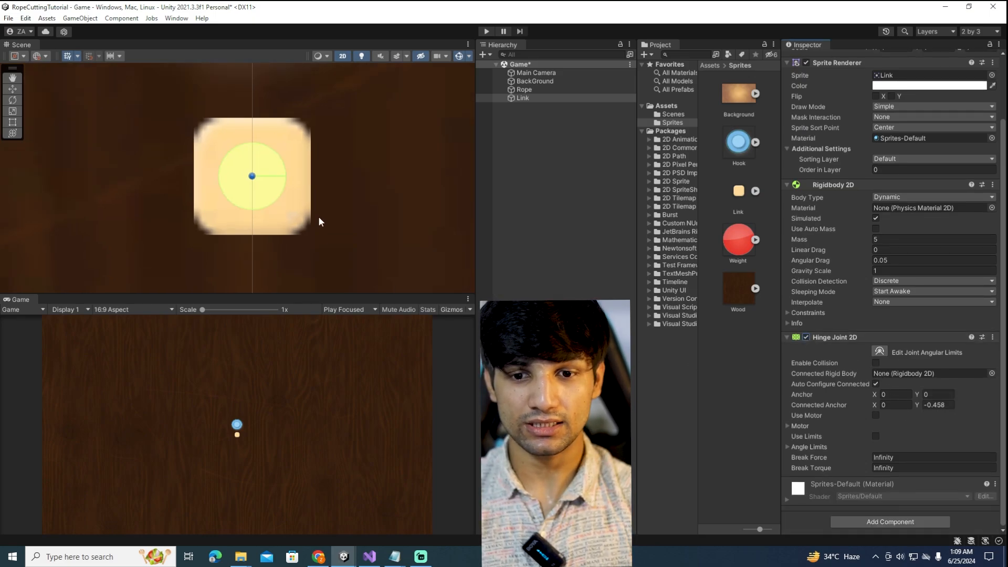
pyautogui.scroll(-10, 318, 216)
pyautogui.scroll(-6, 265, 177)
pyautogui.moveTo(343, 146); pyautogui.dragTo(359, 218, button='middle')
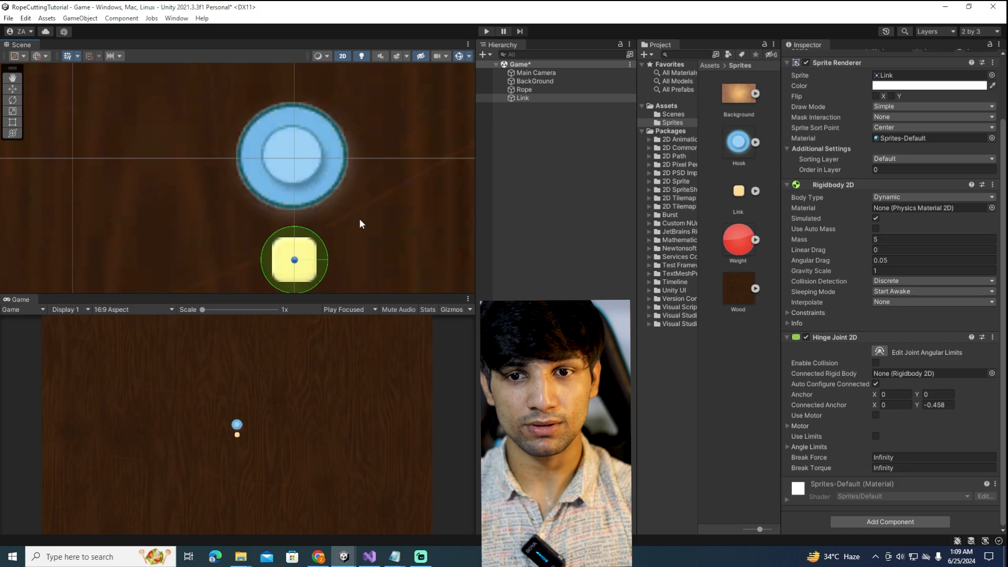
pyautogui.scroll(-3, 360, 205)
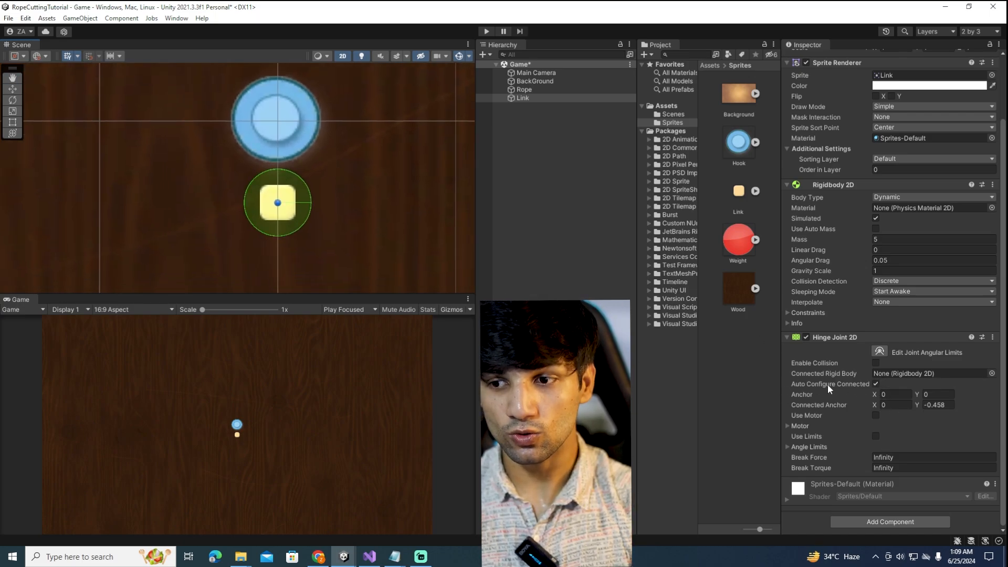
pyautogui.click(876, 384)
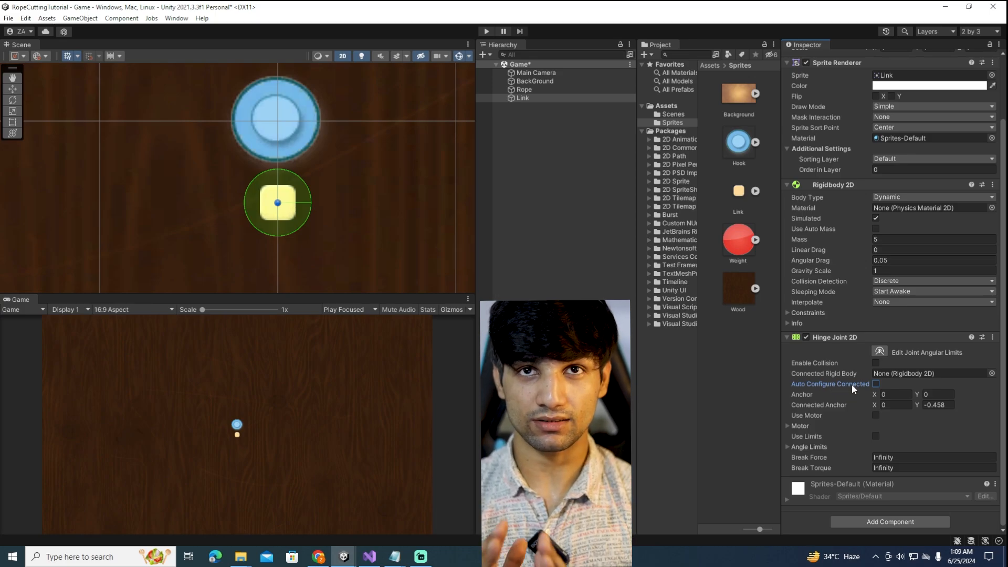
pyautogui.moveTo(851, 384)
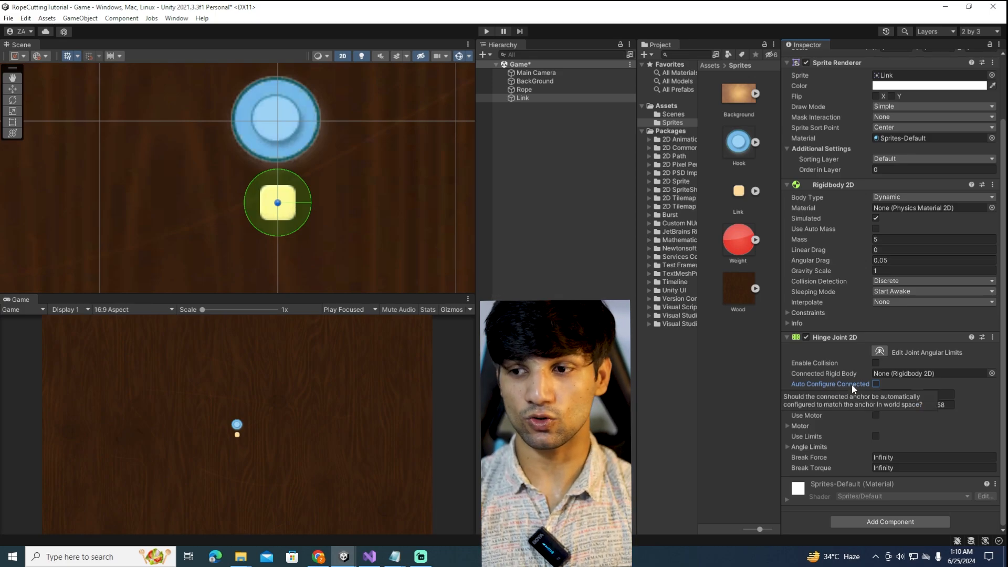
pyautogui.click(948, 405)
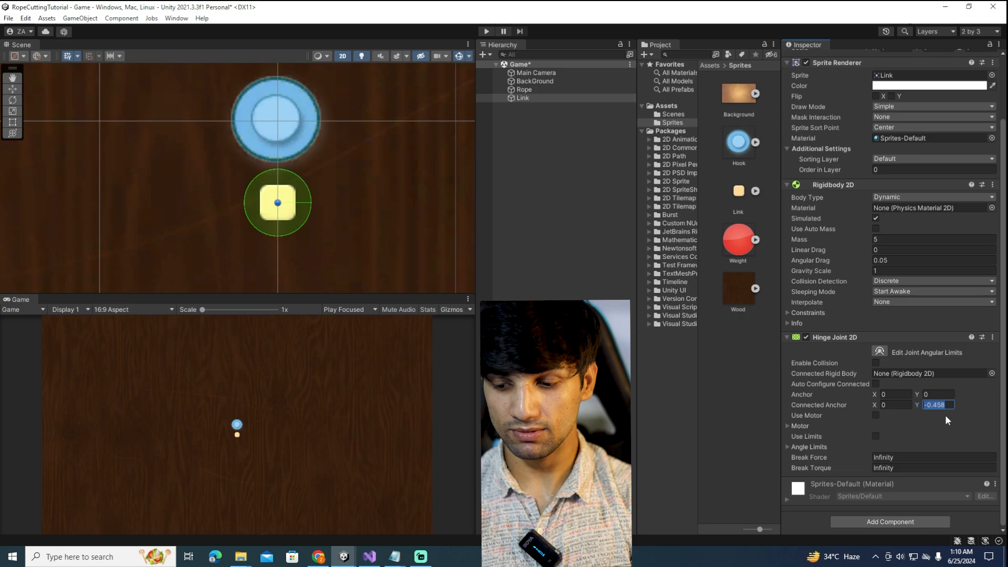
pyautogui.write('-0.3')
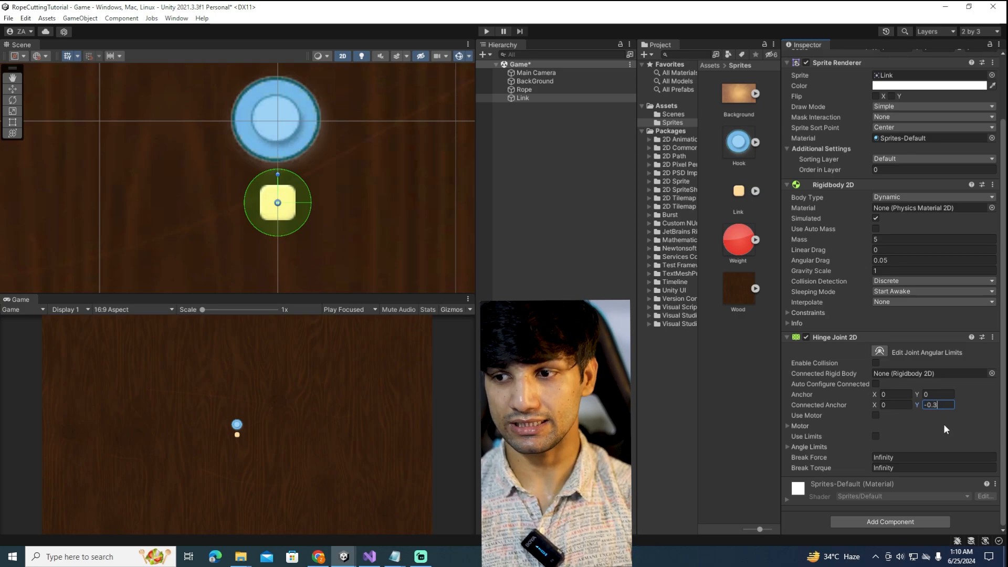
pyautogui.click(943, 425)
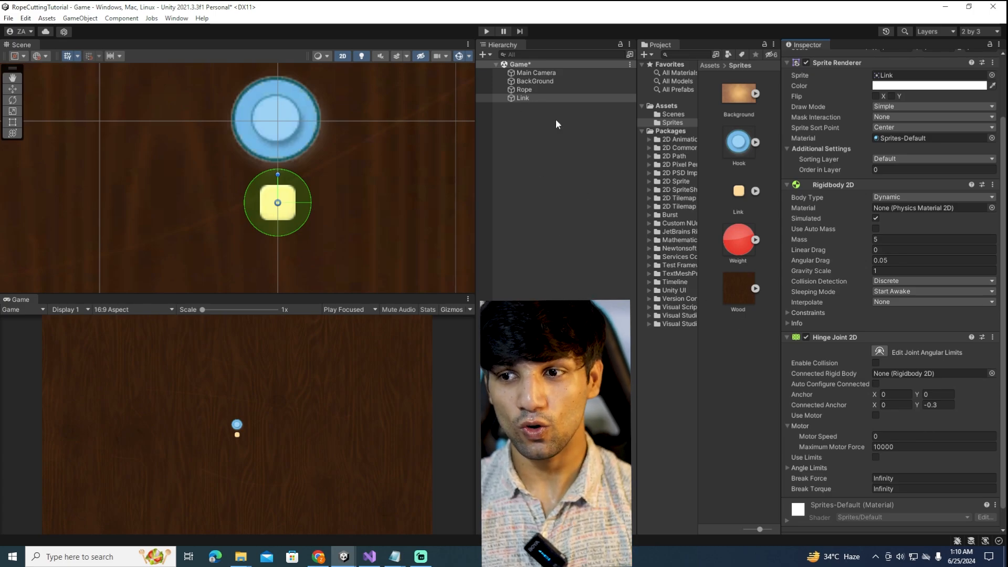
# Step: Make Link a child of Rope and select it
pyautogui.click(522, 108)
pyautogui.click(530, 100)
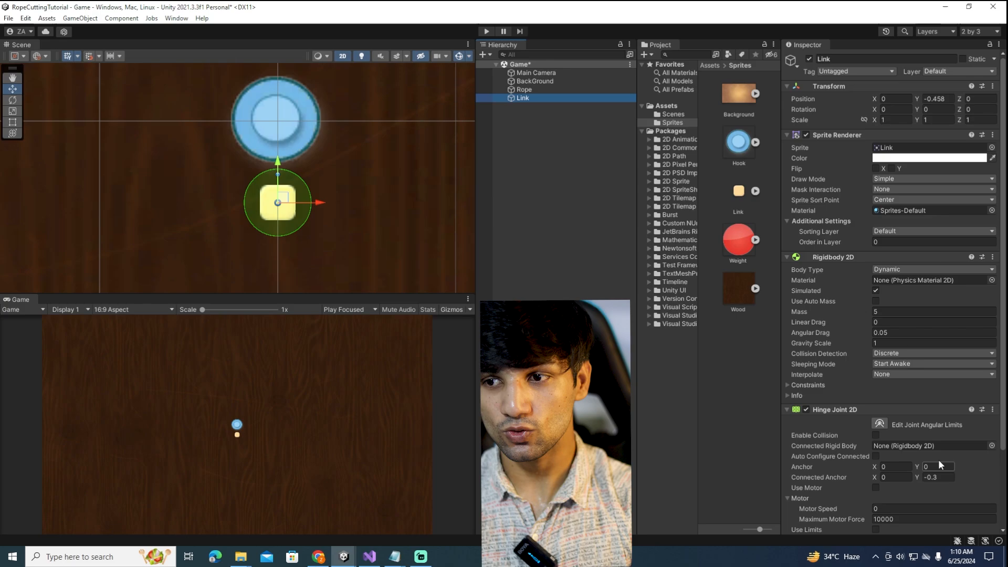
pyautogui.moveTo(525, 97); pyautogui.dragTo(525, 89)
pyautogui.click(529, 98)
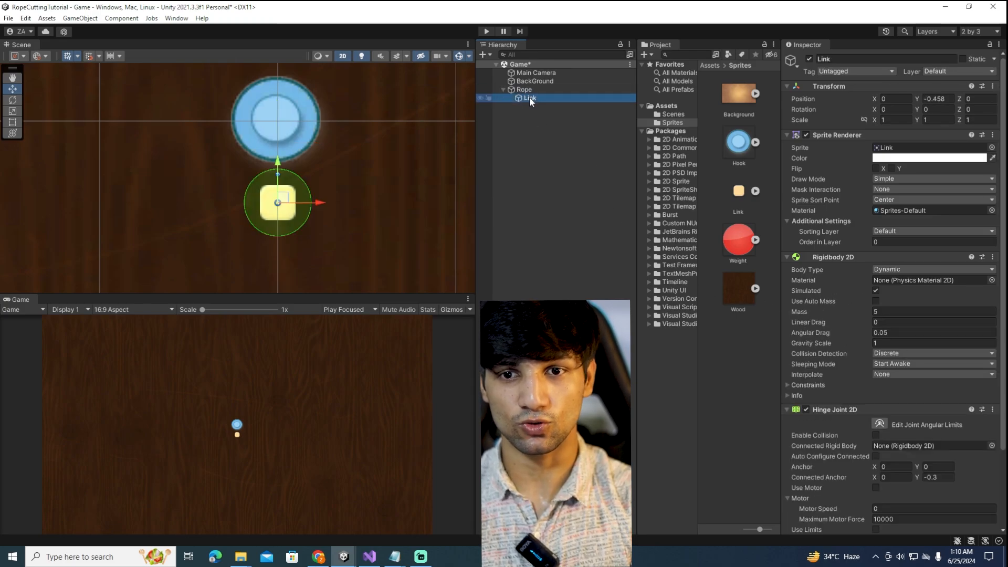
# Step: Reset Link's transform to the origin and rename the object as Hook
pyautogui.rightClick(853, 83)
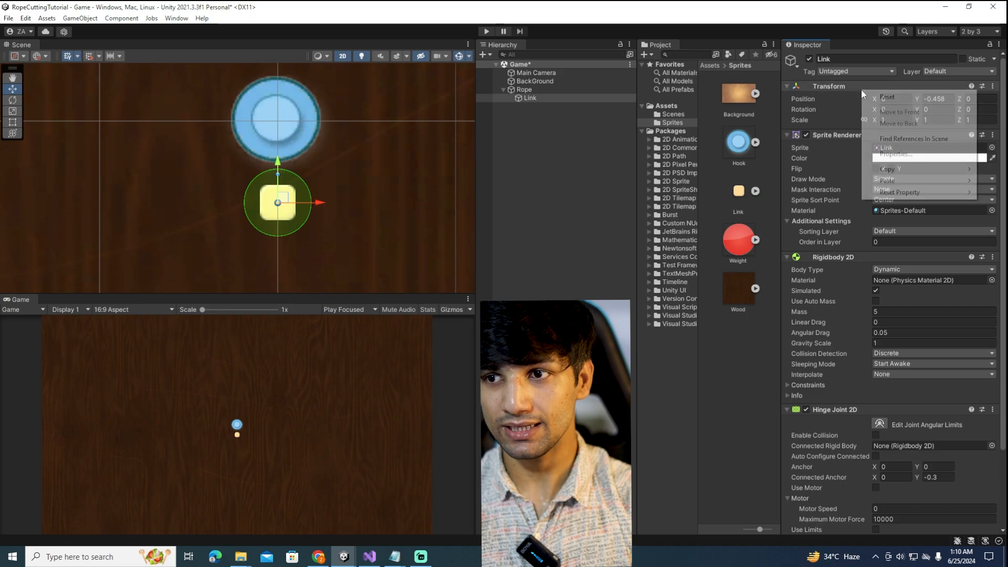
pyautogui.click(881, 102)
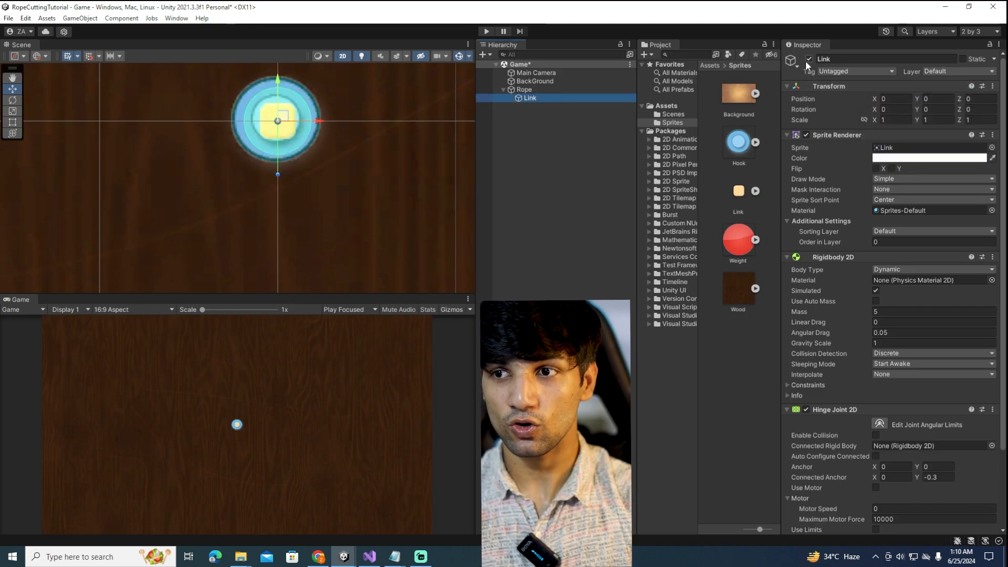
pyautogui.click(837, 58)
pyautogui.write('Hook')
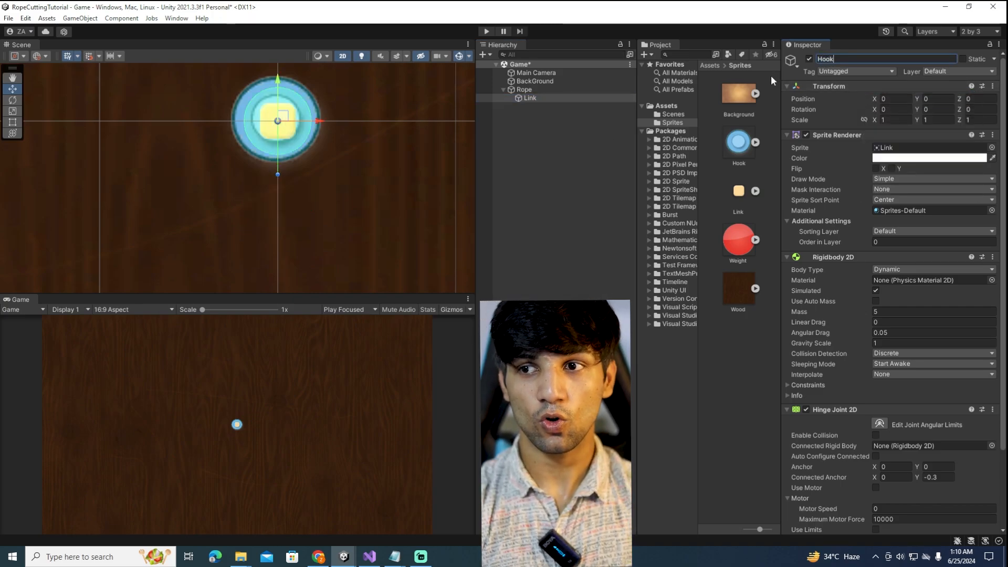
pyautogui.press('Return')
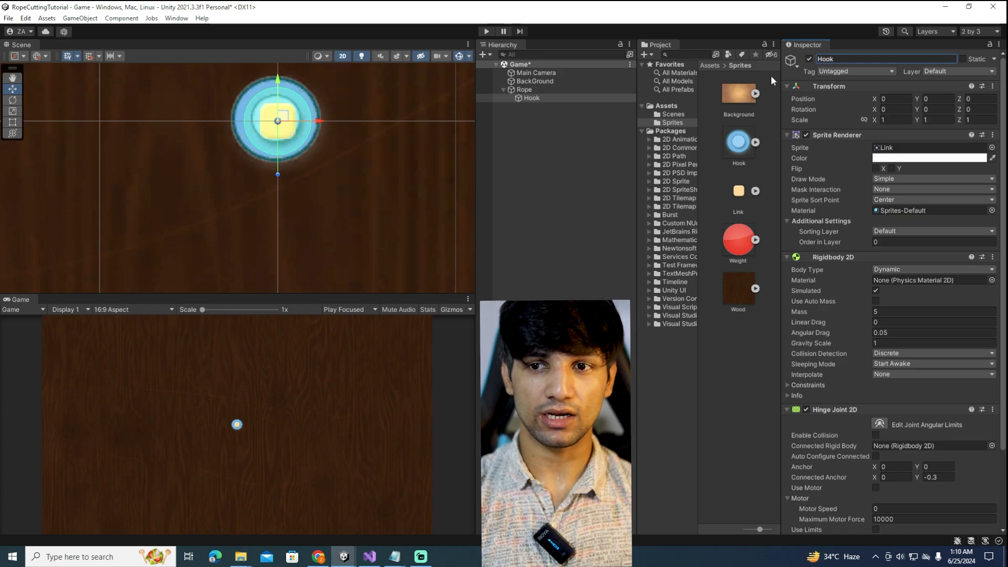
# Step: Duplicate Hook under Rope and rename the copy as Link
pyautogui.click(559, 98)
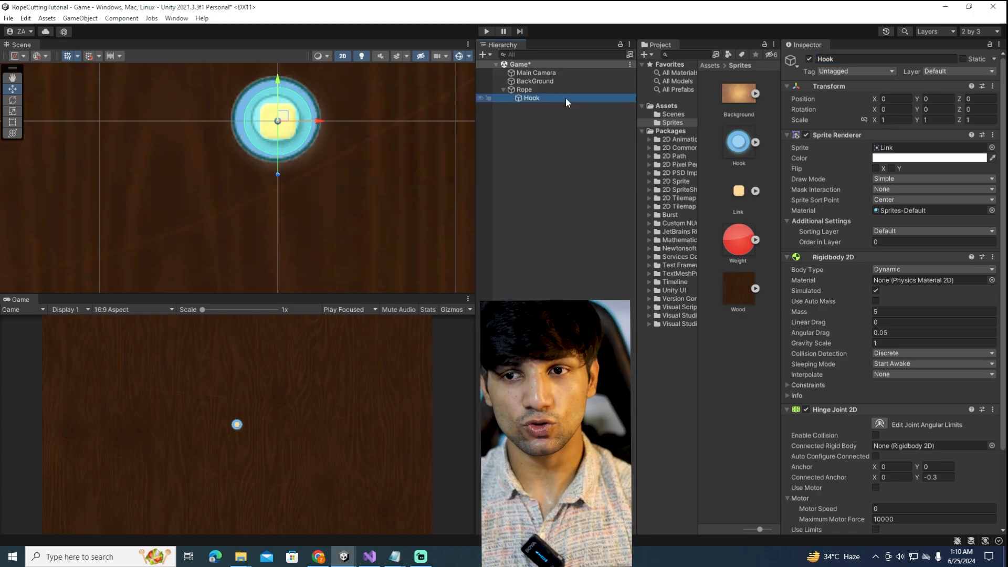
pyautogui.hotkey('ctrl', 'd')
pyautogui.click(832, 59)
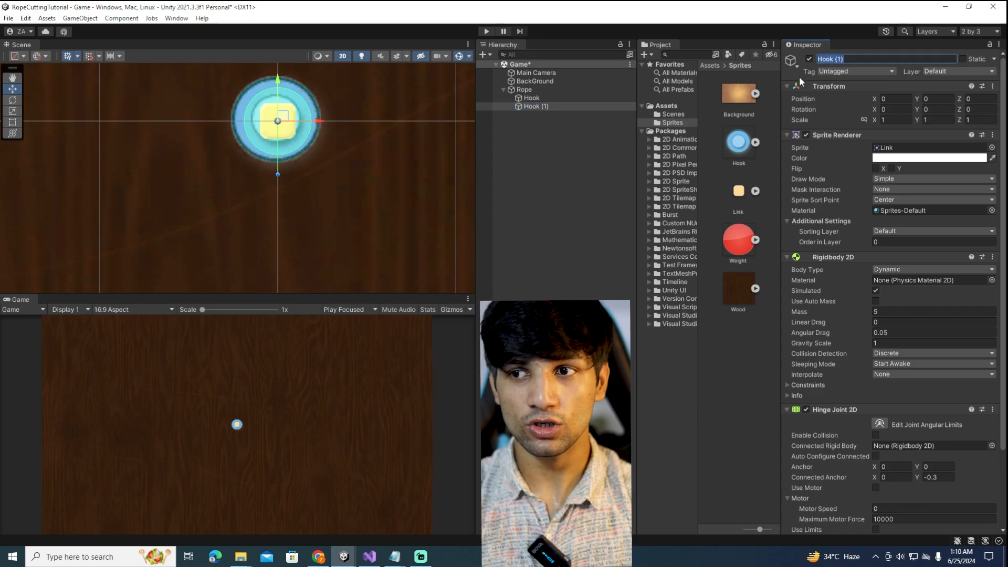
pyautogui.write('Link')
pyautogui.press('Return')
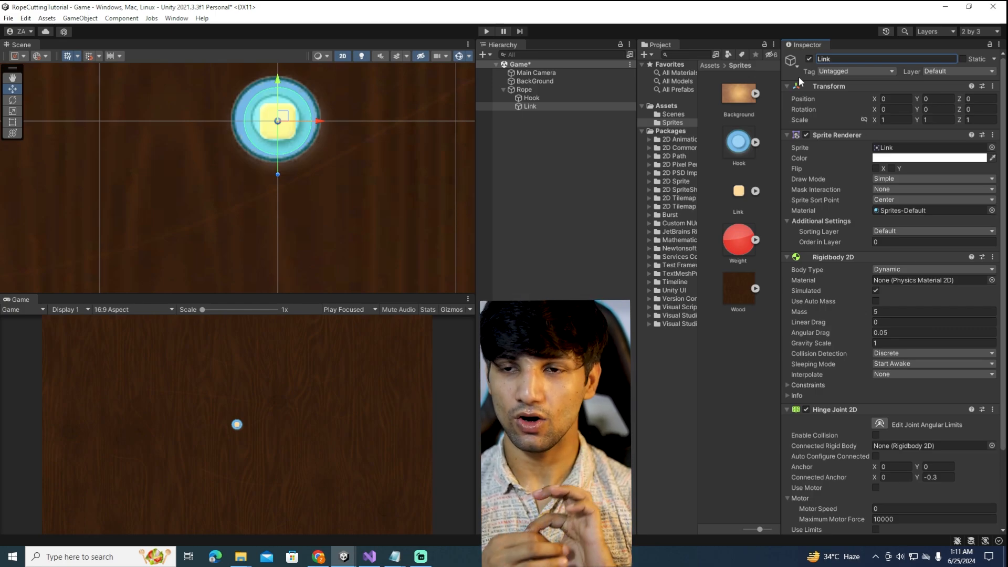
# Step: Set Link's Rigidbody 2D linear drag to 0.2 and angular drag to 0.1, and save the scene
pyautogui.click(555, 97)
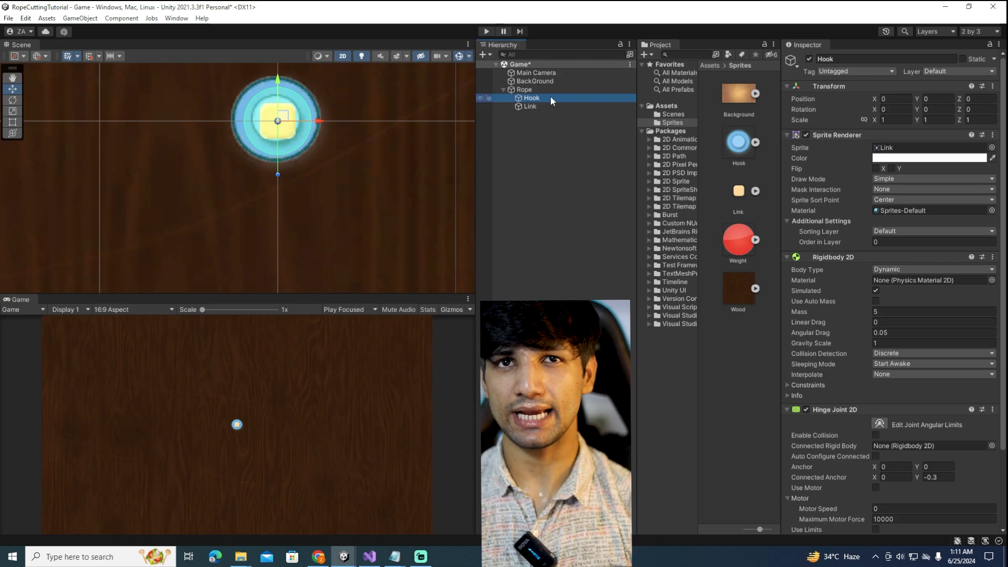
pyautogui.click(550, 97)
pyautogui.click(530, 106)
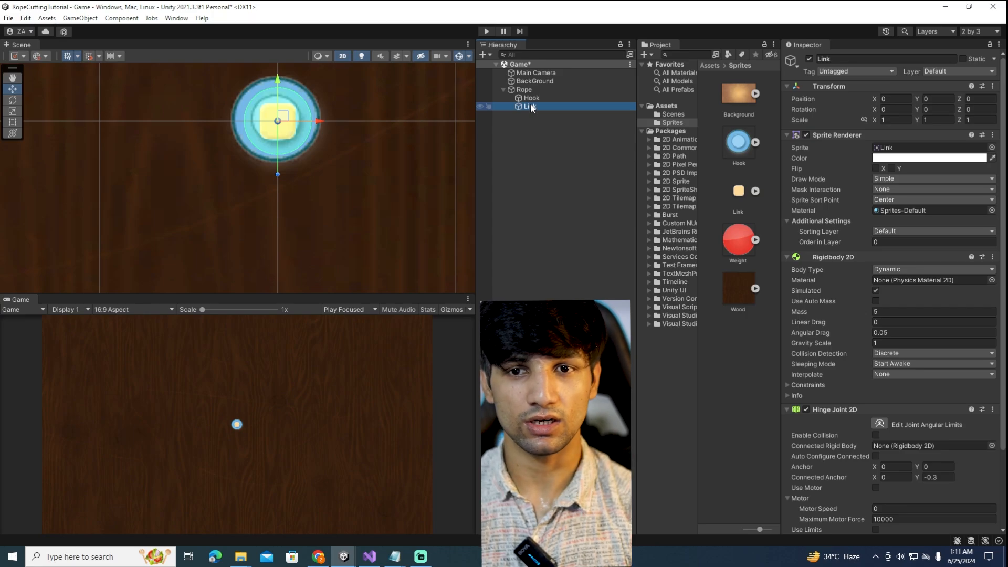
pyautogui.click(530, 106)
pyautogui.scroll(-3, 821, 367)
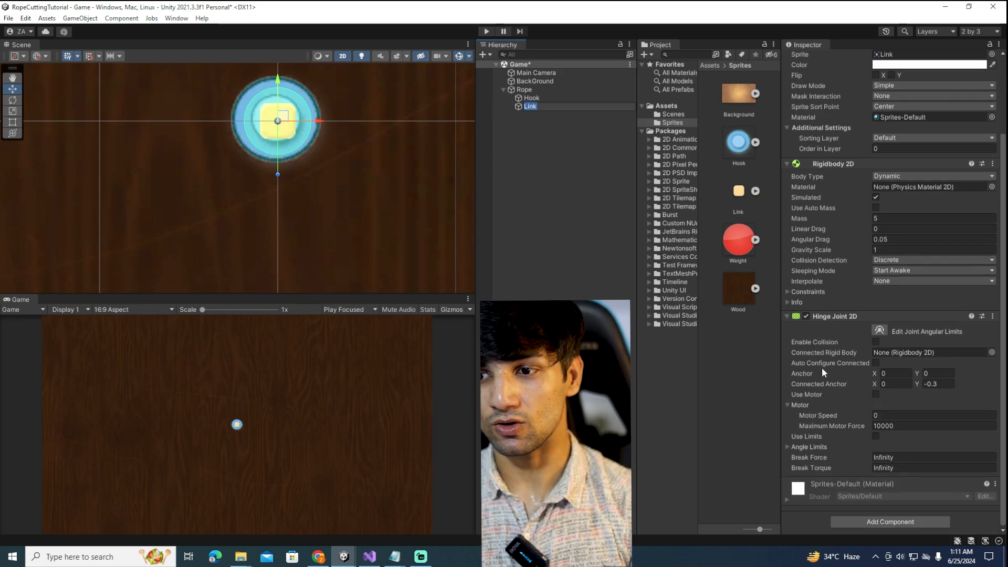
pyautogui.click(881, 229)
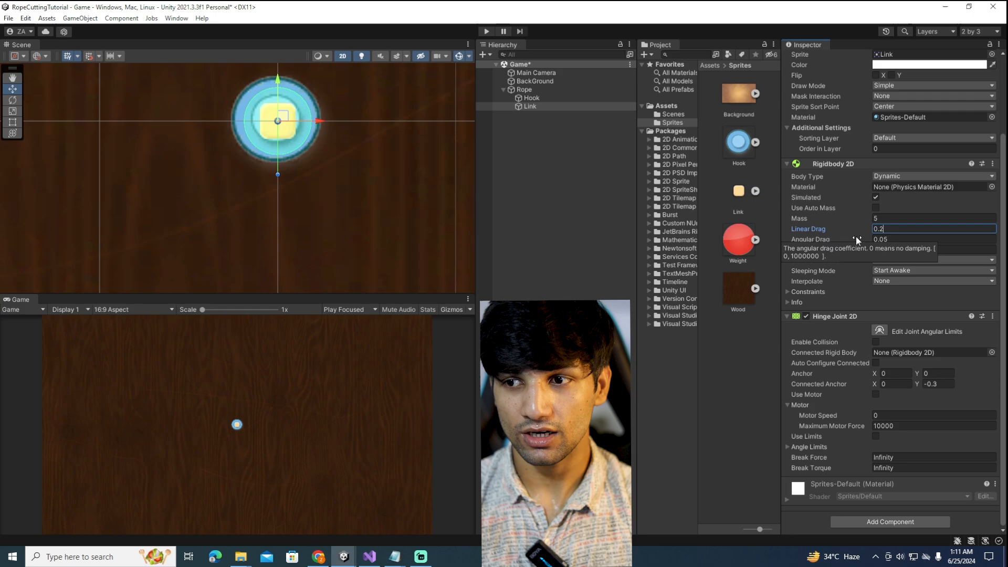
pyautogui.write('0.2')
pyautogui.click(892, 239)
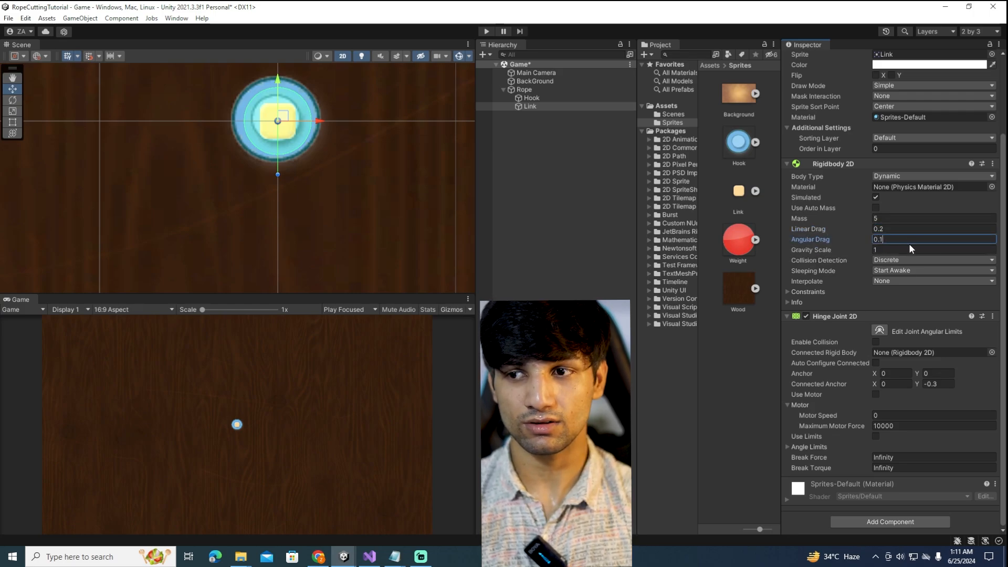
pyautogui.hotkey('ctrl', 's')
pyautogui.click(559, 119)
# Step: Set Hook's Rigidbody 2D linear drag to 0.2 and angular drag to 0.1
pyautogui.click(555, 99)
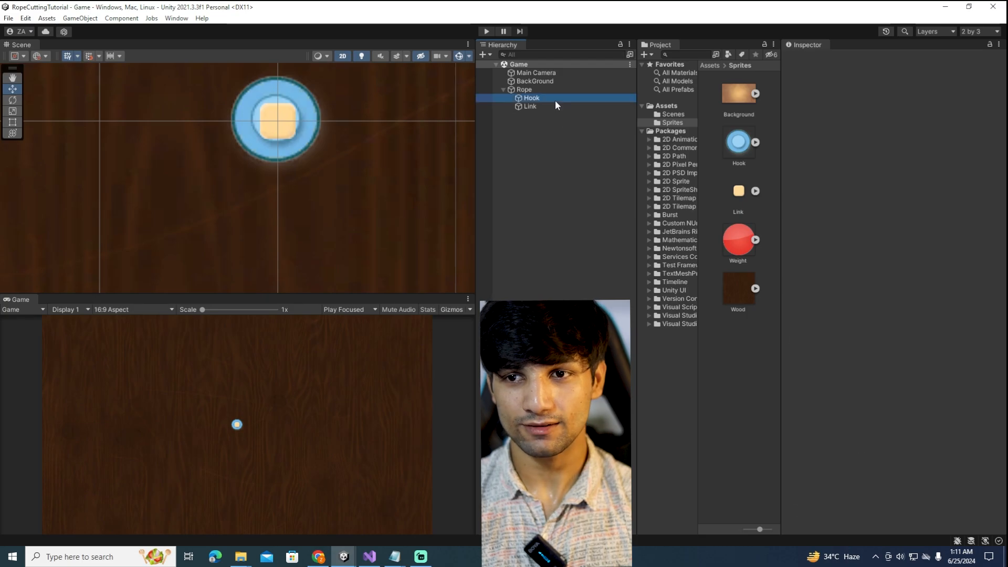
pyautogui.click(880, 323)
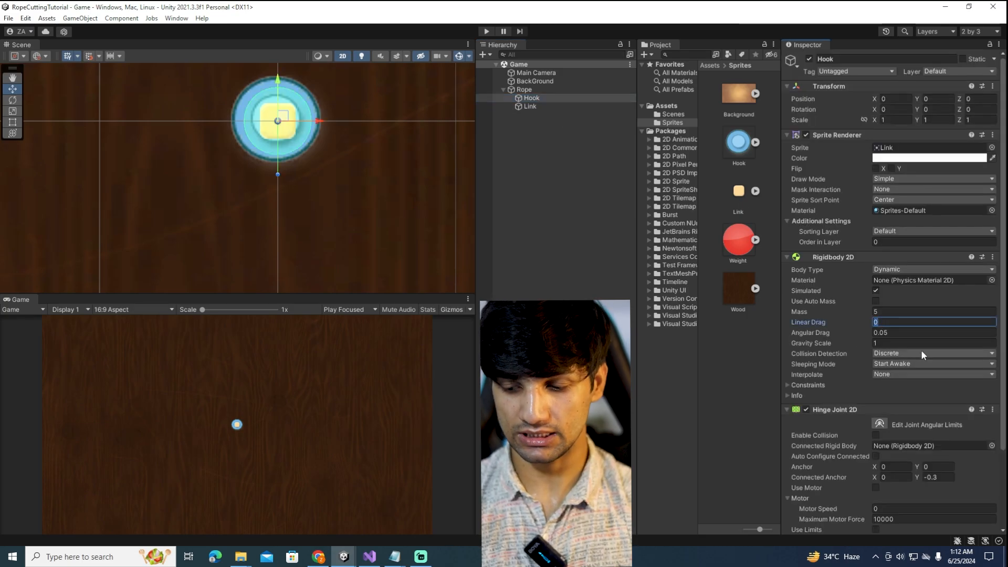
pyautogui.write('0.2')
pyautogui.press('Tab')
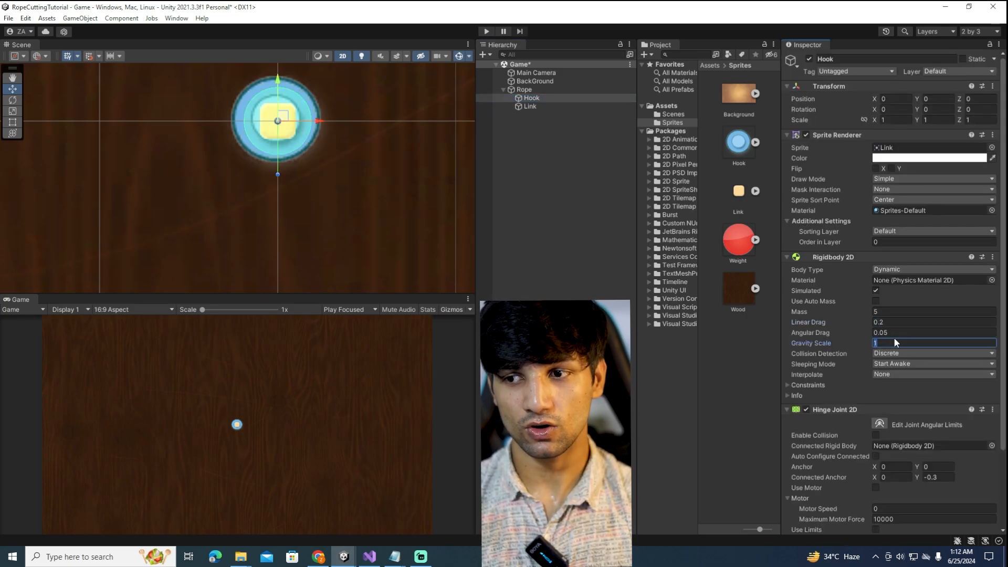
pyautogui.write('0.1')
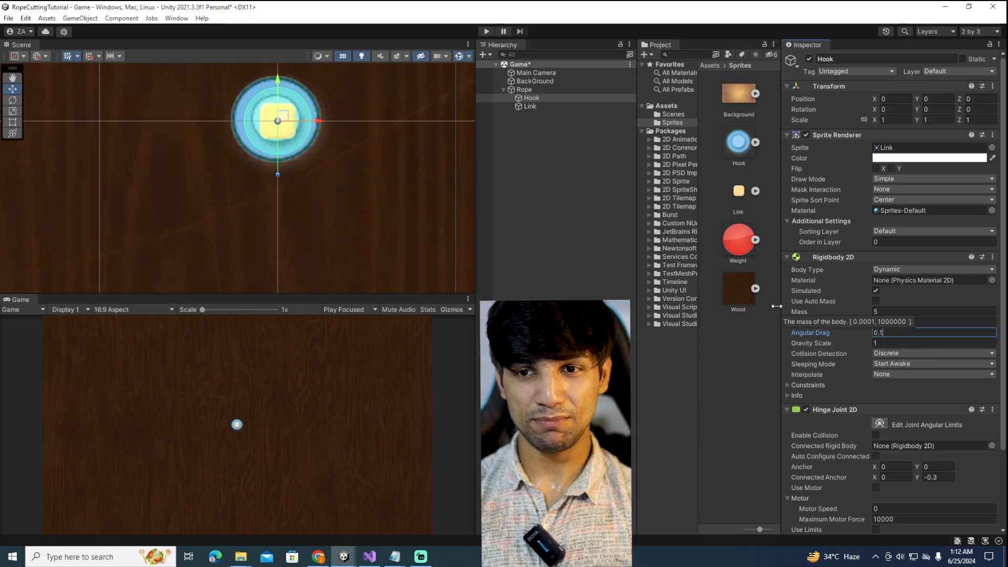
pyautogui.click(573, 162)
# Step: Create a folder named Prefabs inside the project's Assets folder
pyautogui.click(541, 107)
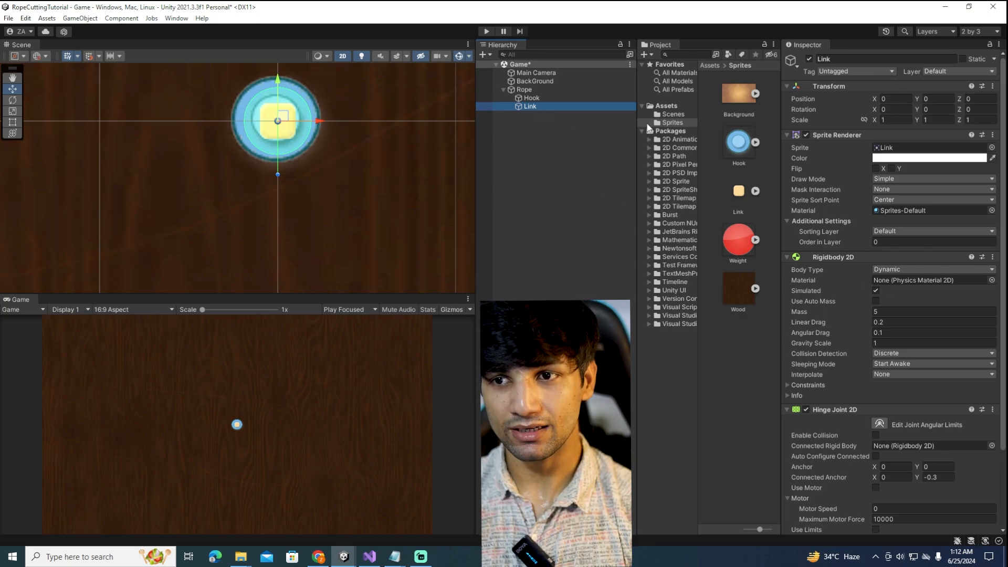
pyautogui.click(665, 106)
pyautogui.rightClick(664, 108)
pyautogui.moveTo(709, 108)
pyautogui.click(848, 80)
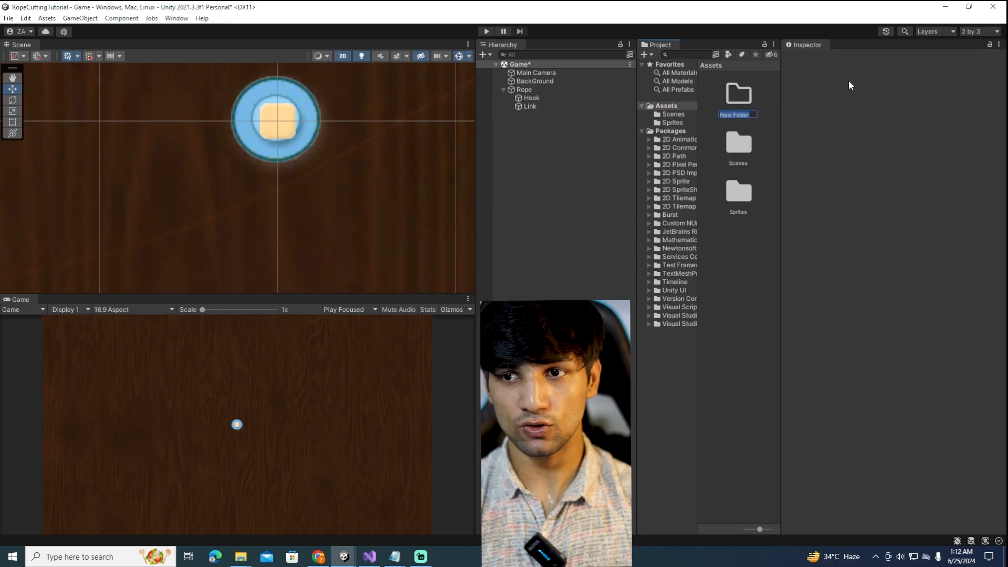
pyautogui.write('Prefabs')
pyautogui.press('Return')
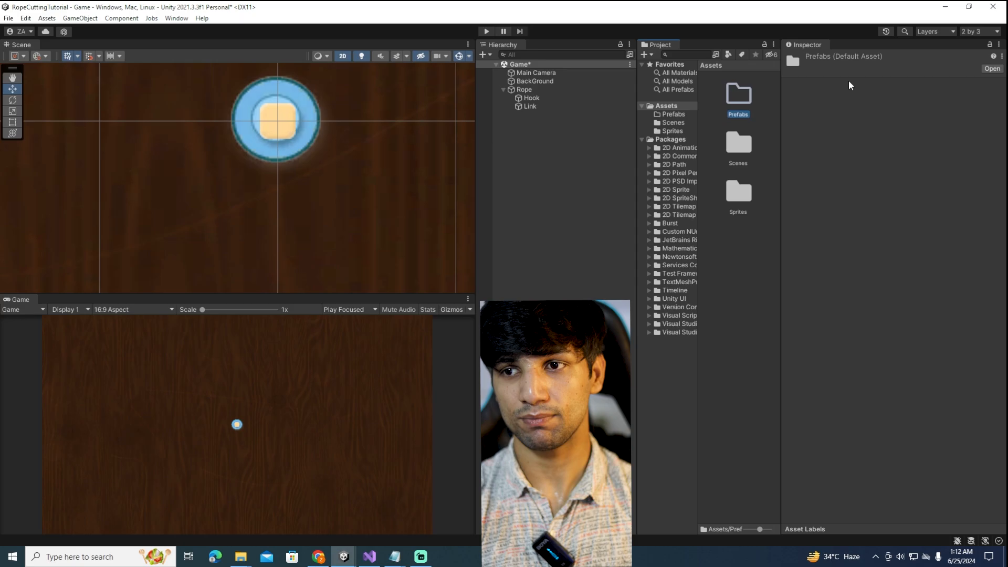
# Step: Save Link as a prefab in the Prefabs folder and delete its instance from the scene
pyautogui.doubleClick(738, 95)
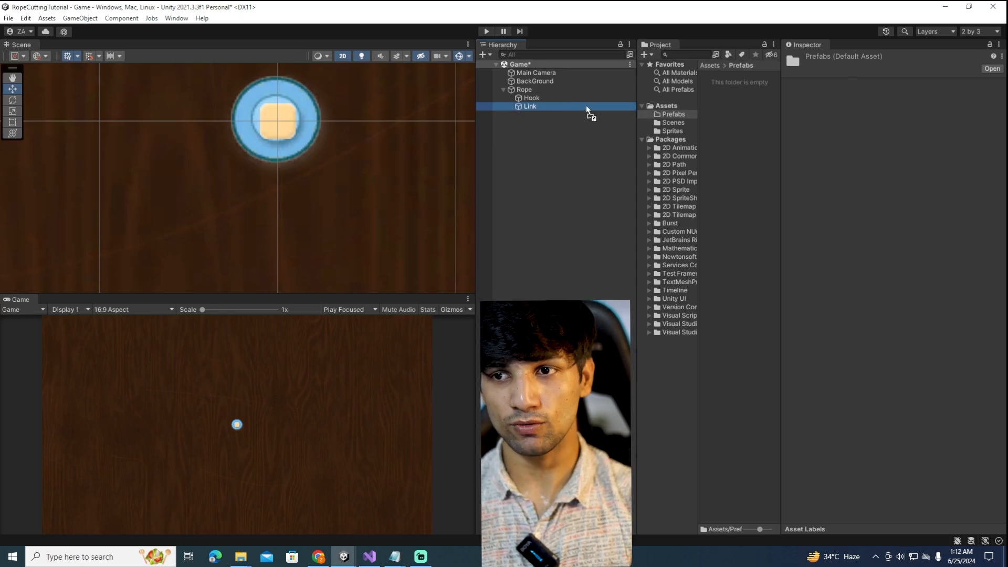
pyautogui.moveTo(529, 106); pyautogui.dragTo(727, 105)
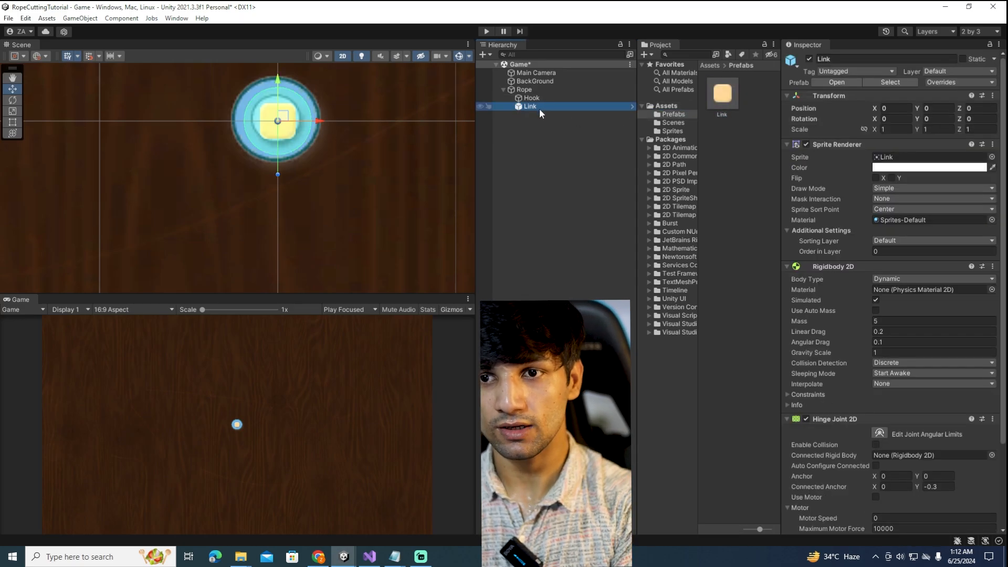
pyautogui.press('Delete')
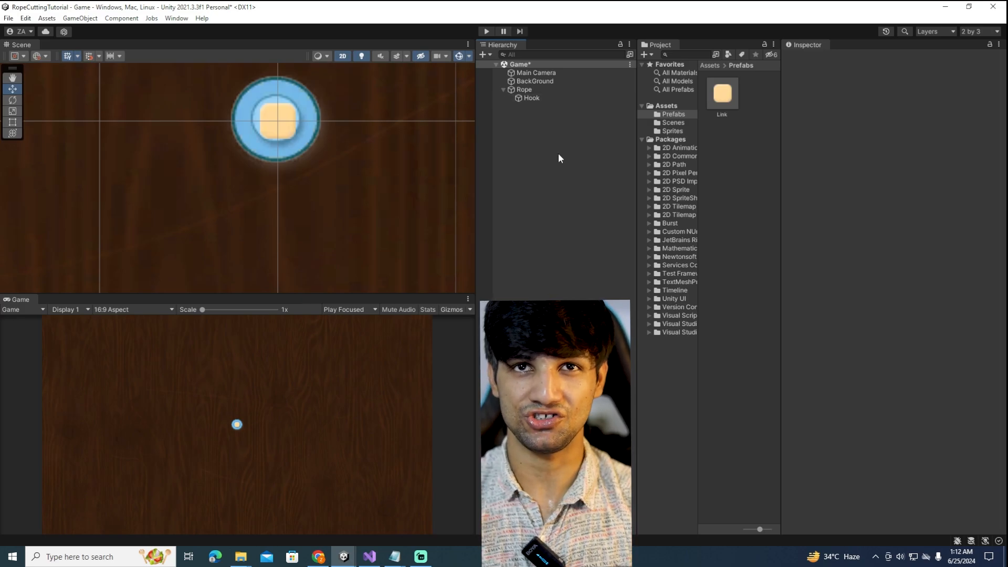
pyautogui.click(529, 98)
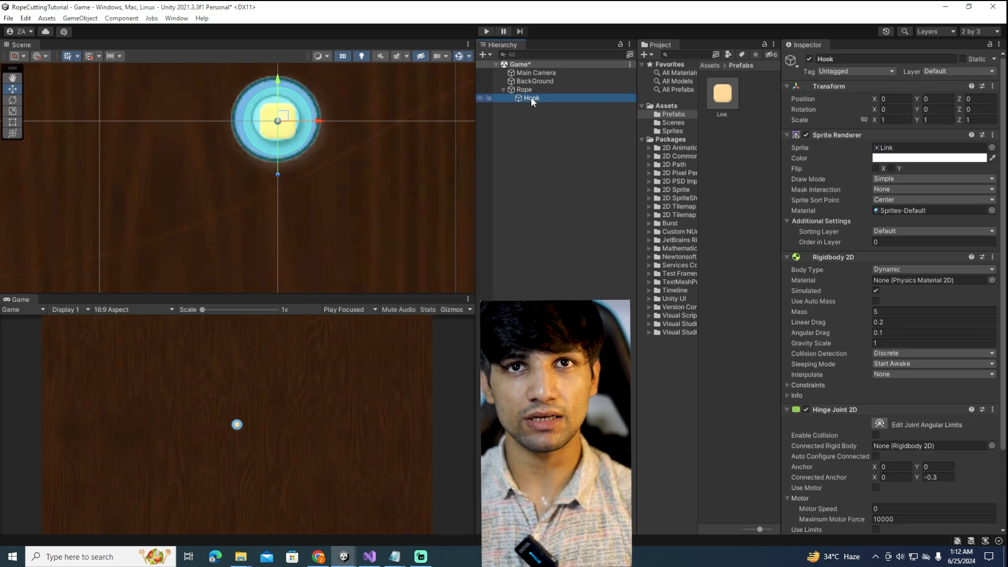
pyautogui.moveTo(722, 95); pyautogui.dragTo(546, 99)
pyautogui.hotkey('ctrl', 'z')
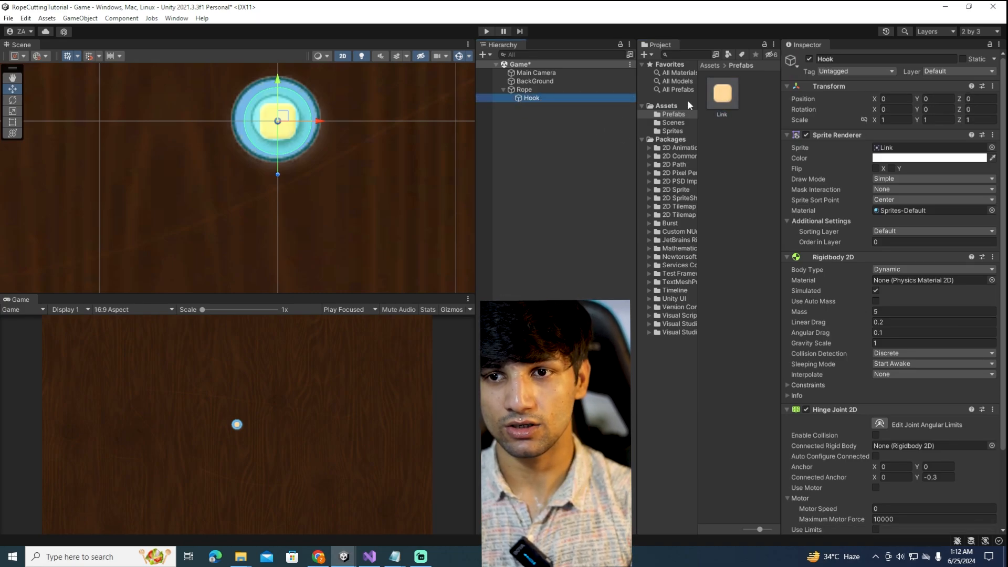
# Step: Add the Link prefab to the scene as a child of Rope and duplicate it twice
pyautogui.moveTo(722, 95); pyautogui.dragTo(524, 88)
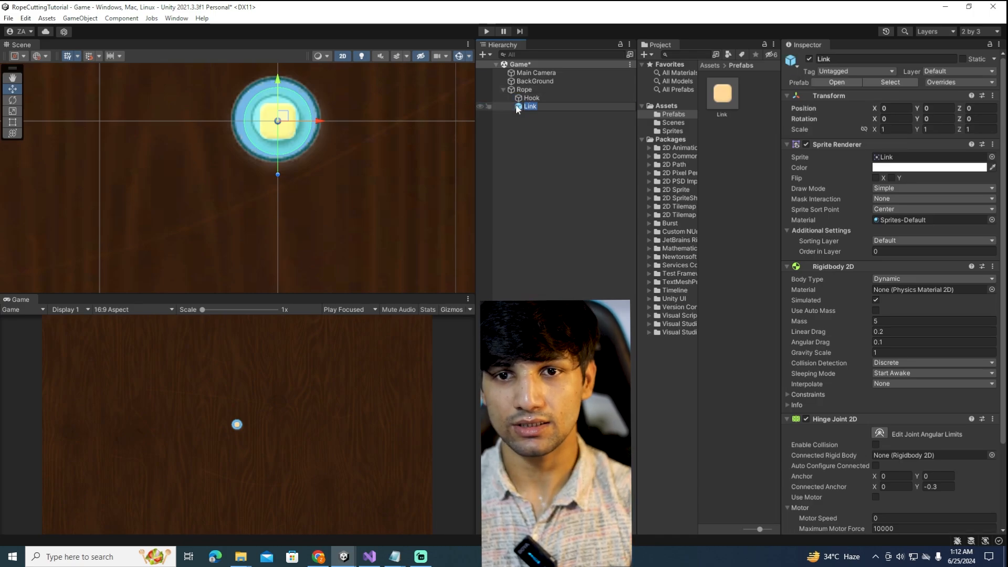
pyautogui.doubleClick(528, 107)
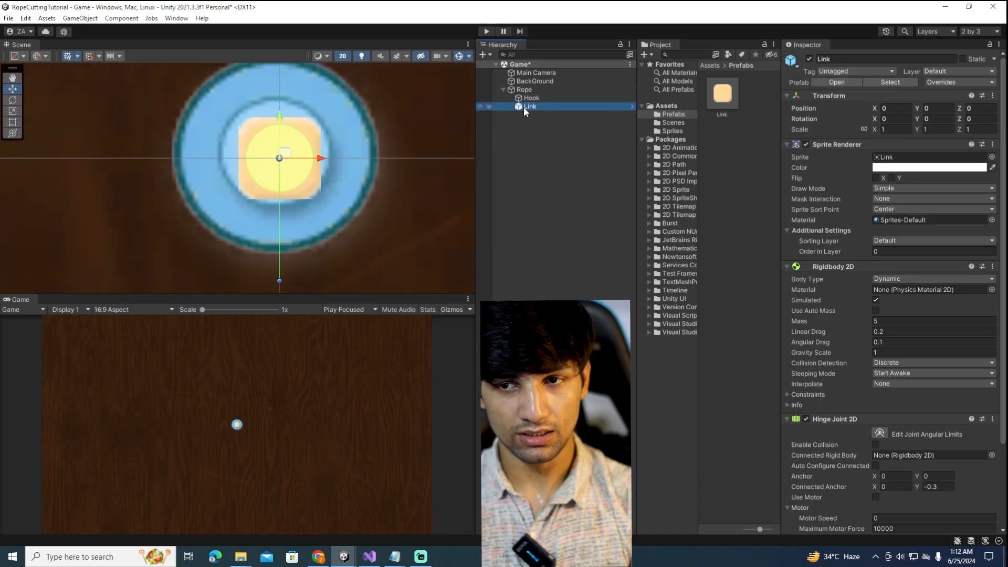
pyautogui.hotkey('ctrl', 'd')
pyautogui.hotkey('ctrl', 'd')
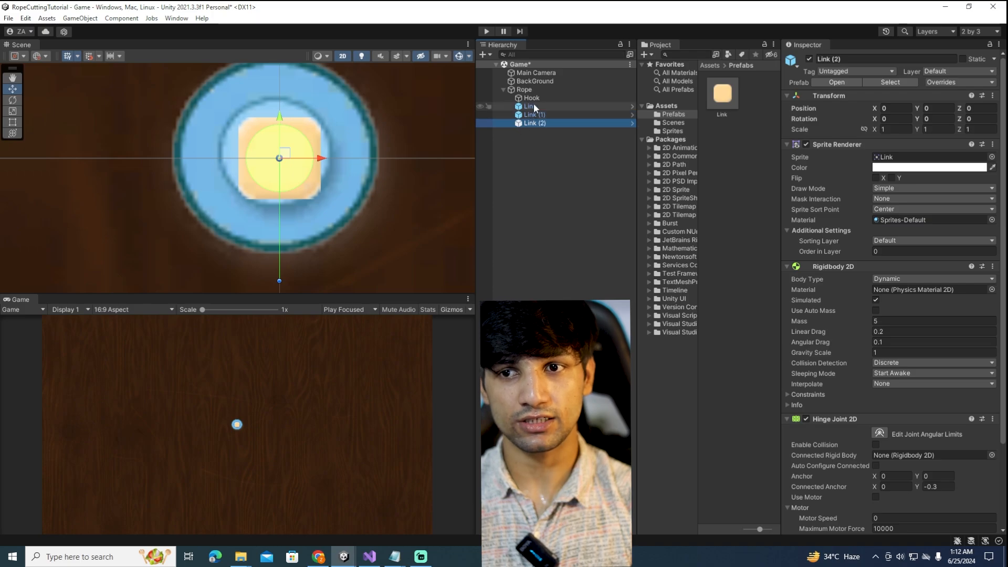
# Step: Assign Rope's rigidbody as the Connected Rigid Body of Hook's Hinge Joint 2D
pyautogui.click(532, 106)
pyautogui.click(531, 90)
pyautogui.click(532, 99)
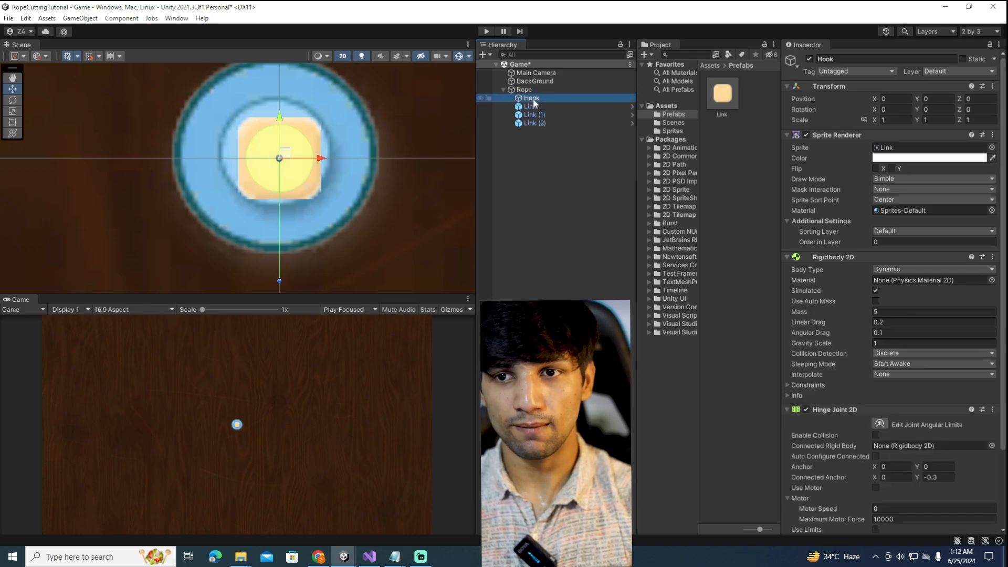
pyautogui.scroll(-4, 879, 321)
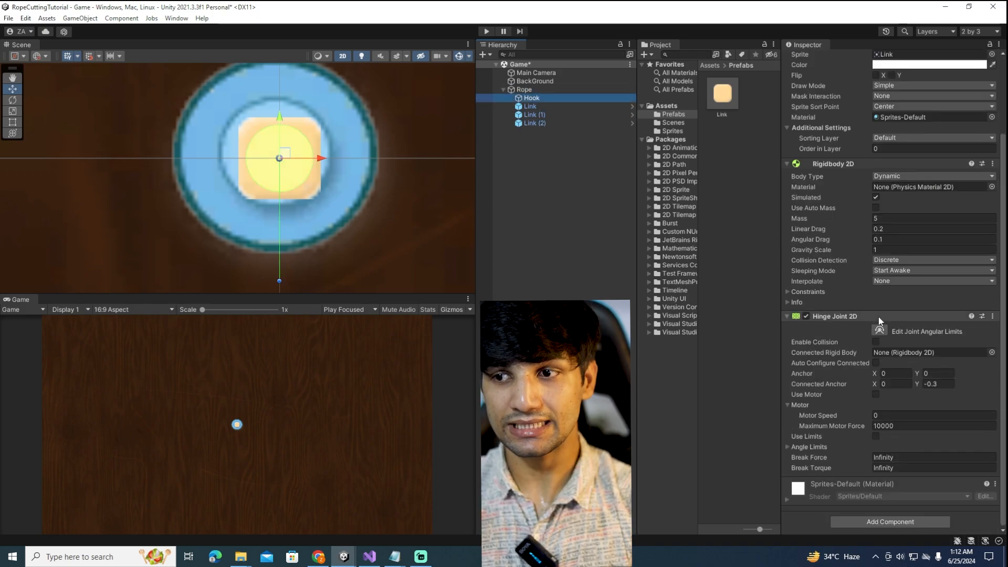
pyautogui.click(536, 100)
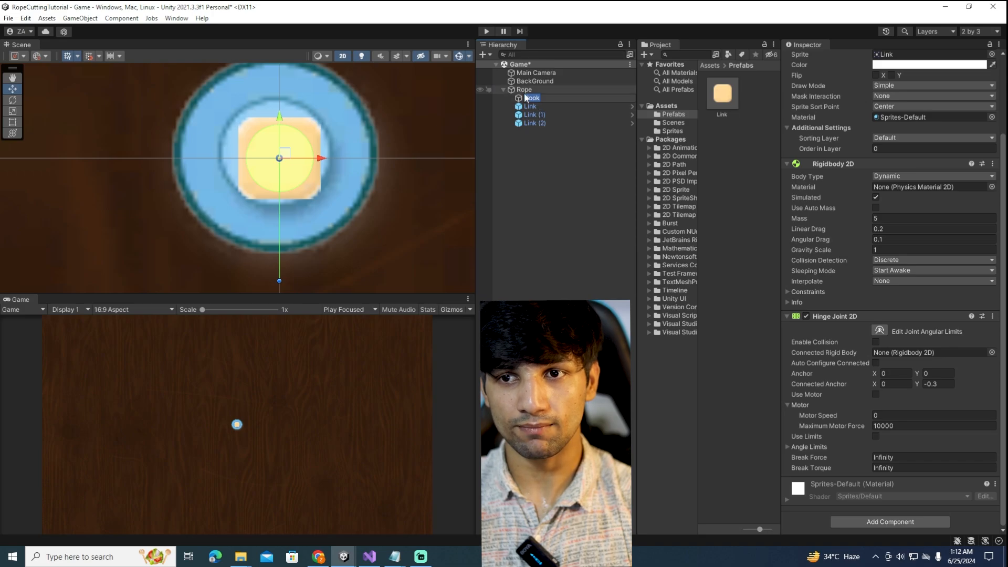
pyautogui.click(523, 90)
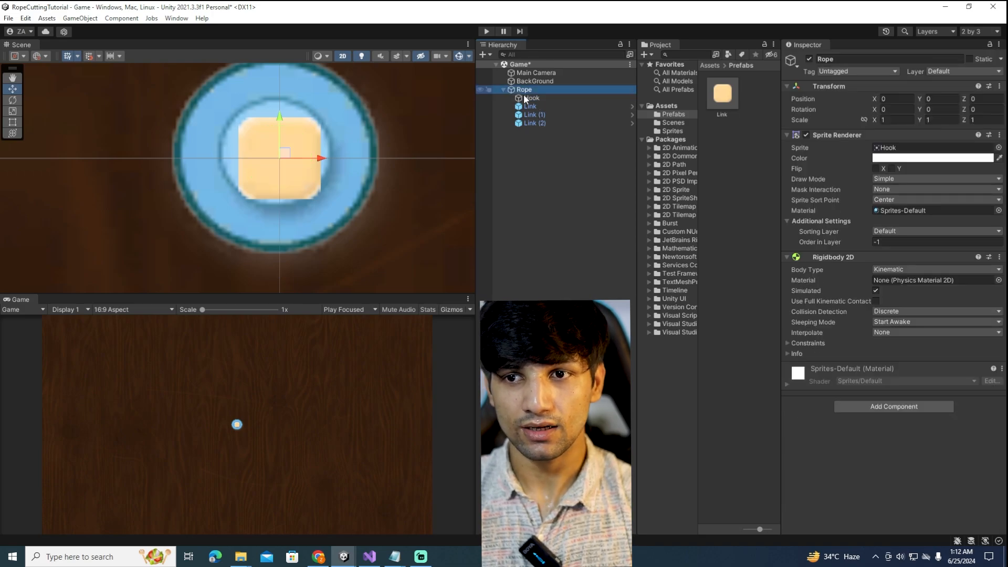
pyautogui.click(527, 98)
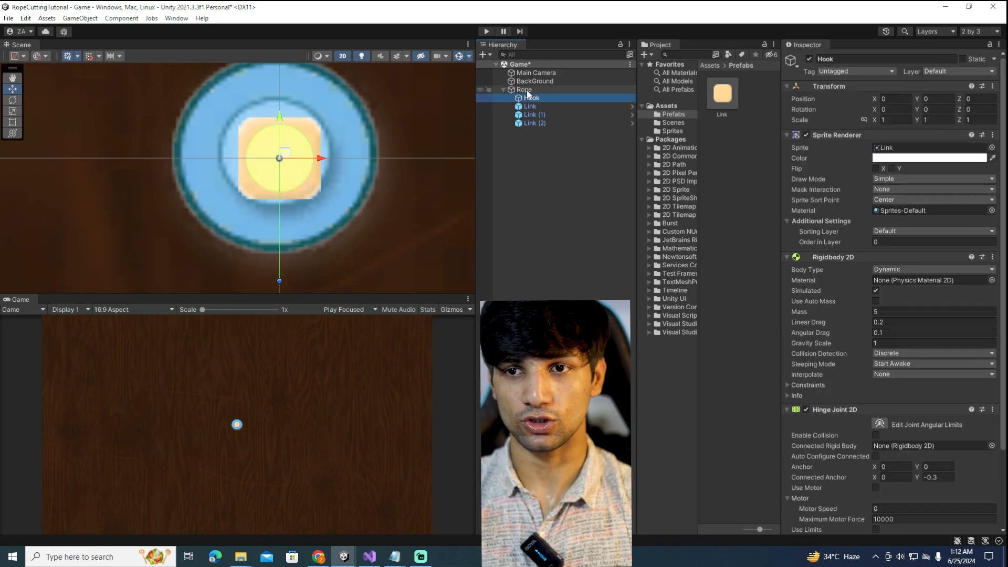
pyautogui.click(526, 90)
pyautogui.moveTo(528, 94); pyautogui.dragTo(907, 446)
pyautogui.click(905, 447)
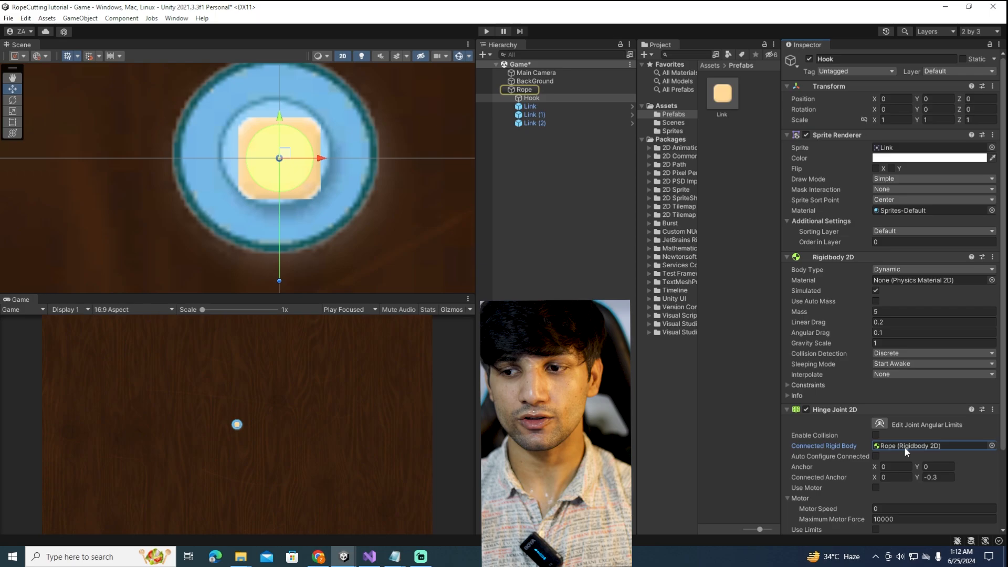
# Step: Assign Hook as the Connected Rigid Body of Link's Hinge Joint 2D and select Link (1)
pyautogui.click(532, 107)
pyautogui.moveTo(532, 102); pyautogui.dragTo(890, 455)
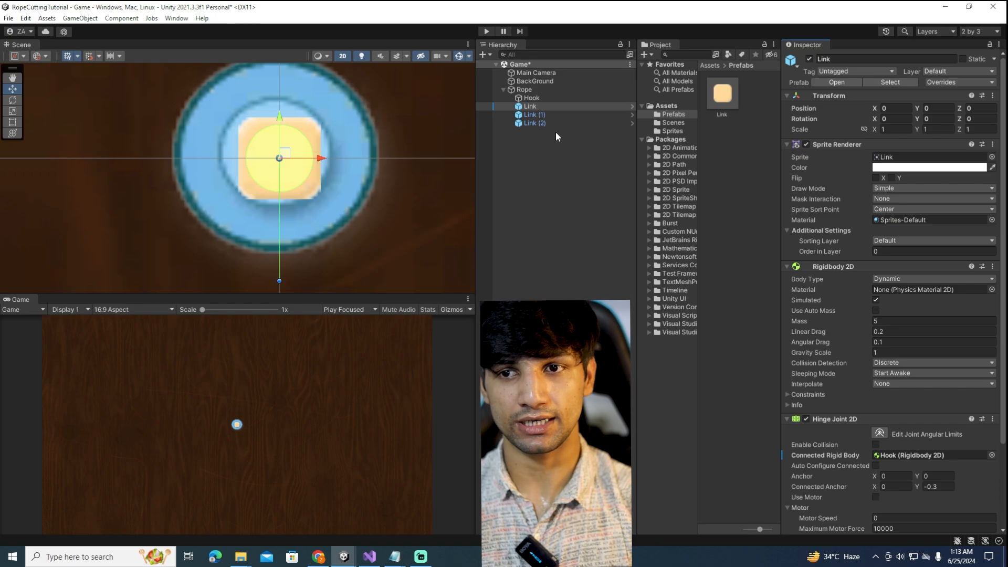
pyautogui.click(528, 115)
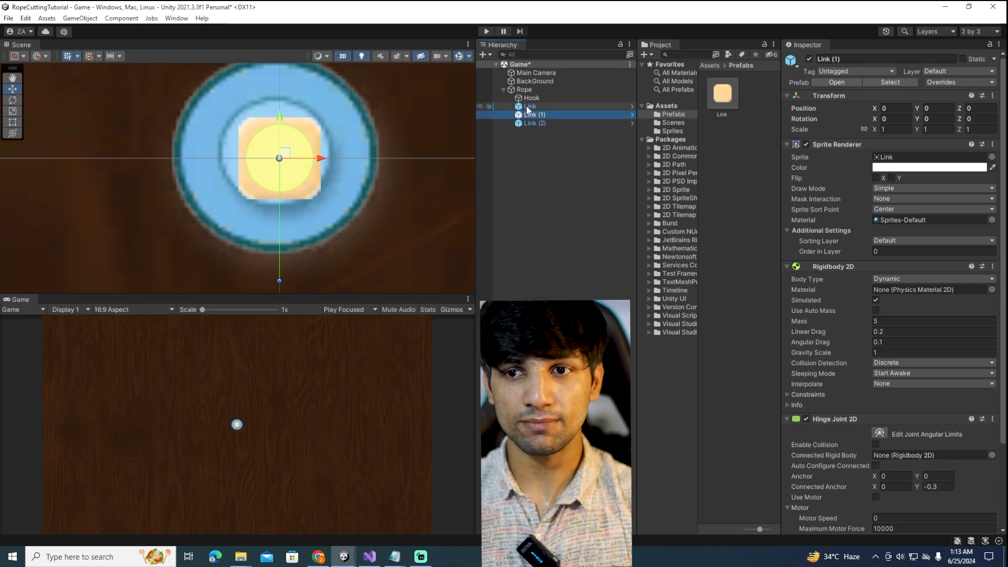
# Step: Assign Link as the Connected Rigid Body of Link (1)'s hinge joint, and Link (1) as that of Link (2)
pyautogui.moveTo(525, 106); pyautogui.dragTo(894, 454)
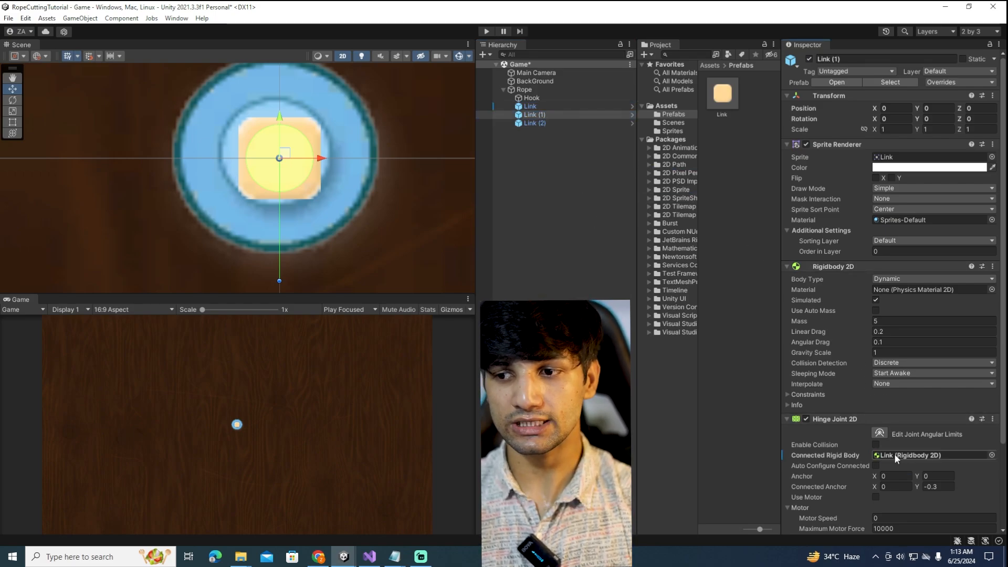
pyautogui.click(540, 123)
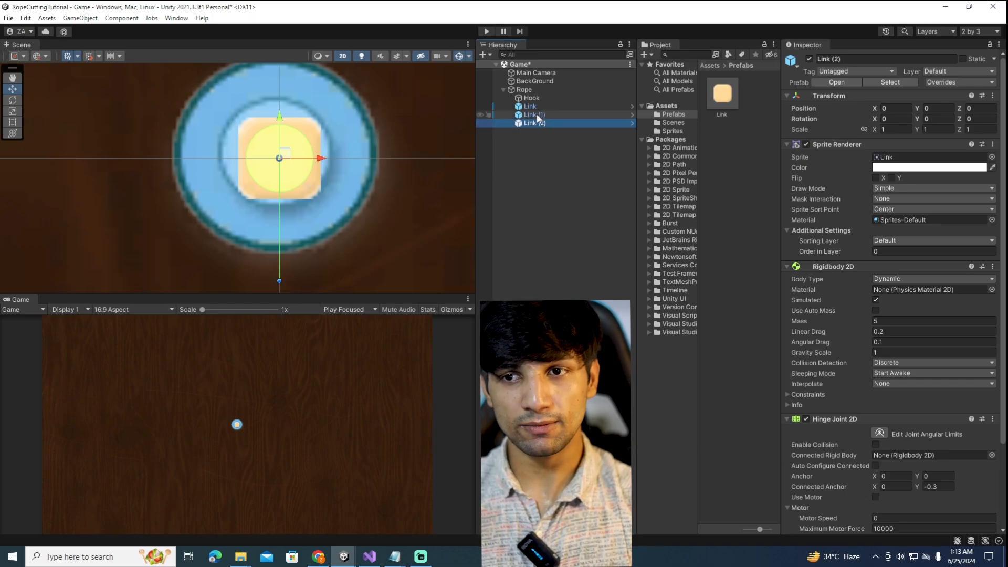
pyautogui.moveTo(537, 114); pyautogui.dragTo(910, 455)
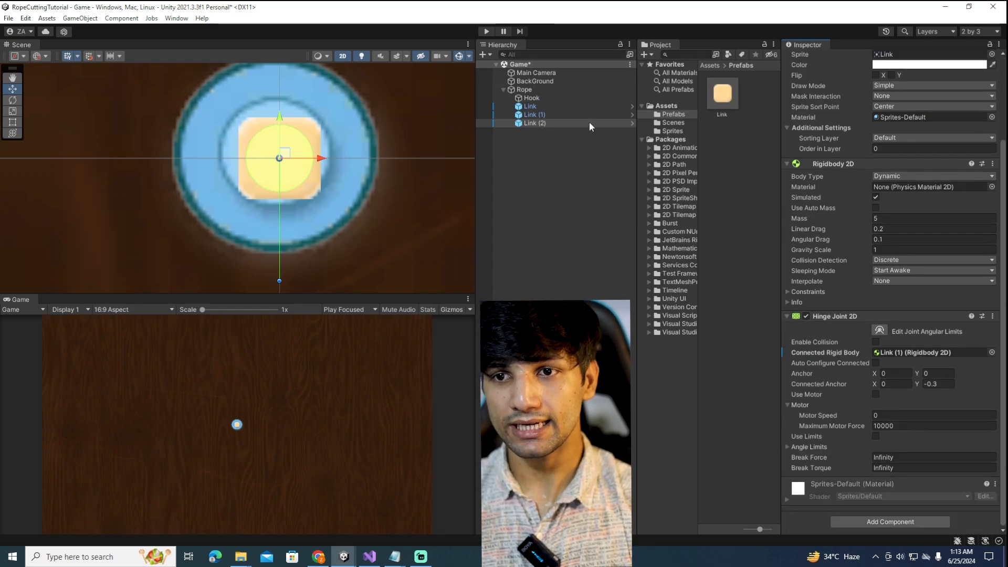
# Step: Set the Hinge Joint 2D Connected Anchor Y to -0.3 for Hook and all three links together, and save the scene
pyautogui.keyDown('shift'); pyautogui.click(552, 106); pyautogui.keyUp('shift')
pyautogui.keyDown('shift'); pyautogui.click(549, 99); pyautogui.keyUp('shift')
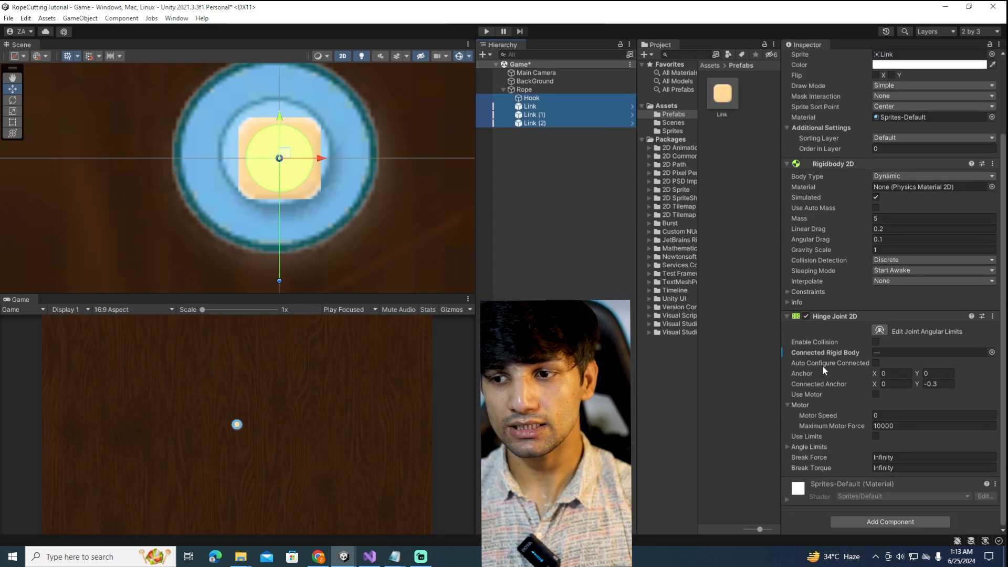
pyautogui.click(939, 384)
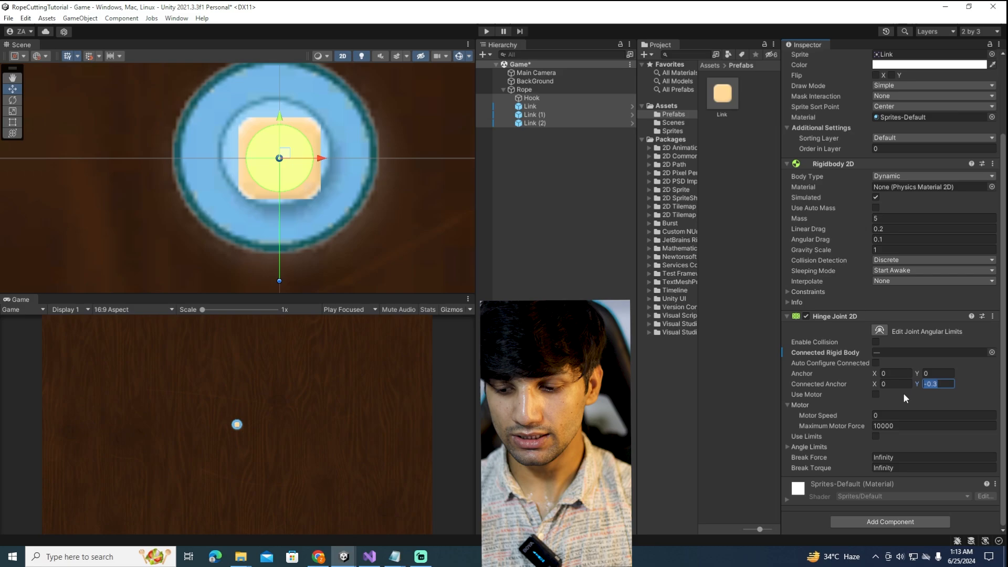
pyautogui.write('0.3')
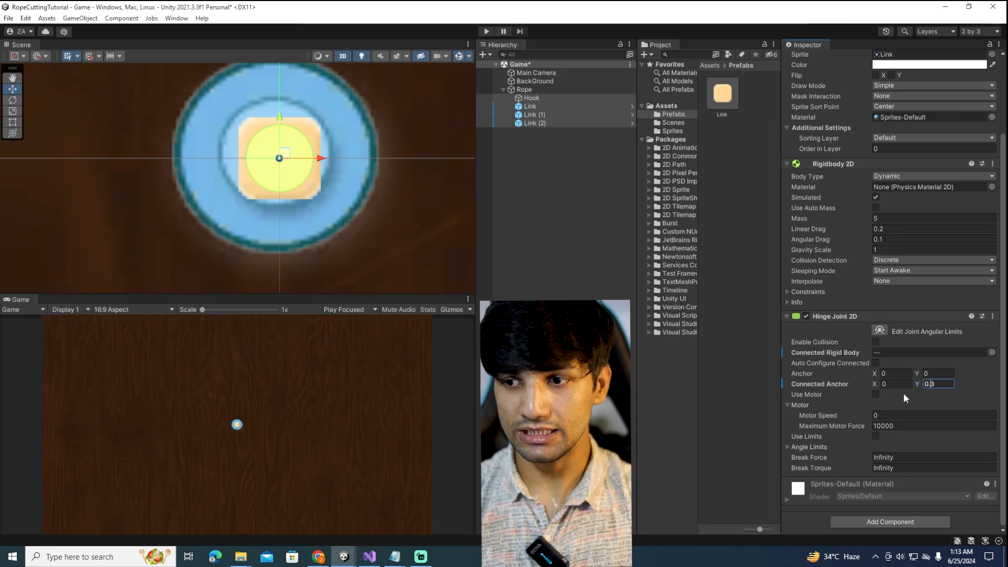
pyautogui.write('-')
pyautogui.hotkey('ctrl', 's')
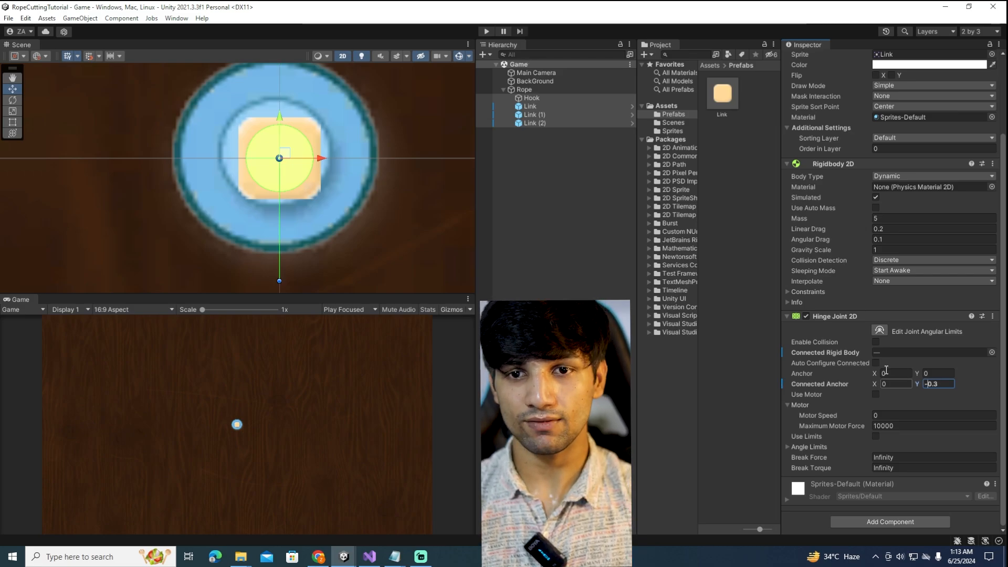
# Step: Play-test the rope in two runs, pulling Link (2) sideways in the first, and exit play mode after each
pyautogui.click(484, 32)
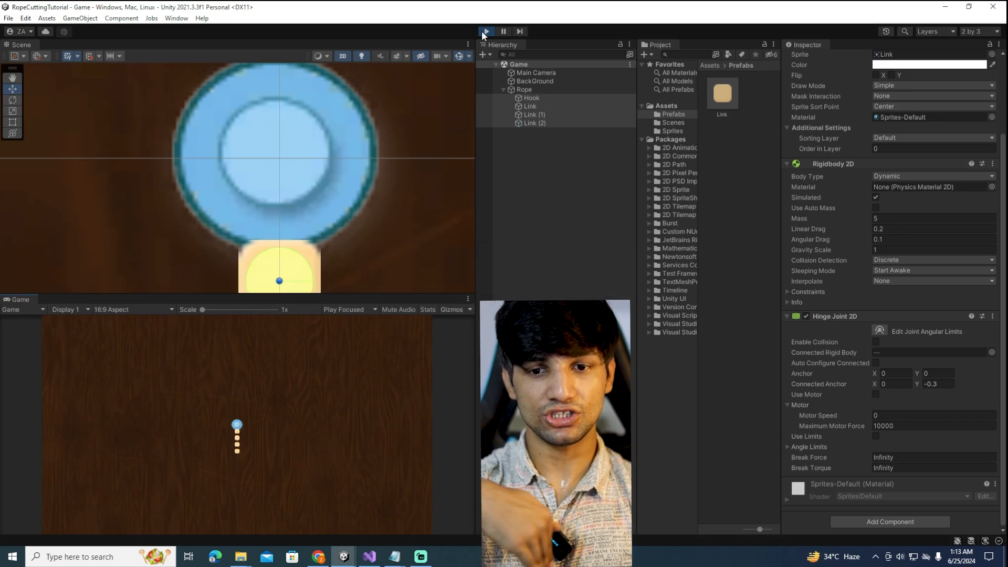
pyautogui.scroll(-6, 325, 121)
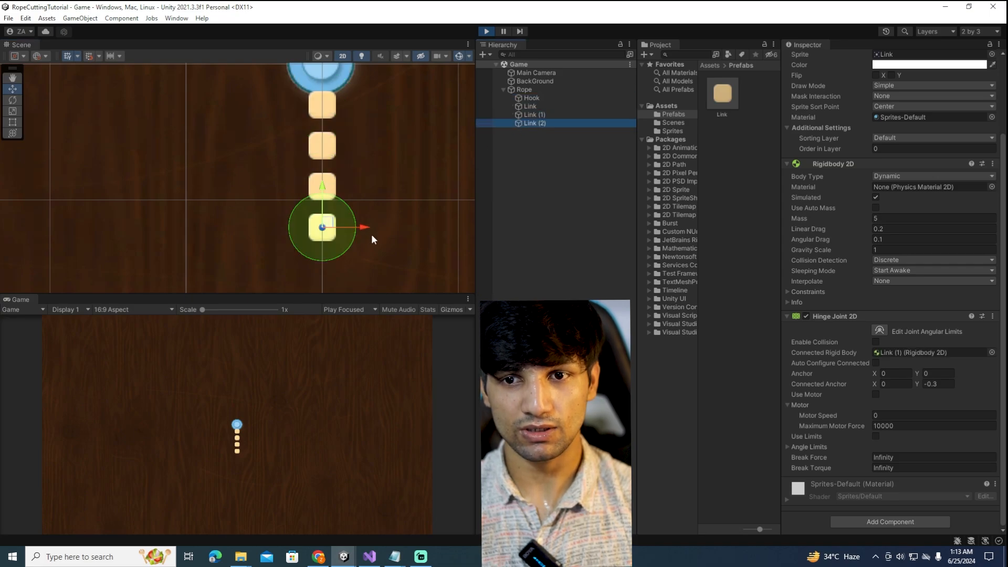
pyautogui.moveTo(366, 227); pyautogui.dragTo(211, 225)
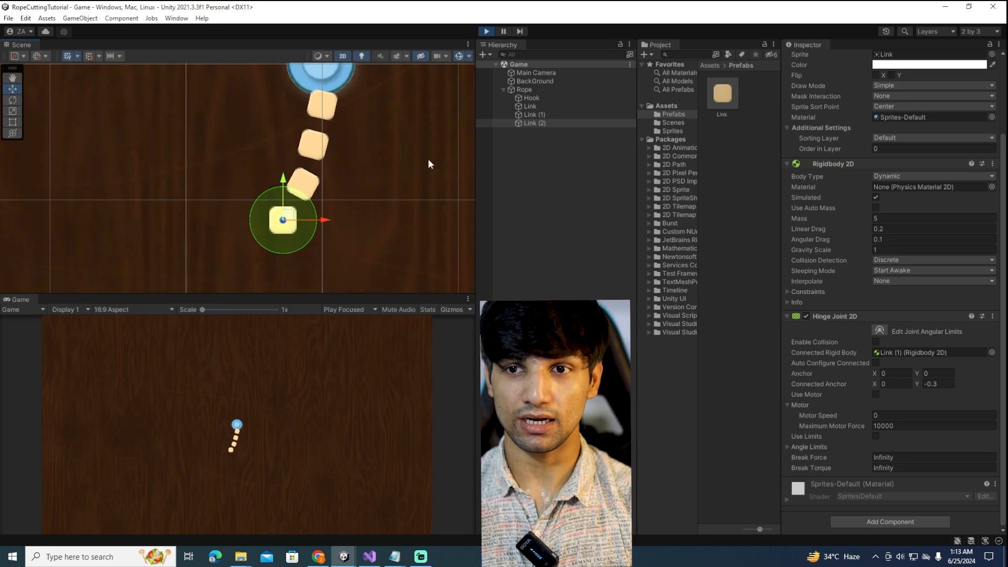
pyautogui.click(483, 32)
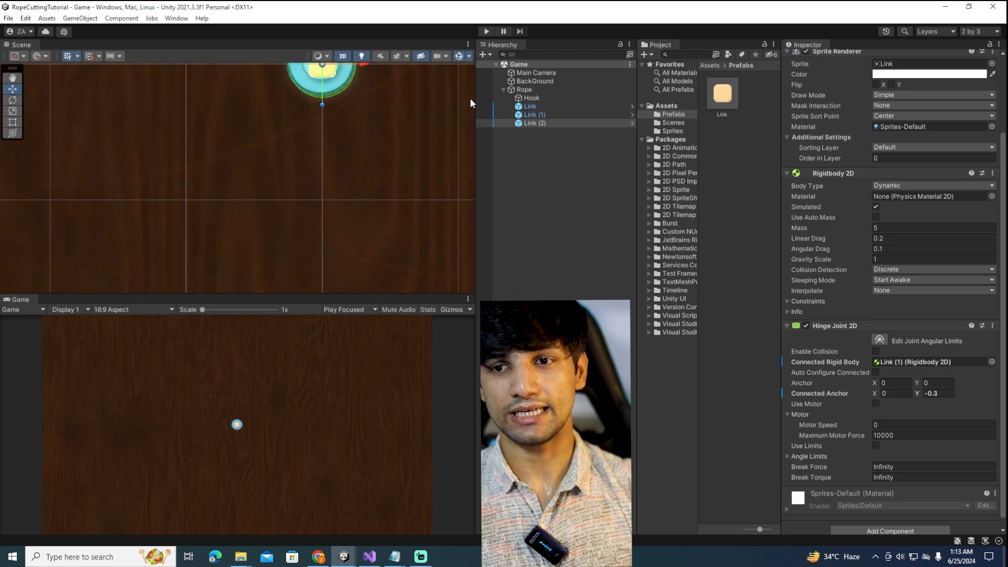
pyautogui.click(486, 31)
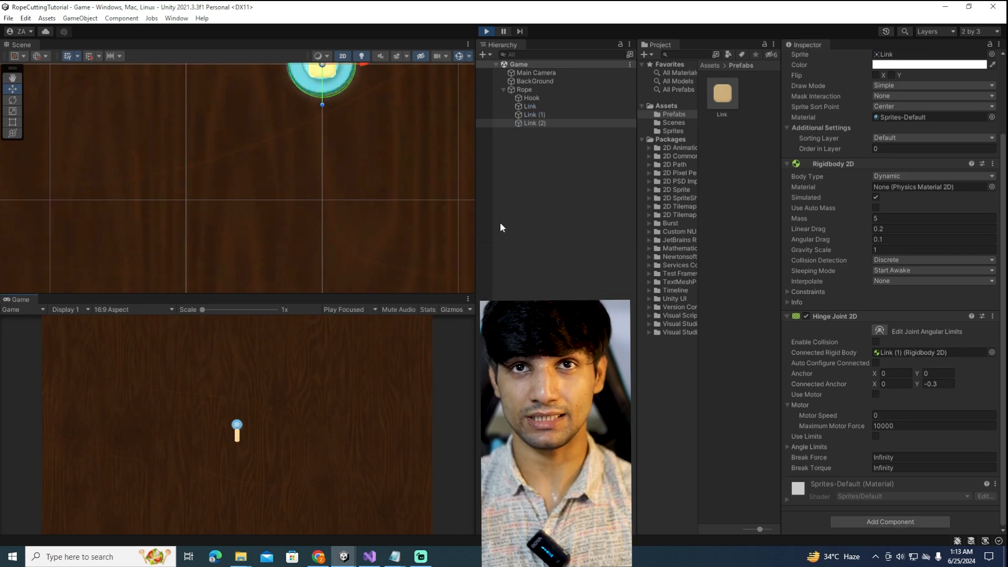
pyautogui.click(487, 31)
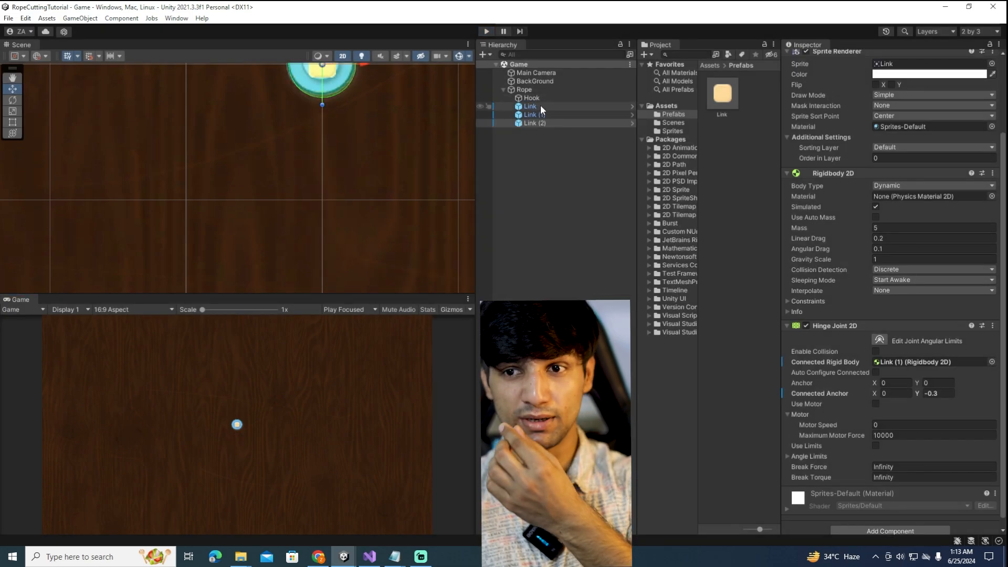
# Step: Review which Connected Rigid Body the hinge joints of Link and Link (1) reference
pyautogui.click(540, 105)
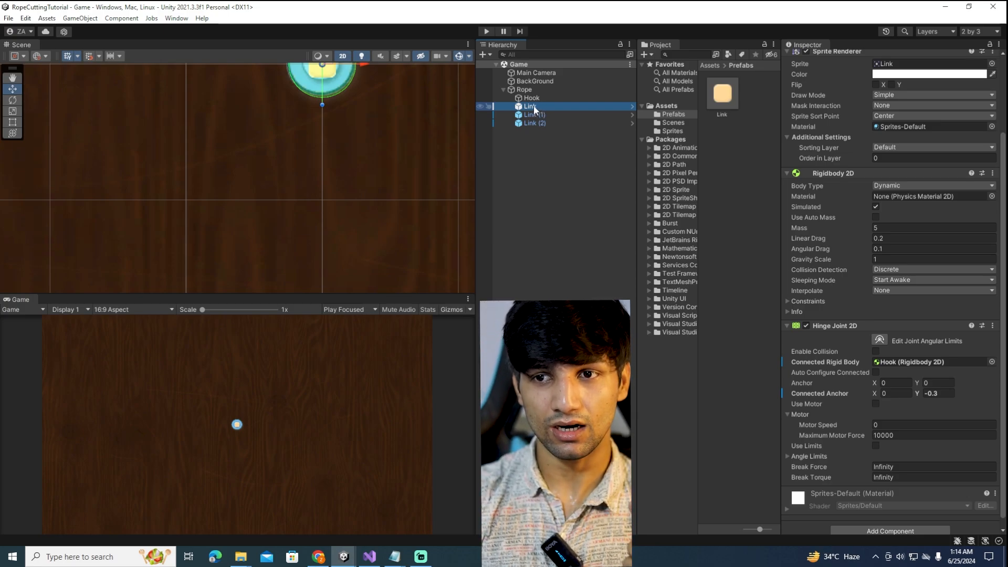
pyautogui.click(534, 106)
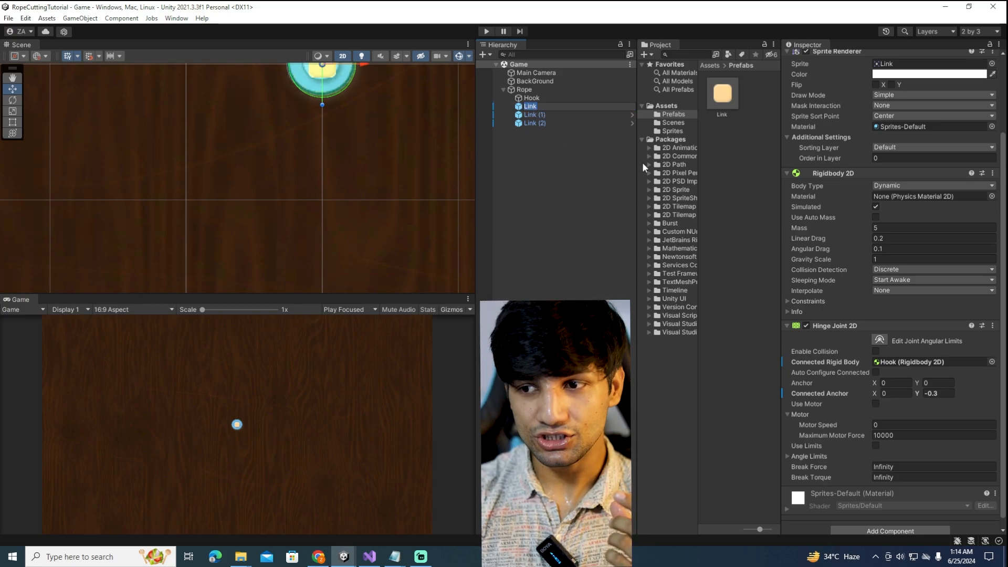
pyautogui.scroll(-1, 886, 376)
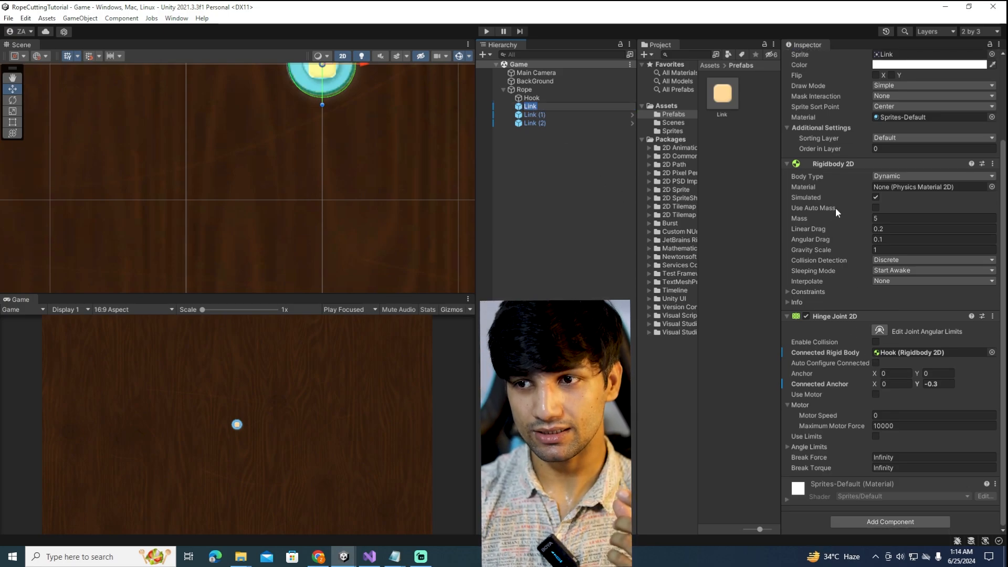
pyautogui.click(525, 115)
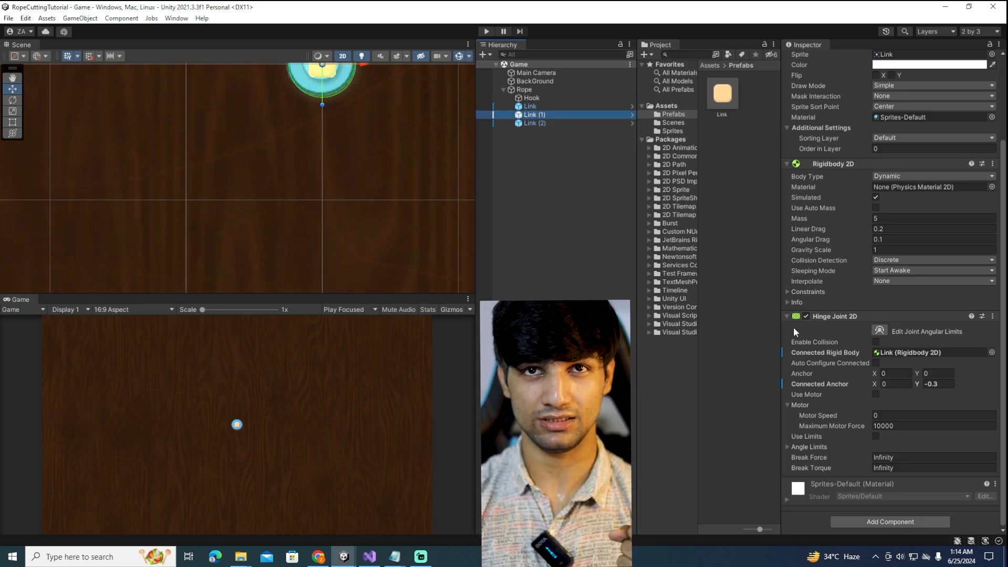
pyautogui.click(537, 106)
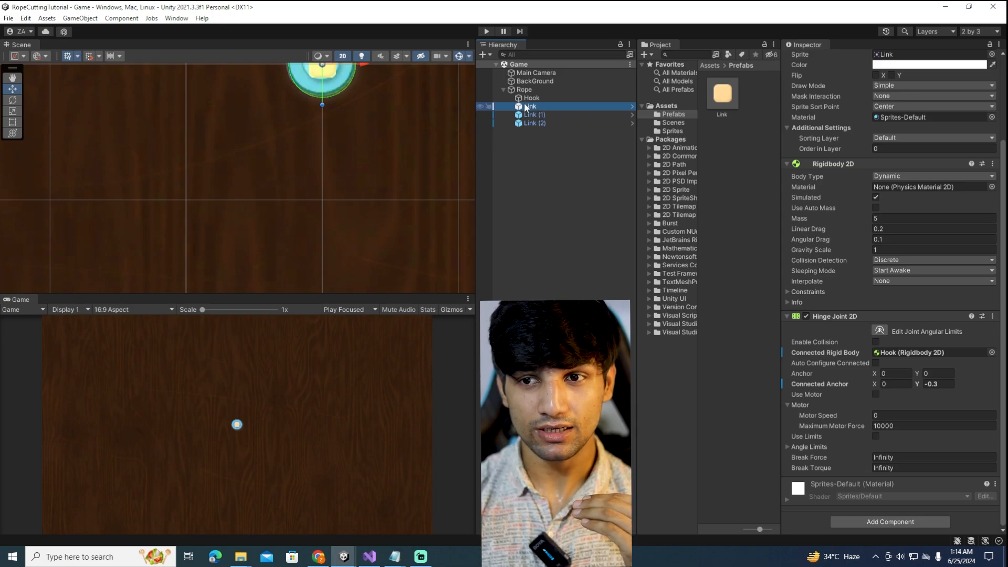
pyautogui.click(527, 107)
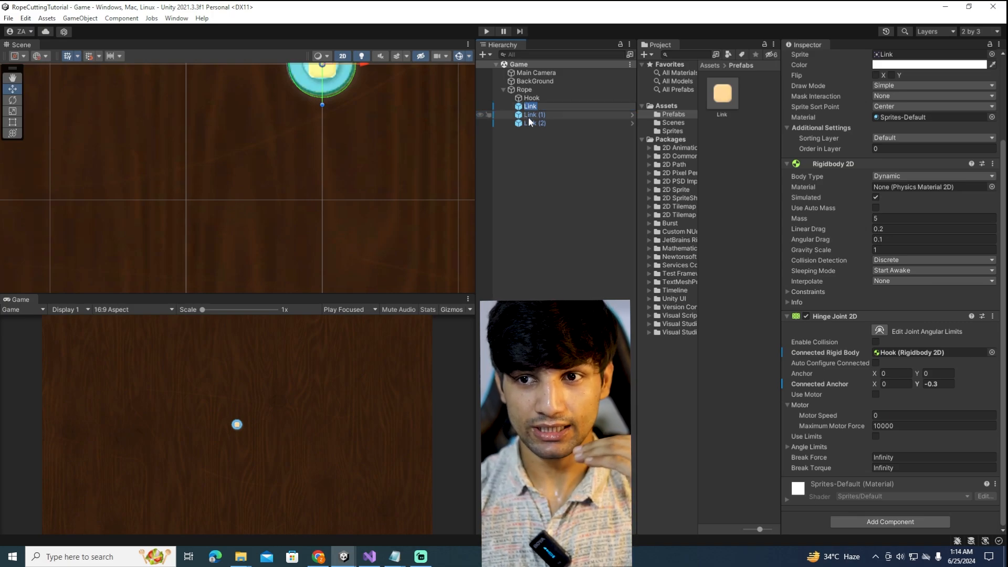
pyautogui.click(531, 115)
pyautogui.click(893, 352)
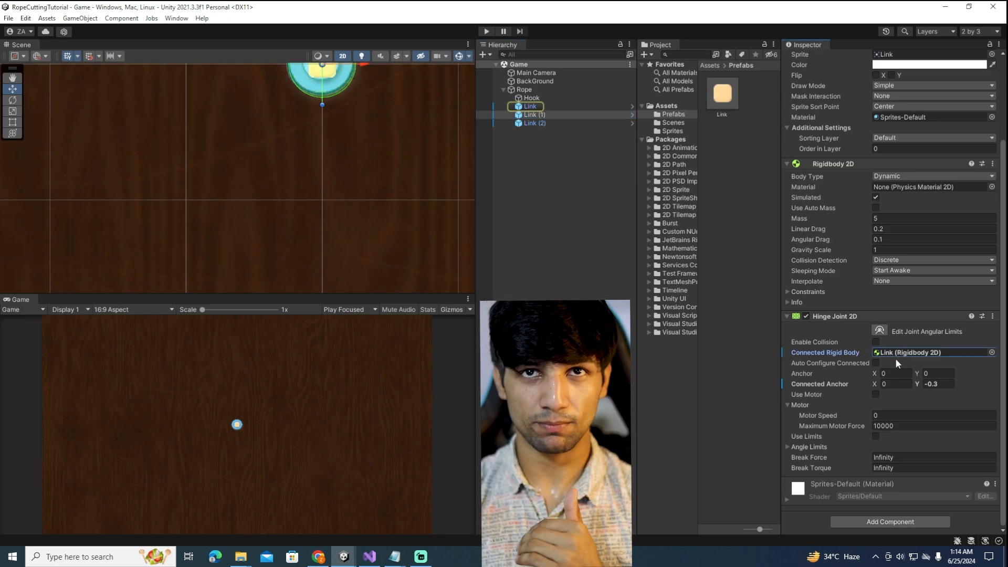
# Step: Delete Link, Link (1) and Link (2) from the Rope object
pyautogui.click(538, 122)
pyautogui.keyDown('shift'); pyautogui.click(537, 106); pyautogui.keyUp('shift')
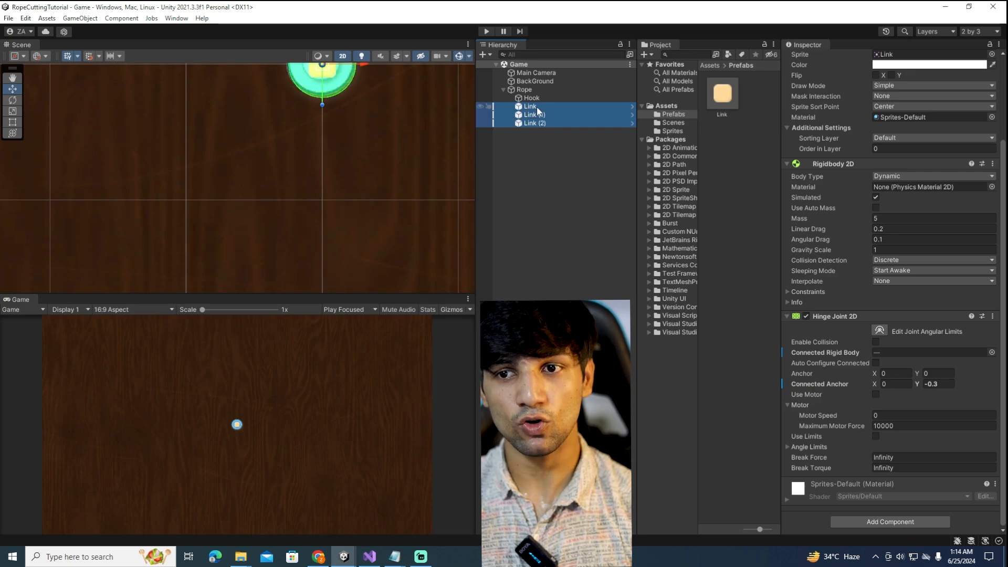
pyautogui.press('Delete')
# Step: Create a new script named Rope on the Rope object and open it in Visual Studio
pyautogui.click(524, 89)
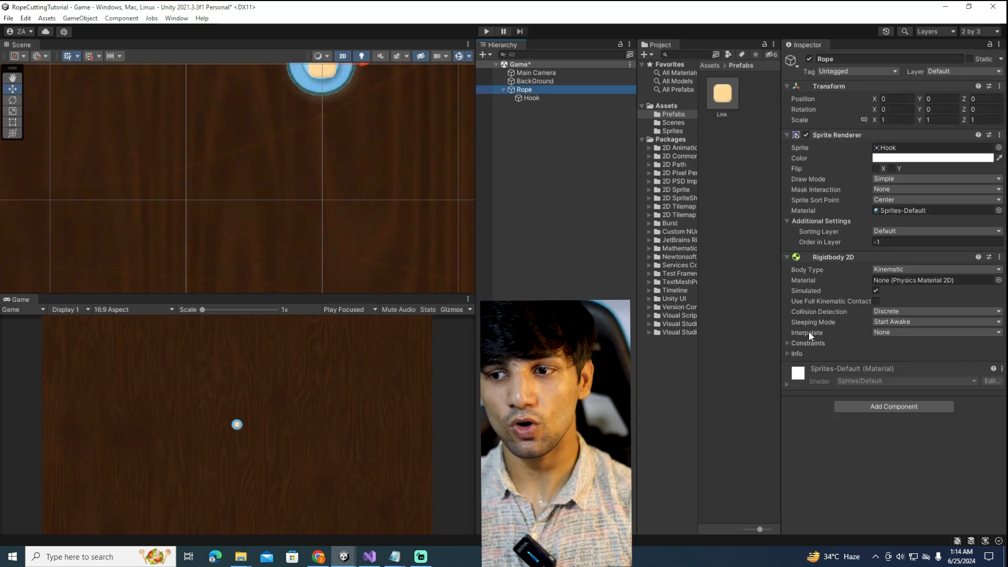
pyautogui.click(871, 408)
pyautogui.write('Rope')
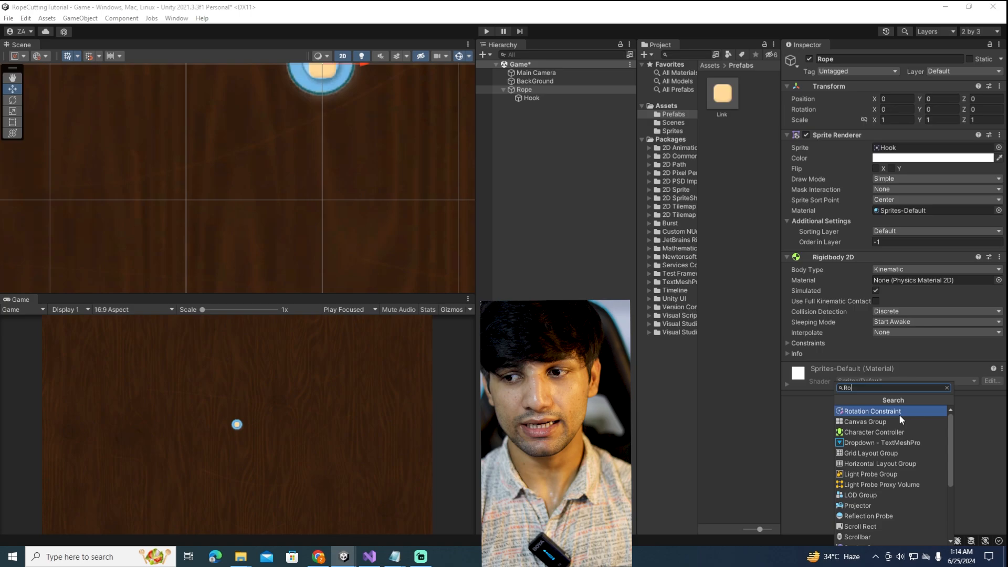
pyautogui.press('Return')
pyautogui.press('Return')
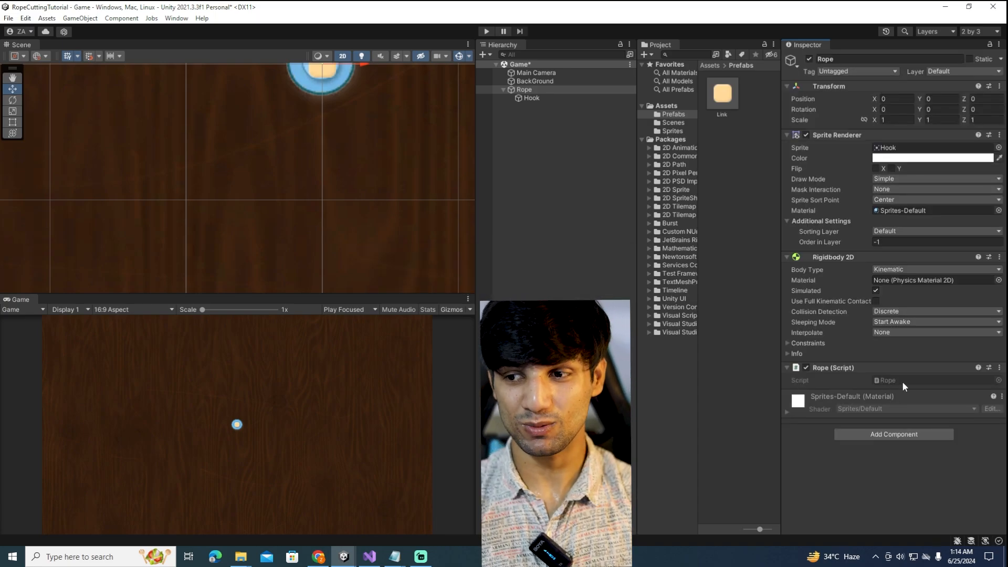
pyautogui.doubleClick(902, 381)
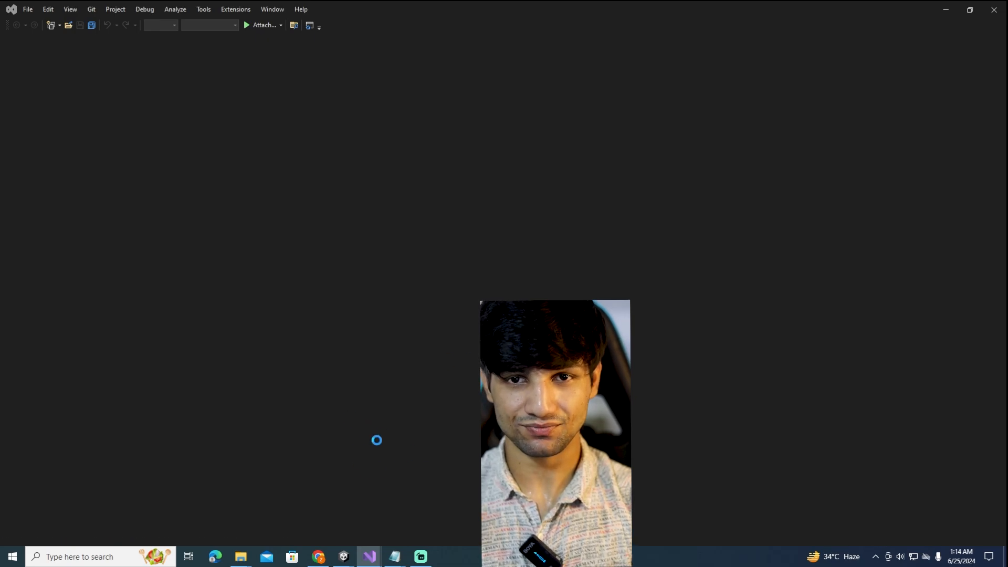
# Step: Declare the field "public Rigidbody2D hook;" at the top of the Rope class and save the script
pyautogui.click(173, 149)
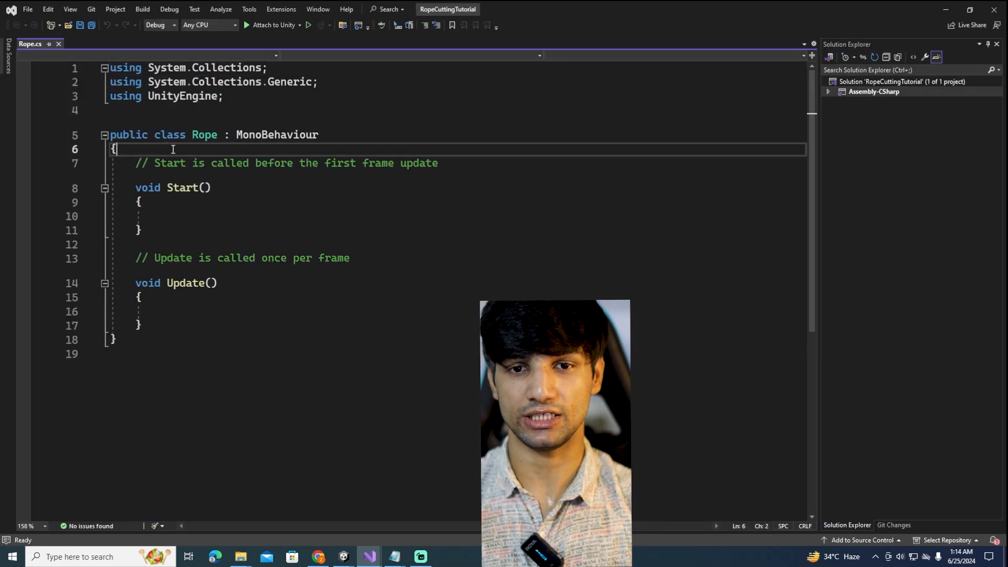
pyautogui.press('Return')
pyautogui.press('Return')
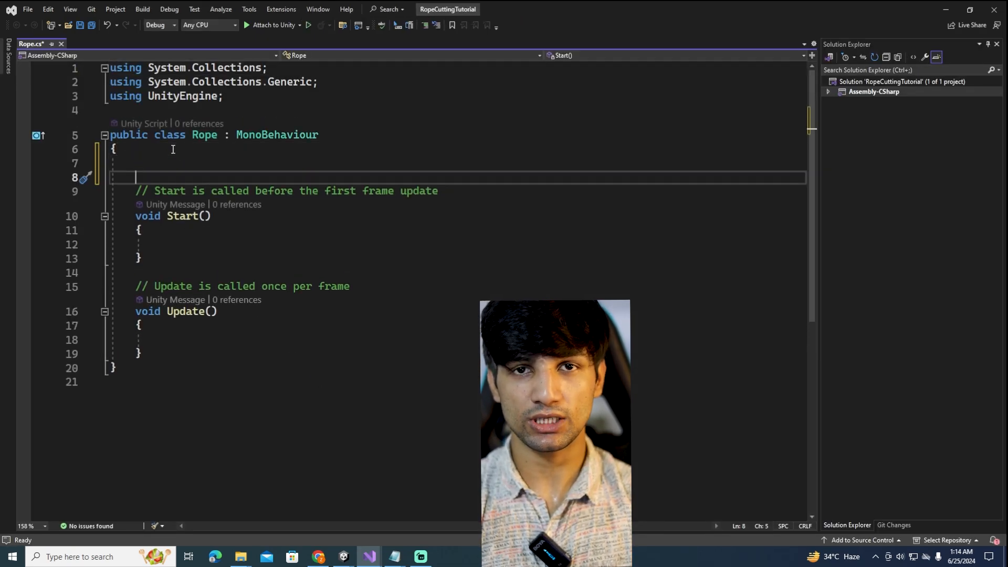
pyautogui.write('public ')
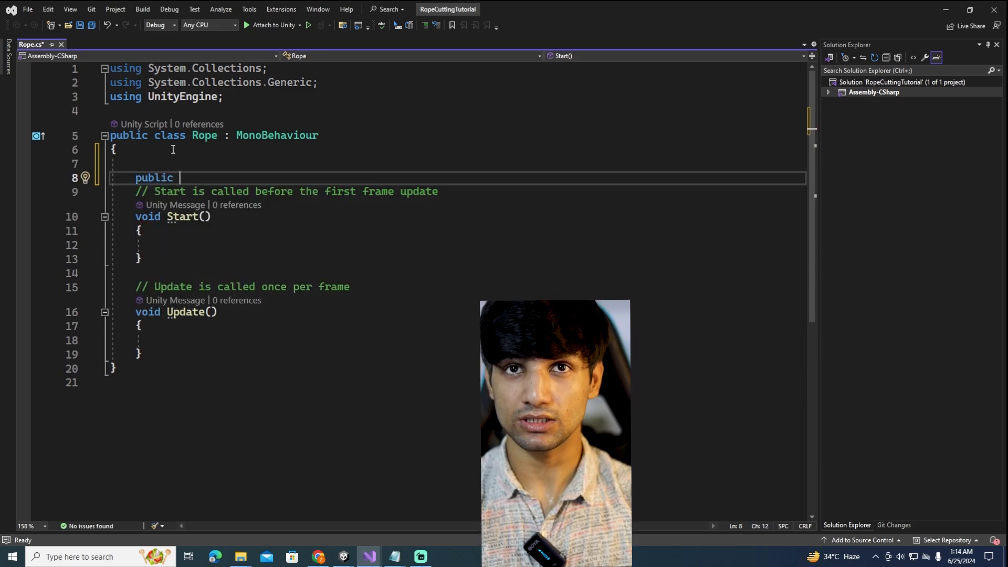
pyautogui.write('r')
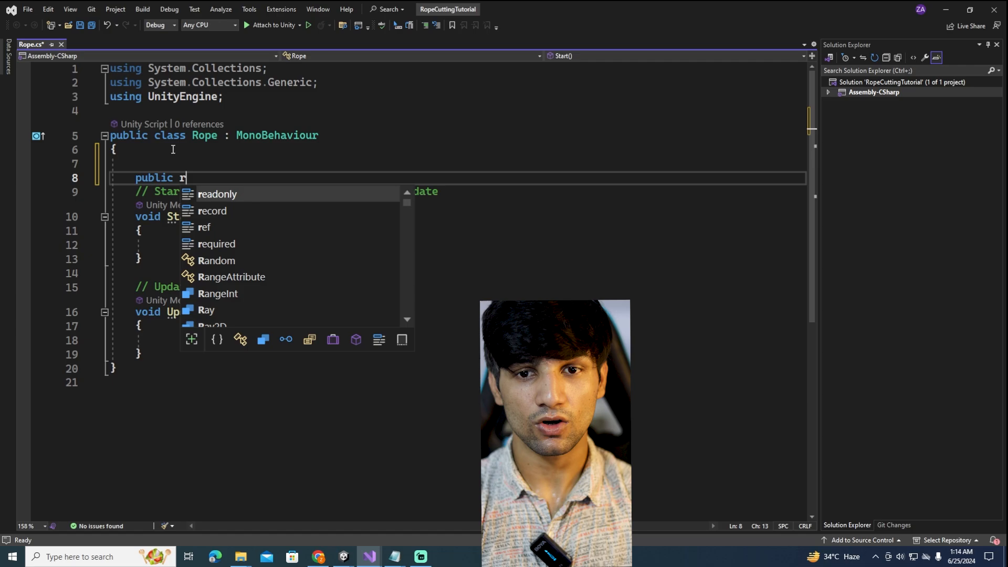
pyautogui.press('BackSpace')
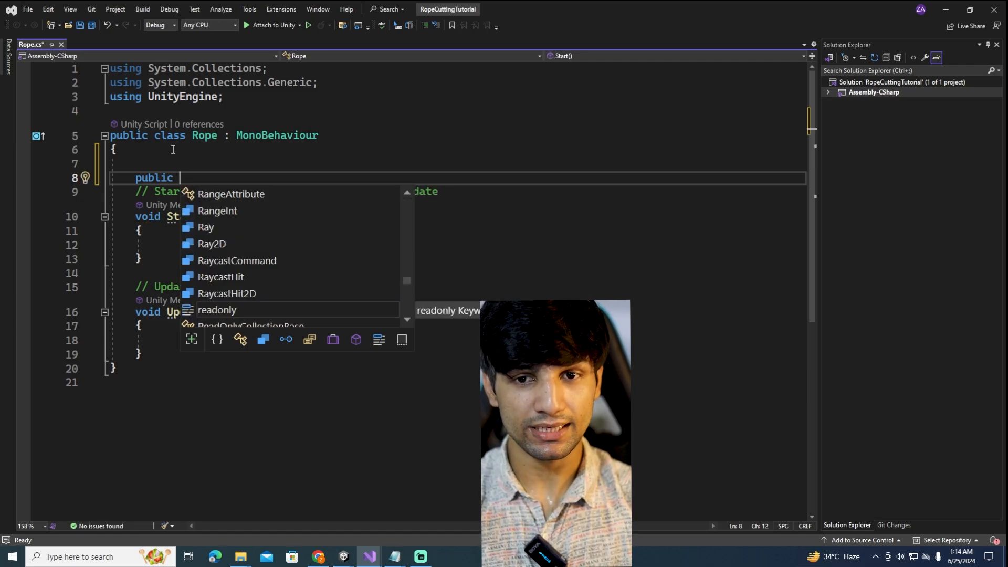
pyautogui.write('Rigidbody2D ')
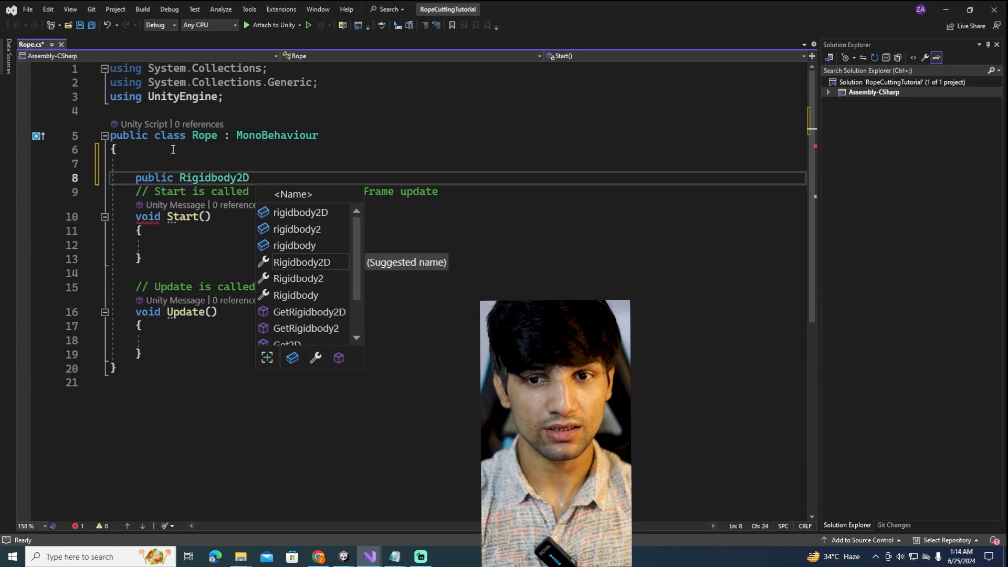
pyautogui.write('hook;')
pyautogui.hotkey('ctrl', 's')
pyautogui.hotkey('ctrl', 'd')
pyautogui.hotkey('ctrl', 's')
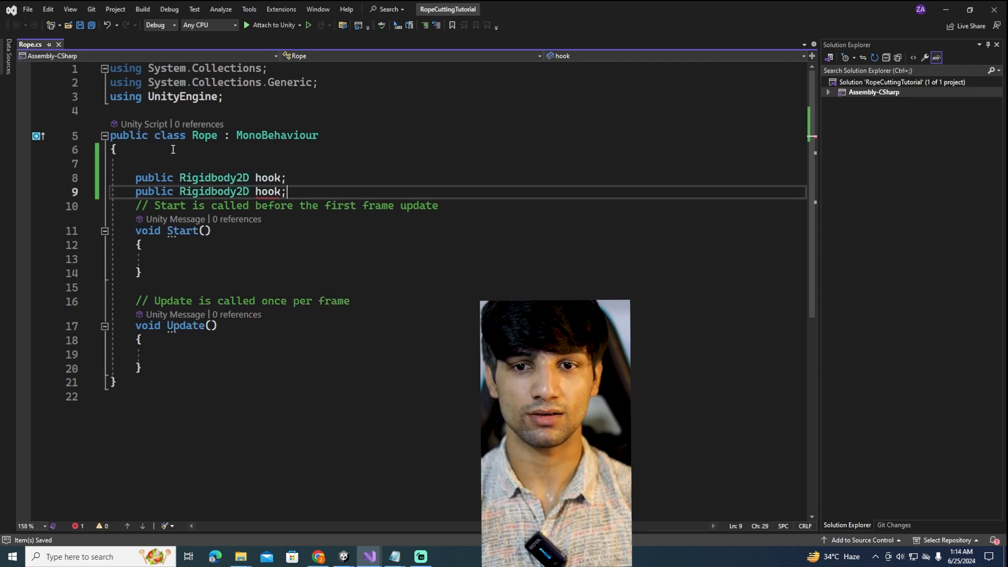
pyautogui.hotkey('ctrl', 'z')
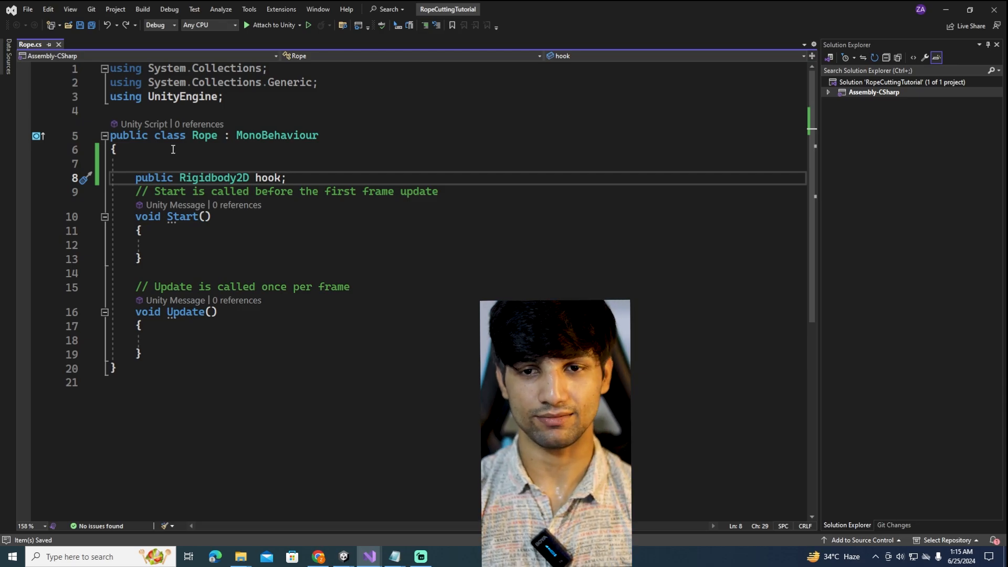
# Step: Declare the field "public GameObject linkPrefabs;" below the hook field and save the script
pyautogui.press('Return')
pyautogui.press('Return')
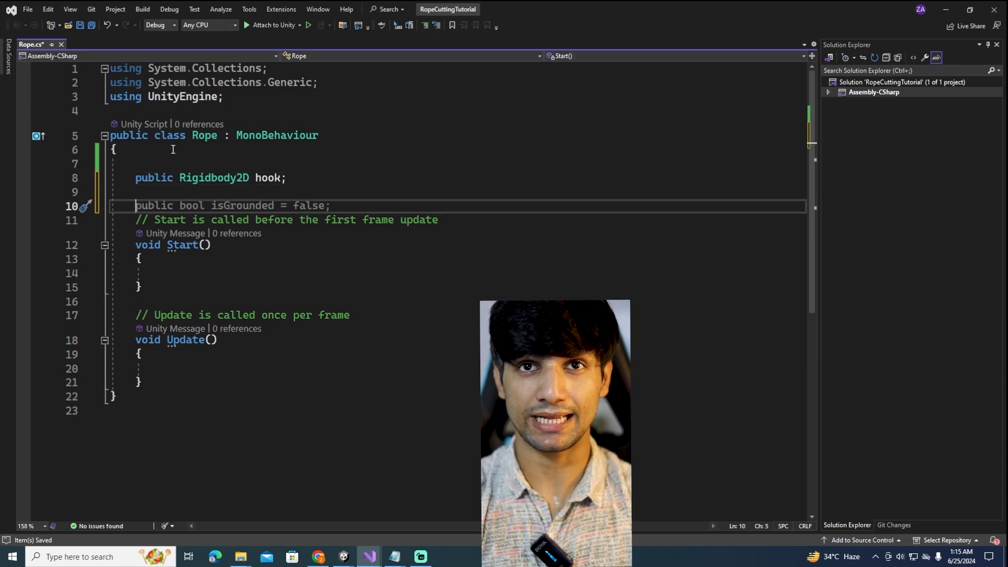
pyautogui.write('public')
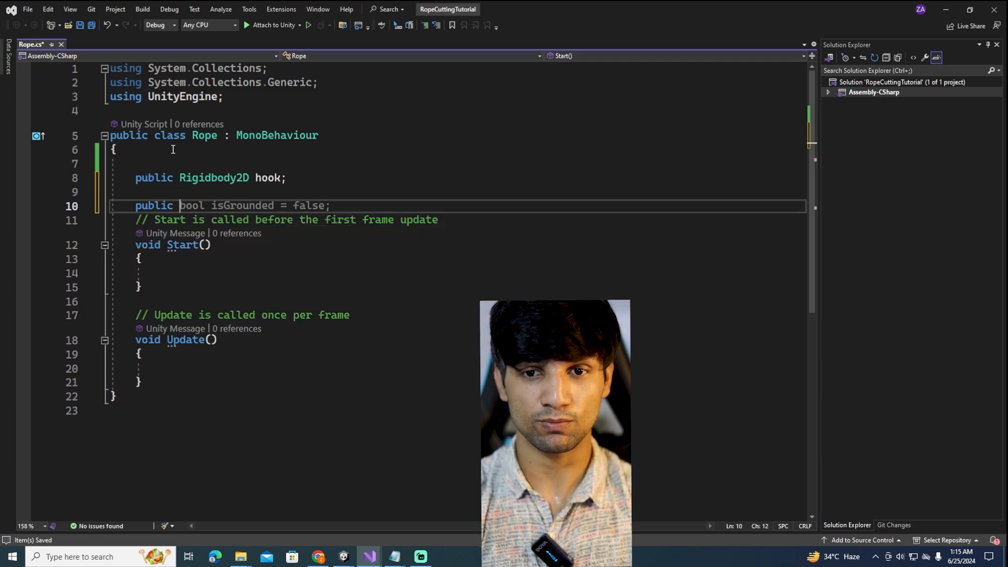
pyautogui.write(' GameObject ')
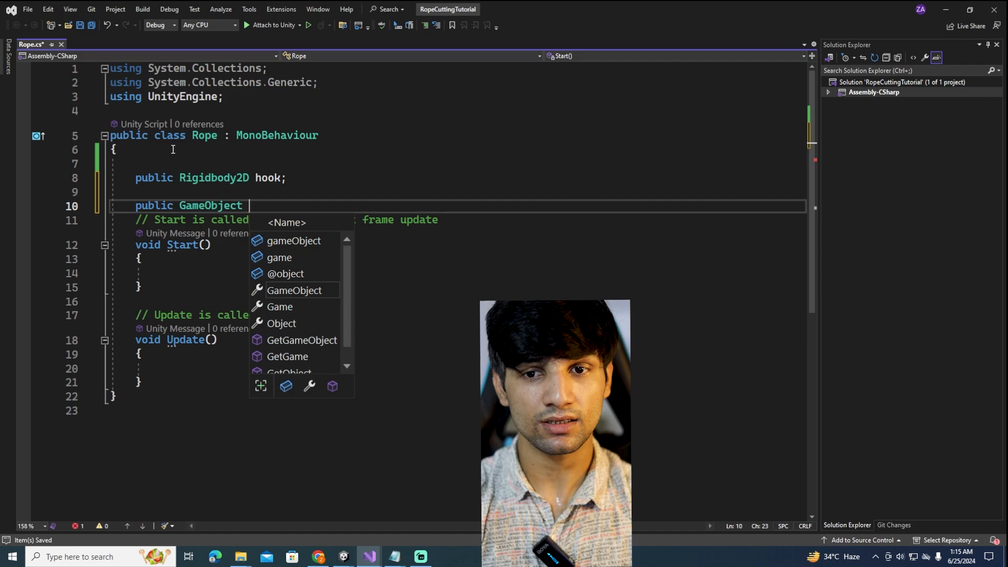
pyautogui.write('linkPrefaab')
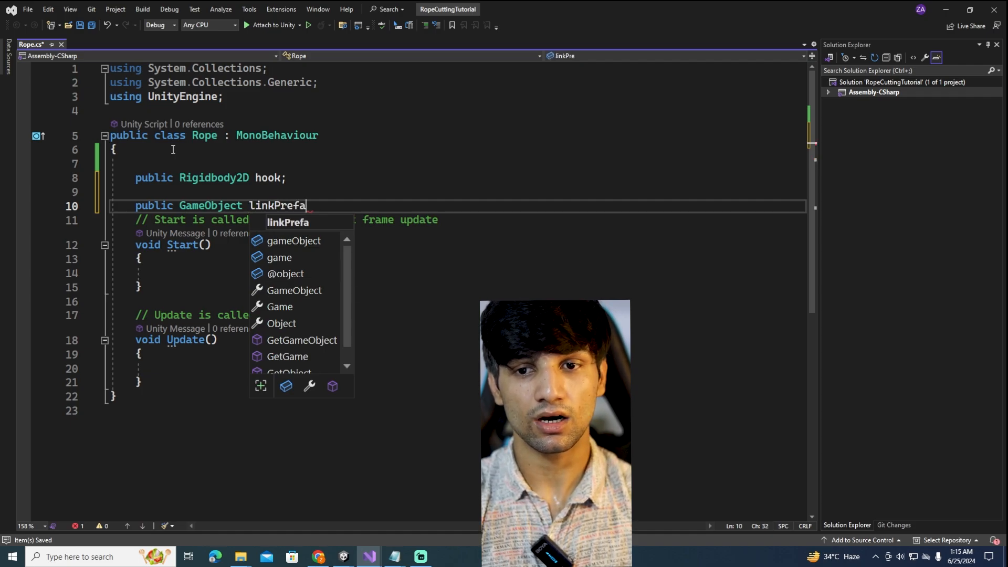
pyautogui.press('BackSpace')
pyautogui.press('BackSpace')
pyautogui.write('bs;')
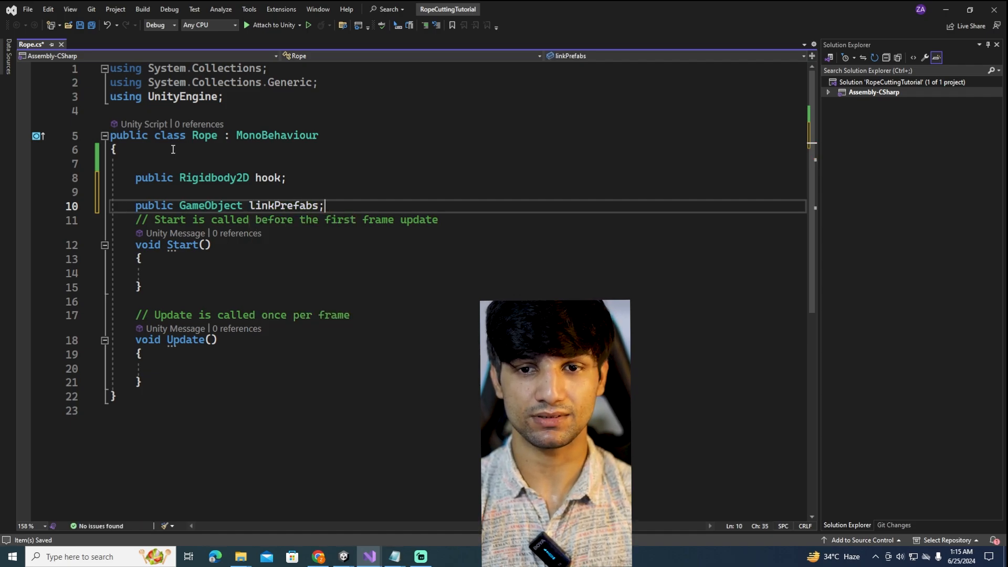
pyautogui.hotkey('ctrl', 's')
# Step: Declare the field "public int links=8;" below linkPrefabs and save the script
pyautogui.press('Return')
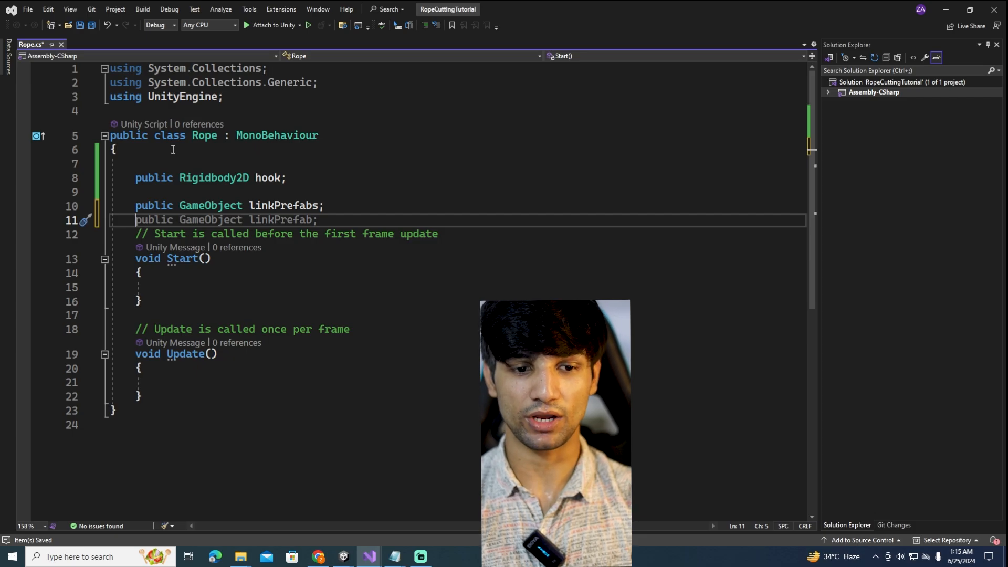
pyautogui.press('Return')
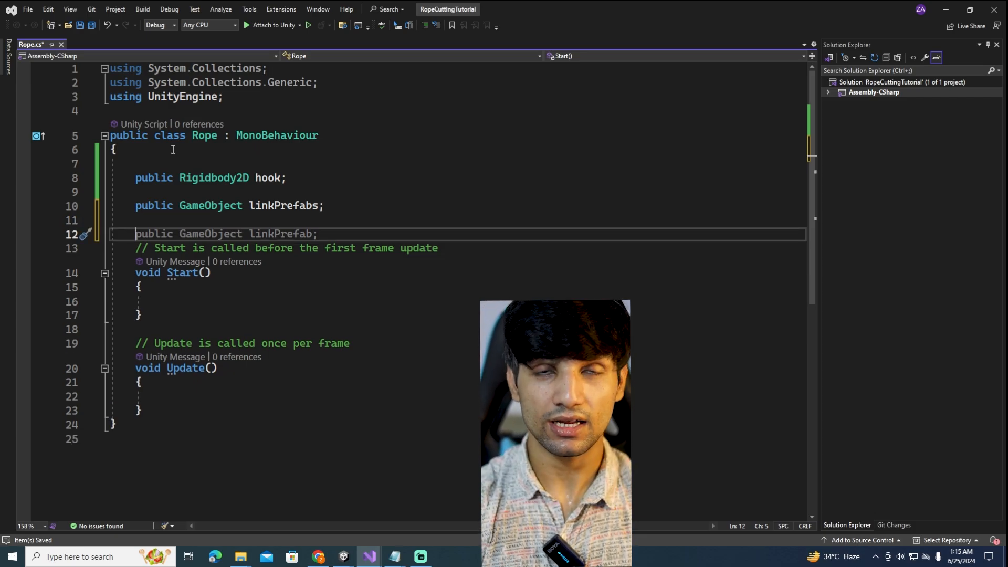
pyautogui.write('public')
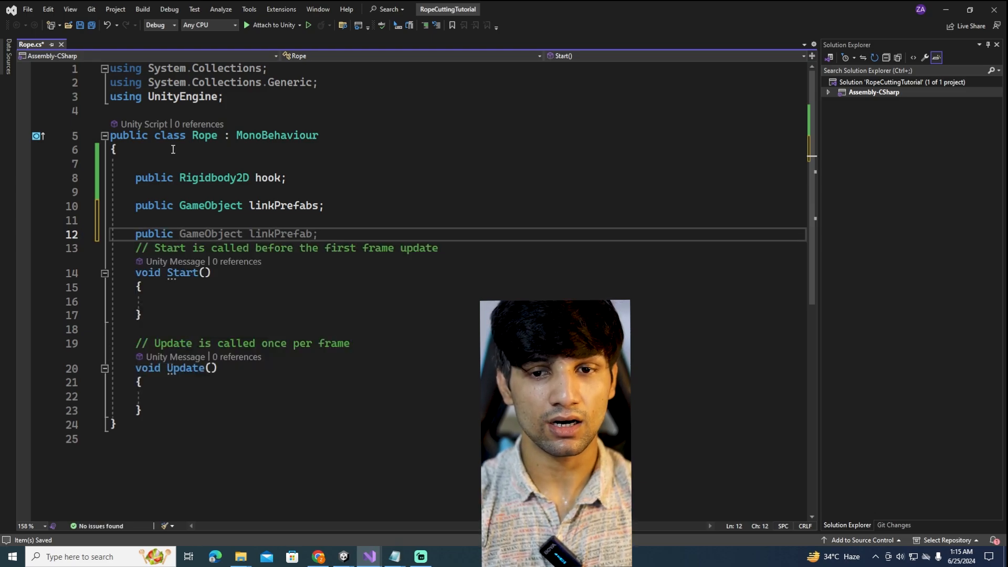
pyautogui.write(' int lin')
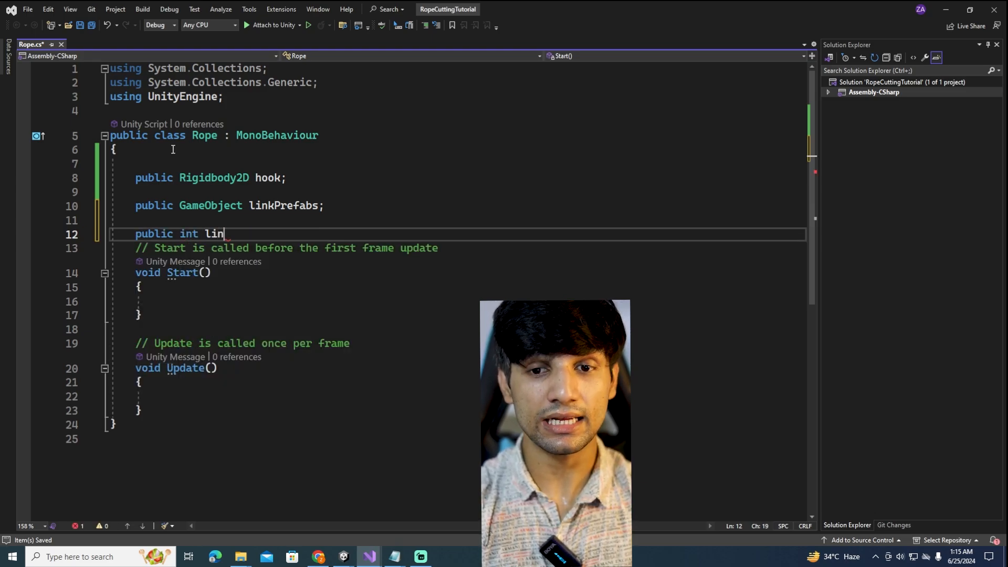
pyautogui.write('ks;')
pyautogui.hotkey('ctrl', 's')
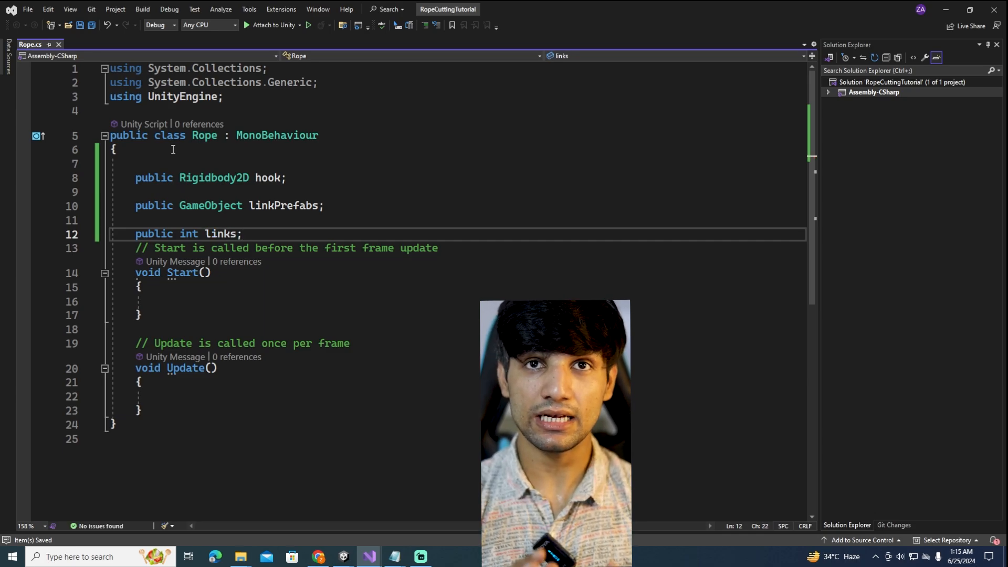
pyautogui.write('=7')
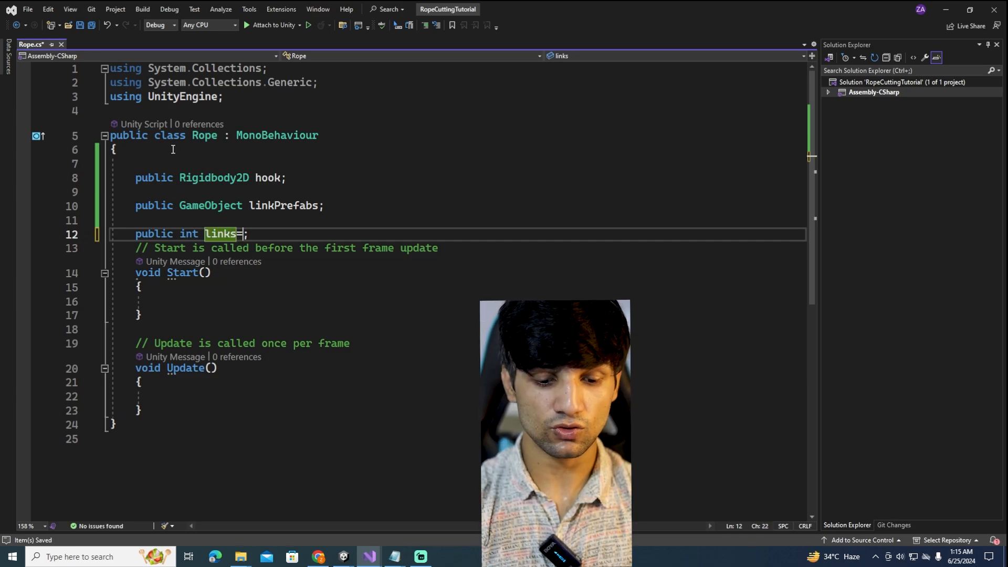
pyautogui.hotkey('ctrl', 's')
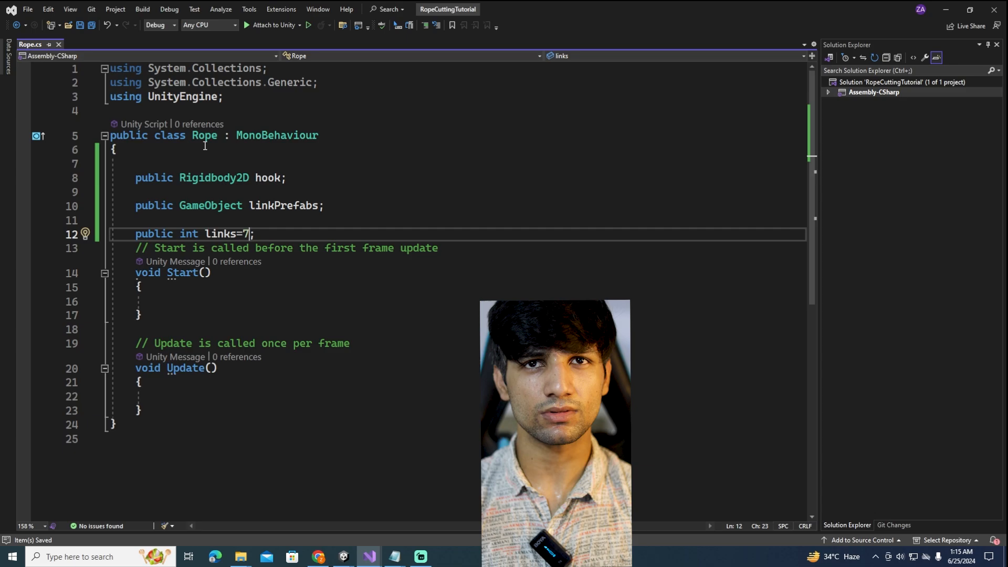
pyautogui.hotkey('shift', 'Left')
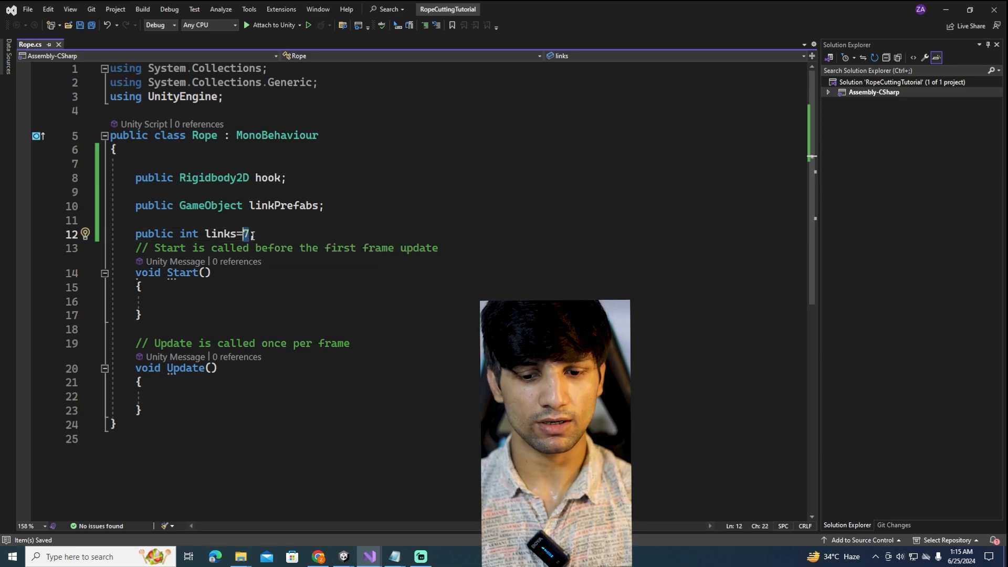
pyautogui.write('8')
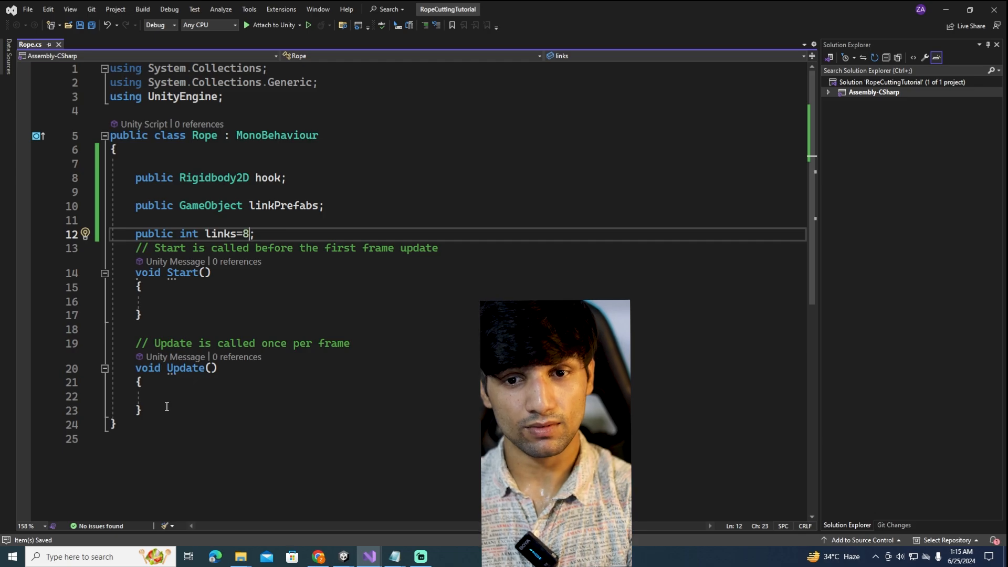
# Step: Delete the template Start and Update methods with their comments from the Rope class and save the script
pyautogui.moveTo(166, 407); pyautogui.dragTo(136, 248)
pyautogui.press('Delete')
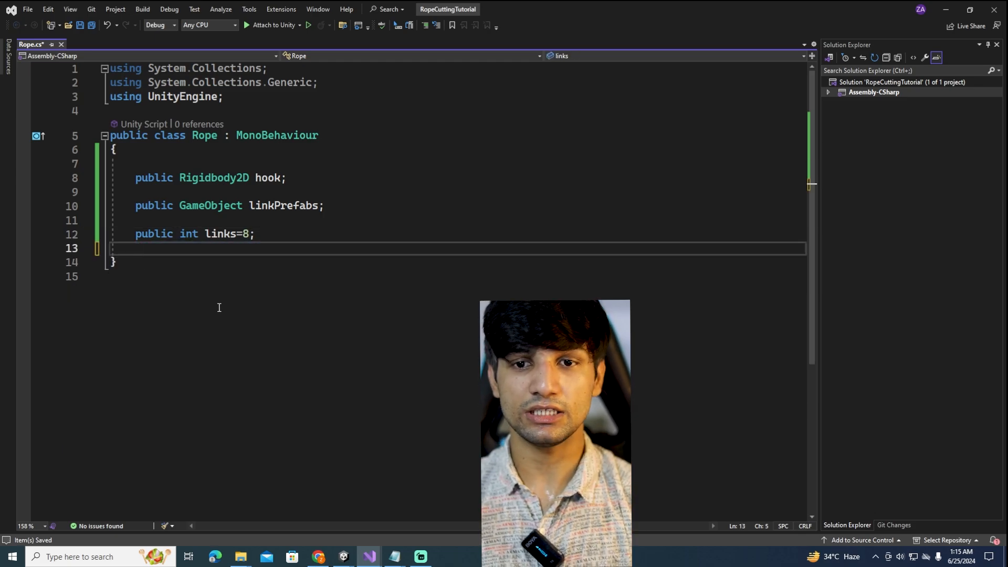
pyautogui.hotkey('ctrl', 's')
# Step: Add a "private void Start()" method below the links field that calls "GenerateRope();" and save the script
pyautogui.click(273, 234)
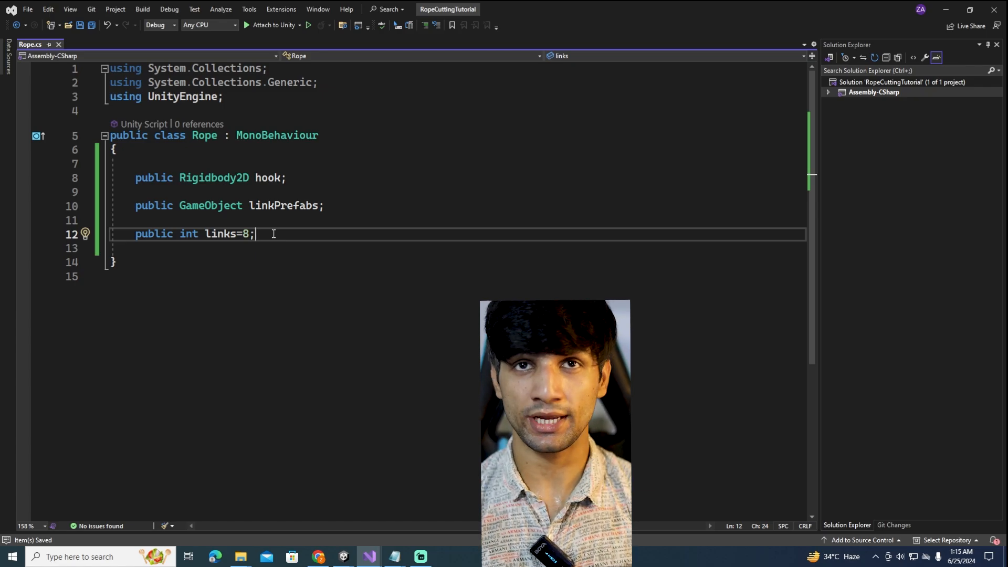
pyautogui.press('Return')
pyautogui.press('Return')
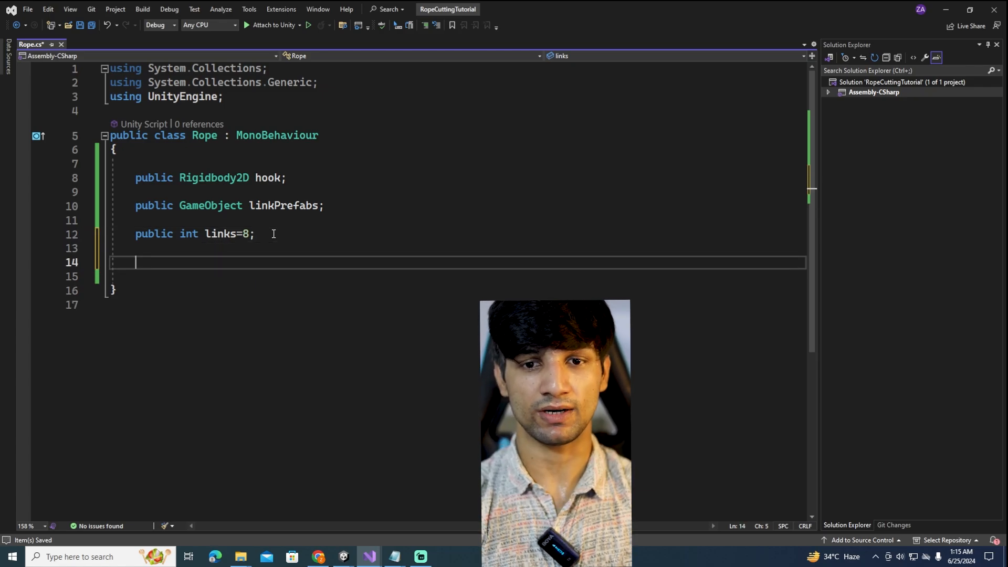
pyautogui.write('Start')
pyautogui.press('Tab')
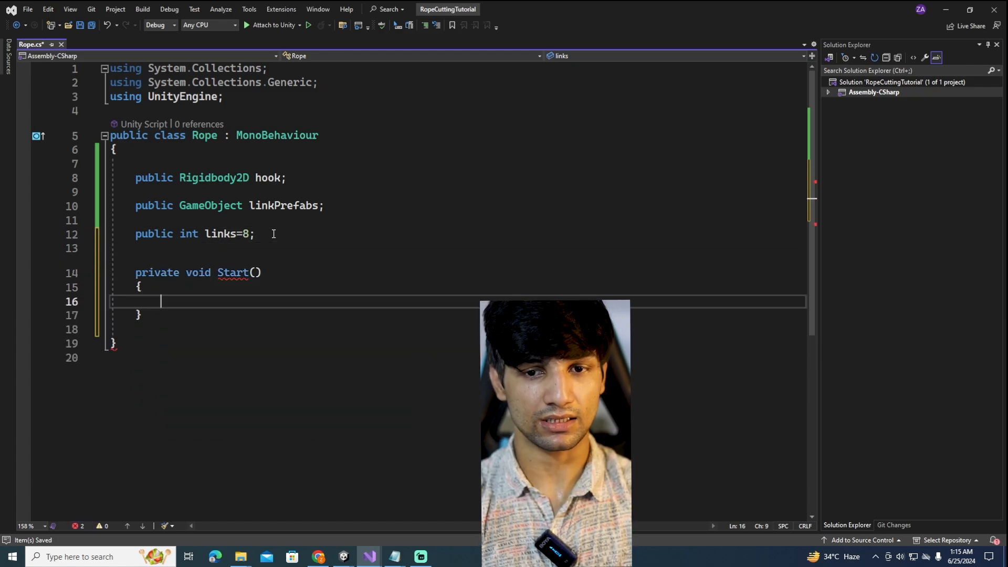
pyautogui.write('Ge')
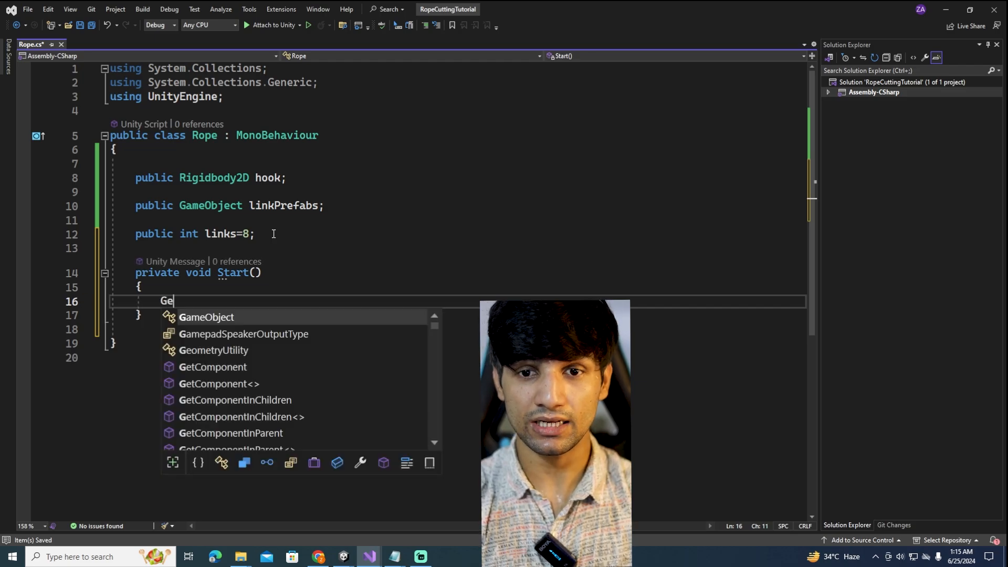
pyautogui.write('nerater')
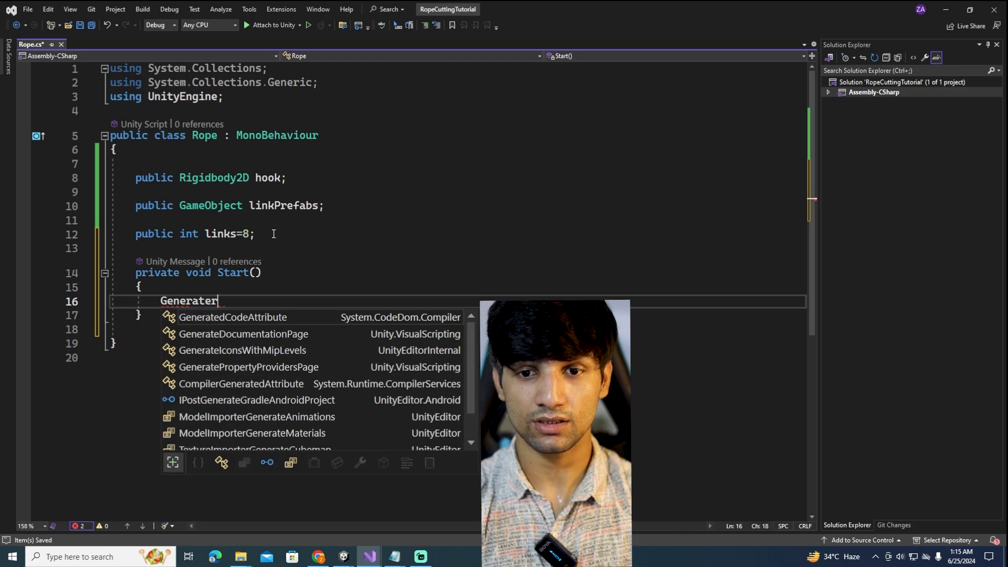
pyautogui.press('BackSpace')
pyautogui.write('Rope()')
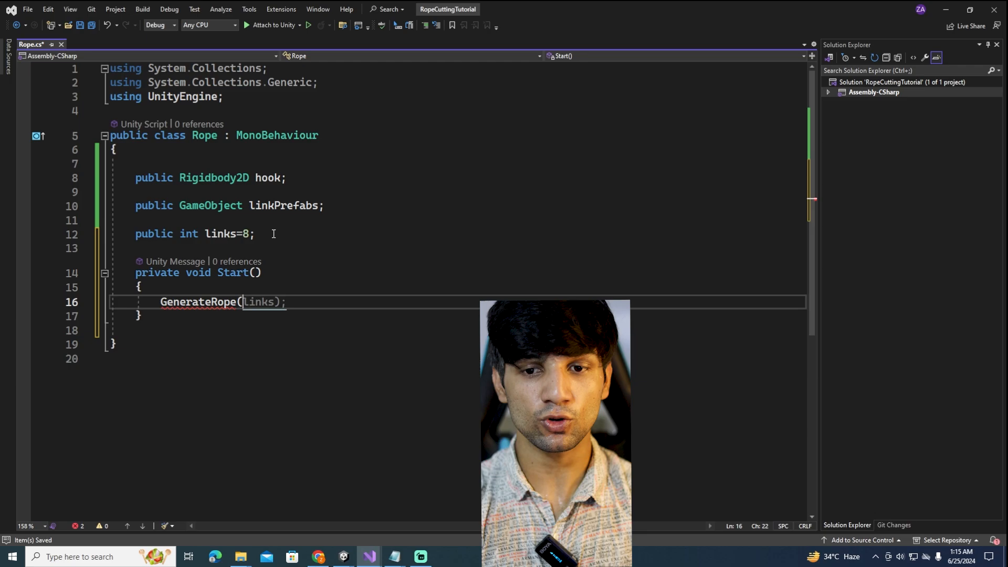
pyautogui.write(';')
pyautogui.hotkey('ctrl', 's')
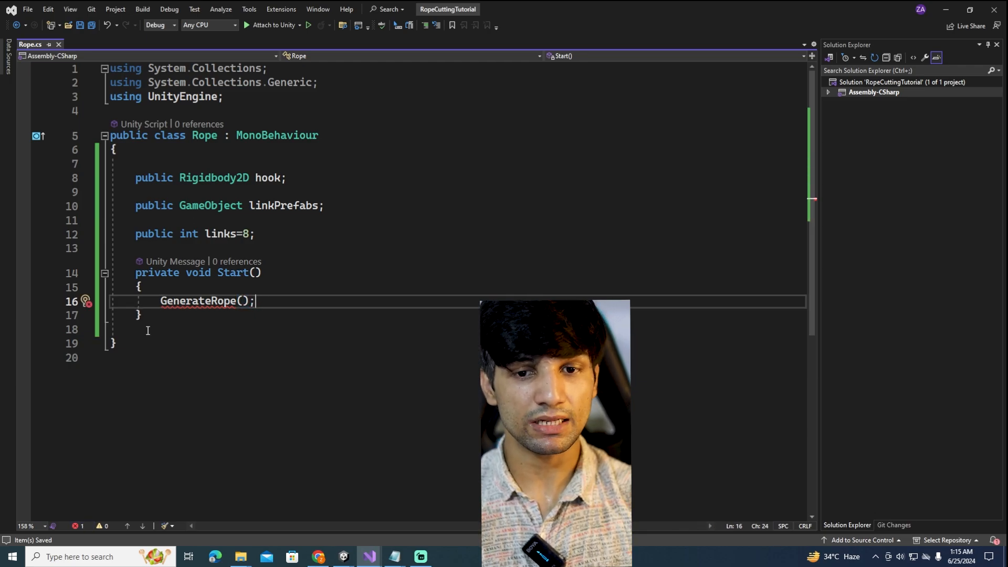
# Step: Add an empty "public void GenerateRope()" method below Start and save the script
pyautogui.click(165, 317)
pyautogui.press('Return')
pyautogui.press('Return')
pyautogui.press('Return')
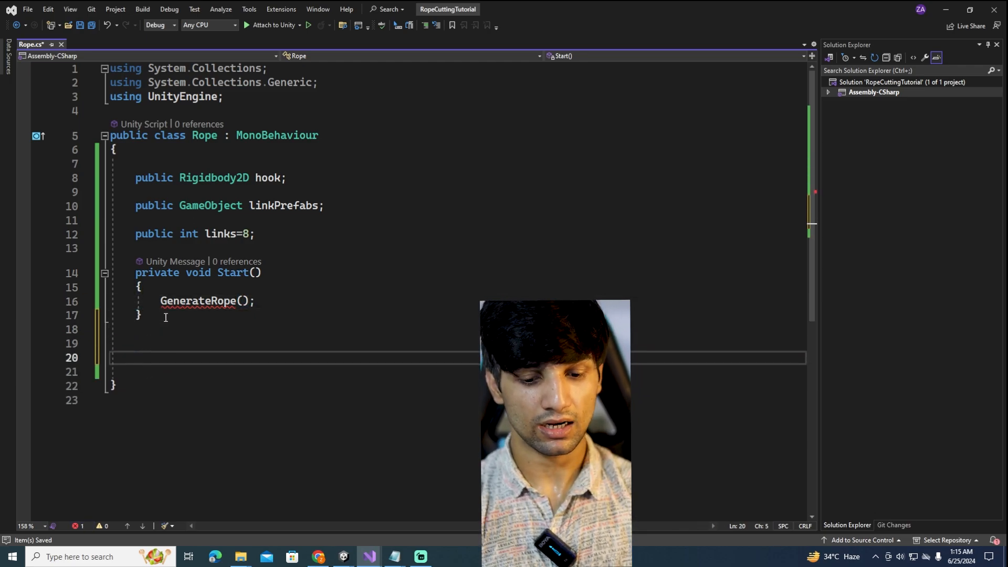
pyautogui.write('pu')
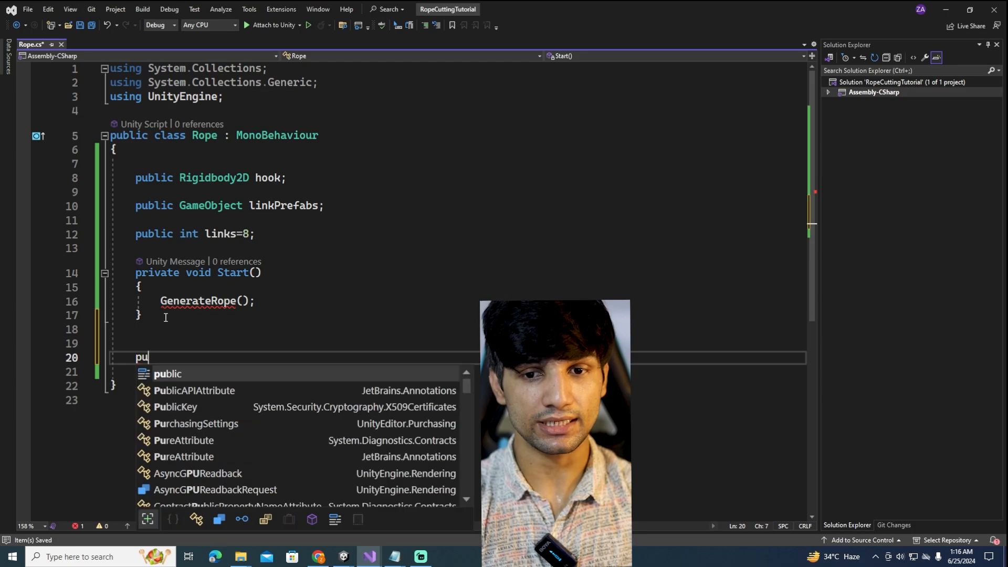
pyautogui.write('blic void ')
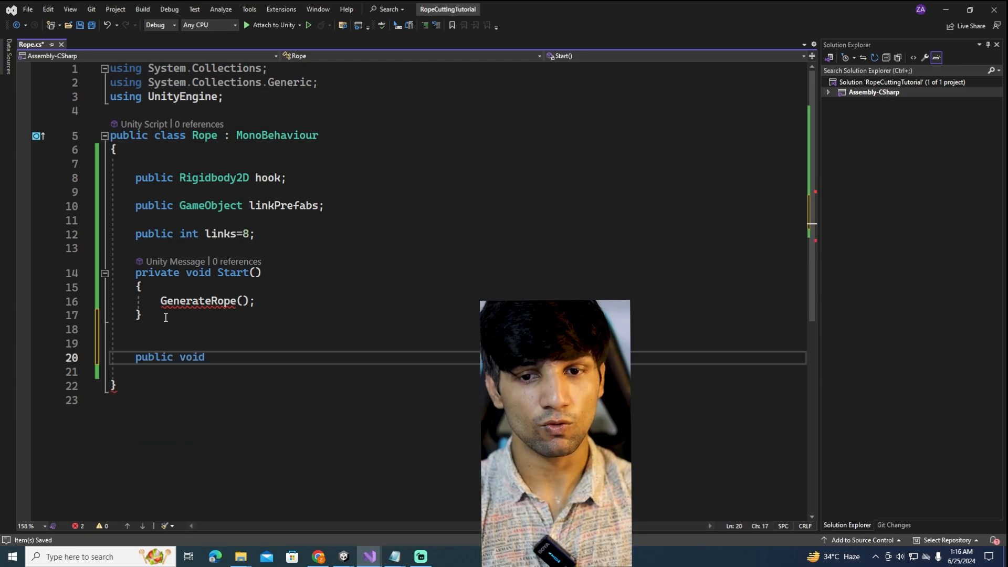
pyautogui.write('Generat')
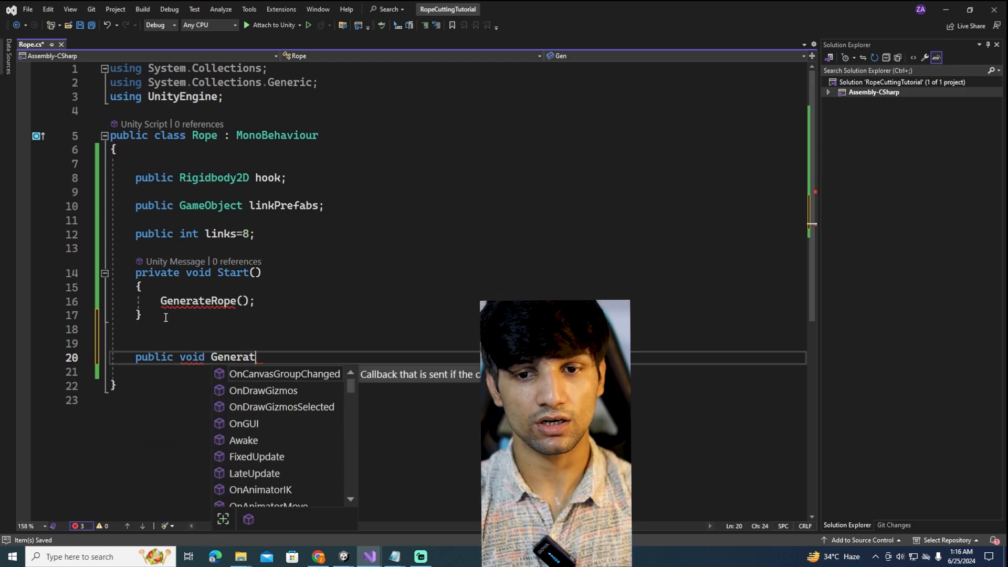
pyautogui.write('eRope() {')
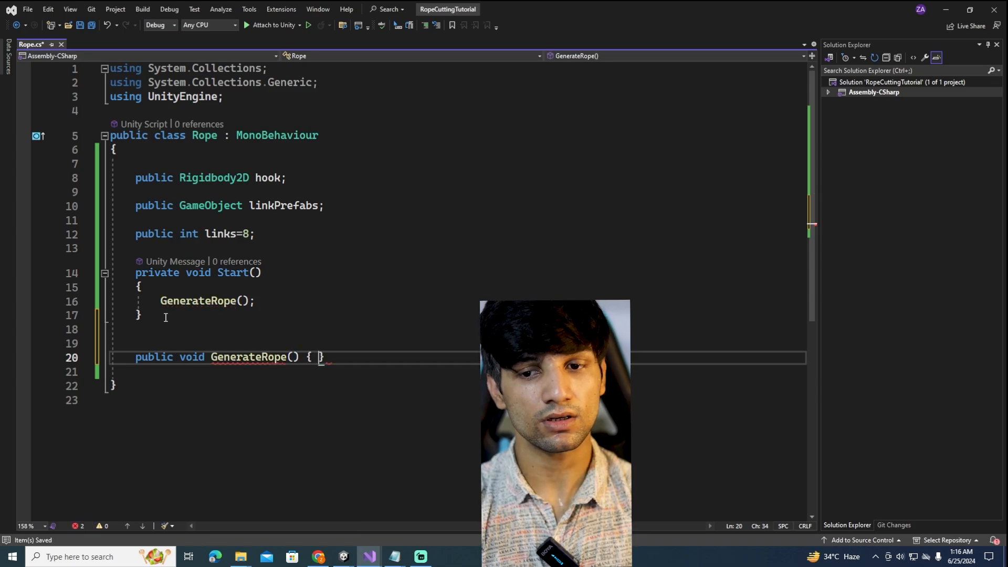
pyautogui.press('Return')
pyautogui.hotkey('ctrl', 's')
pyautogui.scroll(-3, 169, 382)
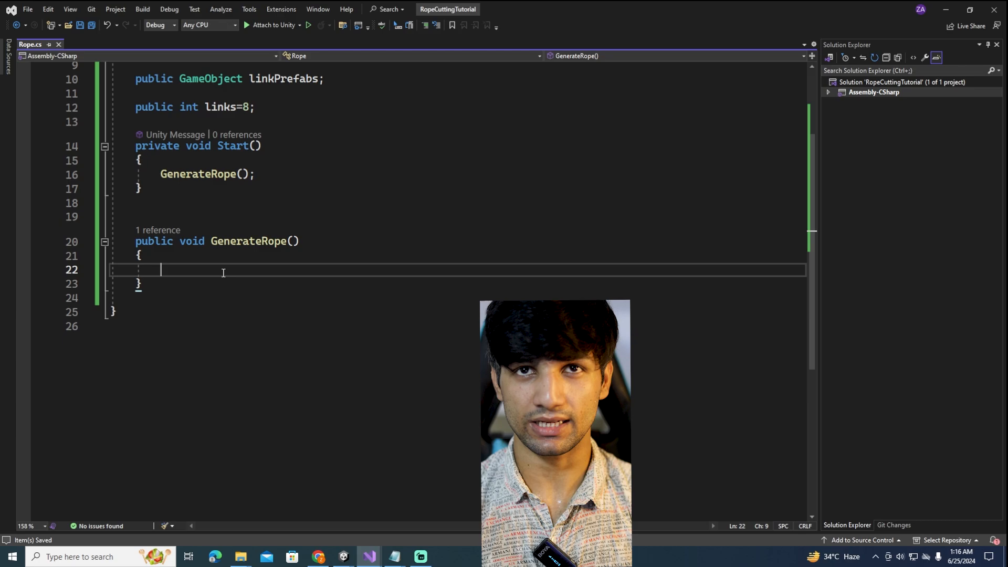
pyautogui.scroll(1, 223, 273)
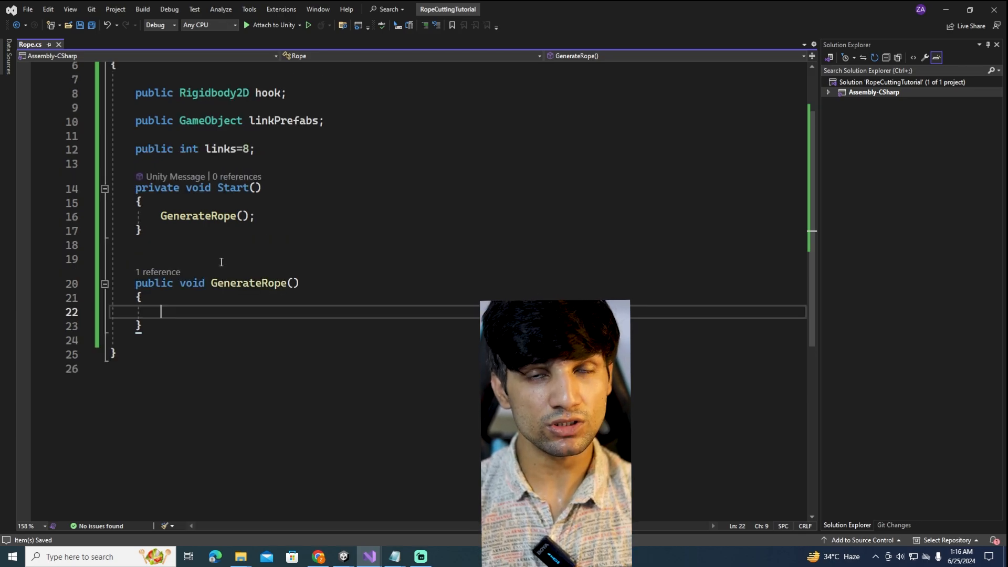
pyautogui.click(233, 150)
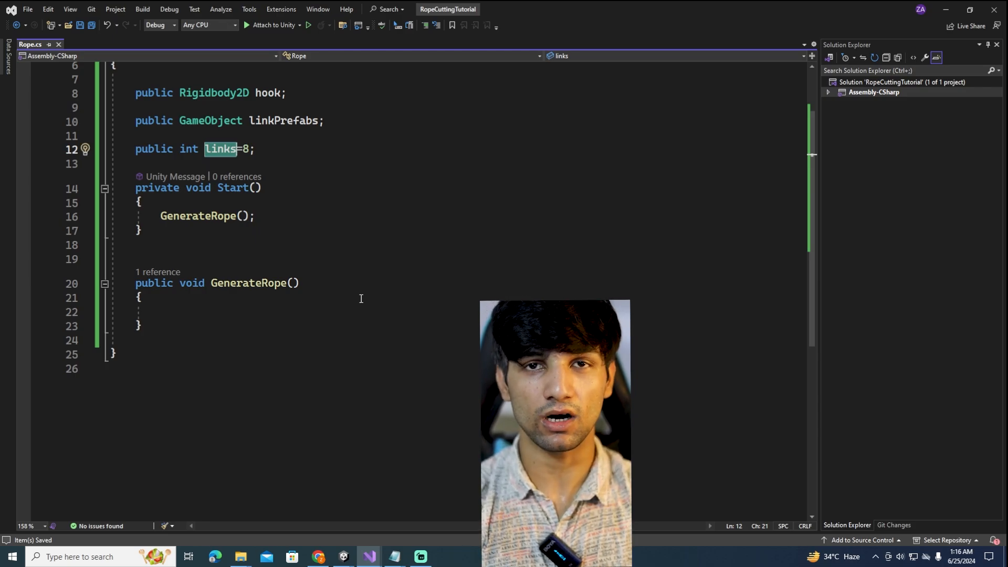
pyautogui.hotkey('ctrl', 'BackSpace')
pyautogui.write('for')
pyautogui.hotkey('ctrl', 'z')
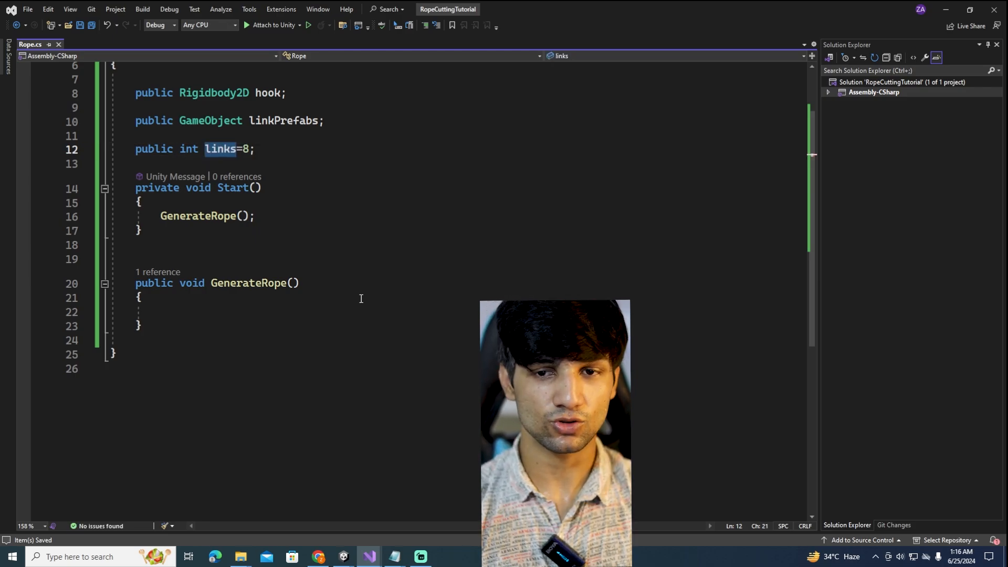
# Step: Add the loop "for(int i = 0; i < links; i++)" with an empty body inside the GenerateRope method
pyautogui.click(226, 304)
pyautogui.click(227, 311)
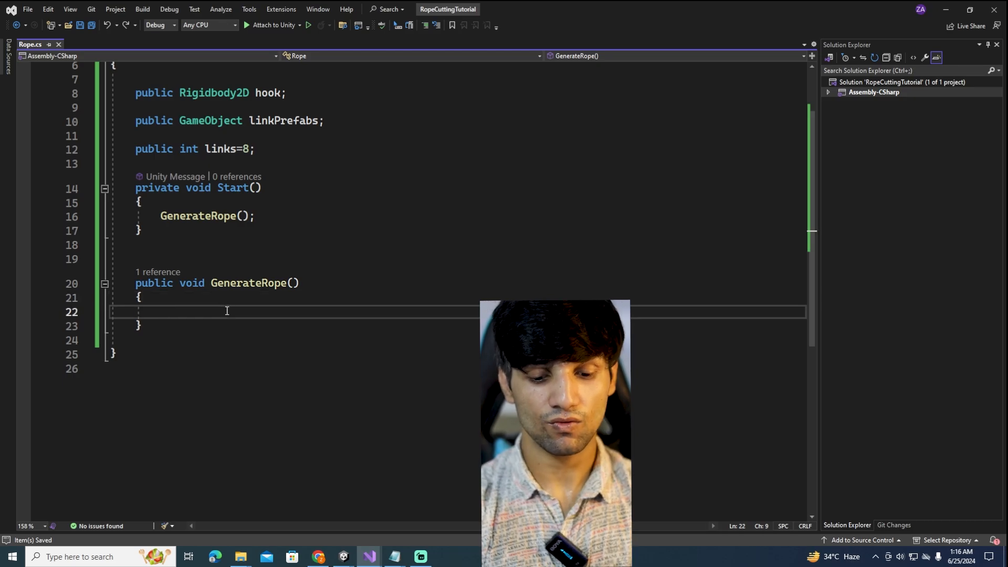
pyautogui.write('for(int i=')
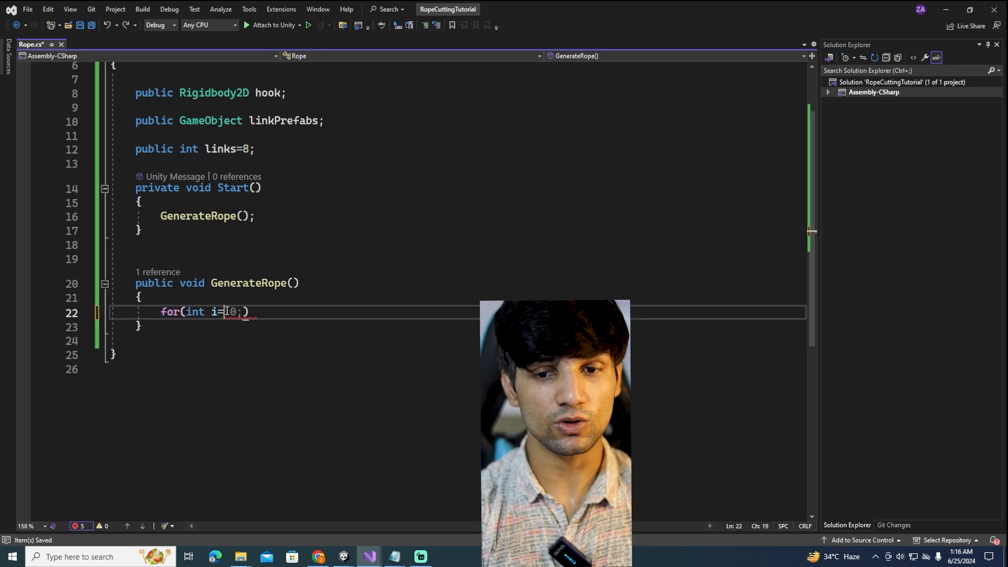
pyautogui.write('0;iM')
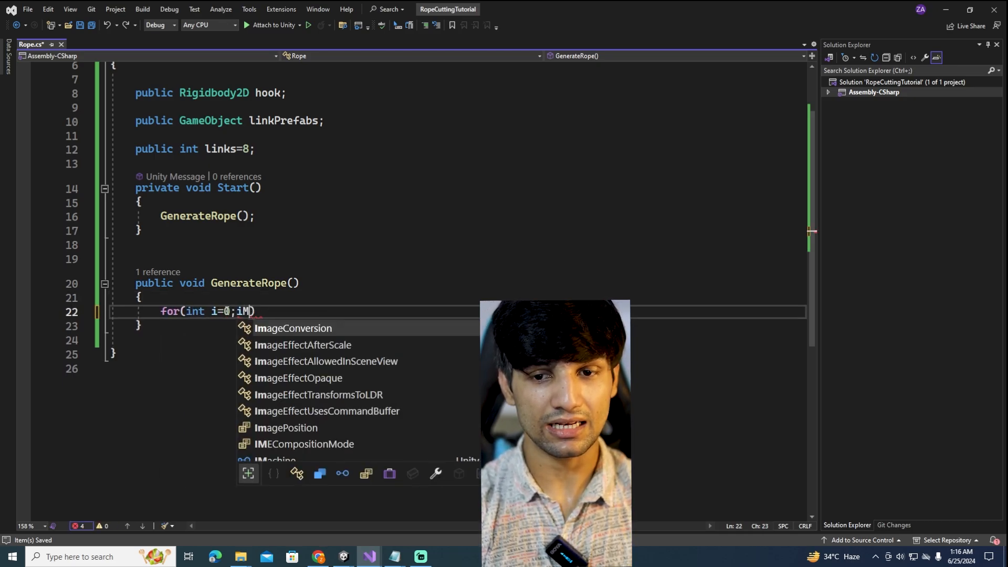
pyautogui.press('BackSpace')
pyautogui.write('<li')
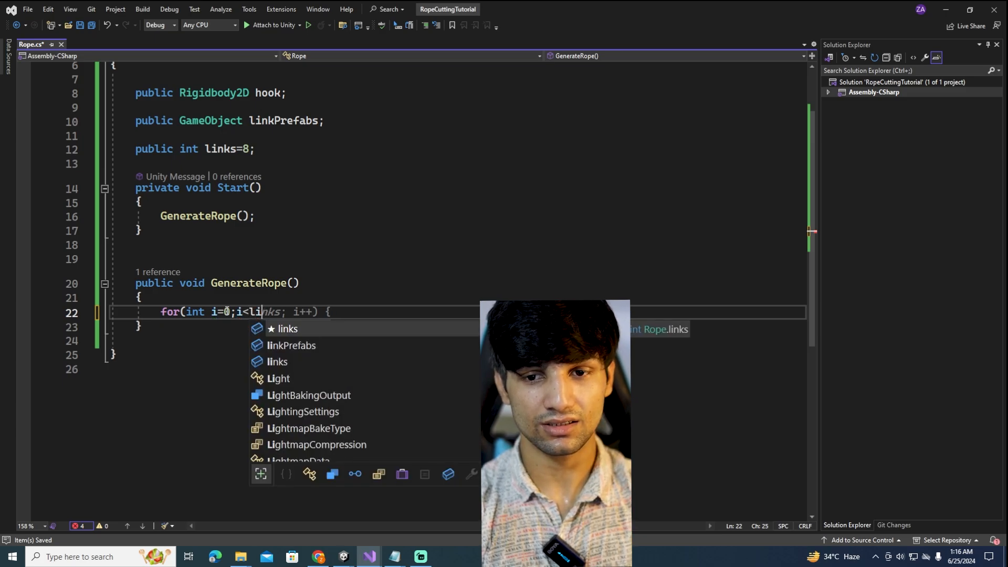
pyautogui.write('nks;i++')
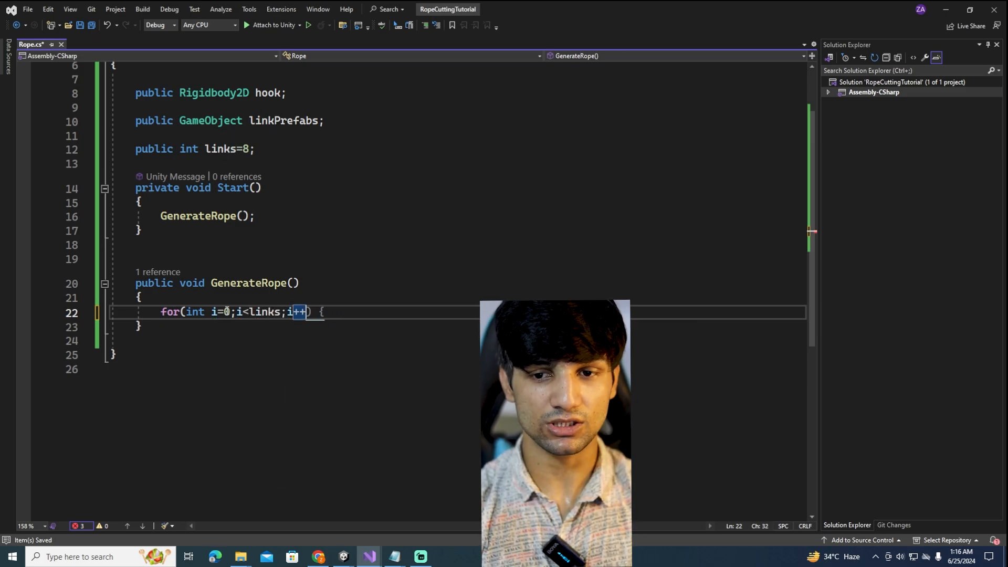
pyautogui.write(') {')
pyautogui.press('Return')
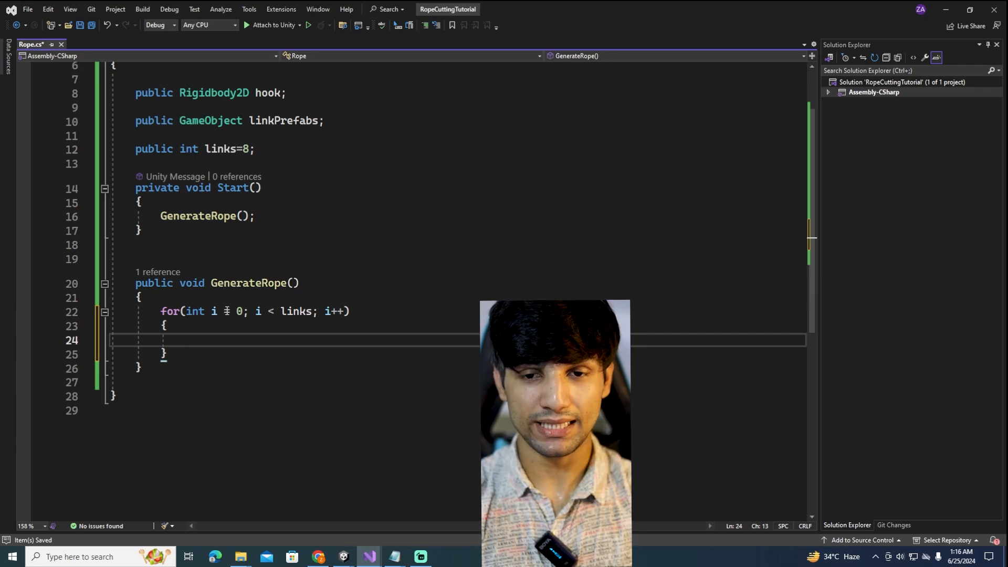
# Step: Start an Instantiate call inside the for loop with linkPrefabs as its first argument, followed by a comma
pyautogui.write('I')
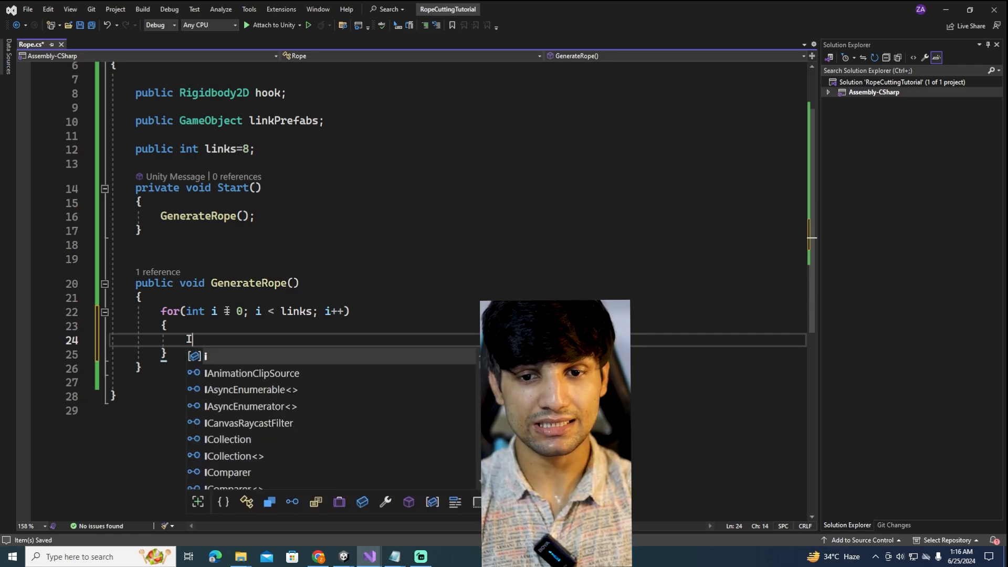
pyautogui.write('nstantiate(')
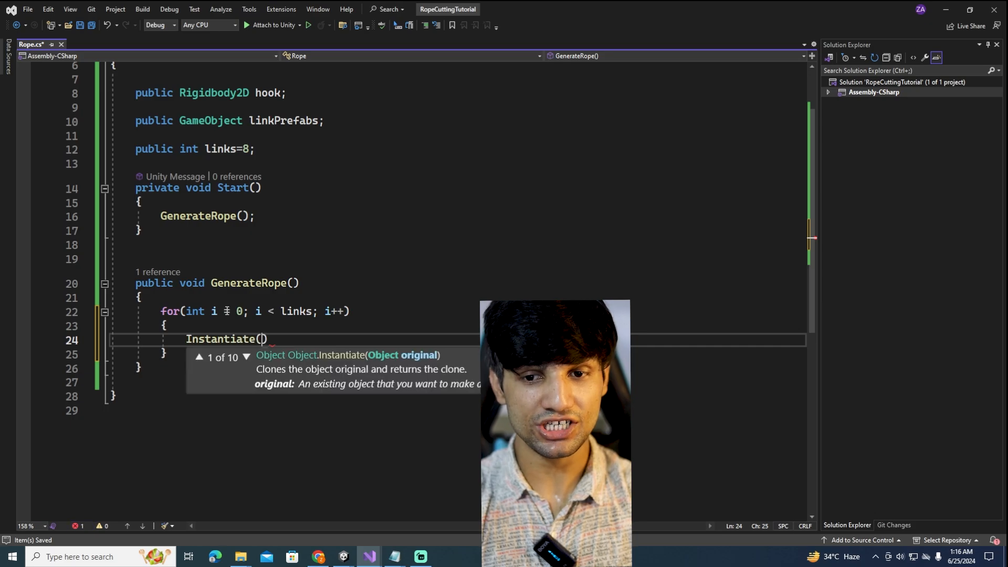
pyautogui.write('links')
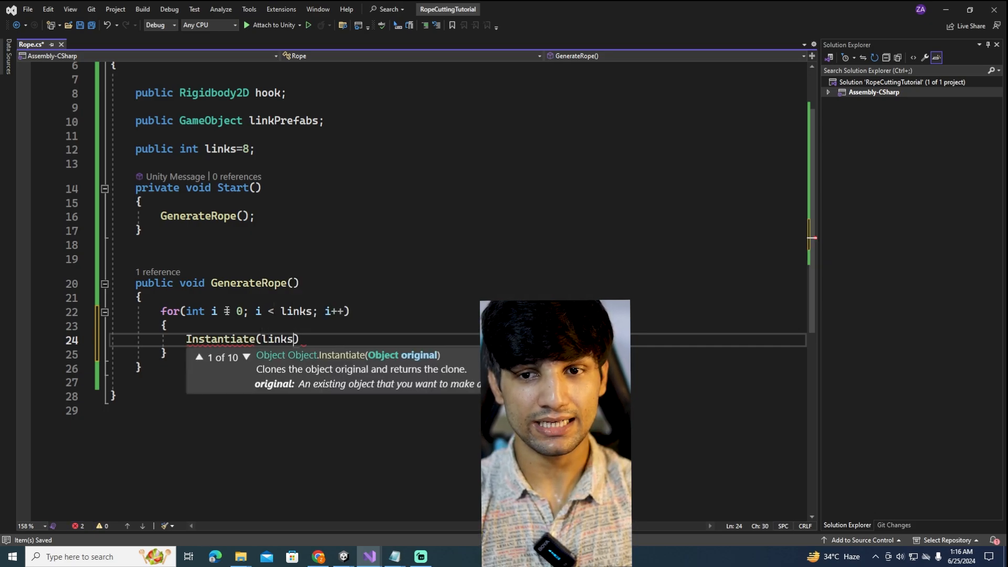
pyautogui.press('BackSpace')
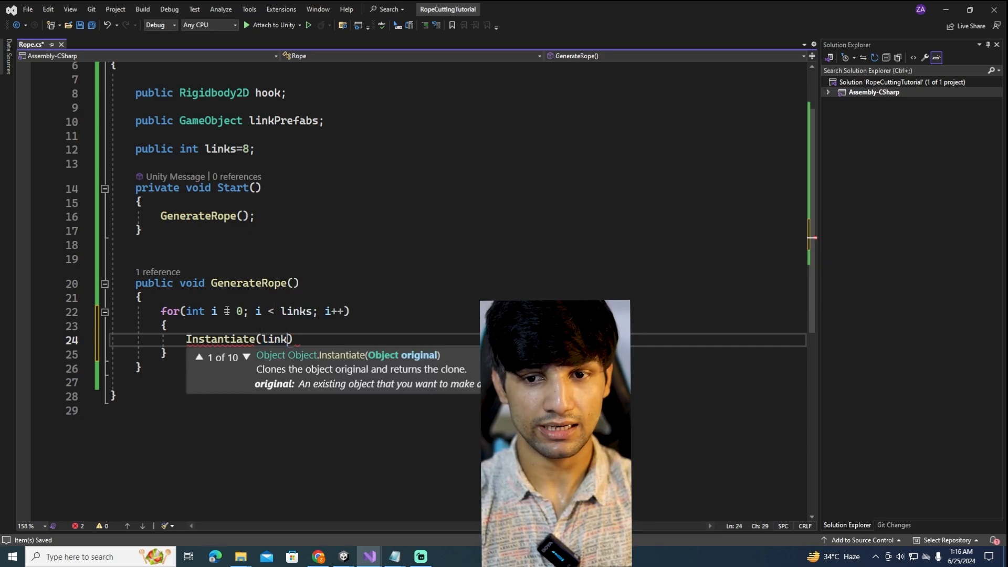
pyautogui.write('pref')
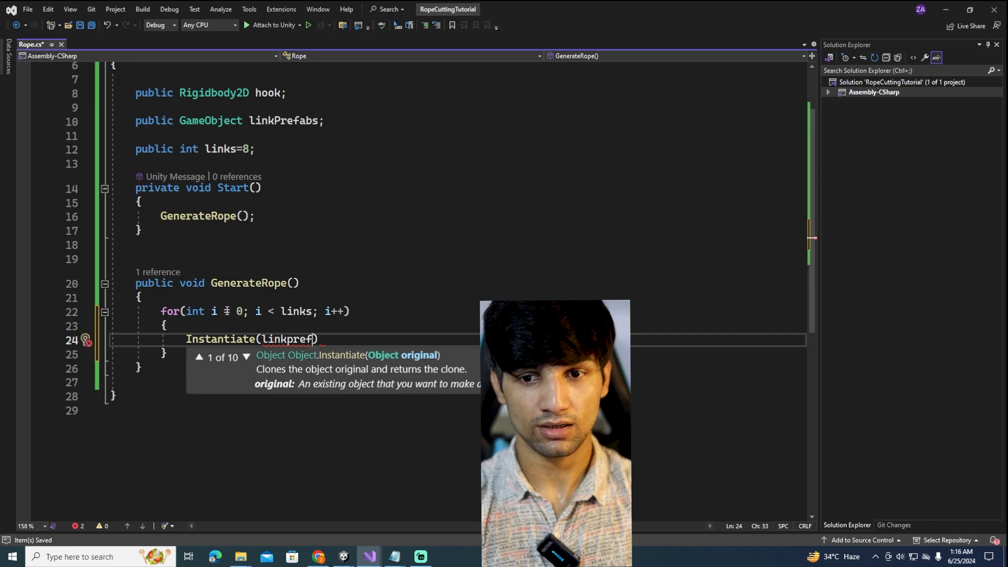
pyautogui.write('abs')
pyautogui.write(',')
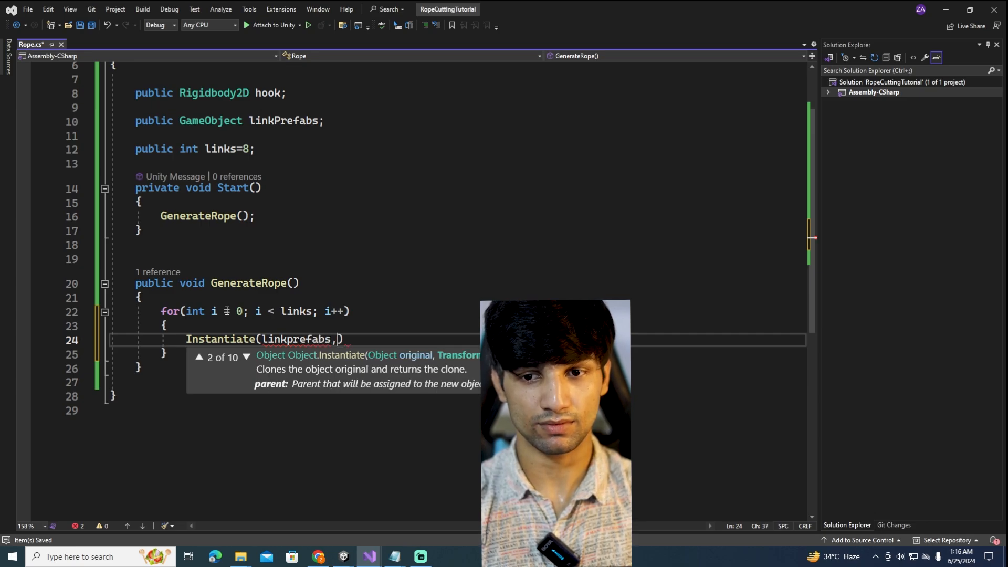
pyautogui.press('Left')
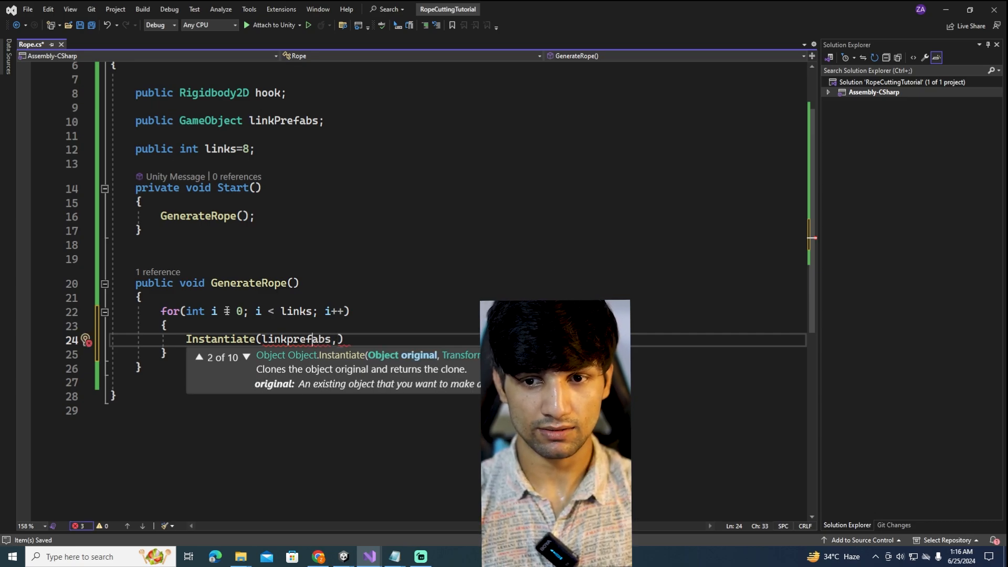
pyautogui.press('BackSpace')
pyautogui.write('P')
pyautogui.press('Right')
pyautogui.press('Right')
pyautogui.press('Right')
pyautogui.press('Right')
pyautogui.press('Right')
pyautogui.press('Right')
pyautogui.press('Right')
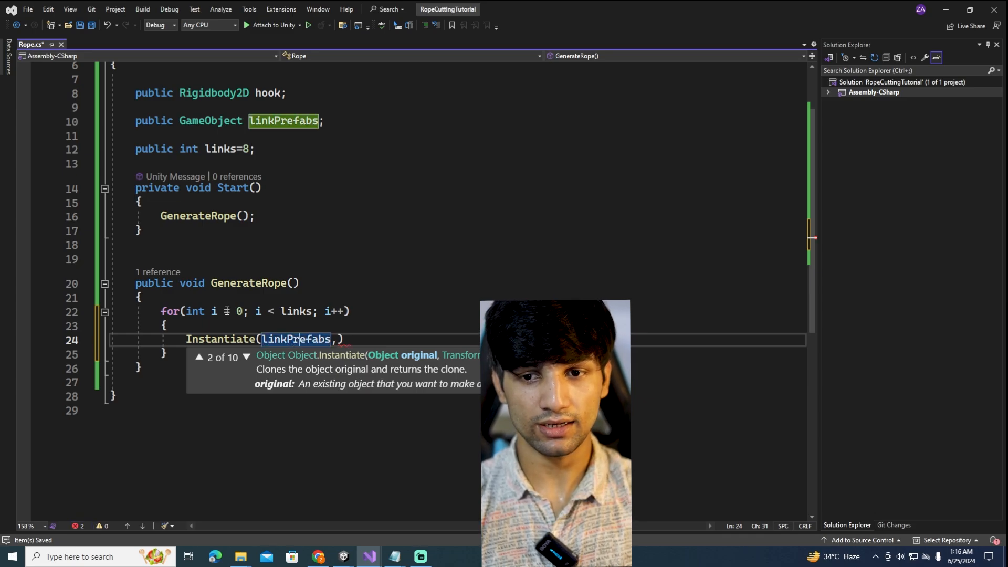
pyautogui.press('Right')
pyautogui.press('Left')
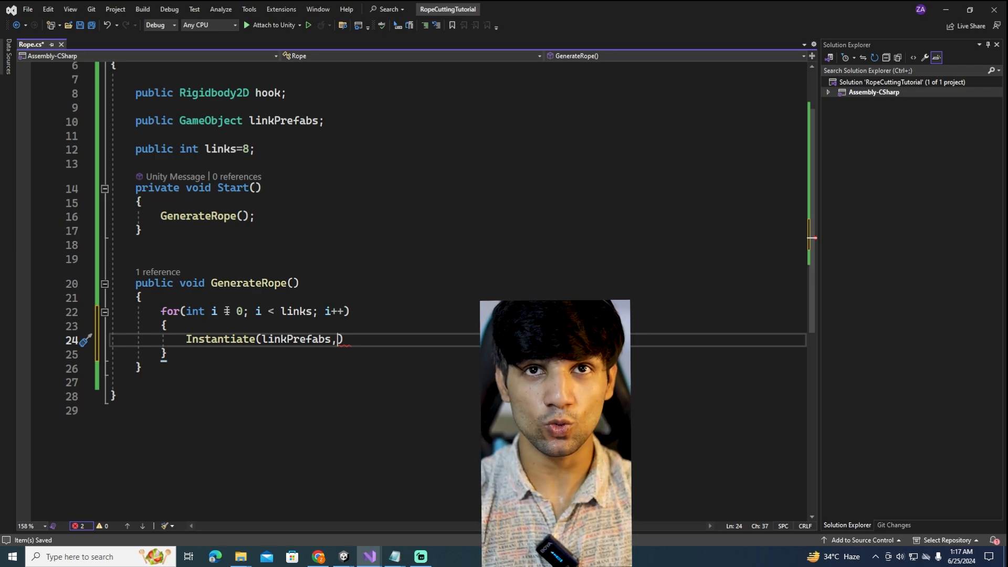
pyautogui.write('hook')
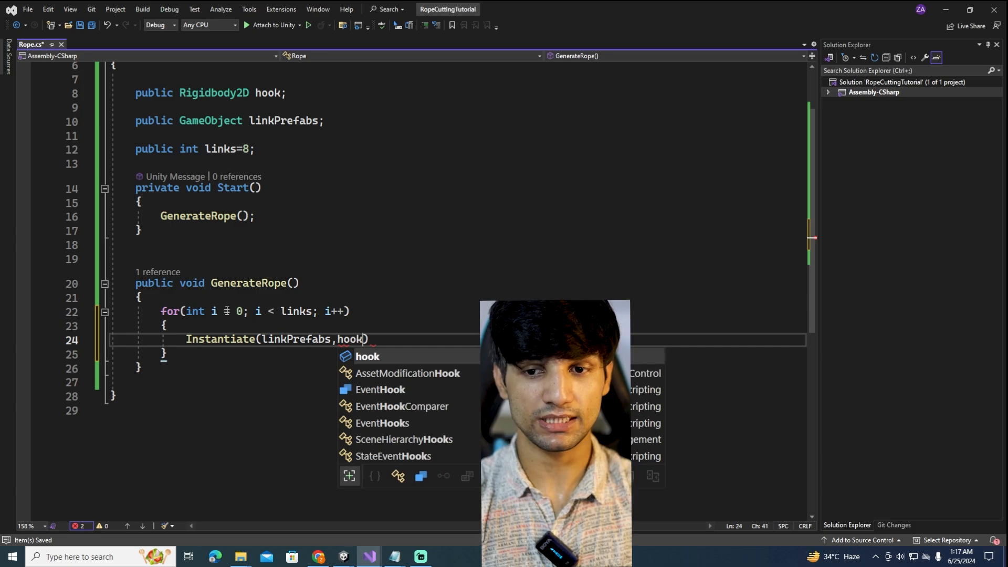
pyautogui.press('BackSpace')
pyautogui.press('BackSpace')
pyautogui.press('BackSpace')
pyautogui.press('BackSpace')
pyautogui.write('r')
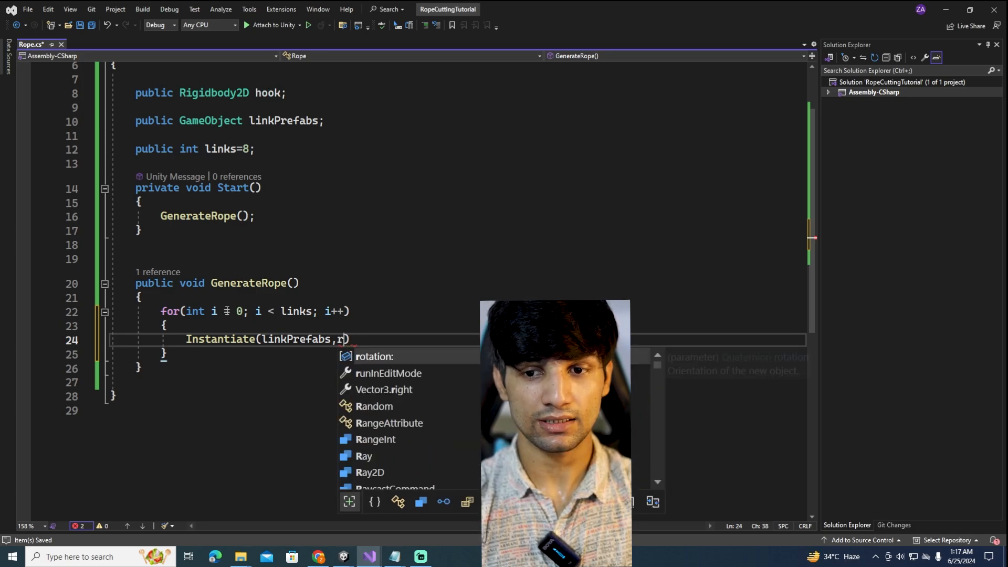
pyautogui.press('BackSpace')
# Step: Complete the Instantiate call with transform as its second argument, end it with ");" and save the script
pyautogui.write('tr')
pyautogui.press('Tab')
pyautogui.write(');')
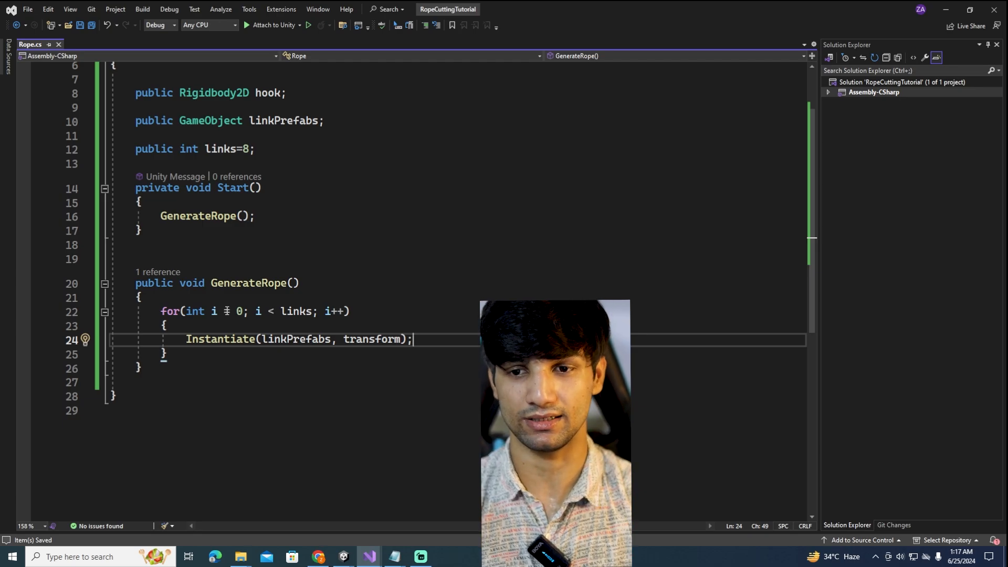
pyautogui.press('Return')
pyautogui.press('BackSpace')
pyautogui.press('BackSpace')
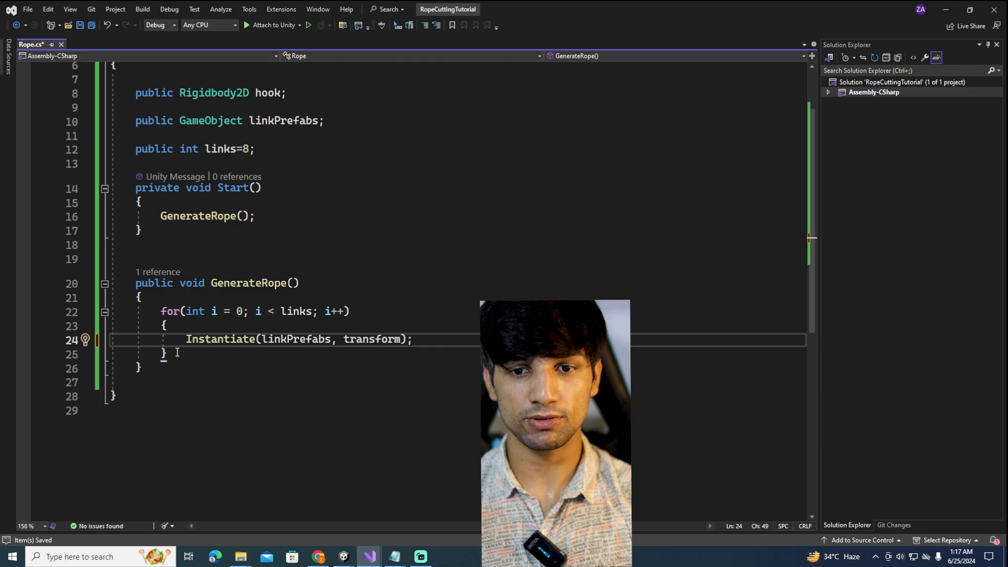
# Step: Assign the Instantiate result to a new variable by prefixing the call with "GameObject link=", and save the script
pyautogui.click(176, 339)
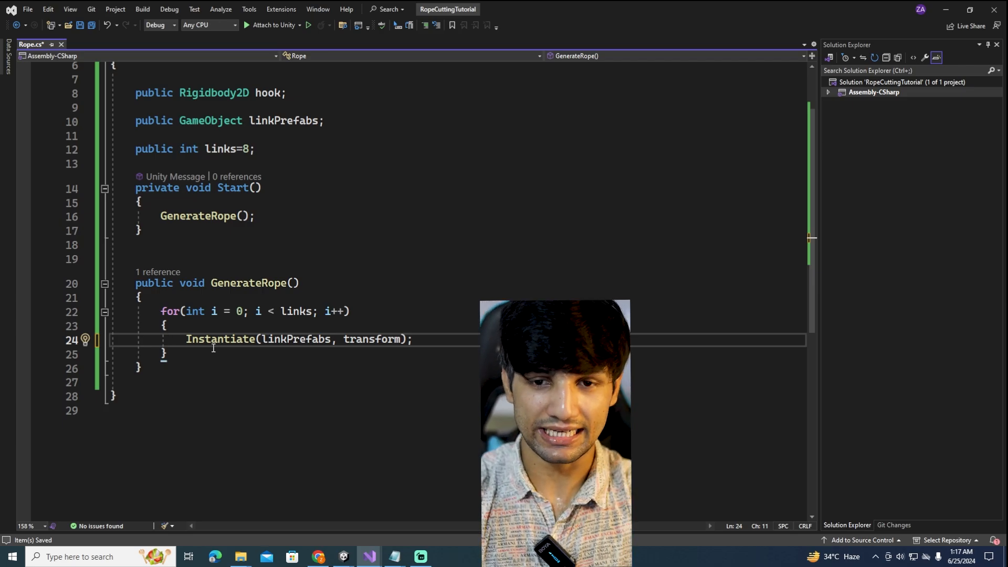
pyautogui.write('GameObject ')
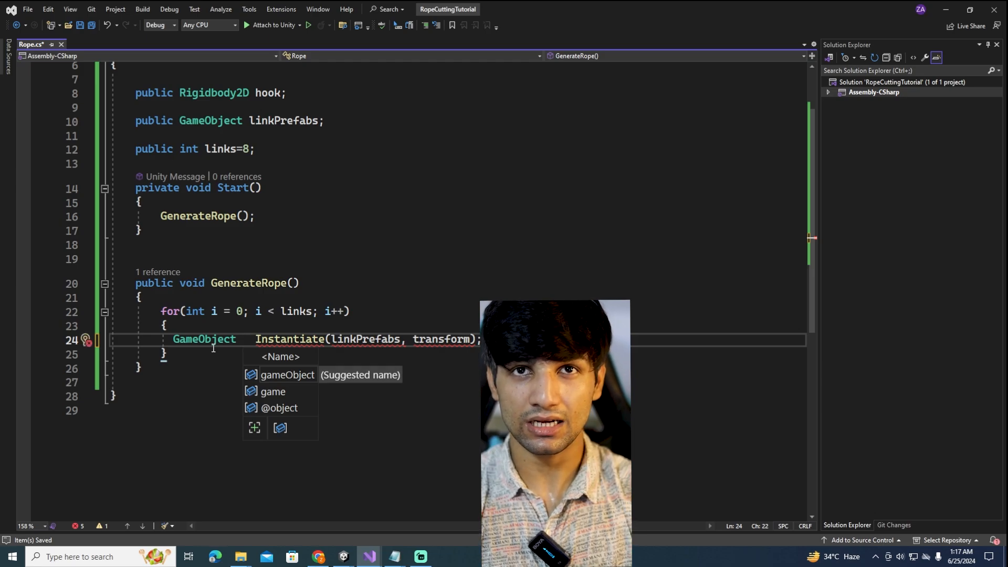
pyautogui.write('link')
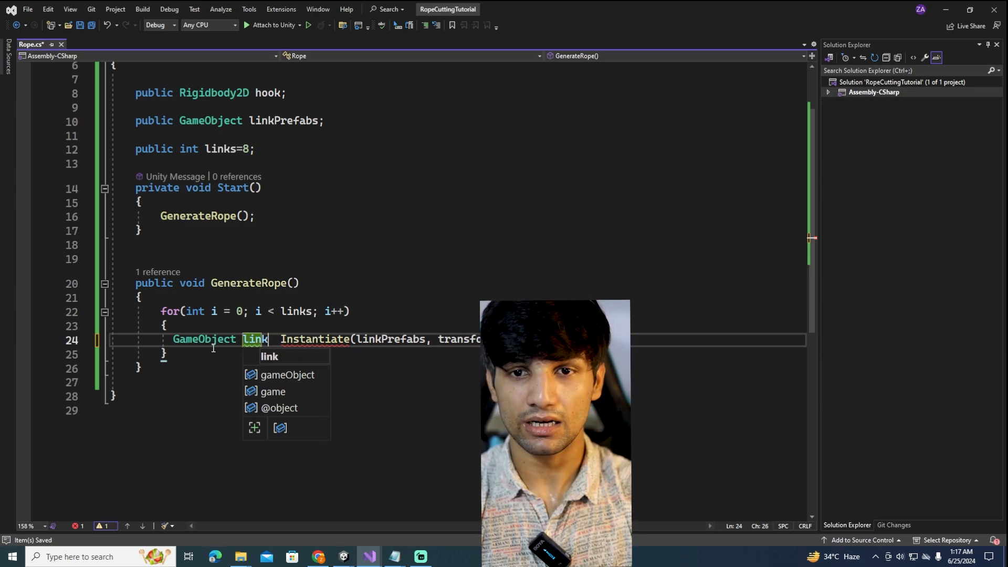
pyautogui.write('=')
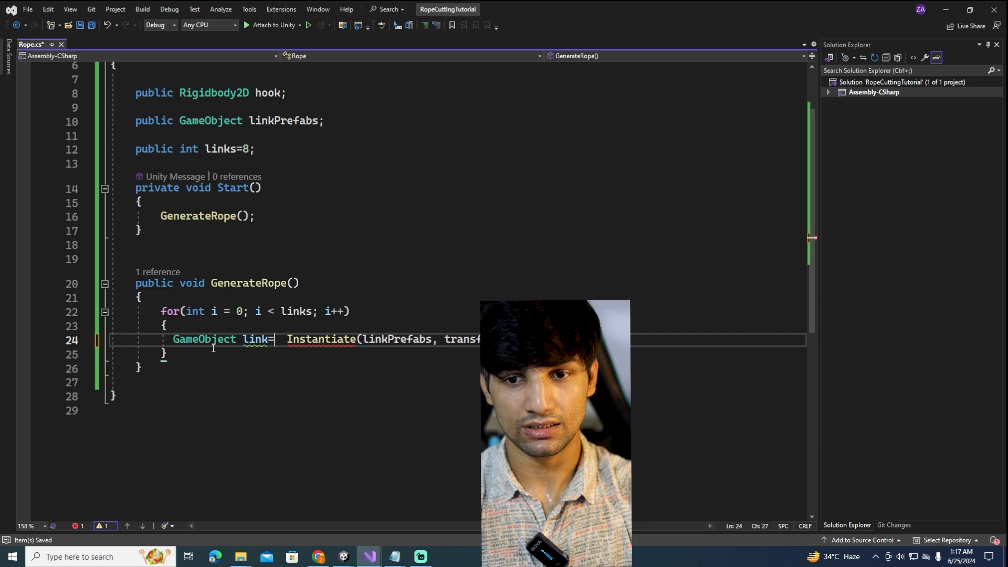
pyautogui.hotkey('ctrl', 's')
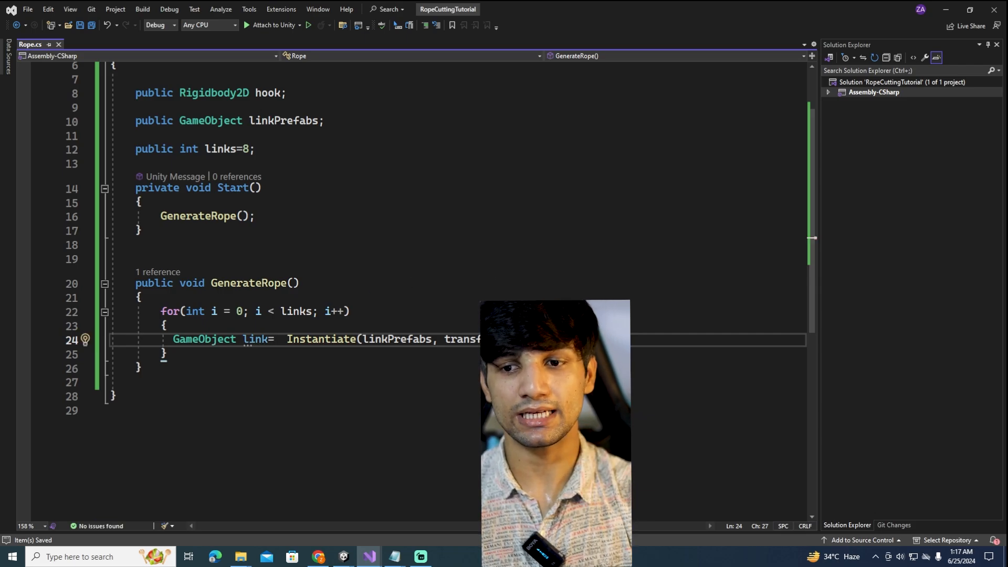
# Step: Add the line "HingeJoint2D joint= link.GetComponent<HingeJoint2D>();" below the link variable in the loop and save the script
pyautogui.press('Return')
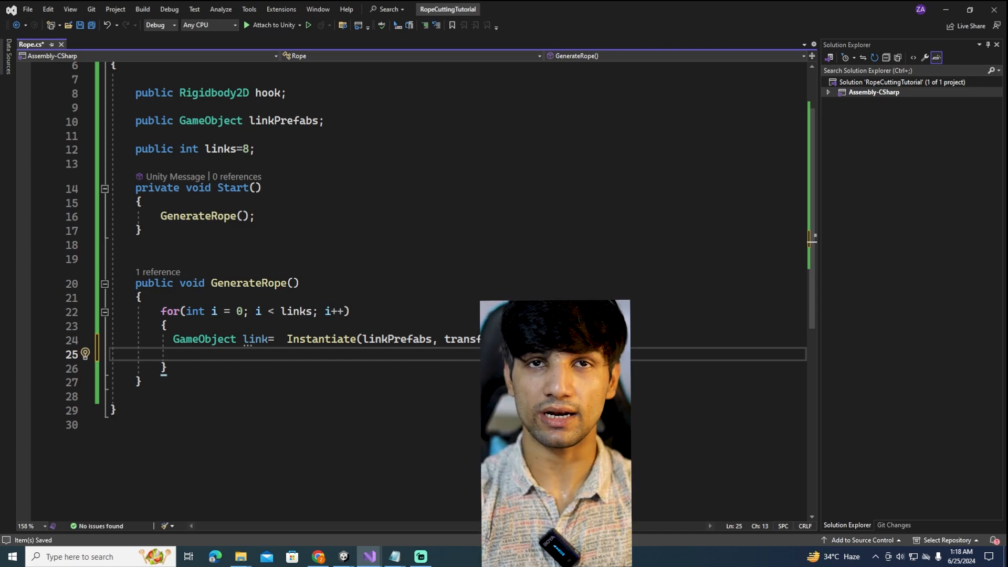
pyautogui.write('Hin')
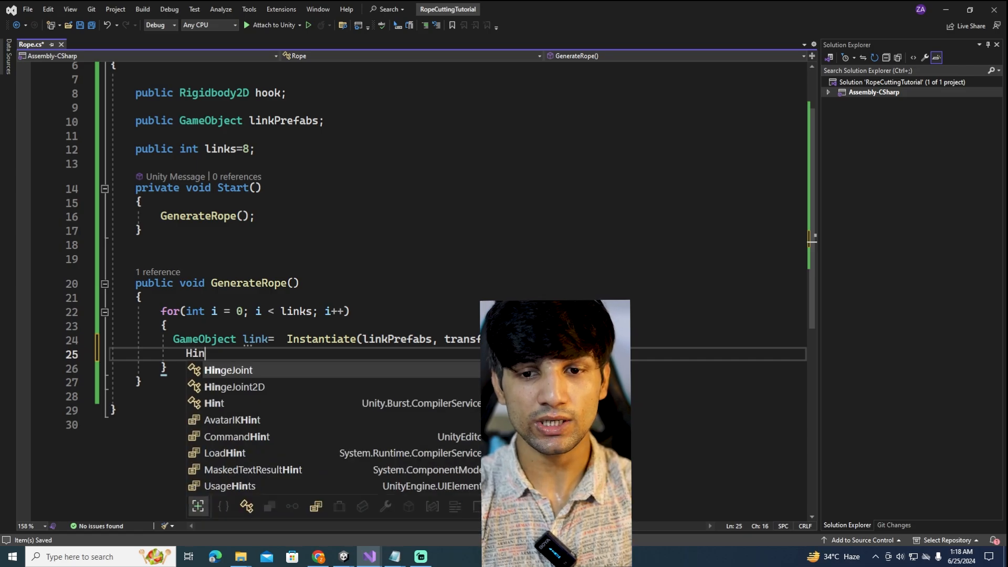
pyautogui.press('Tab')
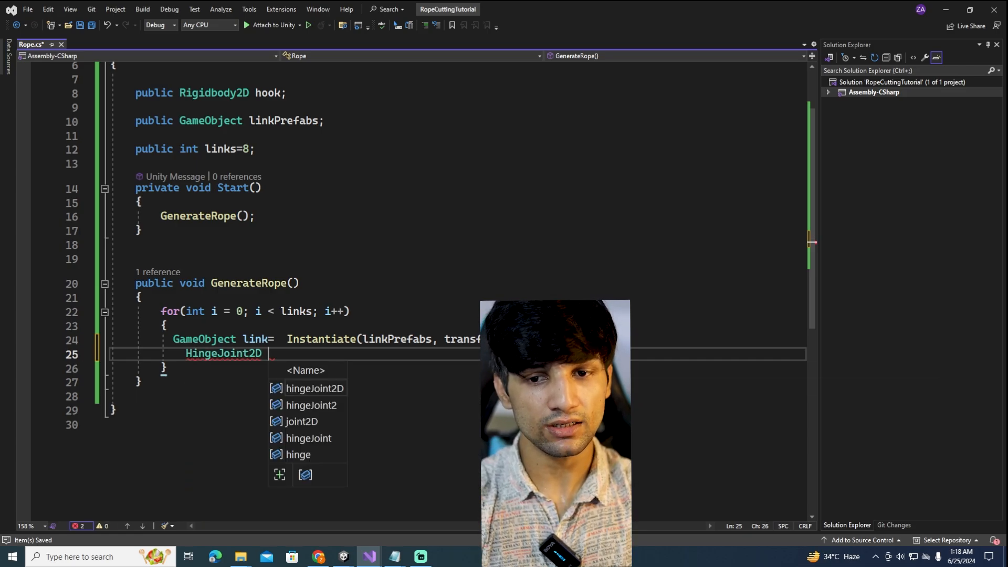
pyautogui.write('joint=')
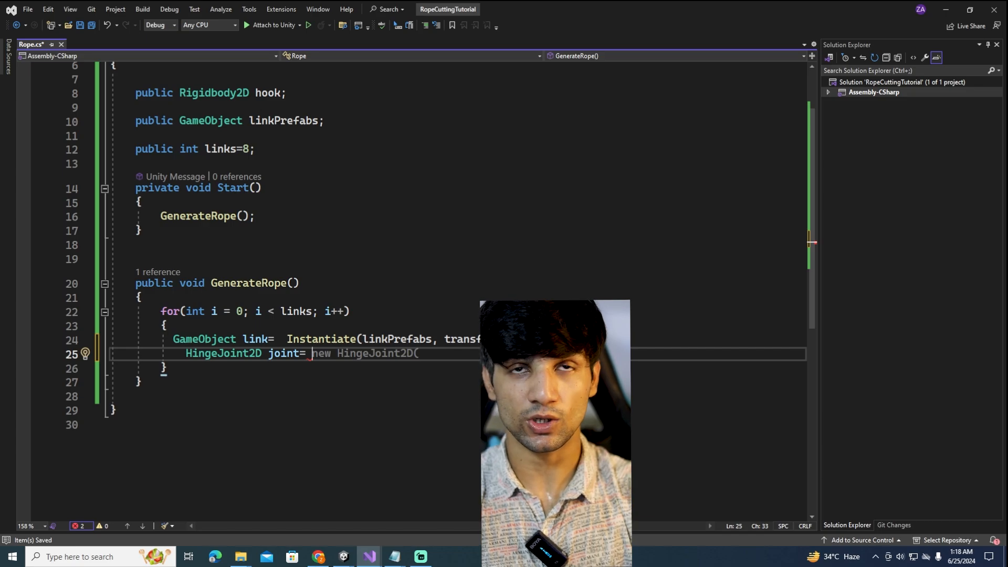
pyautogui.write('link.')
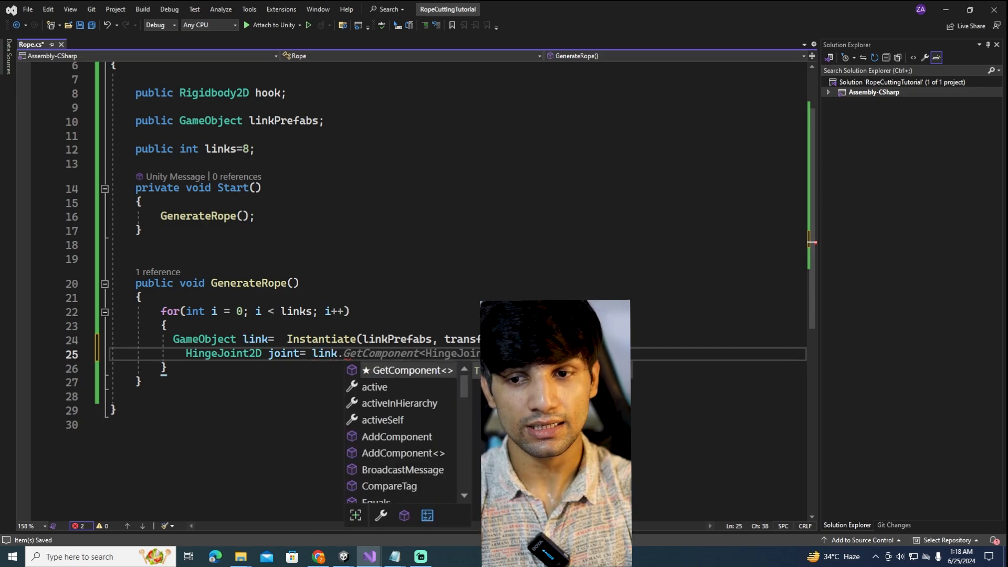
pyautogui.press('Tab')
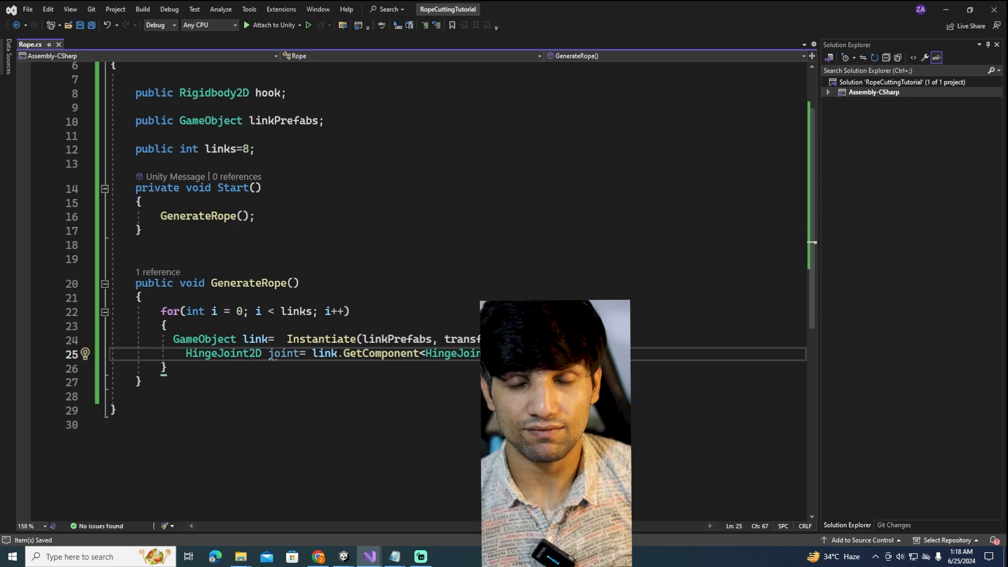
# Step: Align the HingeJoint2D line with the GameObject line above it and add blank lines below it inside the loop
pyautogui.press('Return')
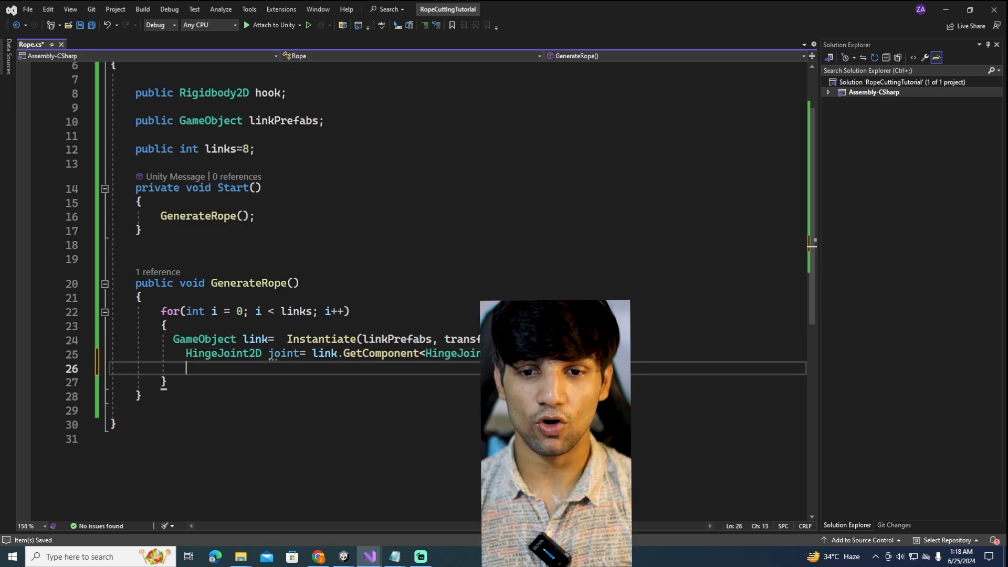
pyautogui.press('Up')
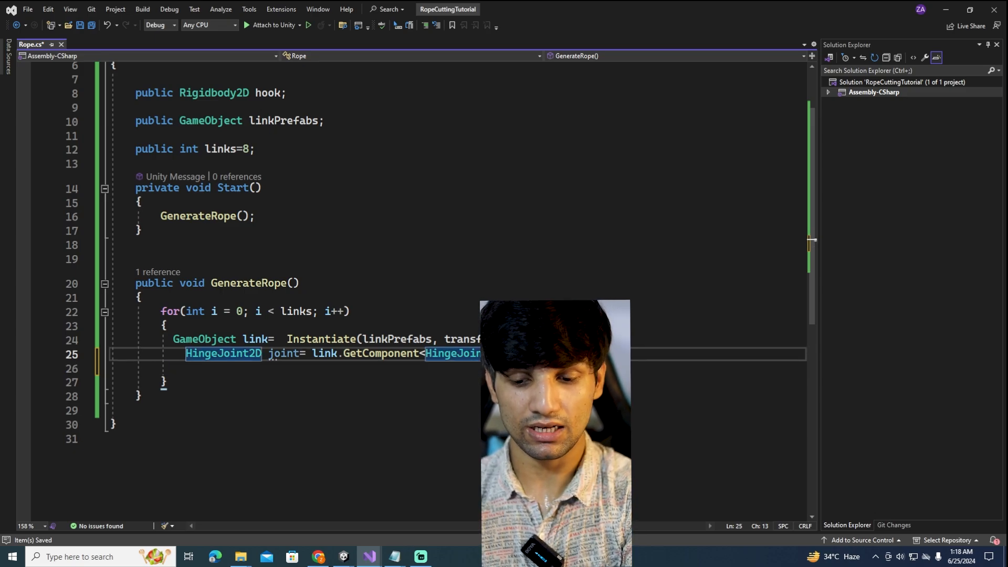
pyautogui.press('BackSpace')
pyautogui.press('BackSpace')
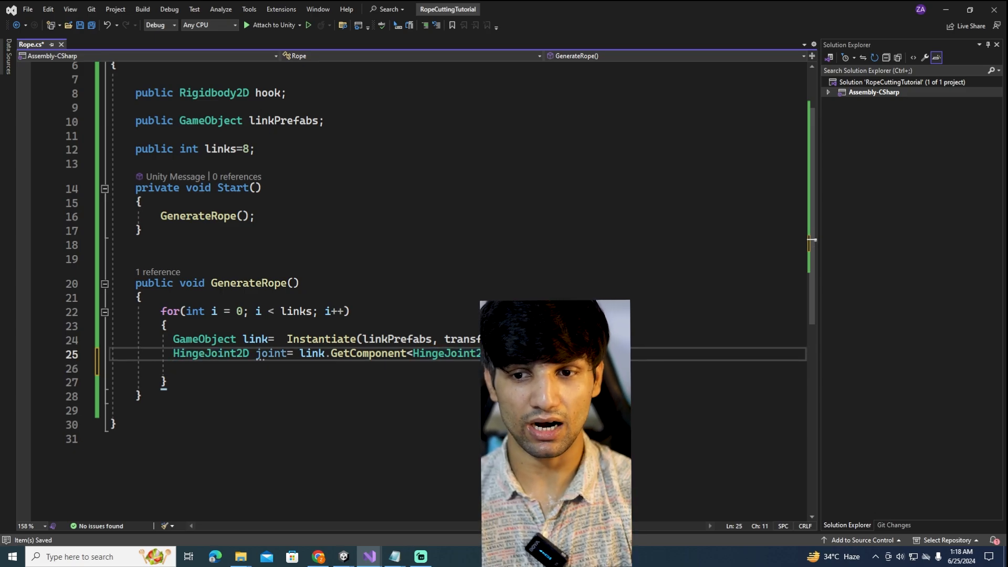
pyautogui.press('End')
pyautogui.press('Return')
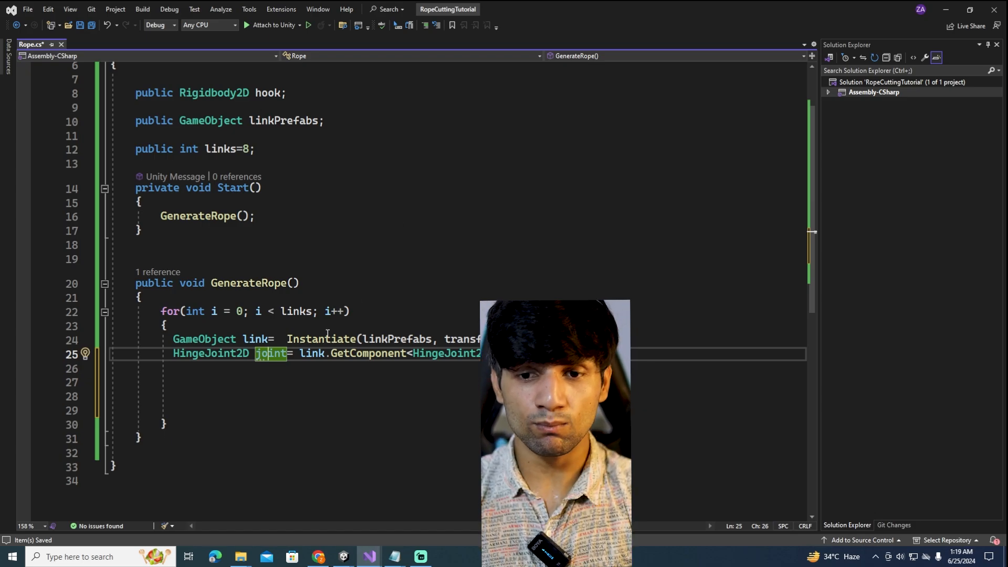
pyautogui.click(287, 353)
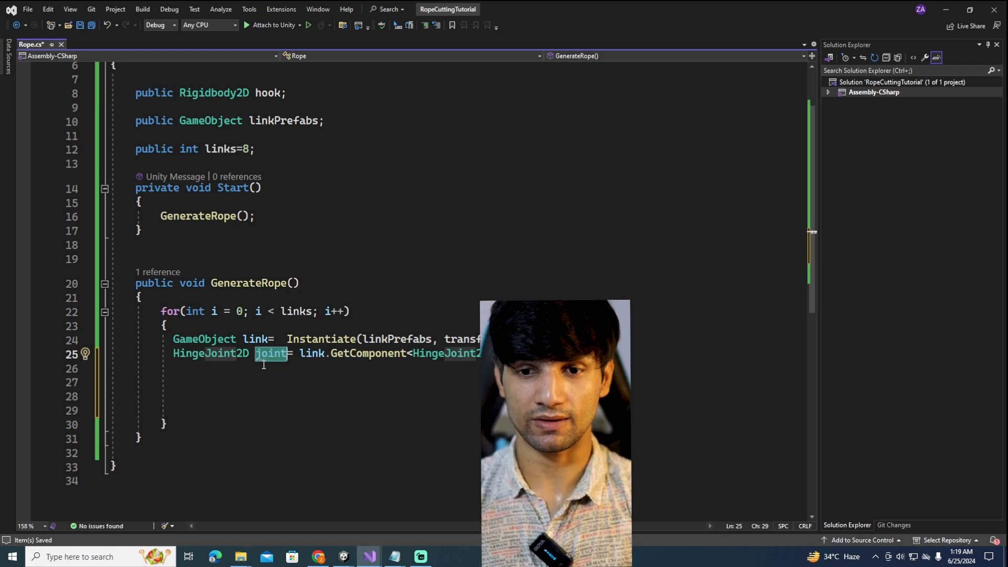
# Step: Switch to Unity, inspect the Connected Rigid Body setting of the Hook object's Hinge Joint 2D, and return to the Rope script
pyautogui.moveTo(275, 355)
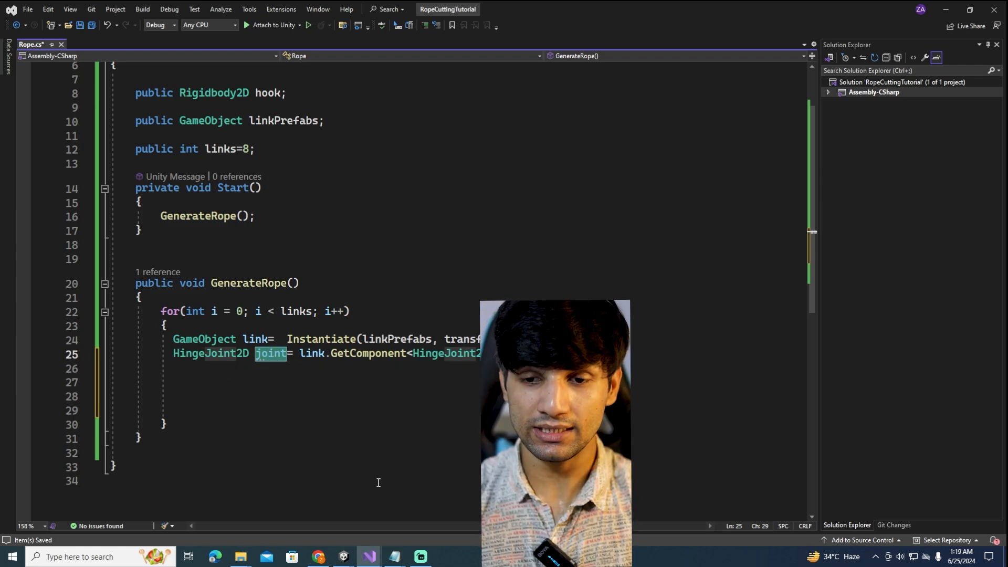
pyautogui.moveTo(344, 556)
pyautogui.click(367, 528)
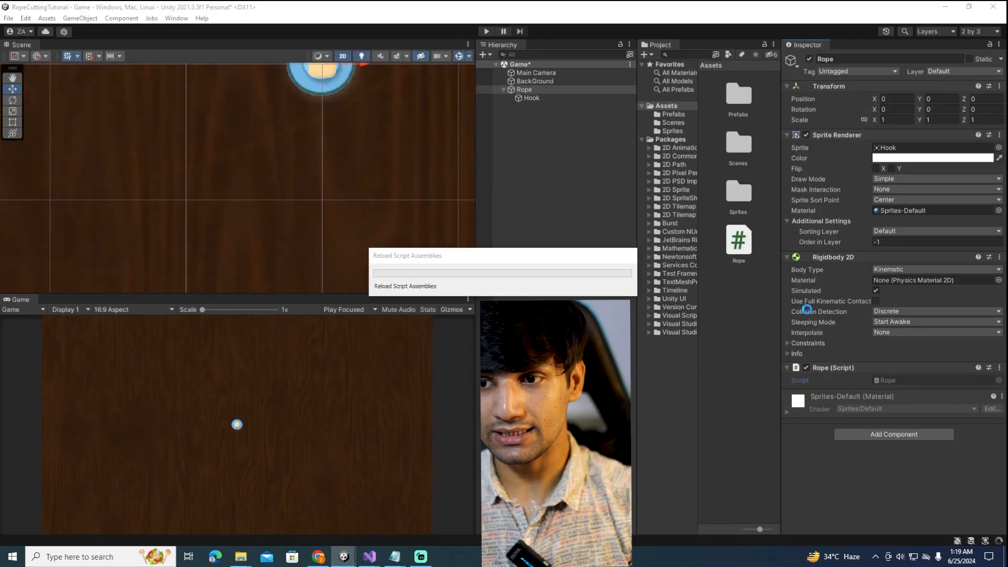
pyautogui.click(532, 99)
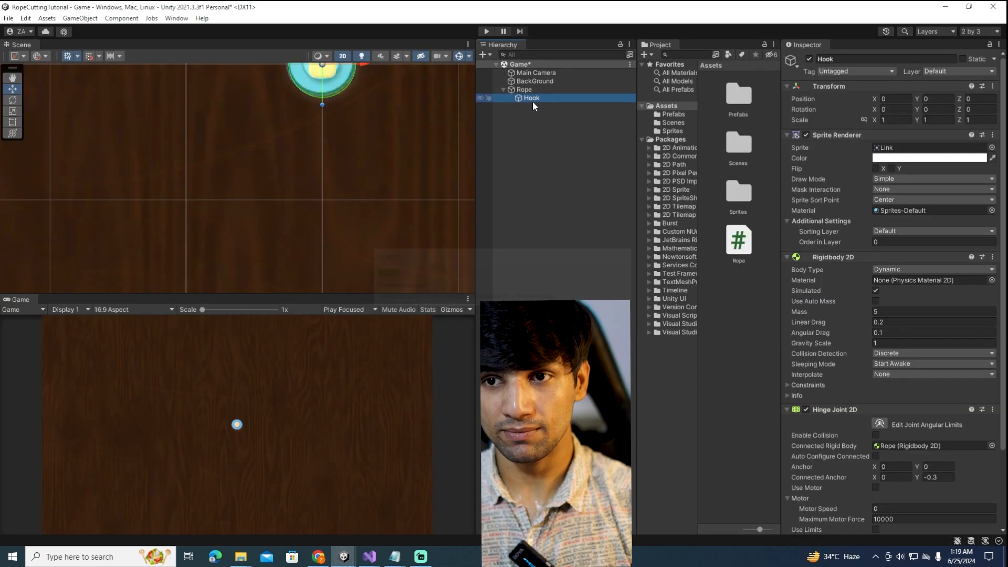
pyautogui.scroll(-4, 837, 412)
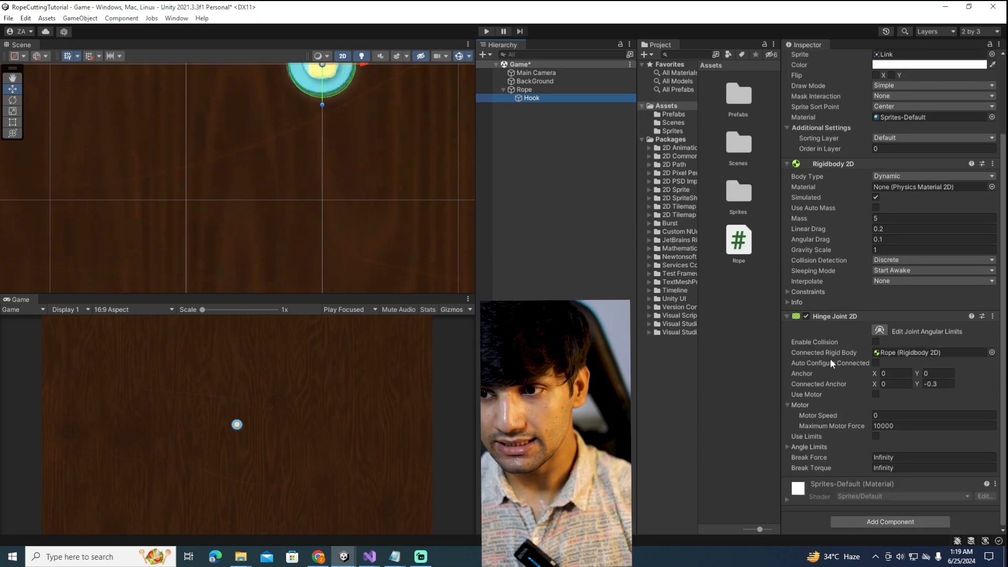
pyautogui.click(883, 353)
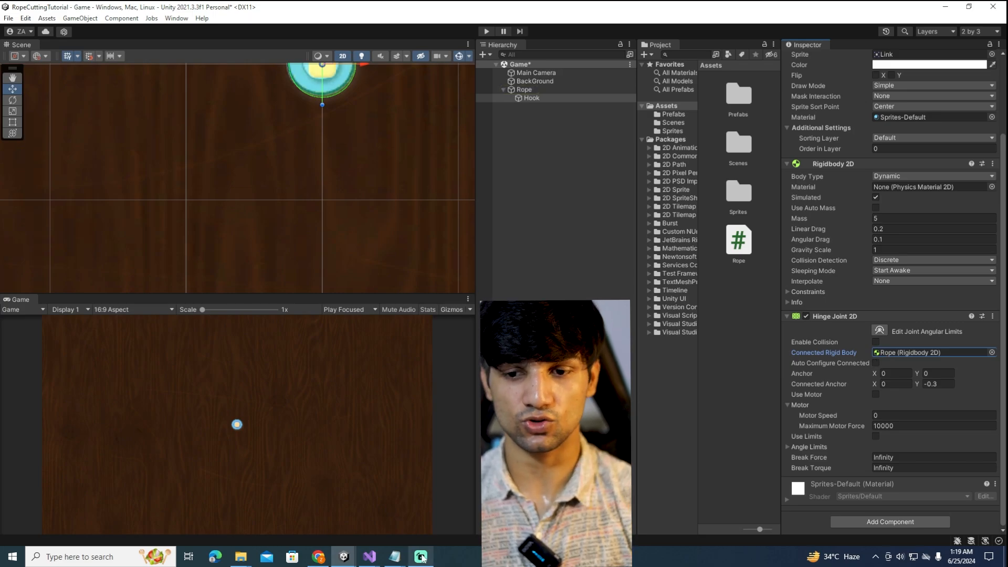
pyautogui.click(423, 525)
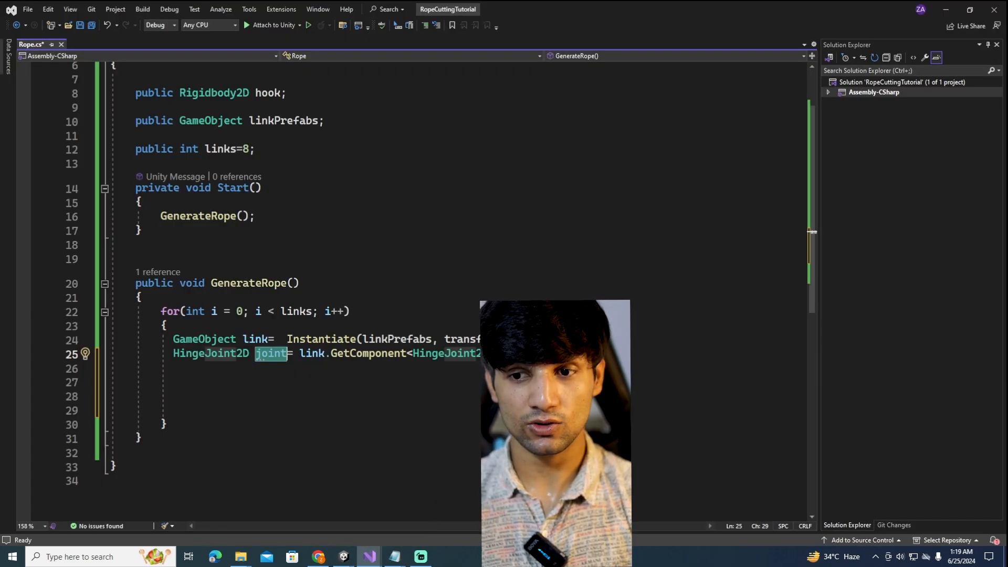
# Step: Begin a new statement with "joint." inside the loop, leaving a blank line below the HingeJoint2D line
pyautogui.press('End')
pyautogui.press('Return')
pyautogui.press('Return')
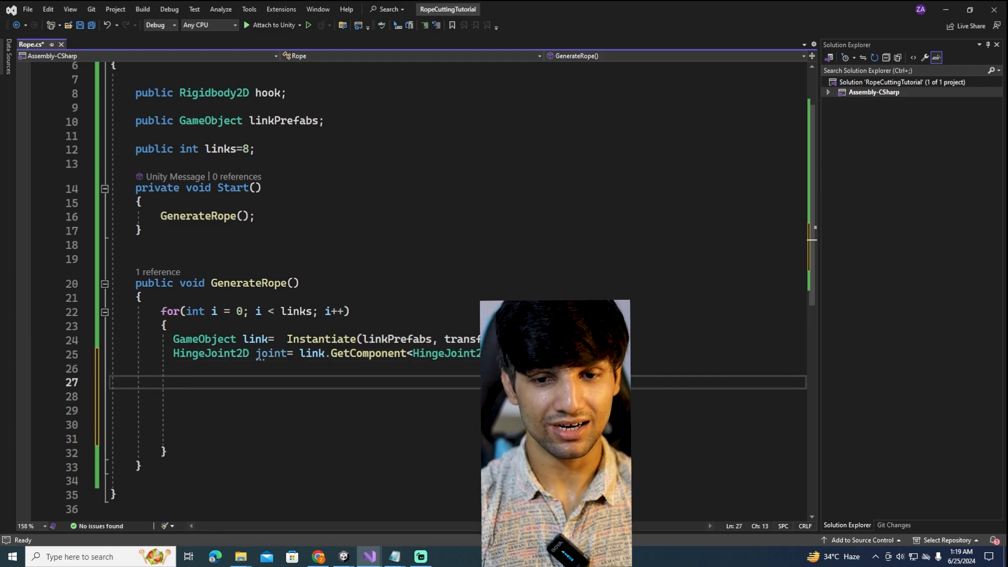
pyautogui.write('joint')
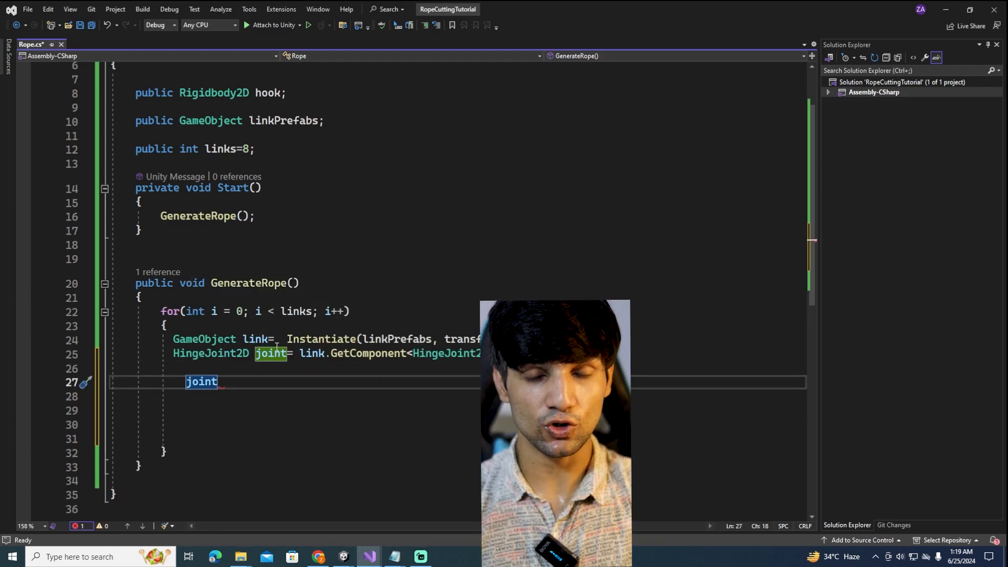
pyautogui.write('.')
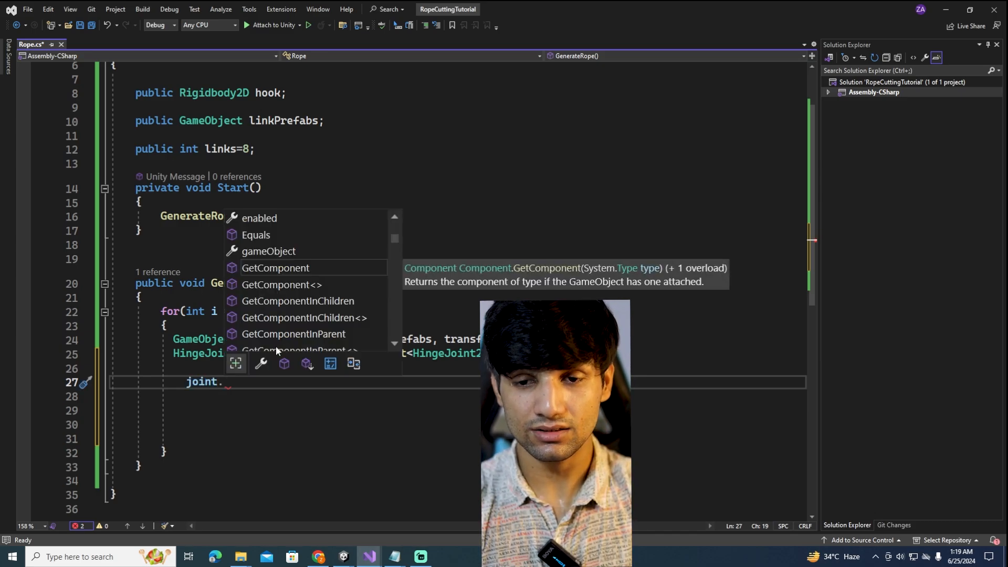
pyautogui.write('g3er')
pyautogui.press('BackSpace')
pyautogui.press('BackSpace')
pyautogui.press('BackSpace')
pyautogui.press('BackSpace')
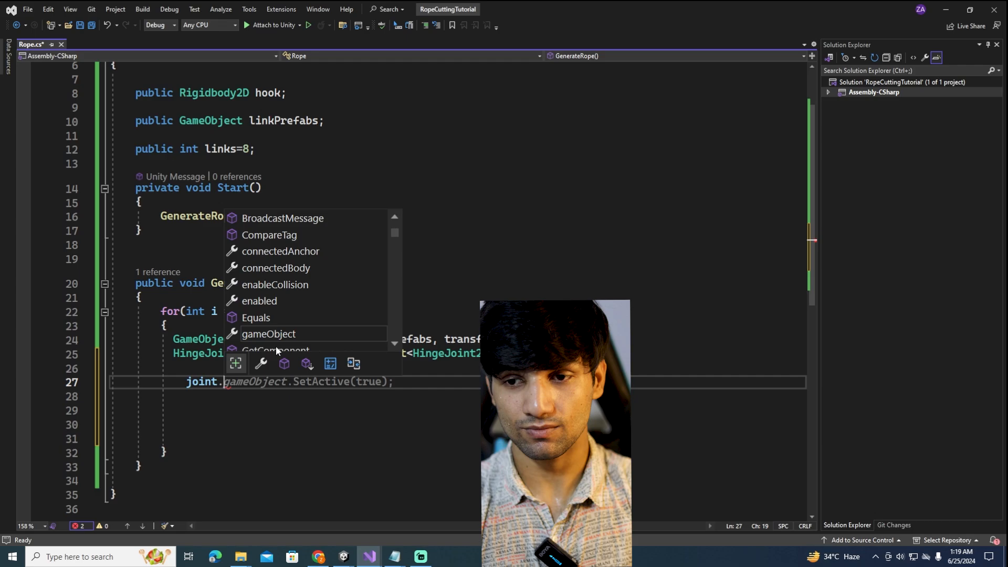
# Step: Check the hinge joint's connected body property in Unity, and extend the script's new statement to "joint.connectedBody="
pyautogui.hotkey('alt', 'Tab')
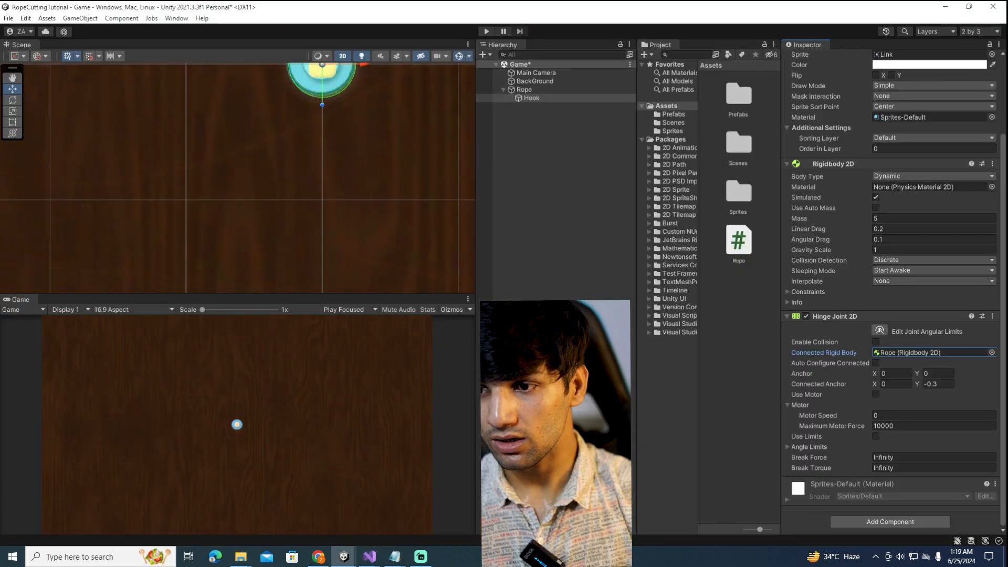
pyautogui.hotkey('alt', 'Tab')
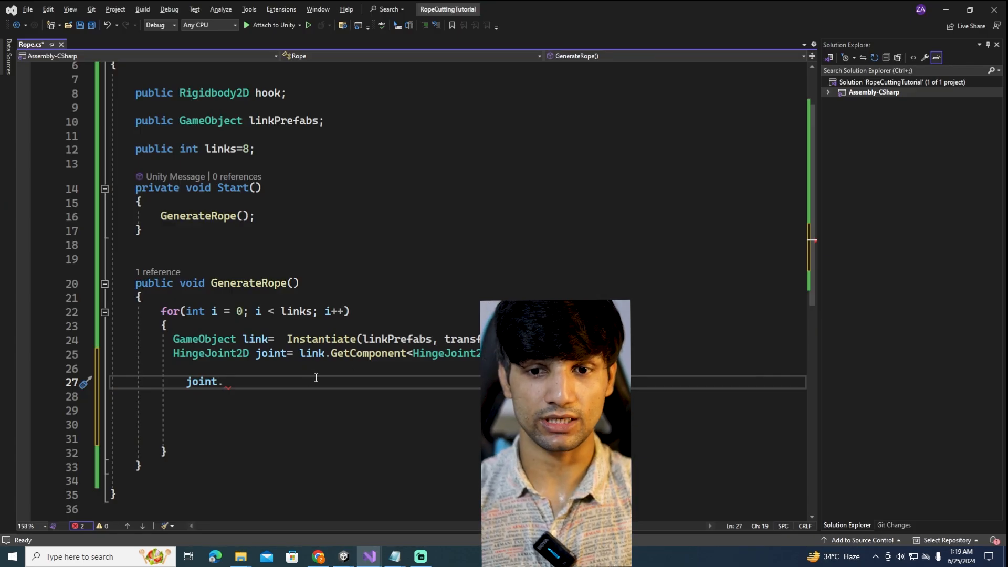
pyautogui.hotkey('alt', 'Tab')
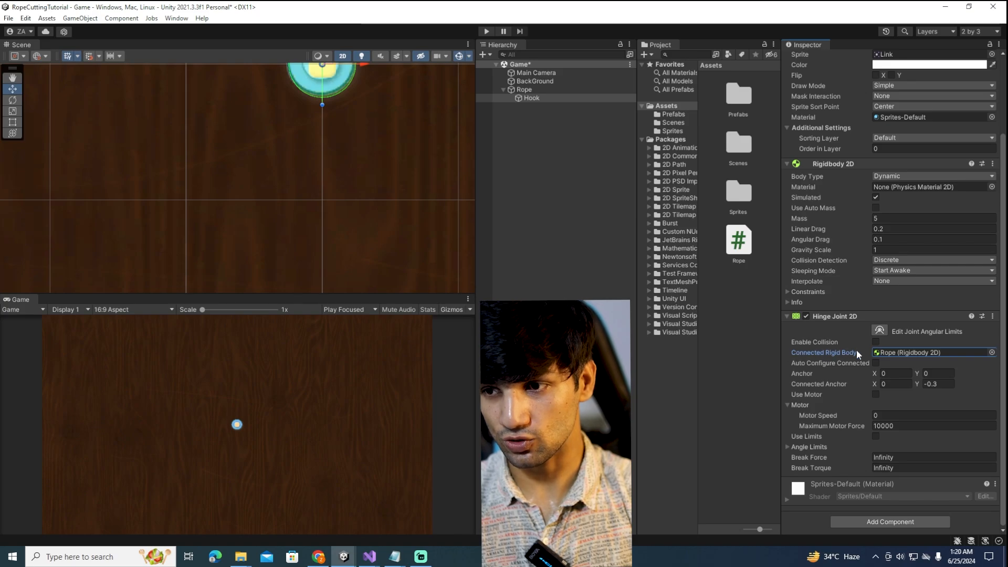
pyautogui.hotkey('alt', 'Tab')
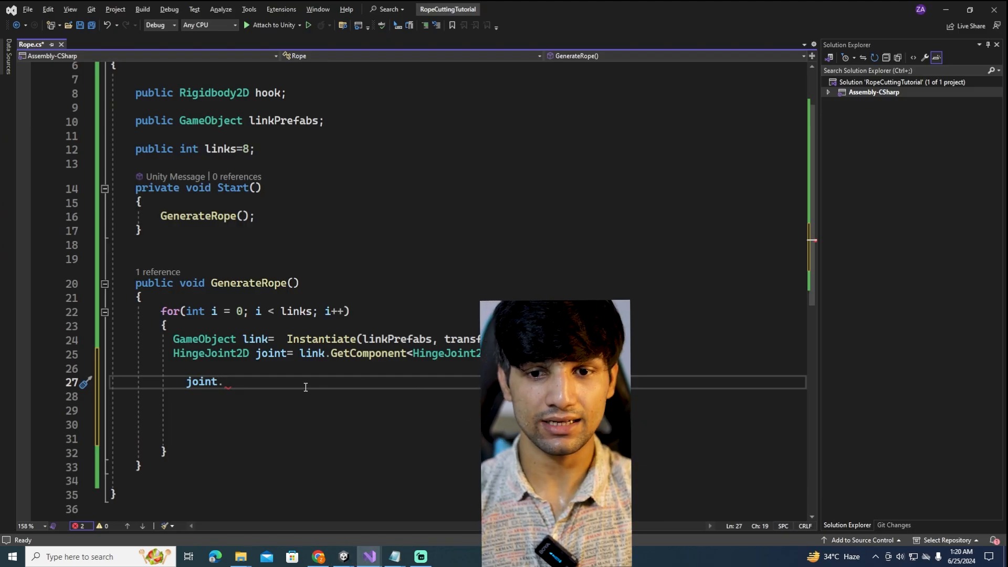
pyautogui.write('conec')
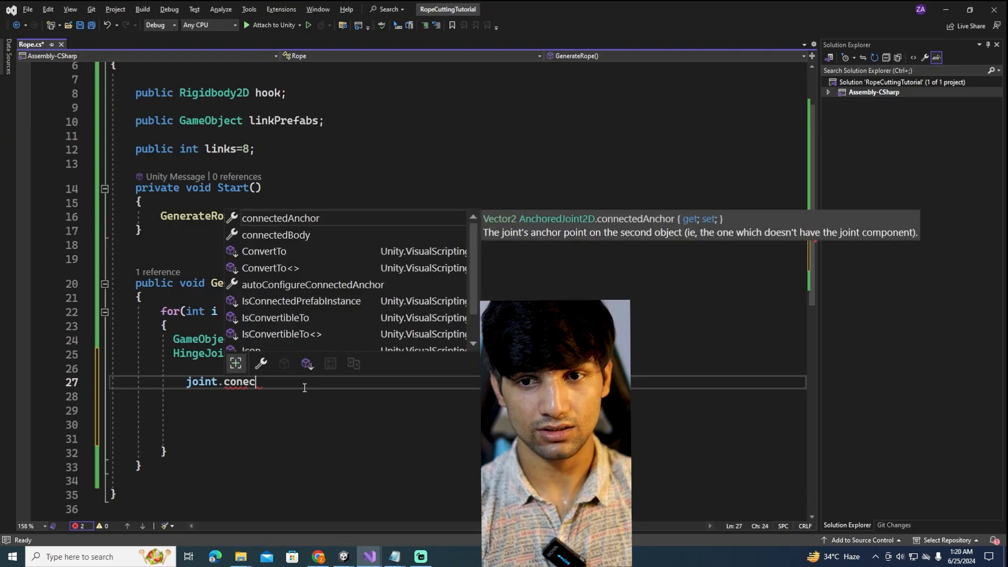
pyautogui.press('Down')
pyautogui.press('Tab')
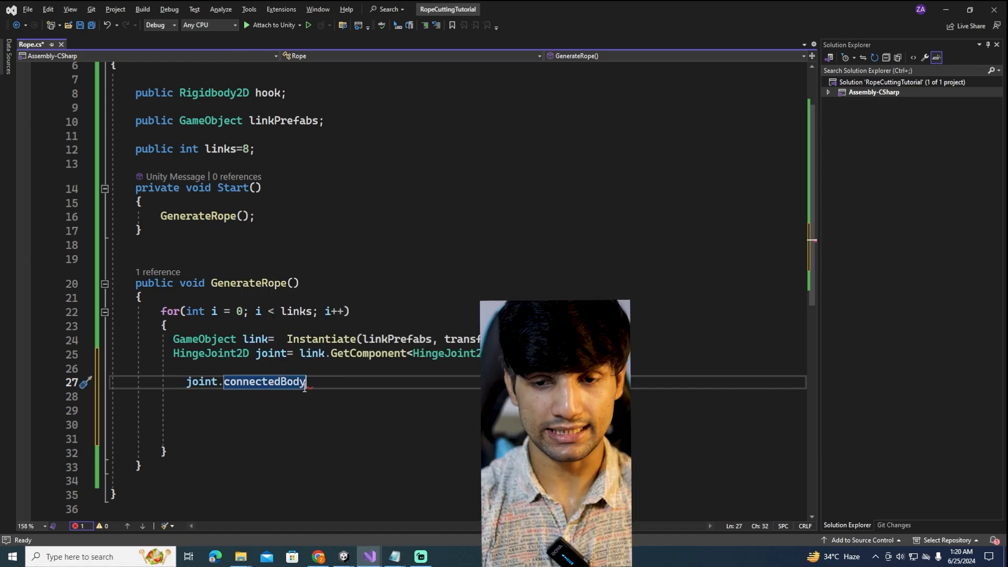
pyautogui.write('=')
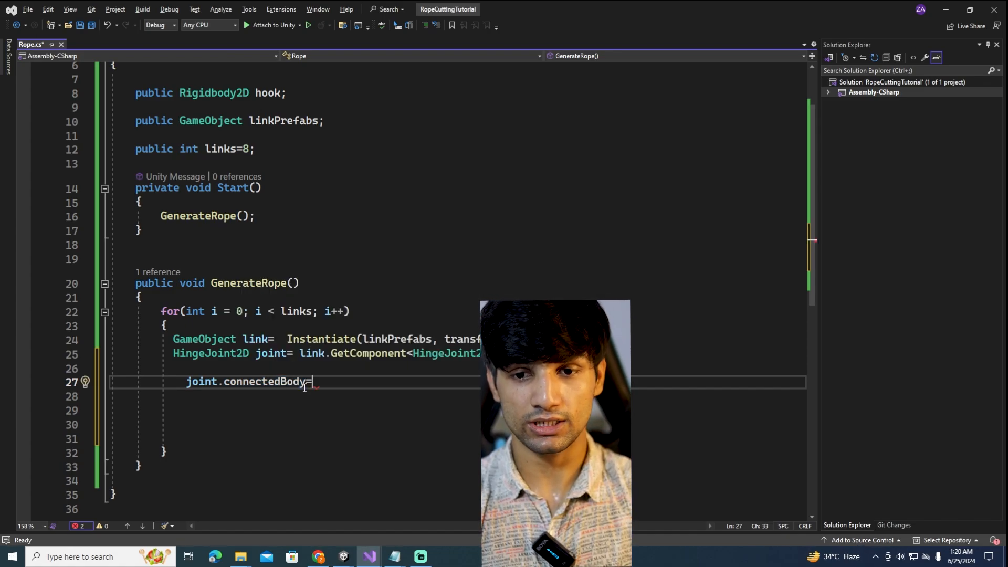
pyautogui.press('BackSpace')
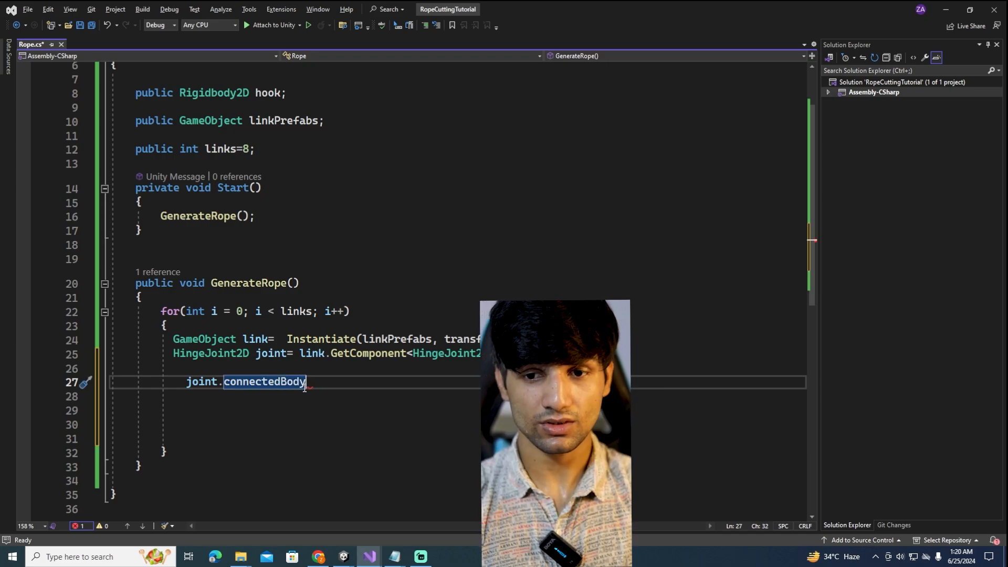
pyautogui.write('=')
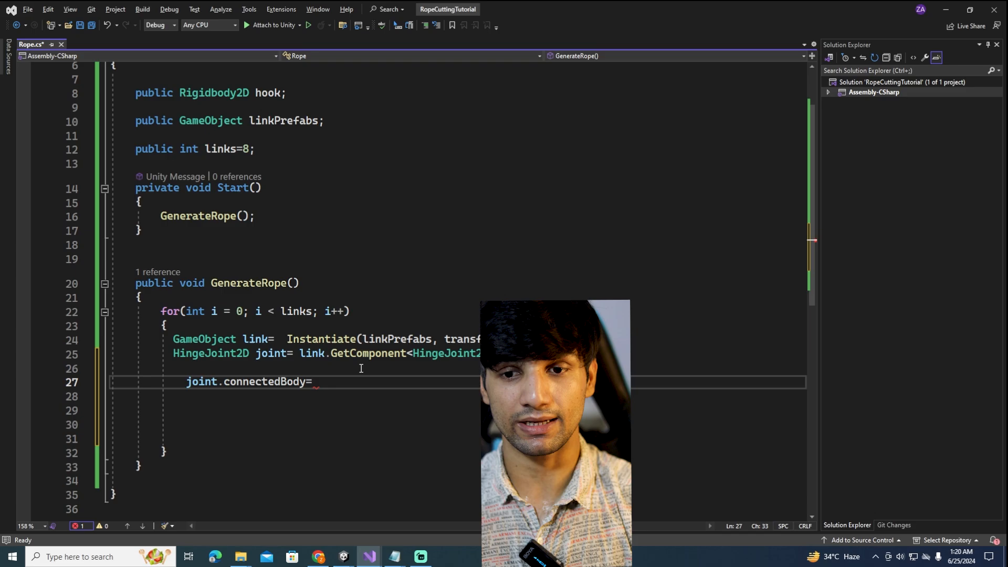
# Step: Add the comment "//2-1 3-2 4-3" above the hook field at the start of the Rope class, illustrating the link connection order
pyautogui.scroll(2, 338, 222)
pyautogui.click(274, 178)
pyautogui.doubleClick(274, 178)
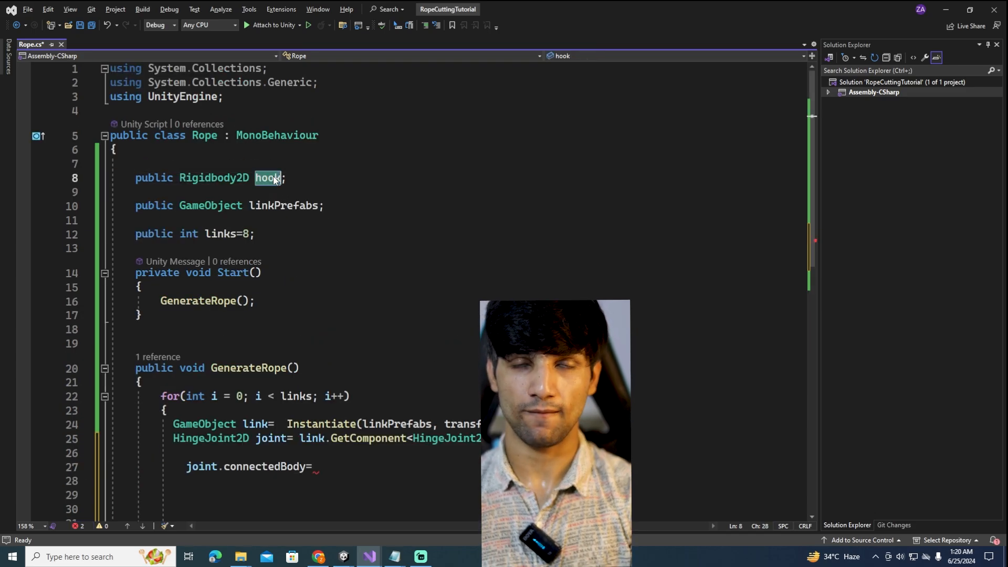
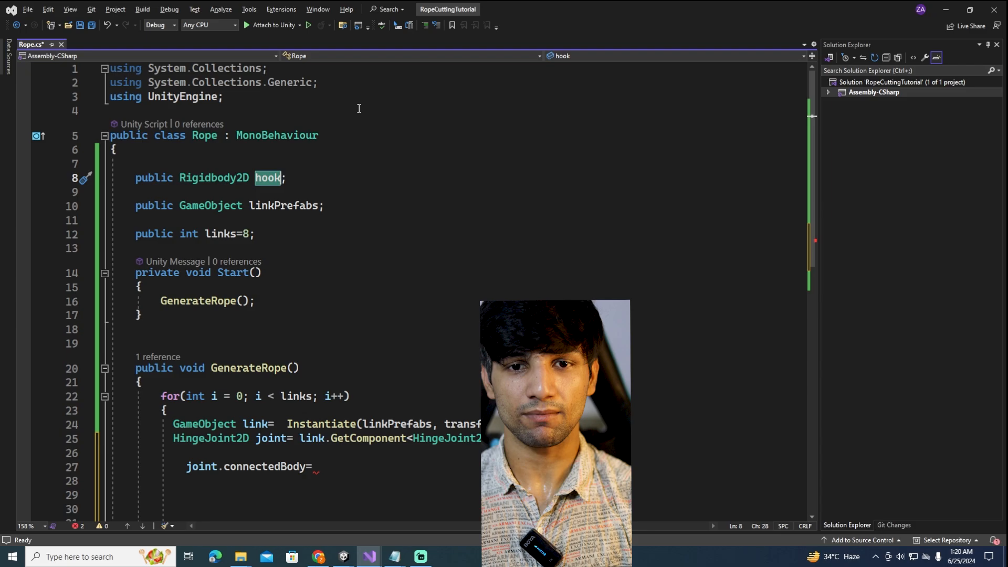
pyautogui.click(151, 145)
pyautogui.press('Return')
pyautogui.press('Return')
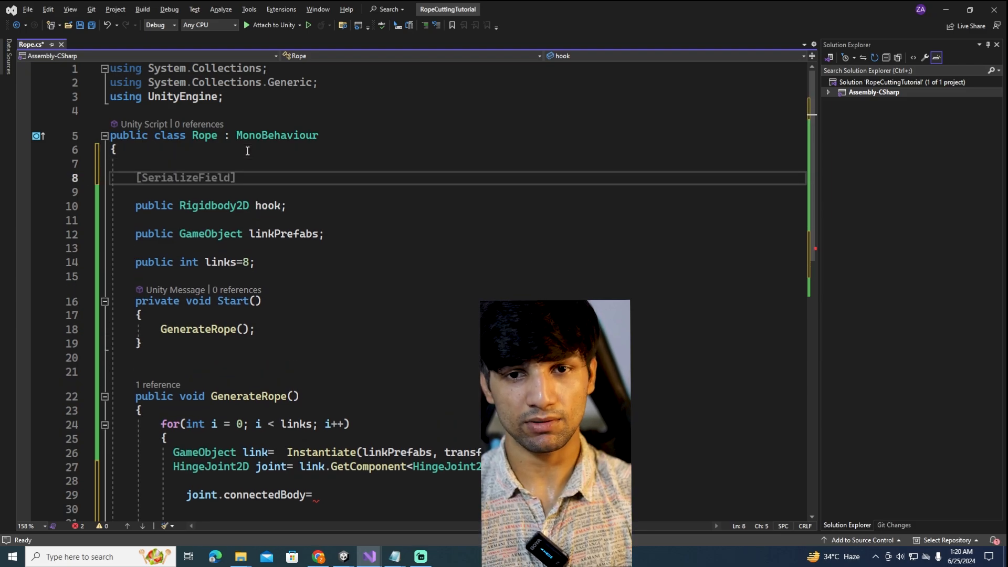
pyautogui.write('//1')
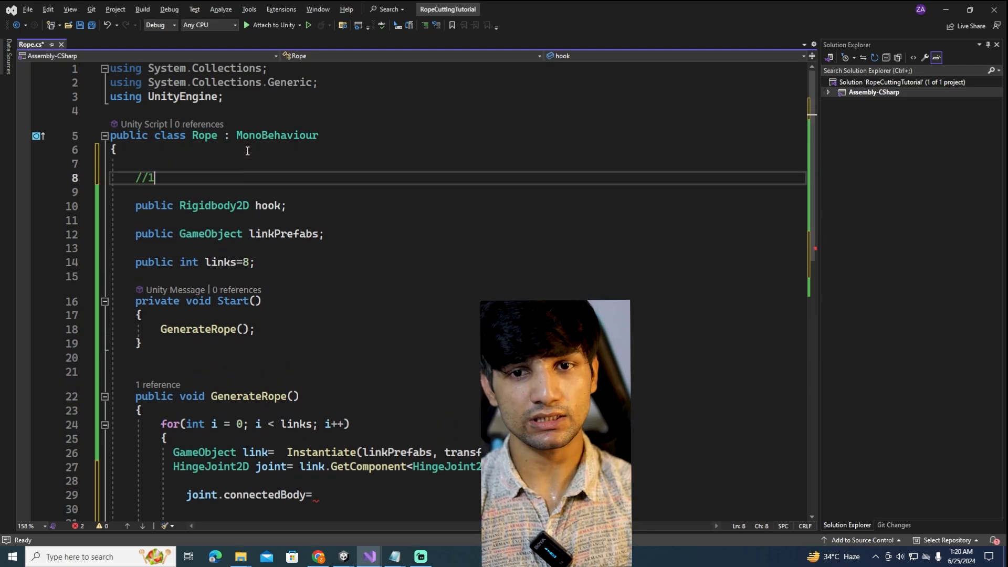
pyautogui.write('-')
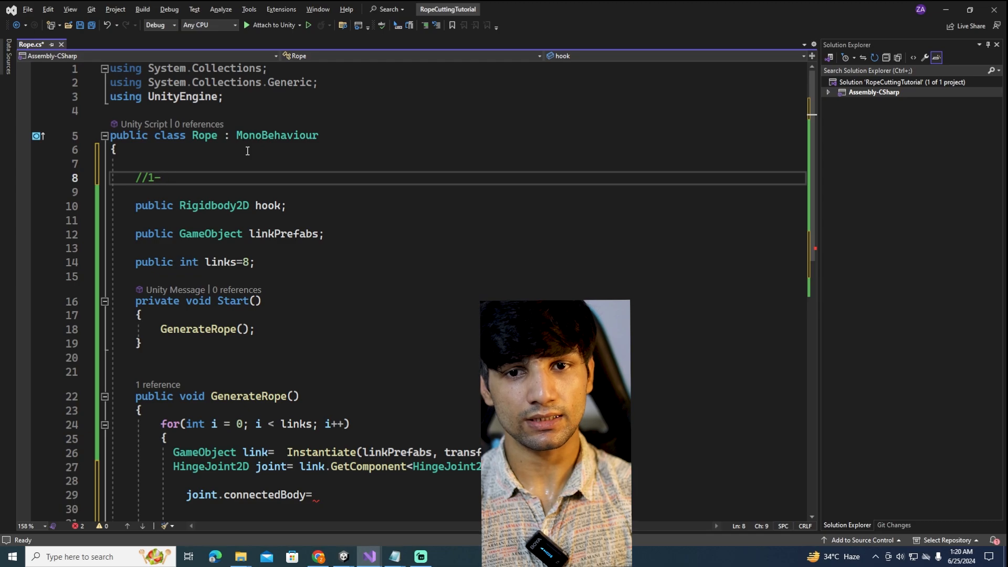
pyautogui.press('BackSpace')
pyautogui.press('BackSpace')
pyautogui.write('2-')
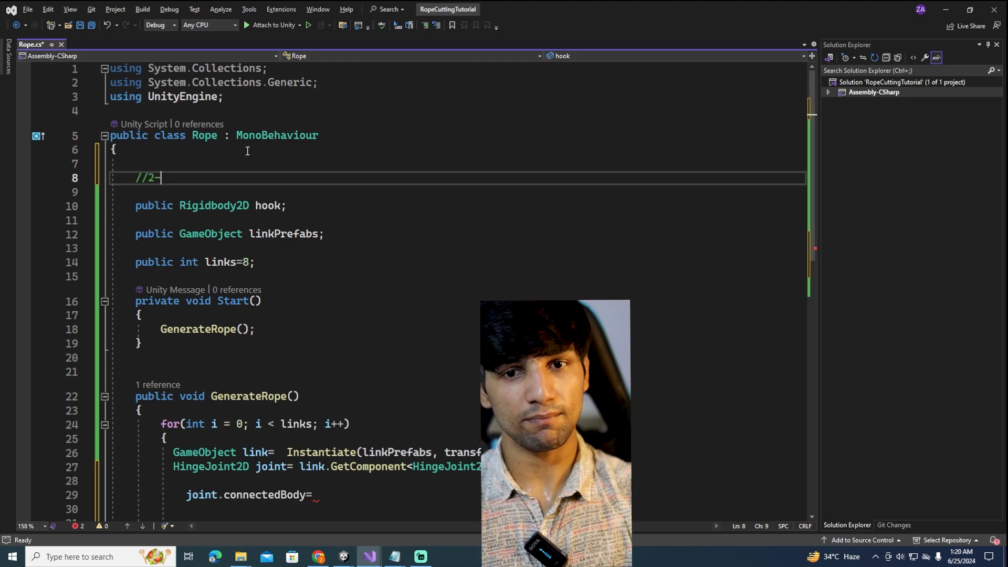
pyautogui.write('1    ')
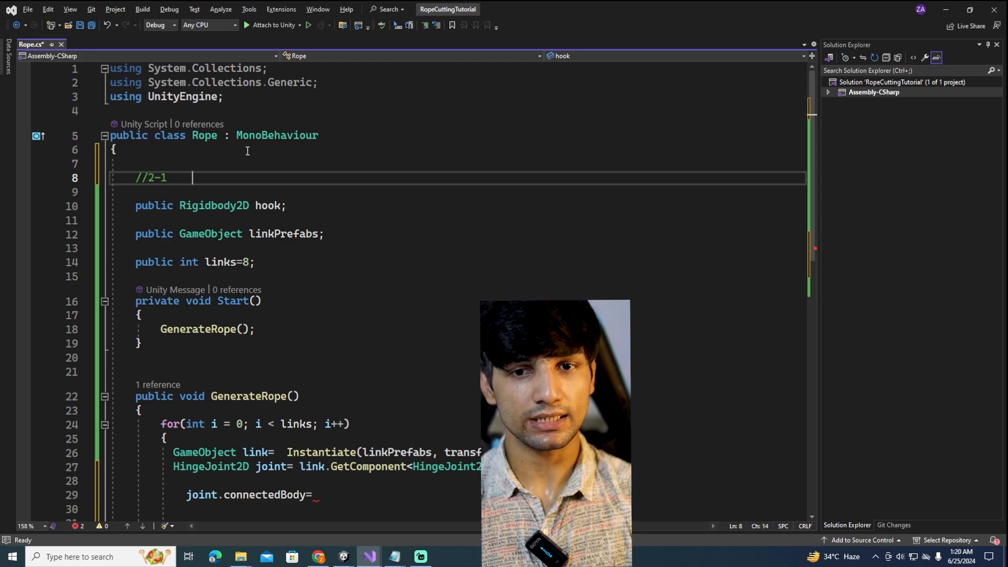
pyautogui.write('3-2 ')
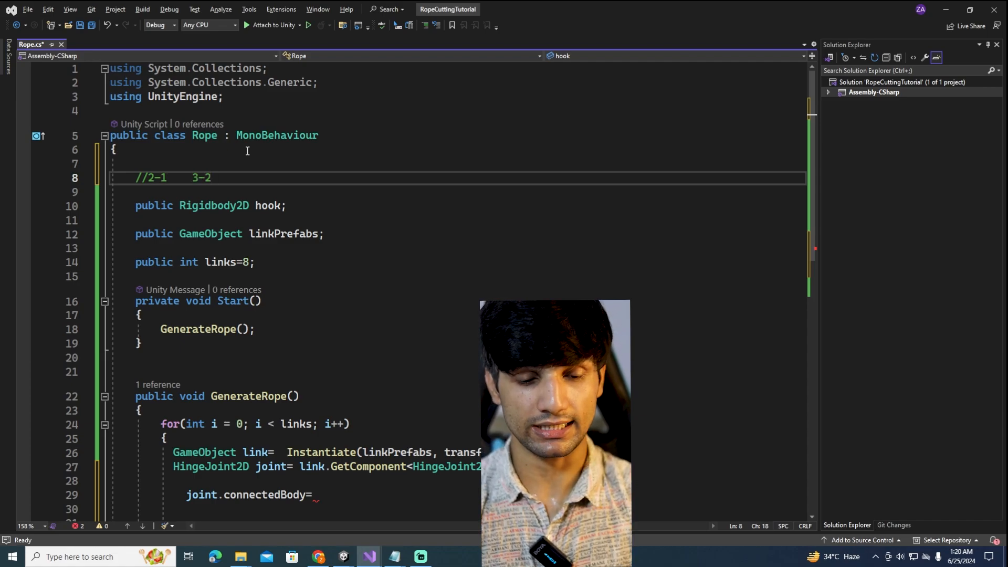
pyautogui.write('4-3')
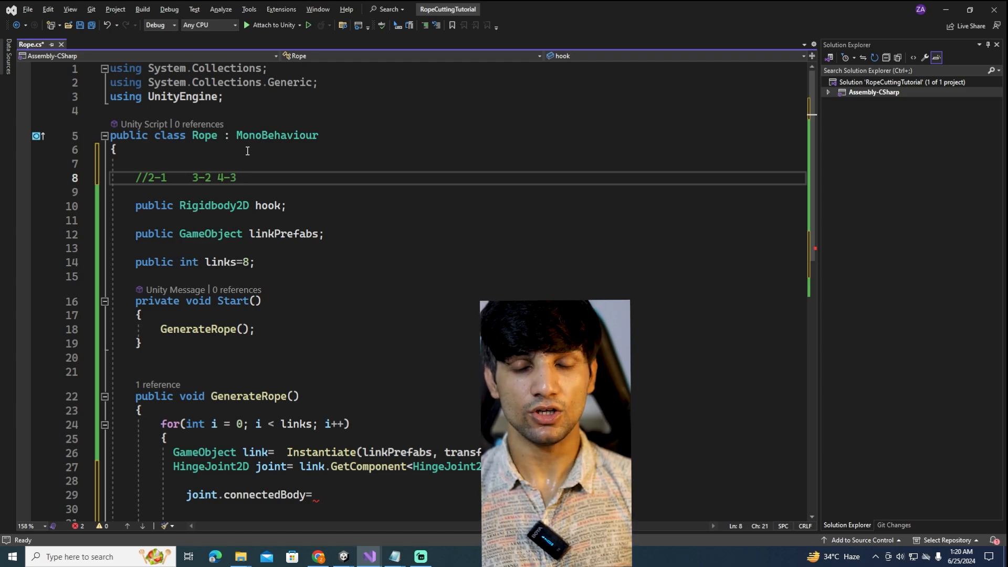
pyautogui.doubleClick(152, 177)
pyautogui.doubleClick(219, 177)
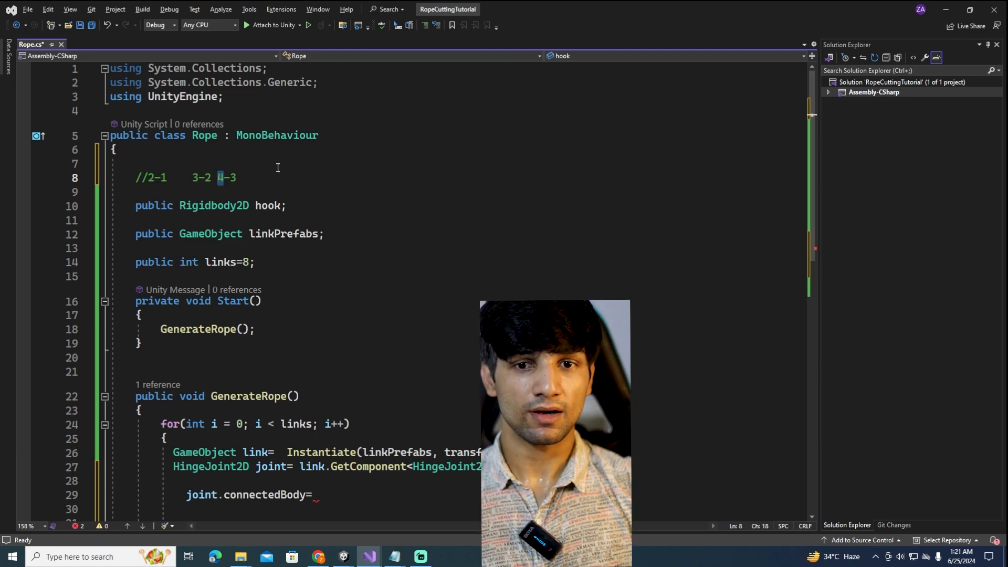
pyautogui.doubleClick(152, 178)
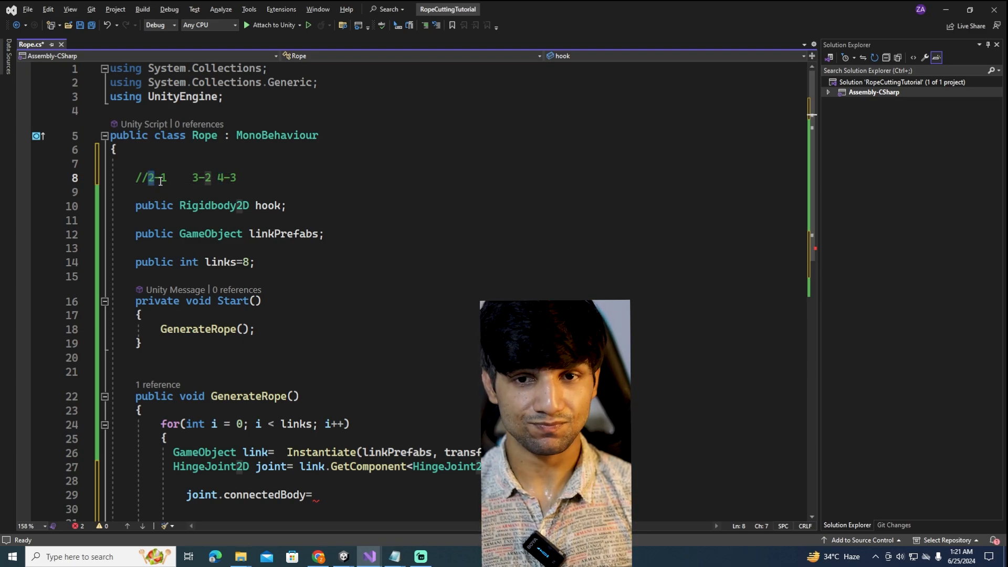
pyautogui.click(206, 177)
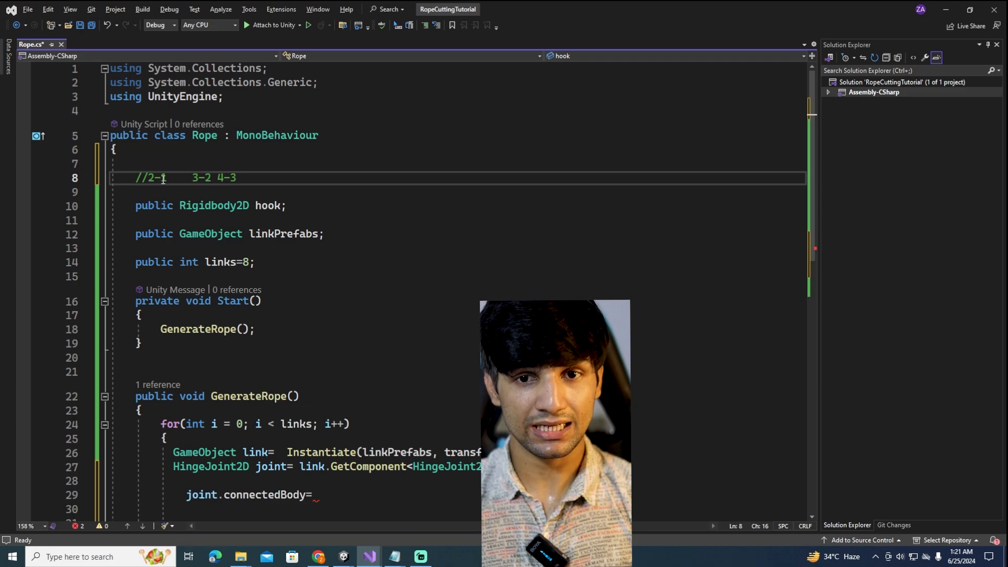
pyautogui.click(231, 178)
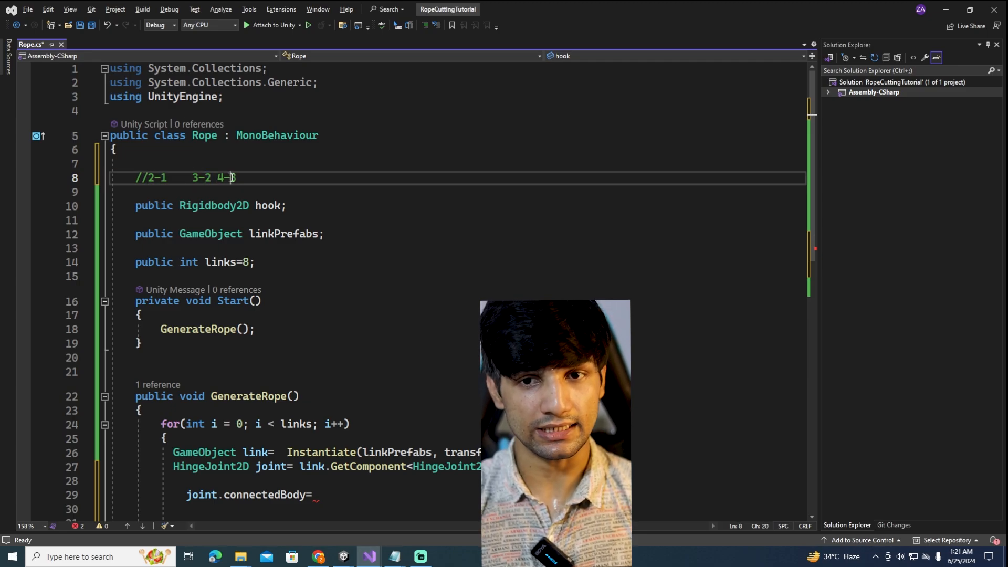
pyautogui.doubleClick(235, 177)
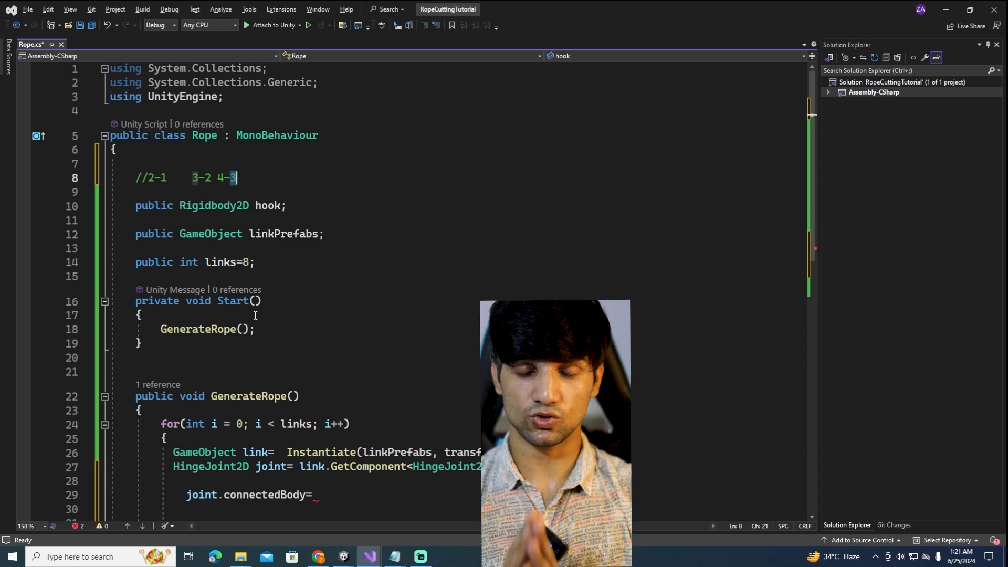
# Step: Begin a Rigidbody2D variable declaration with the name start "prev" on a new line above the for loop in GenerateRope
pyautogui.scroll(-3, 256, 316)
pyautogui.click(197, 288)
pyautogui.press('Return')
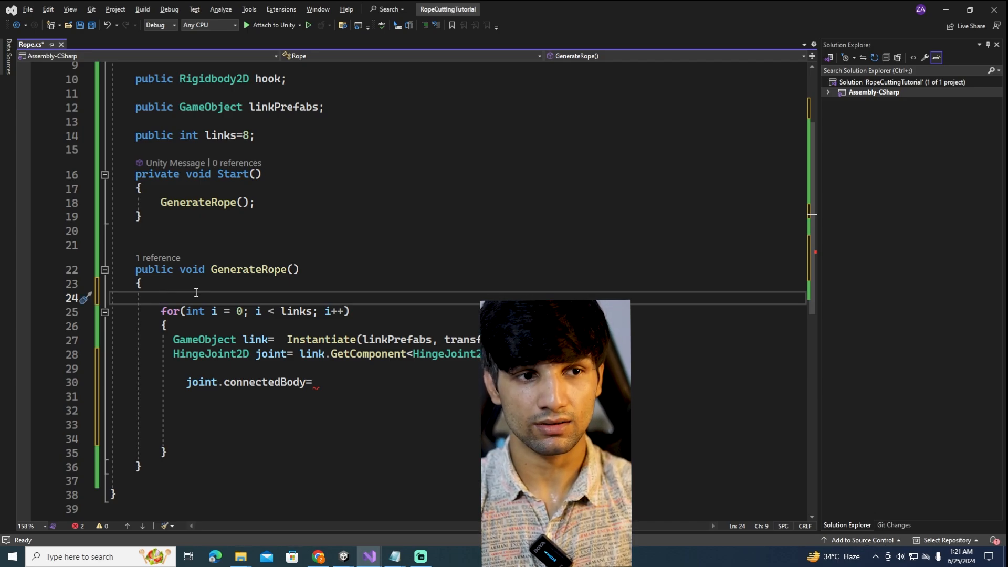
pyautogui.write('Rigidbody2D')
pyautogui.press('Down')
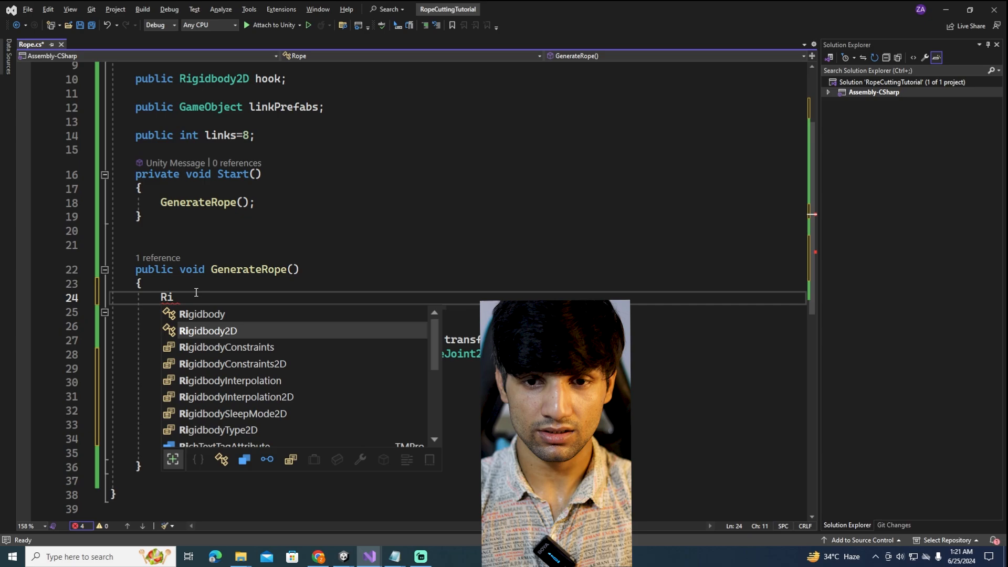
pyautogui.press('Return')
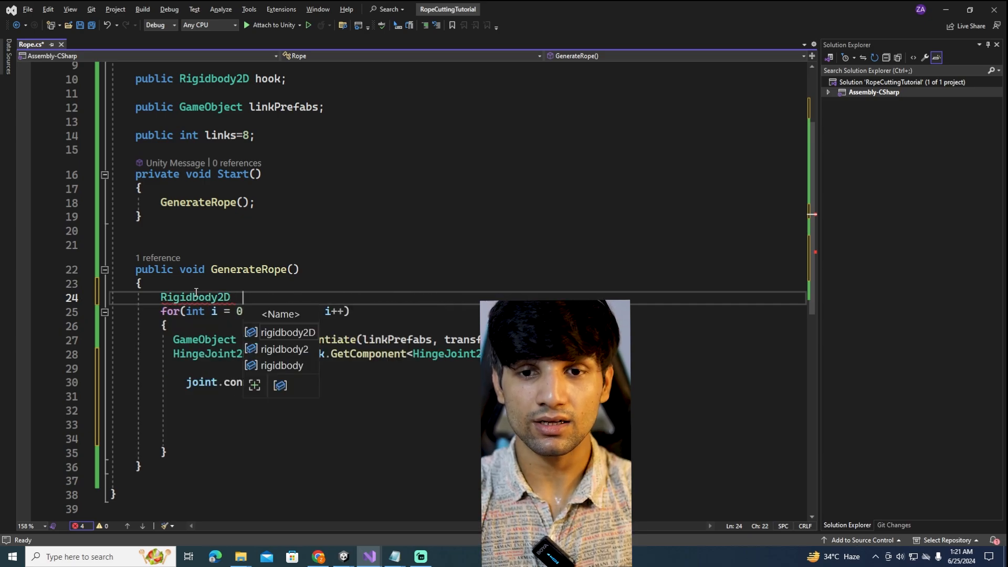
pyautogui.write('prev')
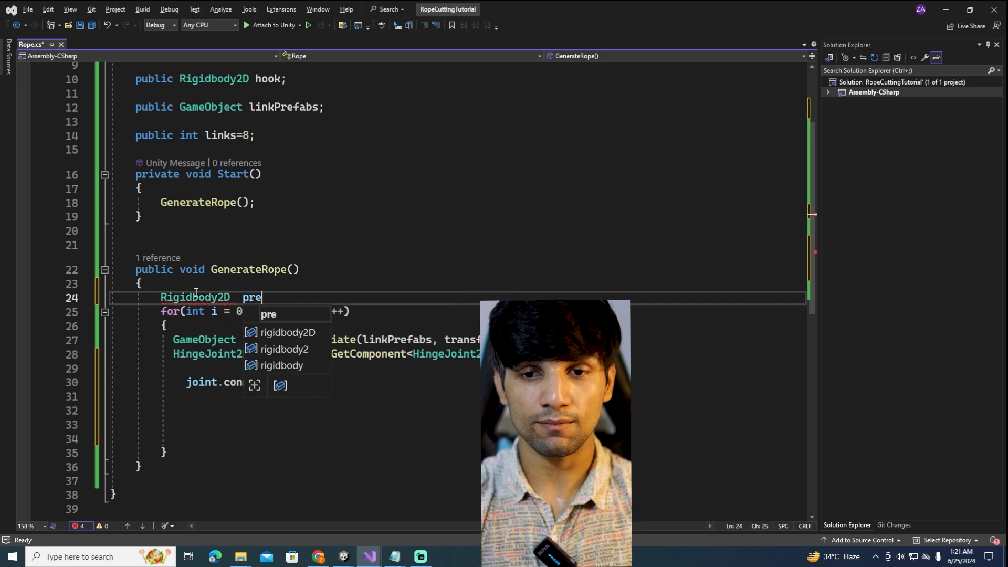
pyautogui.write('RB')
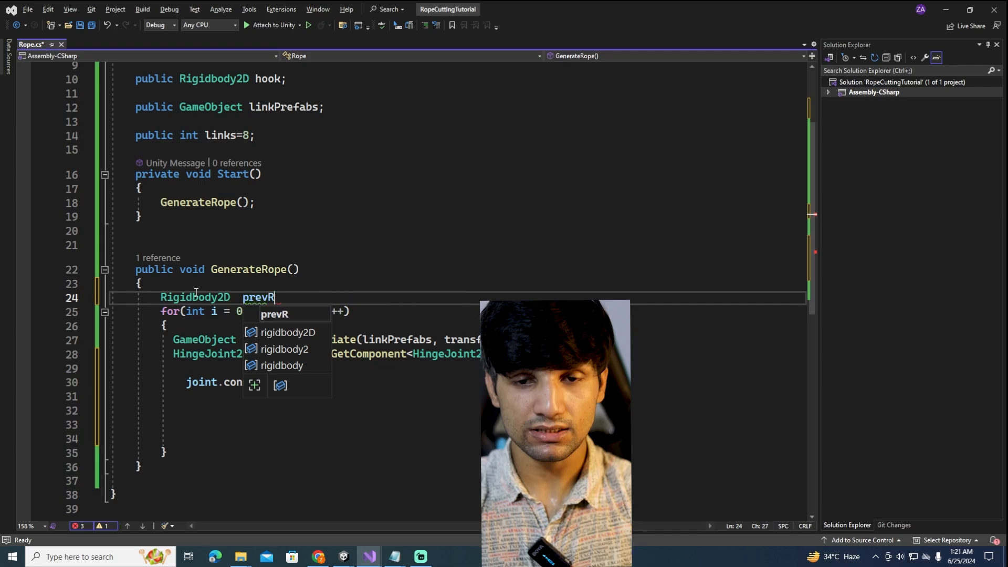
pyautogui.press('BackSpace')
pyautogui.press('BackSpace')
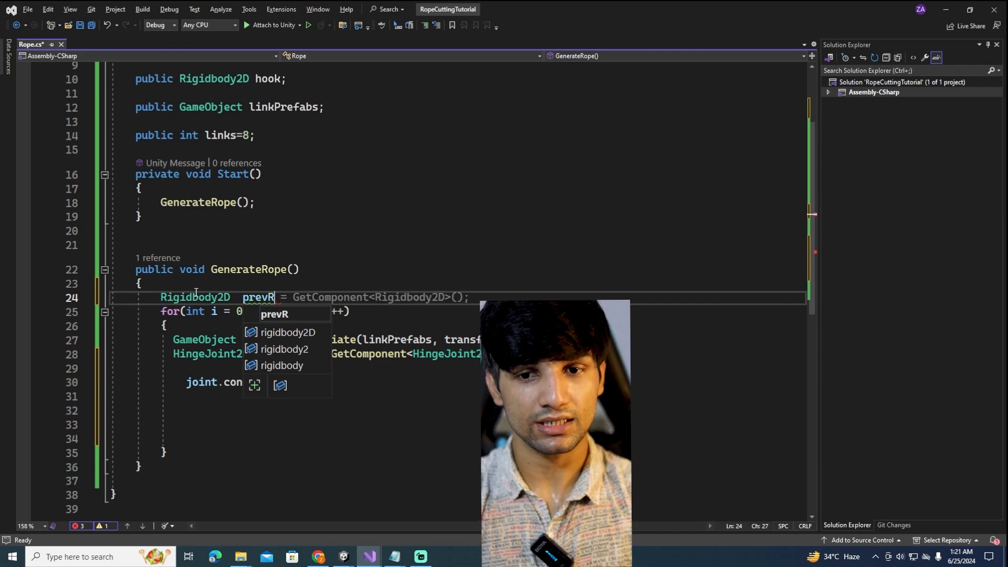
pyautogui.write('rigid')
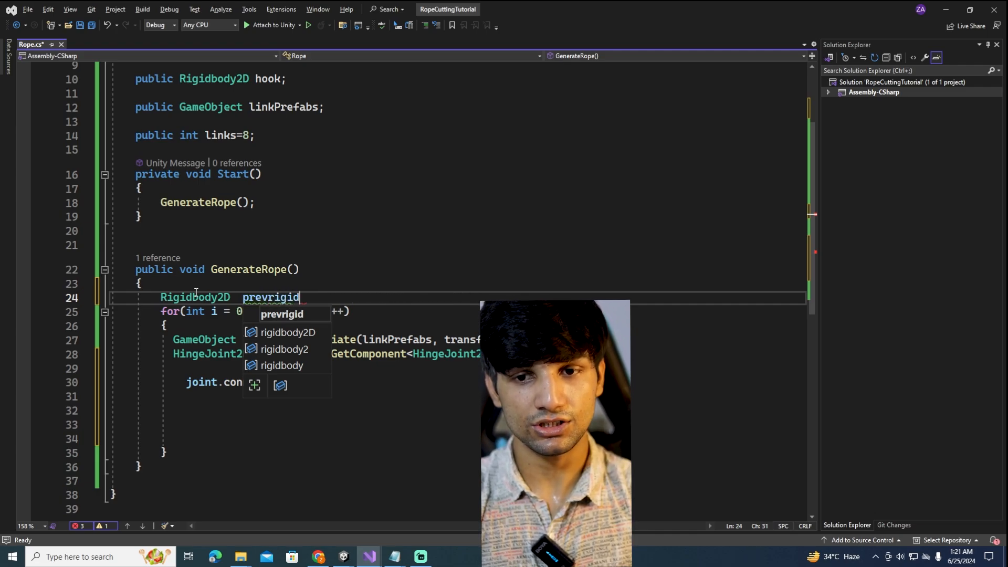
pyautogui.write('Boy')
pyautogui.press('BackSpace')
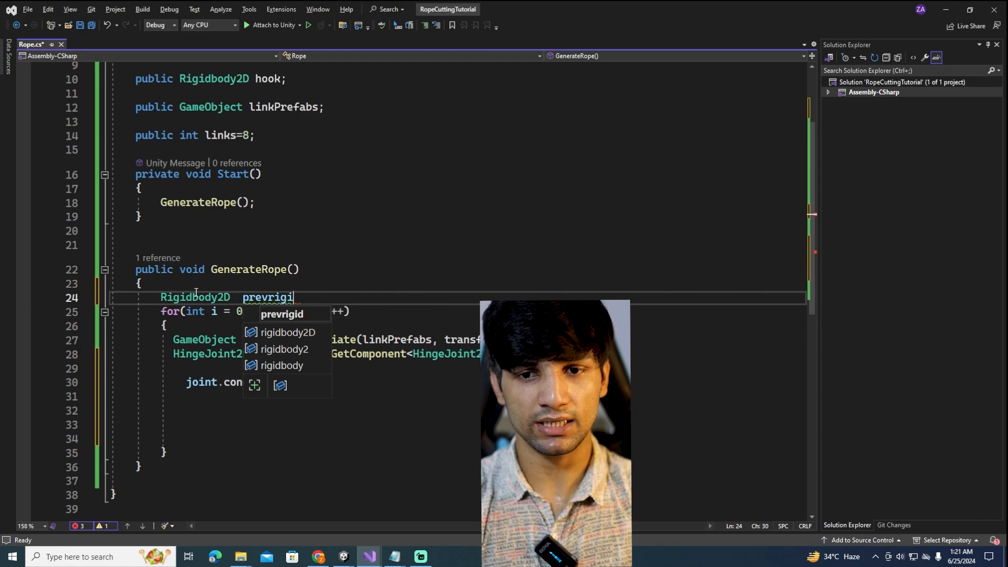
pyautogui.press('BackSpace')
pyautogui.press('BackSpace')
pyautogui.press('BackSpace')
pyautogui.press('BackSpace')
# Step: Complete the declaration as "Rigidbody2D prevRB = hook;" and save the script
pyautogui.write('RB')
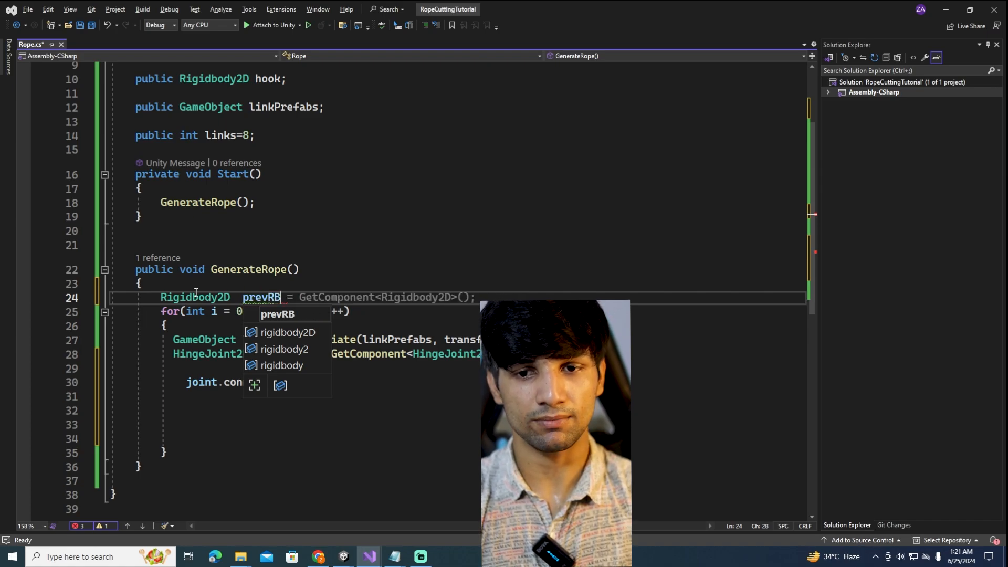
pyautogui.write(' = hook;')
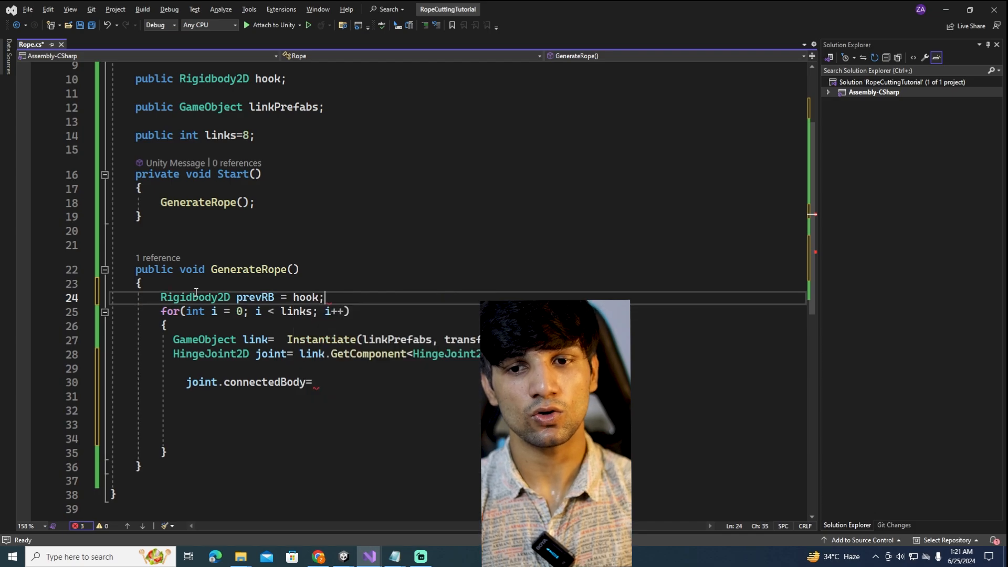
pyautogui.hotkey('ctrl', 's')
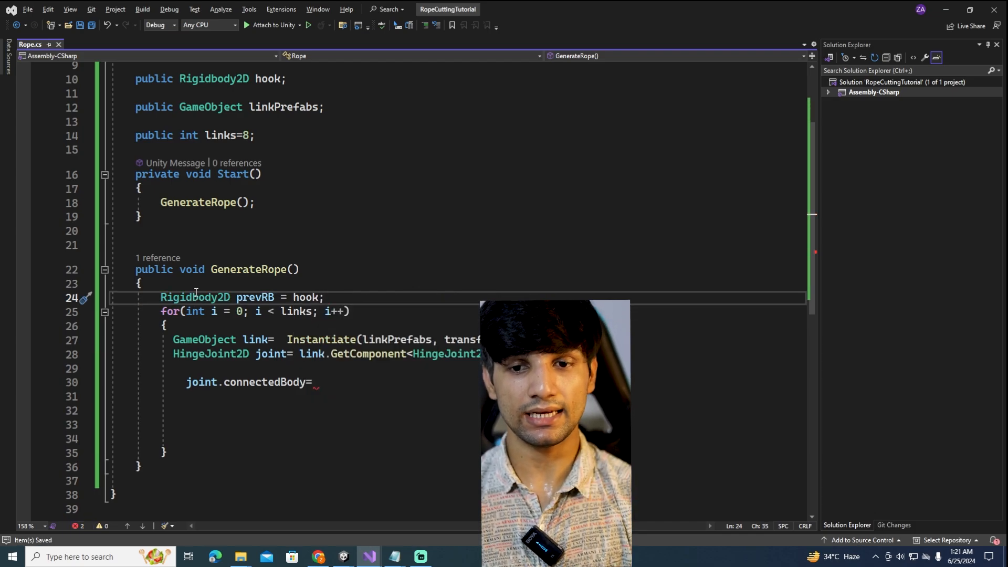
# Step: Complete the connectedBody statement in the loop by assigning prevRB to it, and save the script
pyautogui.click(329, 401)
pyautogui.click(360, 382)
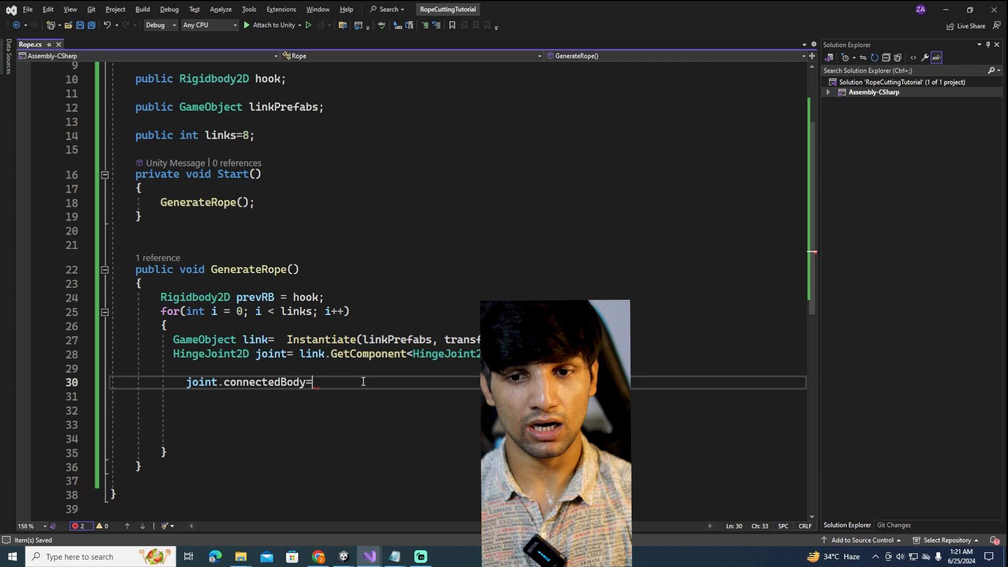
pyautogui.write('pre')
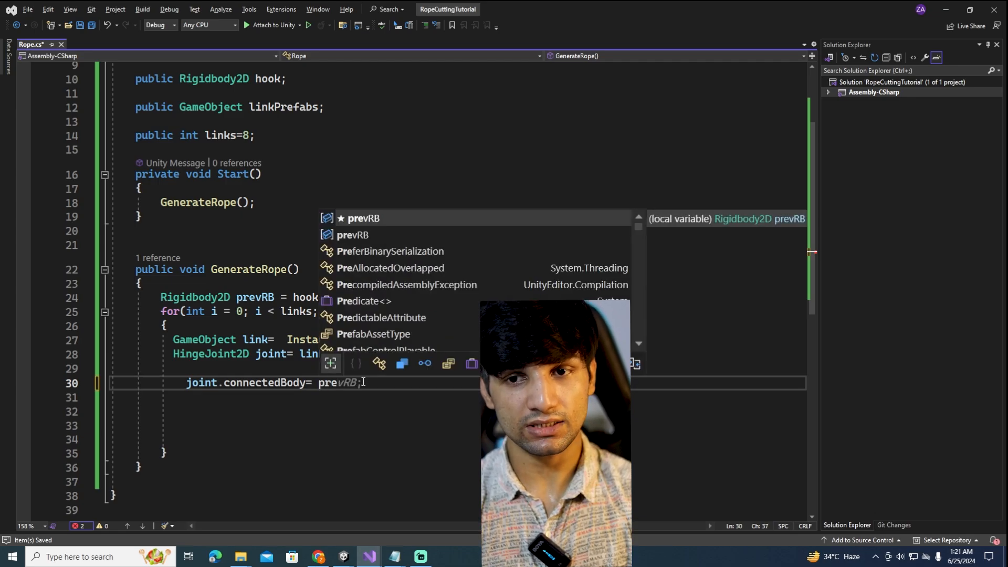
pyautogui.press('Tab')
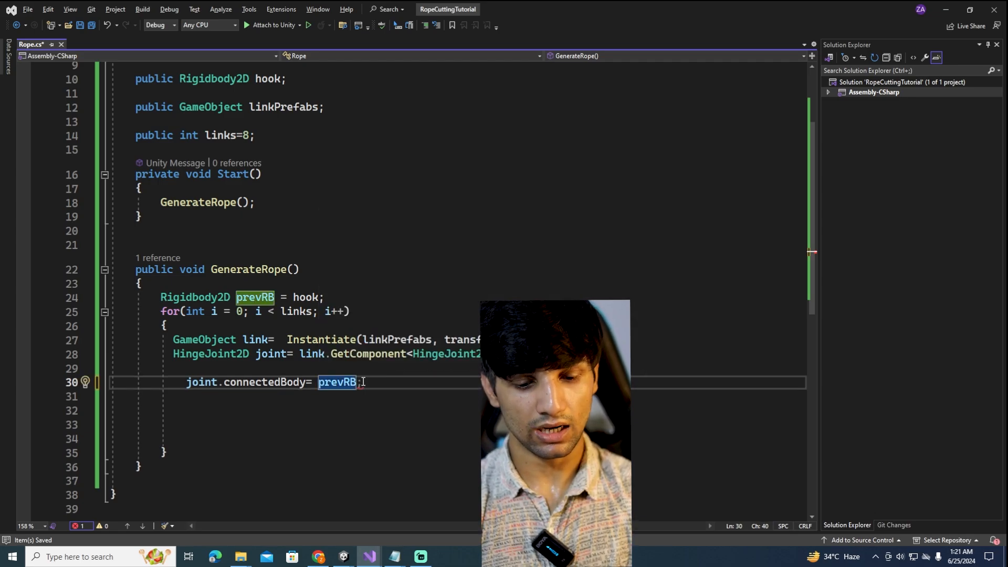
pyautogui.write(';')
pyautogui.hotkey('ctrl', 's')
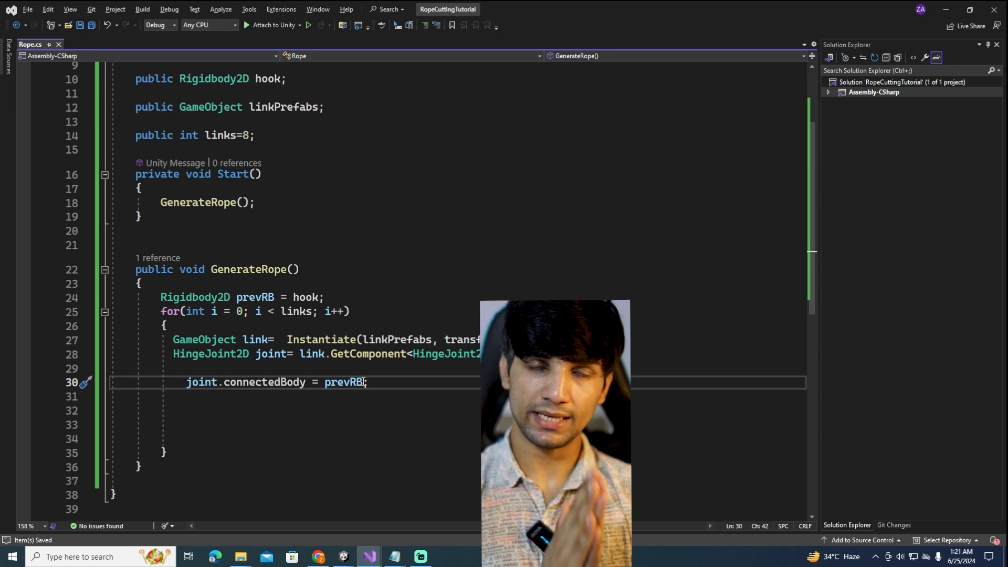
# Step: Add the comment "// age bharnaa" below the connectedBody assignment, separated from it by a blank line
pyautogui.press('Return')
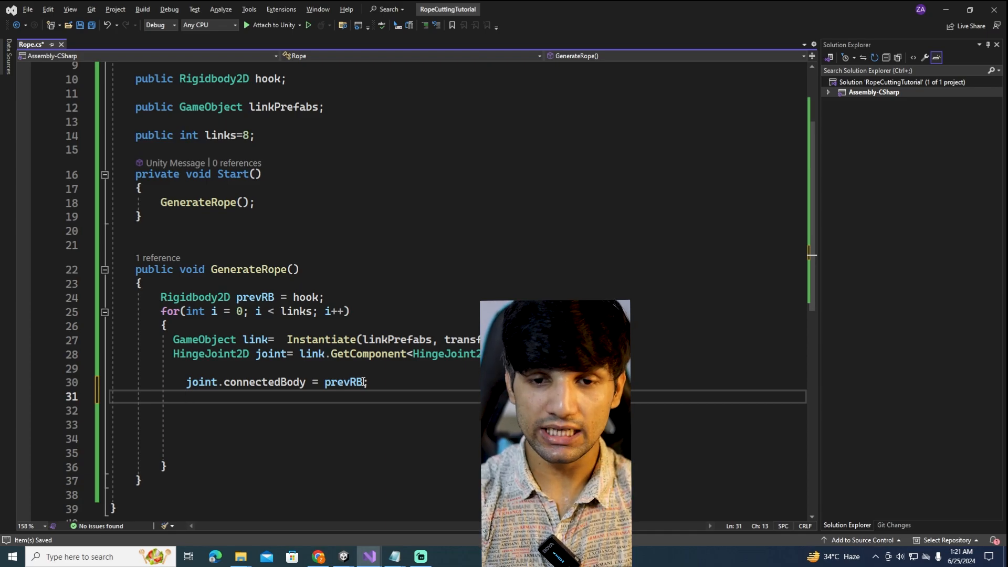
pyautogui.write('pre')
pyautogui.press('BackSpace')
pyautogui.press('BackSpace')
pyautogui.press('BackSpace')
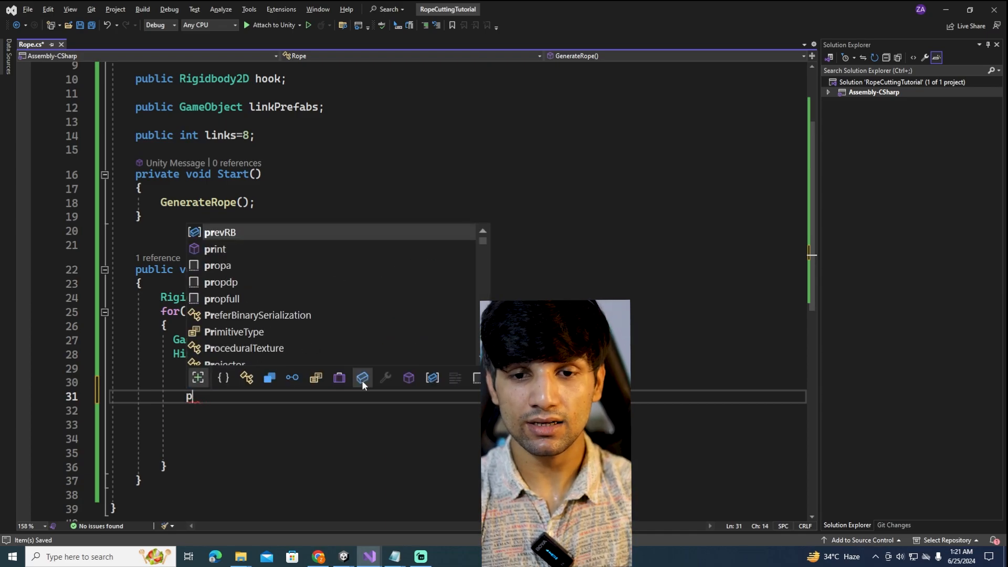
pyautogui.press('Return')
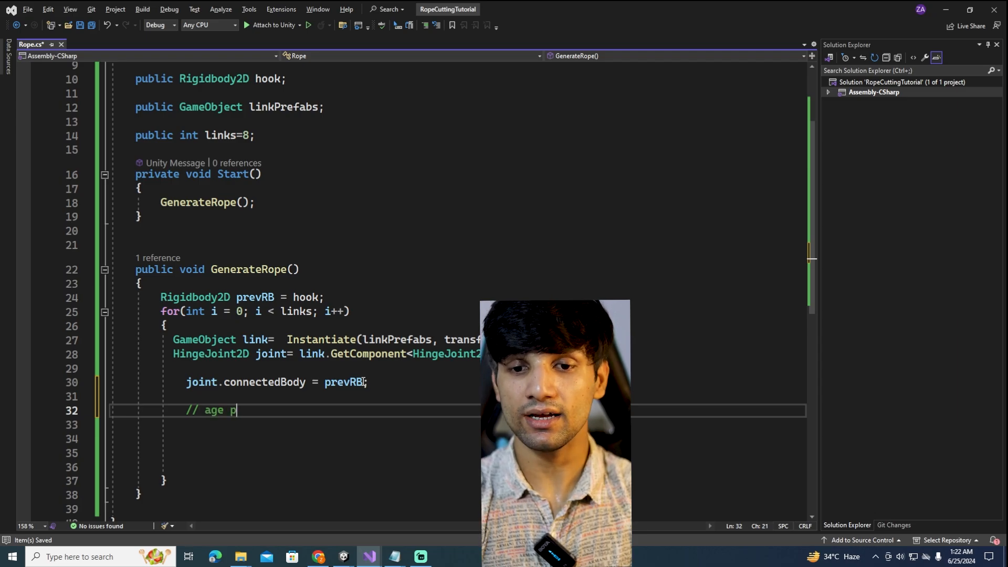
pyautogui.press('Return')
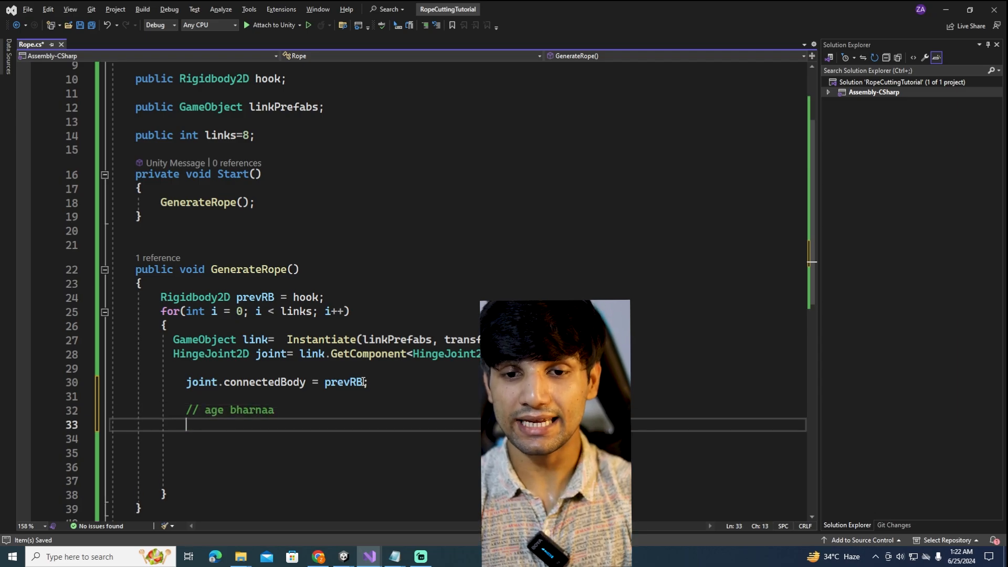
# Step: Below the comment, assign link.gameObject.GetComponent<Rigidbody2D>() to prevRB and save the script
pyautogui.write('prevRB')
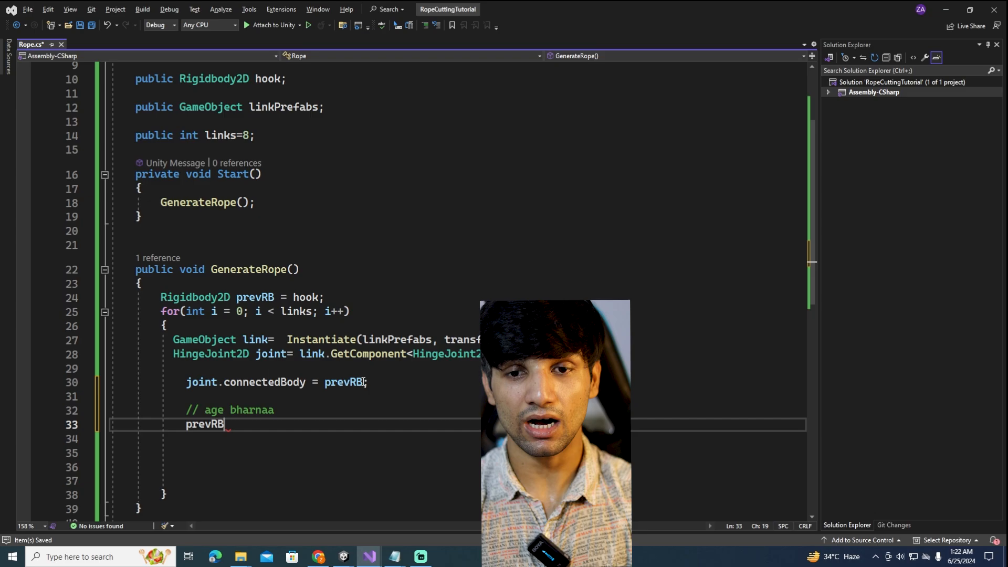
pyautogui.write('=link.')
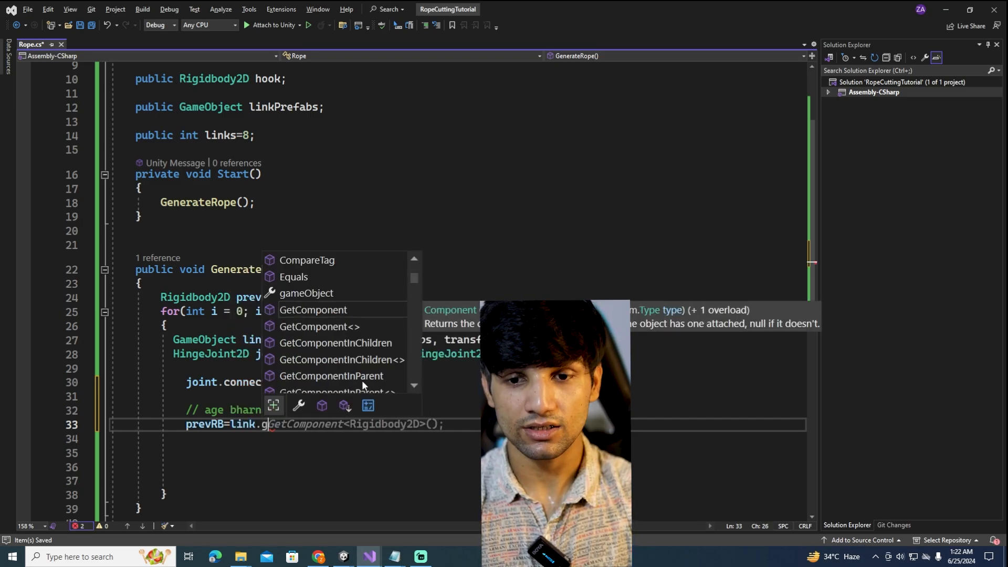
pyautogui.write('gameObject.Get')
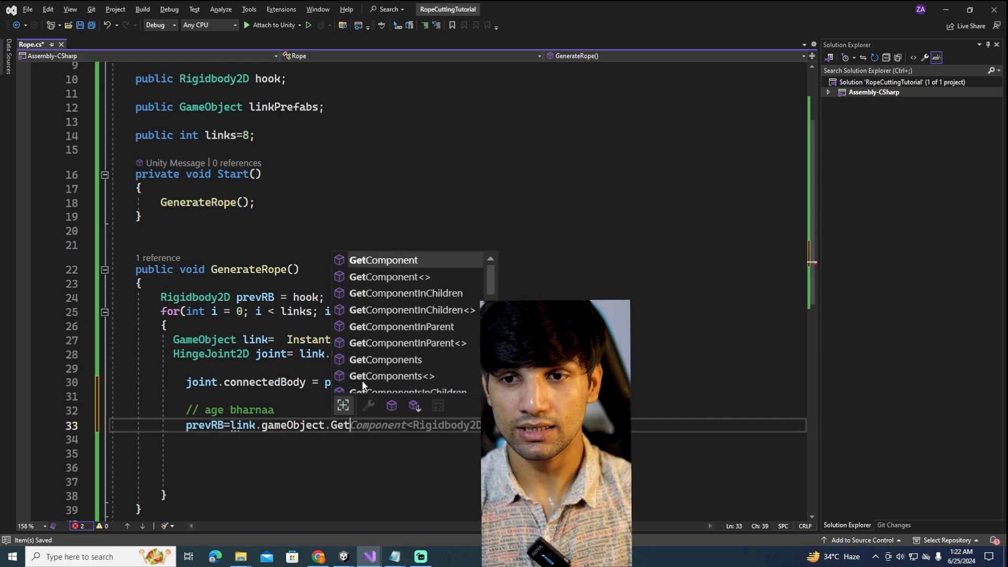
pyautogui.press('Tab')
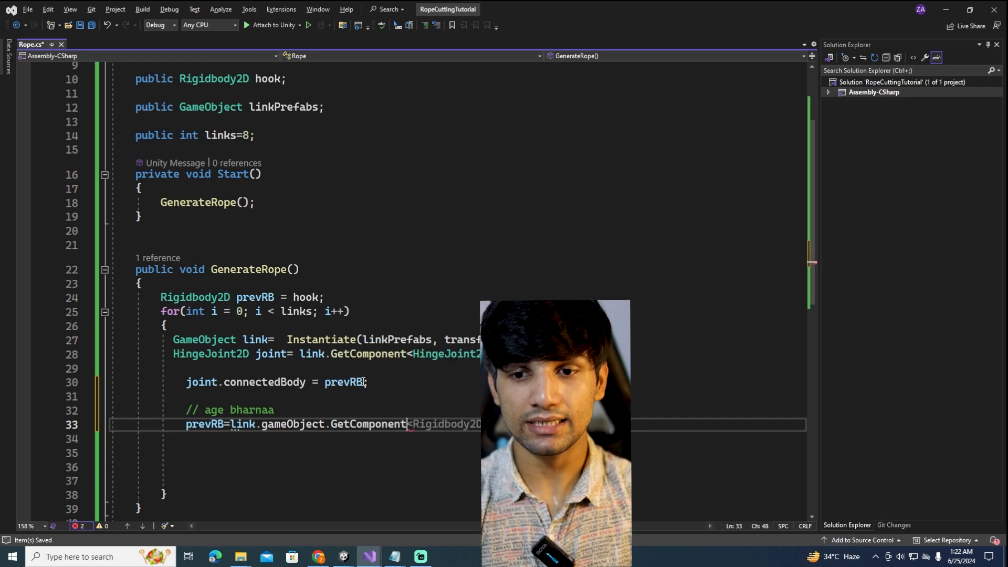
pyautogui.hotkey('ctrl', 's')
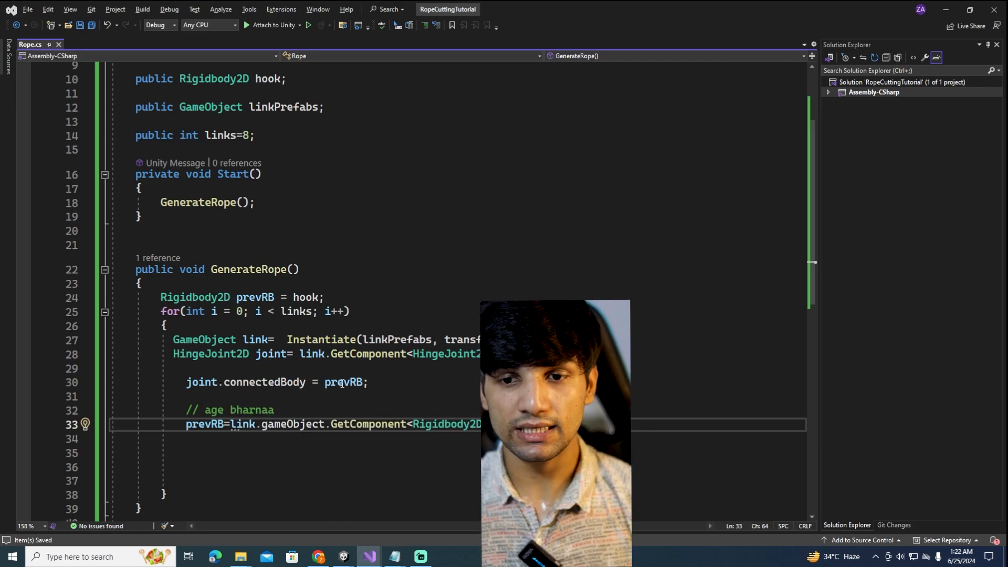
# Step: Review the connectedBody assignment and the prevRB update statement inside the loop
pyautogui.moveTo(259, 388)
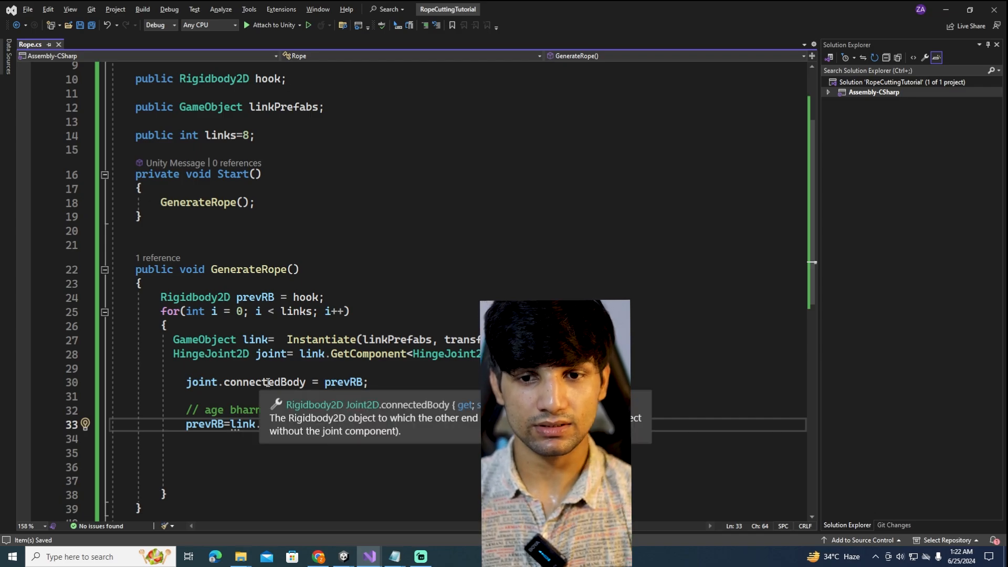
pyautogui.moveTo(369, 382); pyautogui.dragTo(195, 386)
pyautogui.moveTo(187, 424); pyautogui.dragTo(231, 424)
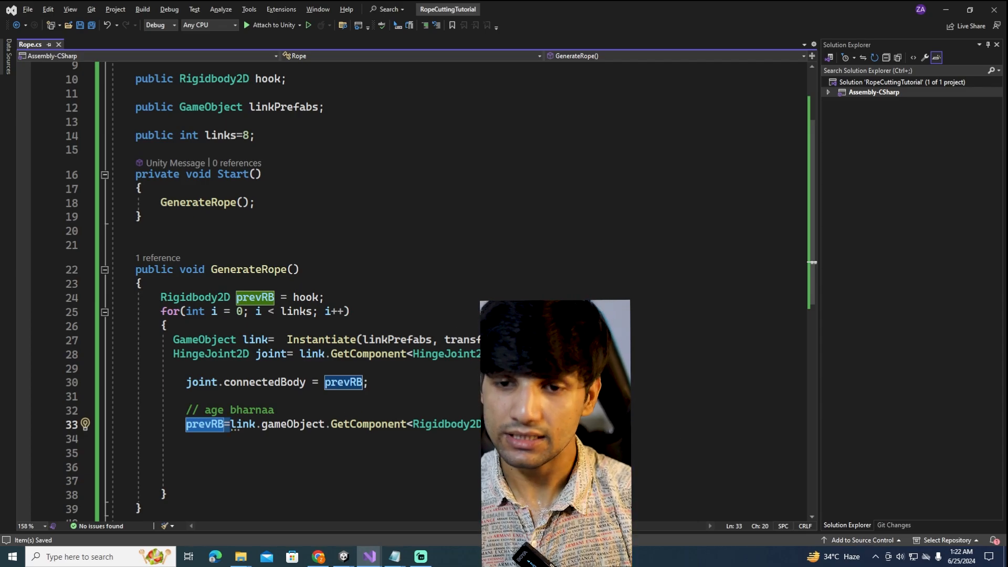
pyautogui.click(472, 444)
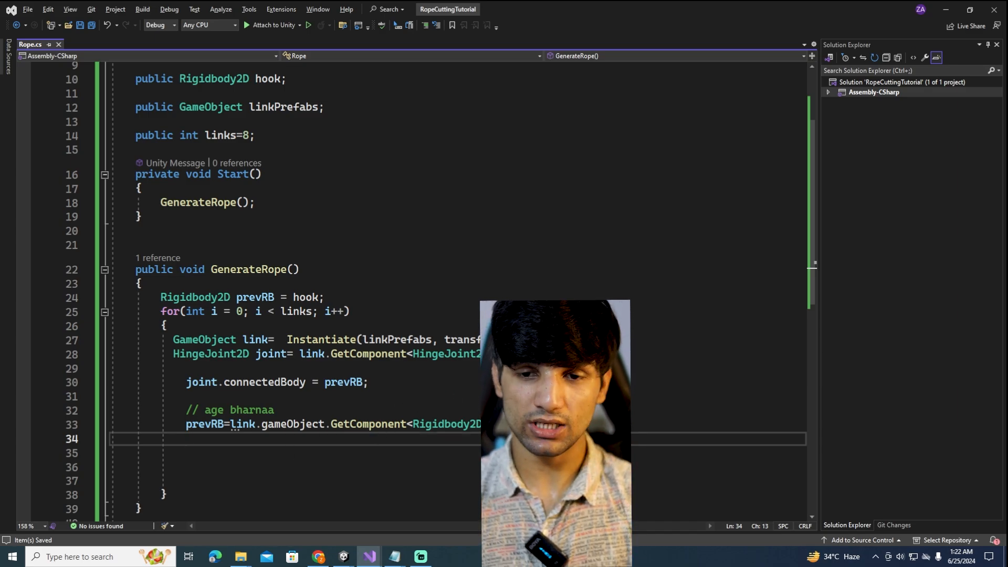
pyautogui.click(372, 382)
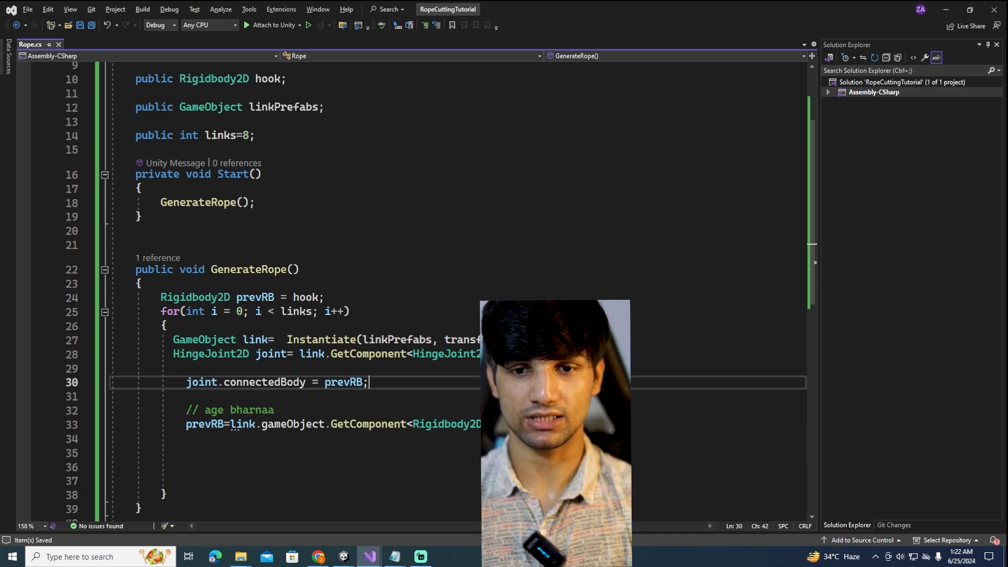
# Step: Switch to Unity, select the Hook object, run the game to test the rope script, and stop it
pyautogui.click(943, 11)
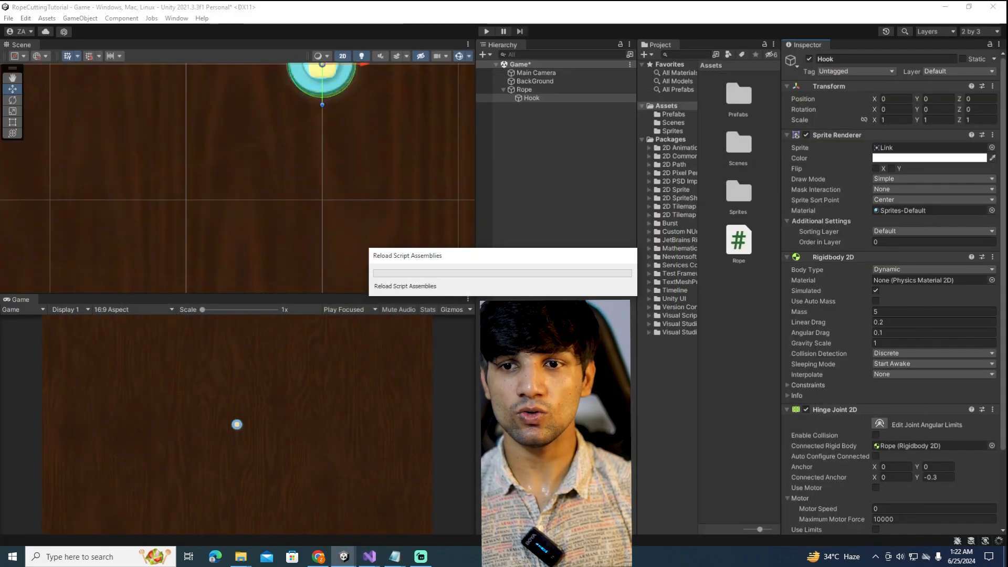
pyautogui.click(518, 96)
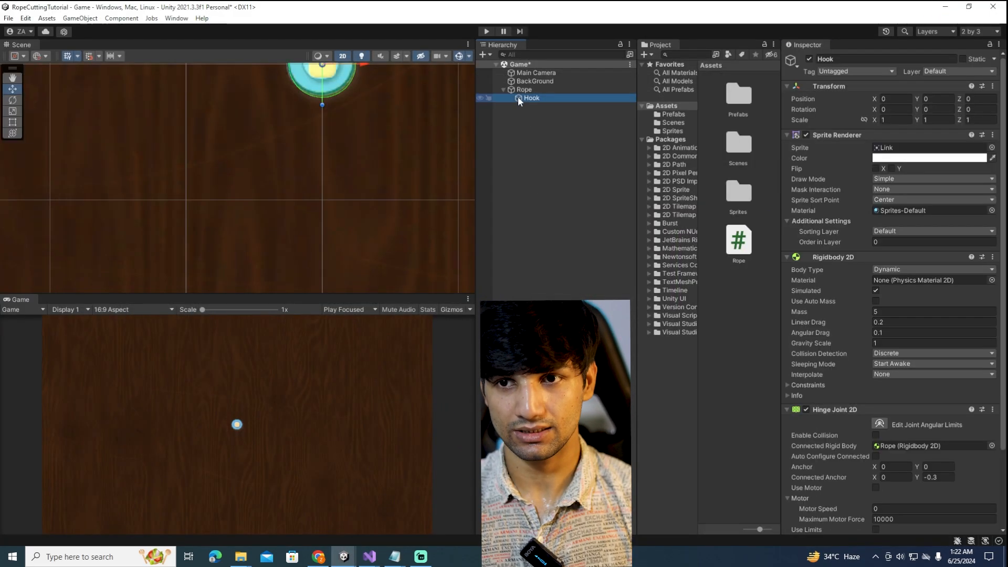
pyautogui.click(484, 32)
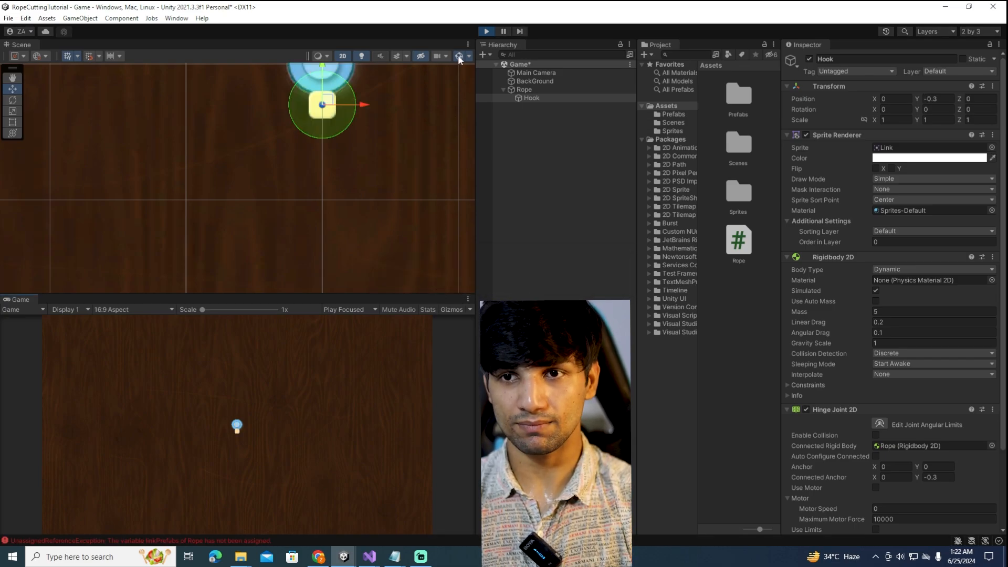
pyautogui.click(487, 31)
# Step: In the Rope object's script component, assign the Hook object to Hook and the Link prefab to Link Prefabs
pyautogui.click(541, 90)
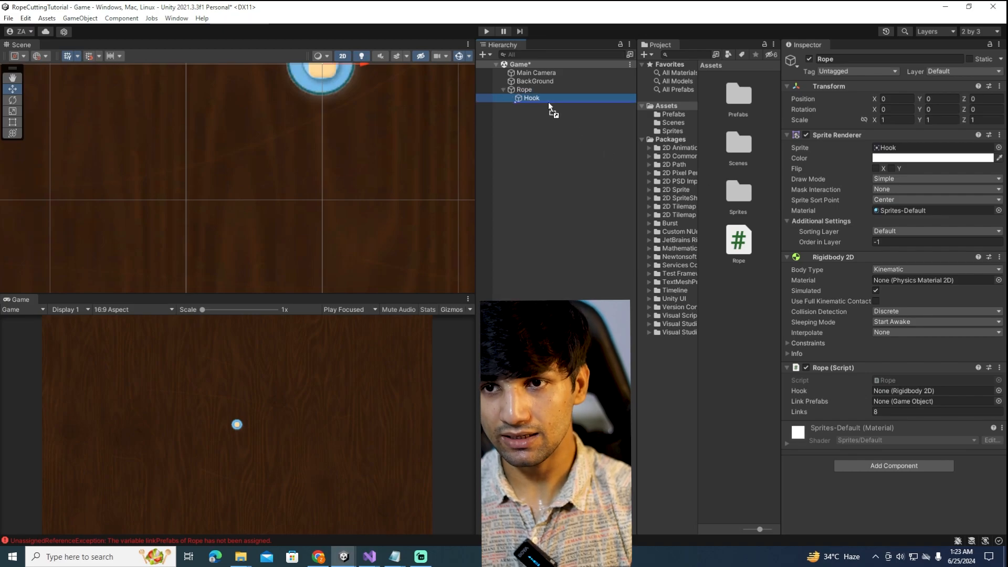
pyautogui.moveTo(548, 102); pyautogui.dragTo(904, 389)
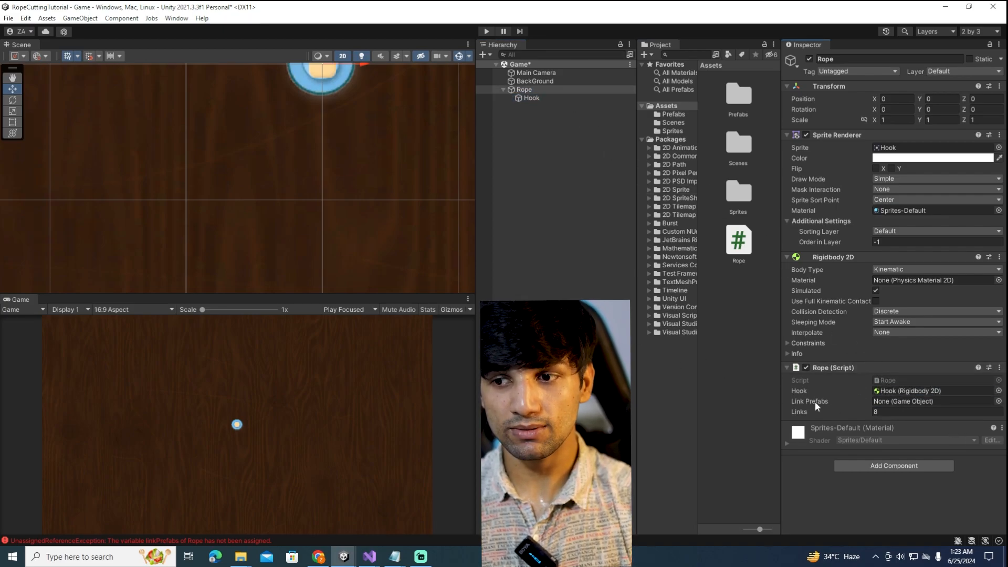
pyautogui.click(677, 115)
pyautogui.moveTo(722, 93); pyautogui.dragTo(914, 400)
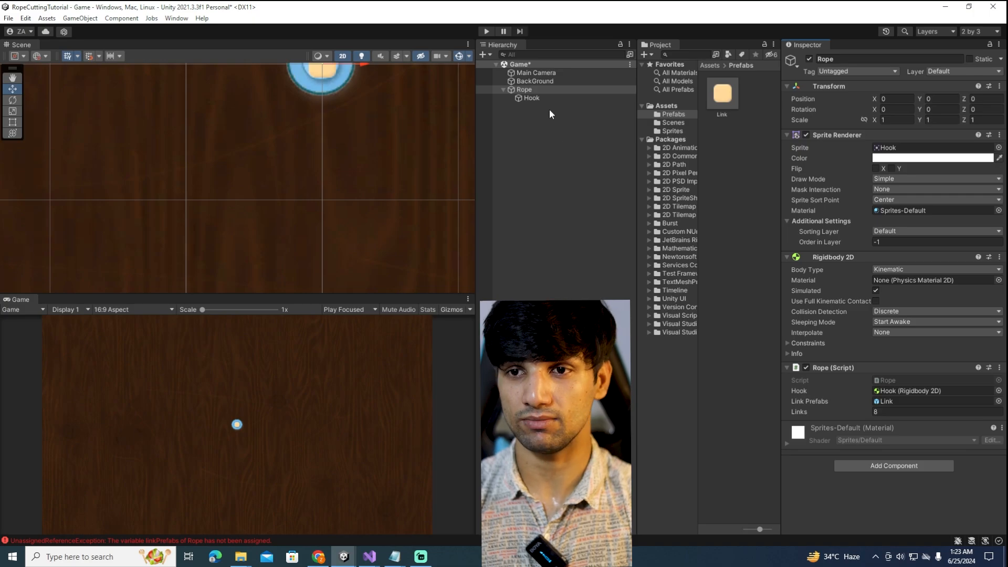
# Step: Run the game, move the last Link(Clone) in the Scene view to test the rope's swing, and stop the game
pyautogui.click(890, 413)
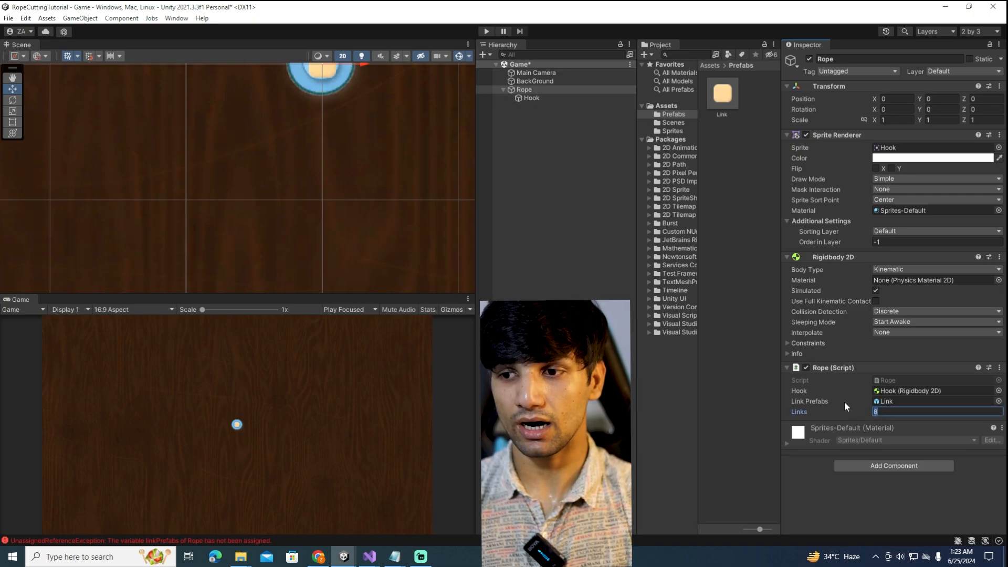
pyautogui.hotkey('ctrl', 'p')
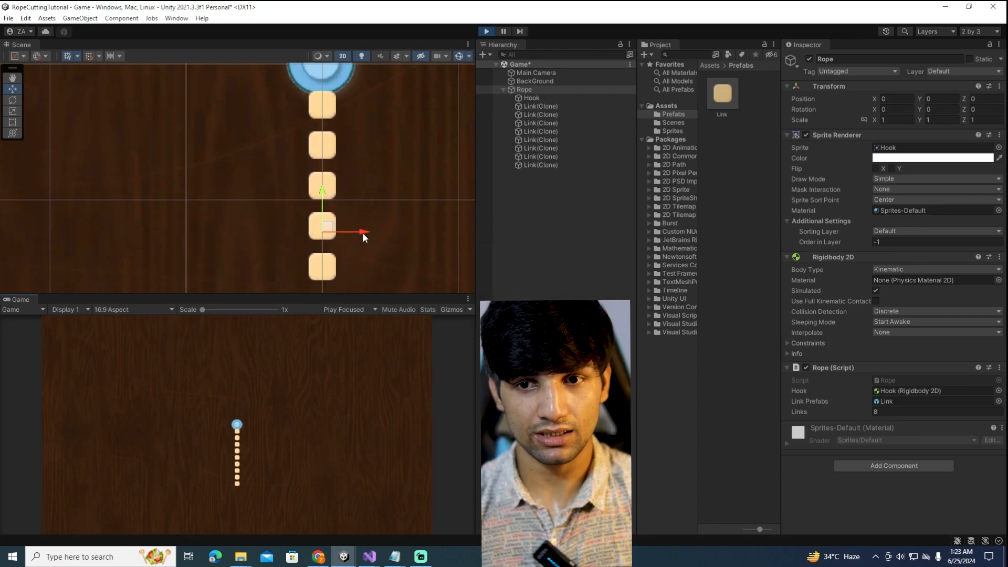
pyautogui.click(544, 165)
pyautogui.press('f')
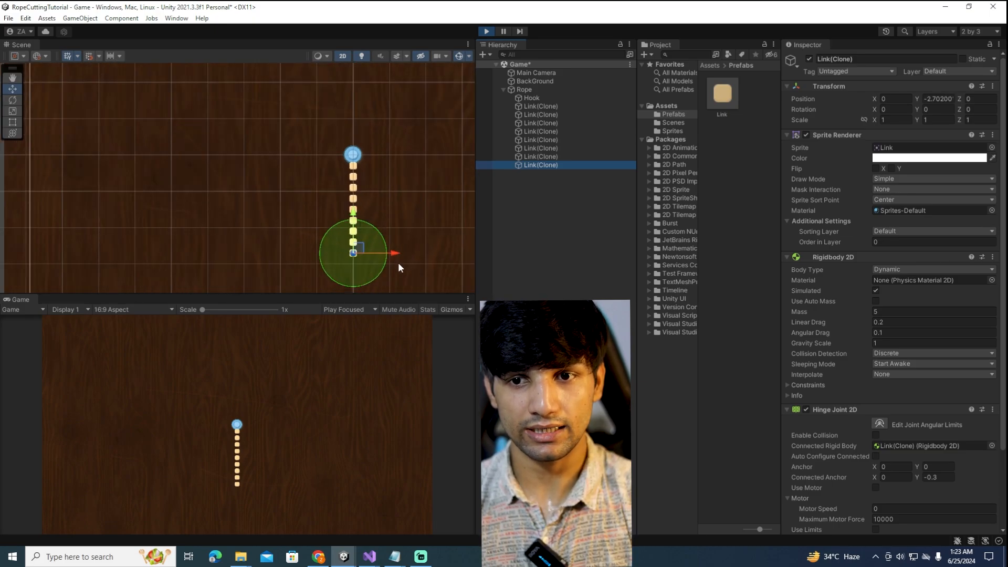
pyautogui.moveTo(394, 253); pyautogui.dragTo(421, 295)
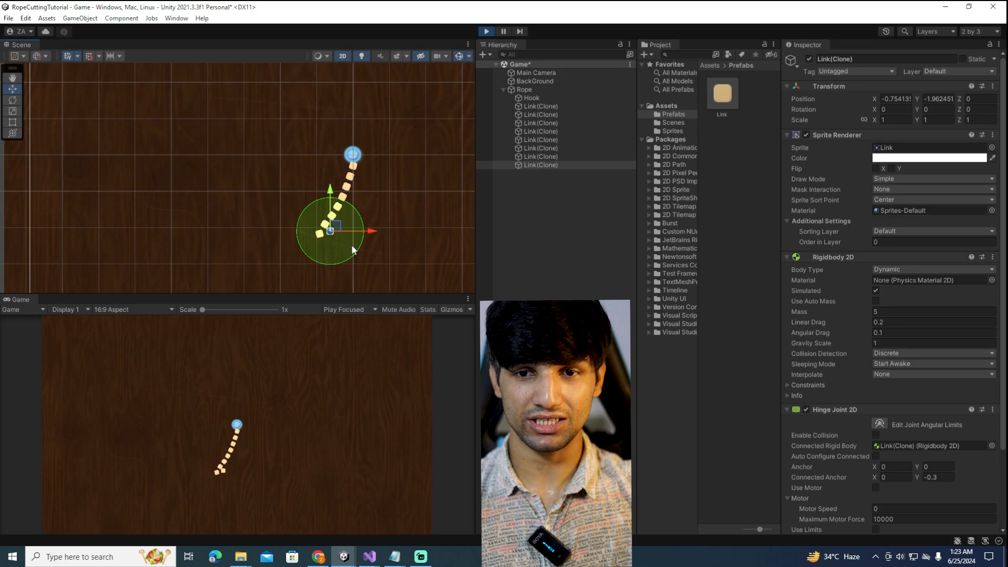
pyautogui.scroll(6, 354, 244)
pyautogui.moveTo(362, 197); pyautogui.dragTo(285, 175, button='middle')
pyautogui.scroll(5, 286, 174)
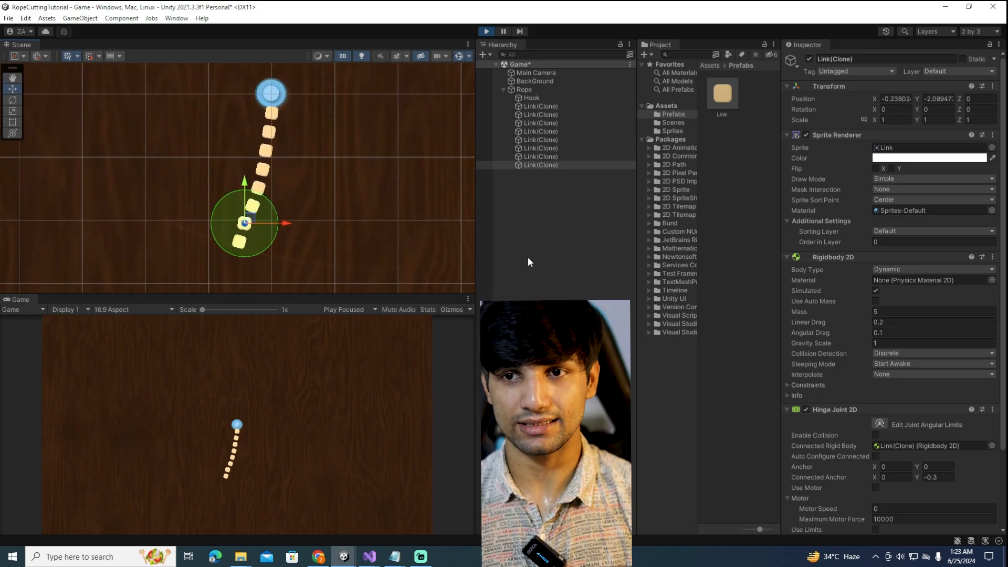
pyautogui.click(485, 31)
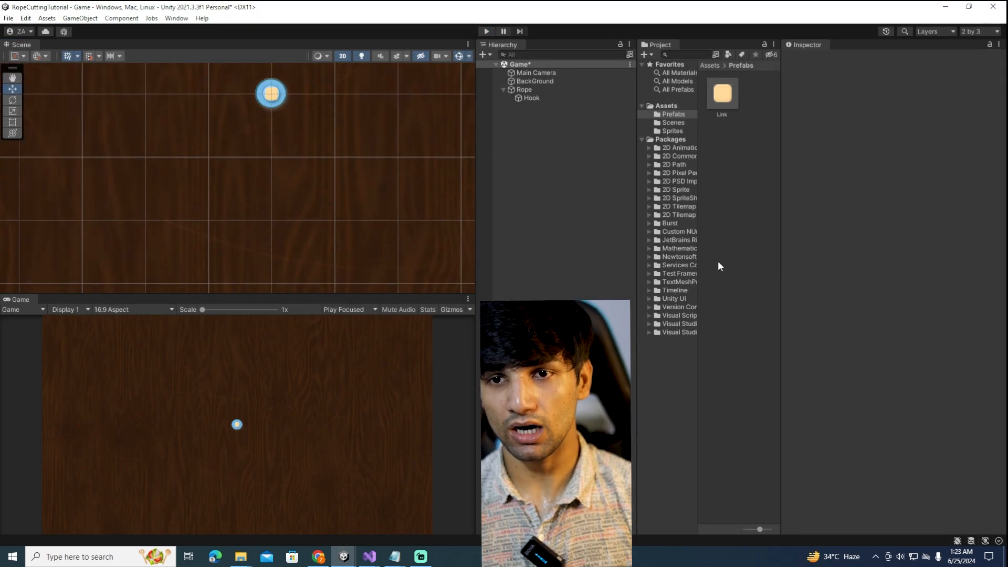
# Step: Set the Links count in the Rope object's script component to 20 and run the game
pyautogui.click(524, 89)
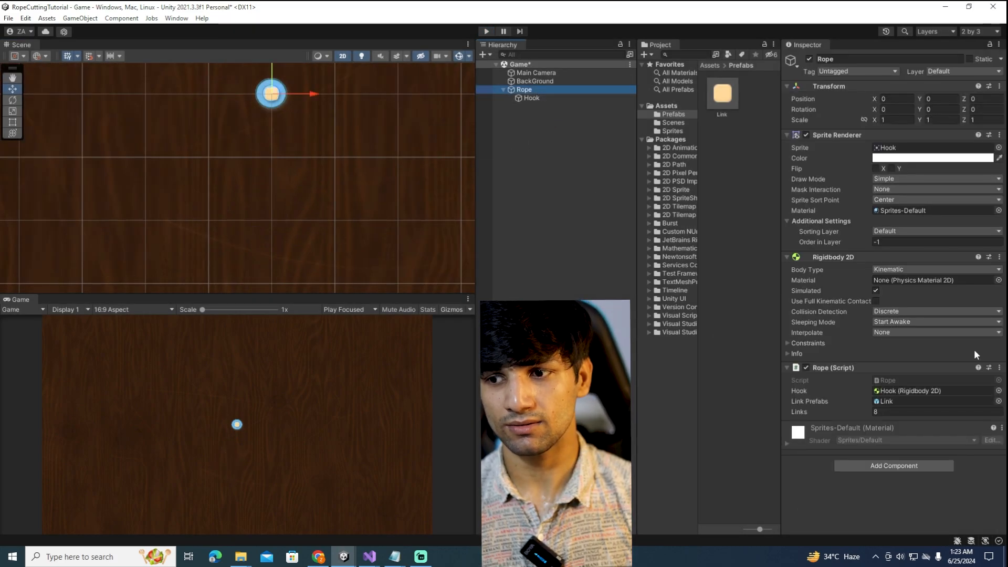
pyautogui.click(851, 414)
pyautogui.write('20')
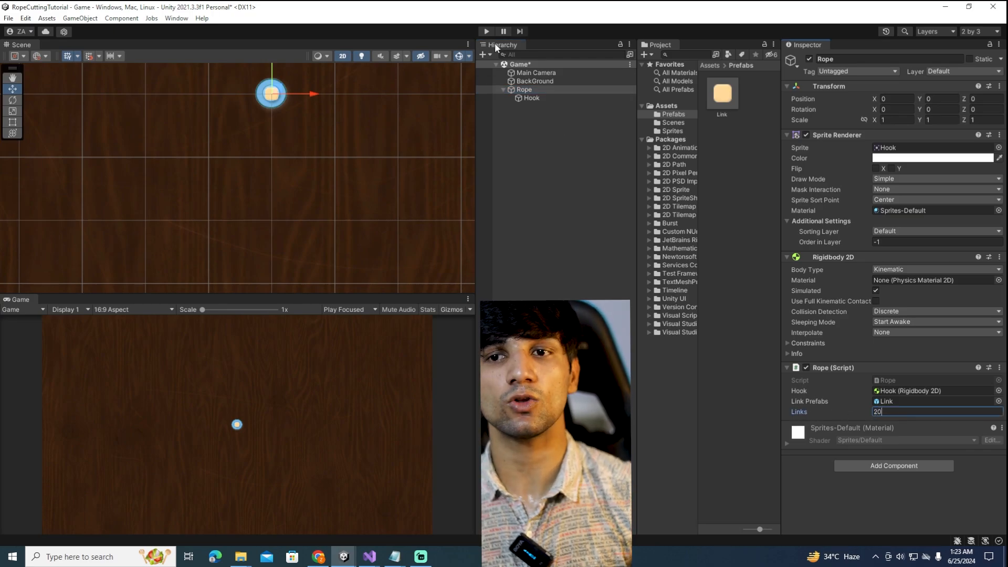
pyautogui.click(488, 32)
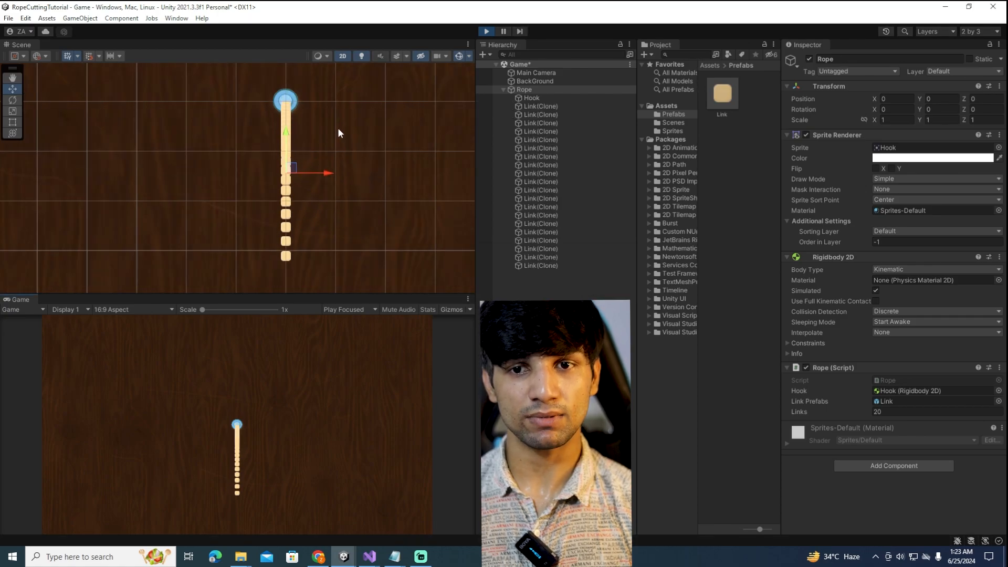
# Step: Move the whole Rope object sideways in the running scene, and undo the move
pyautogui.scroll(-5, 337, 131)
pyautogui.moveTo(353, 175); pyautogui.dragTo(258, 176)
pyautogui.click(341, 180)
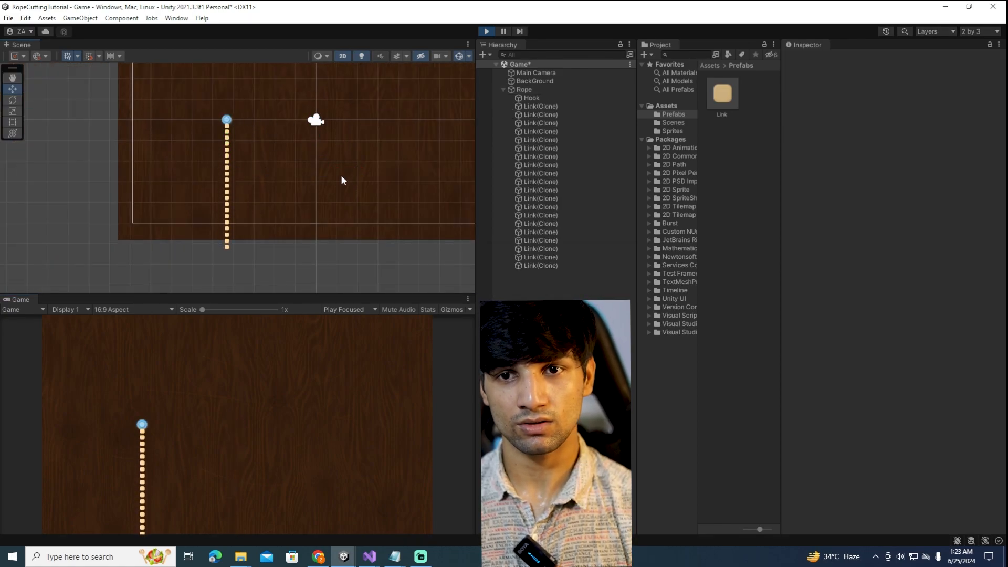
pyautogui.hotkey('ctrl', 'z')
pyautogui.hotkey('ctrl', 'z')
pyautogui.hotkey('ctrl', 'z')
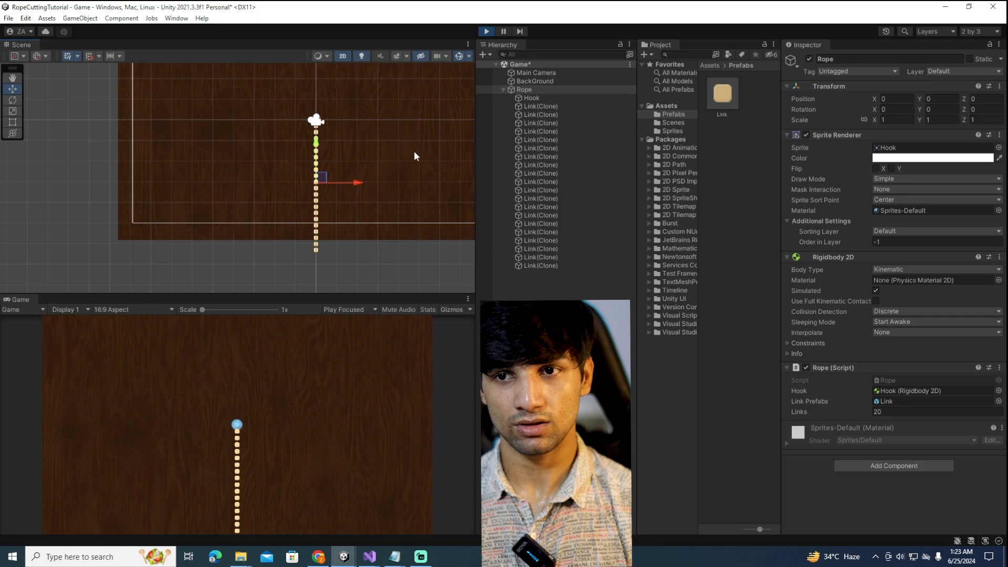
# Step: Move the last Link(Clone) around in the running scene to test the longer rope's swing, and stop the game
pyautogui.click(544, 265)
pyautogui.scroll(-3, 373, 185)
pyautogui.moveTo(374, 226)
pyautogui.mouseDown()
pyautogui.moveTo(355, 189)
pyautogui.moveTo(259, 110)
pyautogui.moveTo(251, 77)
pyautogui.mouseUp()
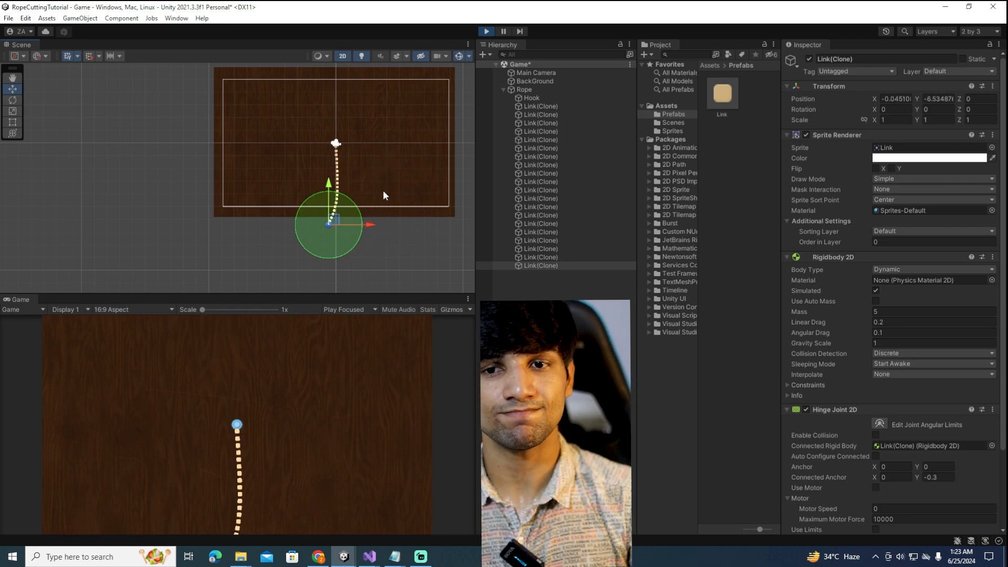
pyautogui.scroll(4, 367, 181)
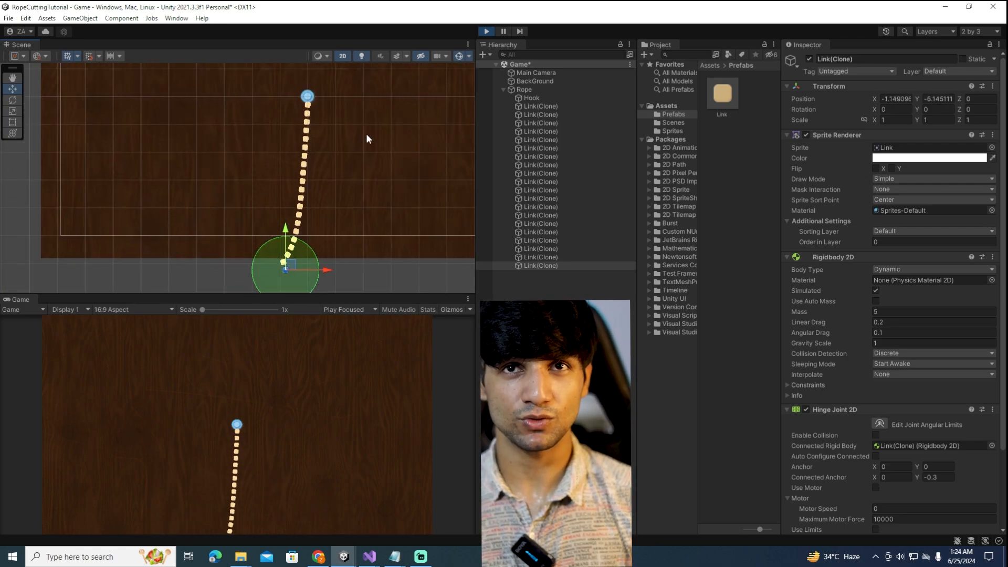
pyautogui.click(486, 32)
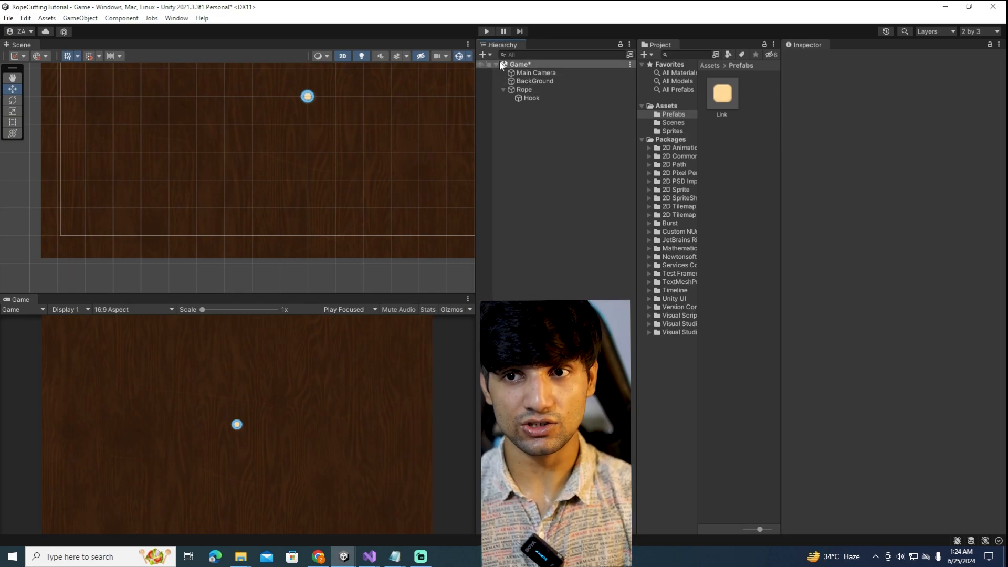
# Step: Add the Weight sprite from the Sprites folder to the scene as a new object
pyautogui.rightClick(558, 139)
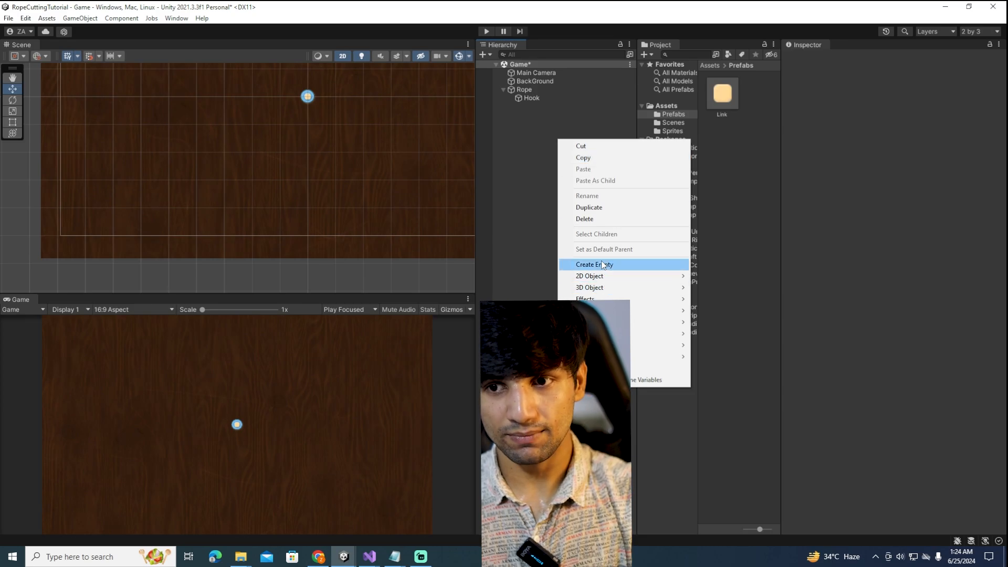
pyautogui.click(676, 131)
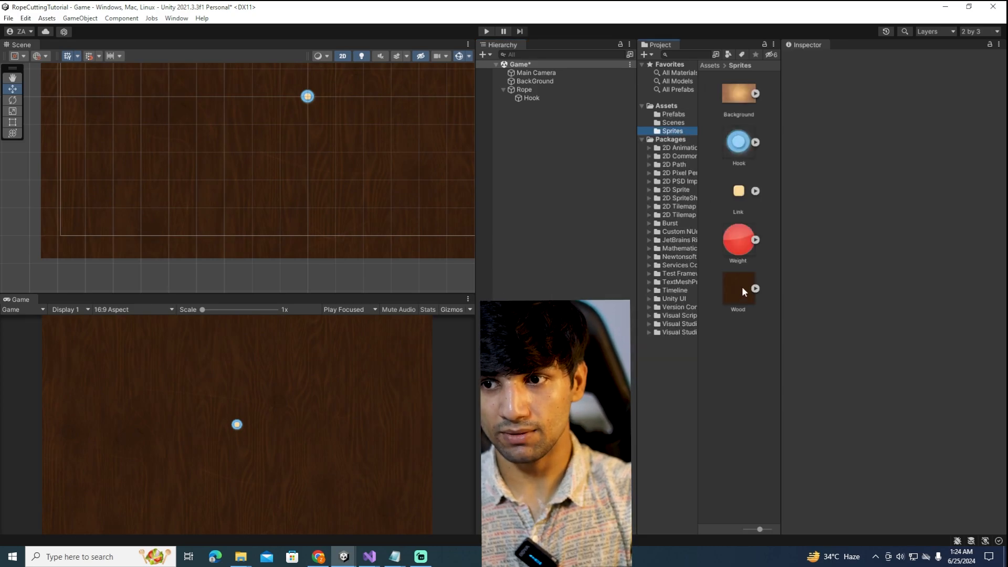
pyautogui.click(736, 243)
pyautogui.moveTo(734, 241); pyautogui.dragTo(546, 204)
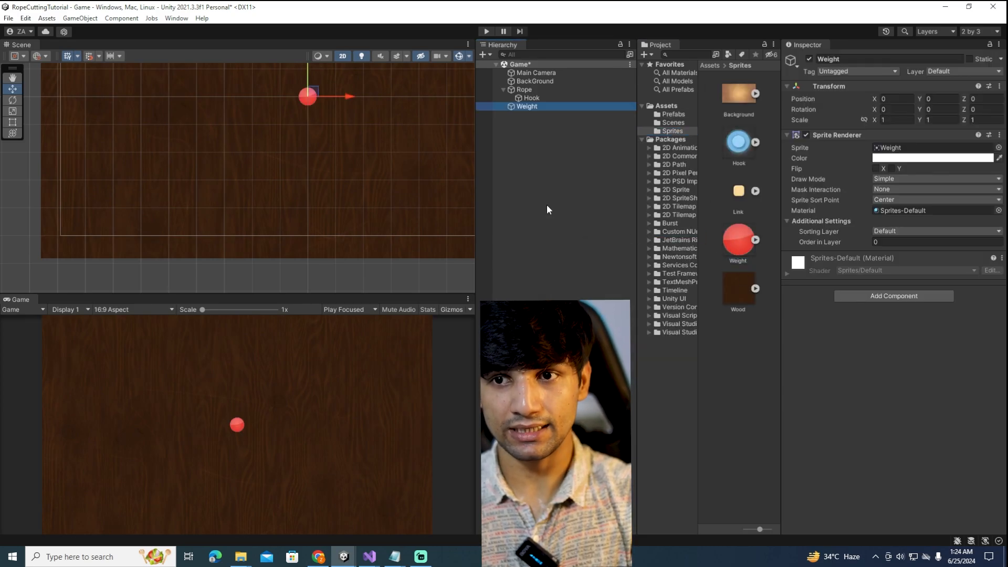
# Step: Move the Weight object away from the hook to about X 1.9, Y -1.64
pyautogui.doubleClick(524, 107)
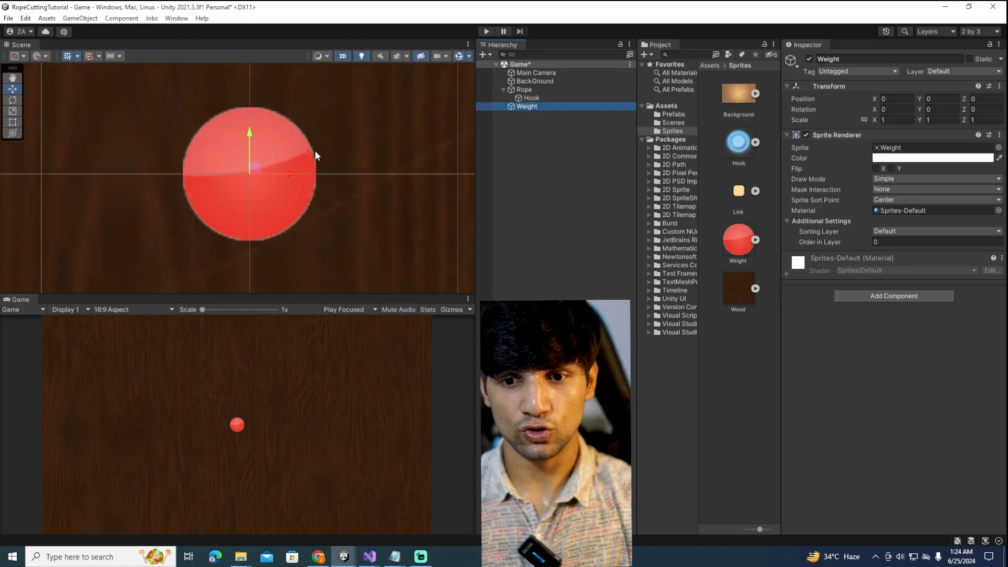
pyautogui.scroll(-1, 340, 157)
pyautogui.moveTo(342, 173); pyautogui.dragTo(386, 174)
pyautogui.scroll(-1, 193, 175)
pyautogui.scroll(-1, 193, 169)
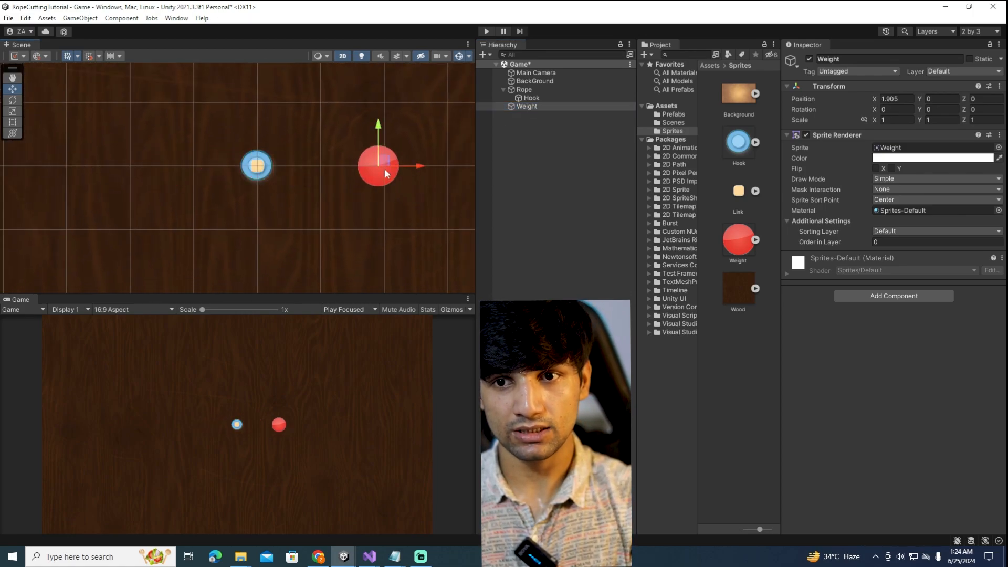
pyautogui.moveTo(380, 137); pyautogui.dragTo(380, 232)
pyautogui.scroll(2, 392, 228)
pyautogui.moveTo(393, 228); pyautogui.dragTo(366, 139, button='middle')
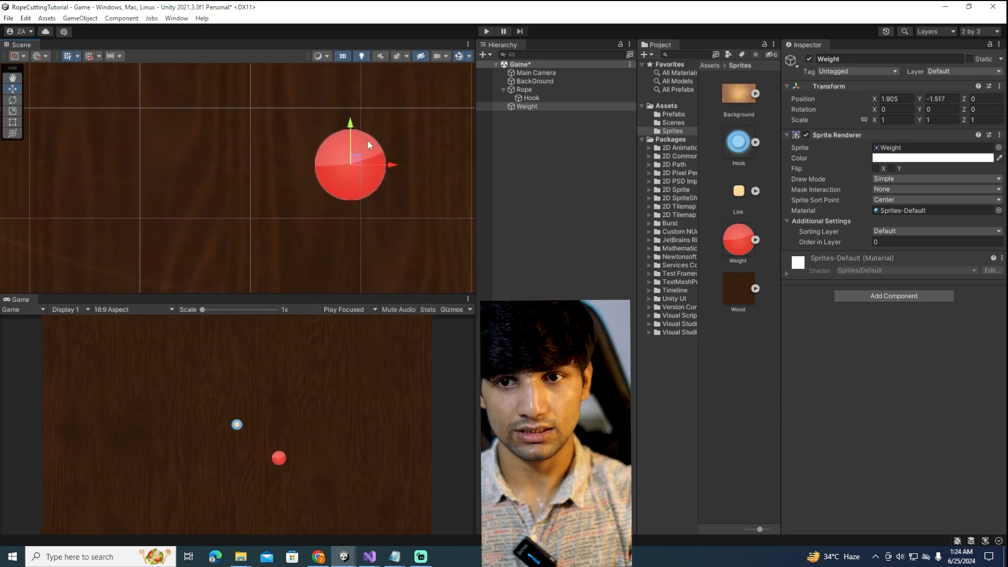
pyautogui.moveTo(355, 119); pyautogui.dragTo(355, 130)
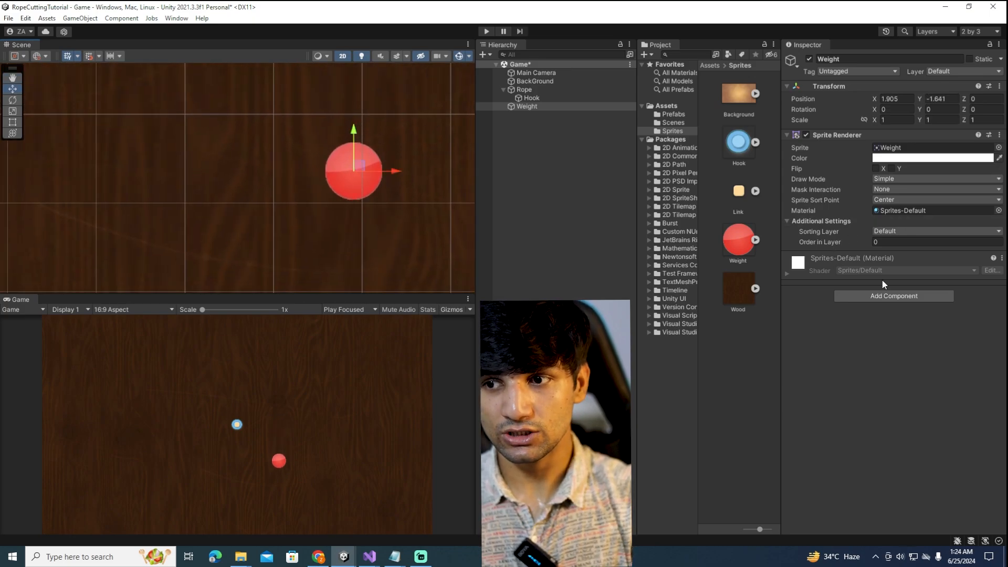
# Step: Add a Rigidbody 2D component to the Weight, set its Mass to 8, and save the scene
pyautogui.click(885, 294)
pyautogui.write('rig')
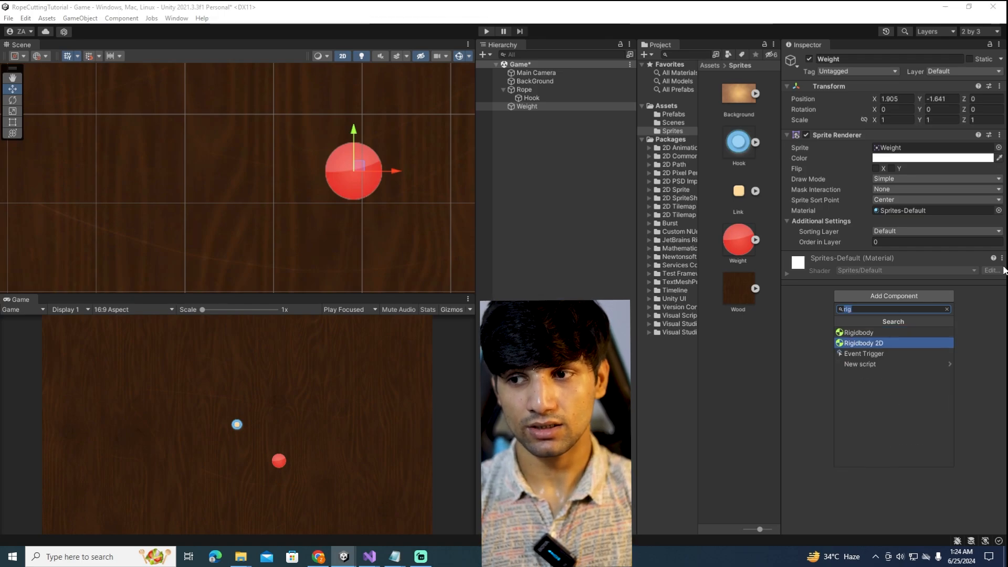
pyautogui.click(866, 342)
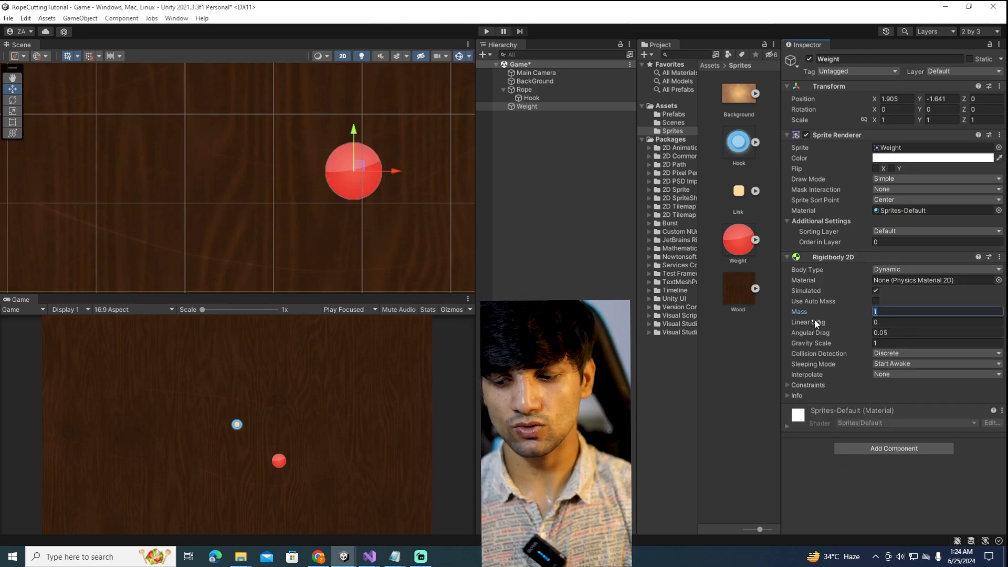
pyautogui.press('BackSpace')
pyautogui.write('8')
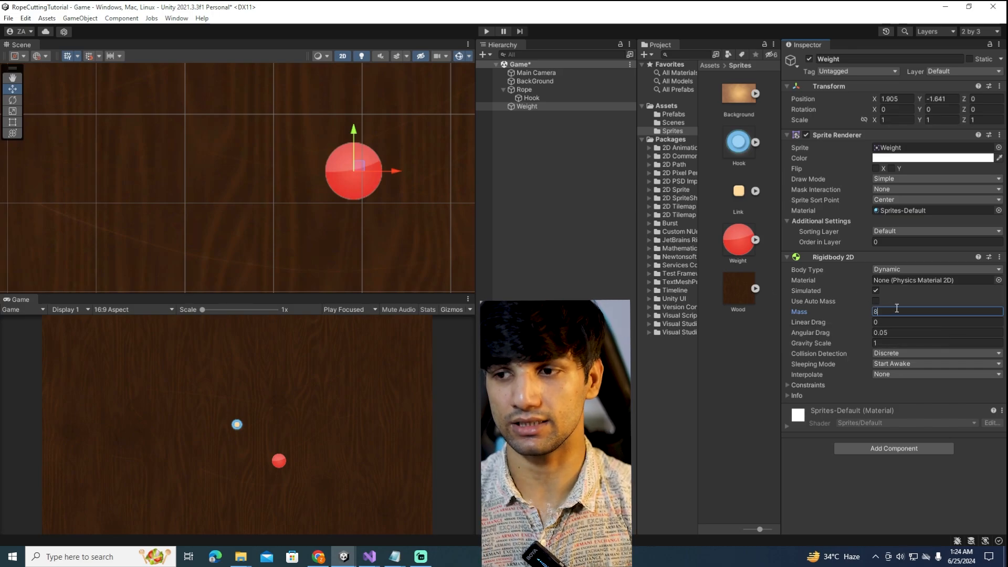
pyautogui.hotkey('ctrl', 's')
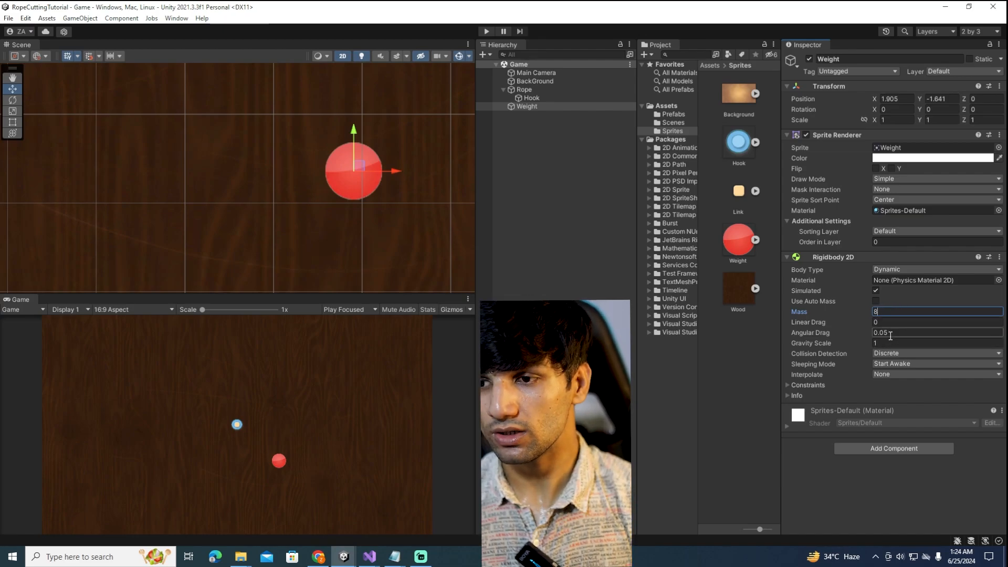
# Step: Set both the Linear Drag and the Angular Drag of the Weight's Rigidbody 2D to 0.1
pyautogui.click(882, 325)
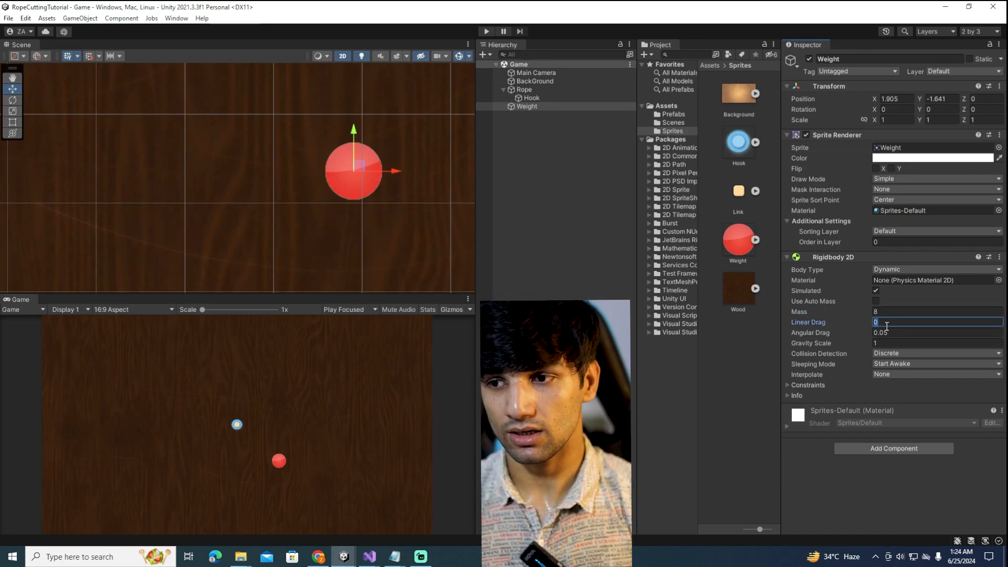
pyautogui.write('.1')
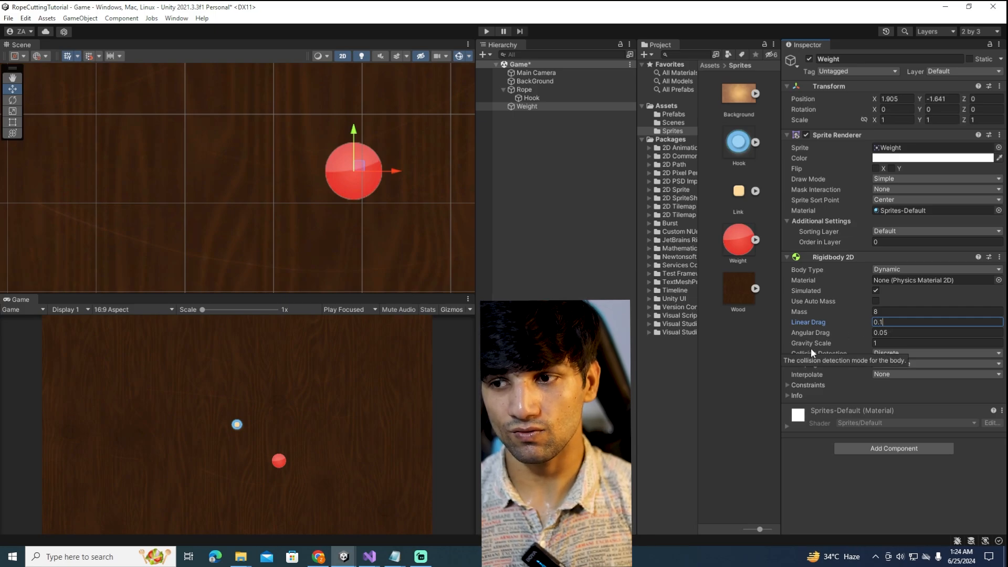
pyautogui.click(896, 331)
pyautogui.write('0.1')
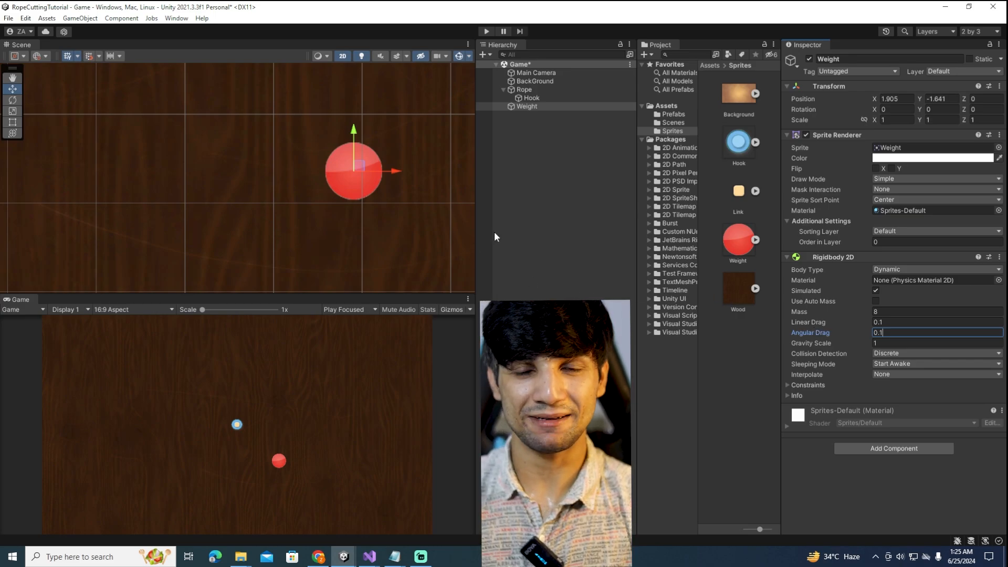
# Step: Select the Weight object and run the game to test its physics next to the rope
pyautogui.click(528, 106)
pyautogui.scroll(-3, 331, 155)
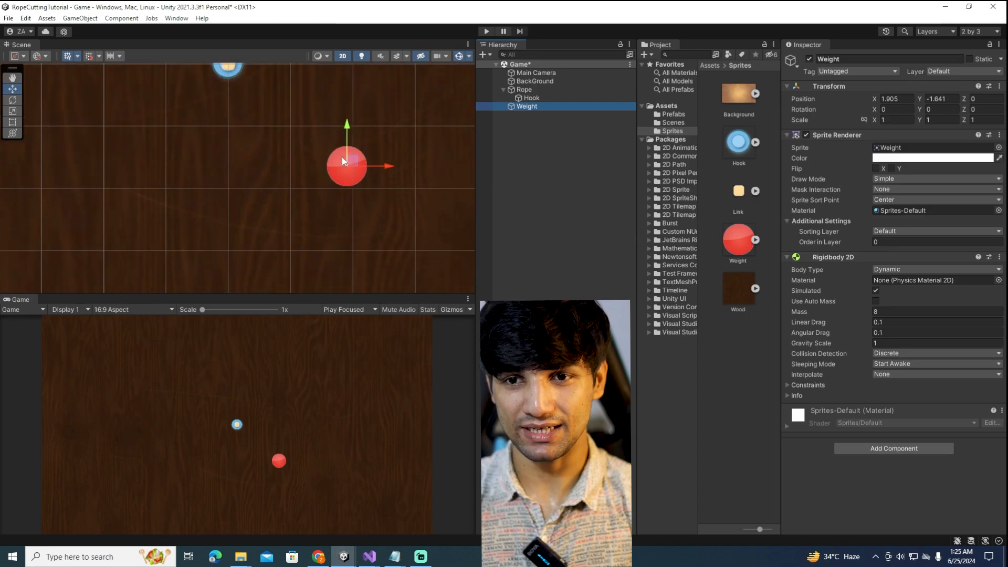
pyautogui.scroll(-1, 309, 141)
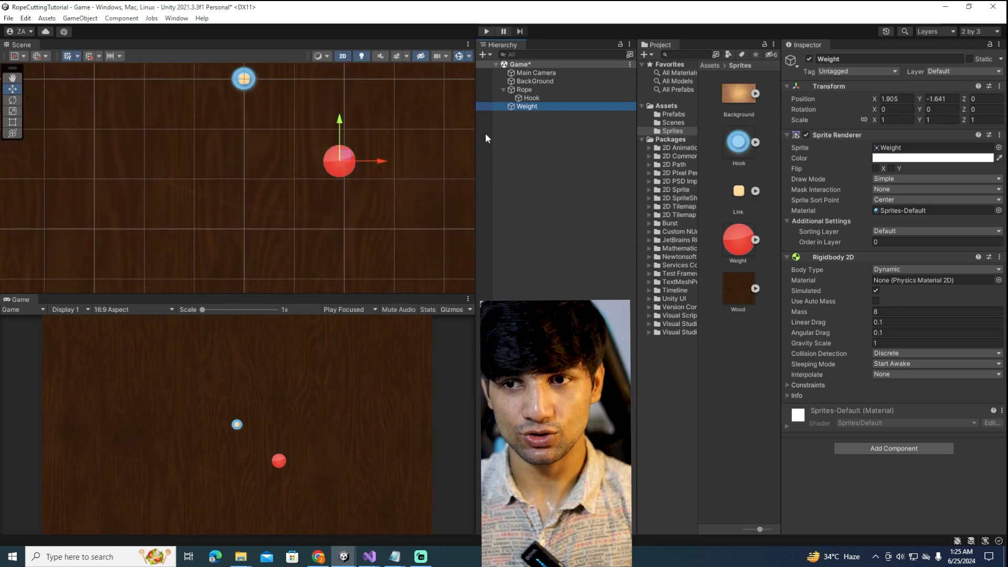
pyautogui.click(487, 31)
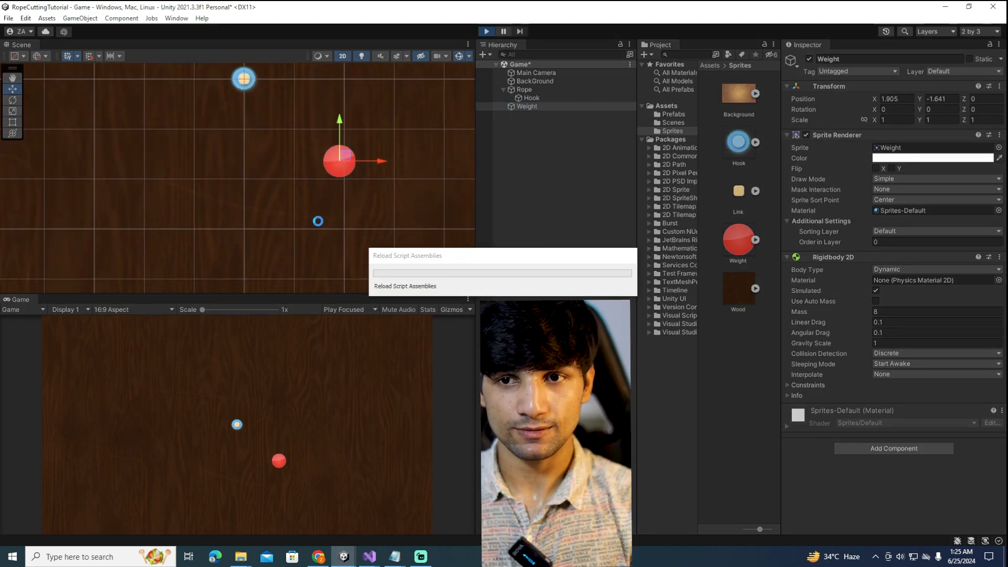
pyautogui.scroll(-1, 287, 232)
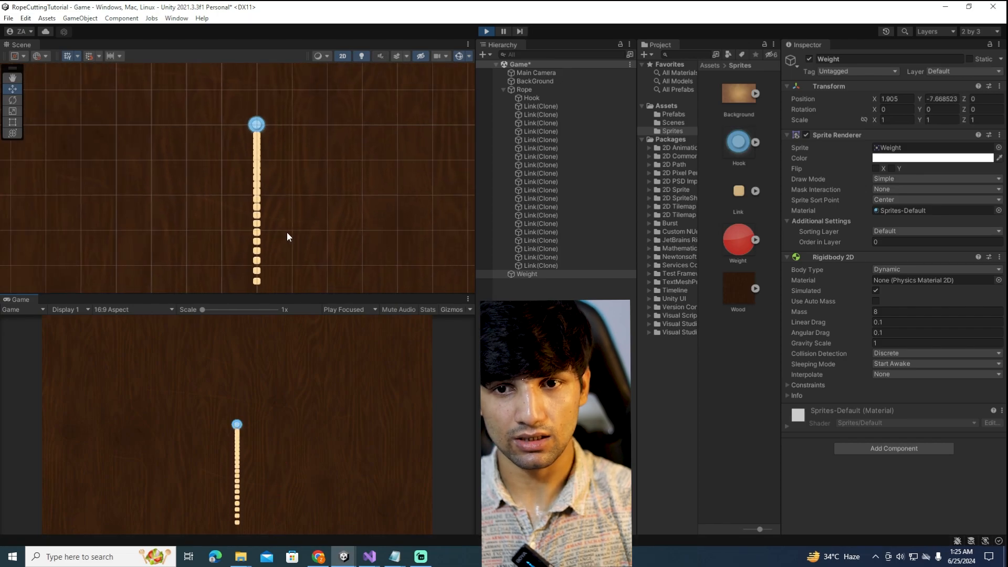
# Step: Inspect the last link at the rope's lower end in the running scene and stop the playtest
pyautogui.scroll(-2, 287, 232)
pyautogui.click(281, 200)
pyautogui.scroll(3, 282, 201)
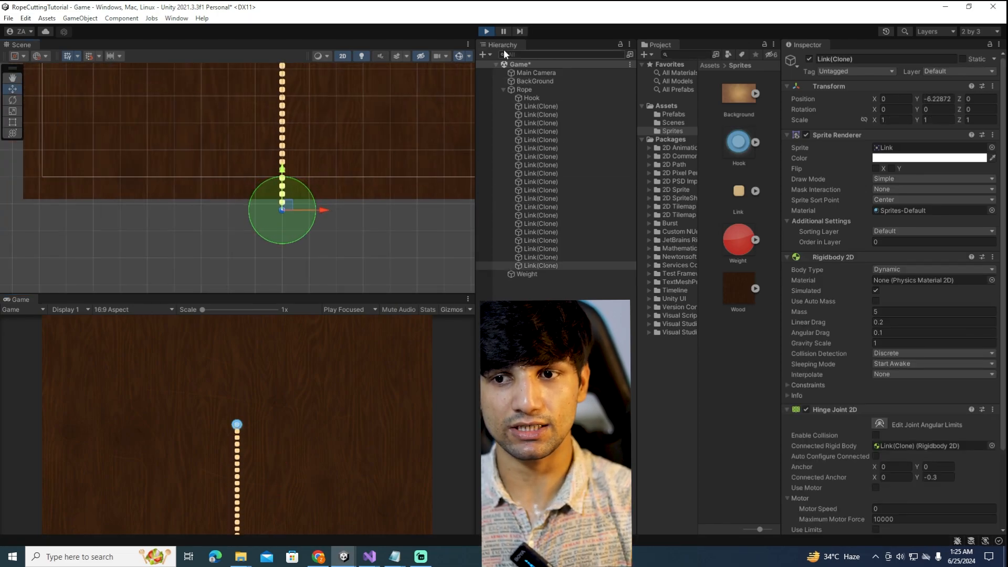
pyautogui.click(487, 33)
# Step: Add a Hinge Joint 2D component to the Weight object
pyautogui.scroll(-8, 351, 122)
pyautogui.moveTo(357, 149); pyautogui.dragTo(333, 214, button='middle')
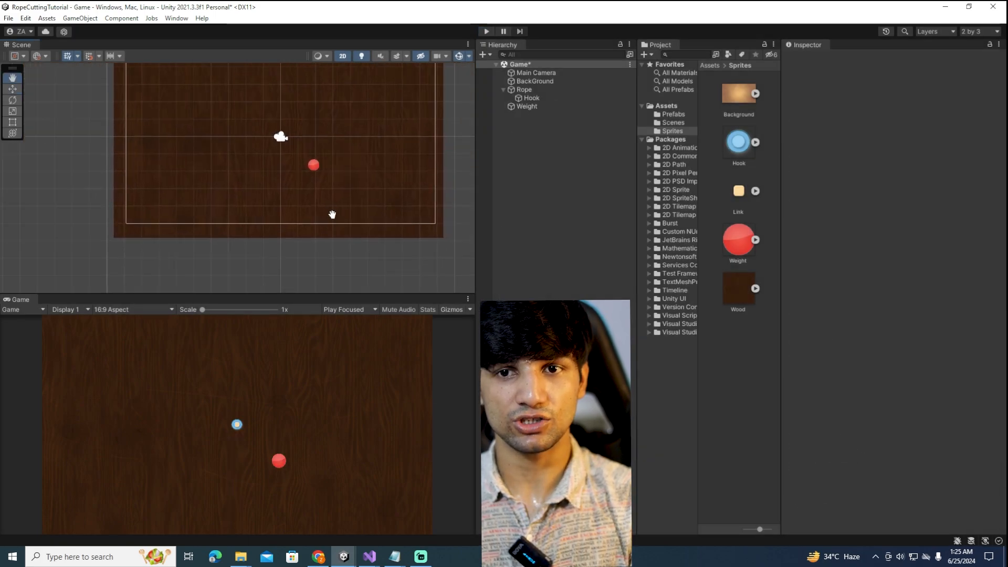
pyautogui.scroll(5, 310, 167)
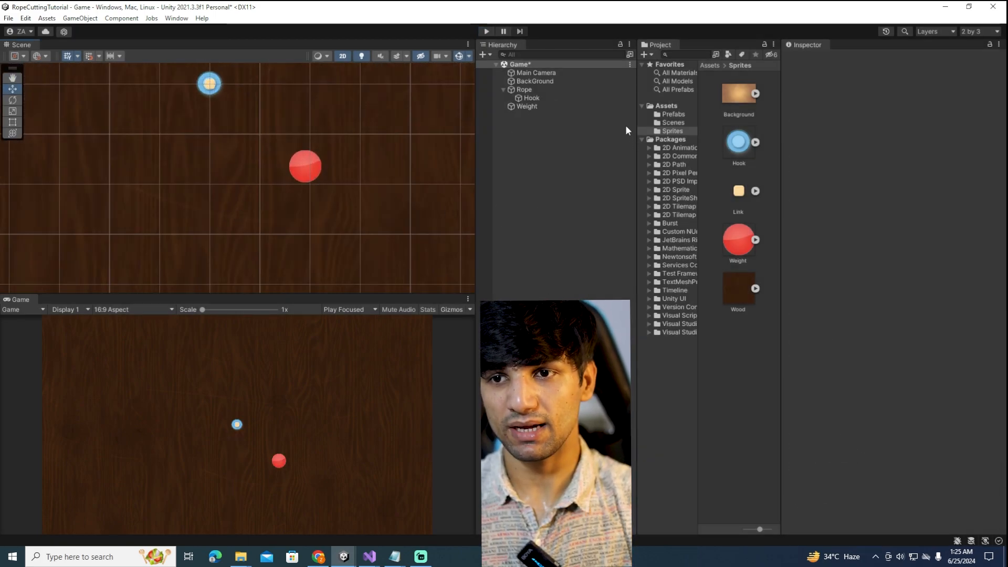
pyautogui.click(545, 99)
pyautogui.click(543, 107)
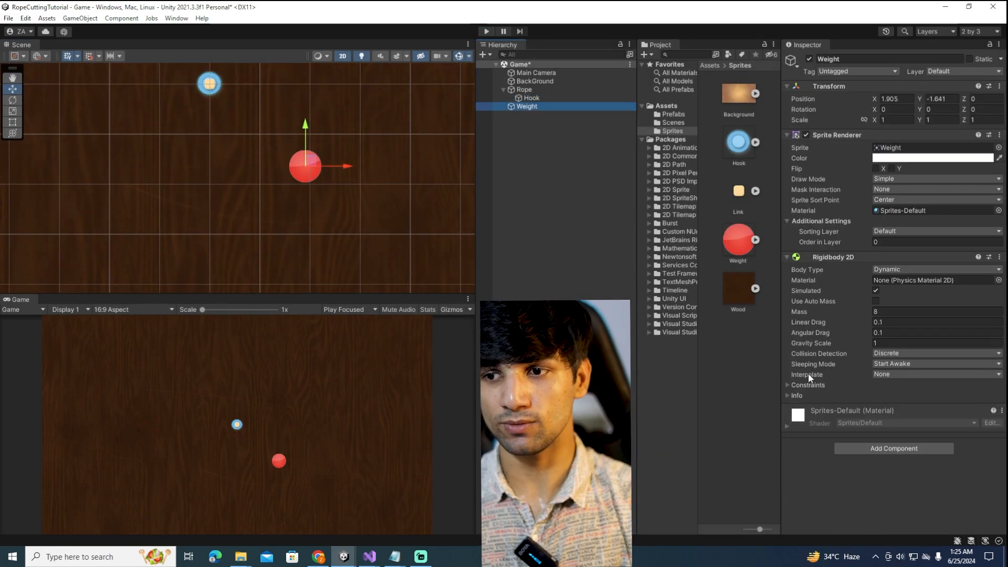
pyautogui.click(899, 450)
pyautogui.write('hin')
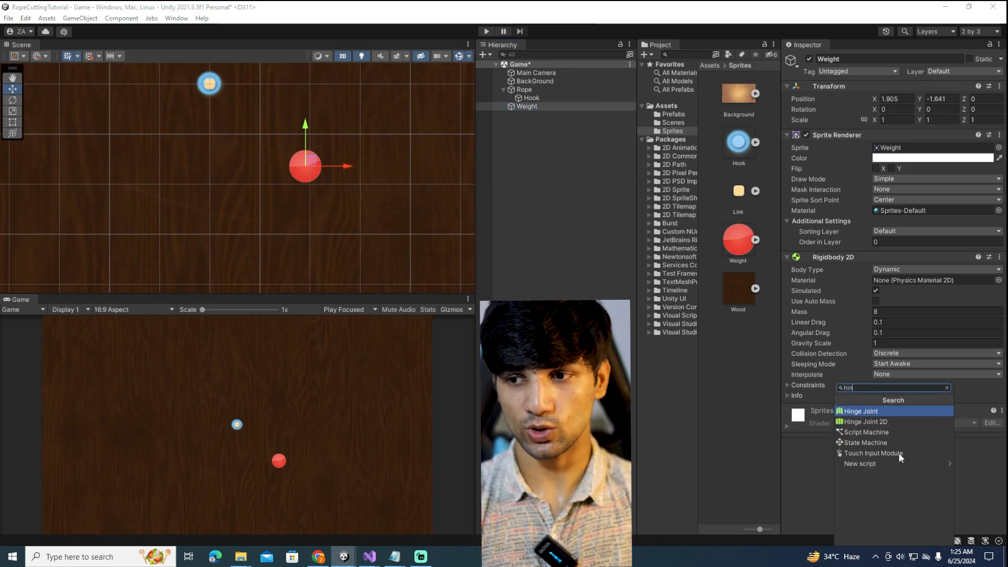
pyautogui.press('Down')
pyautogui.press('Return')
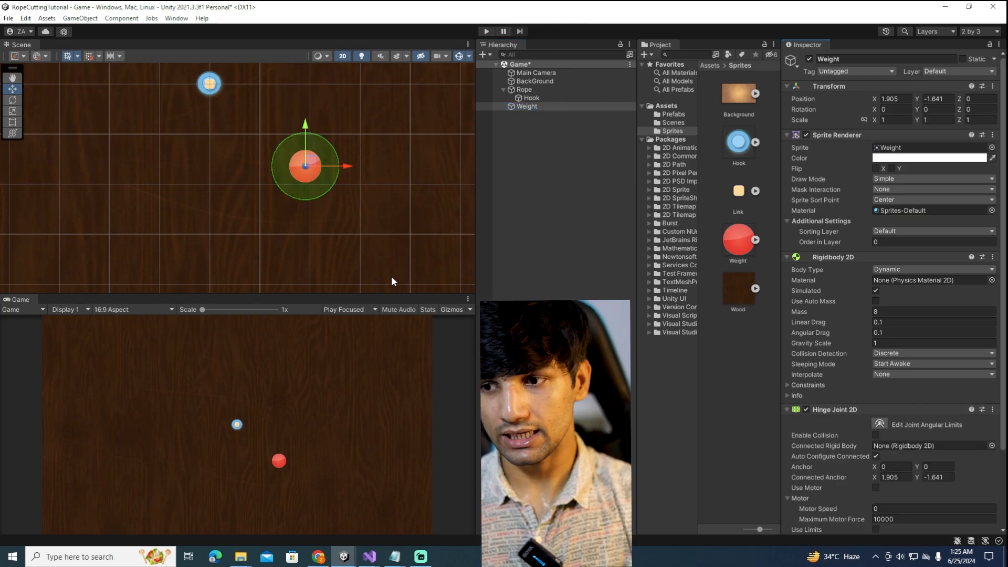
# Step: Disable Auto Configure Connected Anchor on the Weight's hinge joint and set its connected anchor to X 0, Y -0.3
pyautogui.scroll(-1, 394, 281)
pyautogui.click(875, 455)
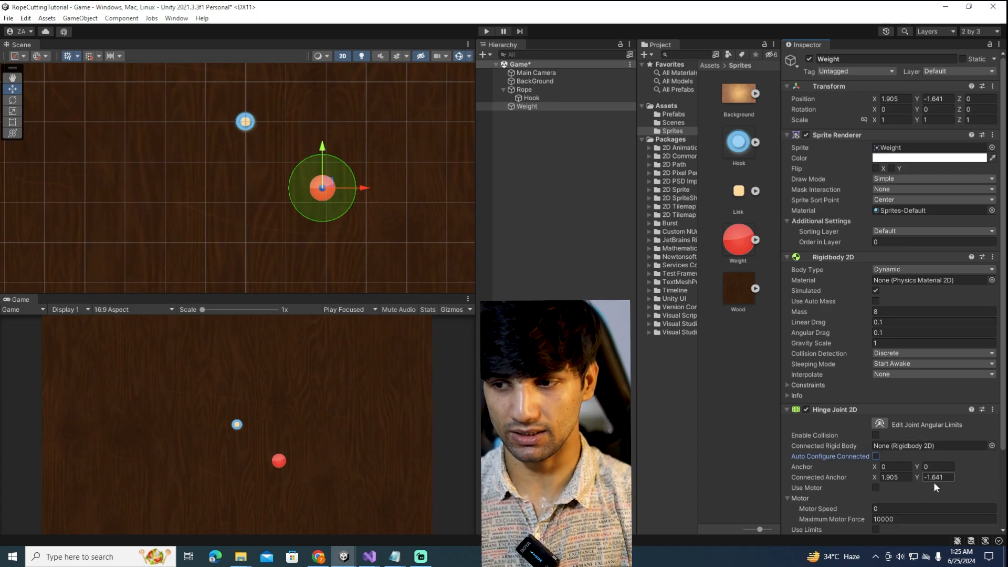
pyautogui.click(893, 477)
pyautogui.write('0')
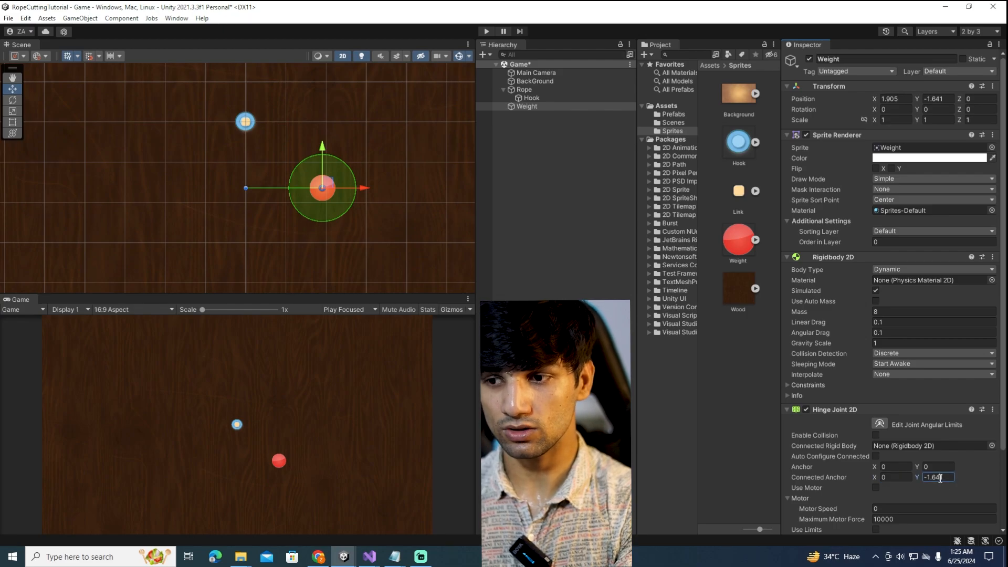
pyautogui.press('Tab')
pyautogui.write('0')
pyautogui.moveTo(938, 476); pyautogui.dragTo(873, 490)
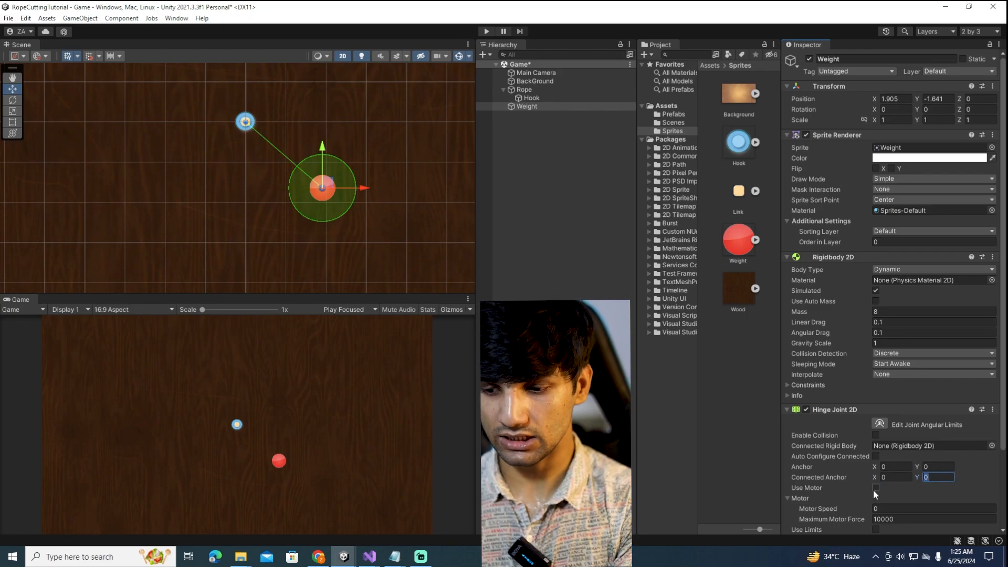
pyautogui.write('-0.3')
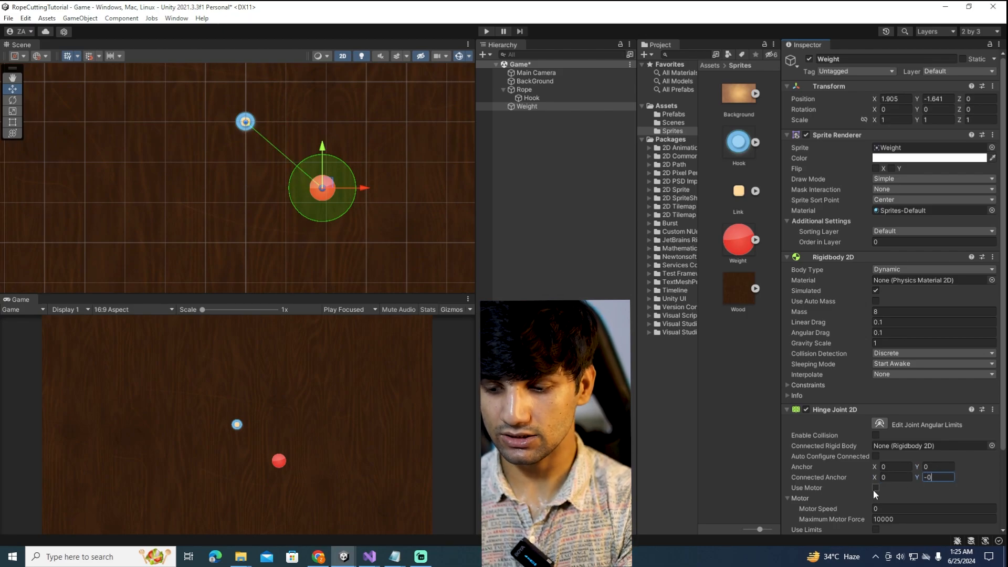
# Step: Playtest the scene to check how the Weight behaves with its hinge joint, try pulling it sideways, and stop the run
pyautogui.scroll(4, 361, 204)
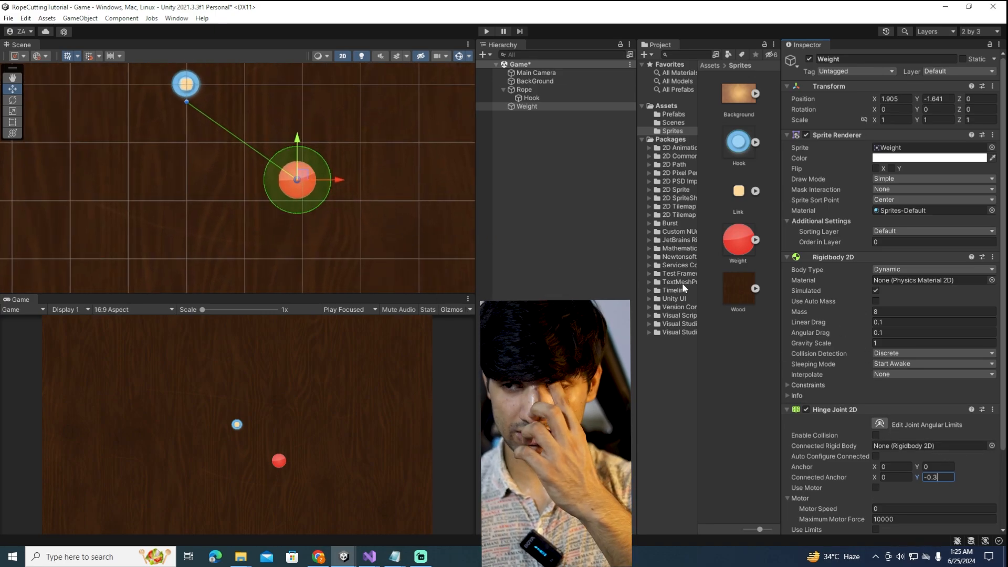
pyautogui.scroll(-3, 888, 370)
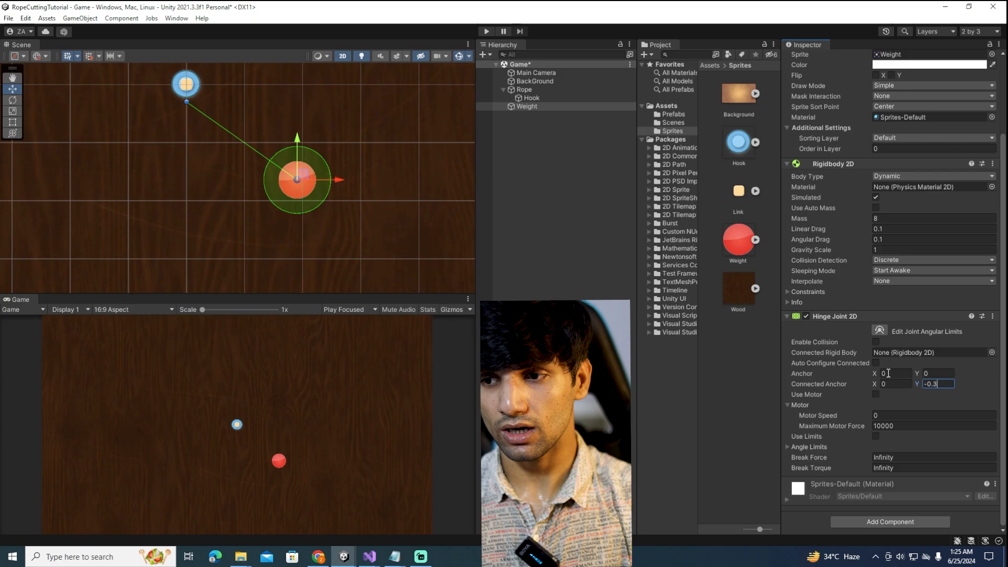
pyautogui.click(485, 32)
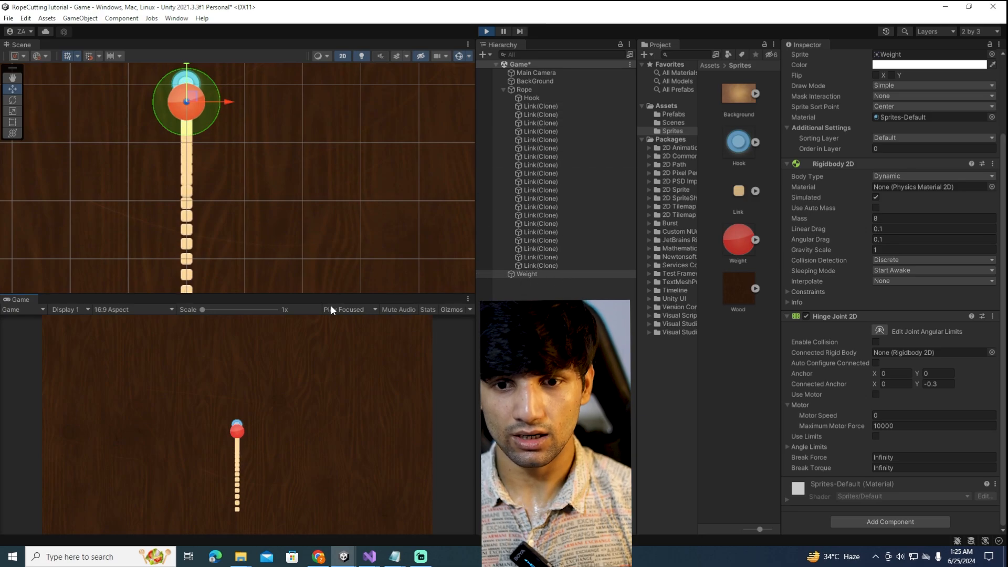
pyautogui.scroll(-5, 298, 235)
pyautogui.moveTo(252, 130); pyautogui.dragTo(410, 128)
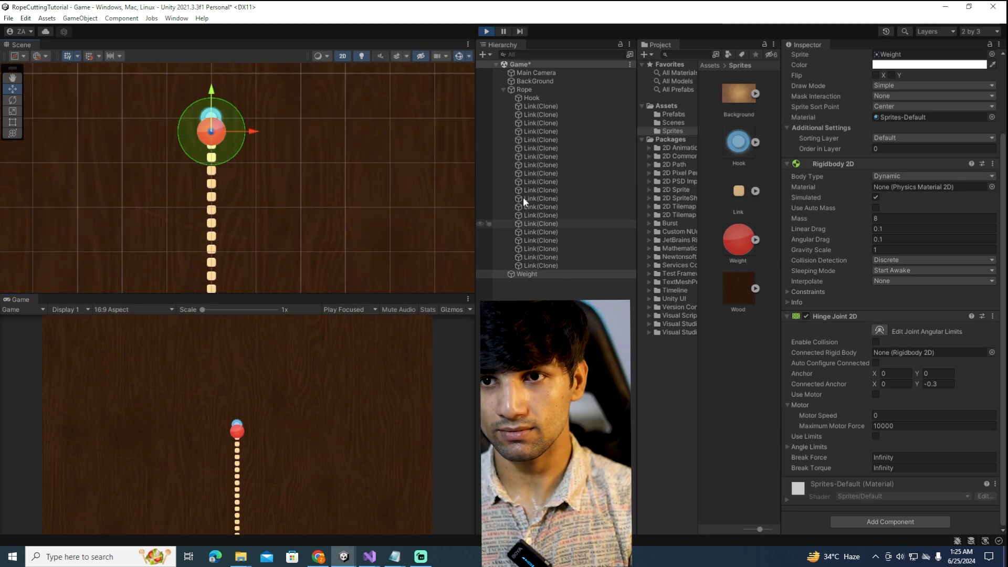
pyautogui.click(485, 32)
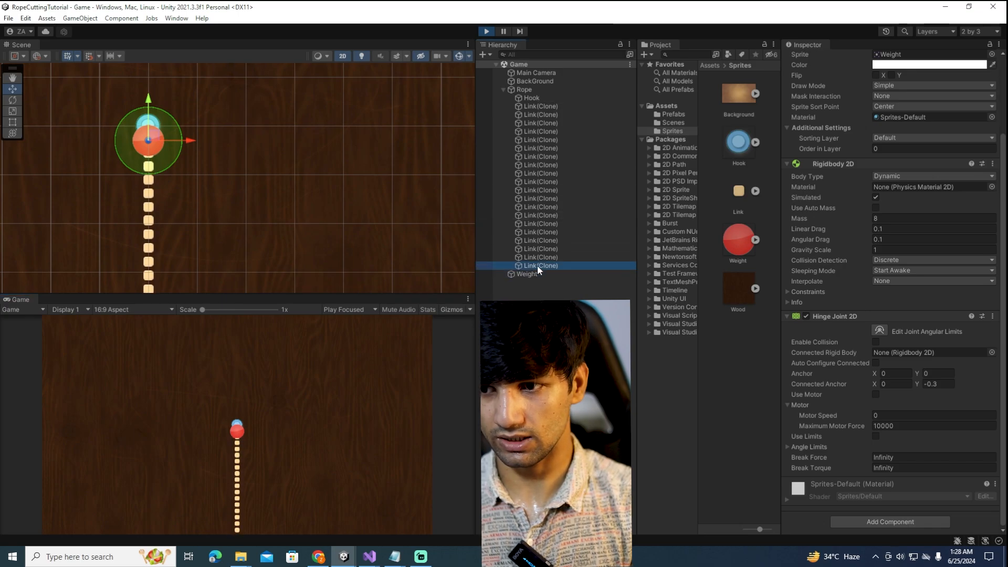
# Step: With the scene running, assign the last Link(Clone) of the rope as the Connected Rigid Body of the Weight's hinge joint
pyautogui.moveTo(537, 266)
pyautogui.mouseDown()
pyautogui.moveTo(834, 373)
pyautogui.moveTo(920, 355)
pyautogui.mouseUp()
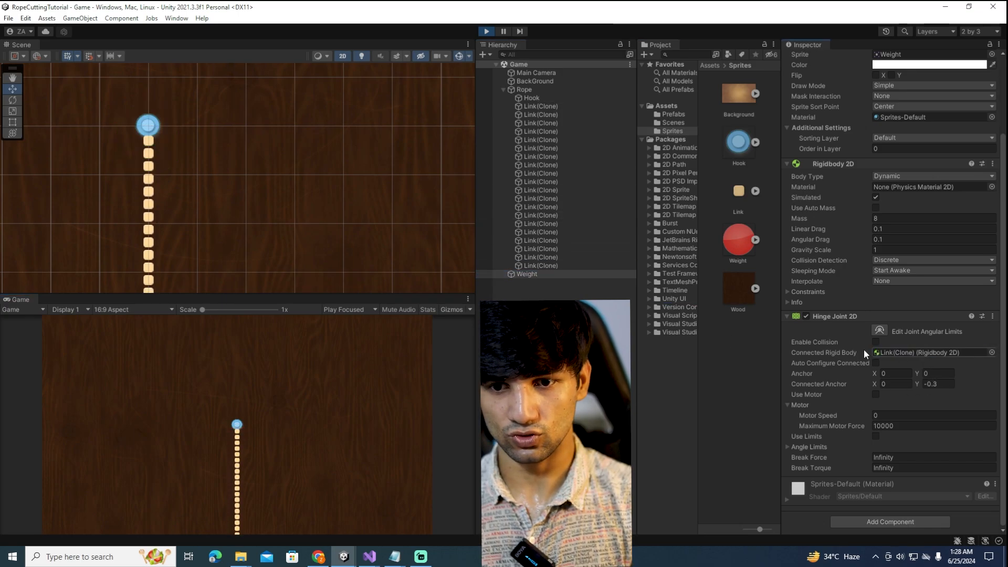
pyautogui.scroll(-2, 287, 201)
pyautogui.scroll(-5, 315, 147)
pyautogui.moveTo(270, 238); pyautogui.dragTo(294, 206, button='middle')
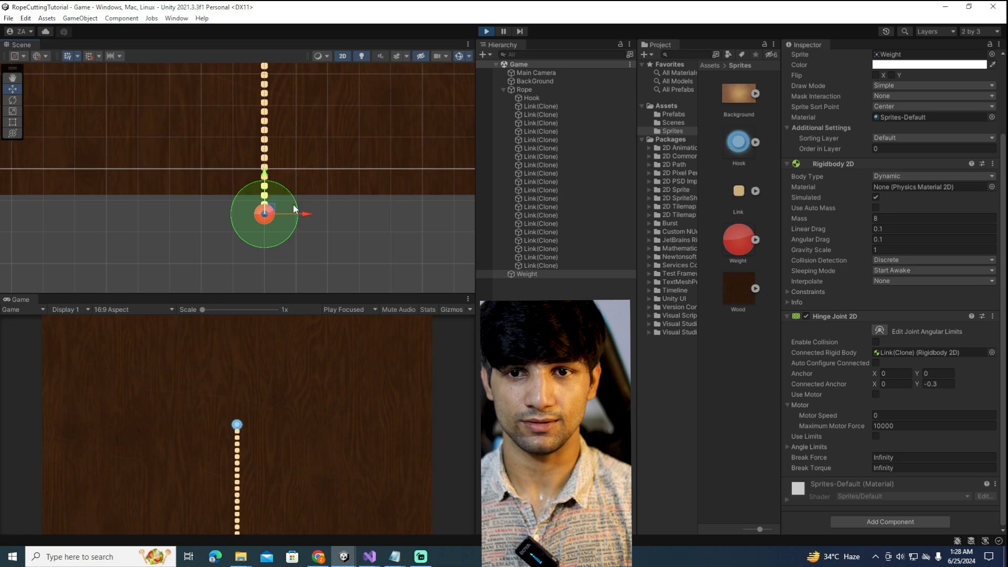
# Step: Pull the hanging Weight sideways to examine how the rope swings, and stop the playtest
pyautogui.scroll(3, 294, 206)
pyautogui.moveTo(301, 222); pyautogui.dragTo(128, 95)
pyautogui.scroll(-8, 267, 162)
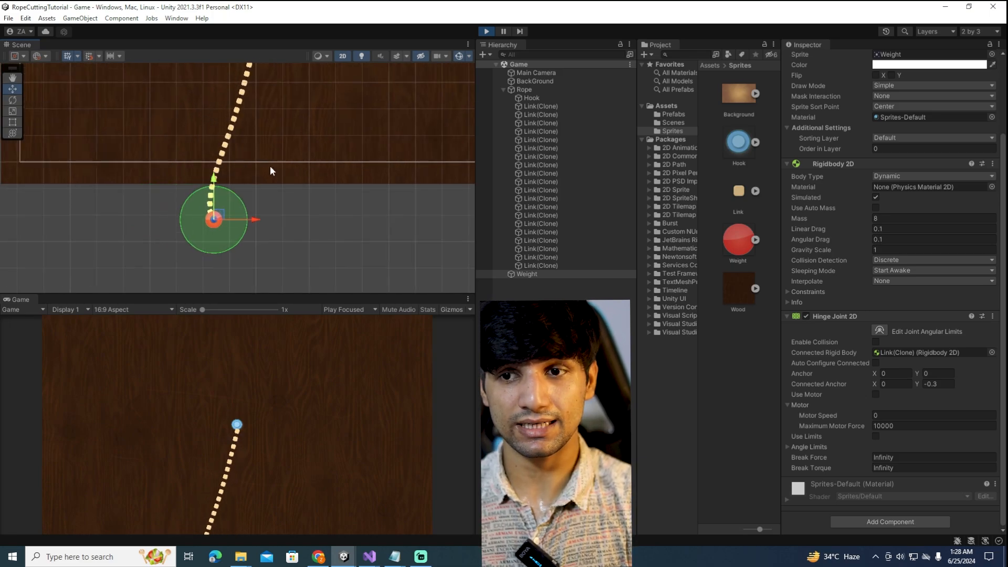
pyautogui.click(484, 30)
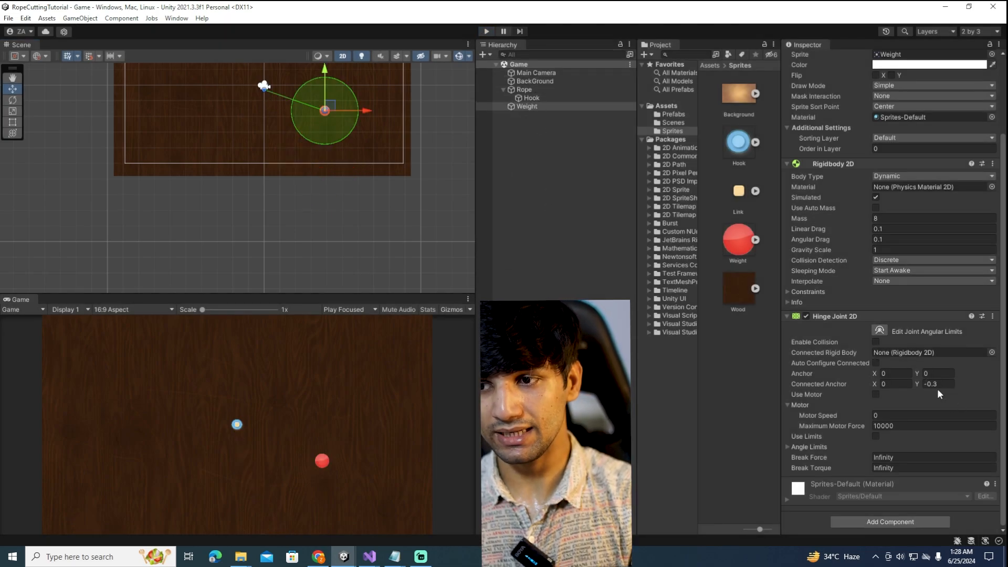
# Step: Playtest the scene again with the hinge joint's Connected Rigid Body unassigned, and stop the run
pyautogui.scroll(2, 326, 113)
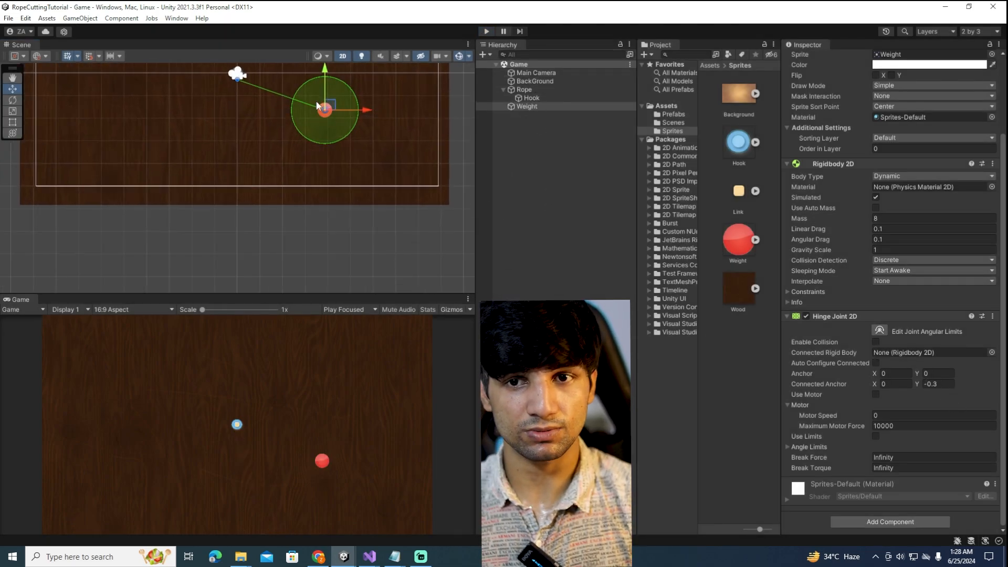
pyautogui.scroll(3, 316, 103)
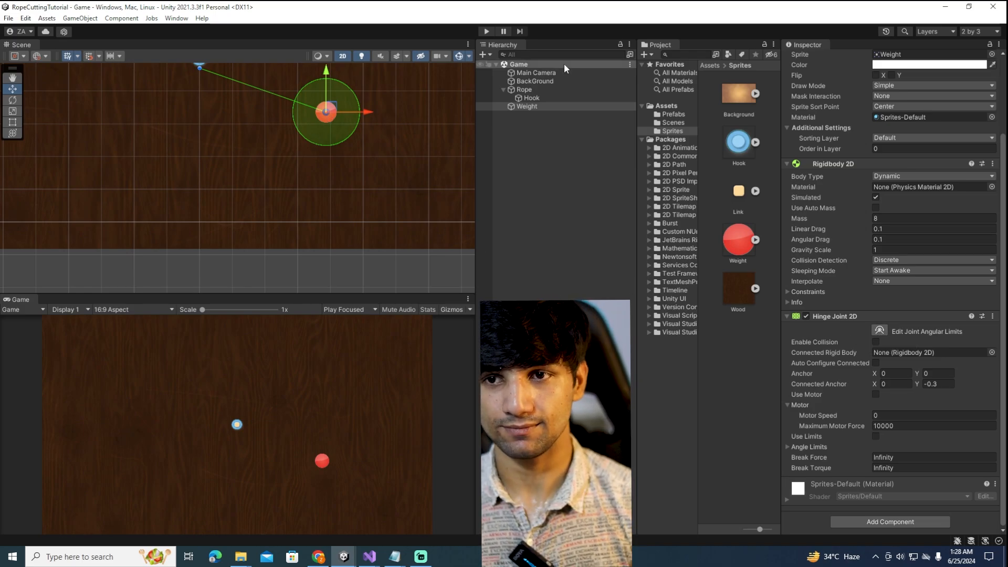
pyautogui.click(482, 30)
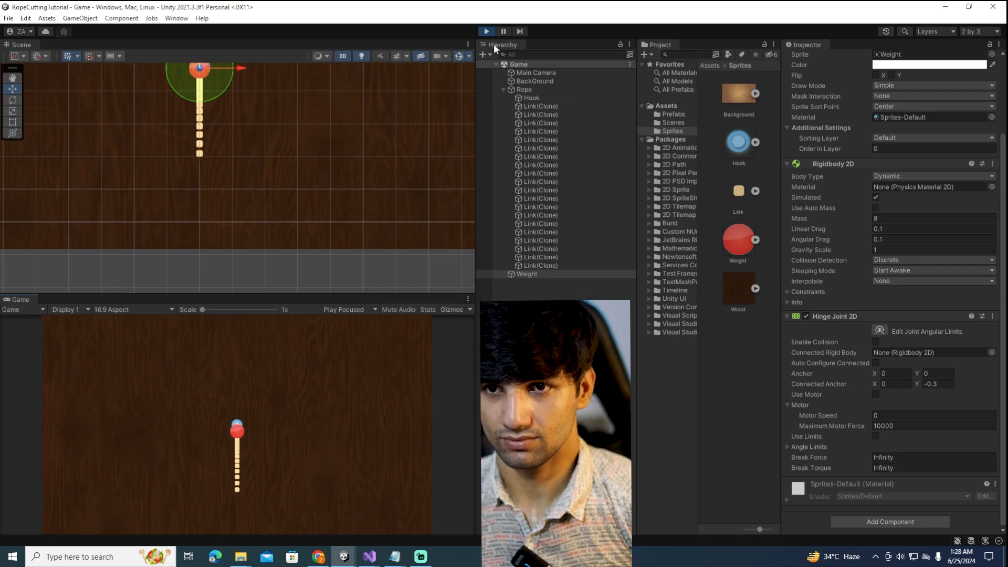
pyautogui.click(486, 31)
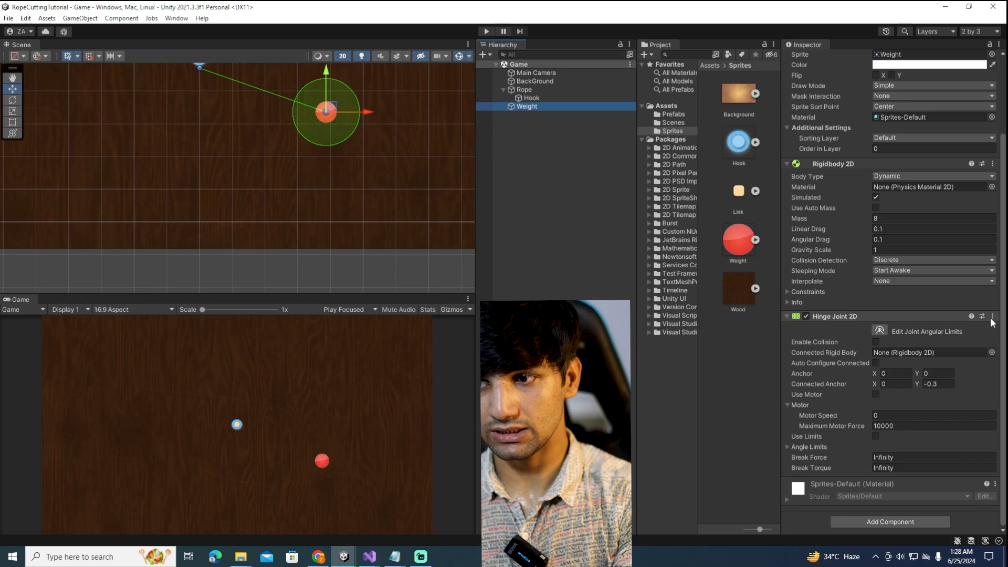
# Step: Remove the Hinge Joint 2D component from the Weight object
pyautogui.click(934, 316)
pyautogui.click(998, 409)
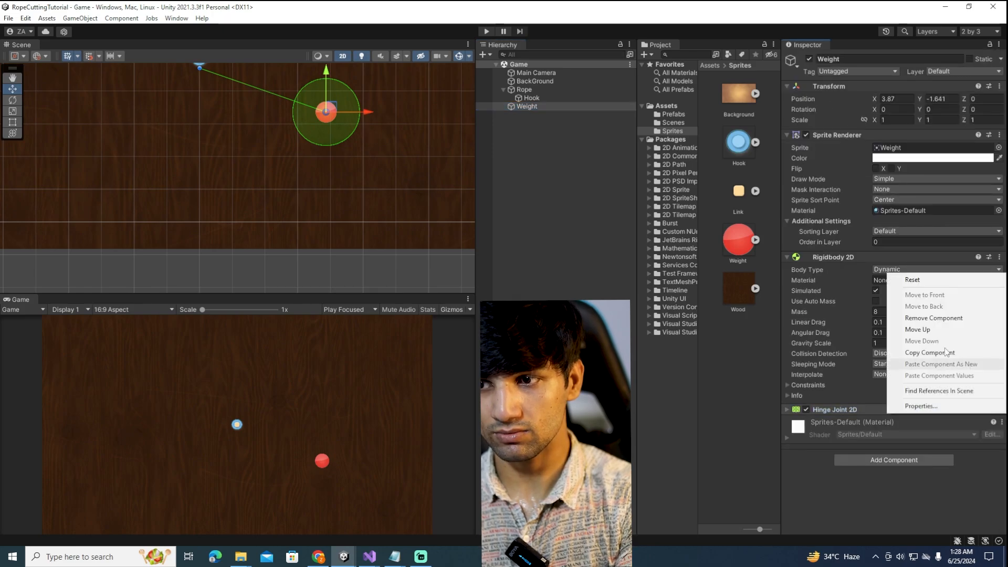
pyautogui.click(934, 317)
# Step: Focus on the Weight object and move it slightly down to about Y -1.774
pyautogui.click(537, 111)
pyautogui.doubleClick(530, 106)
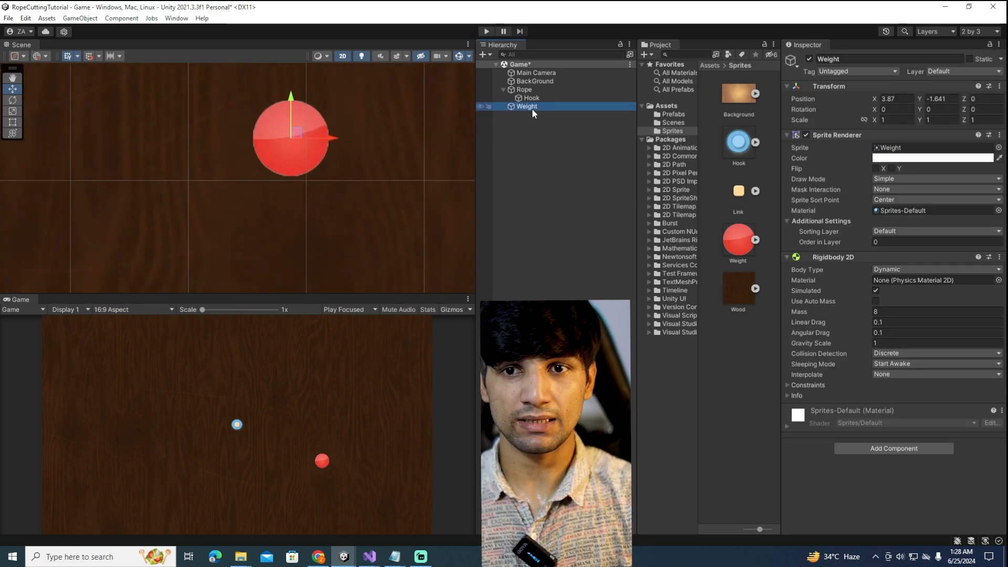
pyautogui.scroll(-2, 369, 173)
pyautogui.moveTo(305, 124); pyautogui.dragTo(301, 153)
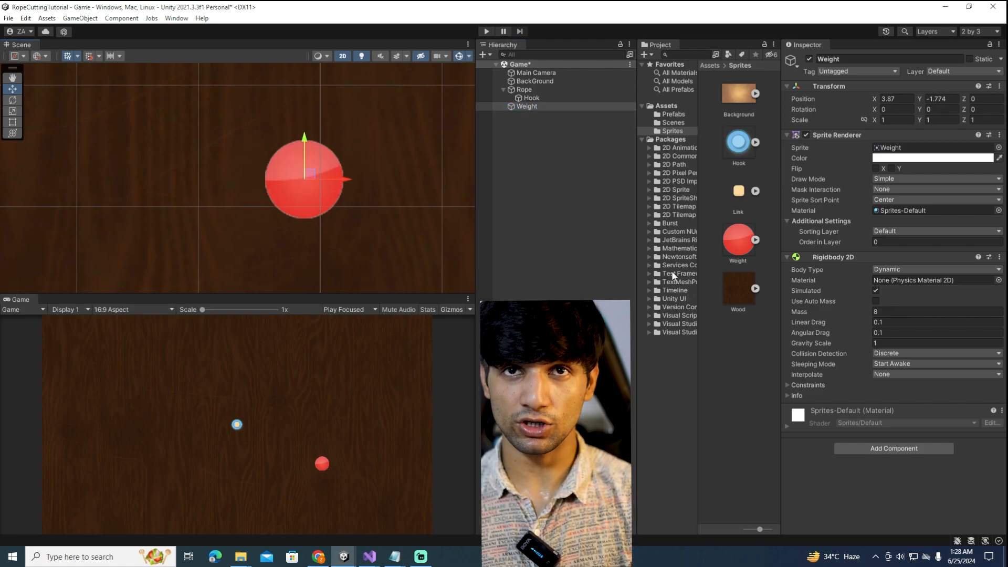
# Step: Add a new Hinge Joint 2D component to the repositioned Weight
pyautogui.click(882, 449)
pyautogui.write('hi')
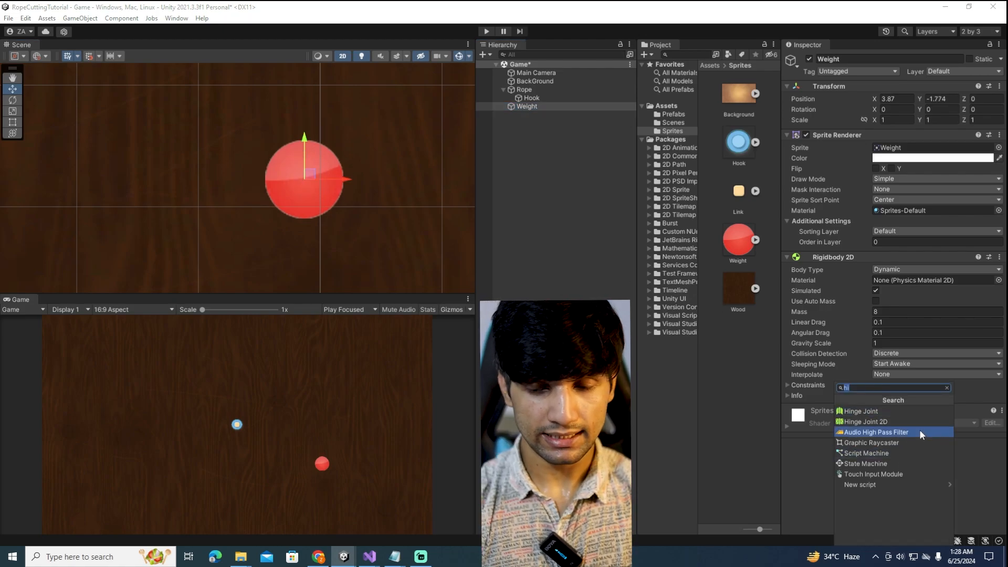
pyautogui.press('Up')
pyautogui.press('Up')
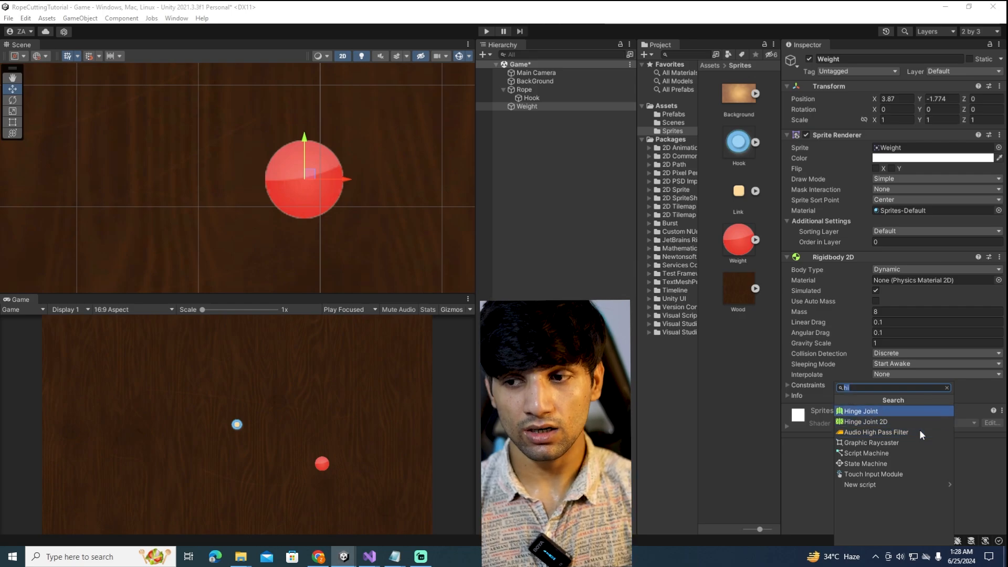
pyautogui.press('Down')
pyautogui.press('Return')
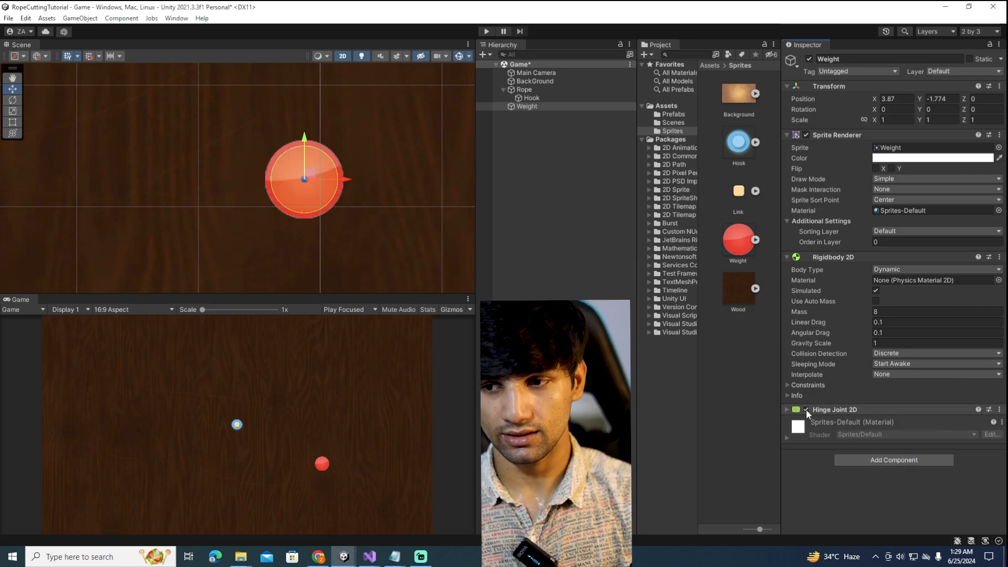
# Step: Turn off Auto Configure Connected Anchor on the Weight's new hinge joint and set the connected anchor to X 0, Y -0.3
pyautogui.click(787, 410)
pyautogui.scroll(-2, 826, 373)
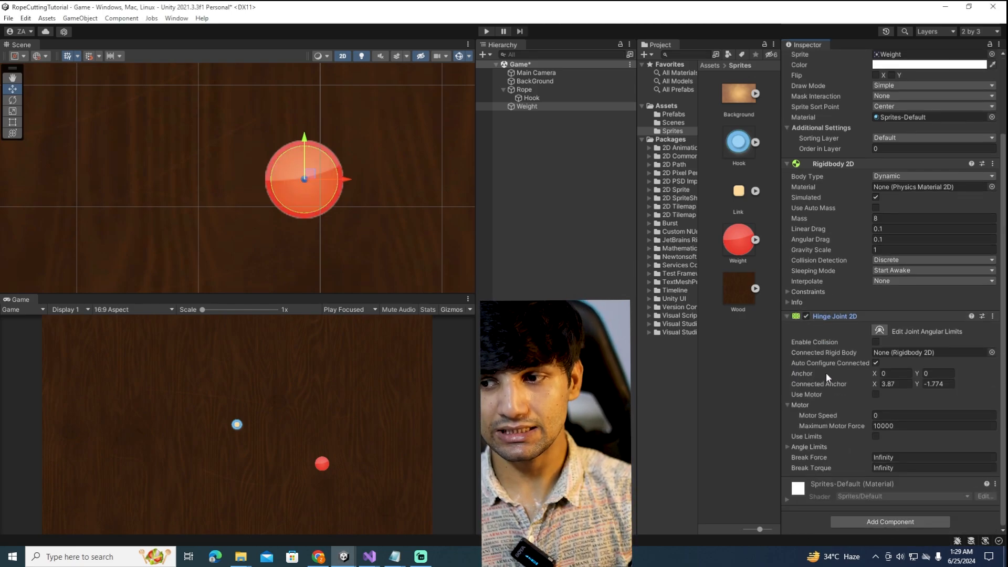
pyautogui.click(876, 363)
pyautogui.click(941, 385)
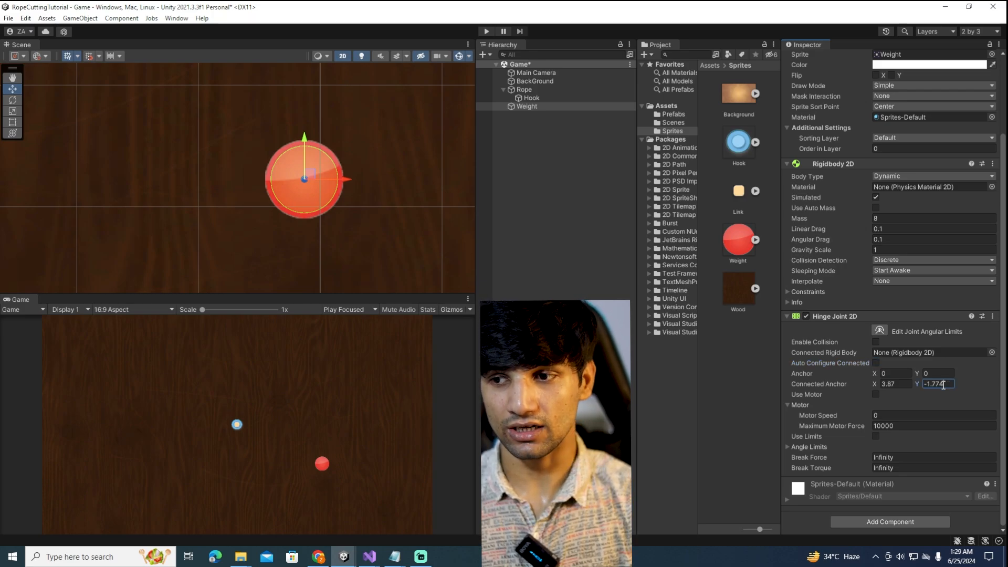
pyautogui.click(902, 386)
pyautogui.write('0')
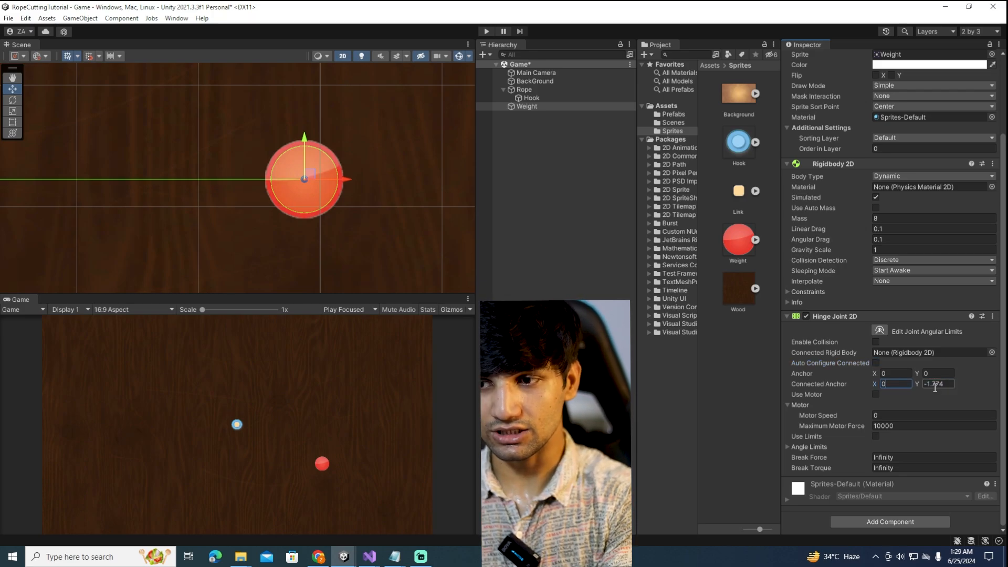
pyautogui.write('0')
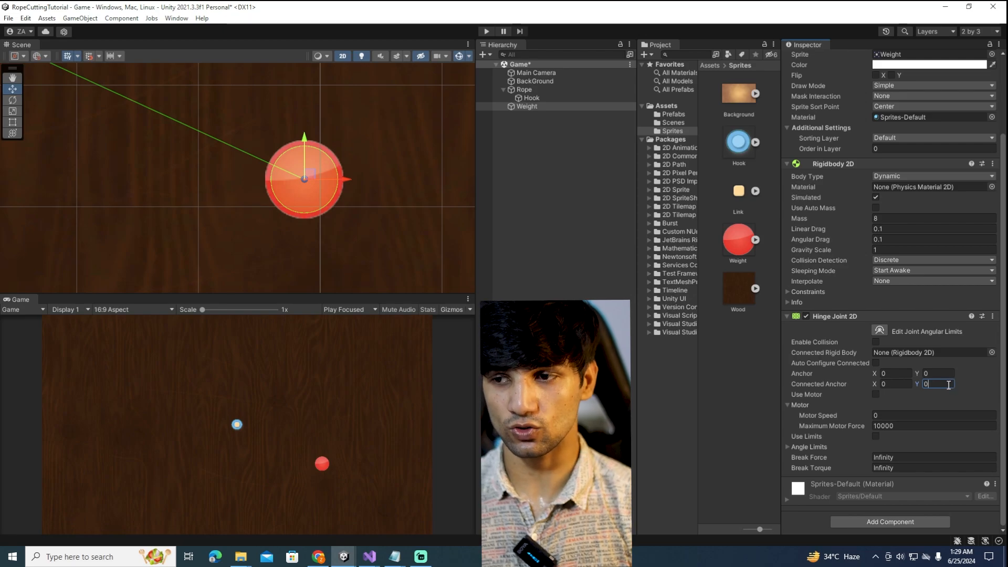
pyautogui.write('-0.3')
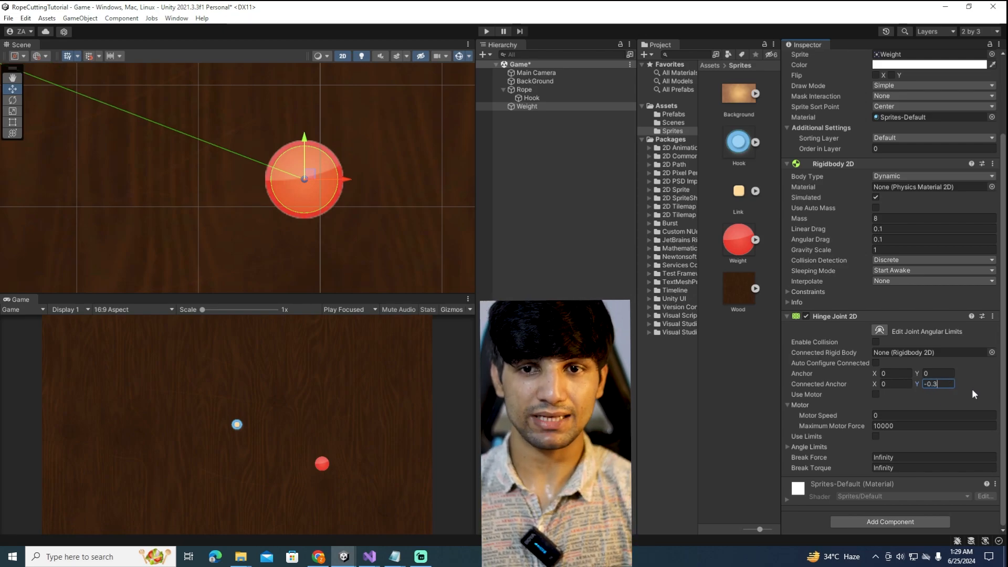
pyautogui.scroll(-4, 371, 238)
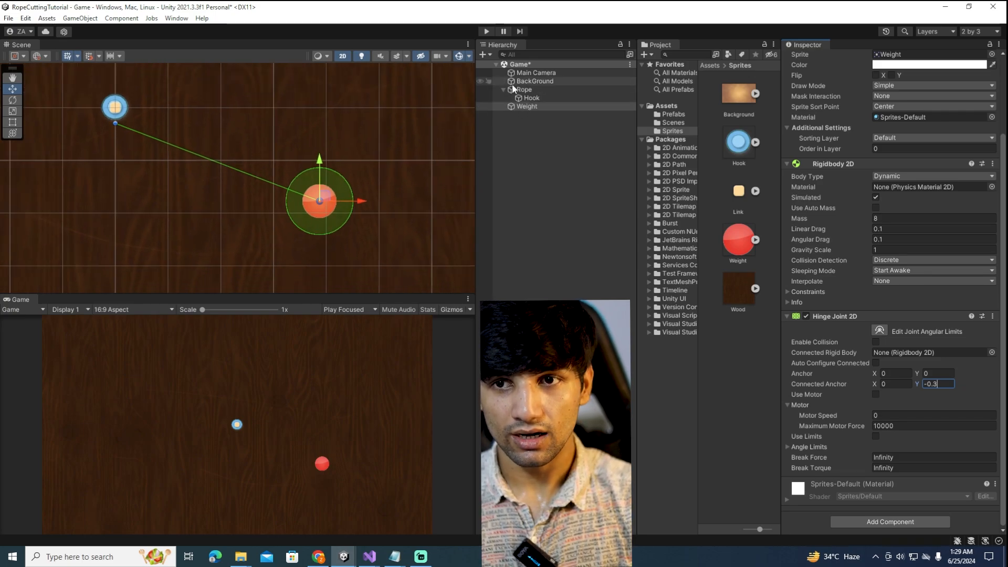
# Step: Set the number of links in the Rope object's Rope script to 8
pyautogui.click(535, 98)
pyautogui.click(528, 89)
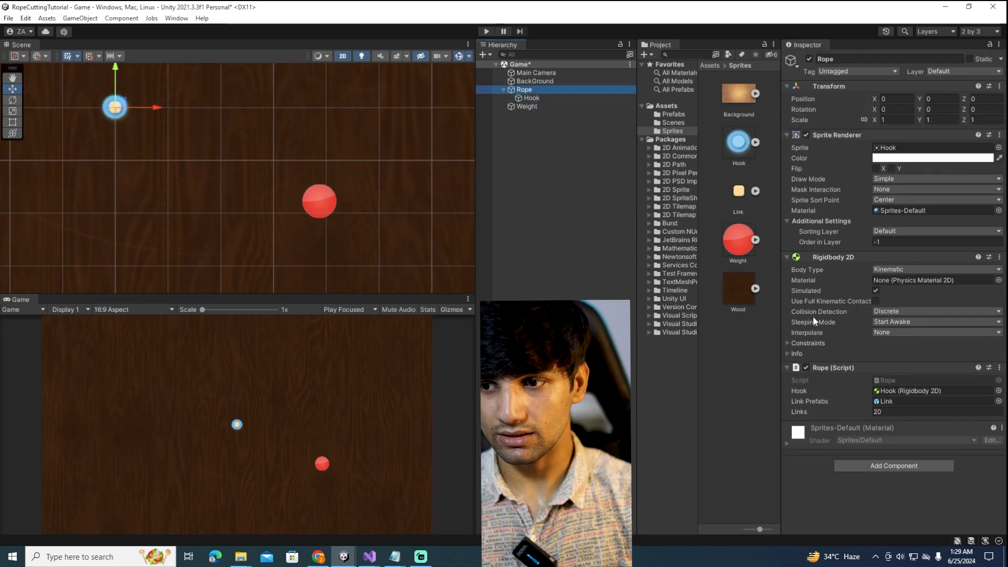
pyautogui.click(886, 411)
pyautogui.write('8')
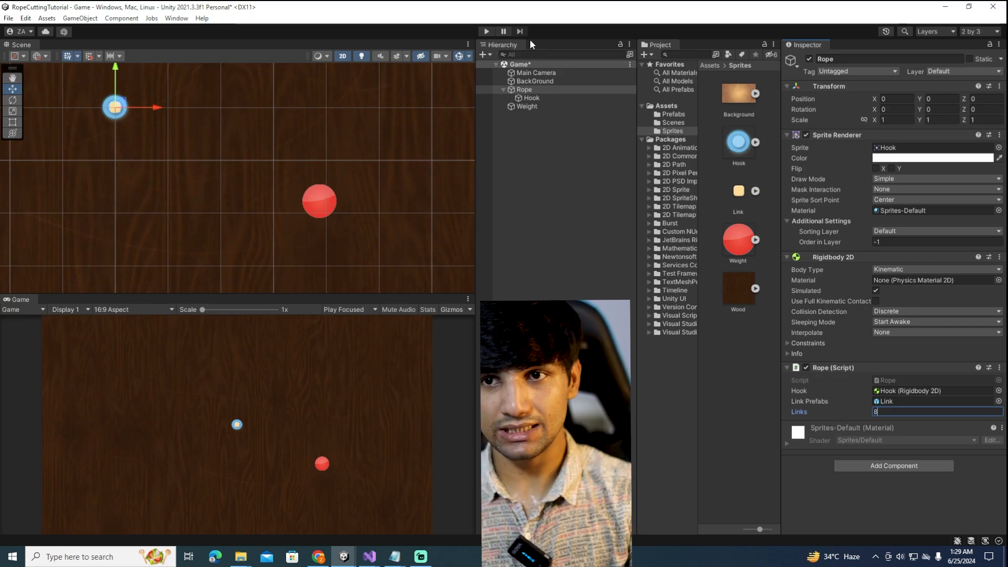
# Step: Run the game and assign the last Link(Clone) of the rope as the connected rigid body of the Weight's hinge joint
pyautogui.click(486, 31)
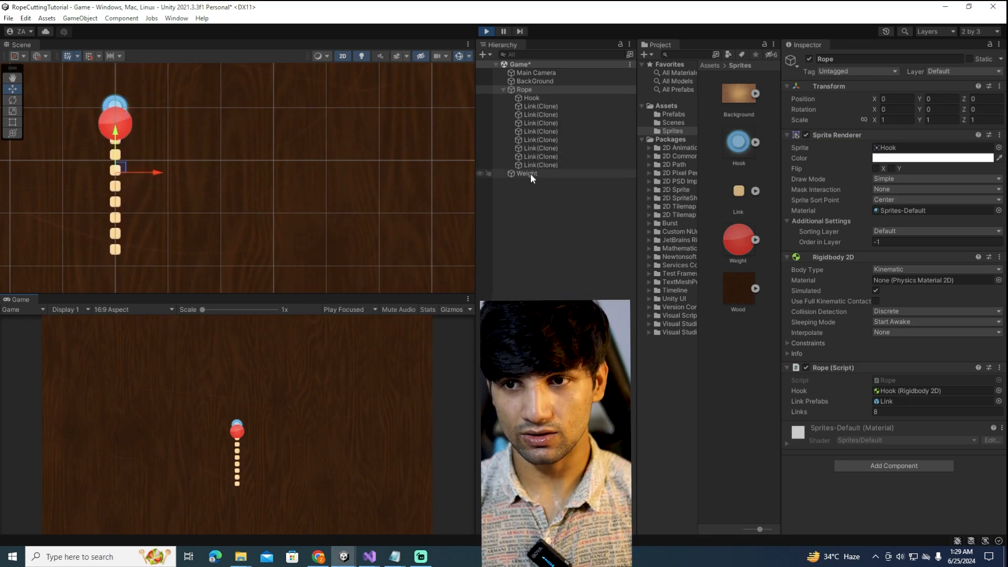
pyautogui.click(530, 173)
pyautogui.scroll(-3, 883, 408)
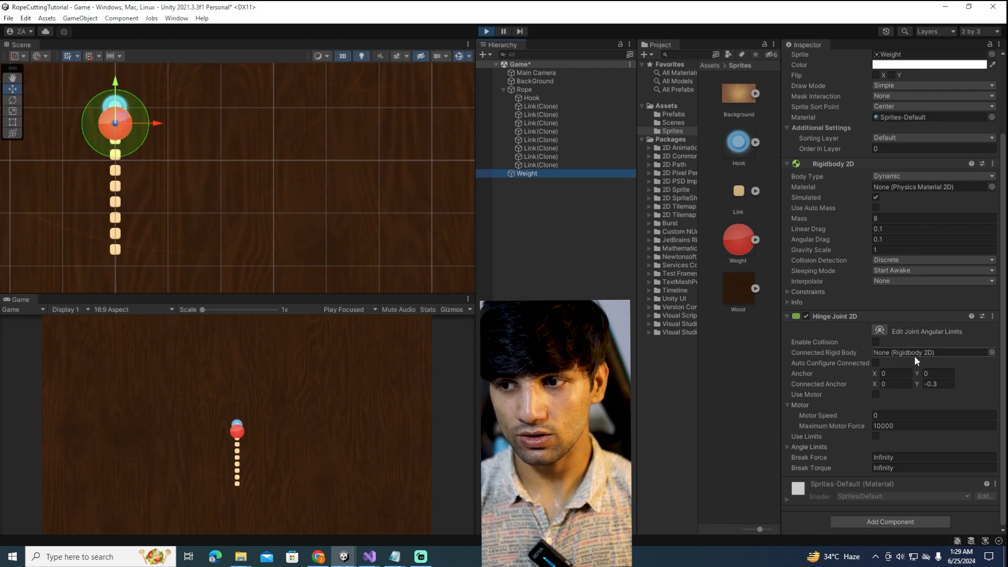
pyautogui.moveTo(546, 164)
pyautogui.mouseDown()
pyautogui.moveTo(769, 272)
pyautogui.moveTo(903, 351)
pyautogui.mouseUp()
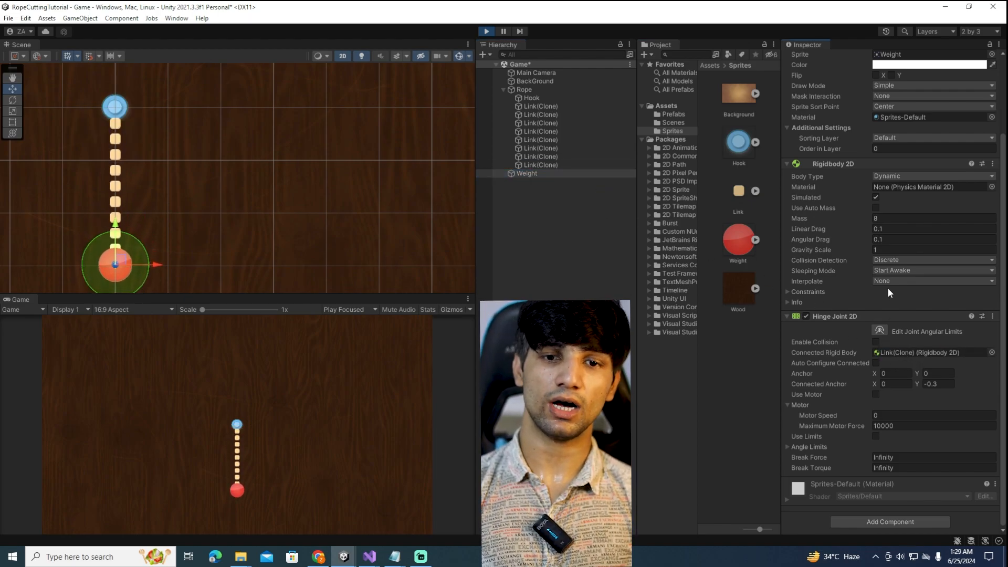
# Step: Move the Weight sideways in the running scene to test how it swings on the rope, and stop the game
pyautogui.scroll(-5, 257, 238)
pyautogui.moveTo(257, 238); pyautogui.dragTo(307, 209, button='middle')
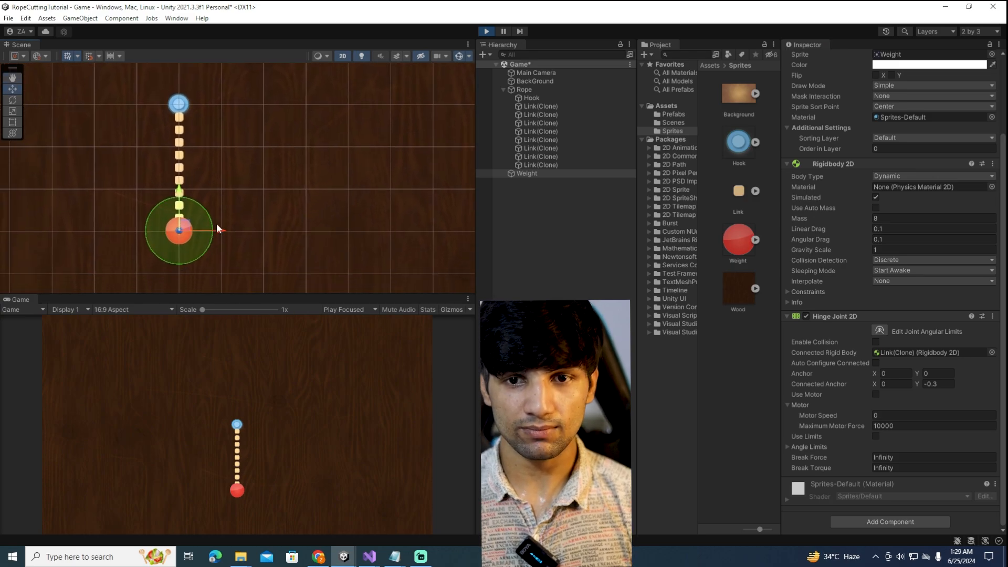
pyautogui.moveTo(213, 232); pyautogui.dragTo(96, 226)
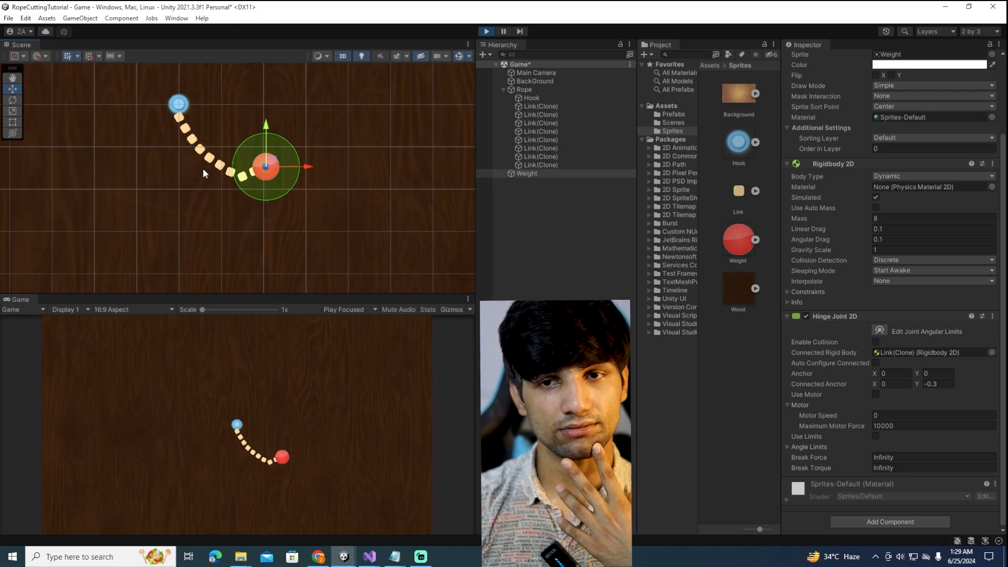
pyautogui.click(486, 31)
# Step: Remove the Hinge Joint 2D component from the Weight object after play mode
pyautogui.click(532, 99)
pyautogui.click(530, 106)
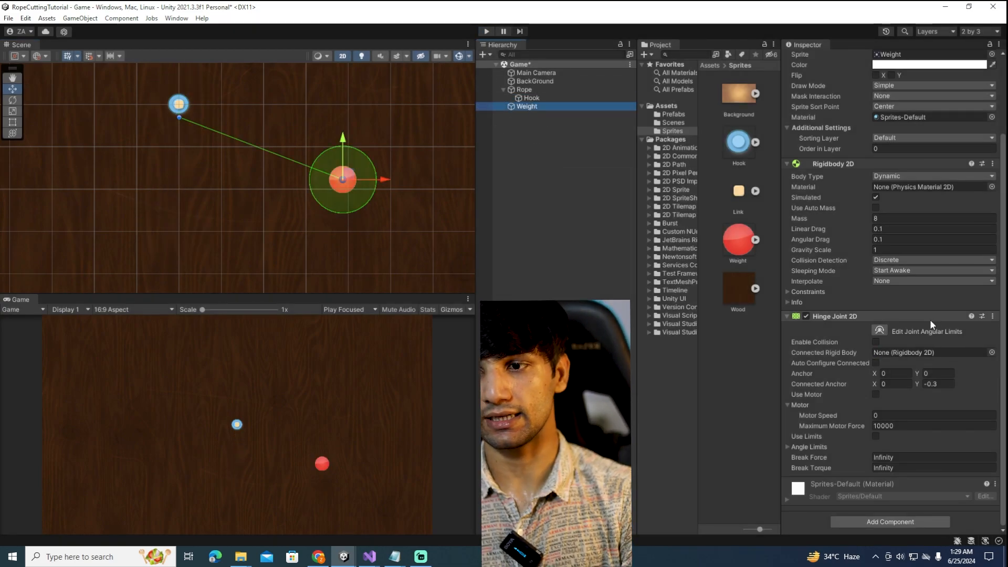
pyautogui.click(992, 317)
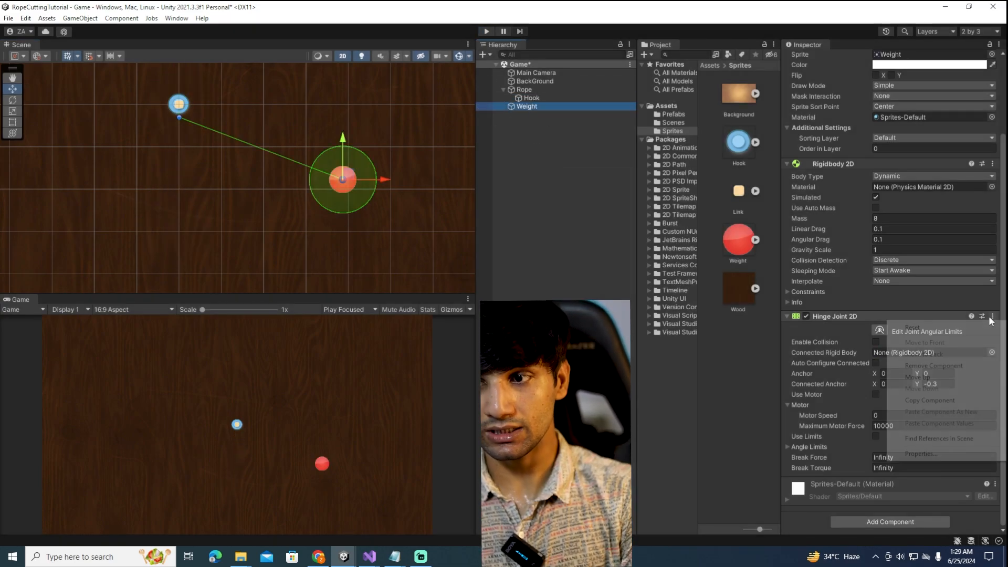
pyautogui.click(935, 366)
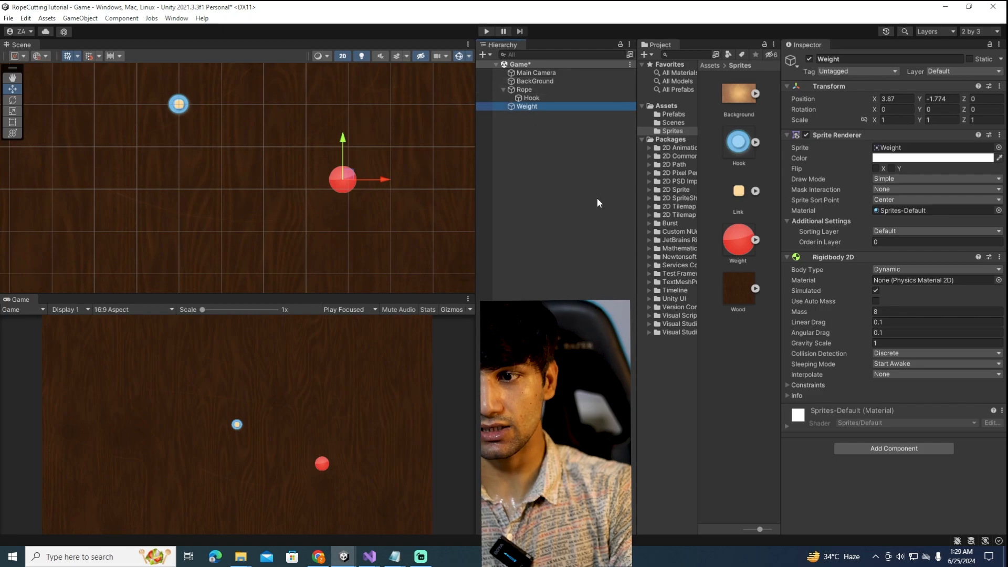
# Step: Create a new script named Weight and add it to the Weight object
pyautogui.click(892, 447)
pyautogui.write('hiWr')
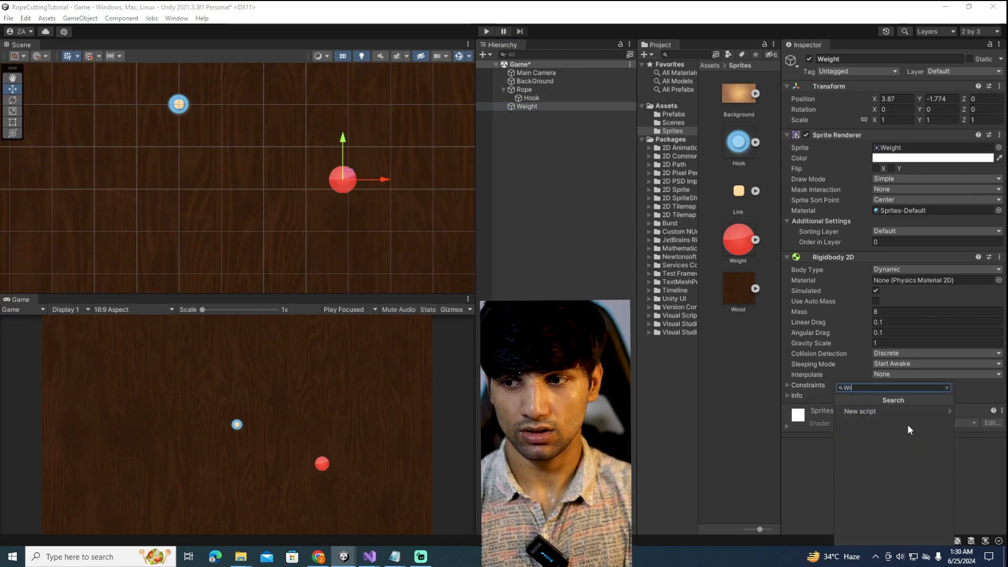
pyautogui.press('BackSpace')
pyautogui.write('ei')
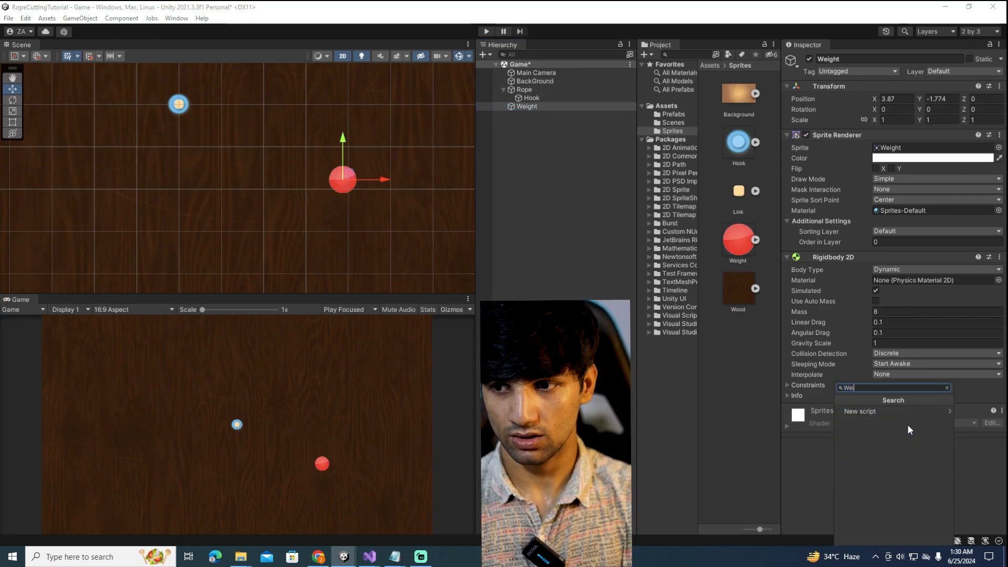
pyautogui.write('ght')
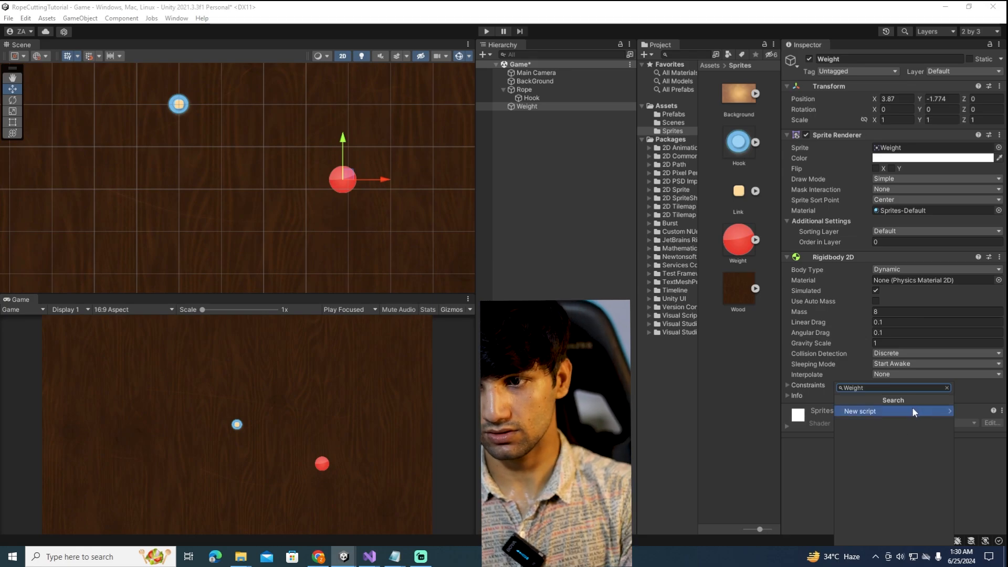
pyautogui.click(911, 410)
pyautogui.click(917, 536)
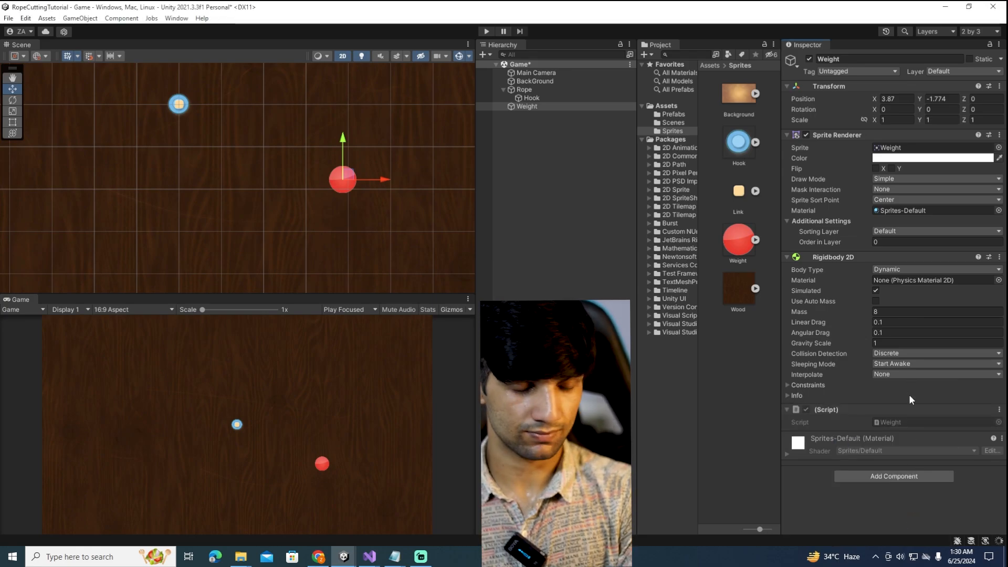
# Step: Open the Weight script in Visual Studio and delete the default Start and Update methods with their comments
pyautogui.hotkey('alt', 'Tab')
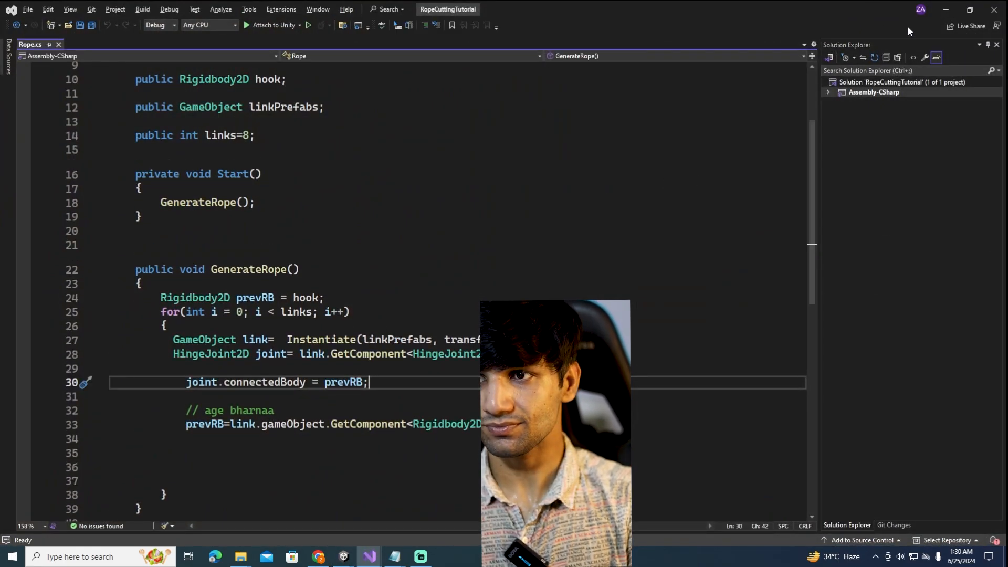
pyautogui.click(937, 9)
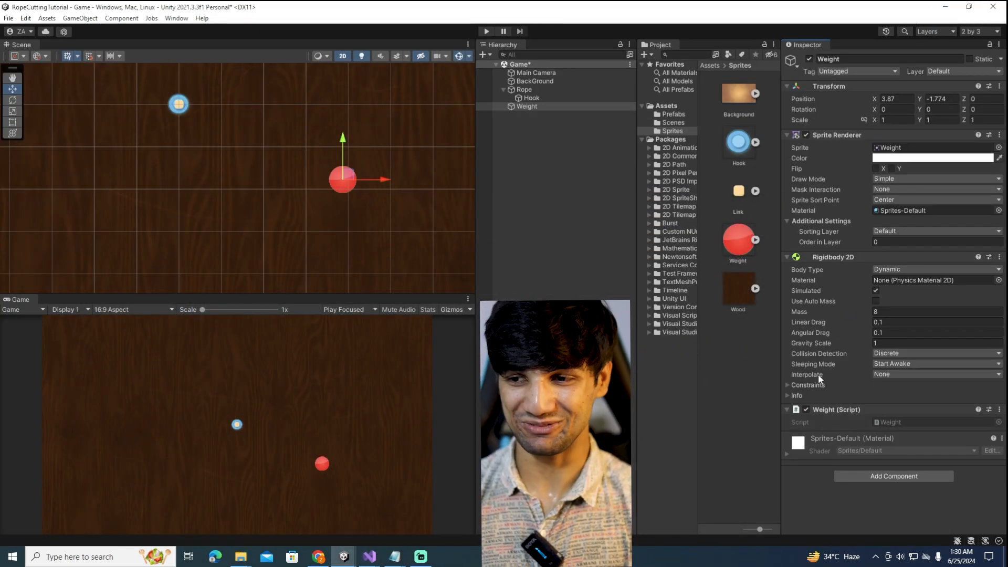
pyautogui.doubleClick(890, 423)
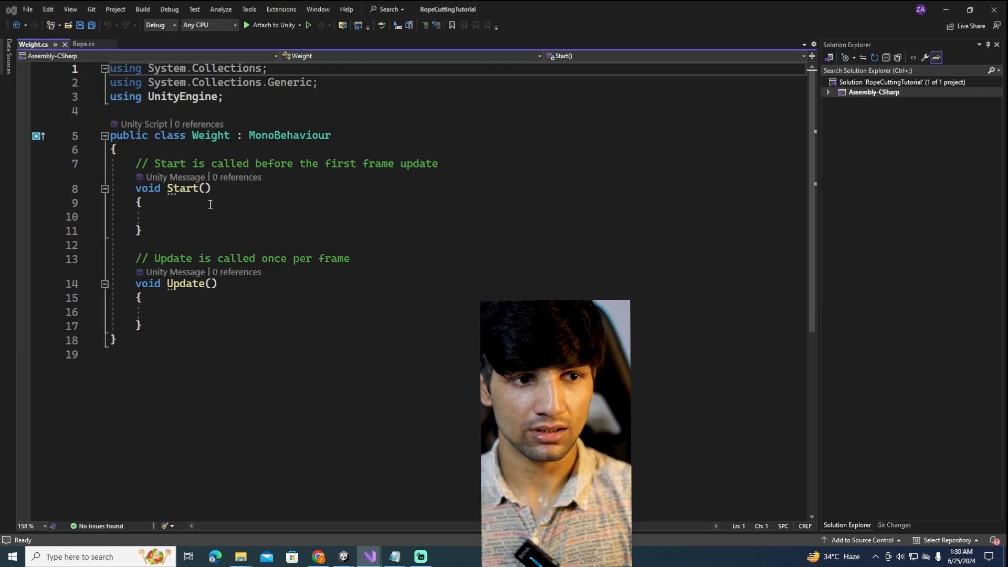
pyautogui.moveTo(171, 315); pyautogui.dragTo(151, 259)
pyautogui.moveTo(142, 326); pyautogui.dragTo(136, 165)
pyautogui.press('BackSpace')
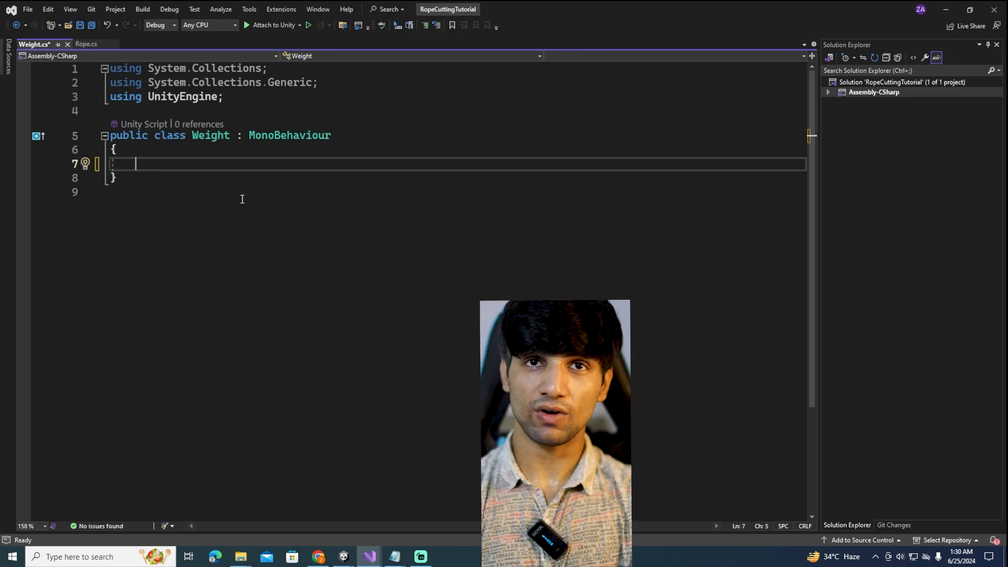
# Step: Declare an empty public void method connectToLast with the parameter Rigidbody2D rb in the Weight class
pyautogui.write('public void ')
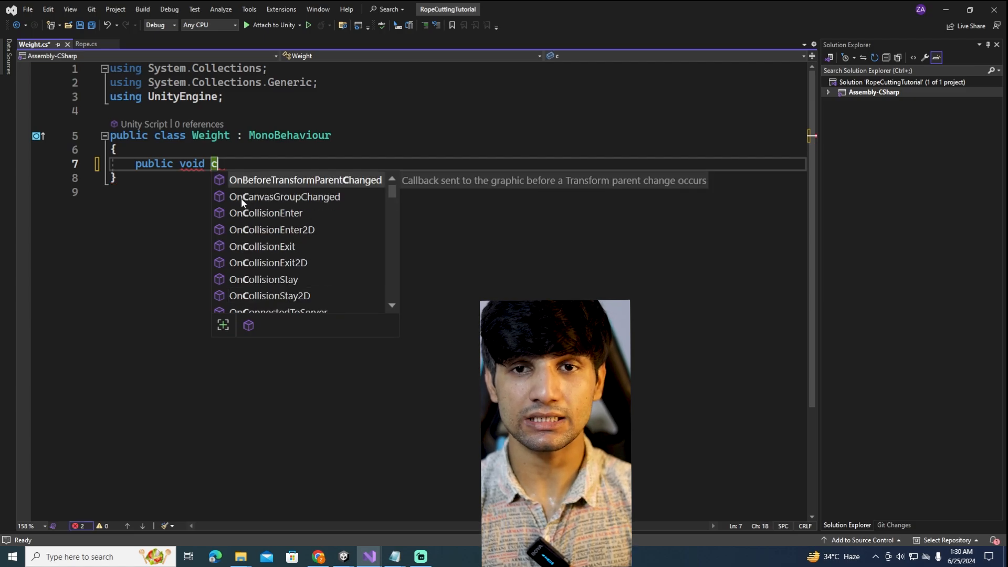
pyautogui.write('connectTO')
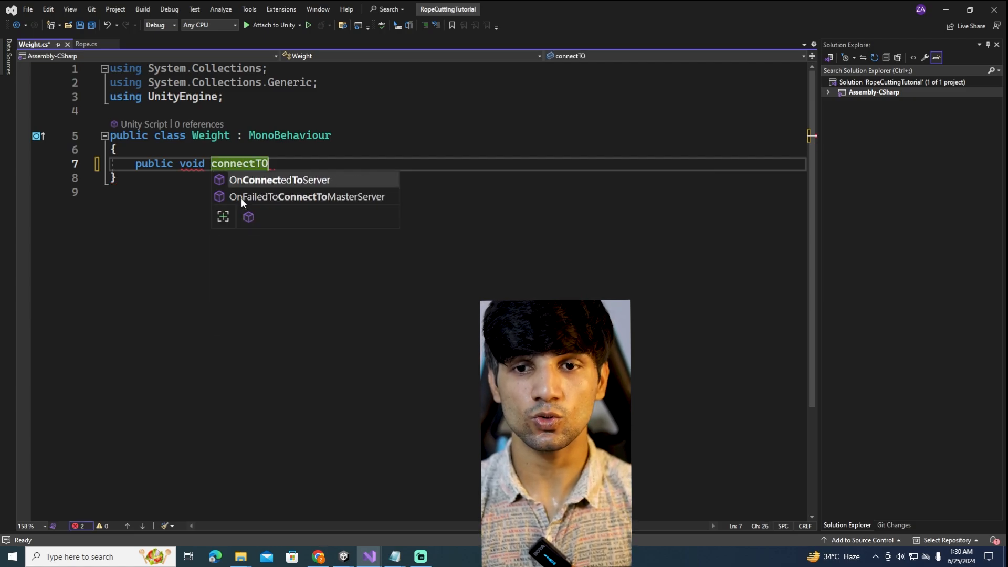
pyautogui.press('BackSpace')
pyautogui.write('oLast')
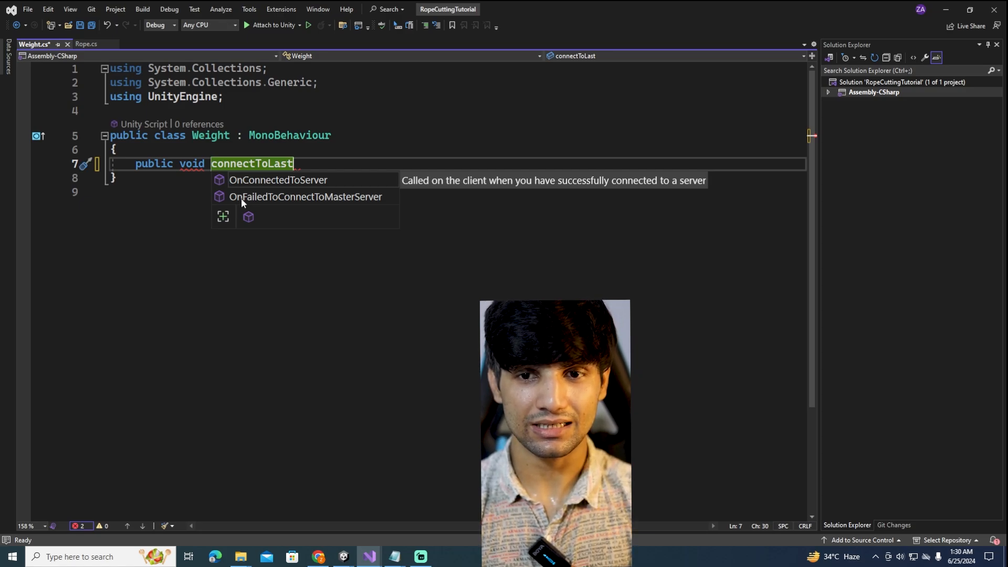
pyautogui.write('(')
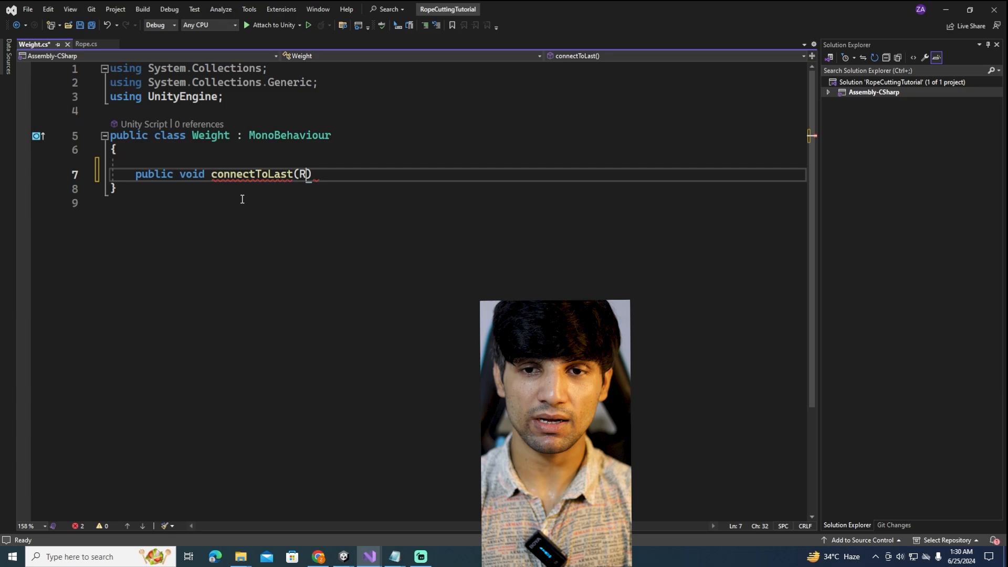
pyautogui.write('Rigidbody2D ')
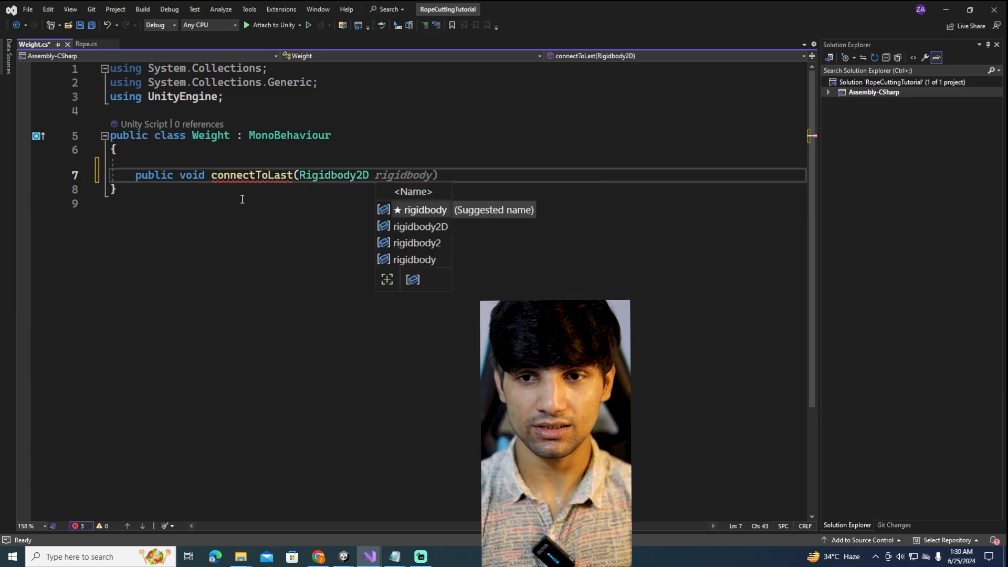
pyautogui.write('rb)')
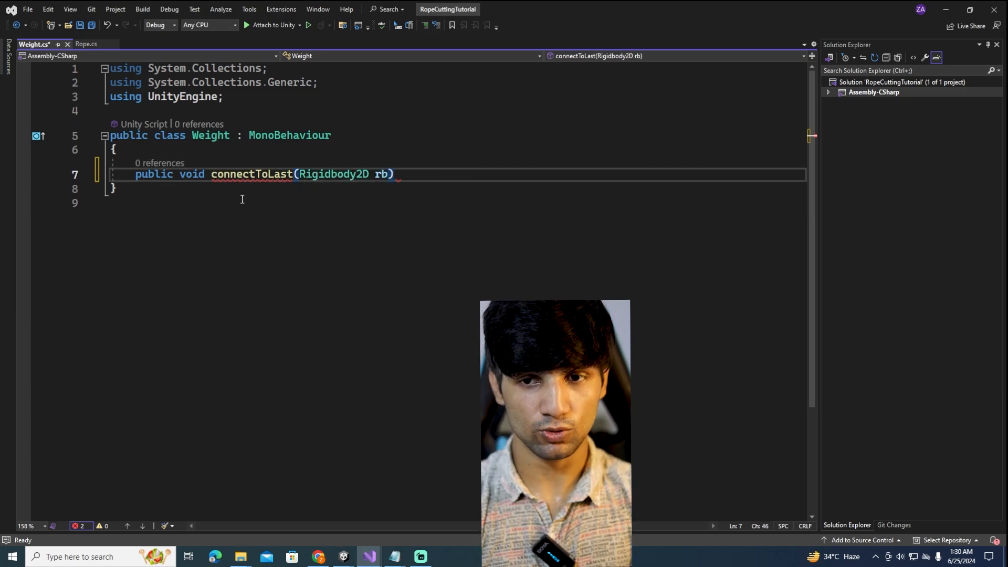
pyautogui.write('{')
pyautogui.press('Return')
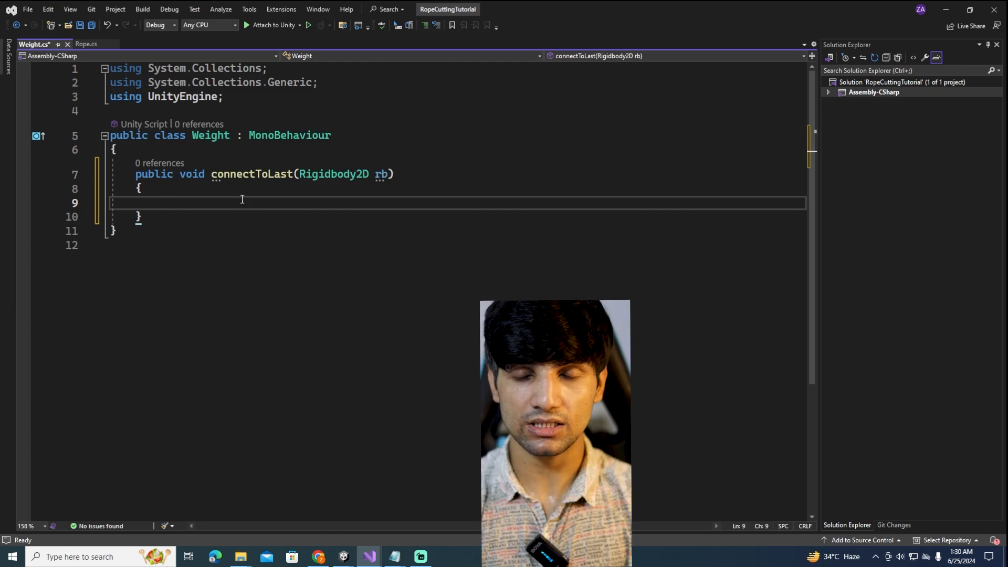
# Step: In connectToLast, declare a HingeJoint2D variable joint that stores the result of gameObject.AddComponent<HingeJoint2D>()
pyautogui.write('Hin')
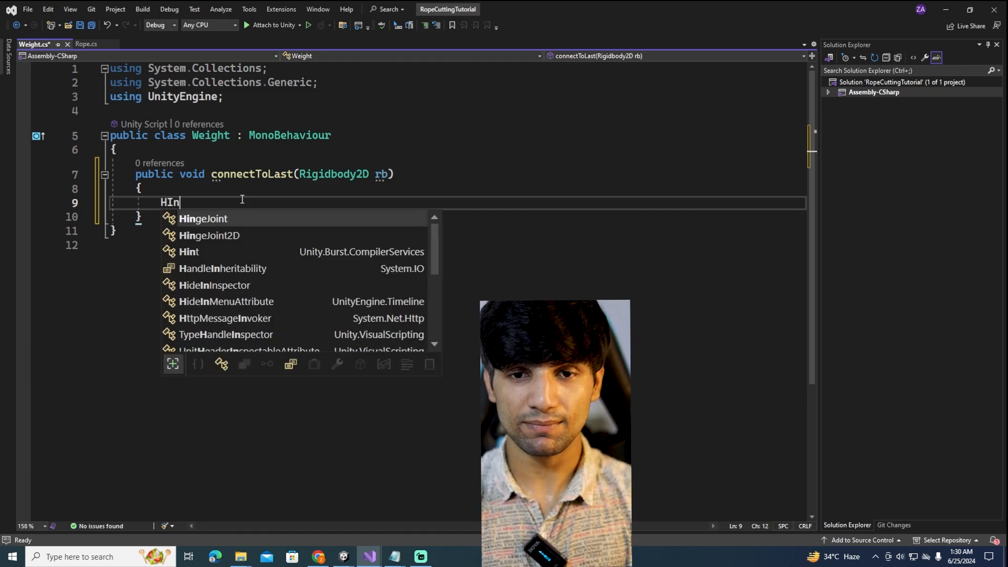
pyautogui.press('BackSpace')
pyautogui.press('BackSpace')
pyautogui.press('BackSpace')
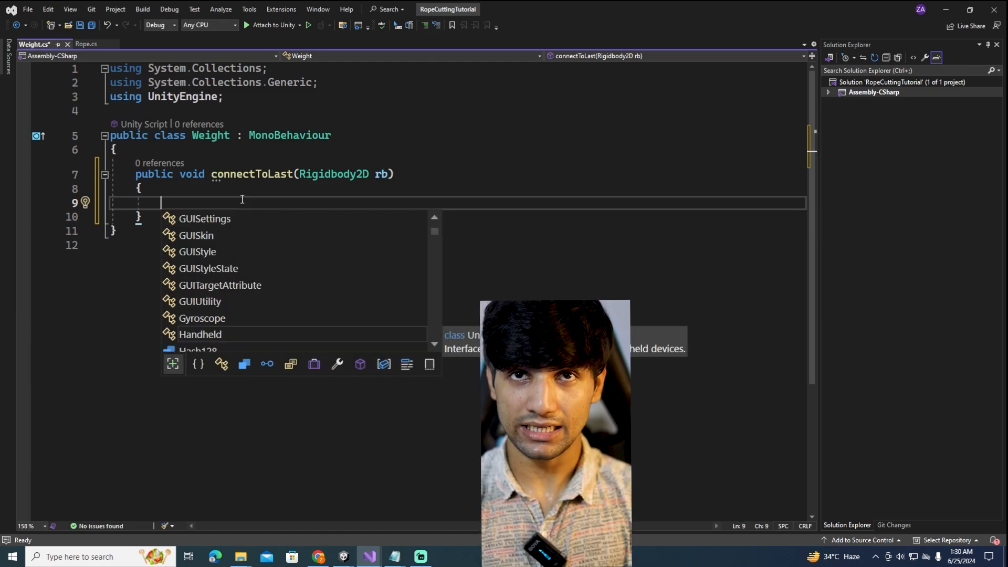
pyautogui.write('Hin')
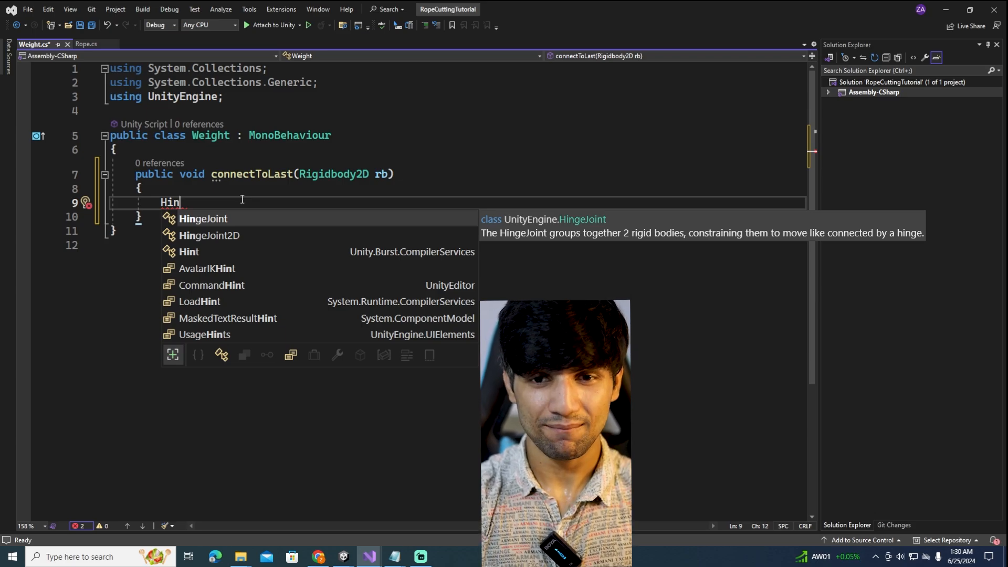
pyautogui.press('Down')
pyautogui.press('Tab')
pyautogui.write('joint')
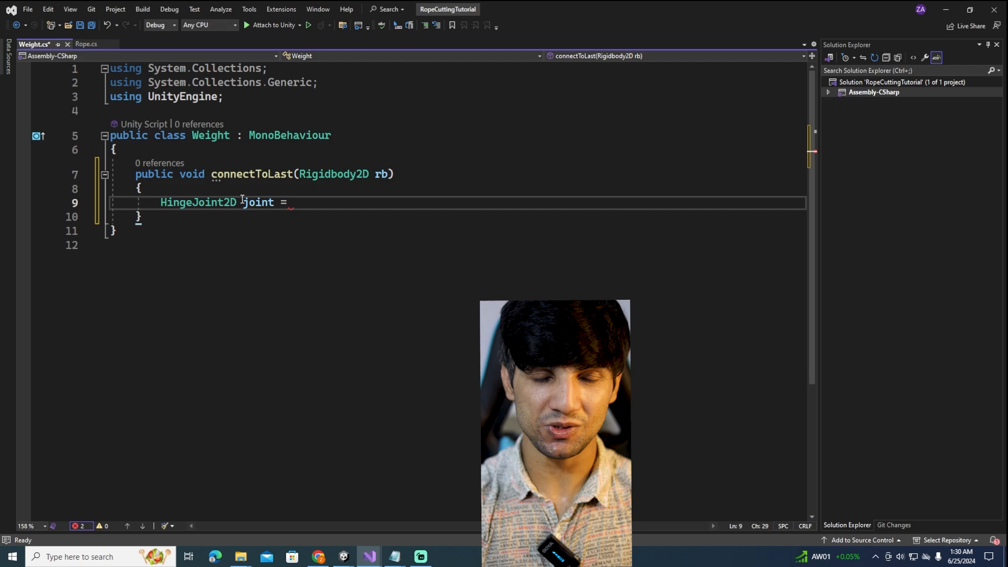
pyautogui.write(' =gam')
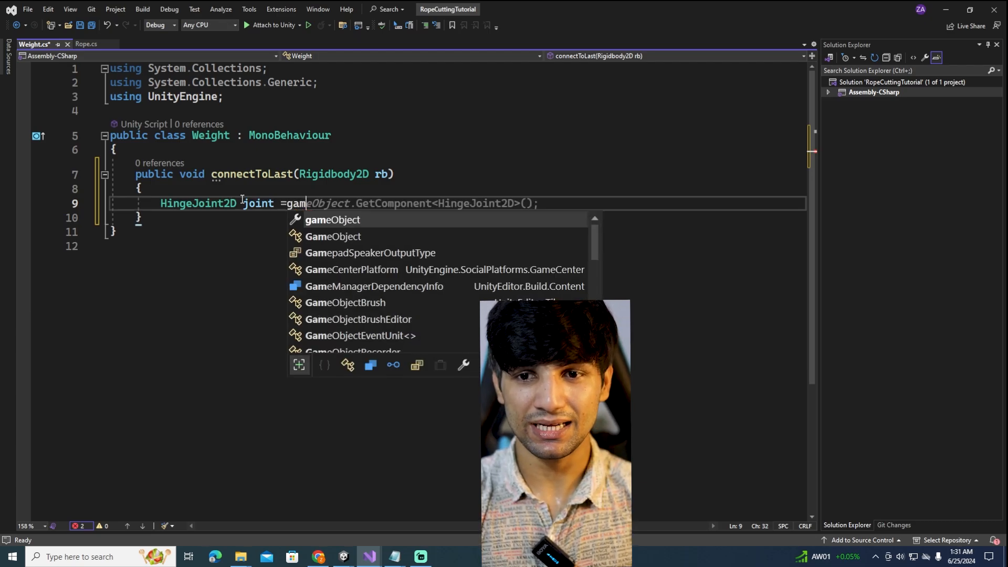
pyautogui.write('eObject.AddComponent<')
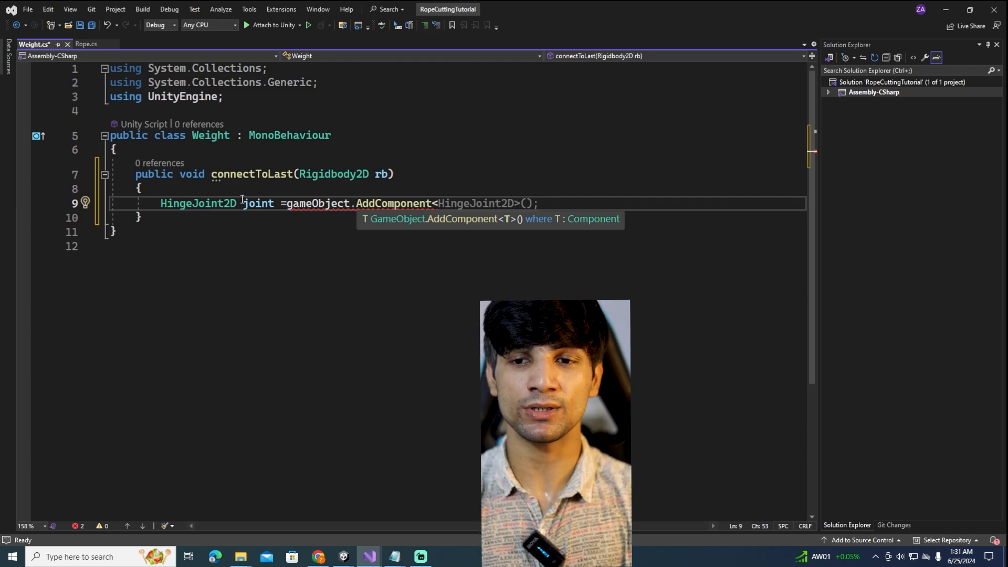
pyautogui.press('Tab')
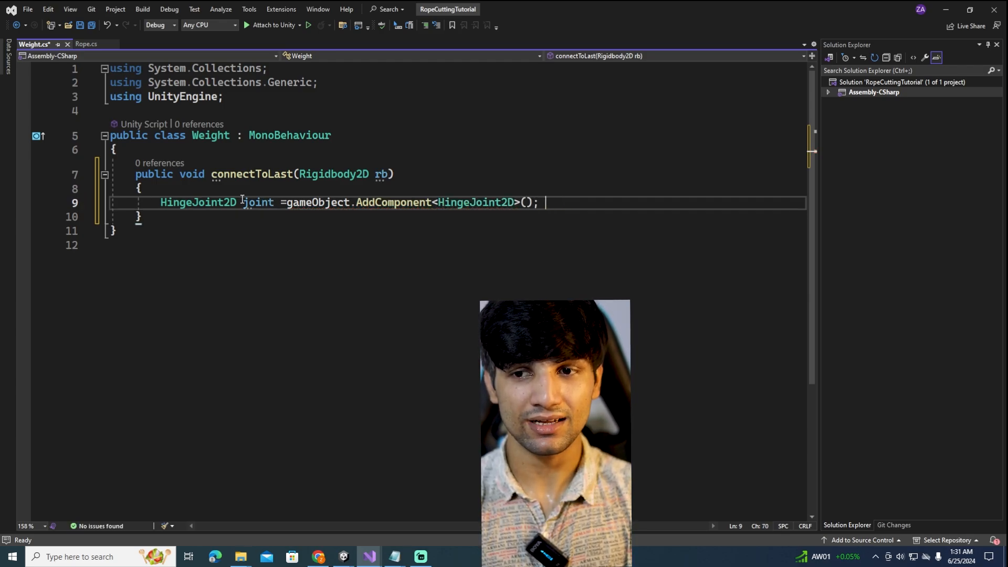
# Step: In connectToLast, assign rb to joint.connectedBody below the joint declaration and save the Weight script
pyautogui.press('Return')
pyautogui.write('joi')
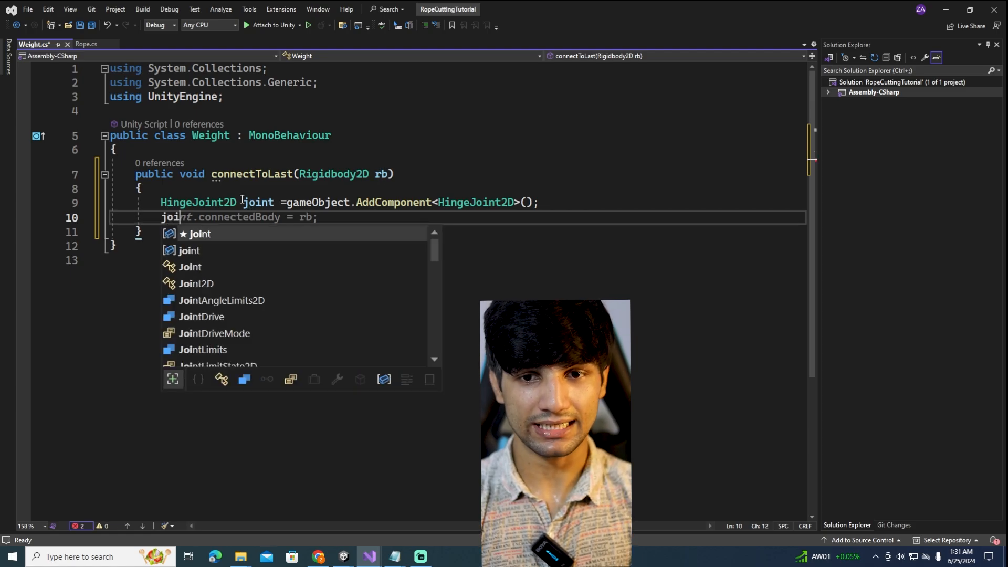
pyautogui.write('nt.')
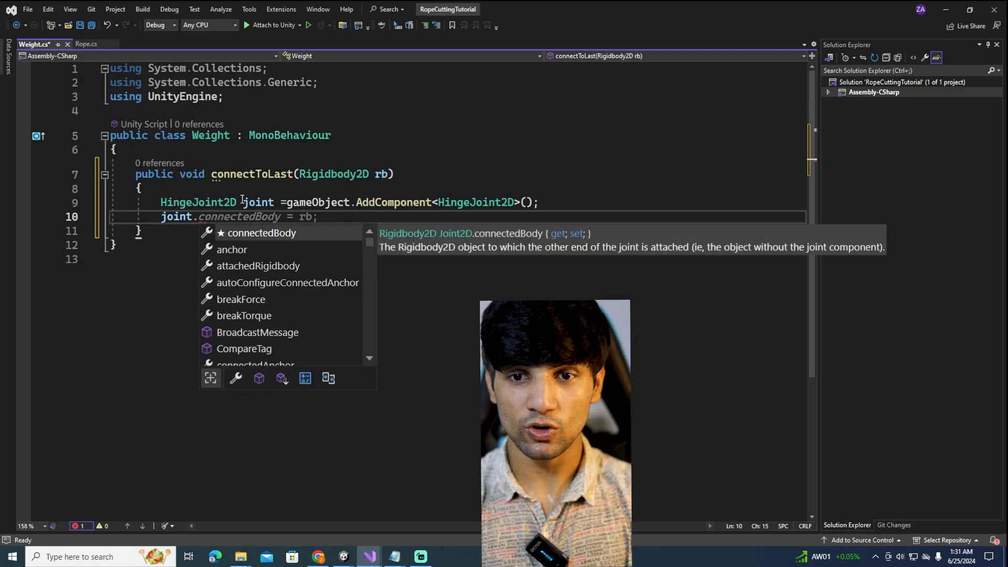
pyautogui.press('Tab')
pyautogui.write('= ')
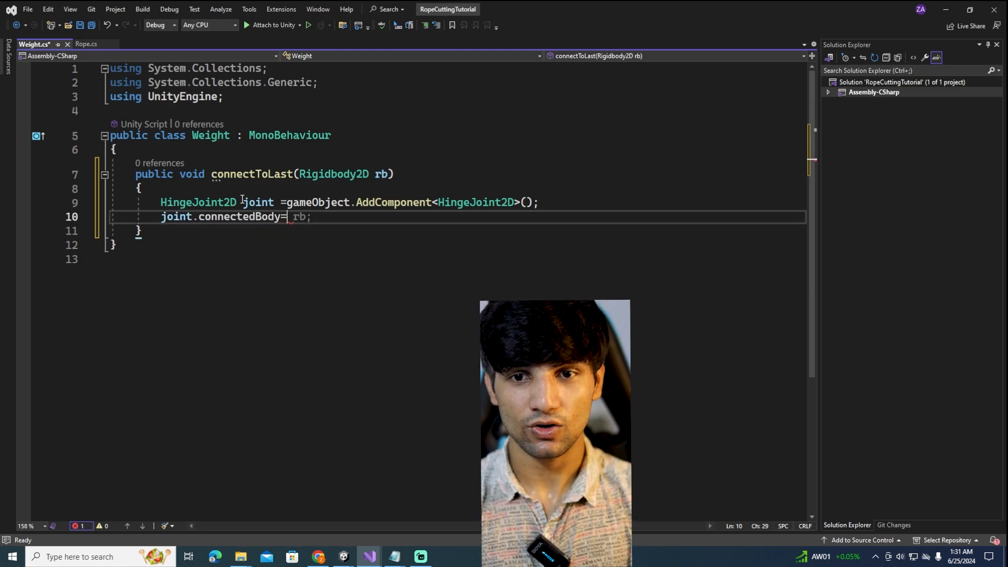
pyautogui.write('rb;')
pyautogui.hotkey('ctrl', 's')
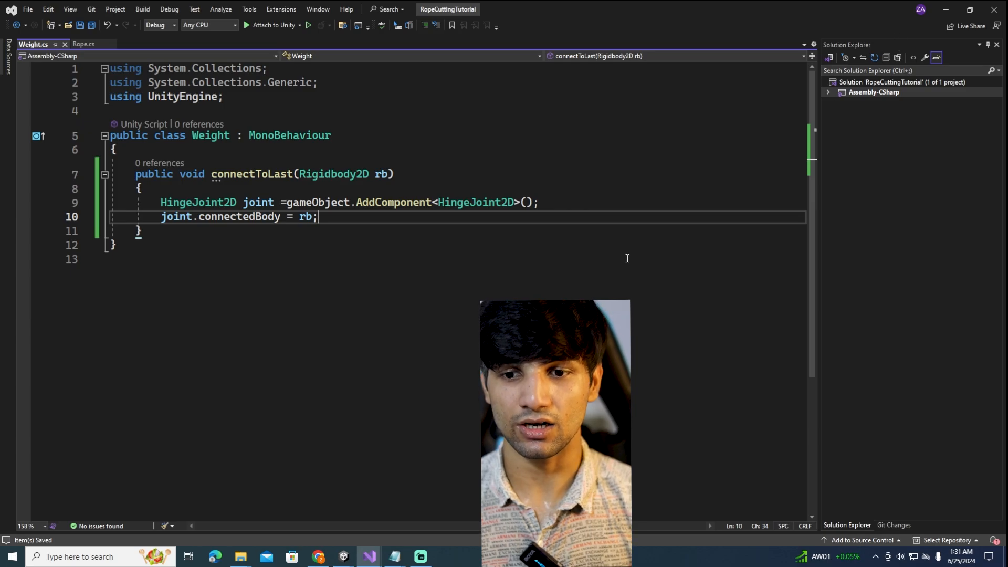
# Step: Switch to the RopeCuttingTutorial project in Unity, examine the Hook's Hinge Joint 2D settings, and return to the Weight script
pyautogui.click(344, 556)
pyautogui.click(395, 522)
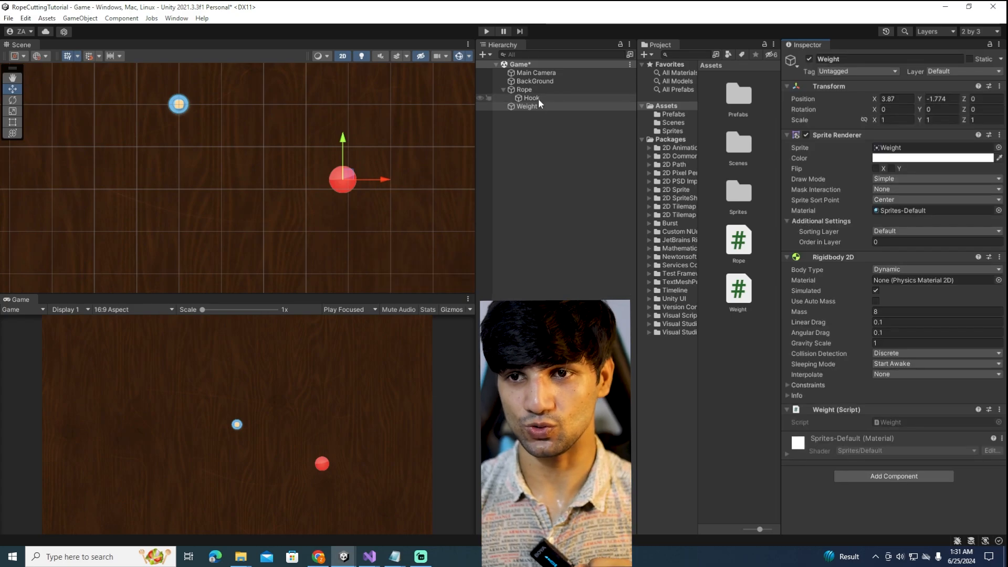
pyautogui.click(538, 98)
pyautogui.scroll(-1, 930, 437)
pyautogui.scroll(-2, 905, 425)
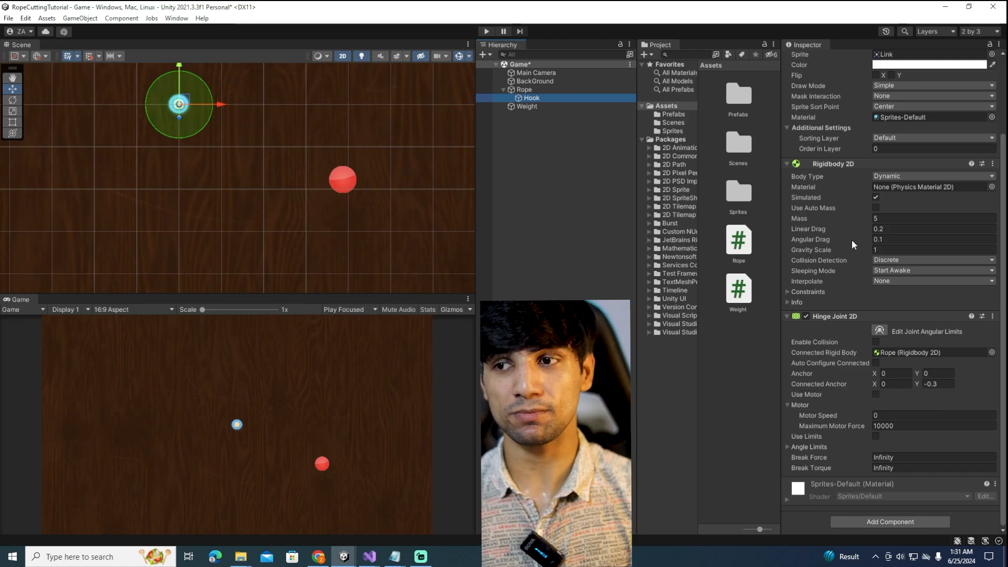
pyautogui.click(945, 6)
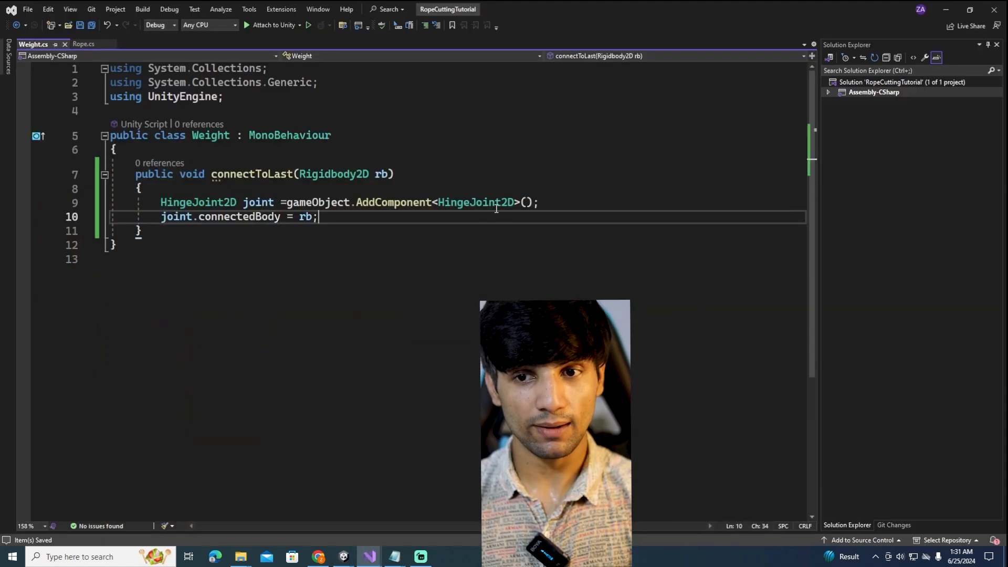
# Step: Set joint.autoConfigureConnectedAnchor to false below the connectedBody line and save the script
pyautogui.press('Return')
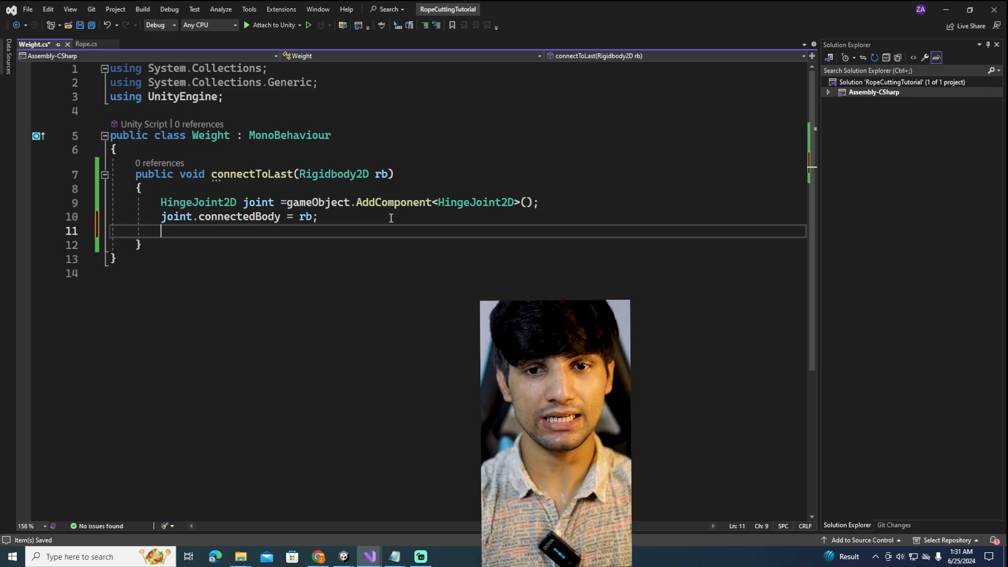
pyautogui.write('joint')
pyautogui.press('BackSpace')
pyautogui.write('.')
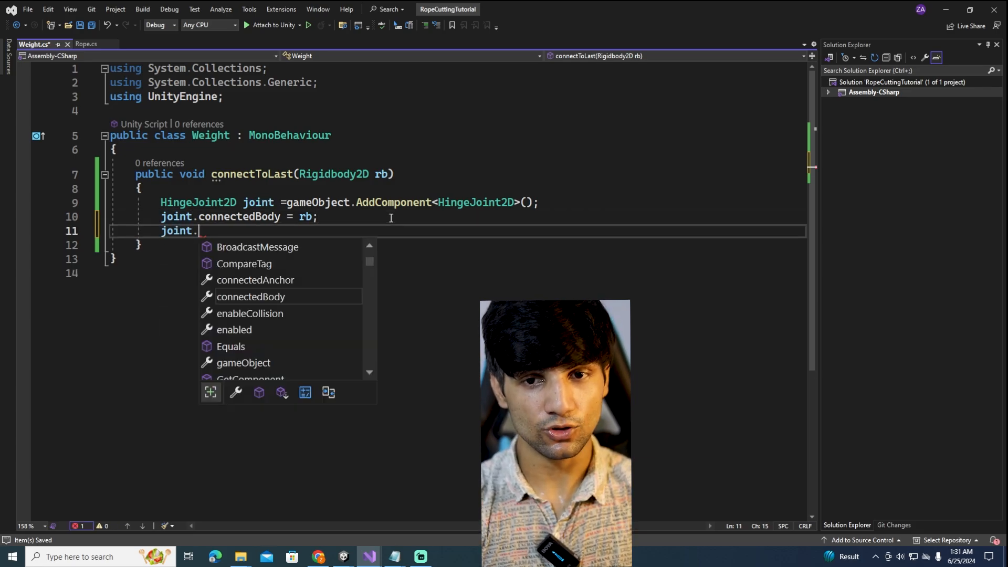
pyautogui.write('ac')
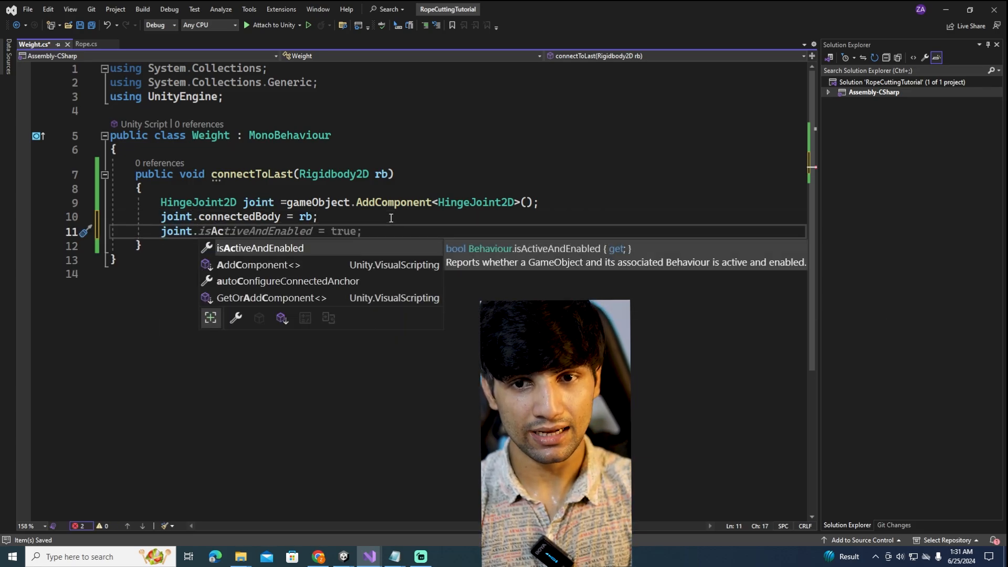
pyautogui.write('c')
pyautogui.press('BackSpace')
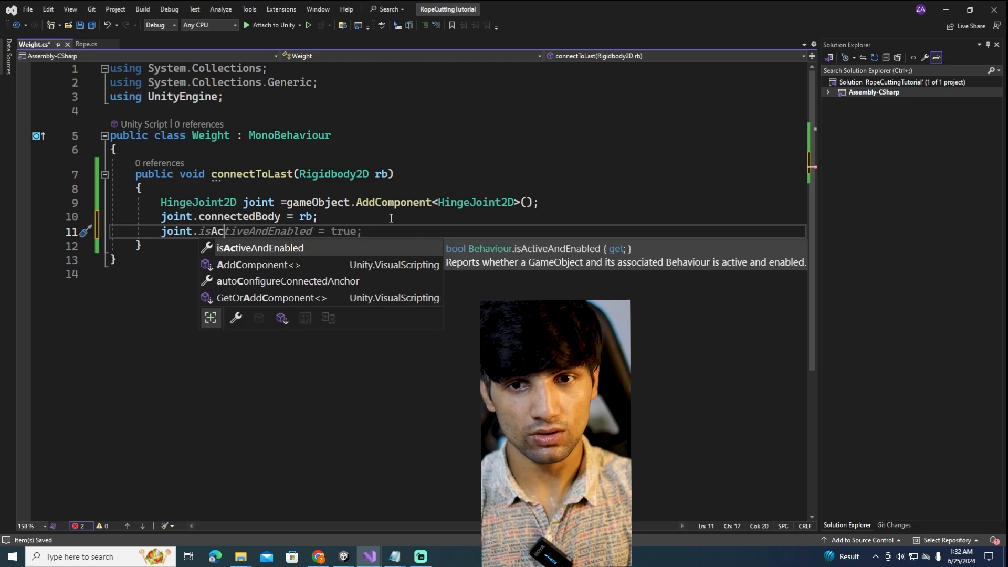
pyautogui.press('BackSpace')
pyautogui.press('BackSpace')
pyautogui.write('auto')
pyautogui.press('Tab')
pyautogui.write('=')
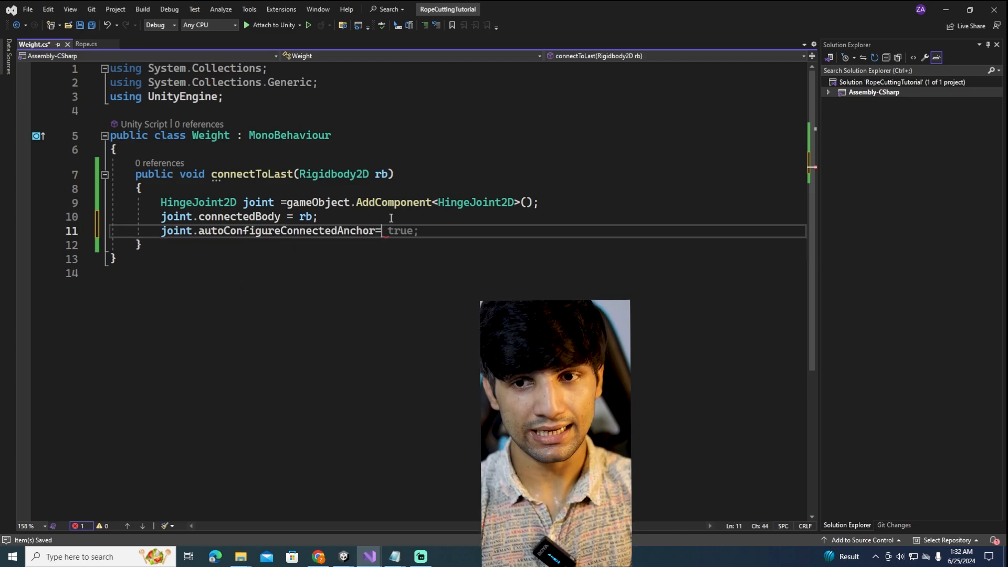
pyautogui.write(' fa')
pyautogui.press('Tab')
pyautogui.write(';')
pyautogui.hotkey('ctrl', 's')
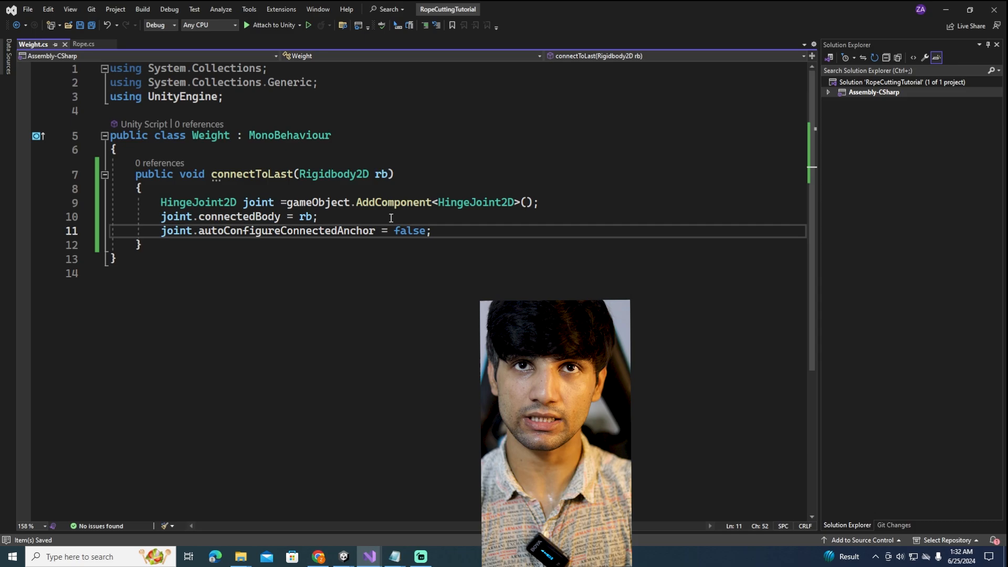
# Step: Check the anchor fields of the Hook's Hinge Joint 2D in Unity and return to the code
pyautogui.press('Return')
pyautogui.moveTo(345, 556)
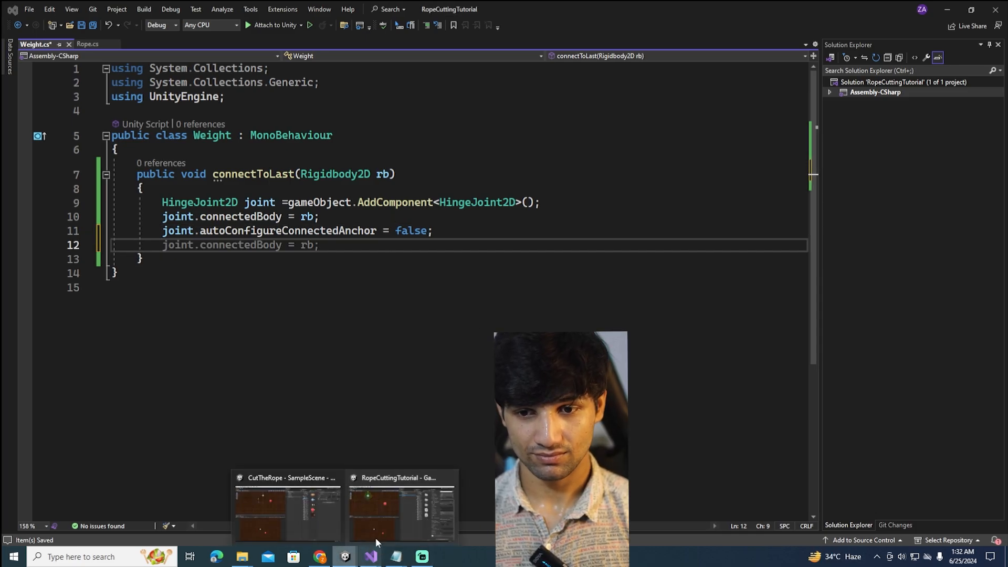
pyautogui.click(376, 538)
pyautogui.scroll(-5, 845, 461)
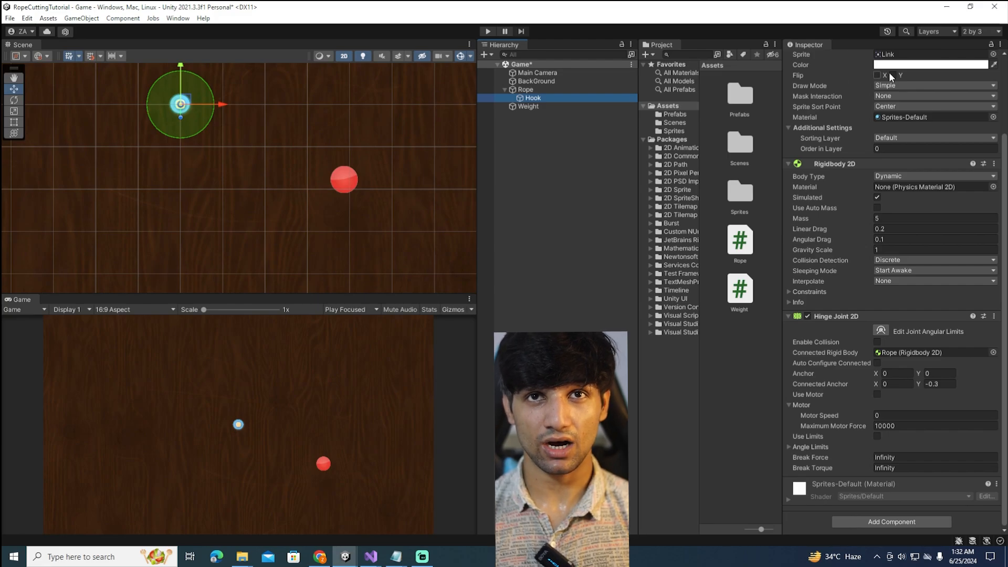
pyautogui.click(942, 7)
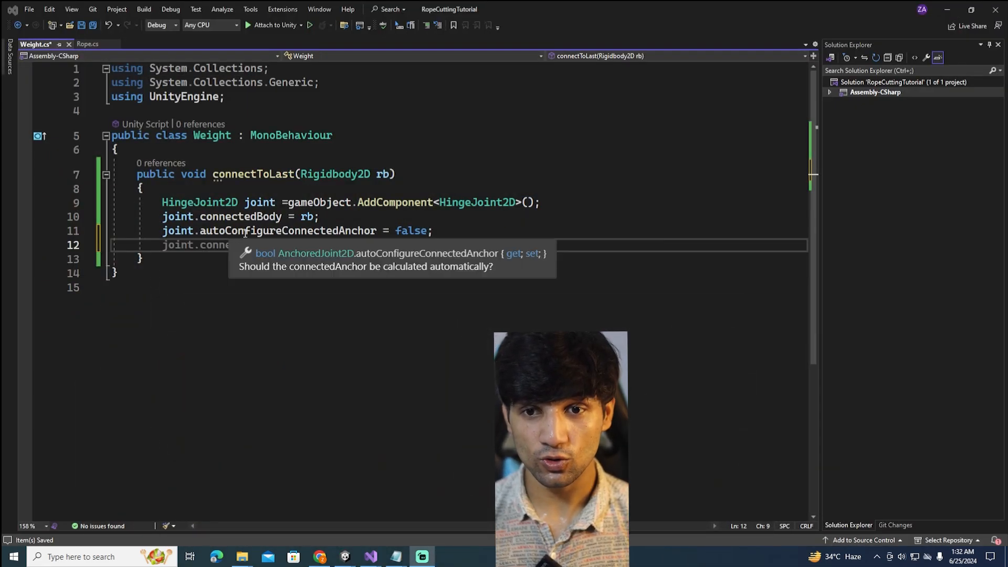
# Step: Set joint.anchor to Vector2.zero below the autoConfigureConnectedAnchor line and save the script
pyautogui.rightClick(433, 225)
pyautogui.press('Escape')
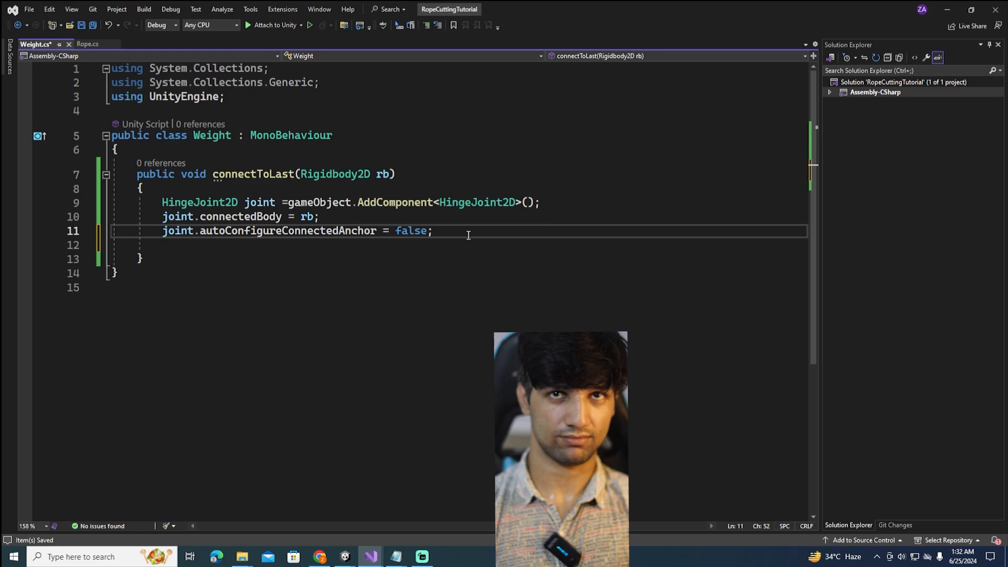
pyautogui.press('Return')
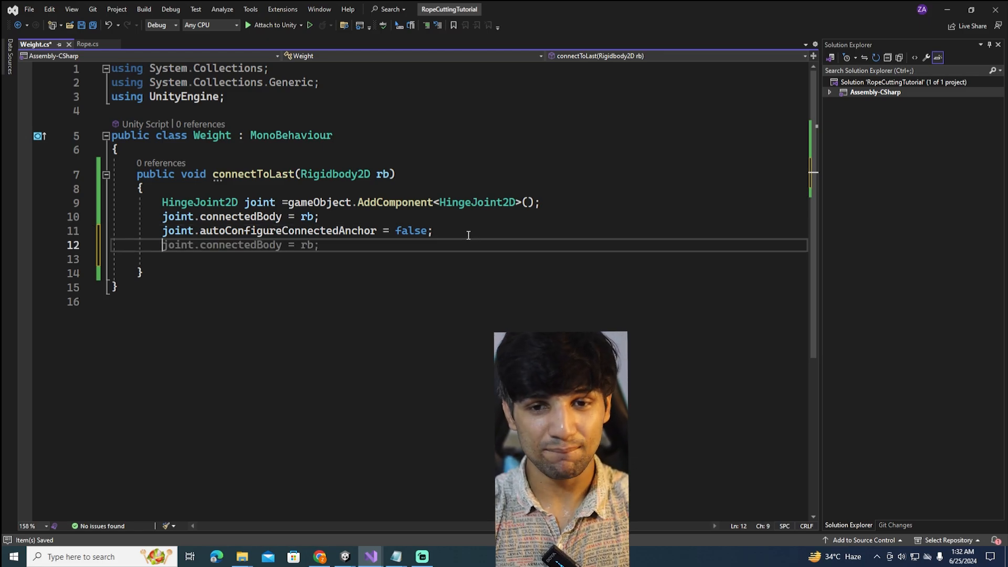
pyautogui.write('jo')
pyautogui.press('Tab')
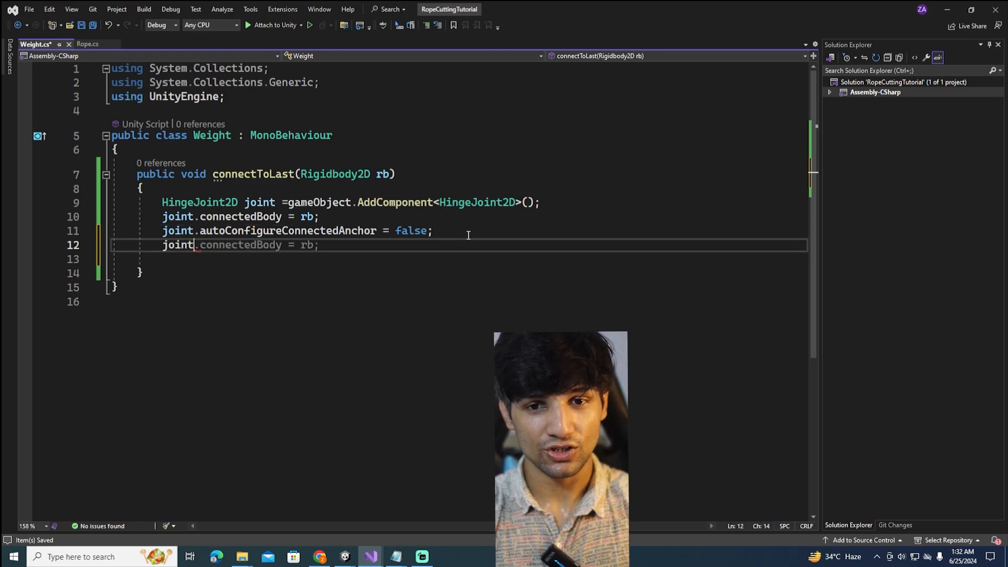
pyautogui.write('.')
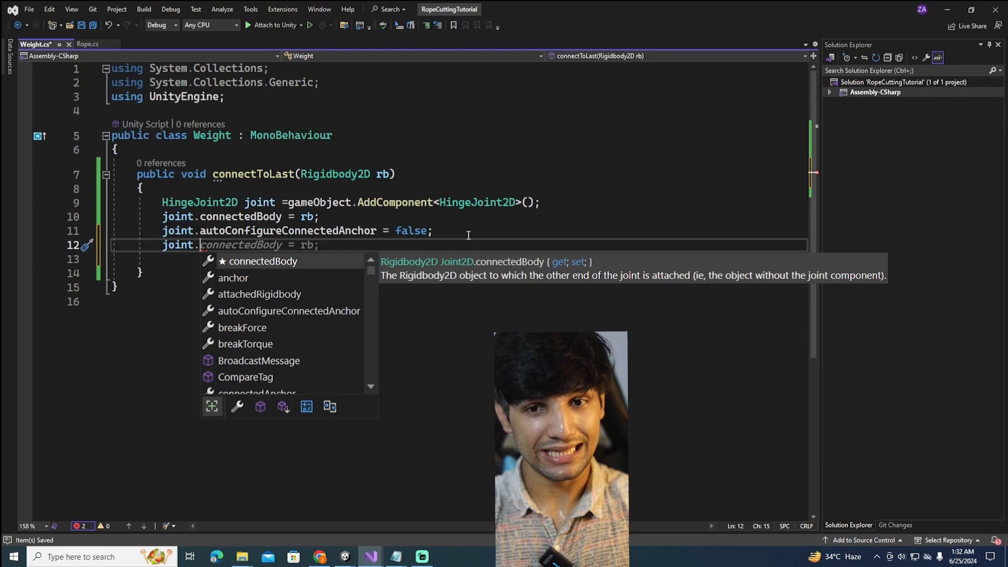
pyautogui.write('isAc')
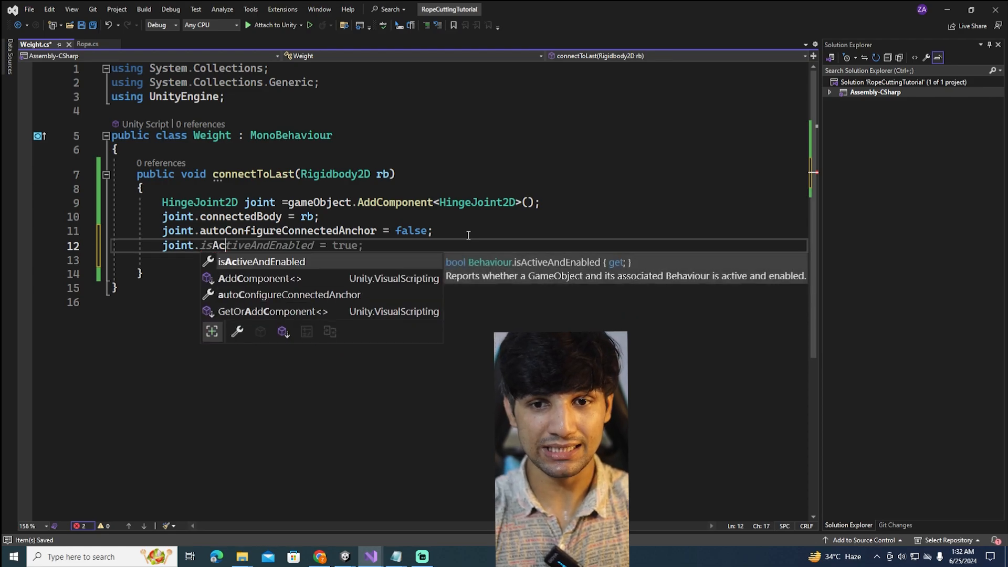
pyautogui.press('BackSpace')
pyautogui.press('BackSpace')
pyautogui.press('BackSpace')
pyautogui.press('BackSpace')
pyautogui.write('a')
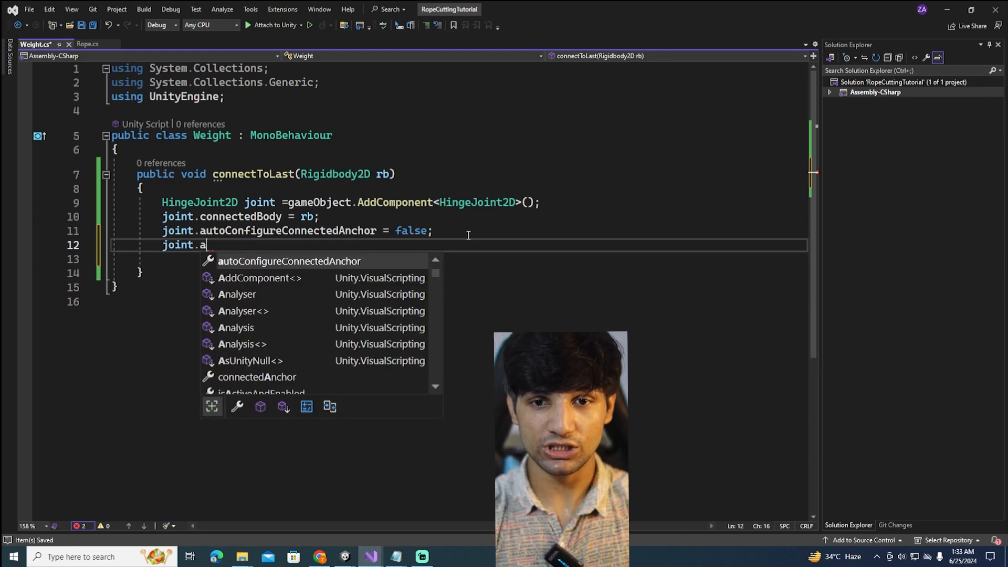
pyautogui.write('n')
pyautogui.press('Tab')
pyautogui.write('=')
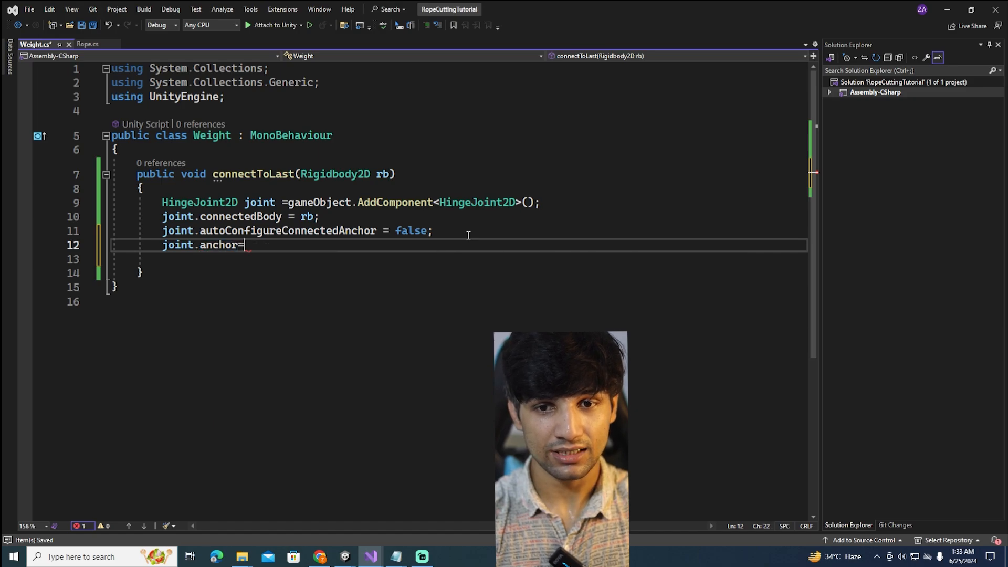
pyautogui.write('ve')
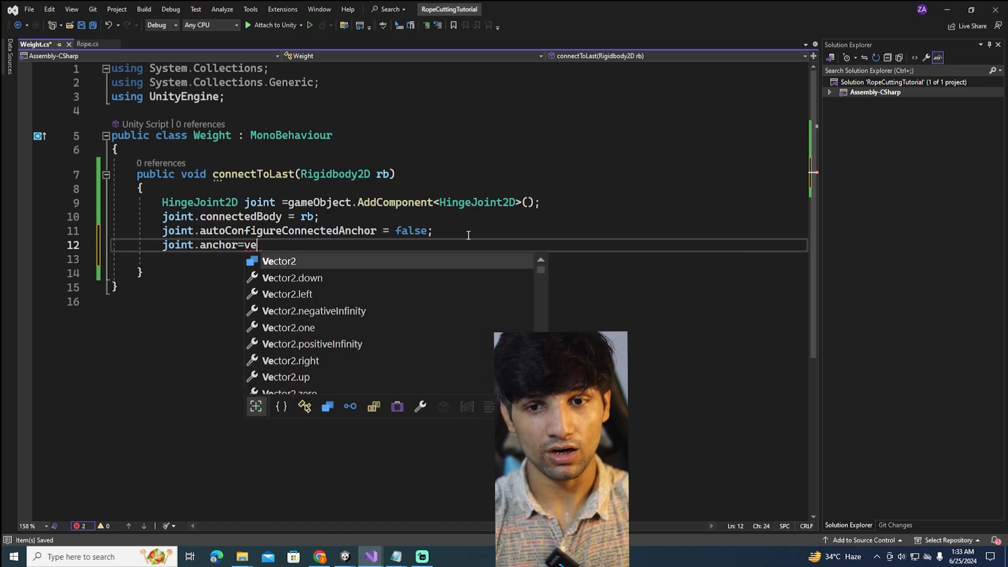
pyautogui.press('Tab')
pyautogui.write('.ze')
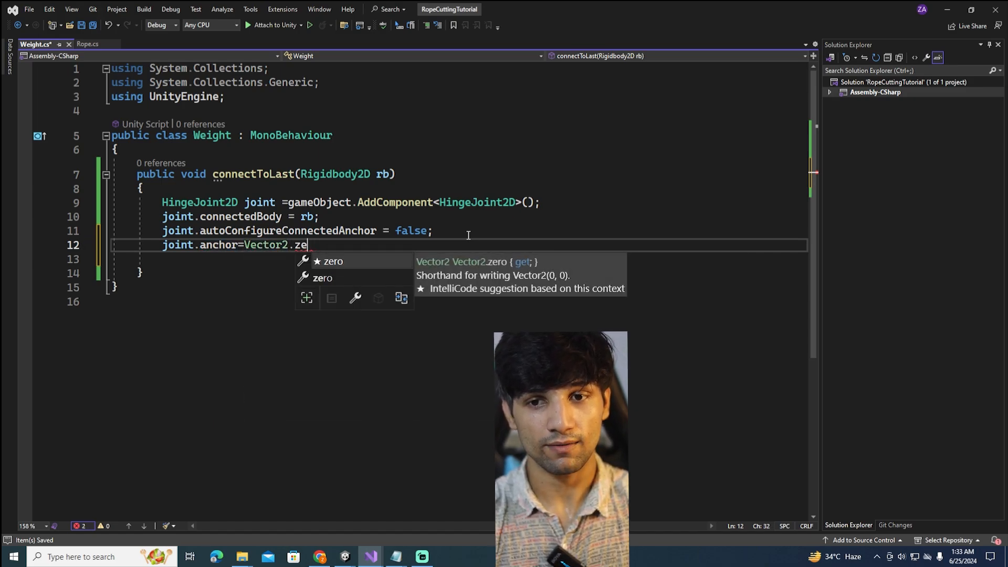
pyautogui.write('ro;')
pyautogui.rightClick(468, 234)
pyautogui.click(361, 439)
pyautogui.hotkey('ctrl', 's')
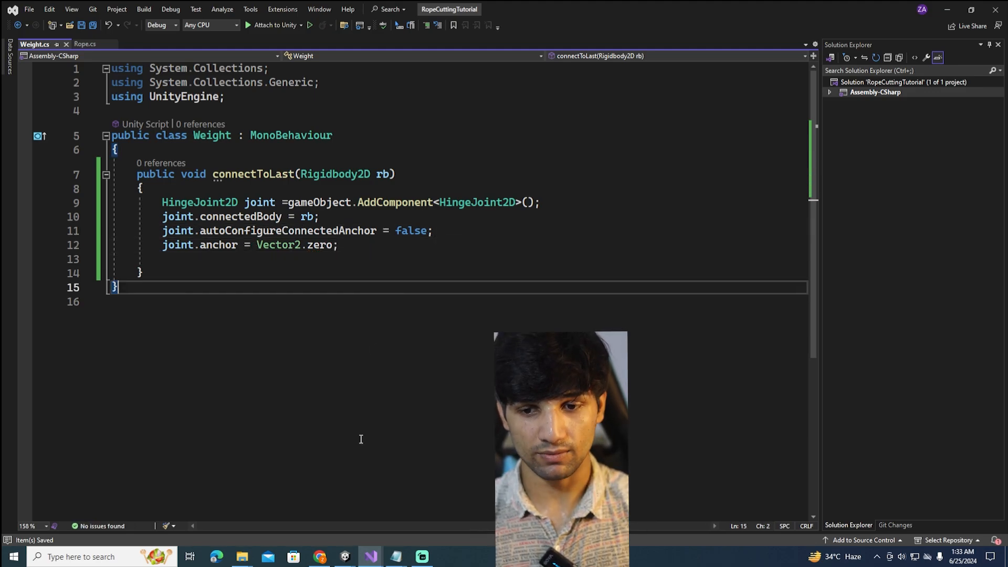
# Step: Examine the Connected Anchor X and Y values of the Hook's Hinge Joint 2D in Unity and return to the code
pyautogui.click(344, 556)
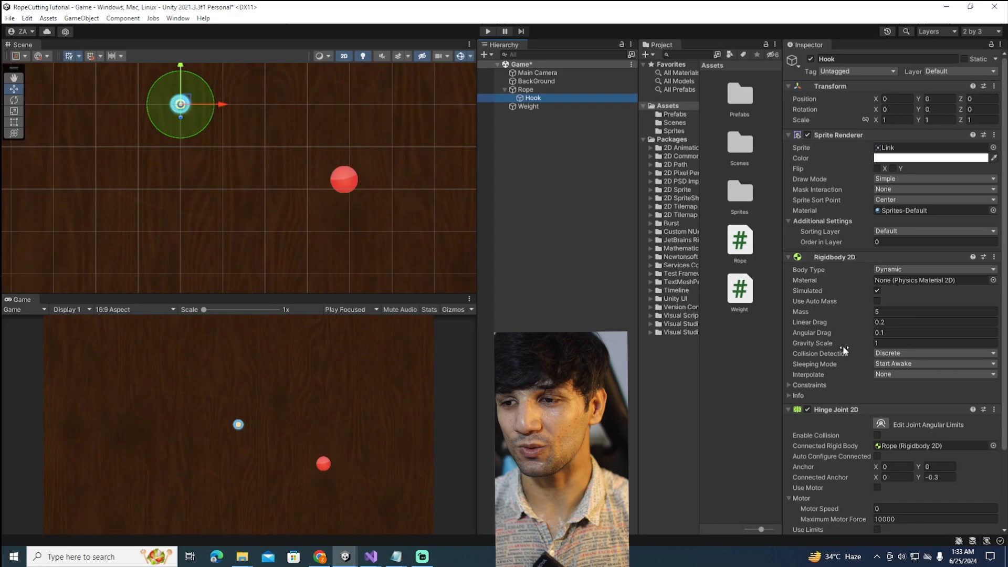
pyautogui.scroll(-3, 921, 419)
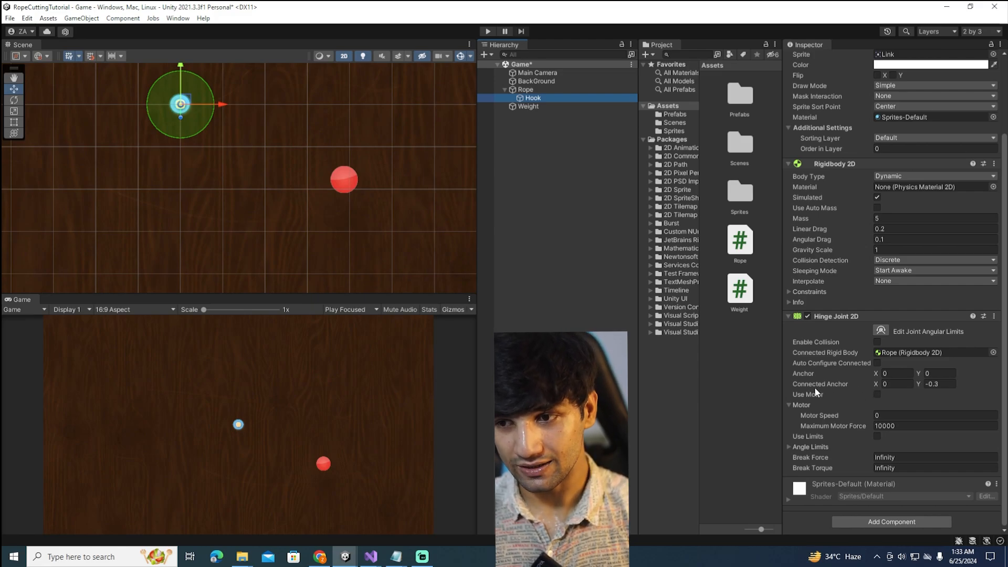
pyautogui.click(894, 385)
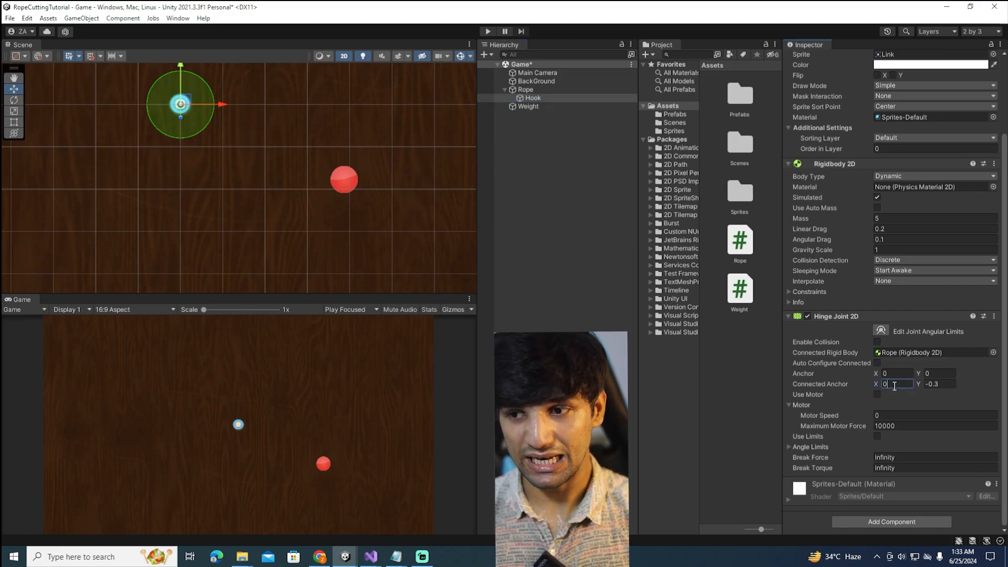
pyautogui.click(931, 384)
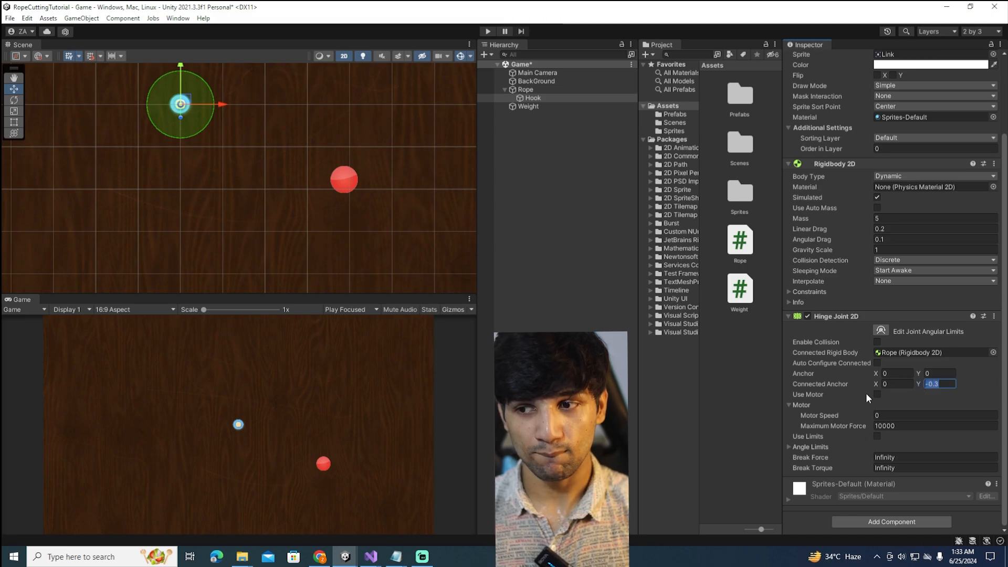
pyautogui.click(947, 7)
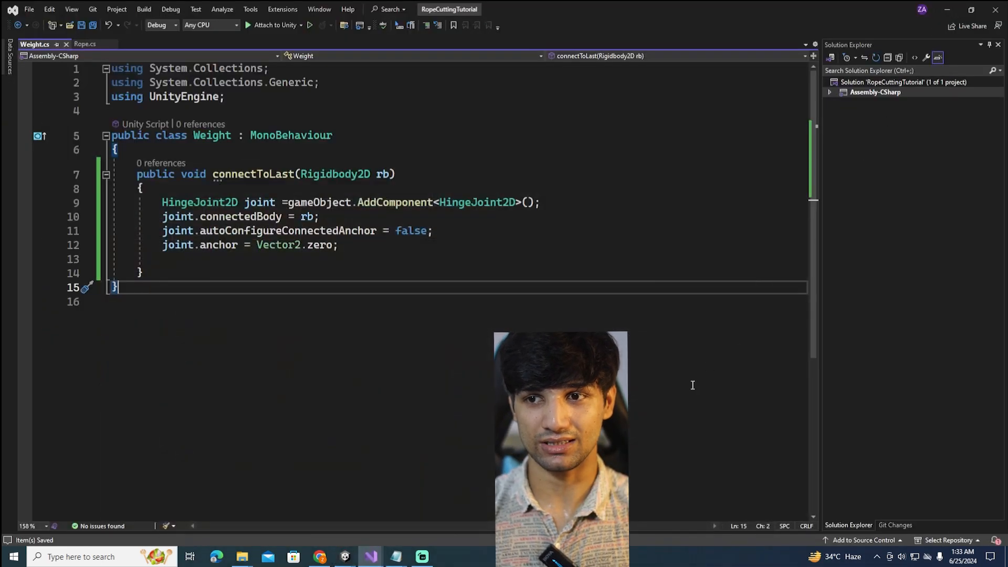
# Step: Set joint.connectedAnchor to new Vector2(0, -0.3f) on a new line below the joint.anchor assignment and save the script
pyautogui.click(372, 250)
pyautogui.press('Return')
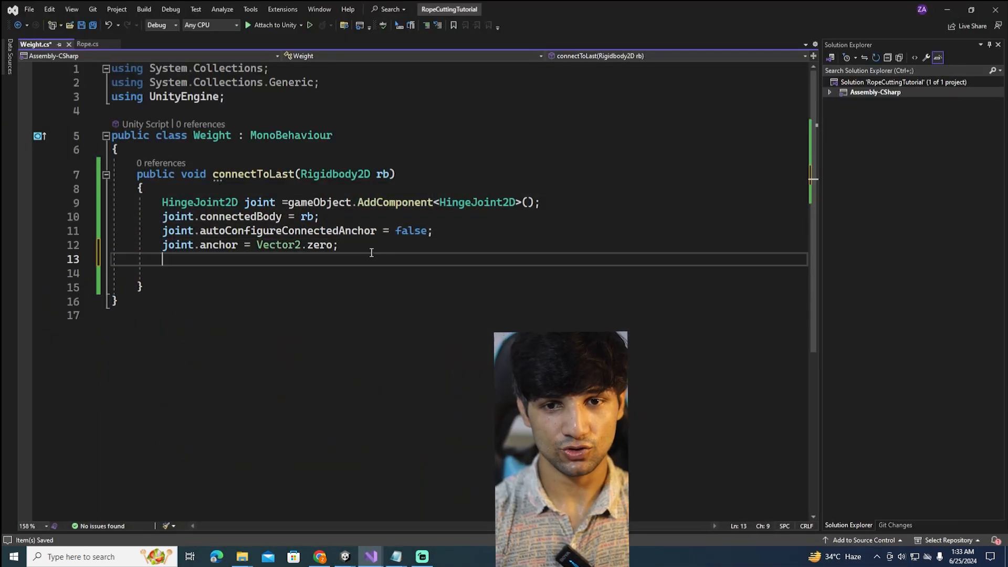
pyautogui.write('joi')
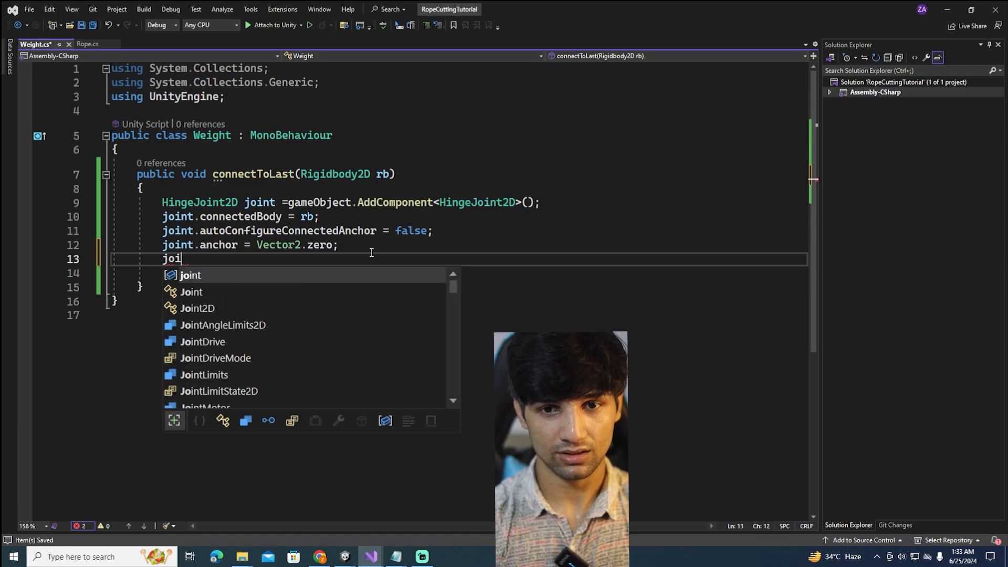
pyautogui.write('nt')
pyautogui.press('BackSpace')
pyautogui.press('BackSpace')
pyautogui.write('int.')
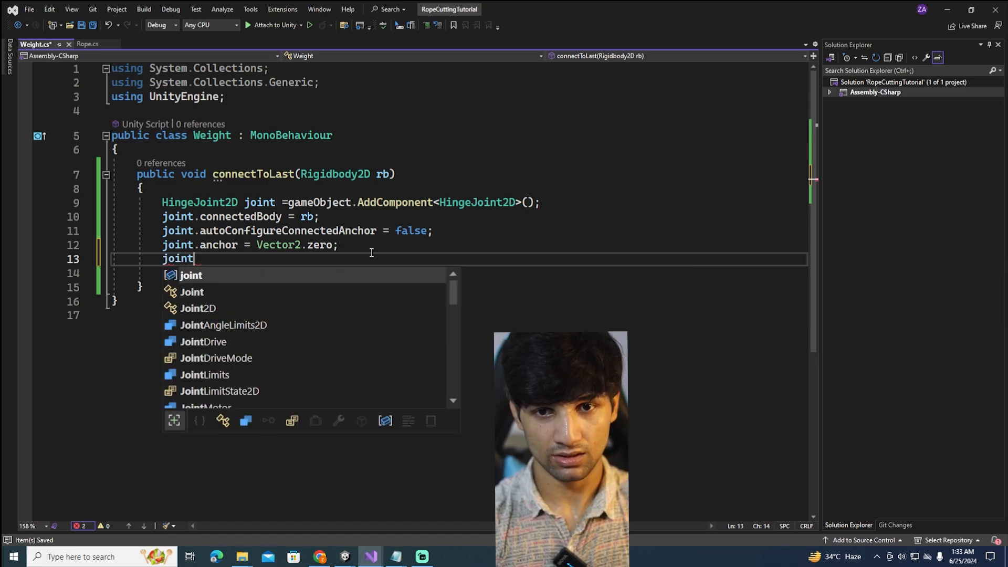
pyautogui.write('c')
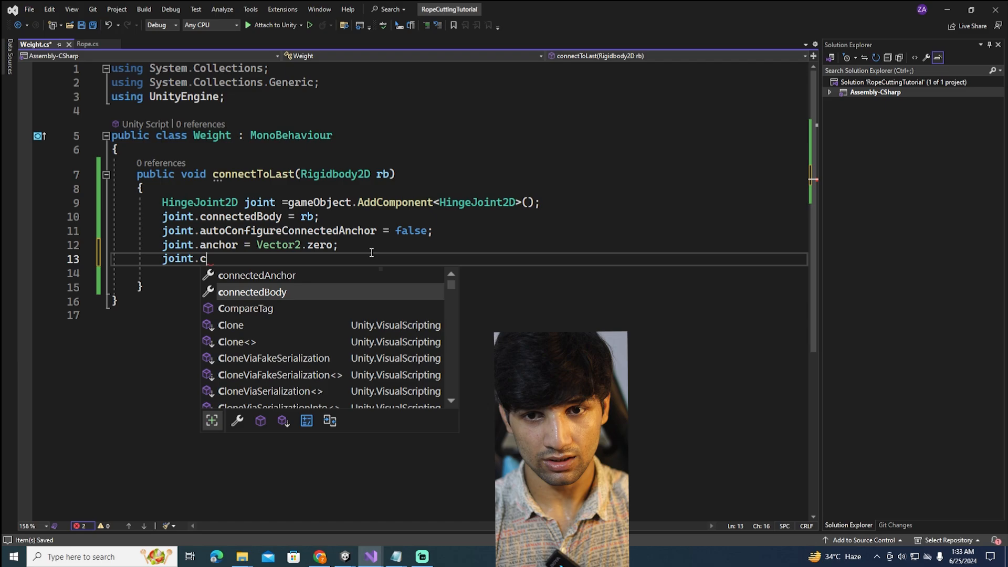
pyautogui.press('BackSpace')
pyautogui.write('anch')
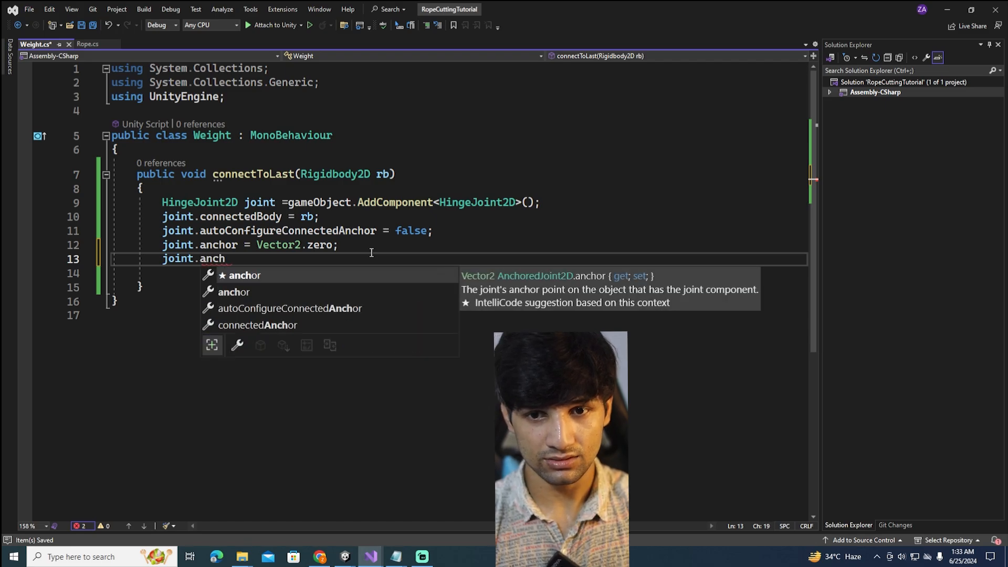
pyautogui.press('Down')
pyautogui.press('Down')
pyautogui.press('Down')
pyautogui.press('Tab')
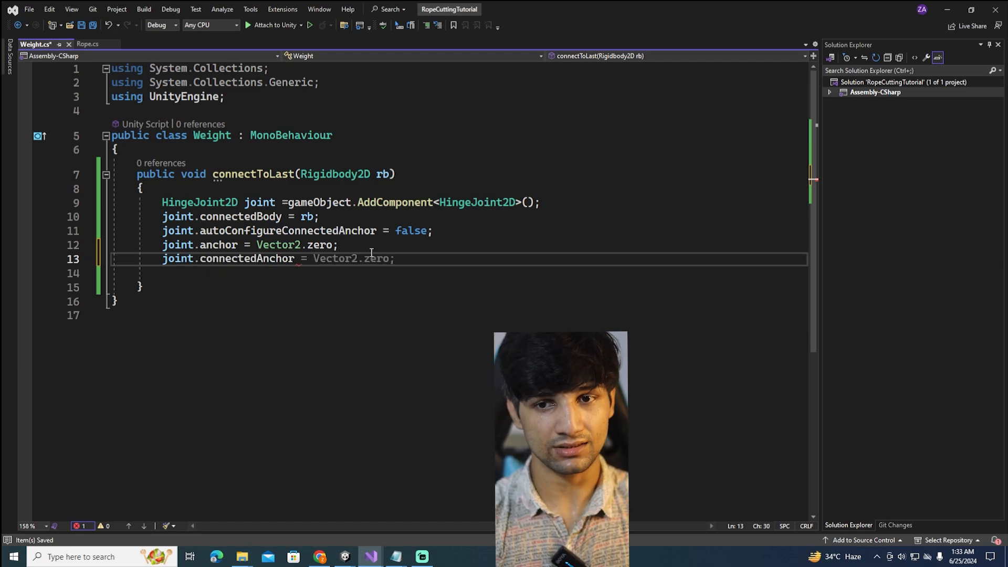
pyautogui.write('=nwe v')
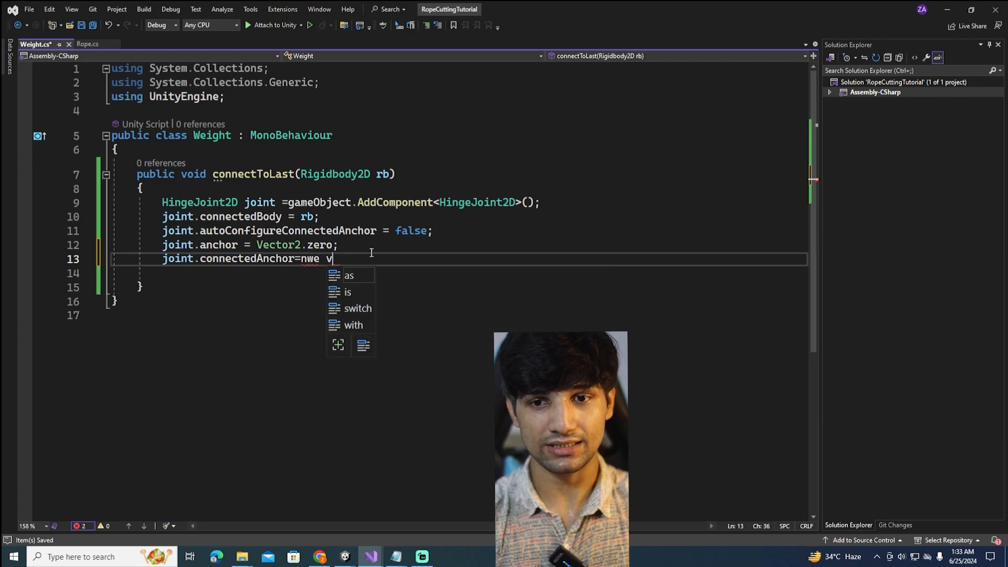
pyautogui.press('BackSpace')
pyautogui.press('BackSpace')
pyautogui.press('BackSpace')
pyautogui.press('BackSpace')
pyautogui.write('ew')
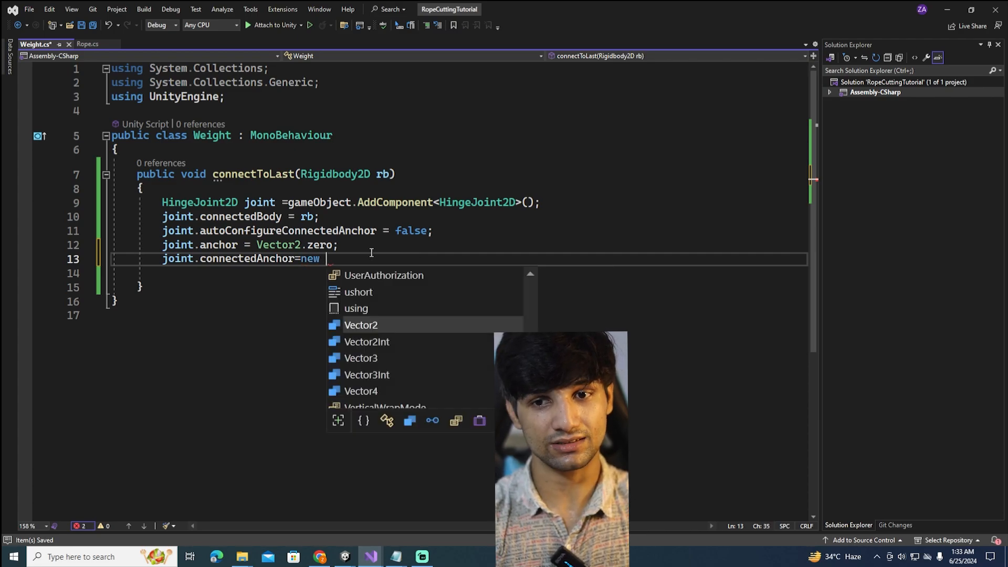
pyautogui.press('Tab')
pyautogui.write('(')
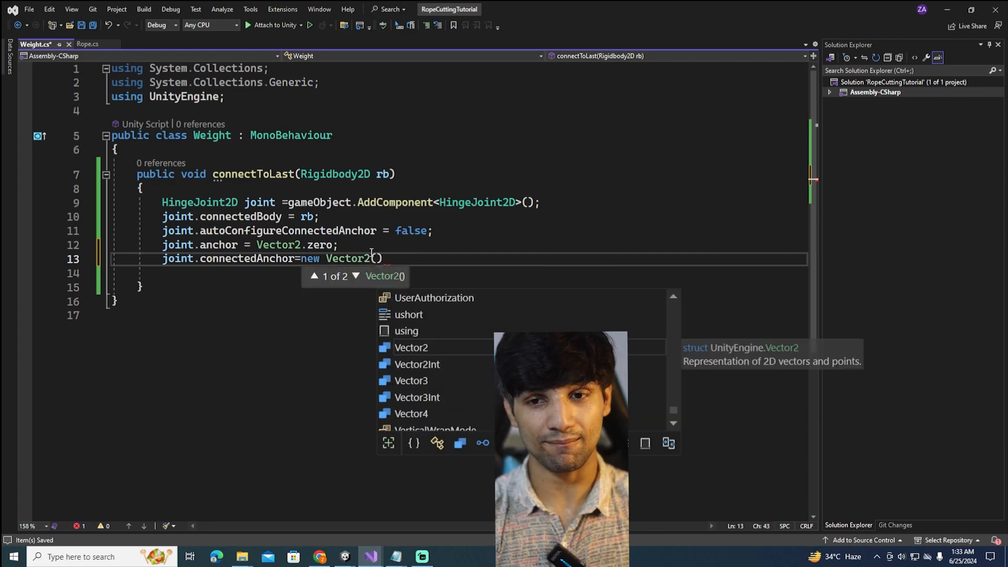
pyautogui.write('0, -')
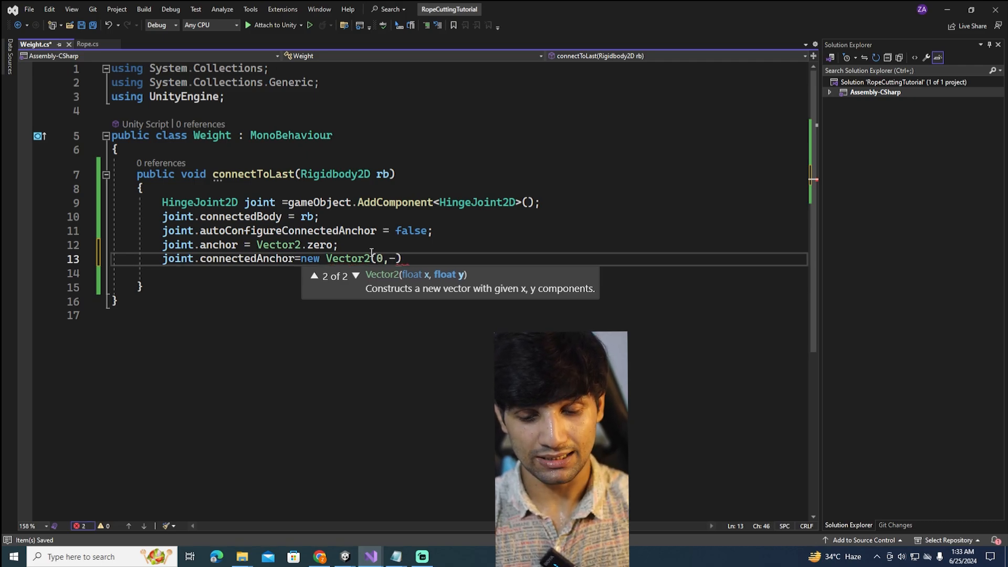
pyautogui.write('0.3f')
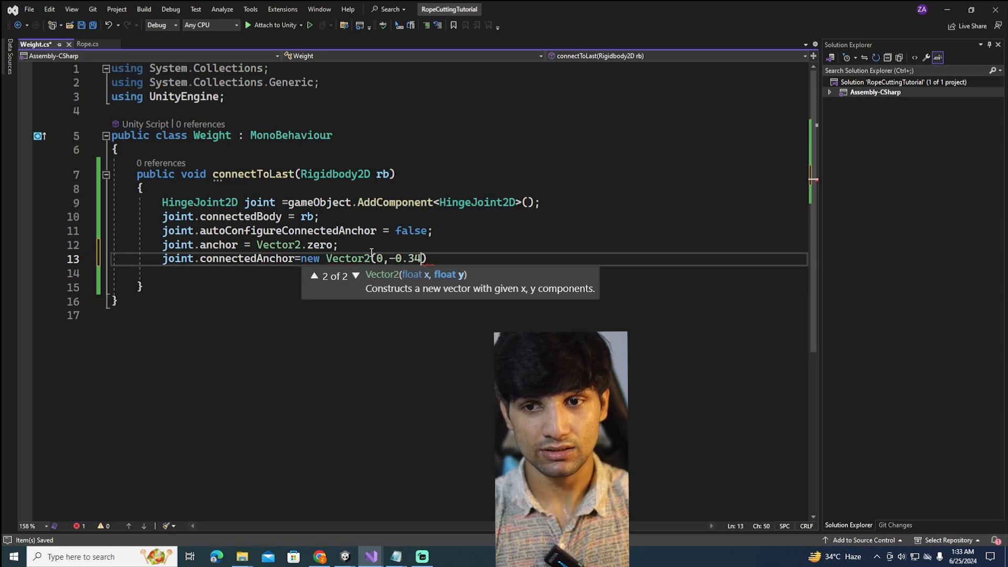
pyautogui.write(');')
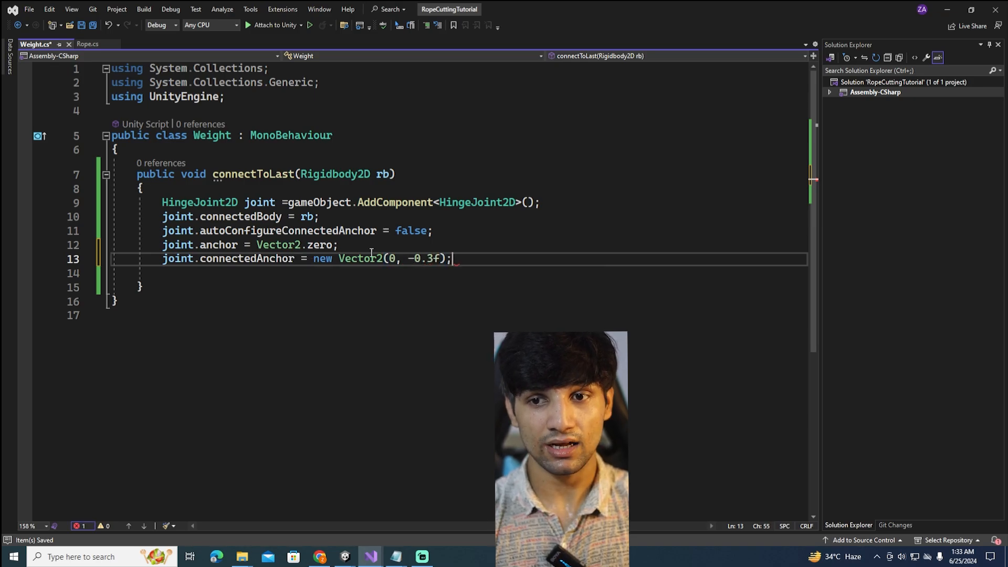
pyautogui.hotkey('ctrl', 's')
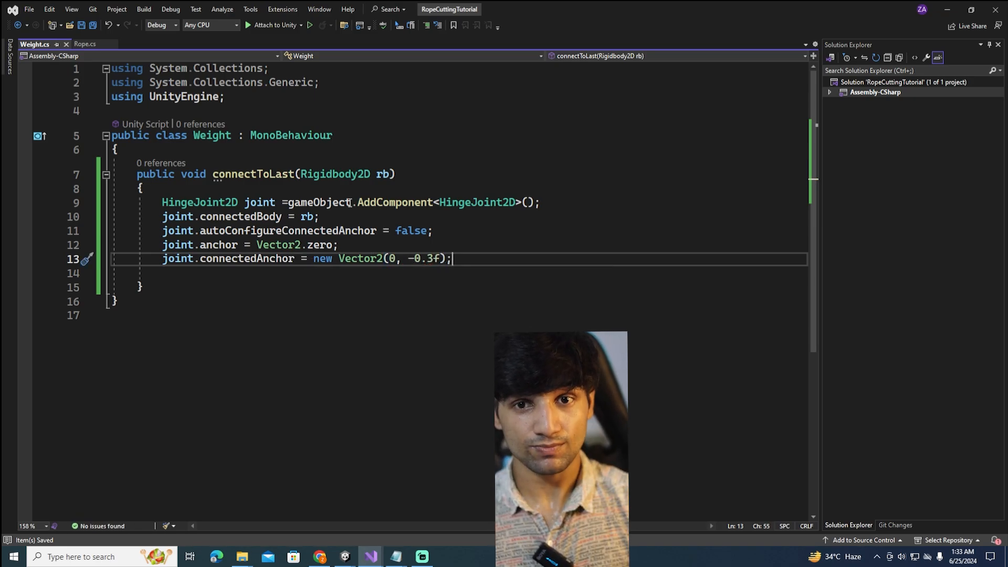
# Step: Declare a public float changeVal = 0.3f at the start of the Weight class and save the script
pyautogui.click(146, 149)
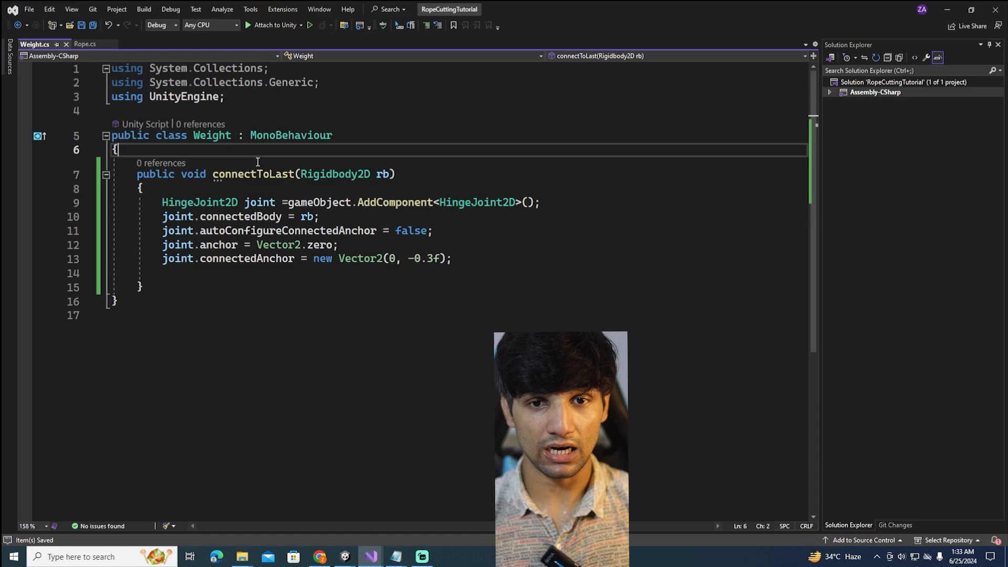
pyautogui.press('Return')
pyautogui.write('public ')
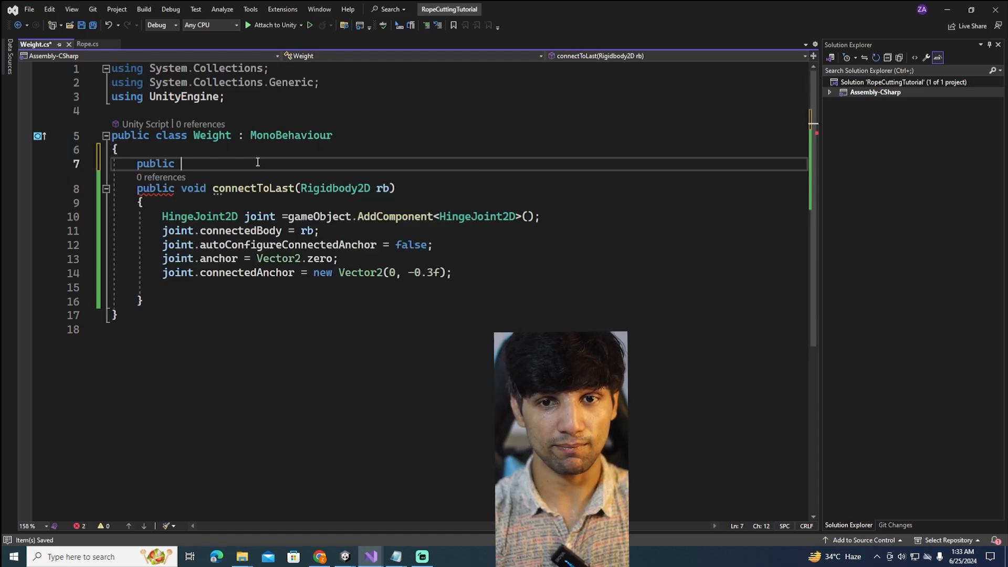
pyautogui.write('float cha')
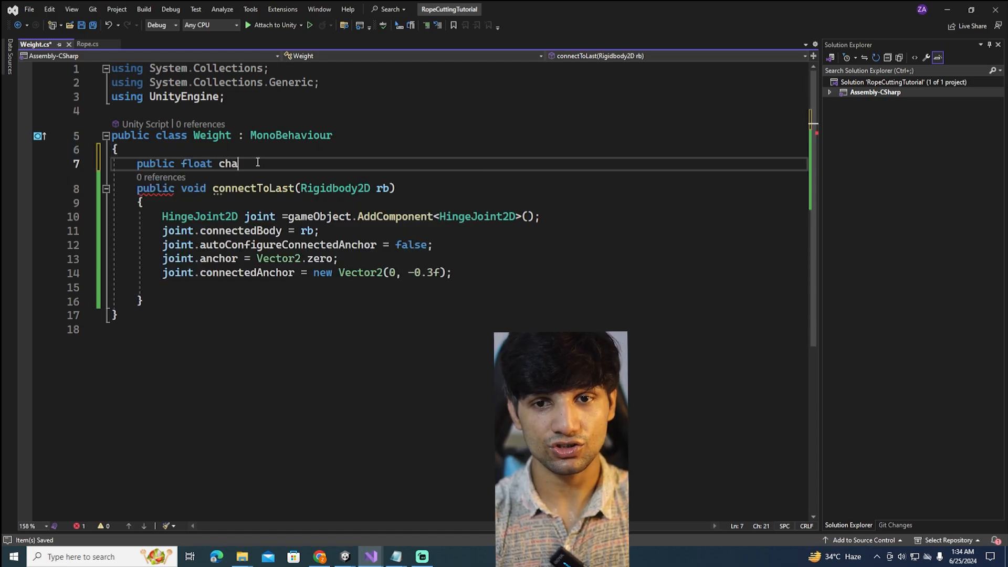
pyautogui.write('ngeValu')
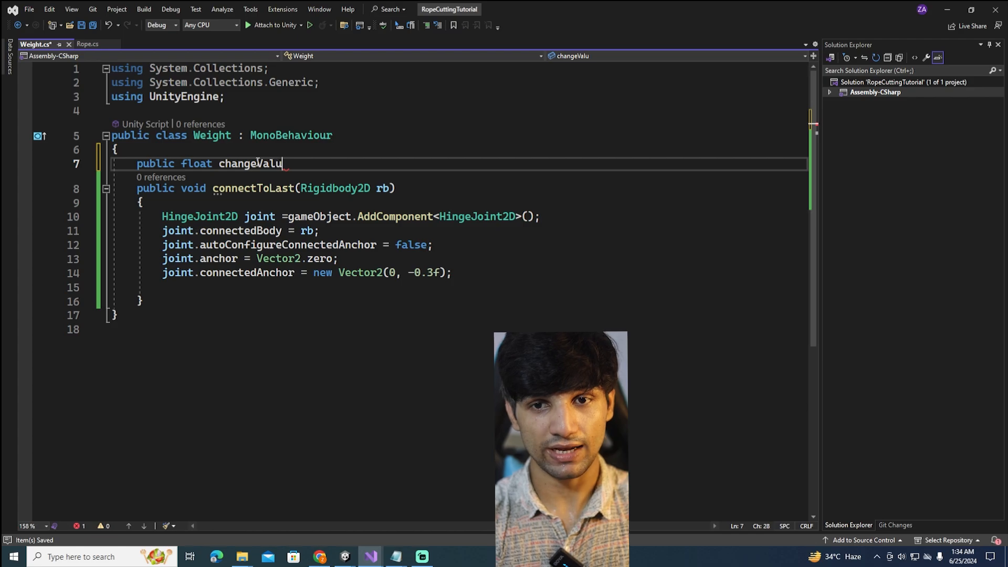
pyautogui.press('BackSpace')
pyautogui.write('= 0')
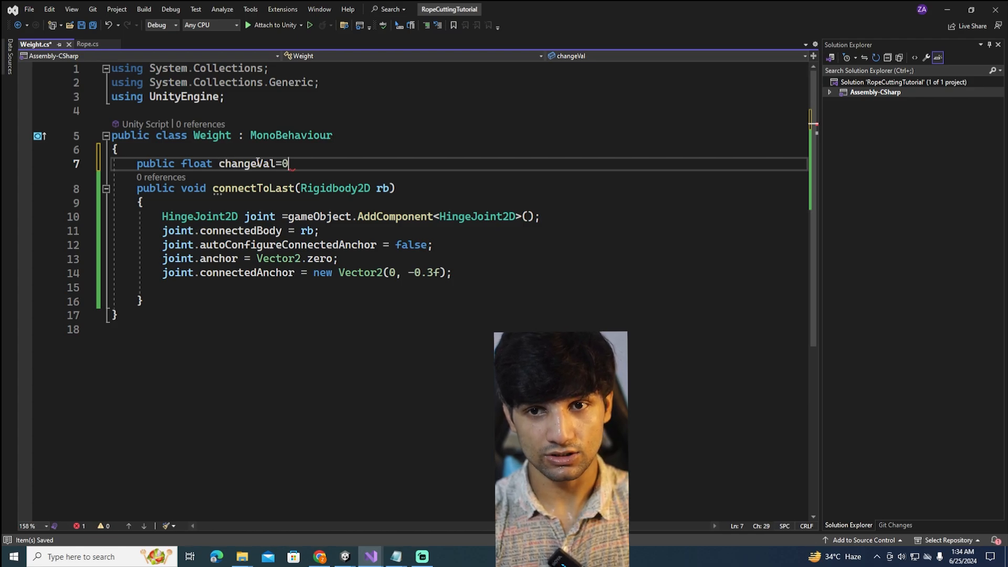
pyautogui.write('.3f;')
pyautogui.hotkey('ctrl', 's')
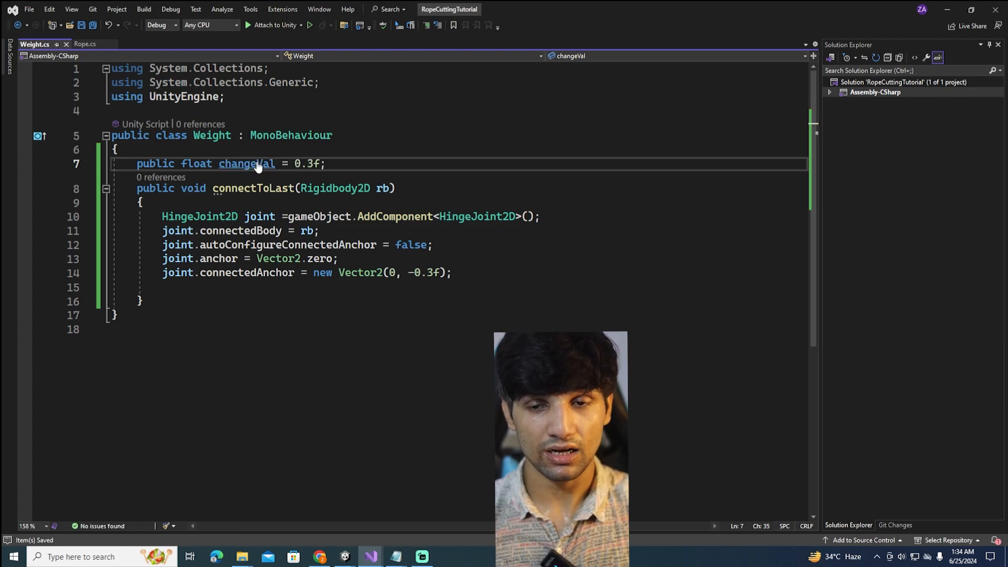
# Step: Replace the hard-coded 0.3f in the connectedAnchor vector with changeVal and save the script
pyautogui.moveTo(415, 272); pyautogui.dragTo(440, 278)
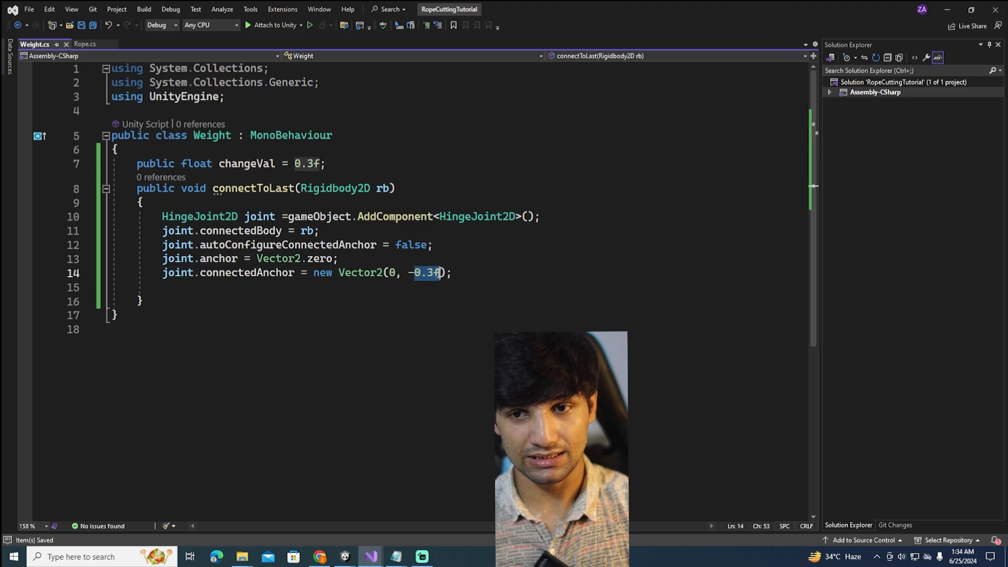
pyautogui.write('changeVal')
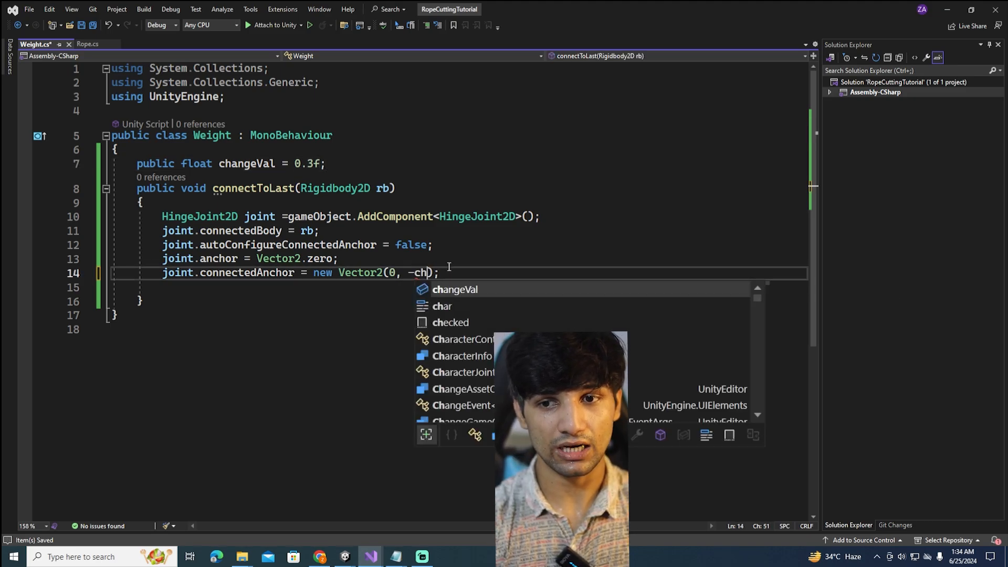
pyautogui.hotkey('ctrl', 's')
pyautogui.hotkey('ctrl', 'End')
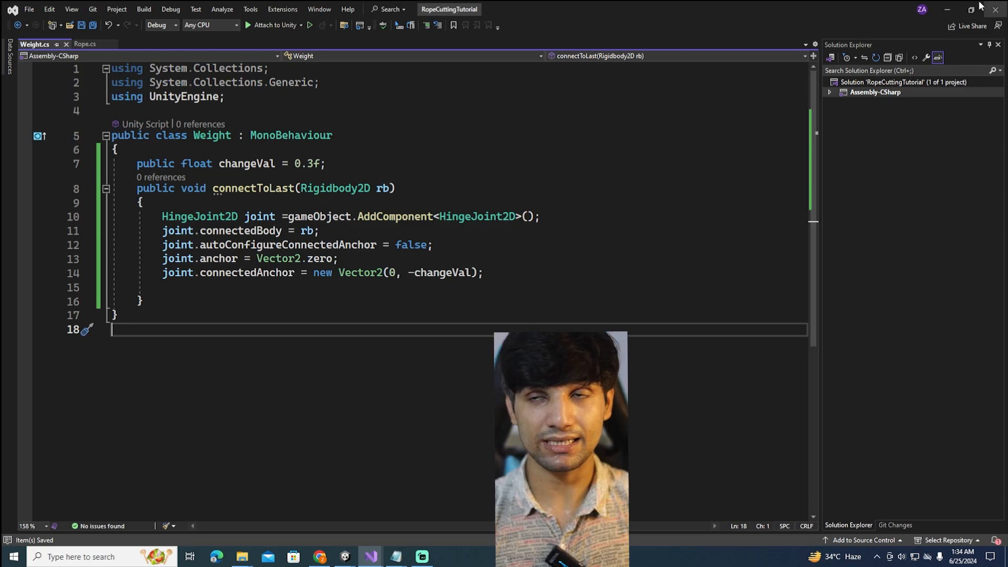
# Step: Switch to Unity, check the Change Val field of the Weight object's script component, and return to the code
pyautogui.click(949, 9)
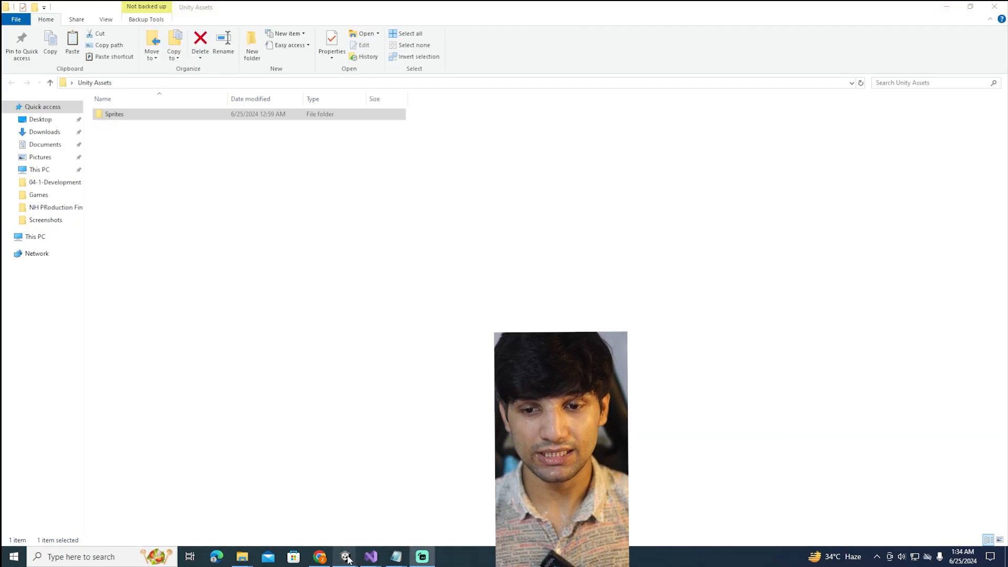
pyautogui.moveTo(344, 556)
pyautogui.click(379, 528)
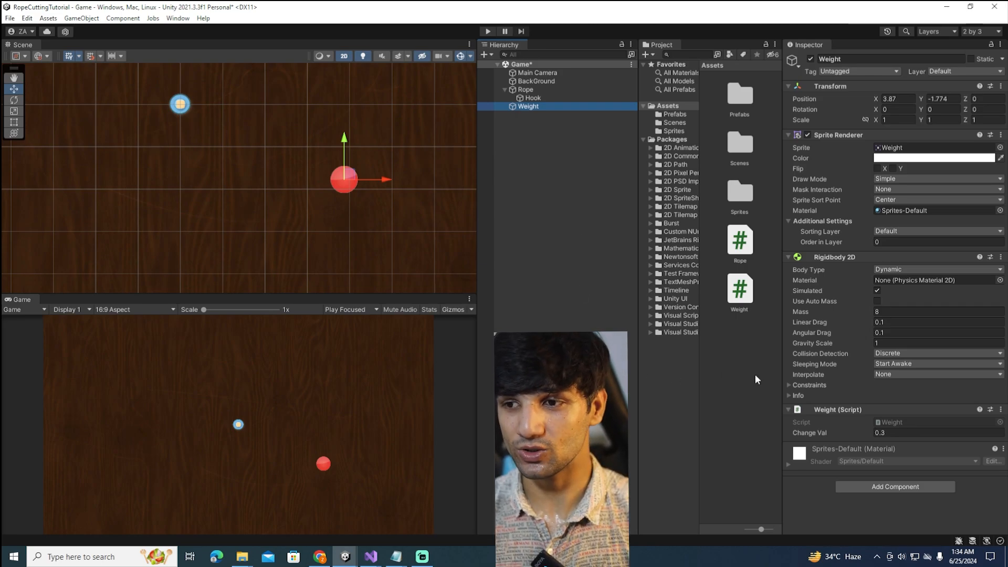
pyautogui.click(572, 247)
pyautogui.click(528, 107)
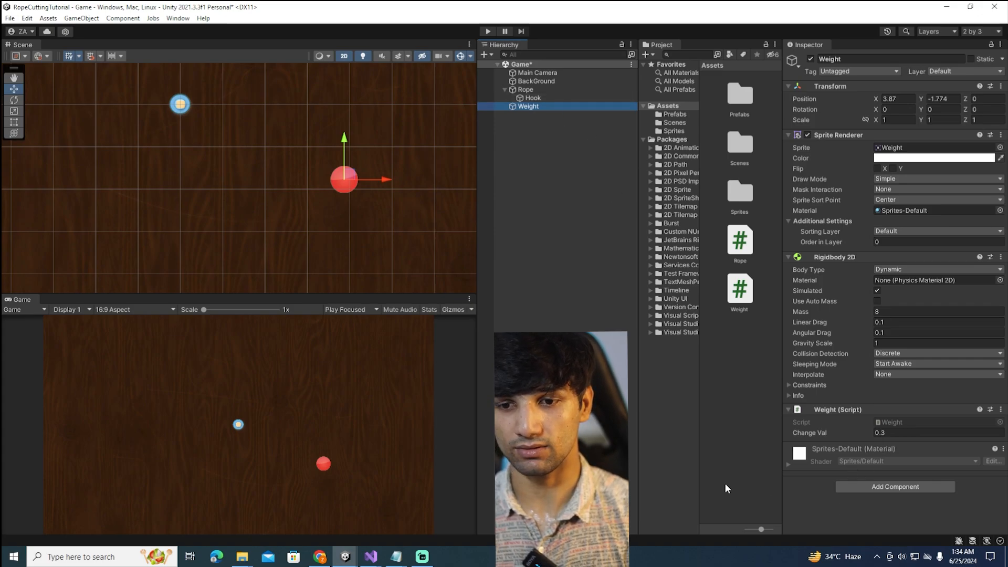
pyautogui.moveTo(397, 556)
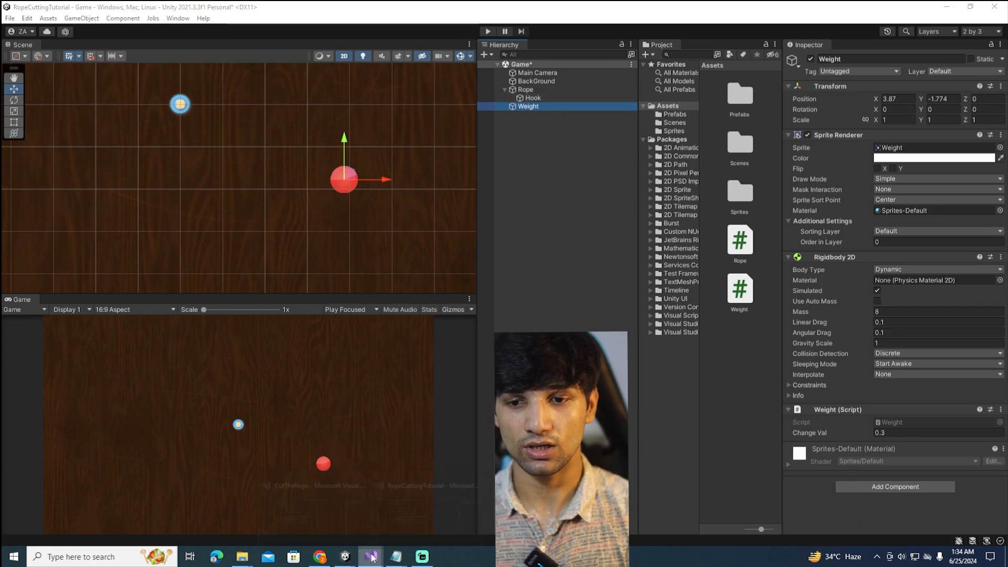
pyautogui.click(446, 507)
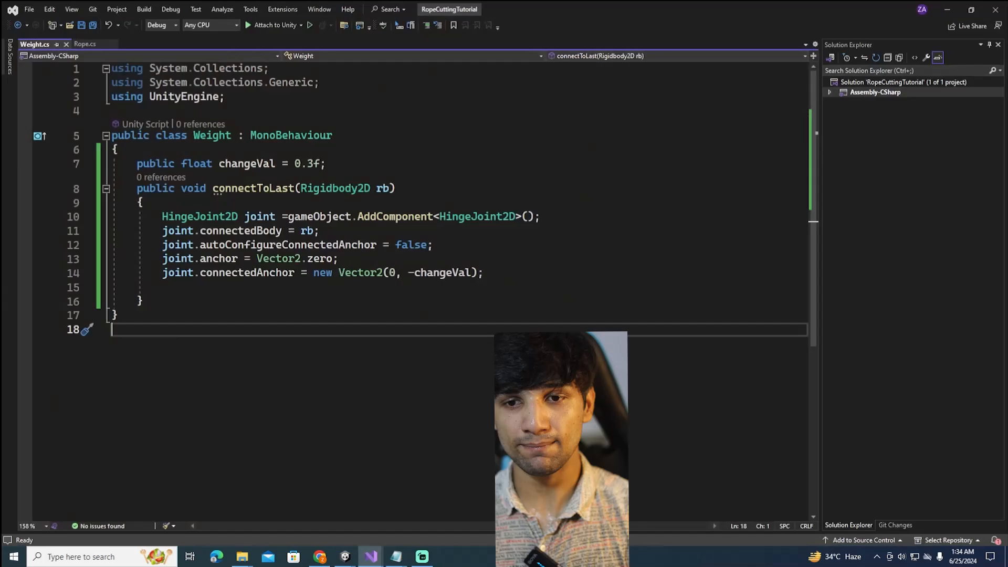
# Step: In Rope.cs, add an empty if(i<links-1) block below the "age bharnaa" comment in GenerateRope's loop
pyautogui.click(86, 45)
pyautogui.scroll(-3, 270, 275)
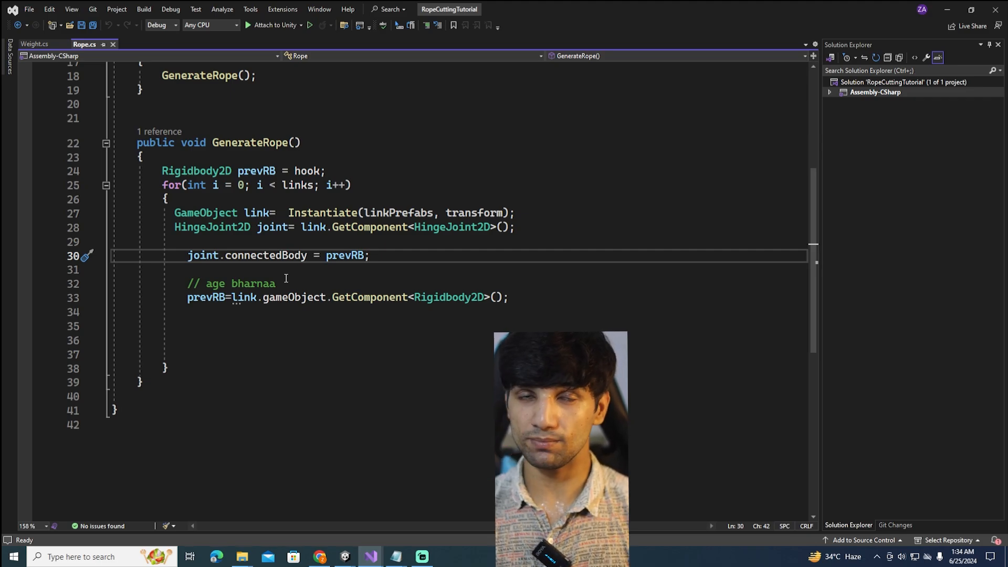
pyautogui.click(302, 283)
pyautogui.press('Return')
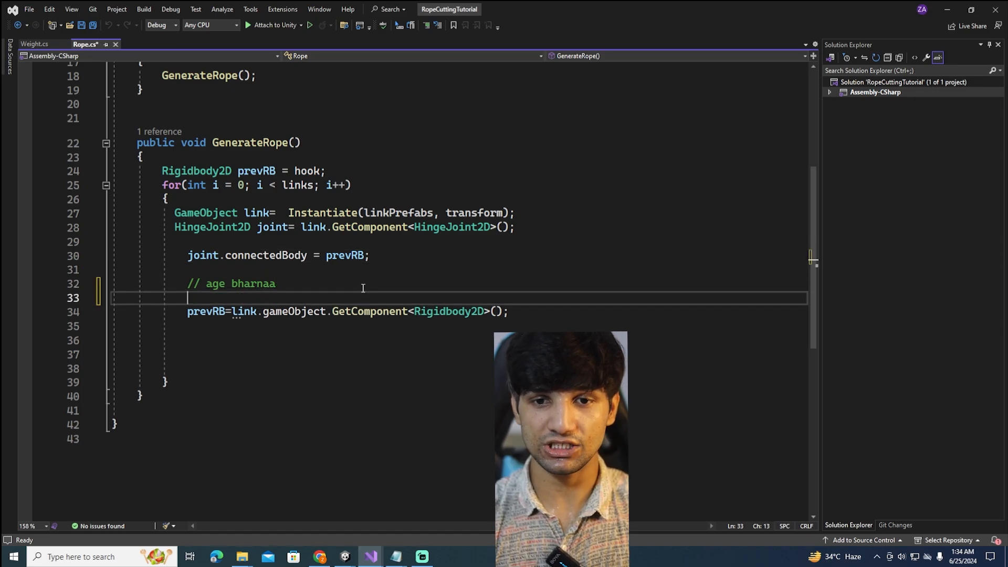
pyautogui.press('Return')
pyautogui.write('if(i<')
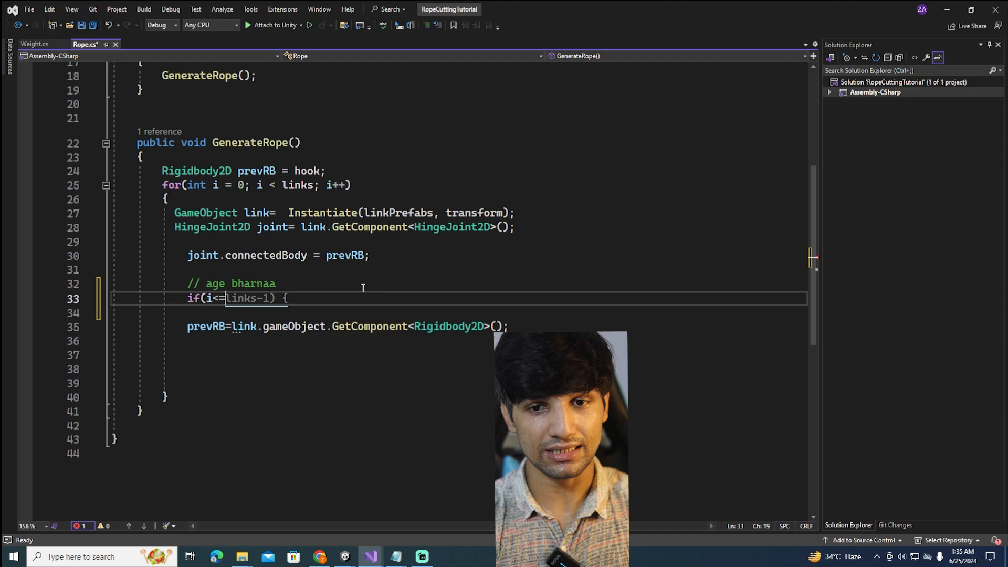
pyautogui.write('links-1) {')
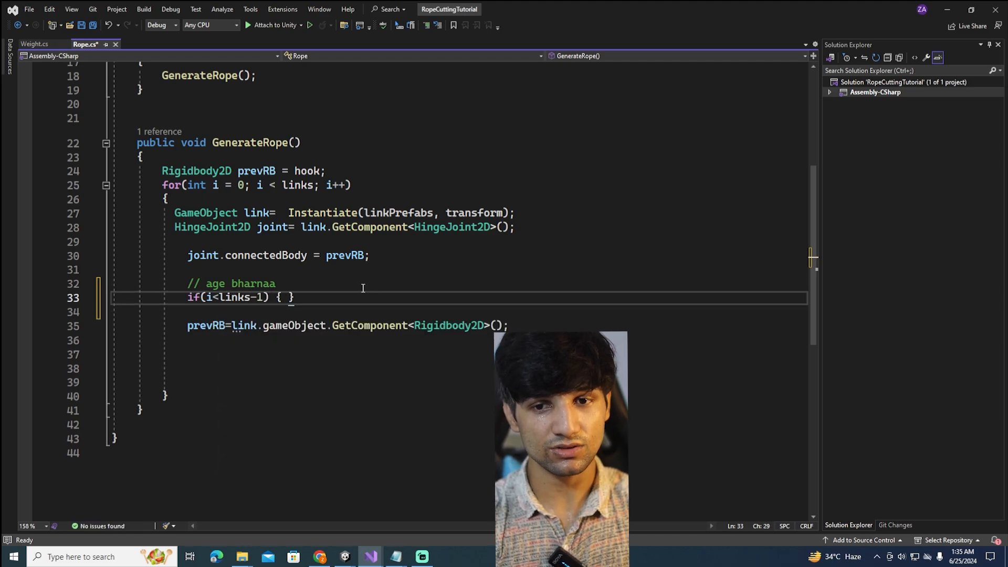
pyautogui.press('Return')
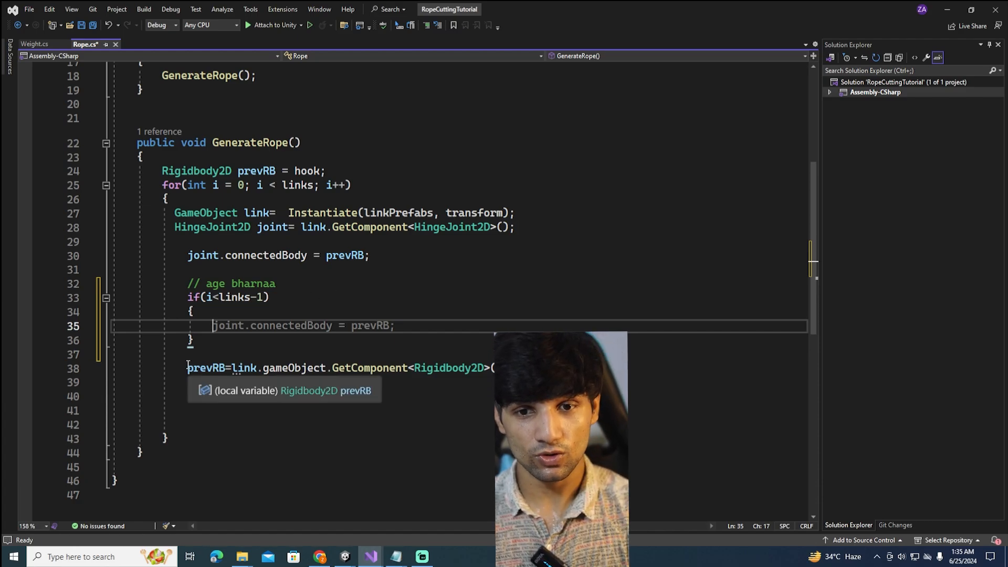
# Step: Move the prevRB assignment from below the loop's if(i<links-1) block to inside it
pyautogui.moveTo(188, 367); pyautogui.dragTo(502, 368)
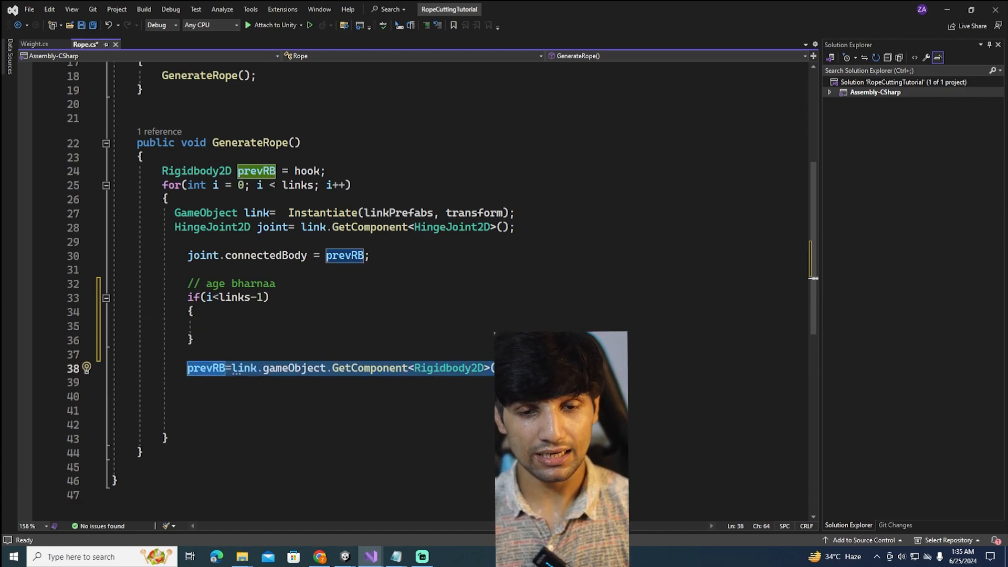
pyautogui.hotkey('ctrl', 'x')
pyautogui.click(263, 330)
pyautogui.hotkey('ctrl', 'v')
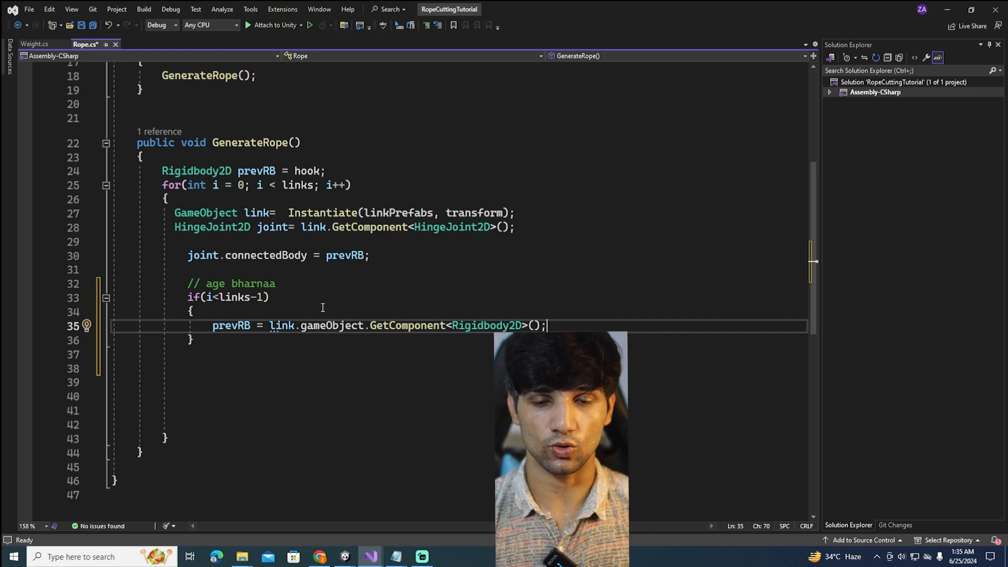
# Step: Add an empty else block after the if(i<links-1) block in Rope.cs's GenerateRope loop
pyautogui.click(219, 342)
pyautogui.press('Return')
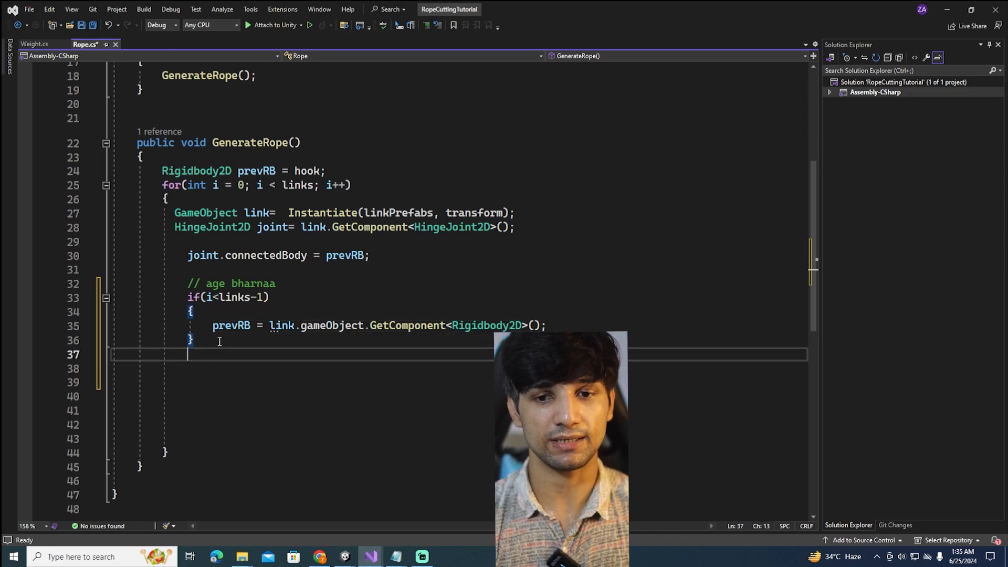
pyautogui.write('else')
pyautogui.press('Tab')
pyautogui.press('Tab')
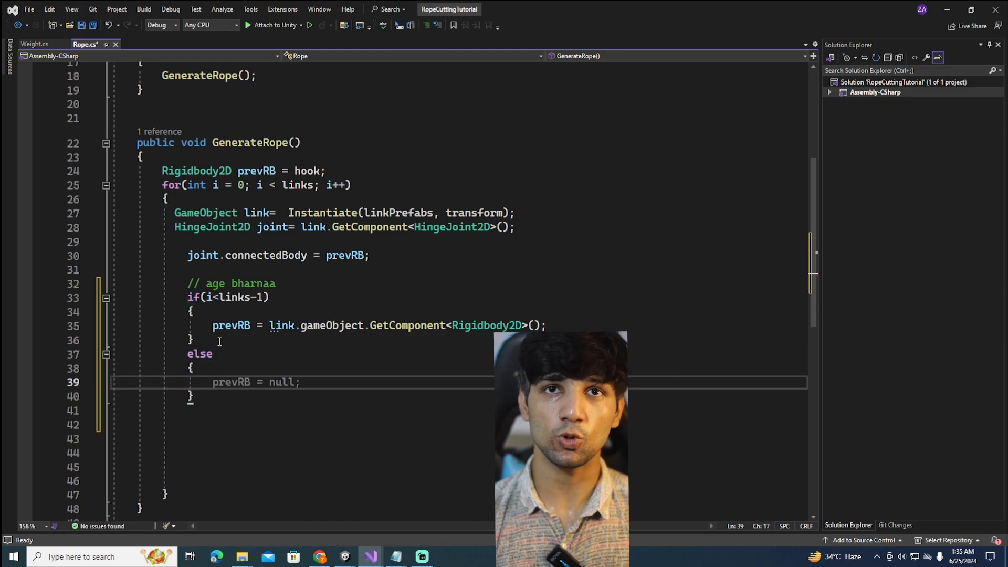
# Step: Declare a public Weight field named w at the start of the Rope class and save the script
pyautogui.scroll(6, 220, 342)
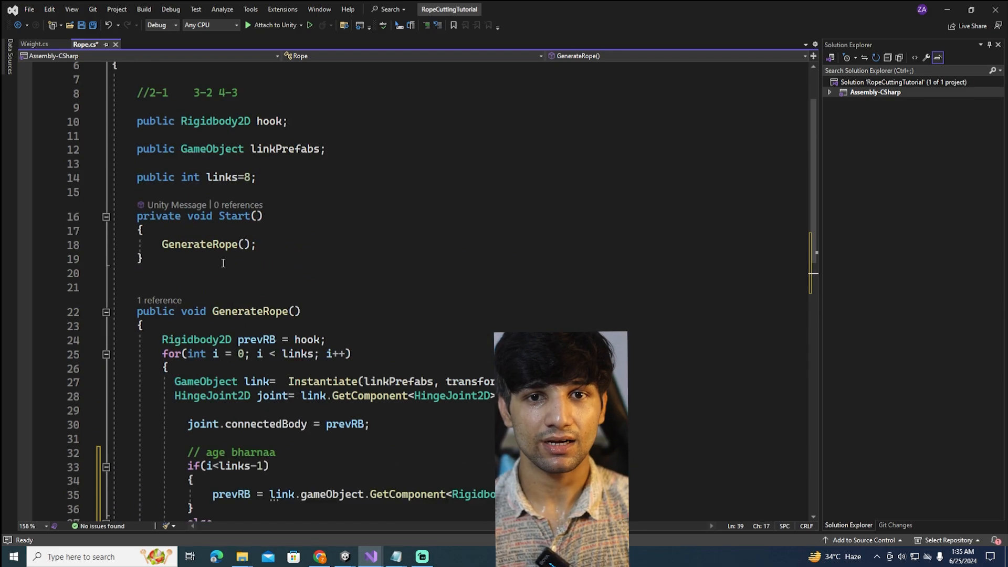
pyautogui.click(136, 164)
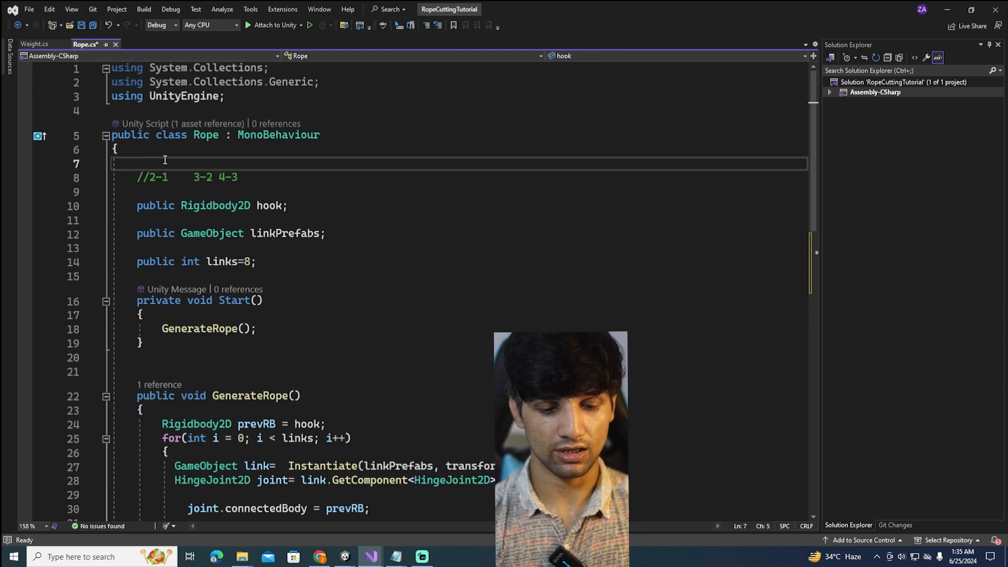
pyautogui.write('public ')
pyautogui.write('wei')
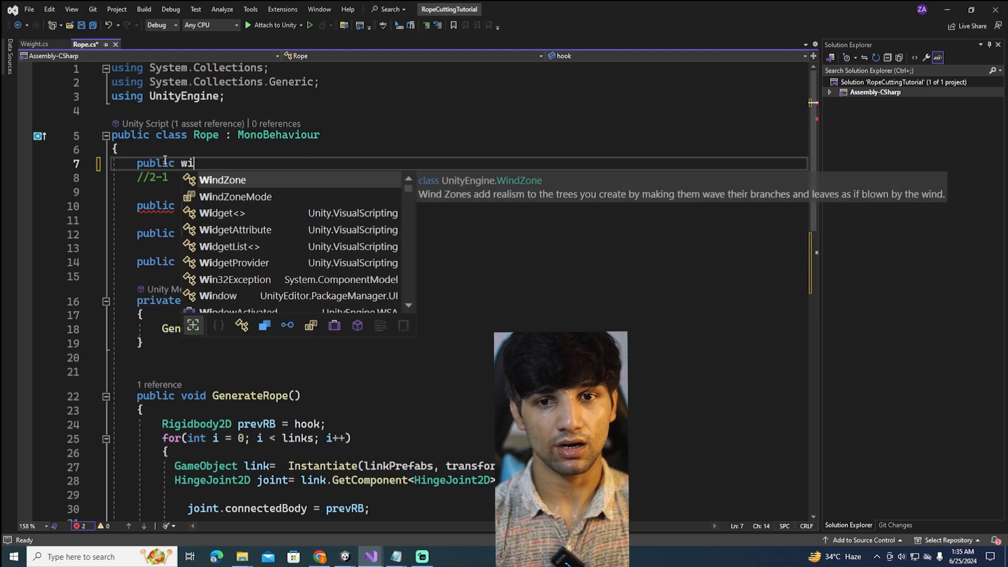
pyautogui.press('BackSpace')
pyautogui.write('eight w;')
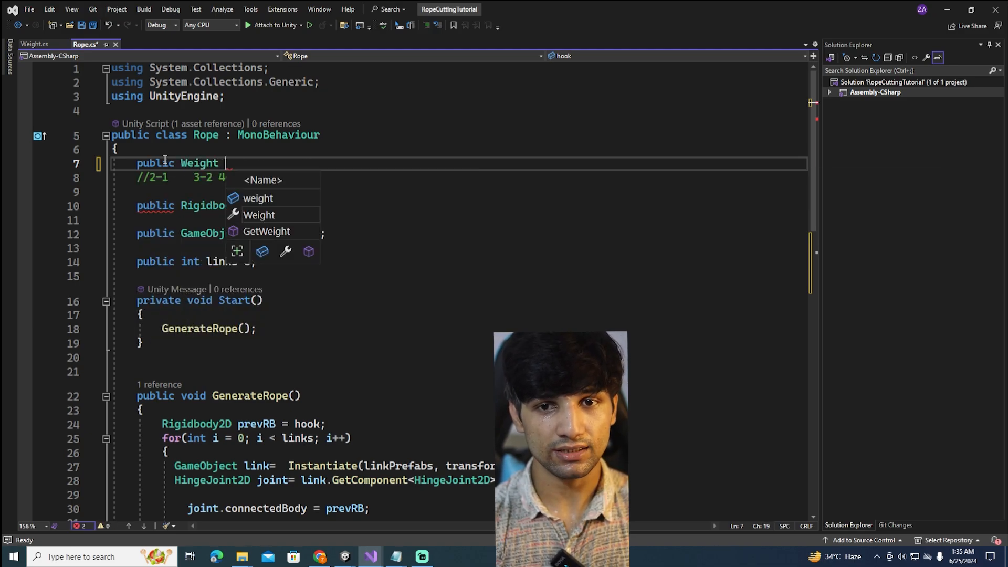
pyautogui.hotkey('ctrl', 's')
# Step: In the else block, call w.connectToLast(link.gameObject.GetComponent<Rigidbody2D>()); and save Rope.cs
pyautogui.scroll(-9, 243, 207)
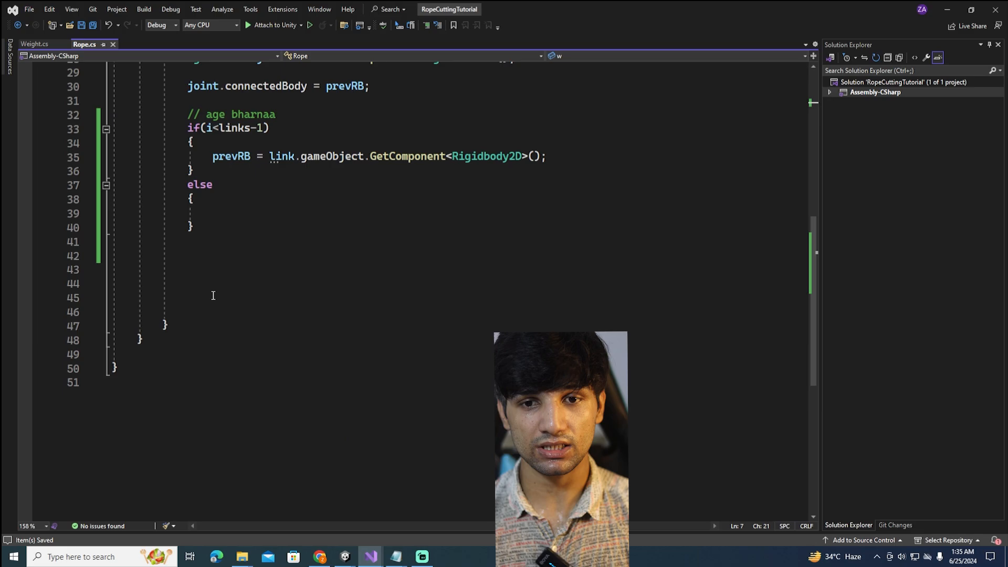
pyautogui.click(227, 208)
pyautogui.write('w.')
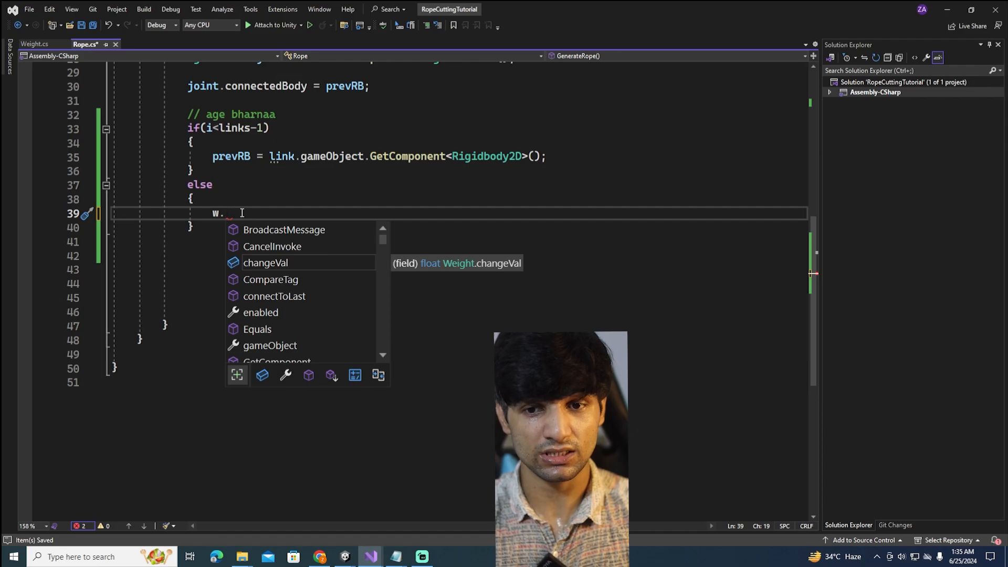
pyautogui.write('co')
pyautogui.press('Tab')
pyautogui.write('(')
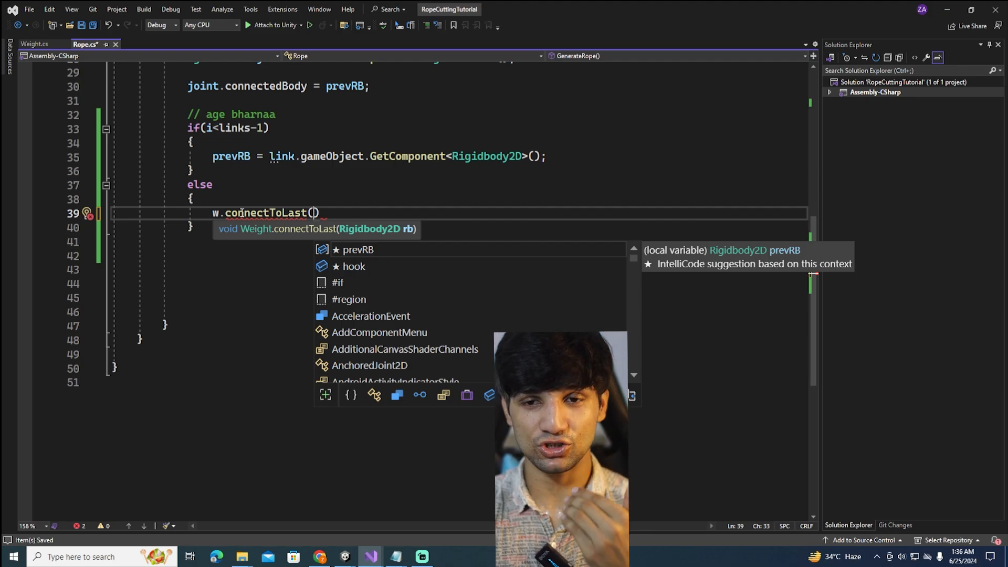
pyautogui.write('link.')
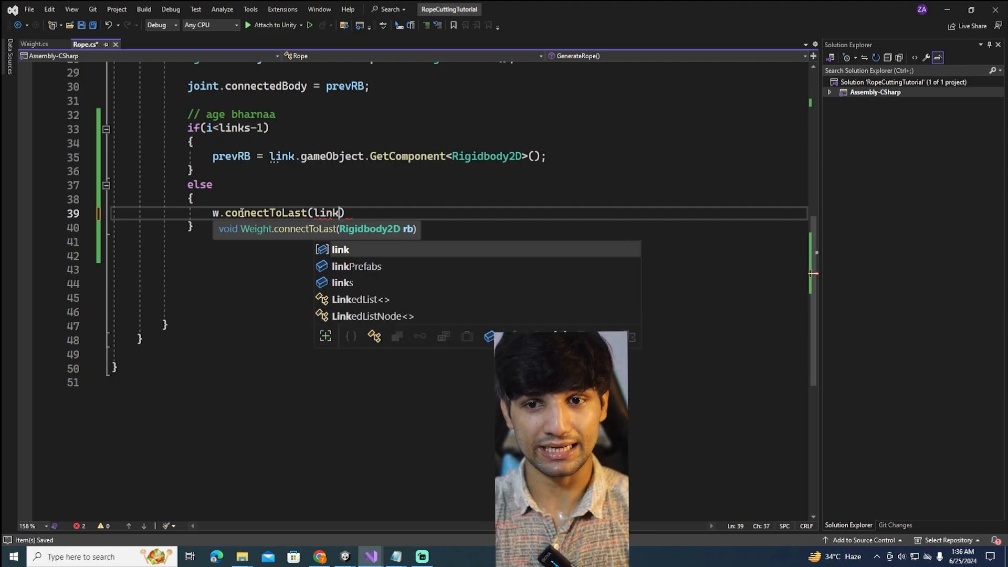
pyautogui.write('gameObject.')
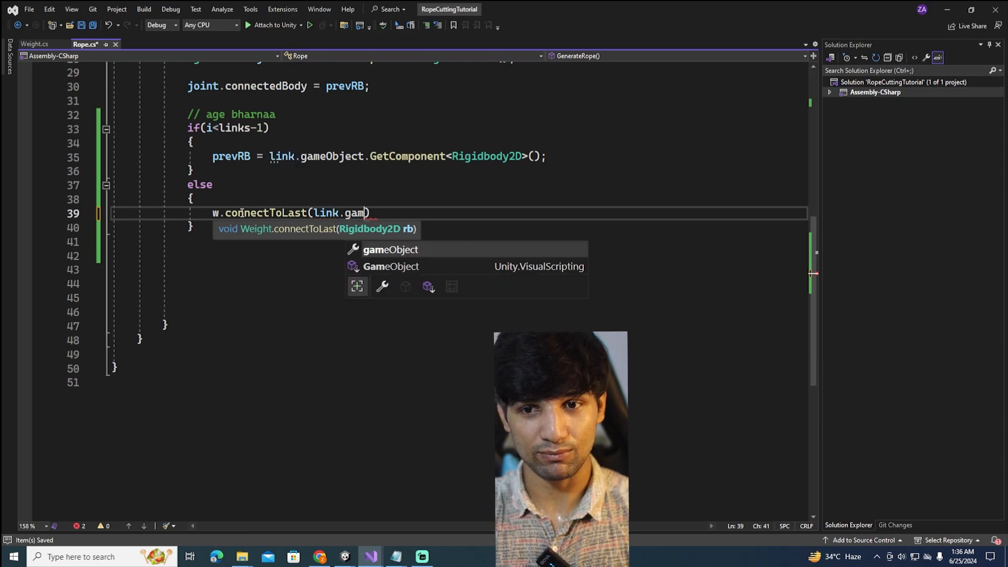
pyautogui.write('GetCom')
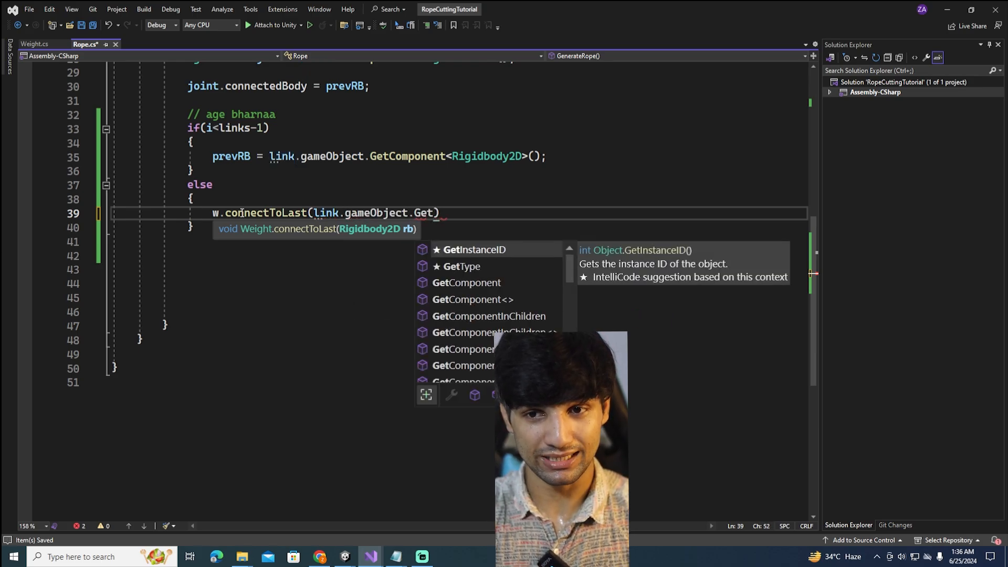
pyautogui.press('Tab')
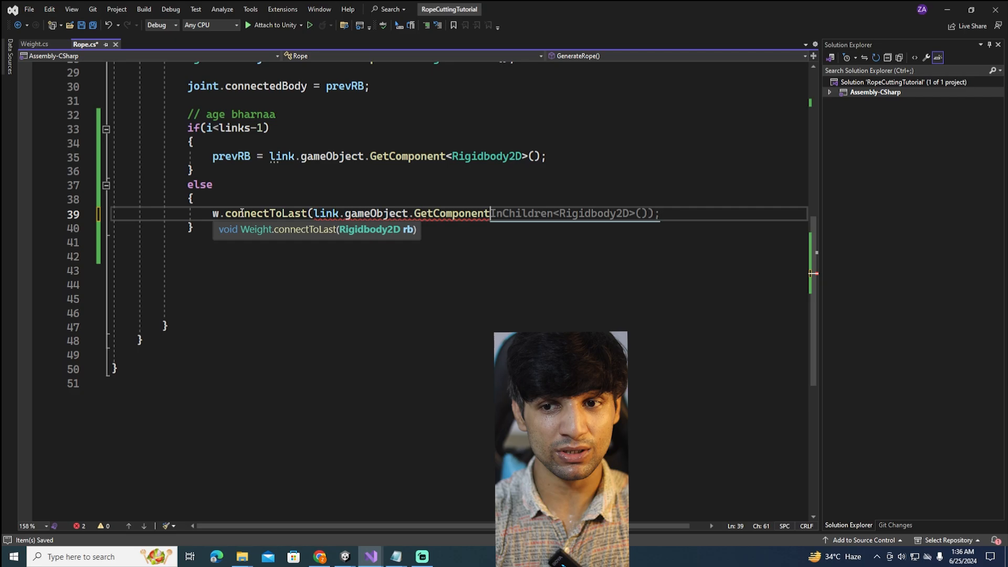
pyautogui.write('<rig')
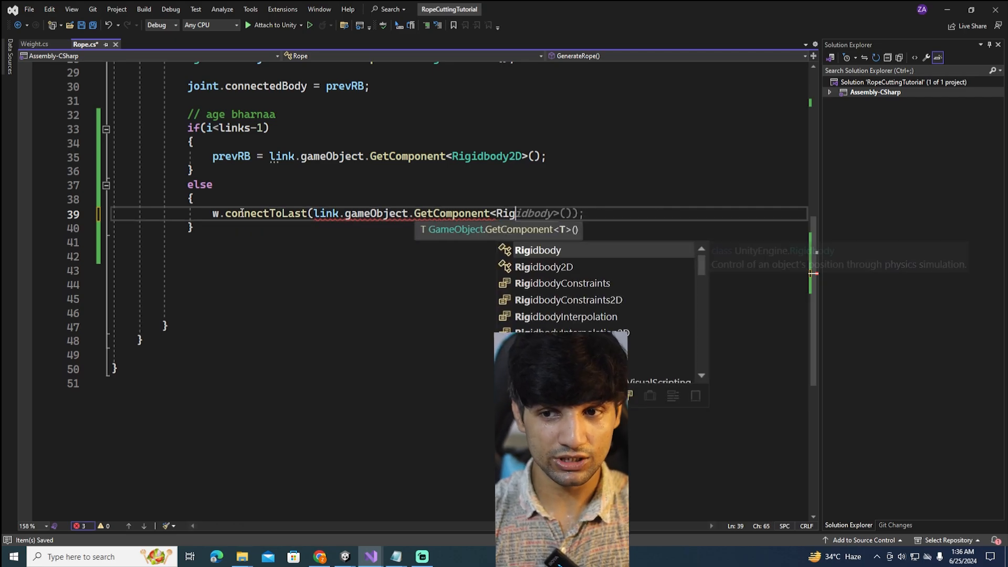
pyautogui.press('Tab')
pyautogui.write('>());')
pyautogui.hotkey('ctrl', 's')
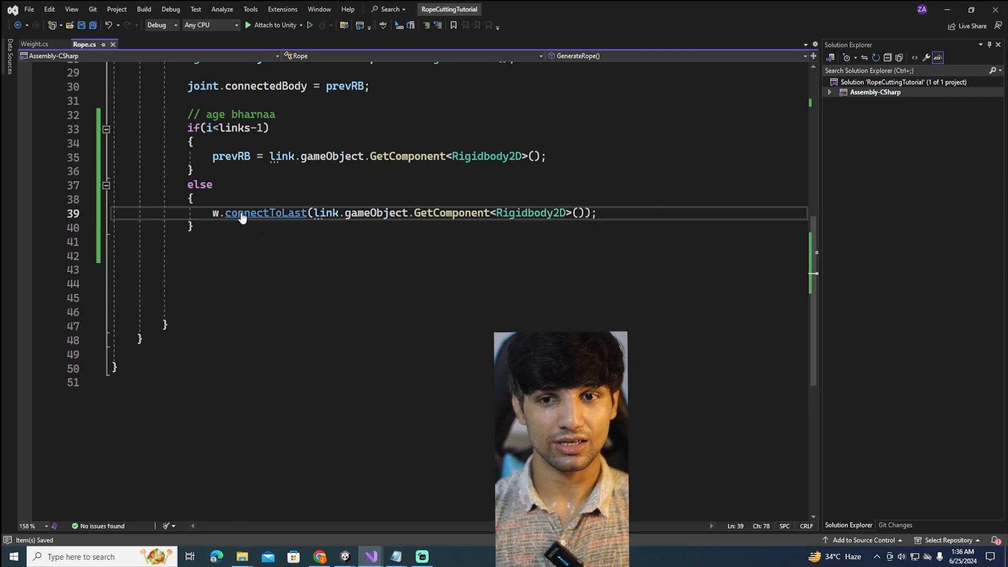
pyautogui.click(286, 284)
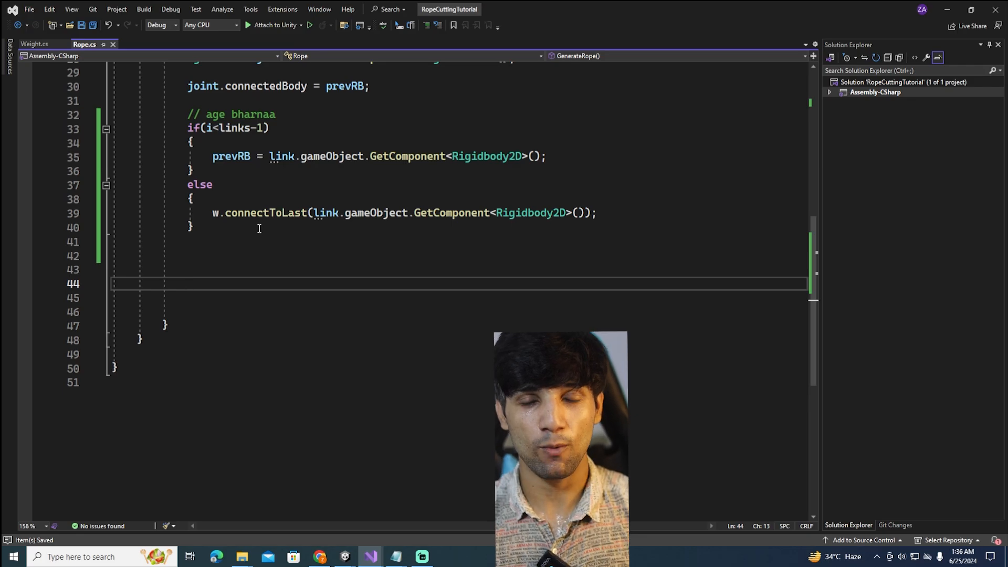
# Step: Review the if/else logic in GenerateRope and the connectToLast method in Weight.cs
pyautogui.scroll(3, 280, 212)
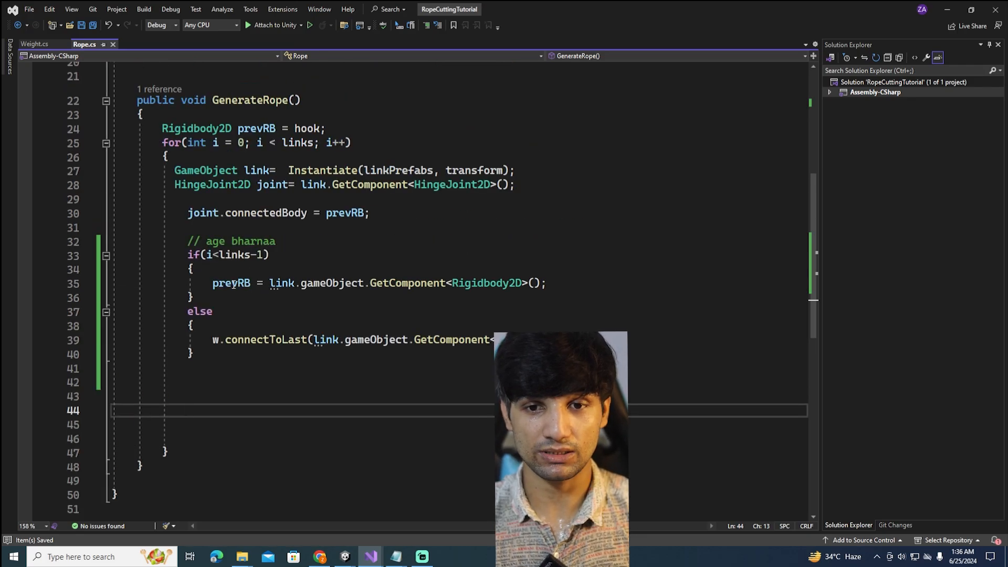
pyautogui.moveTo(212, 292); pyautogui.dragTo(188, 255)
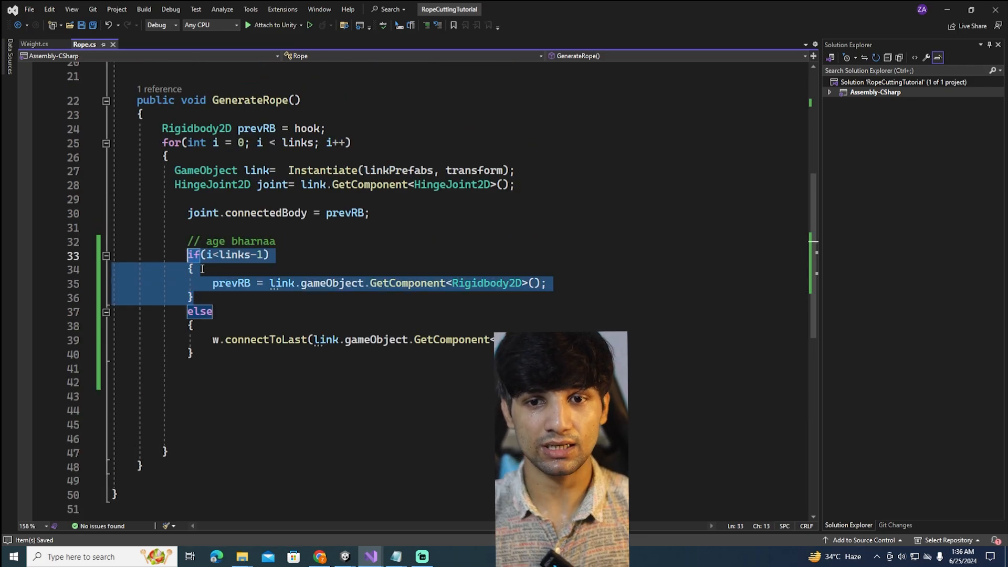
pyautogui.rightClick(353, 286)
pyautogui.click(252, 377)
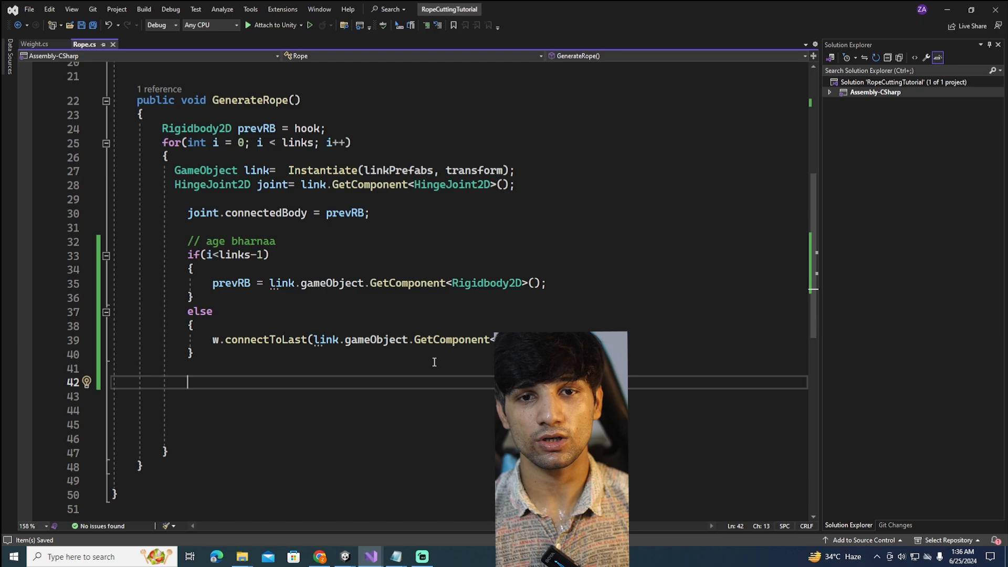
pyautogui.click(40, 42)
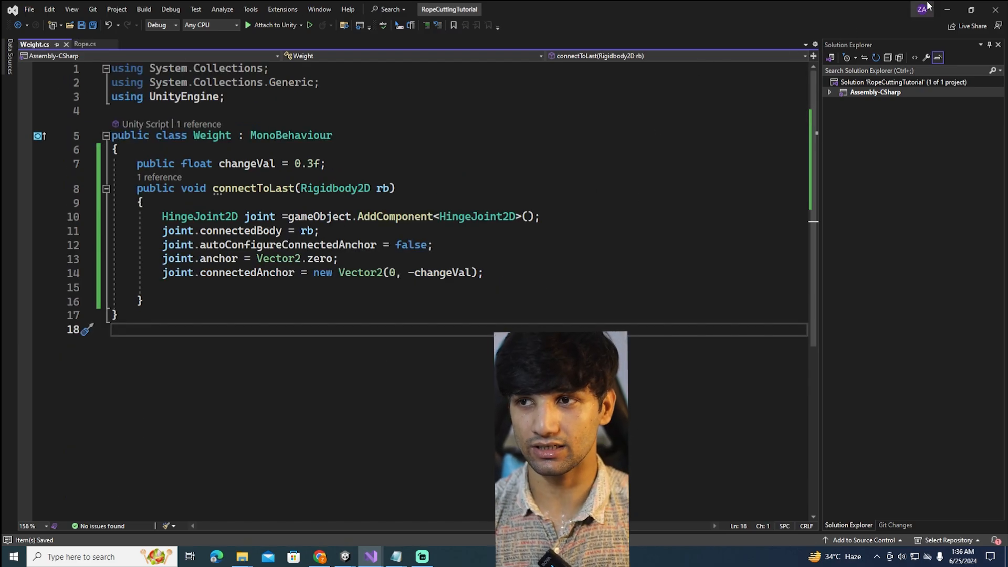
# Step: Switch to Unity, assign the Weight object to the W field of Rope's script, and test-run the scene
pyautogui.click(950, 9)
pyautogui.click(417, 247)
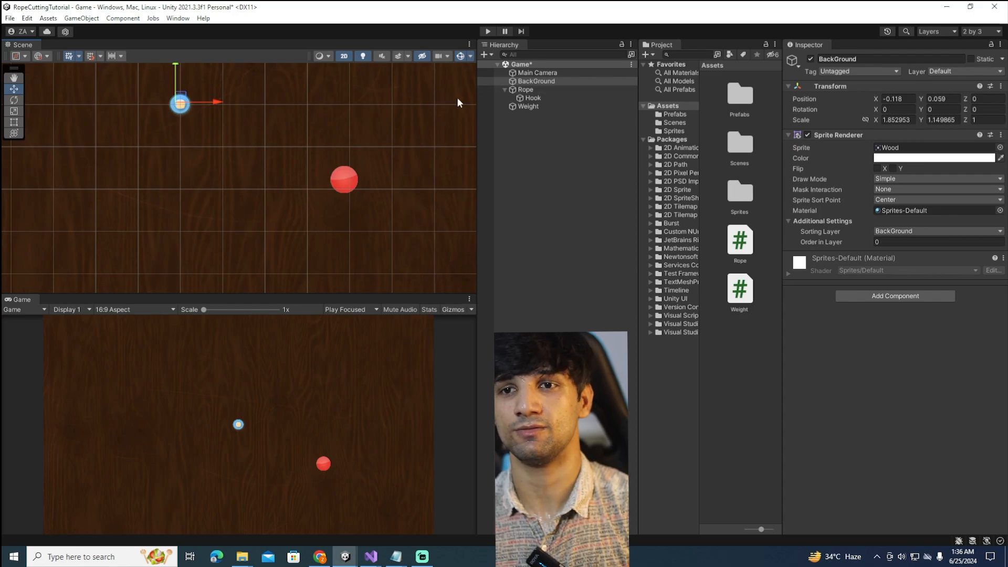
pyautogui.click(529, 106)
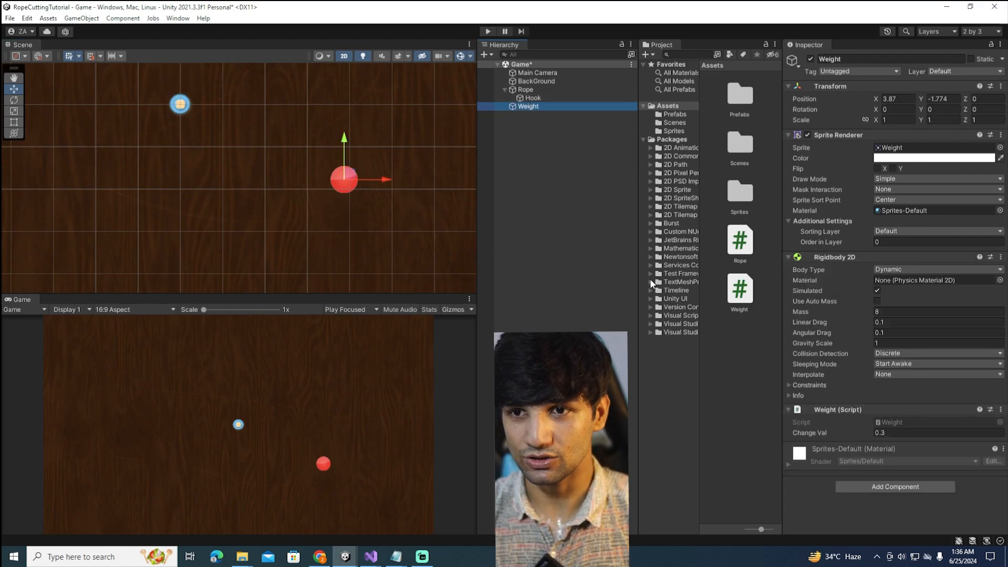
pyautogui.click(543, 90)
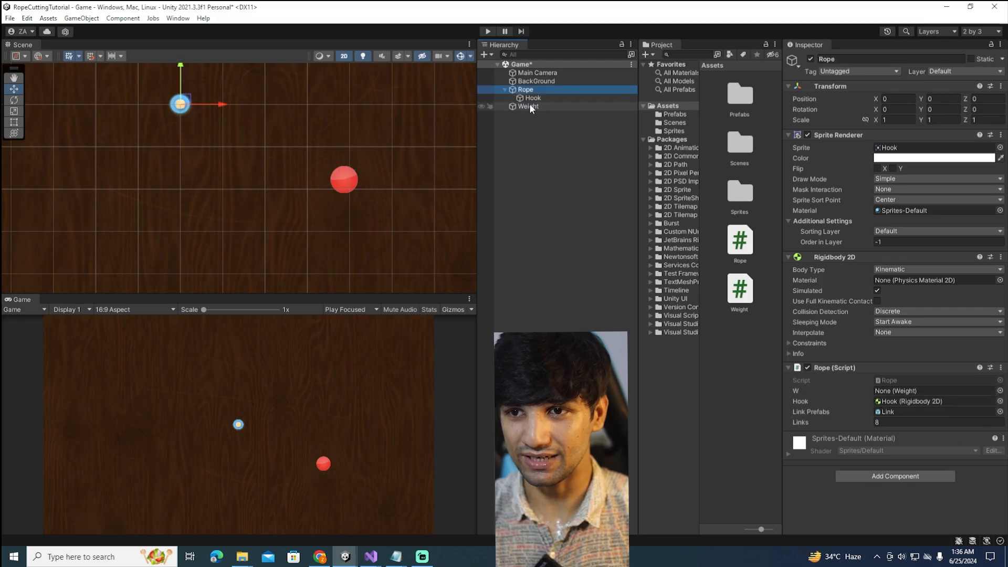
pyautogui.moveTo(529, 106); pyautogui.dragTo(910, 392)
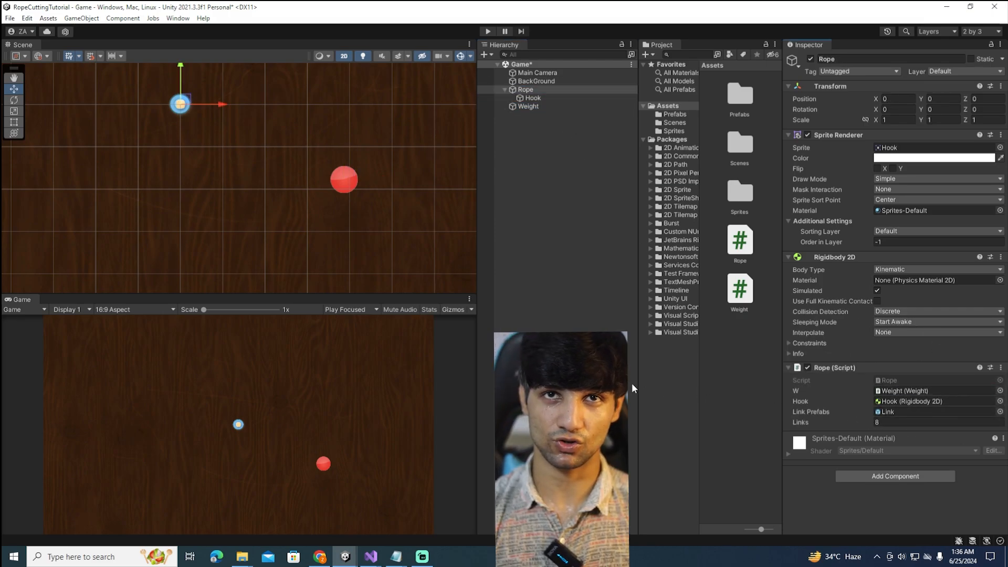
pyautogui.click(488, 31)
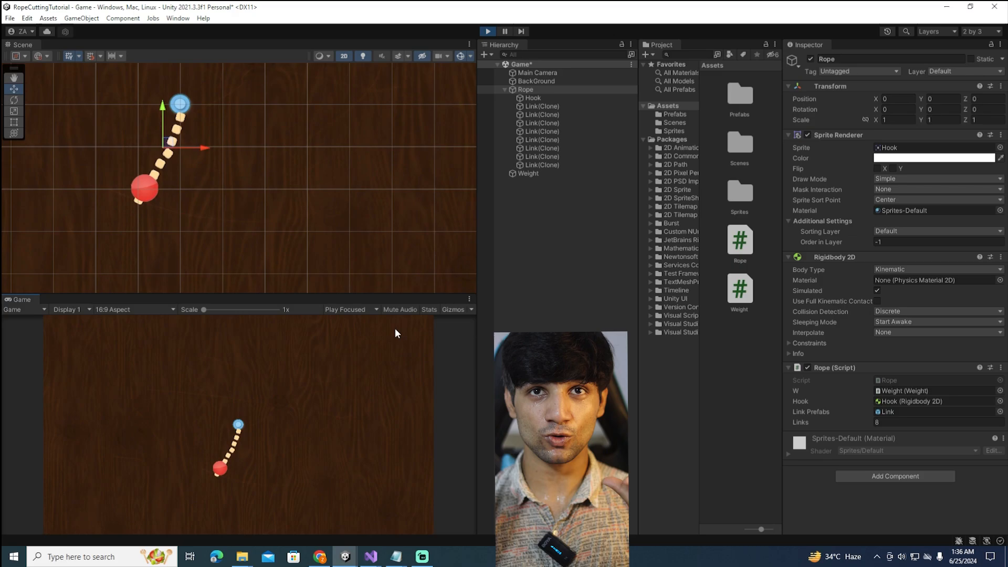
pyautogui.click(488, 32)
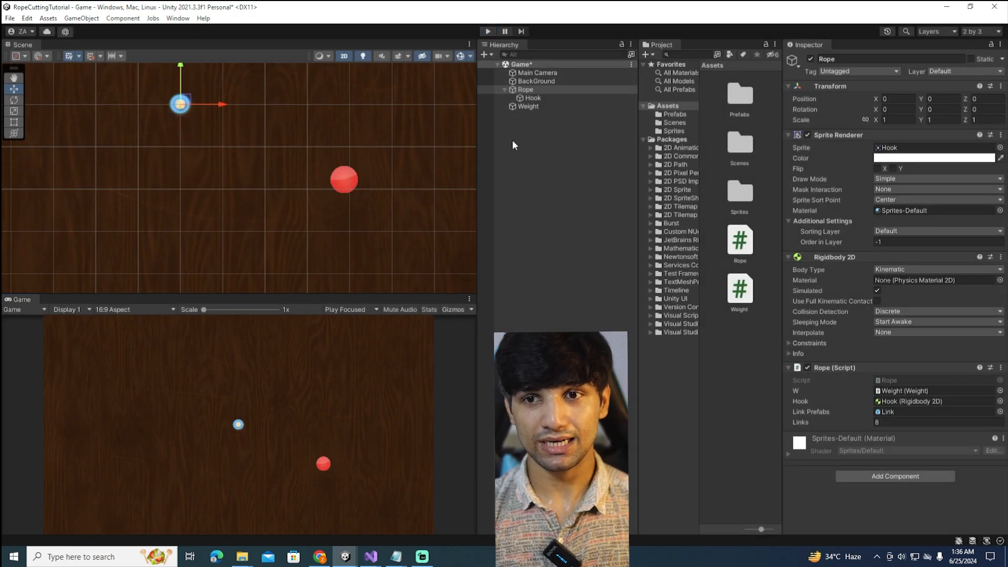
# Step: Duplicate the Rope object and move the copy up and right to about X 4.37, Y 2.64
pyautogui.scroll(-5, 292, 105)
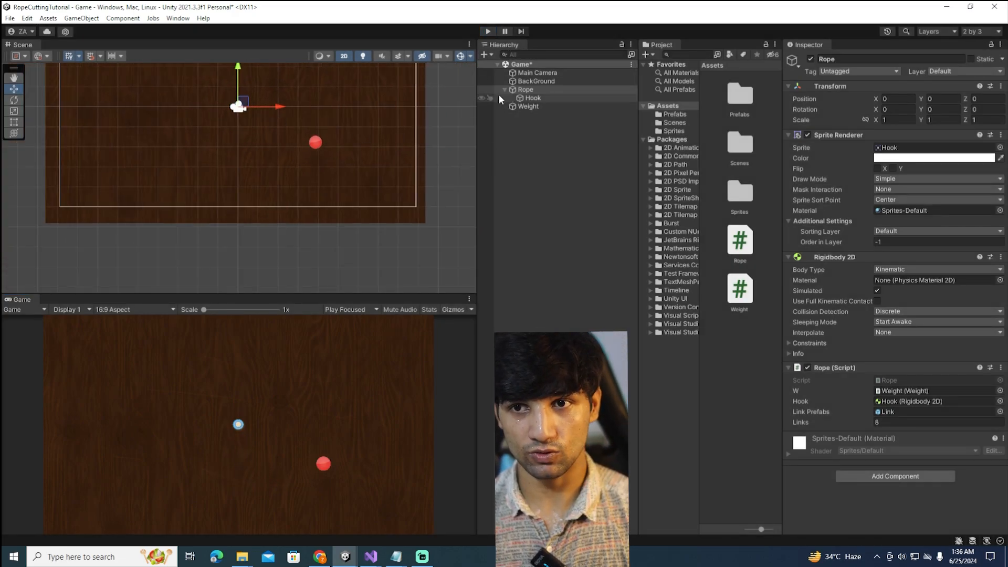
pyautogui.click(529, 90)
pyautogui.hotkey('ctrl', 'd')
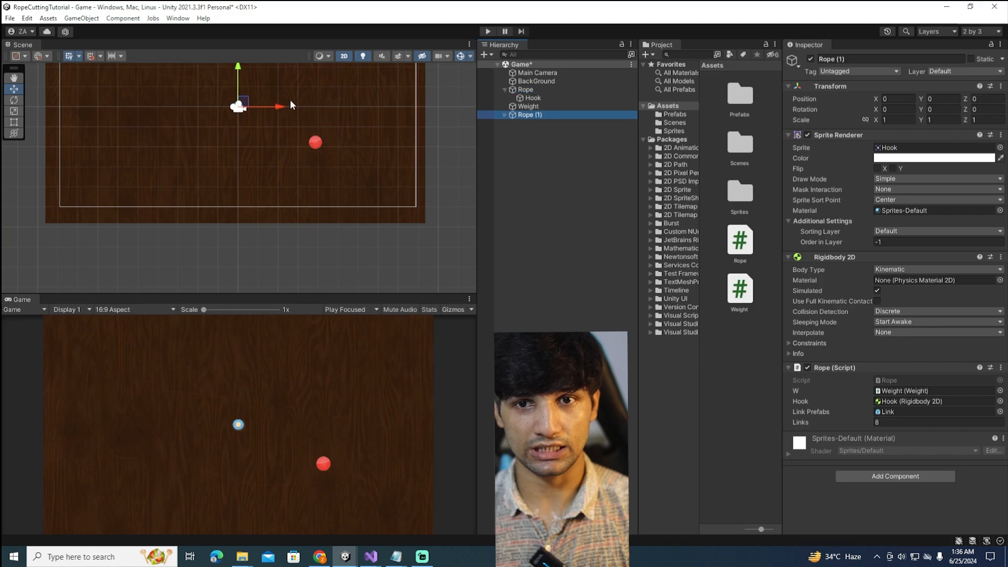
pyautogui.moveTo(282, 106); pyautogui.dragTo(369, 107)
pyautogui.moveTo(328, 76); pyautogui.dragTo(354, 46)
# Step: Make two more rope copies, placing one at about X -5.14, Y 2.64 and the other at about X -5.14, Y -3.73
pyautogui.hotkey('ctrl', 'd')
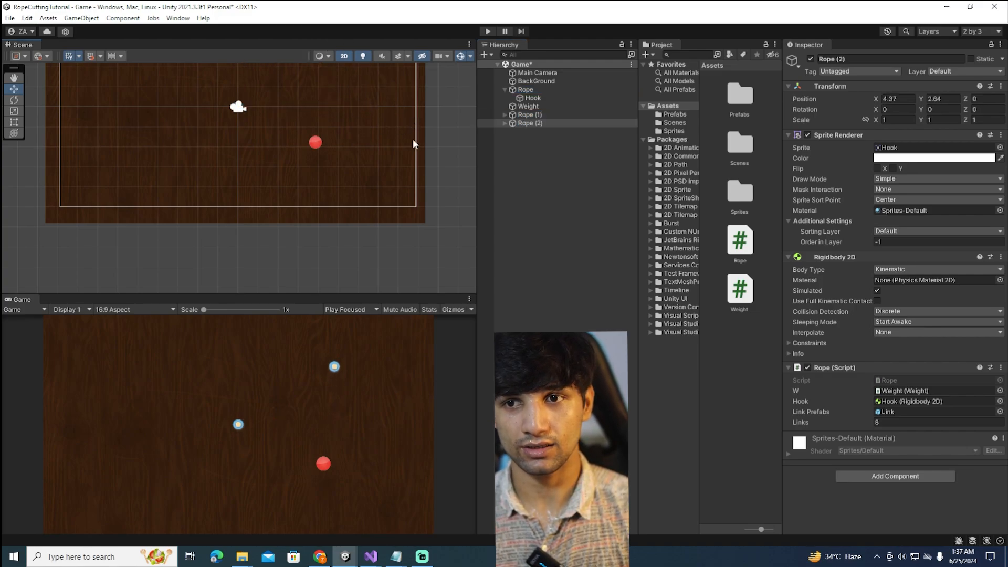
pyautogui.scroll(-3, 412, 138)
pyautogui.moveTo(387, 112); pyautogui.dragTo(275, 115)
pyautogui.hotkey('ctrl', 'd')
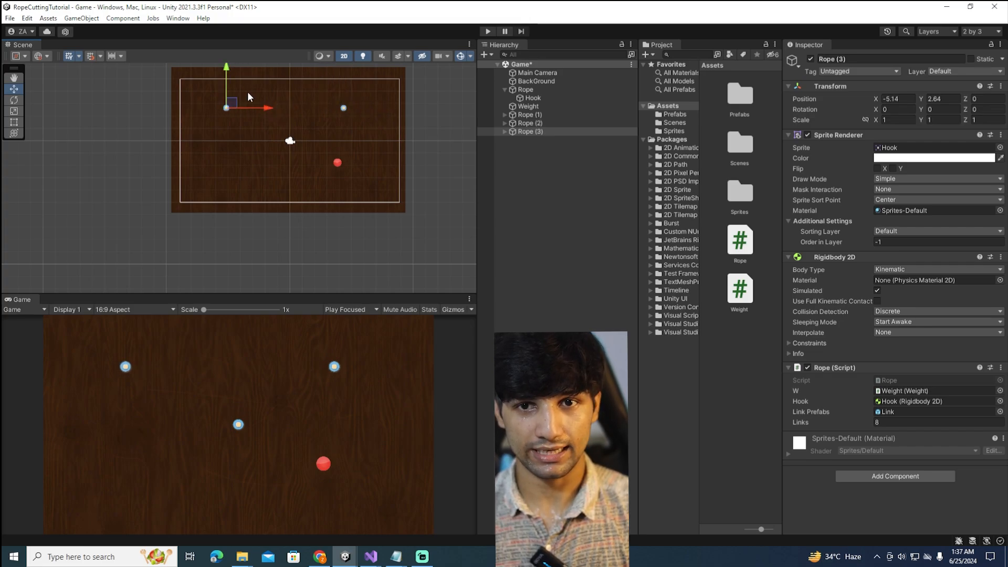
pyautogui.moveTo(233, 68); pyautogui.dragTo(231, 146)
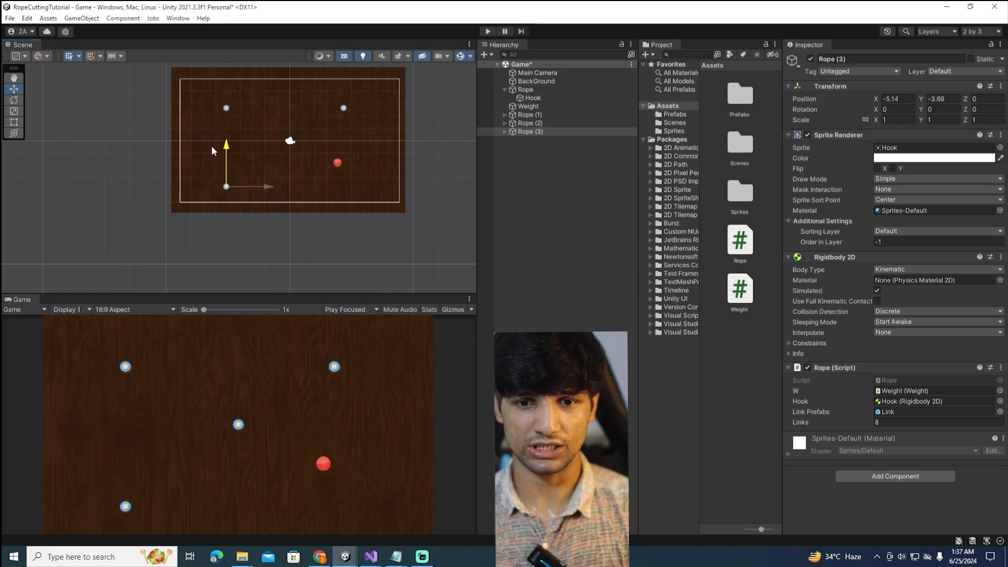
# Step: Edit the Links count of Rope (2) and set the Links count of Rope (3) to 5
pyautogui.click(530, 122)
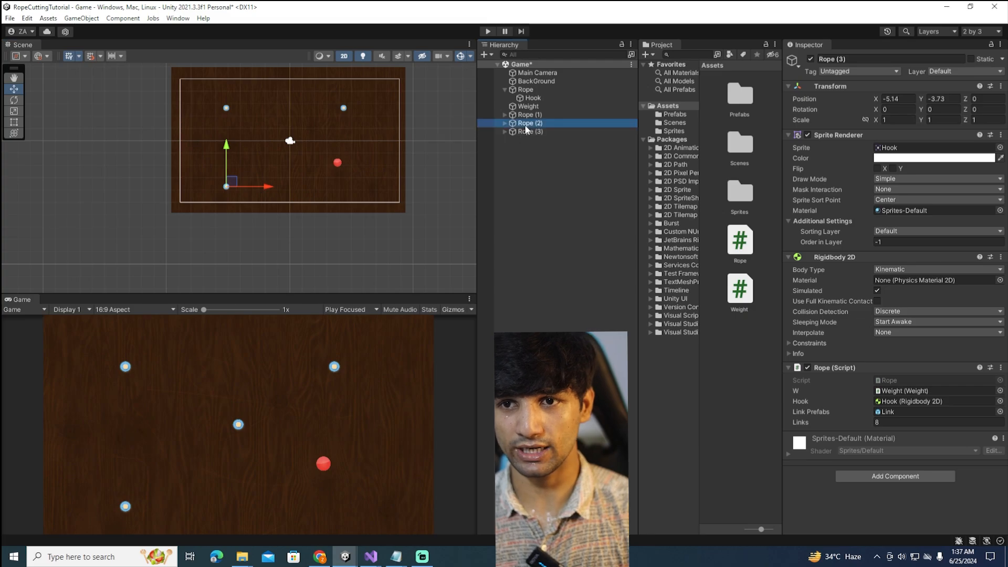
pyautogui.click(882, 423)
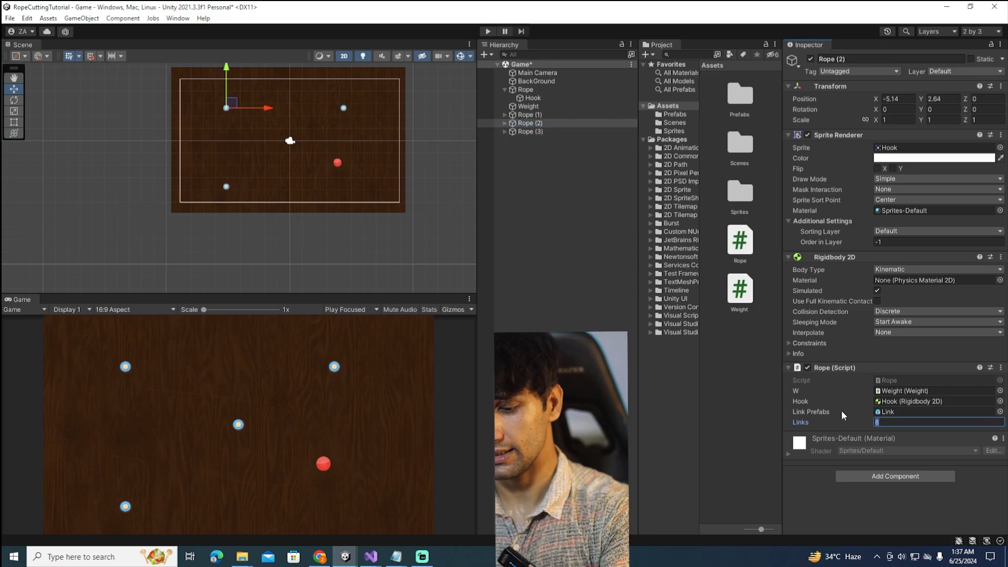
pyautogui.click(550, 131)
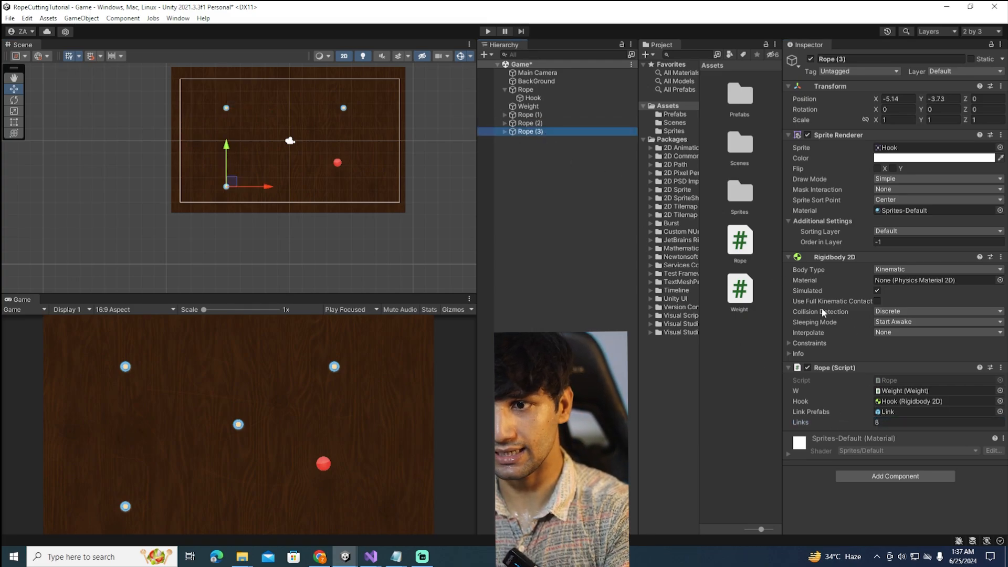
pyautogui.click(889, 422)
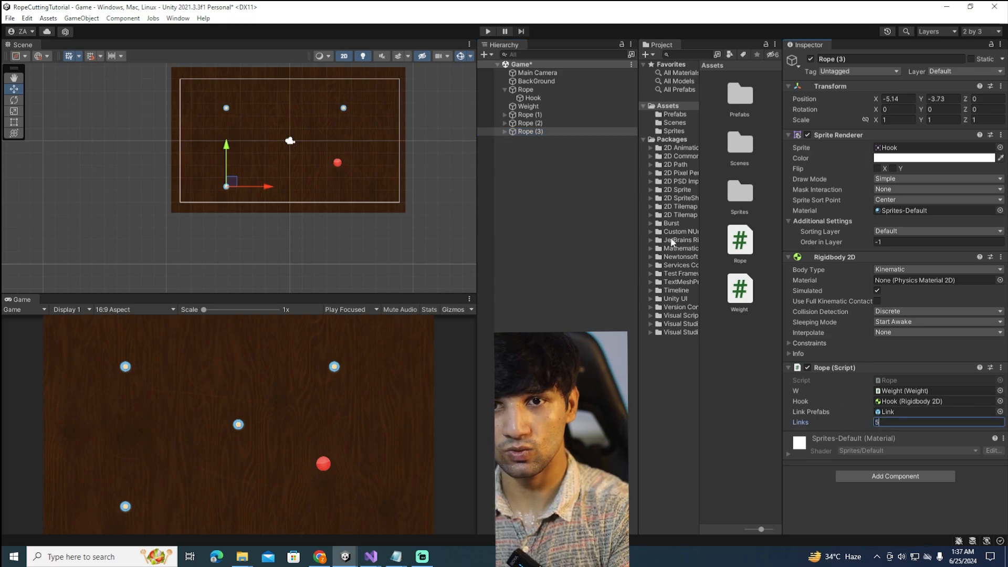
# Step: Set the Links count of Rope (3) to 5 and that of Rope (1) to 15
pyautogui.write('5')
pyautogui.doubleClick(529, 114)
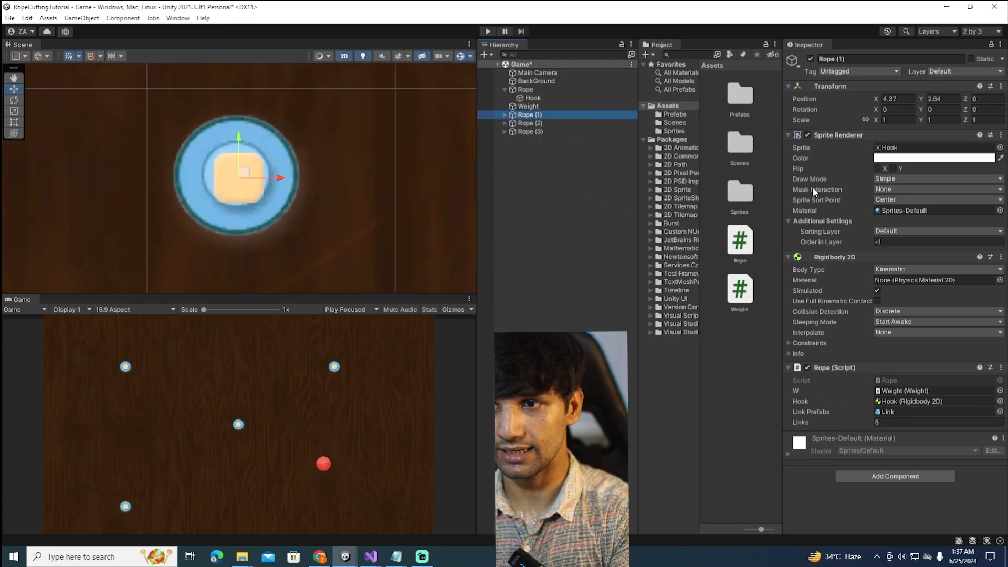
pyautogui.click(892, 422)
pyautogui.write('15')
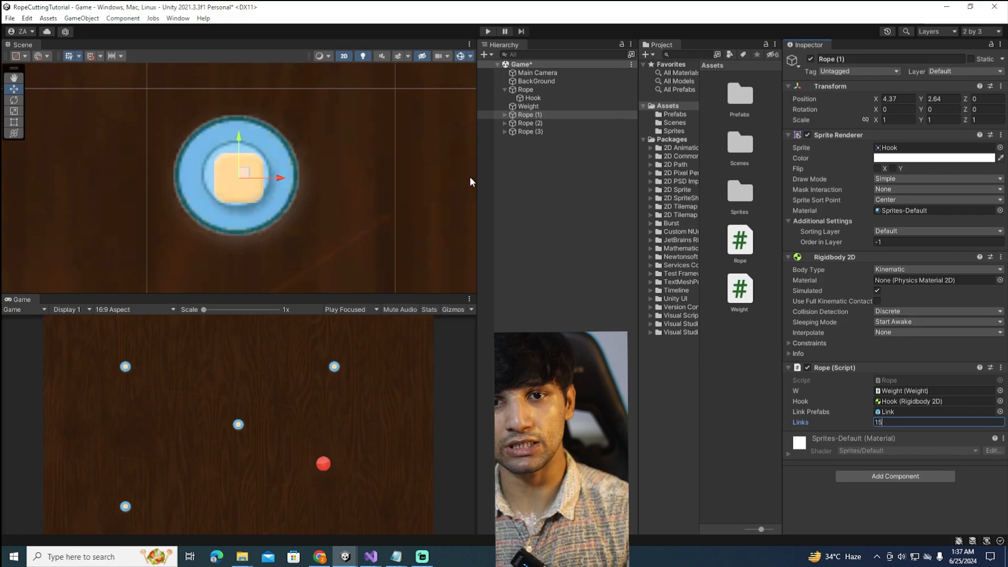
# Step: Test-run the scene to check how the Weight hangs from the four ropes, and stop it
pyautogui.scroll(-2, 331, 183)
pyautogui.scroll(-1, 354, 188)
pyautogui.click(487, 31)
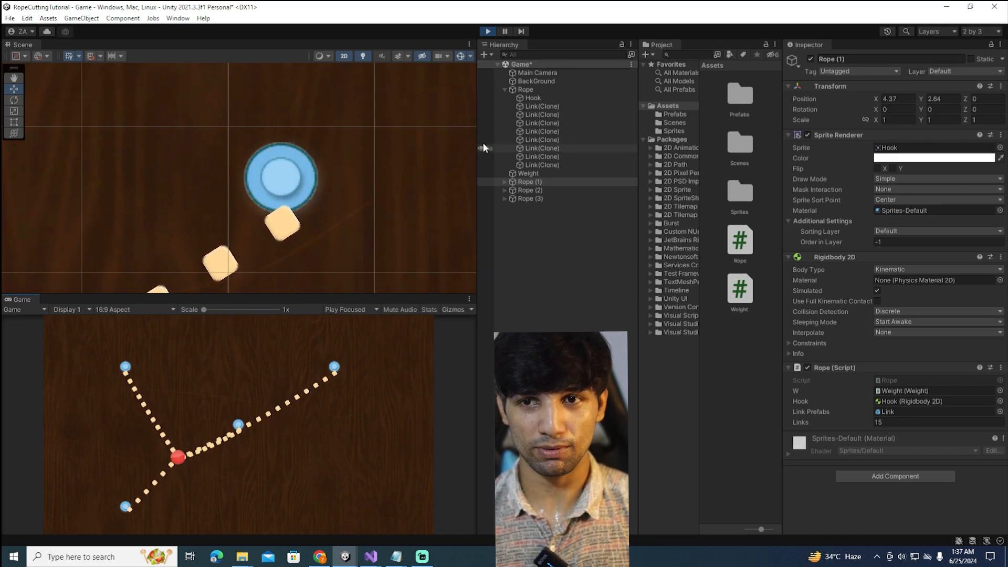
pyautogui.click(487, 31)
# Step: Delete the Rope (3) object and run the scene again to watch the Weight hang from the remaining ropes
pyautogui.click(528, 131)
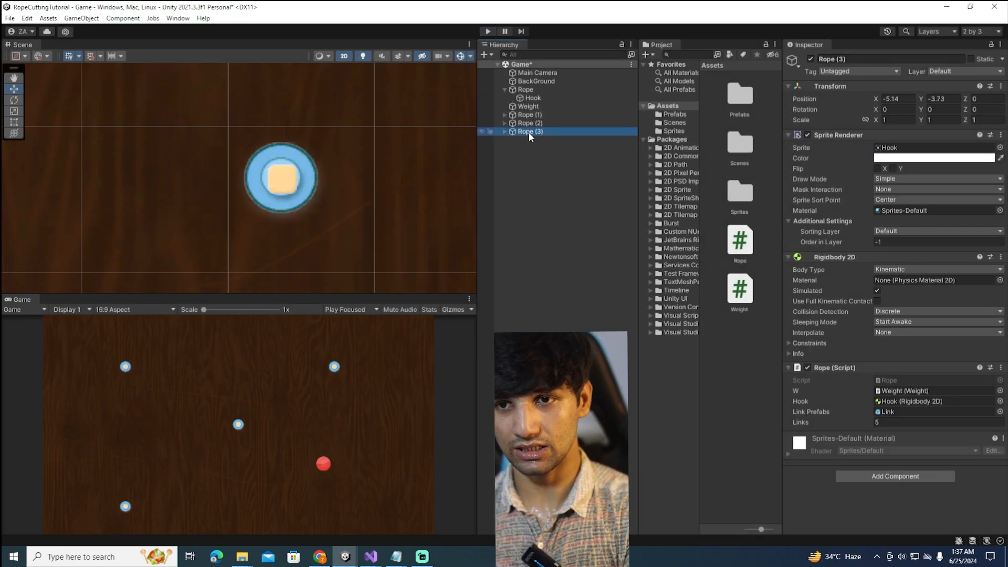
pyautogui.press('Delete')
pyautogui.click(487, 31)
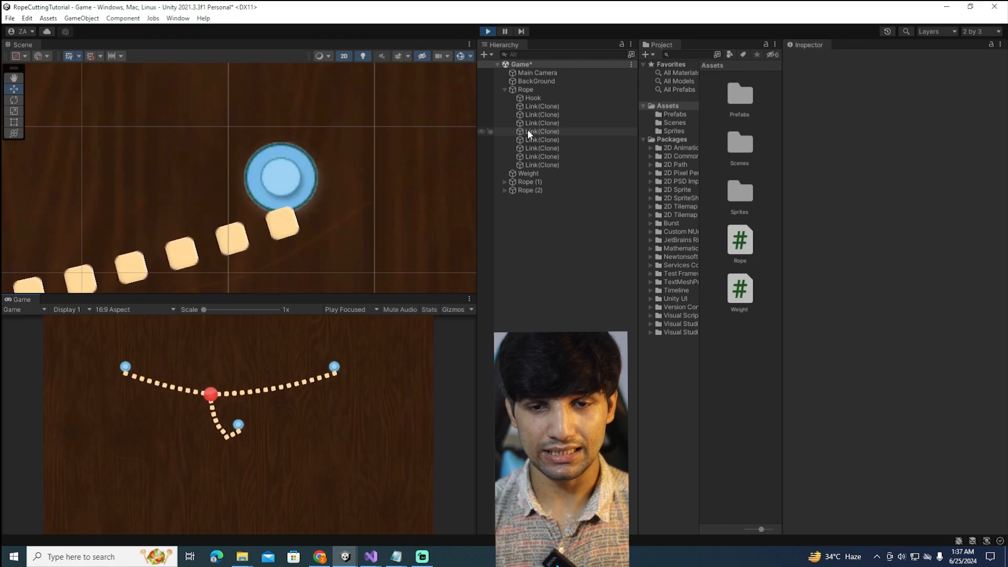
pyautogui.scroll(-8, 316, 186)
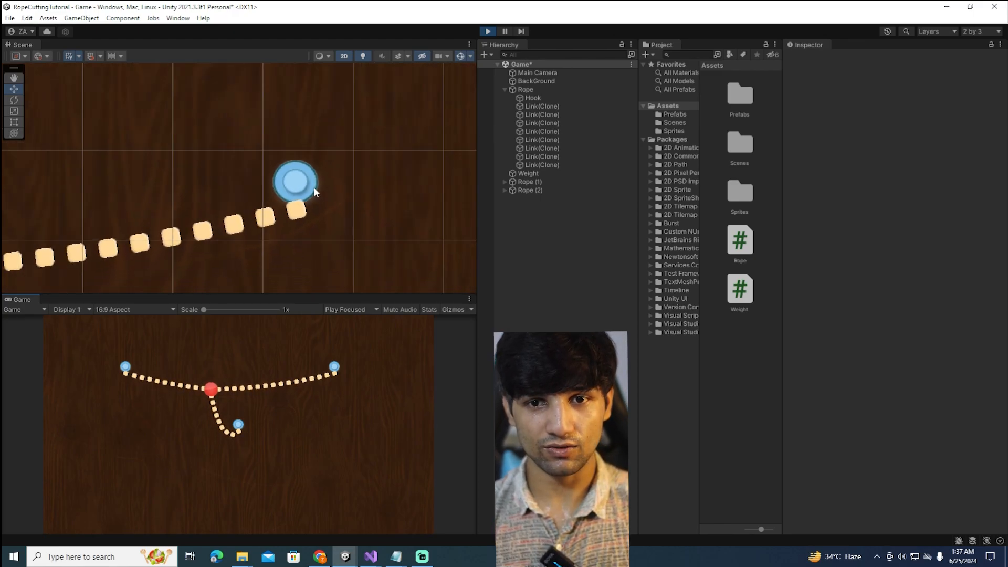
pyautogui.moveTo(319, 218); pyautogui.dragTo(383, 199, button='middle')
pyautogui.scroll(-6, 376, 190)
pyautogui.scroll(-6, 287, 160)
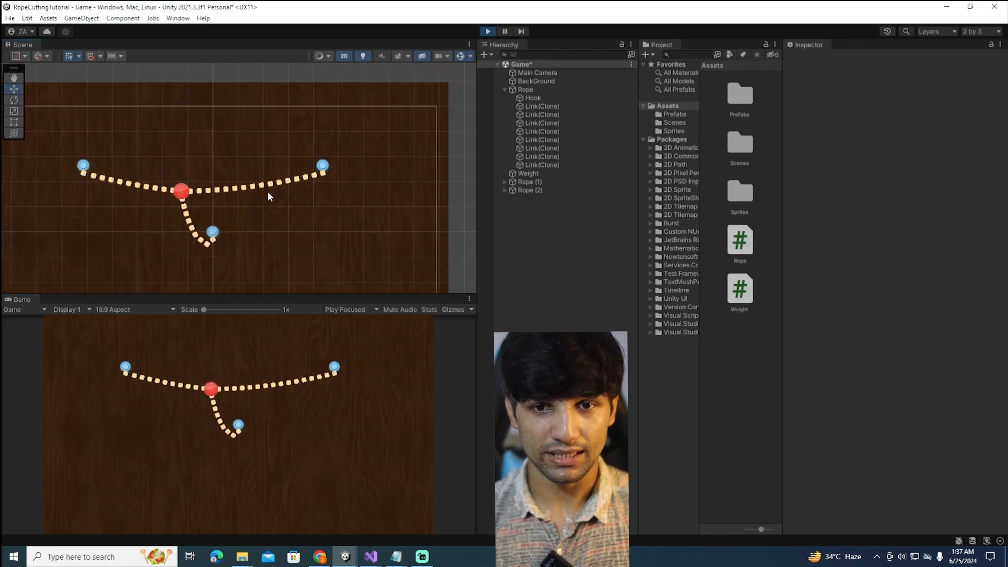
pyautogui.moveTo(267, 191); pyautogui.dragTo(278, 172, button='middle')
pyautogui.scroll(3, 278, 171)
pyautogui.scroll(1, 276, 167)
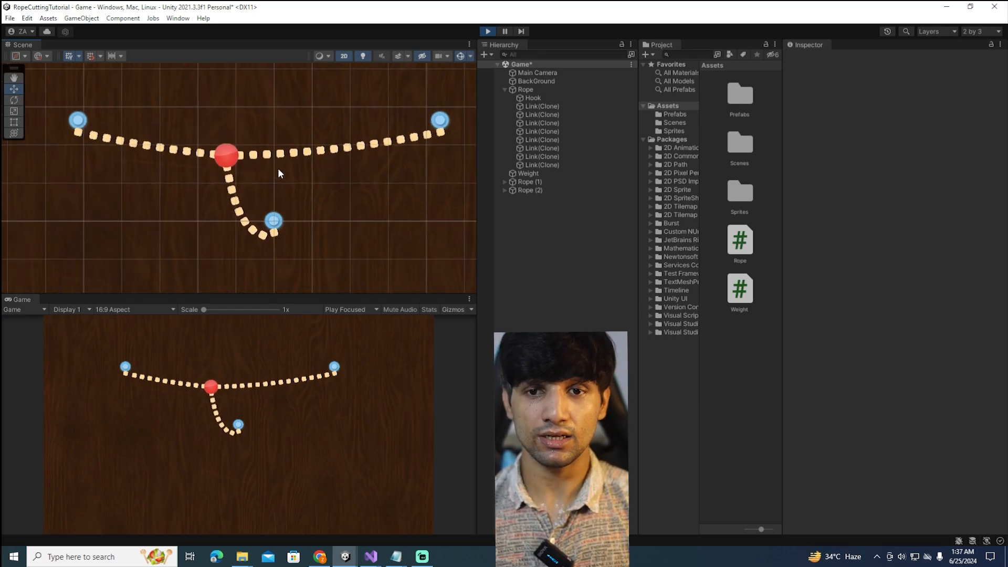
# Step: Cut Rope (1) in the running scene by deleting one of its middle Link(Clone) objects
pyautogui.click(295, 153)
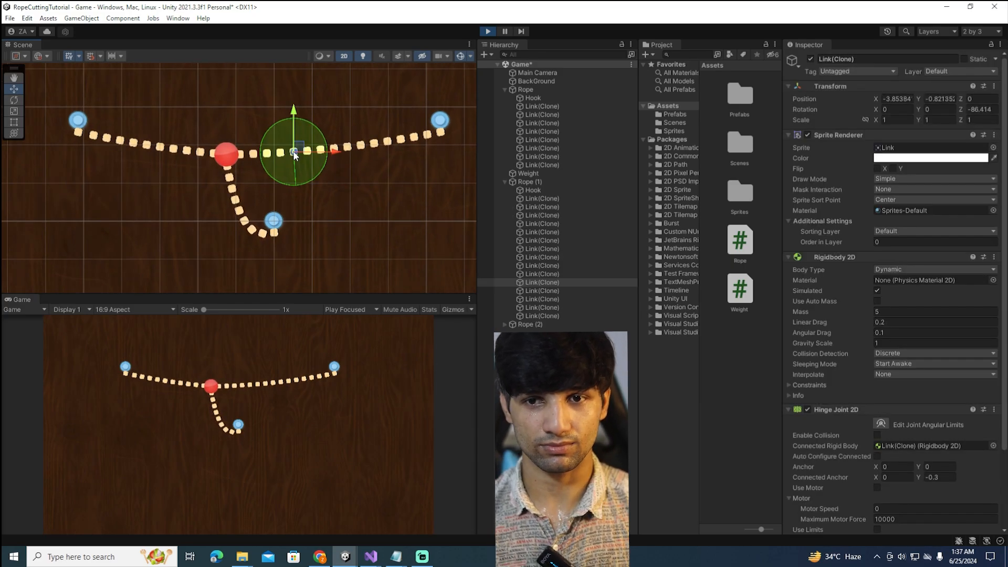
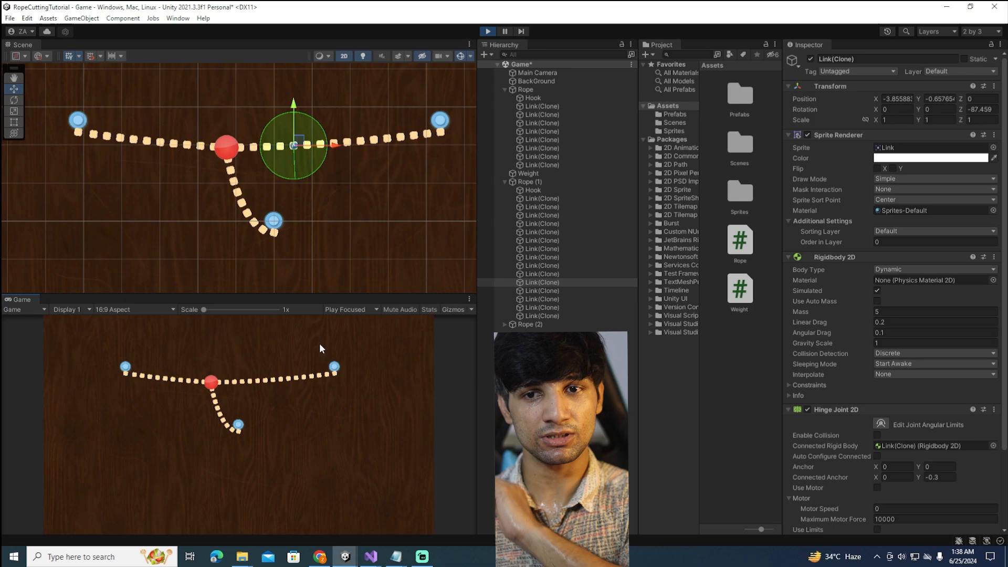
pyautogui.click(533, 234)
pyautogui.press('Delete')
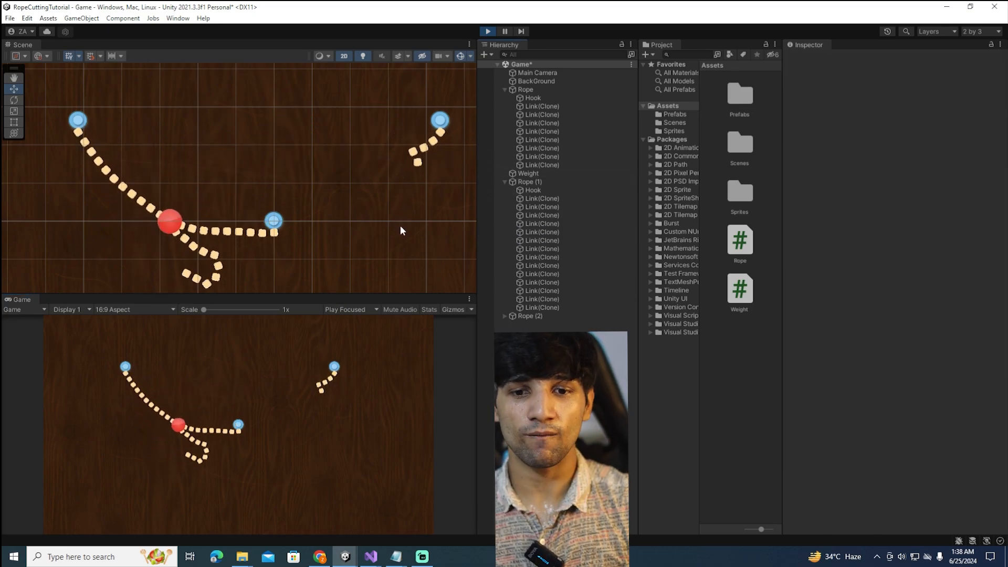
# Step: Examine individual links of Rope (1) and Rope (2) in the running scene
pyautogui.doubleClick(536, 240)
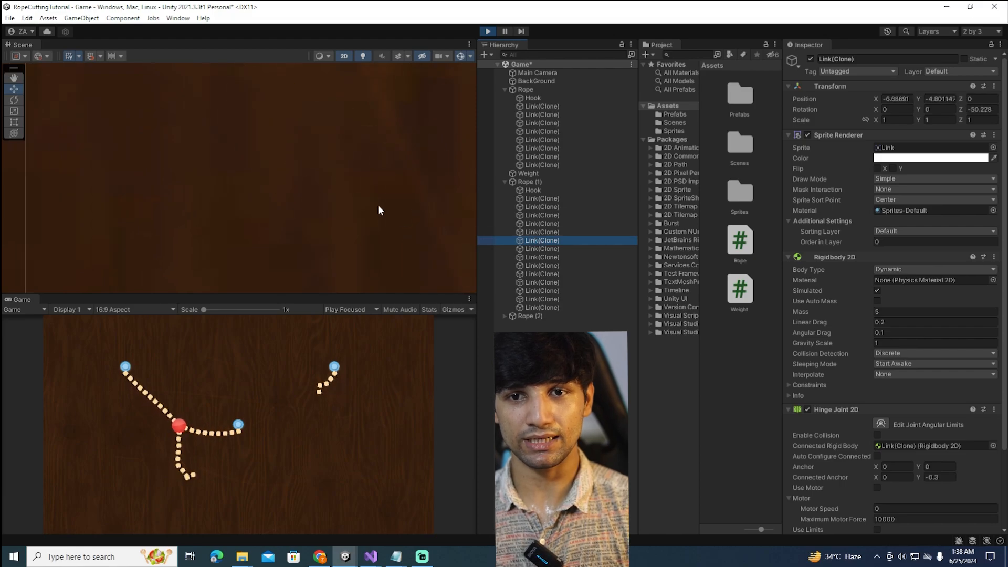
pyautogui.scroll(-5, 344, 129)
pyautogui.scroll(-8, 340, 131)
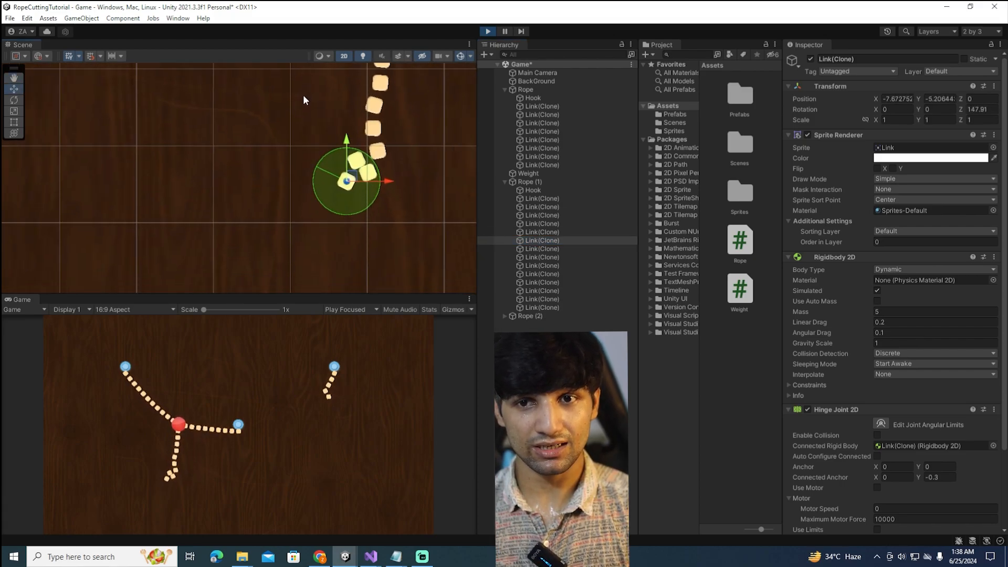
pyautogui.click(535, 257)
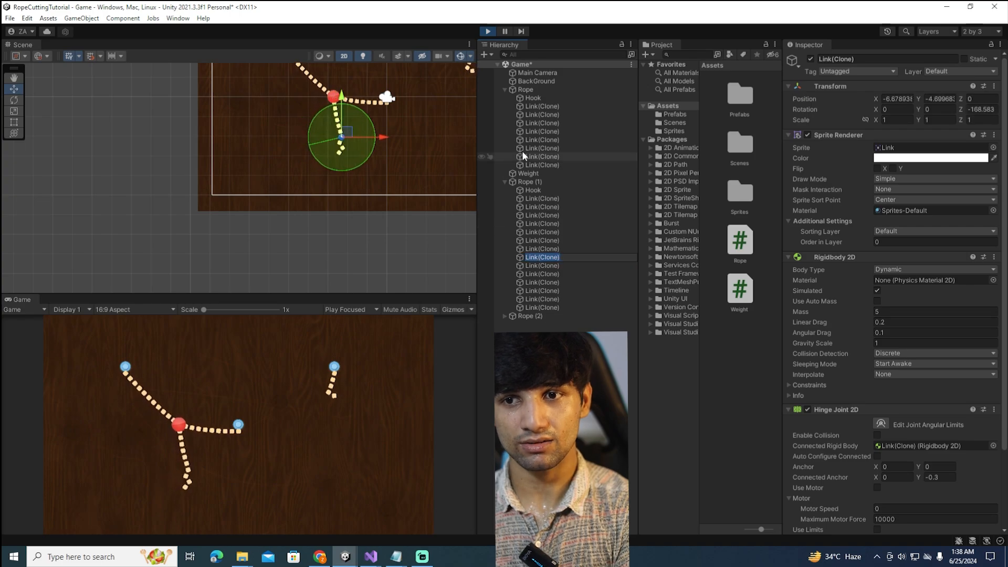
pyautogui.click(506, 316)
pyautogui.click(505, 316)
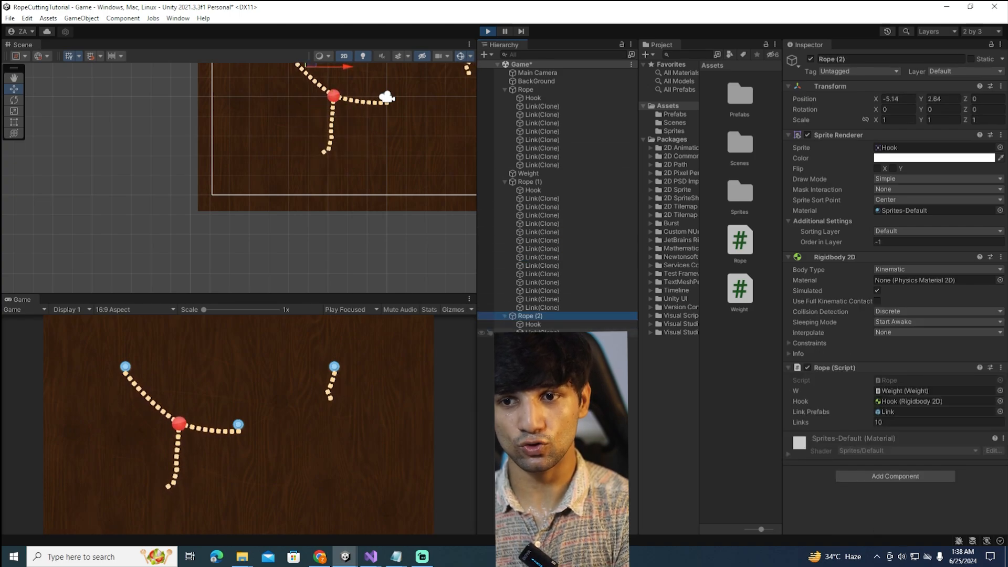
pyautogui.click(541, 332)
pyautogui.scroll(-4, 367, 198)
pyautogui.scroll(4, 354, 148)
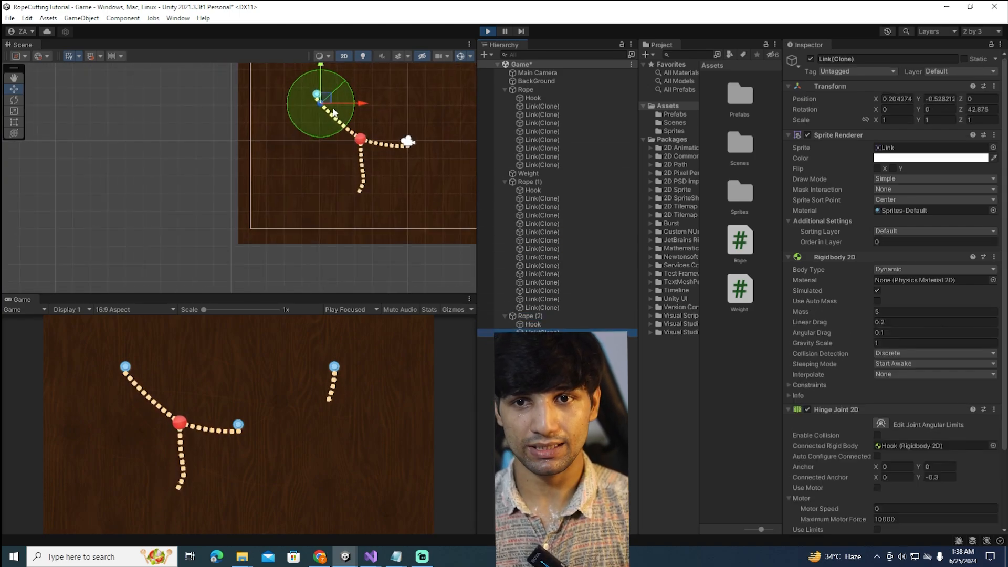
# Step: Cut the central Rope in the running scene by deleting a link between its hook and the Weight
pyautogui.click(383, 147)
pyautogui.click(383, 147)
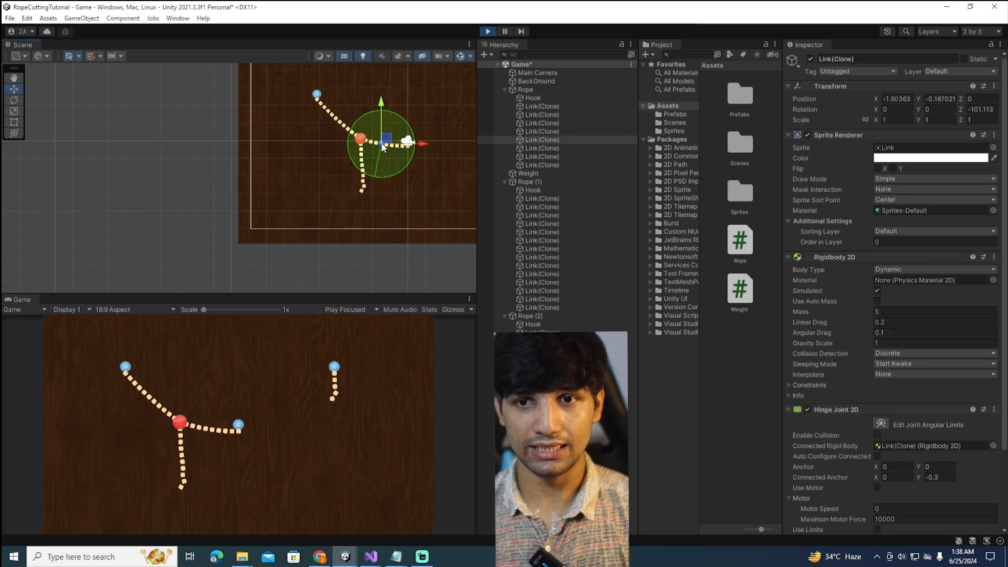
pyautogui.press('Delete')
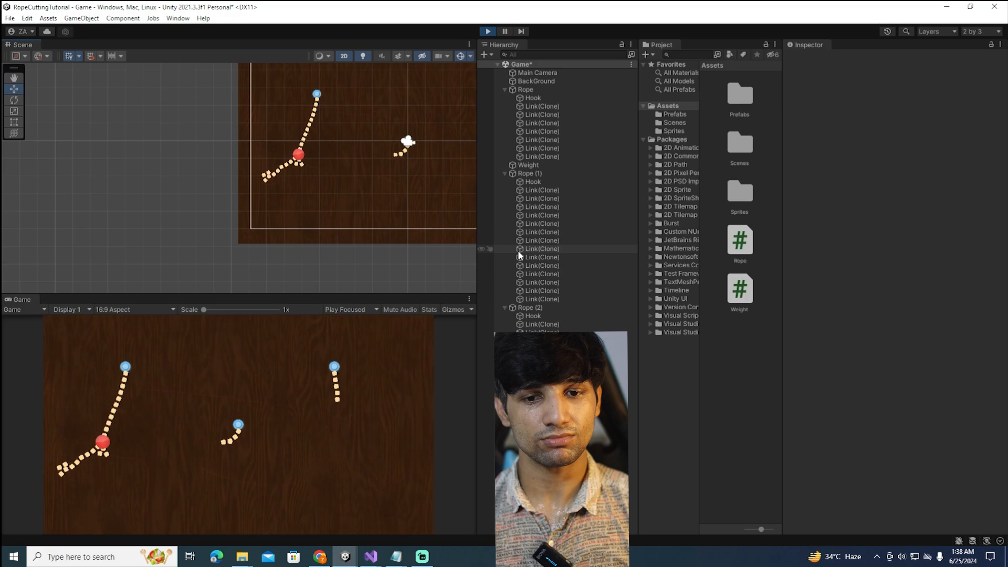
# Step: Delete a middle link of Rope (2) to drop the Weight, and stop the test run
pyautogui.doubleClick(559, 358)
pyautogui.scroll(-15, 381, 238)
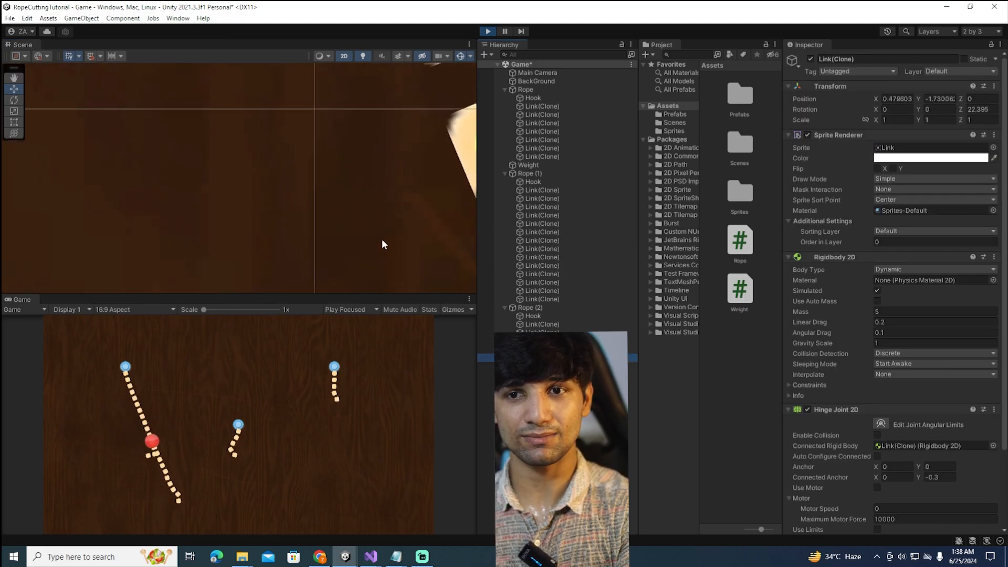
pyautogui.scroll(-5, 375, 181)
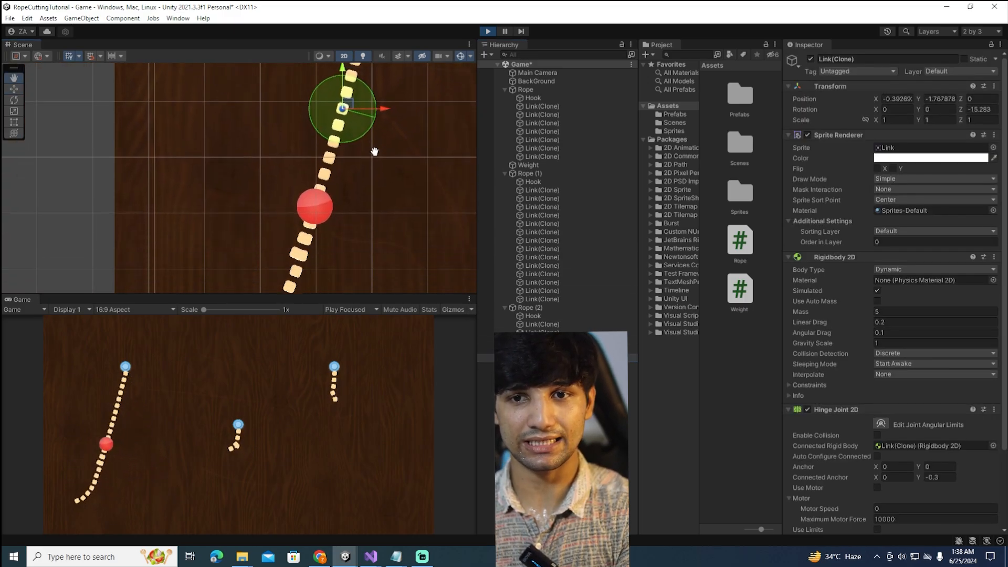
pyautogui.press('Delete')
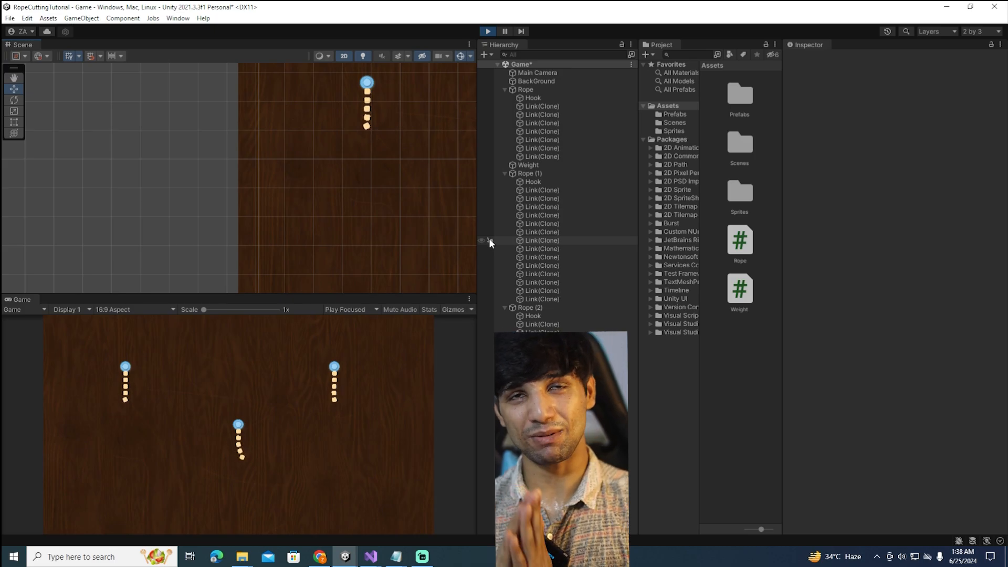
pyautogui.click(488, 31)
# Step: Collapse the rope objects in the Hierarchy and create an empty object named RopeCutting
pyautogui.click(508, 130)
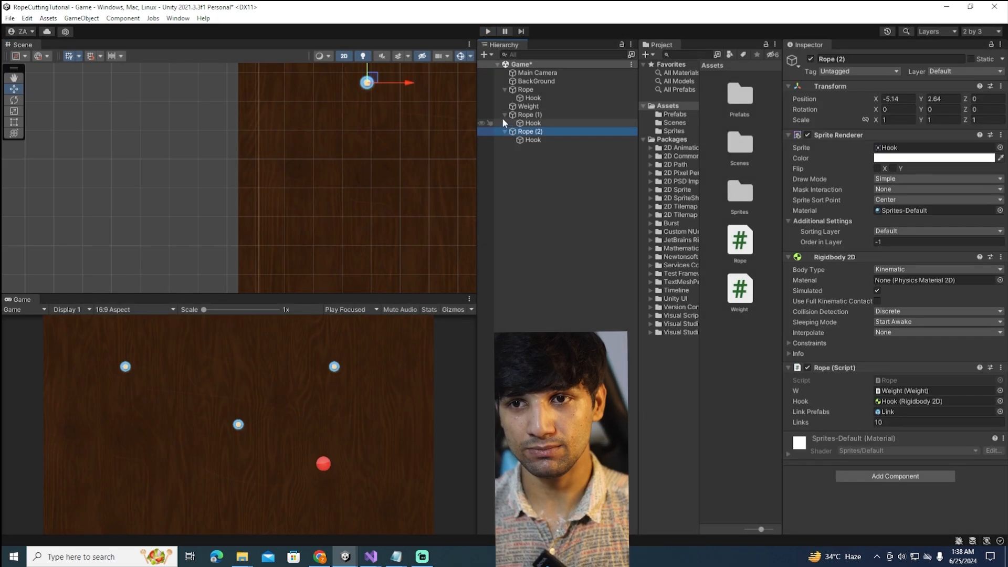
pyautogui.click(504, 115)
pyautogui.click(504, 122)
pyautogui.click(505, 89)
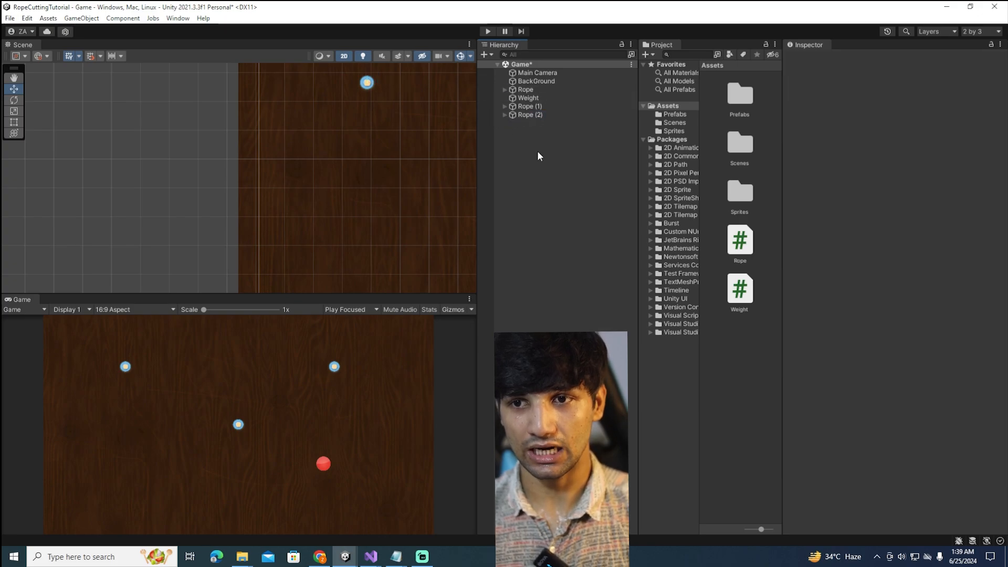
pyautogui.rightClick(529, 139)
pyautogui.click(590, 263)
pyautogui.write('GR')
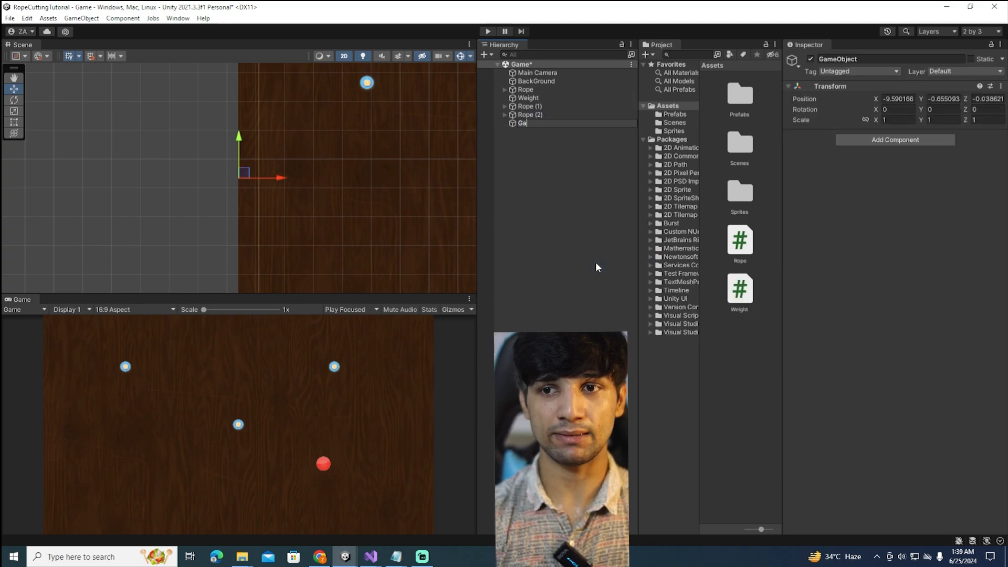
pyautogui.press('BackSpace')
pyautogui.write('Rop')
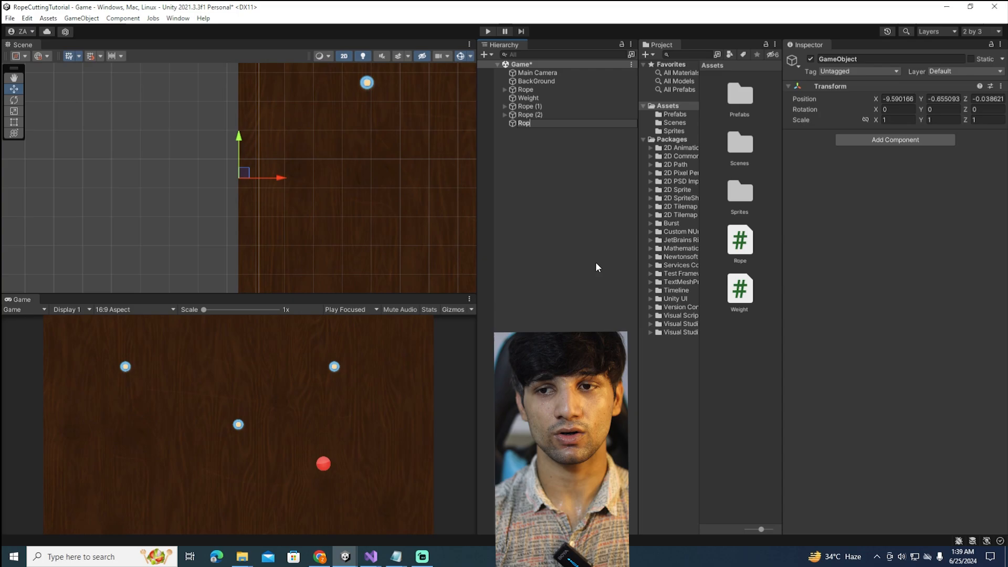
pyautogui.write('eCutting')
pyautogui.press('Return')
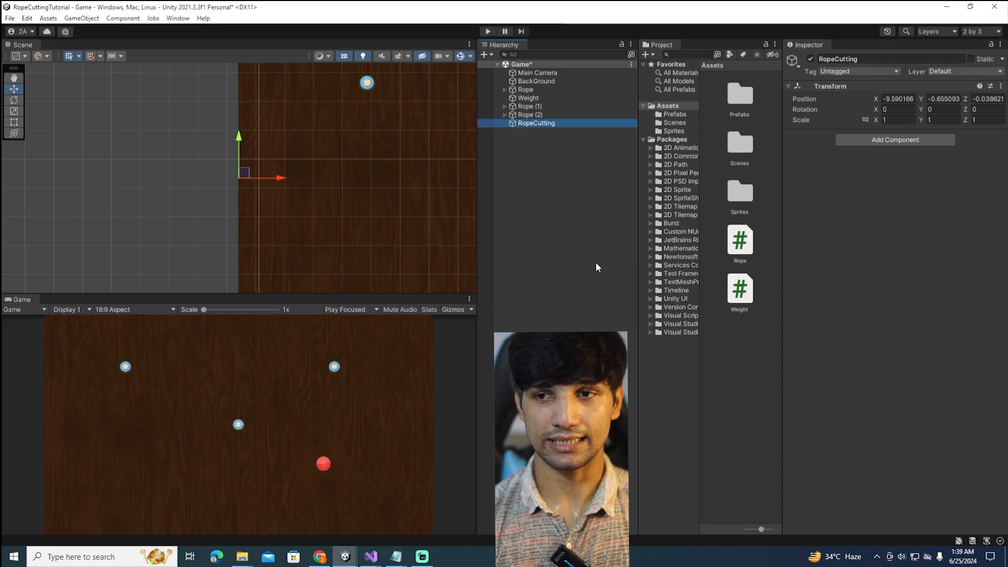
# Step: Create a new script named RopeCutting on the RopeCutting object and return to Unity
pyautogui.click(887, 140)
pyautogui.write('RopeCutting')
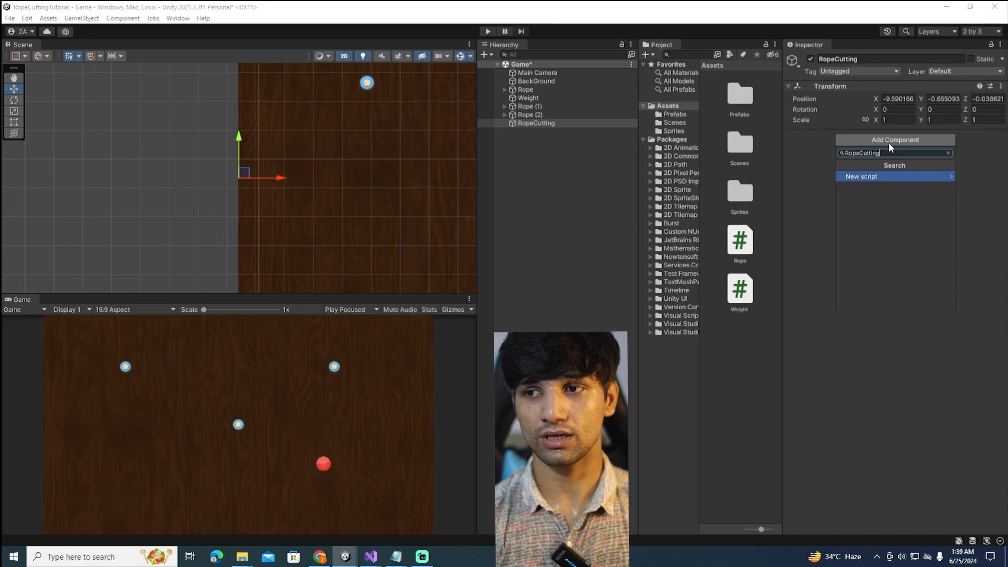
pyautogui.press('Return')
pyautogui.press('Return')
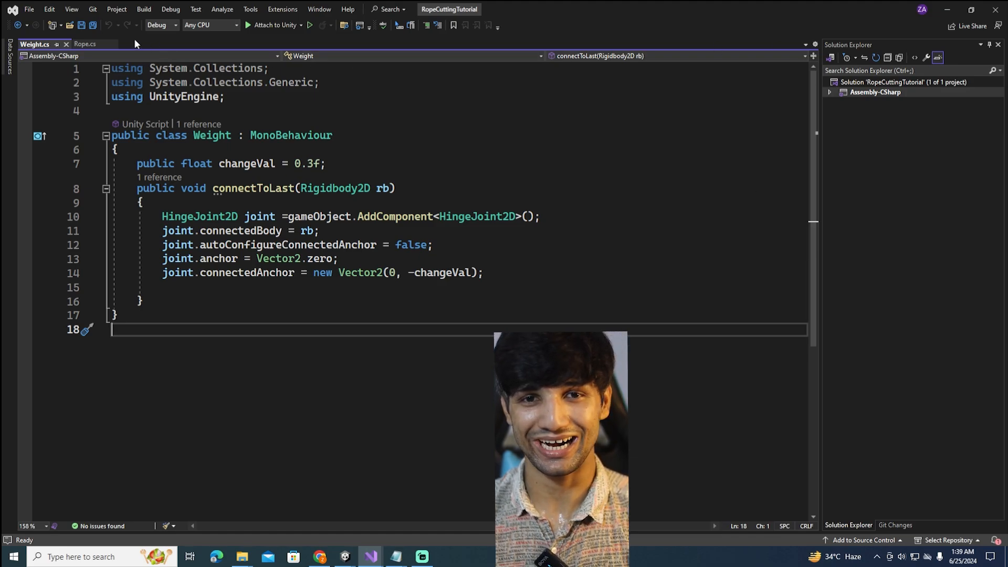
pyautogui.click(946, 9)
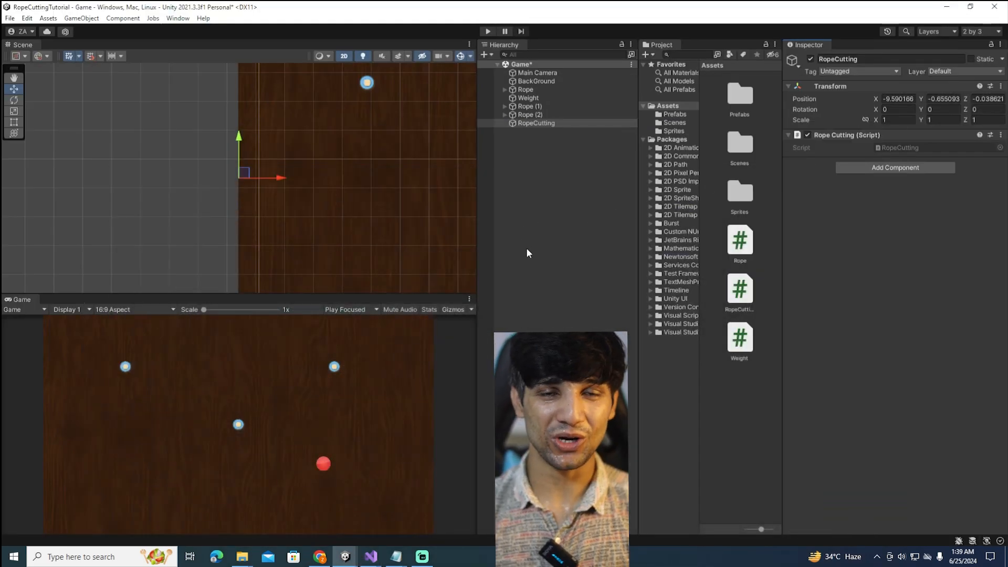
# Step: Open the RopeCutting object's script in Visual Studio for editing
pyautogui.click(529, 132)
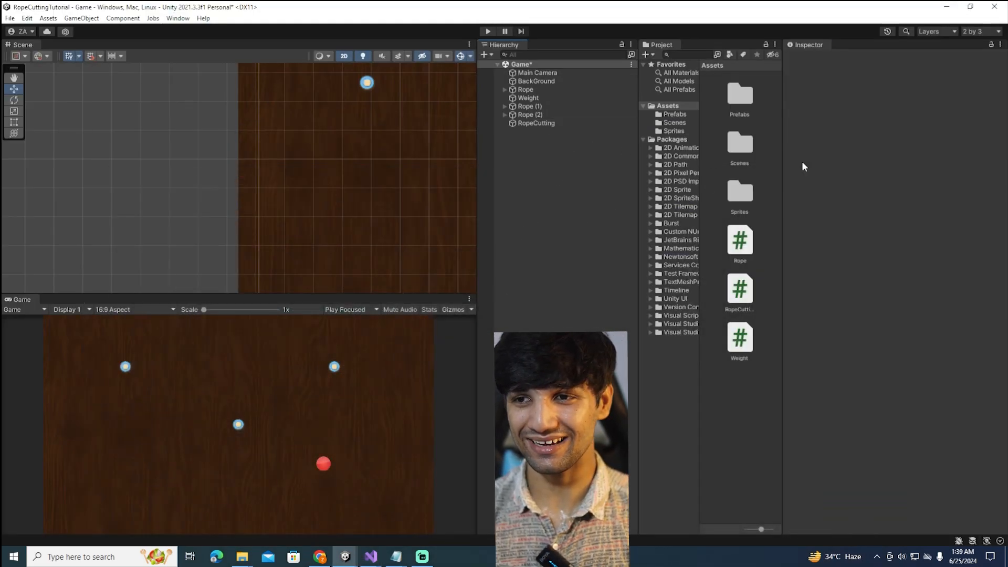
pyautogui.click(549, 125)
pyautogui.click(946, 137)
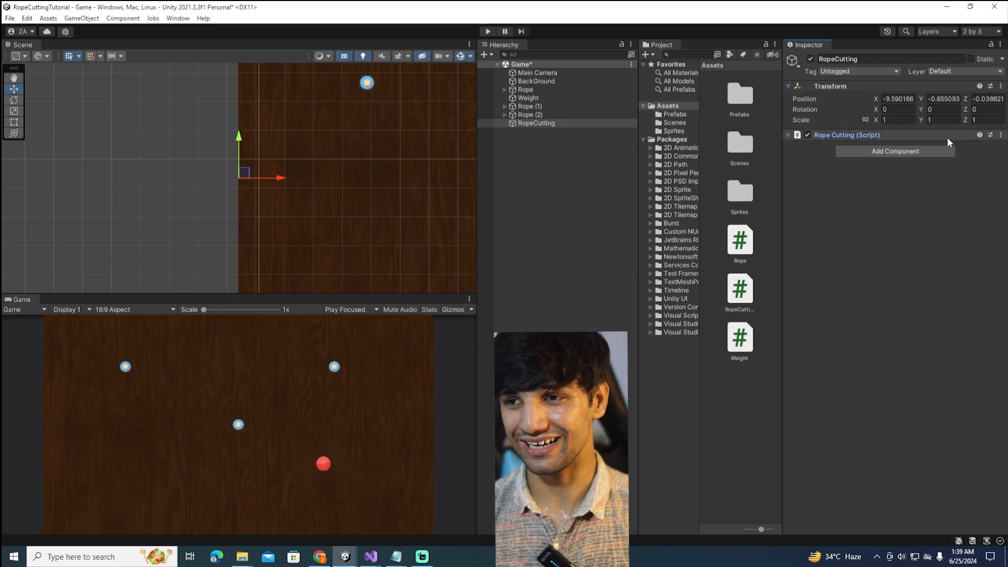
pyautogui.click(895, 136)
pyautogui.doubleClick(914, 143)
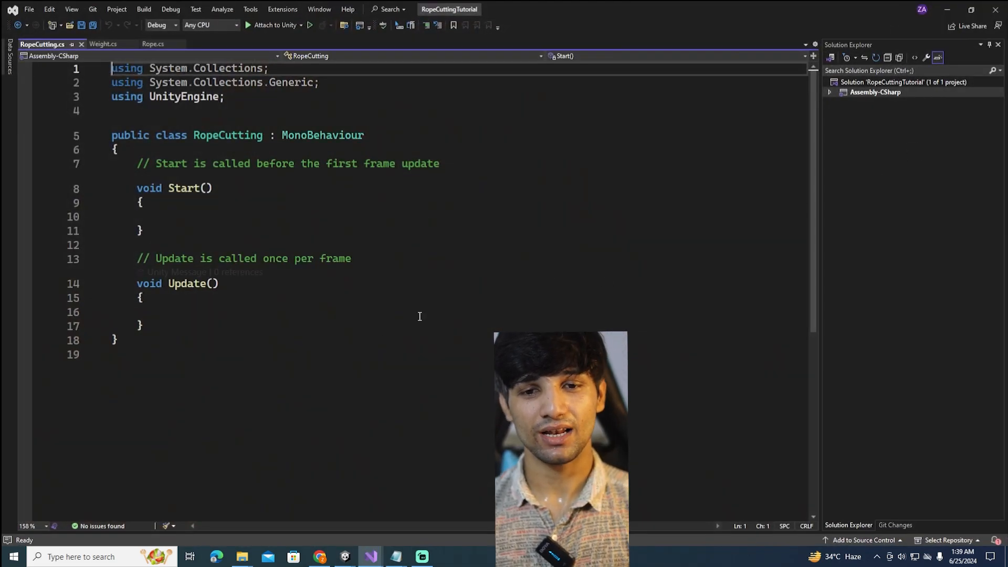
# Step: Replace the default Start and Update methods in the RopeCutting class with an empty private void Update() method
pyautogui.moveTo(147, 326); pyautogui.dragTo(139, 164)
pyautogui.press('Delete')
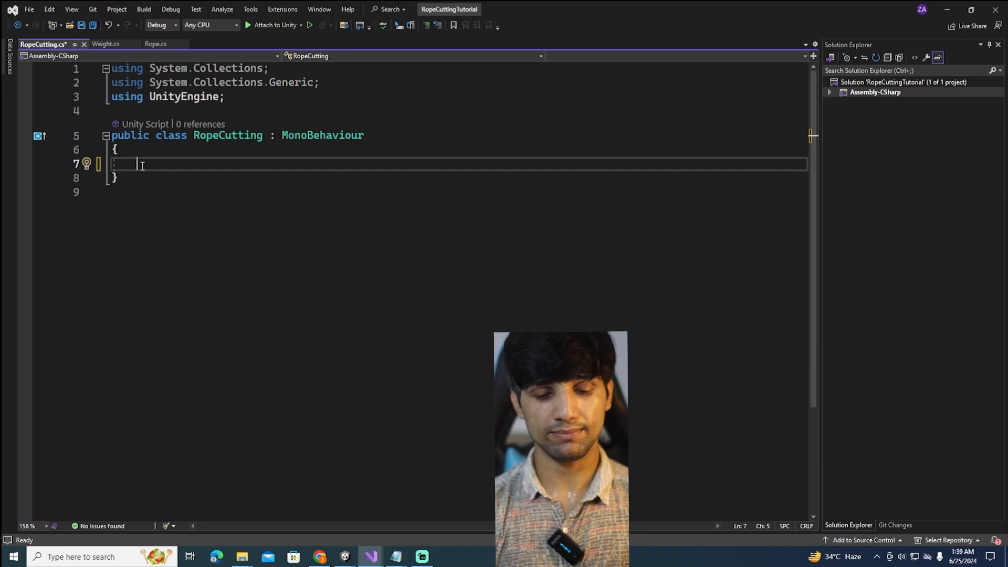
pyautogui.write('in')
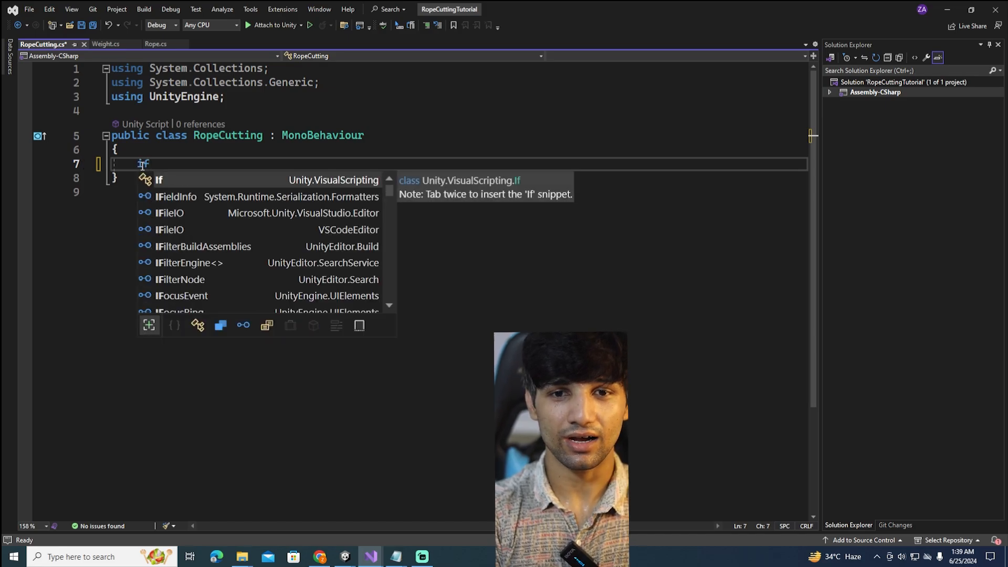
pyautogui.press('BackSpace')
pyautogui.press('BackSpace')
pyautogui.write('Update')
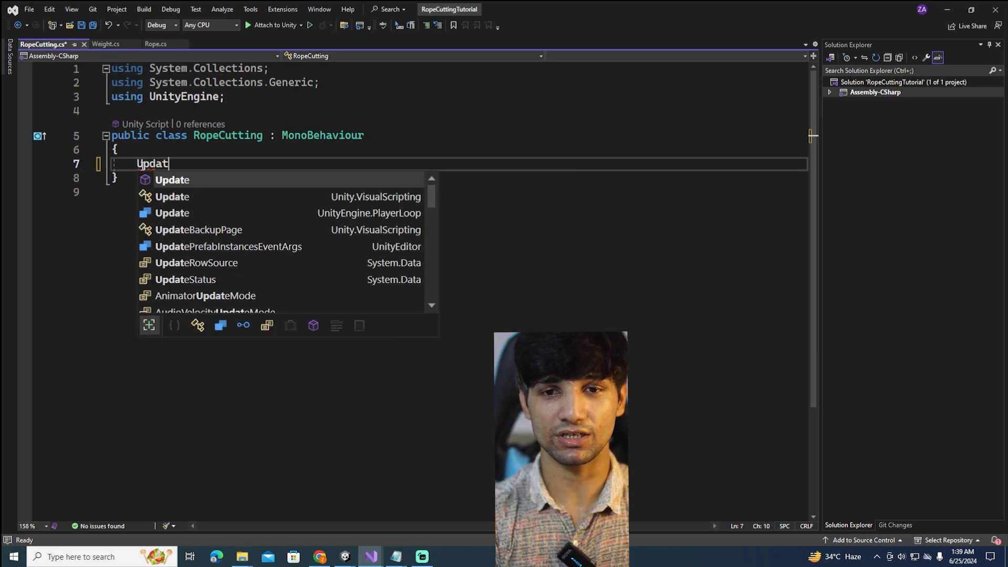
pyautogui.press('Tab')
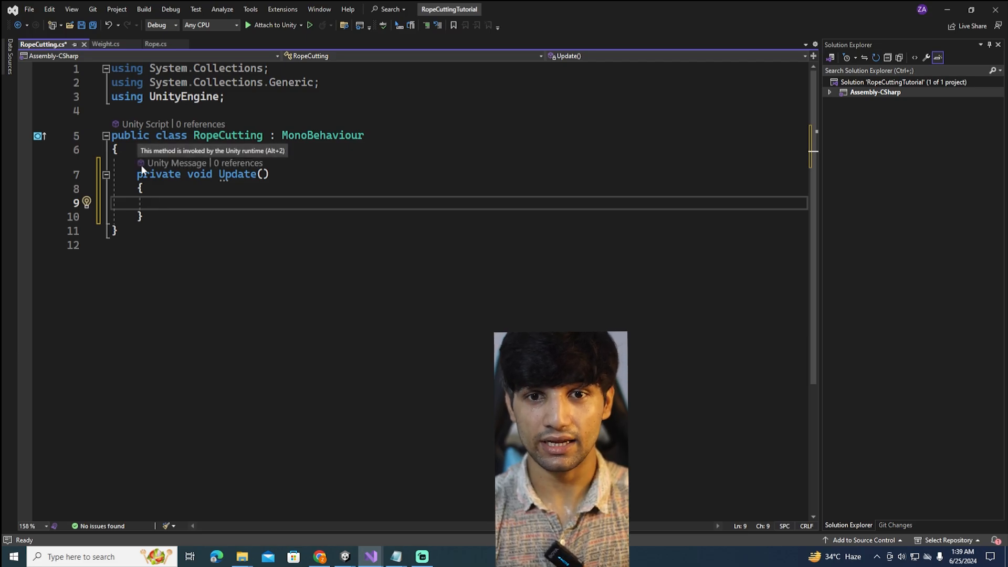
# Step: Add an if condition inside Update that checks Input.GetMouseButton(0)
pyautogui.write('if')
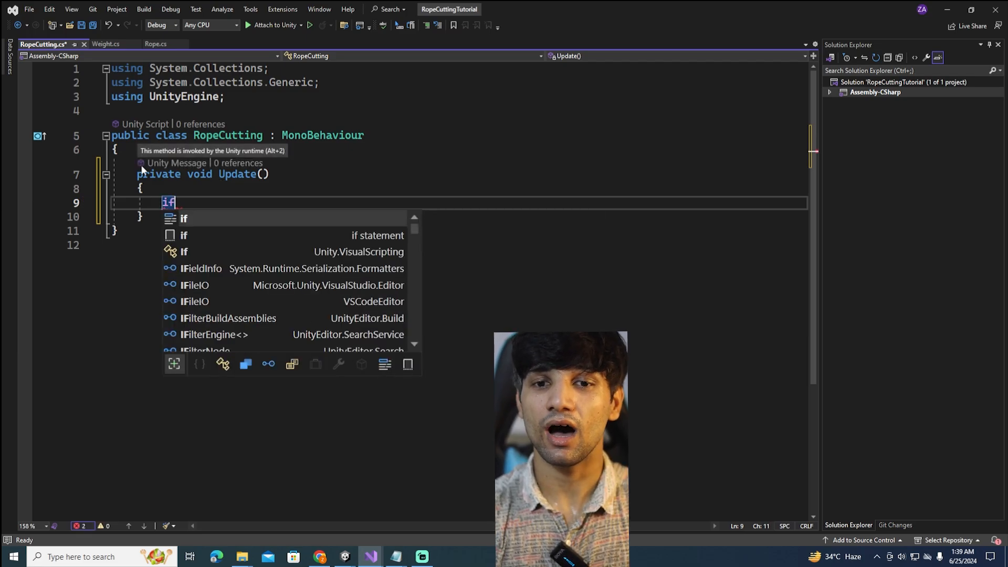
pyautogui.write('(Ipu)')
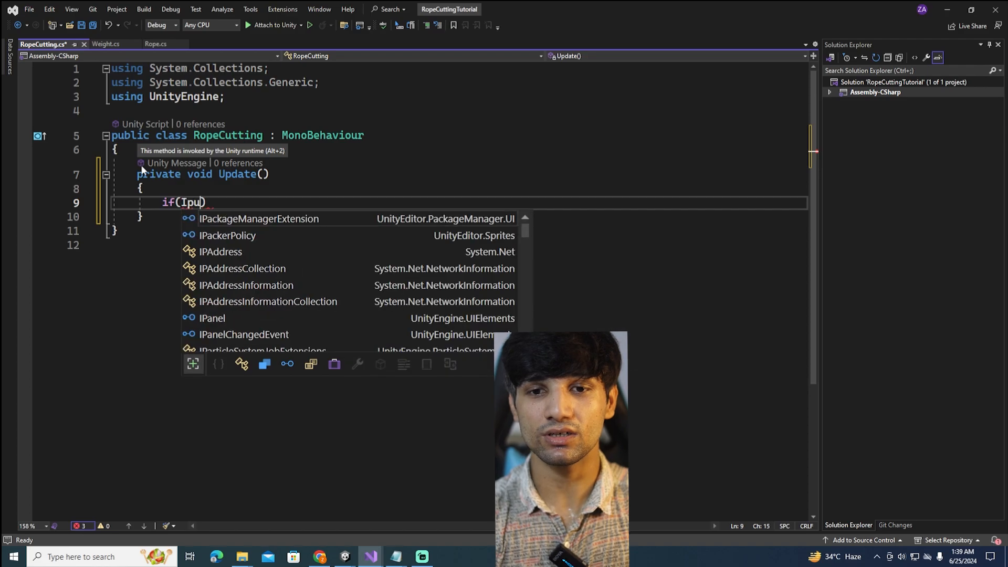
pyautogui.press('BackSpace')
pyautogui.write('nput.G')
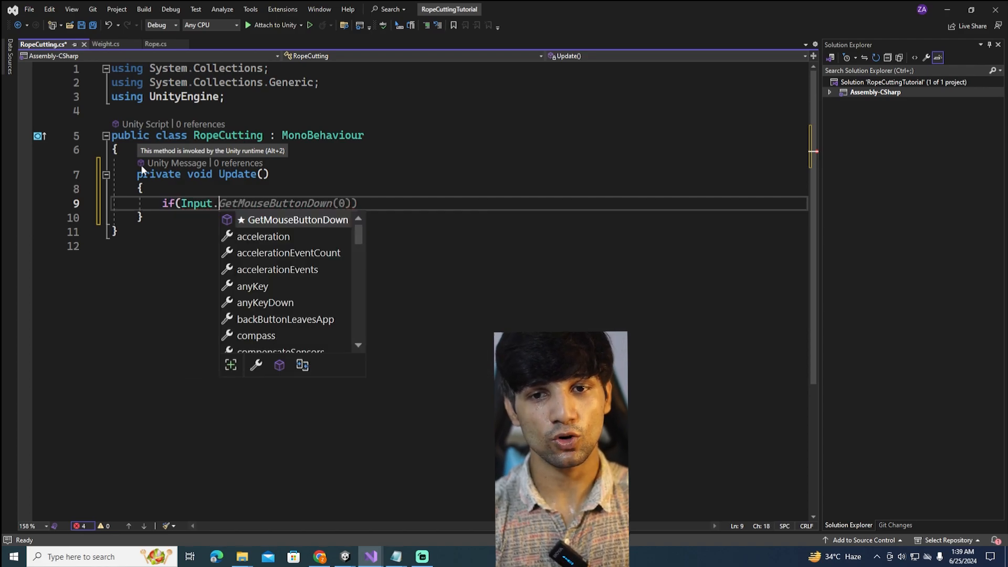
pyautogui.write('etMoused')
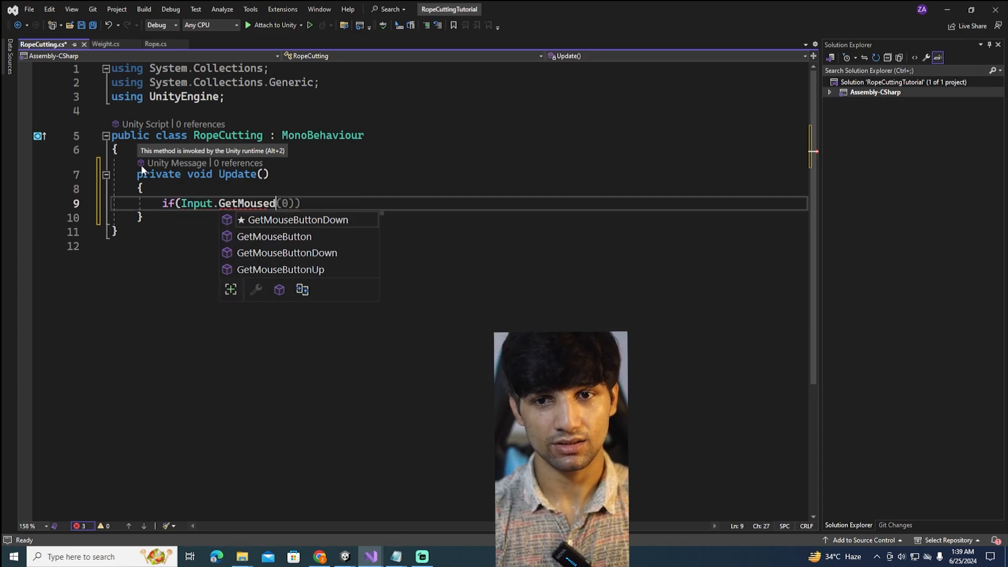
pyautogui.press('BackSpace')
pyautogui.write('Bu')
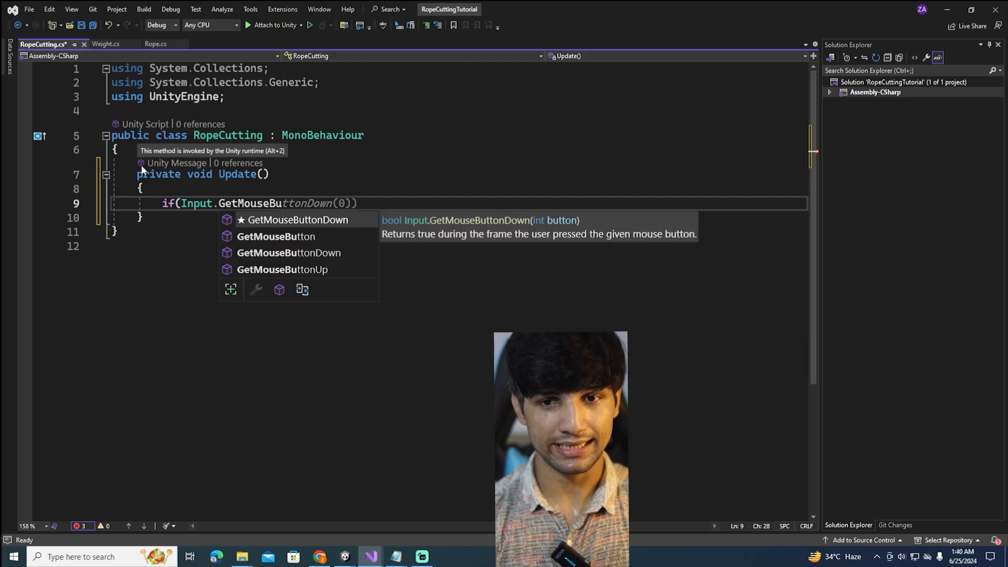
pyautogui.press('Down')
pyautogui.press('Tab')
pyautogui.write('(')
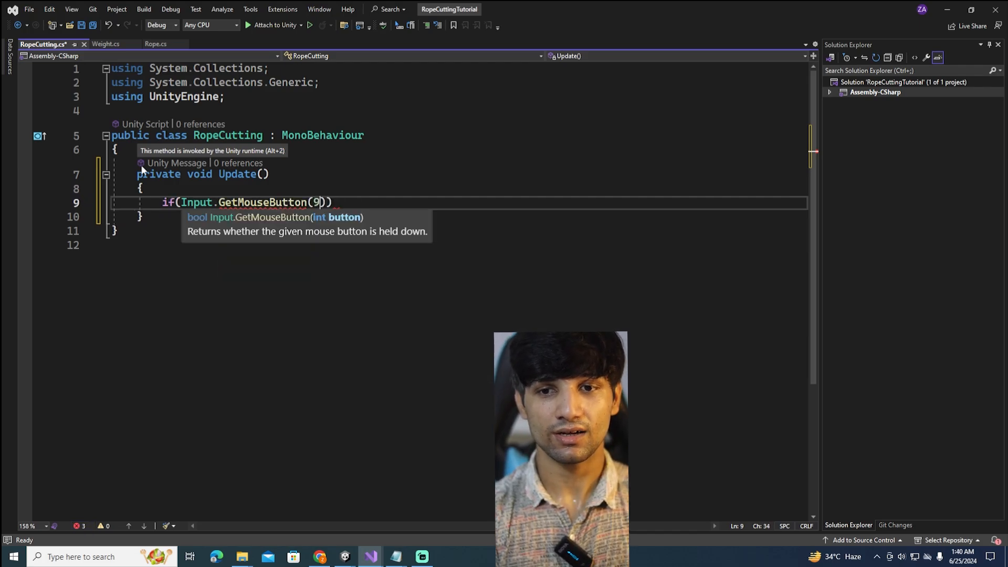
pyautogui.write('0))')
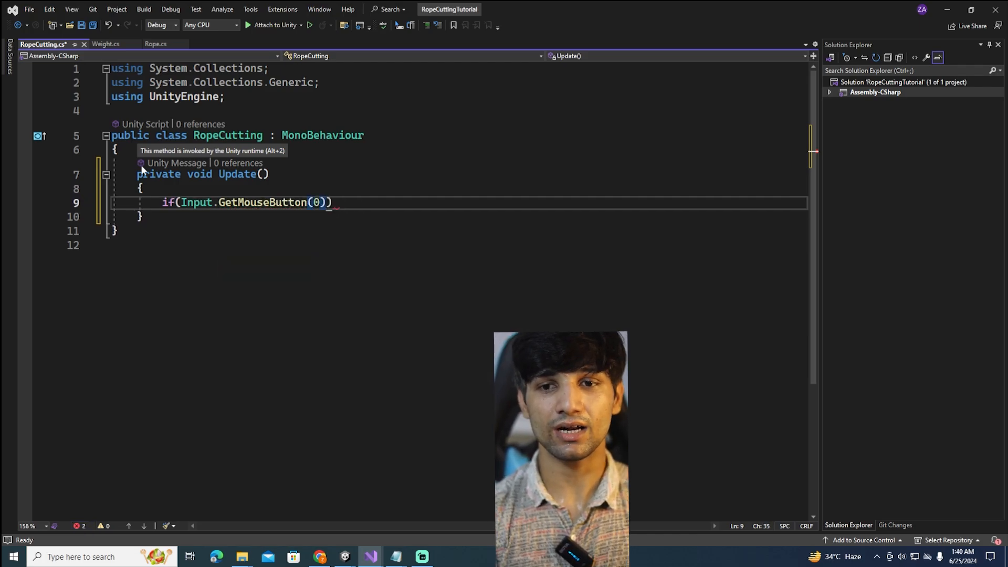
# Step: Give the mouse-button condition an empty code block enclosed in braces
pyautogui.write('}')
pyautogui.press('Return')
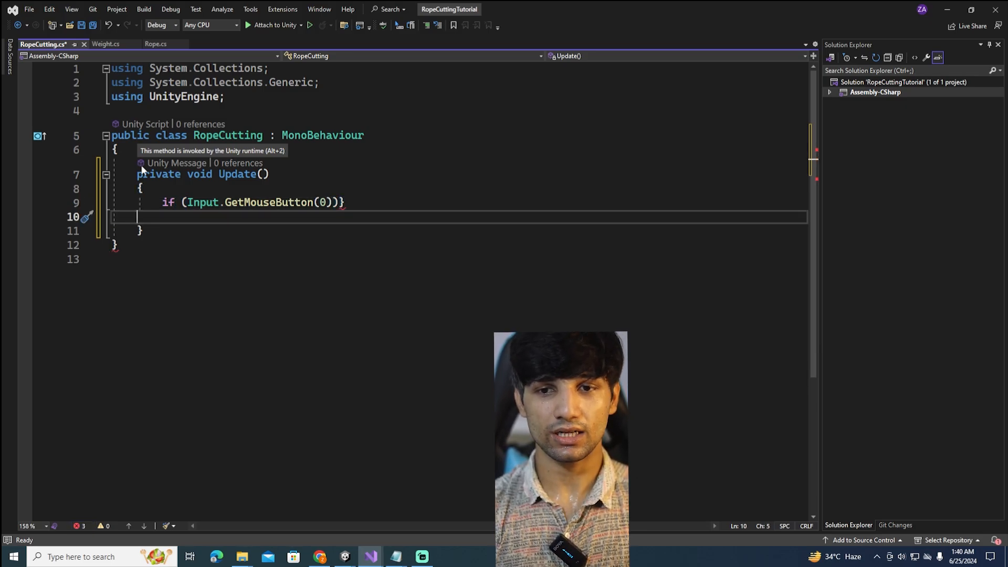
pyautogui.press('BackSpace')
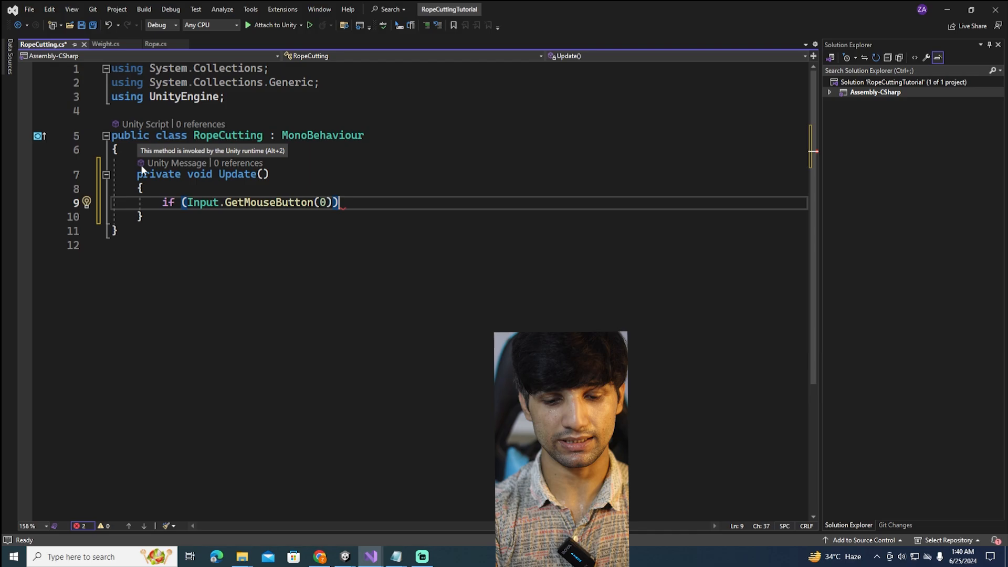
pyautogui.write('Packages{')
pyautogui.hotkey('ctrl', 'z')
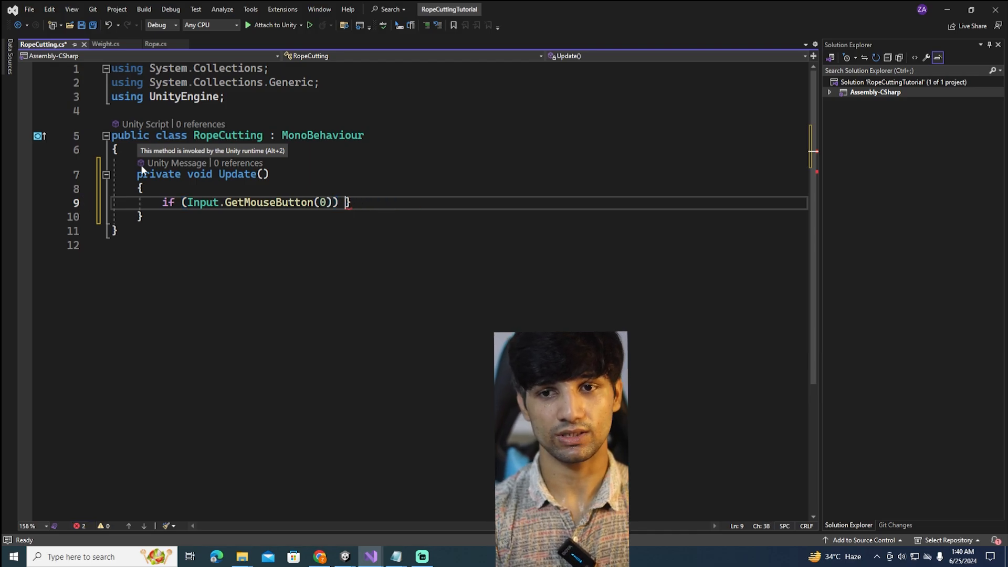
pyautogui.write('{')
pyautogui.press('Return')
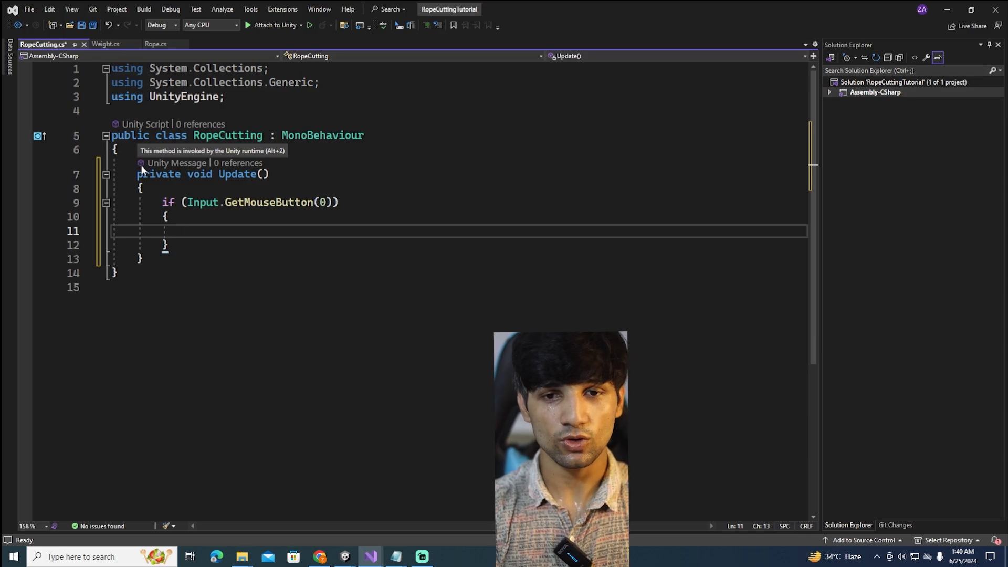
# Step: Declare a RaycastHit2D variable named hit inside the if block and begin its assignment with Physics2D
pyautogui.write('Ray')
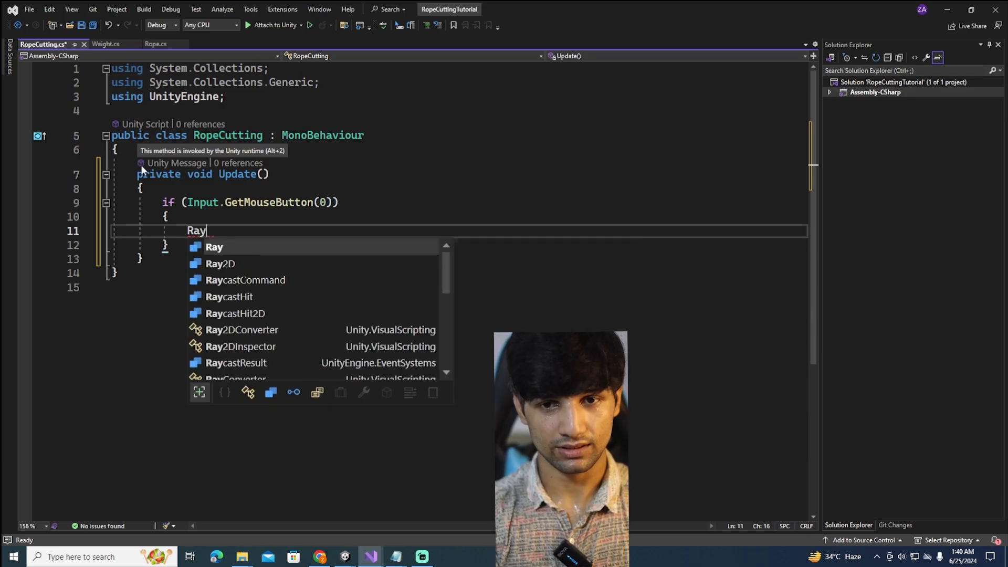
pyautogui.write('cas')
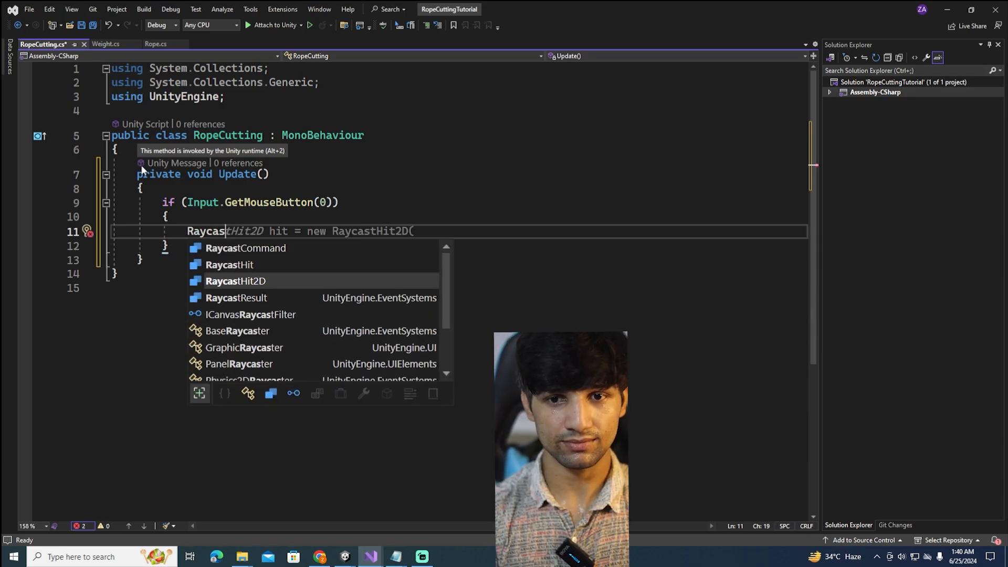
pyautogui.write('tHit2D hit =')
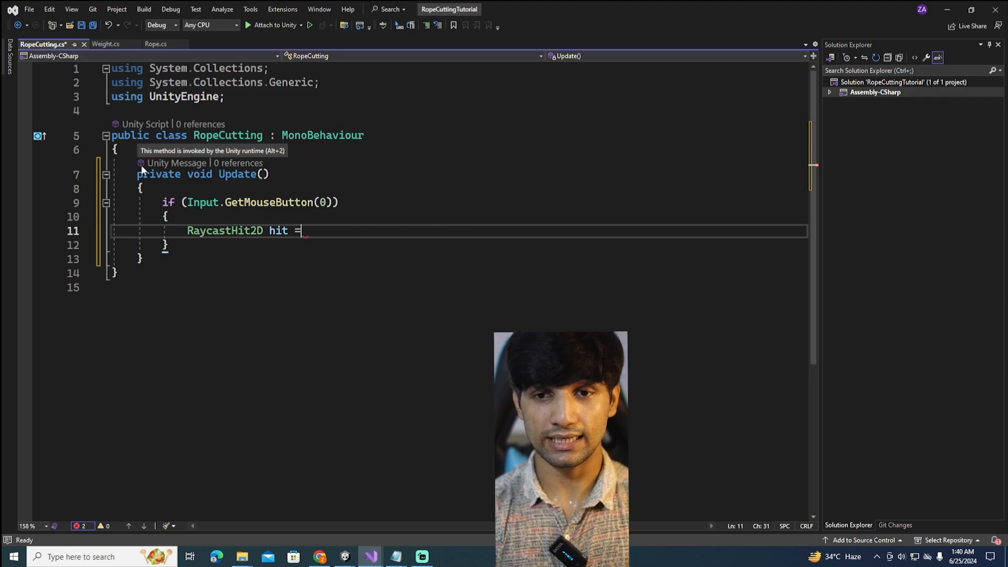
pyautogui.write('Ph')
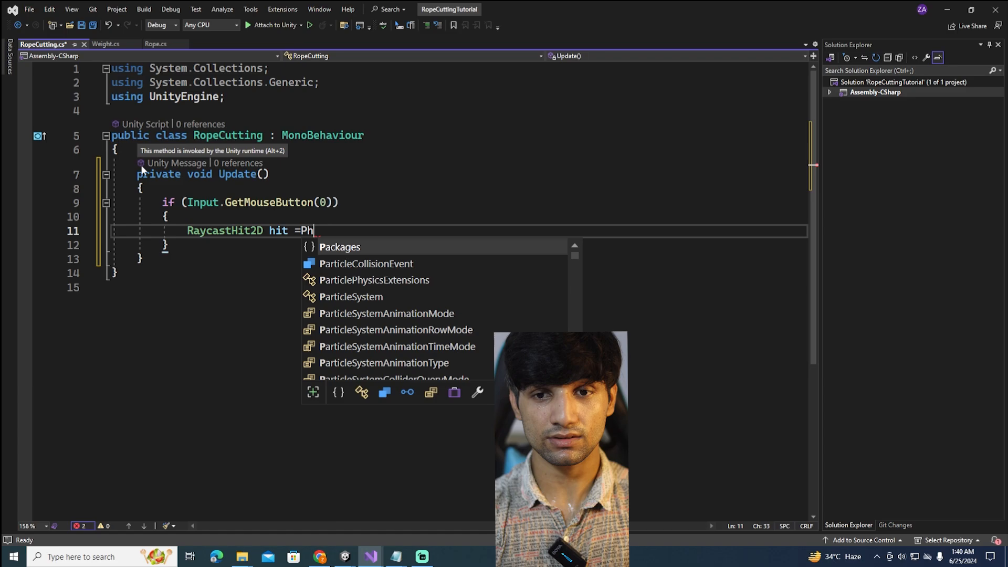
pyautogui.press('Down')
pyautogui.press('Down')
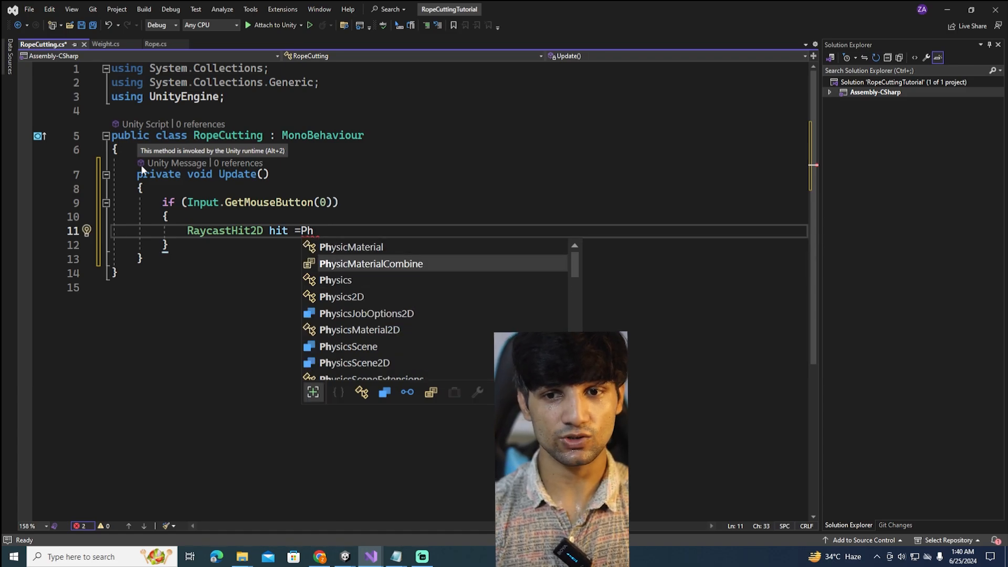
pyautogui.press('Tab')
# Step: Complete the assignment of hit as a call to the Raycast method of Physics2D
pyautogui.write('.colllic')
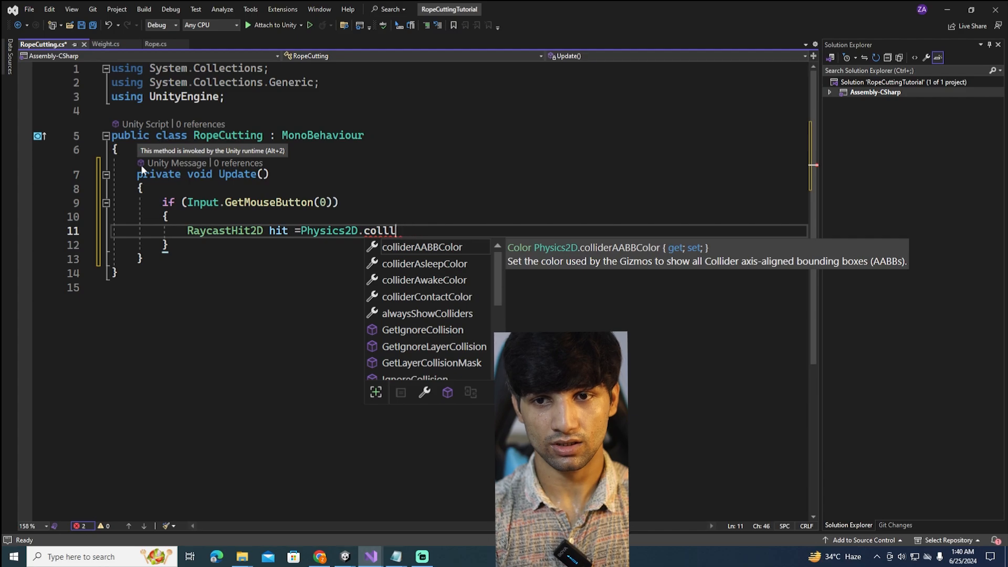
pyautogui.press('BackSpace')
pyautogui.press('BackSpace')
pyautogui.press('BackSpace')
pyautogui.press('BackSpace')
pyautogui.press('BackSpace')
pyautogui.write('co')
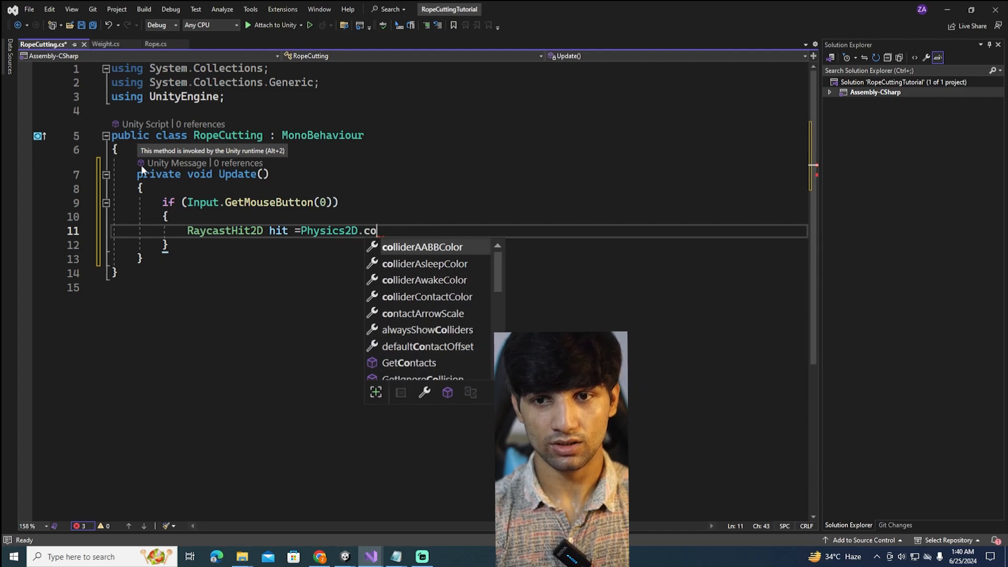
pyautogui.write('l')
pyautogui.press('BackSpace')
pyautogui.press('BackSpace')
pyautogui.press('BackSpace')
pyautogui.write('Ra')
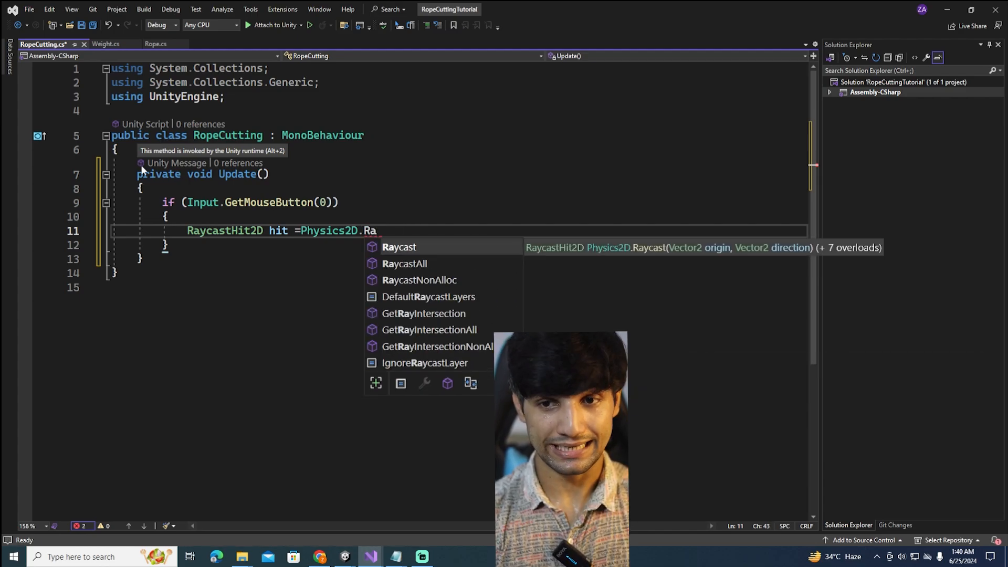
pyautogui.press('Tab')
pyautogui.write('(')
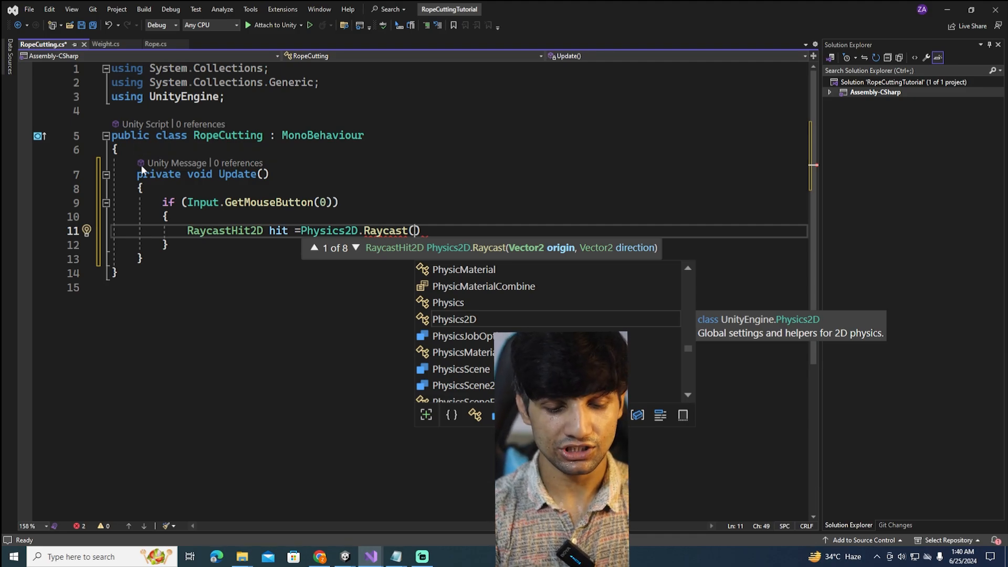
# Step: Pass Camera.main.ScreenToWorldPoint(Input.mousePosition) as the raycast's origin, end the statement, and save the script
pyautogui.write('Camera.main')
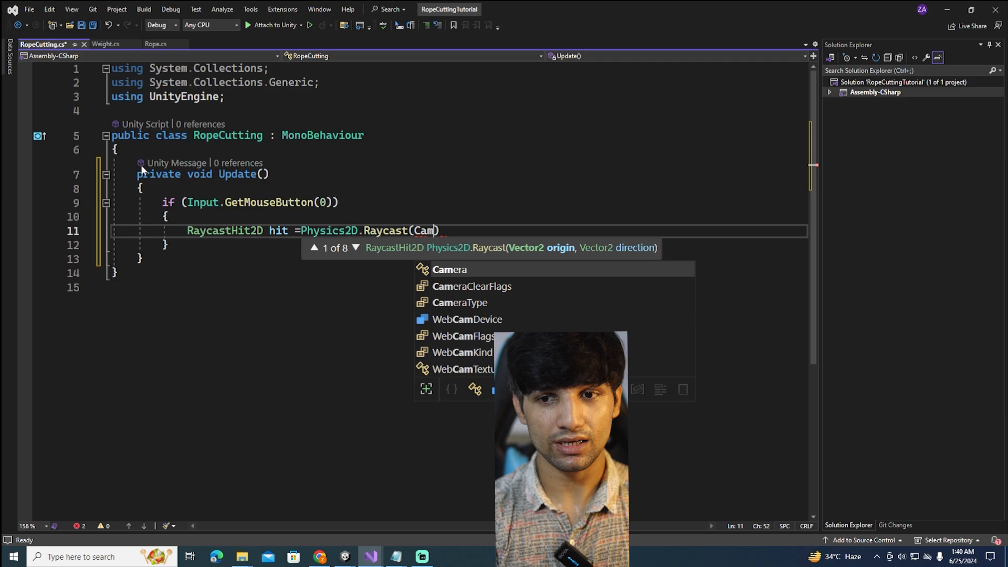
pyautogui.write('.')
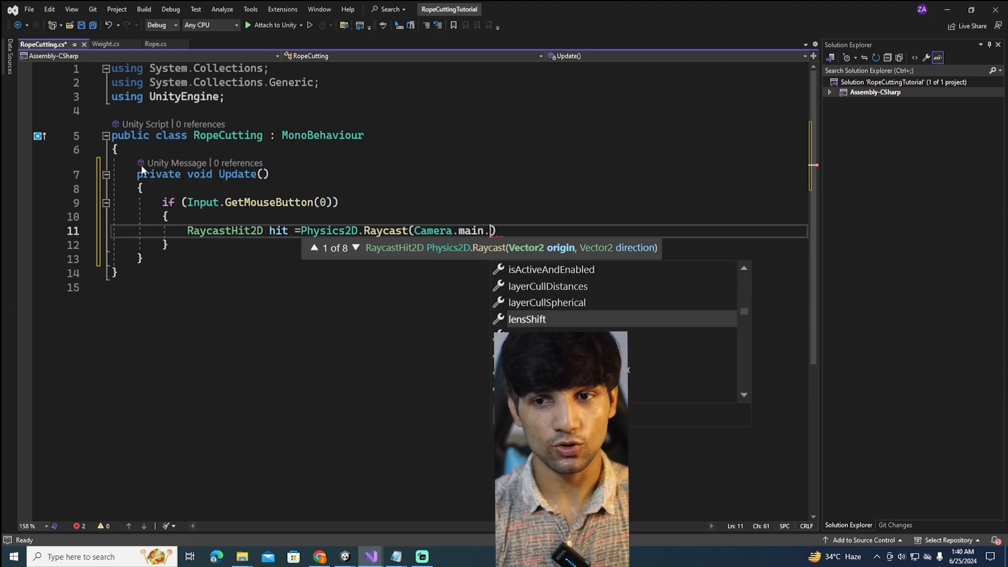
pyautogui.write('Se')
pyautogui.press('BackSpace')
pyautogui.press('BackSpace')
pyautogui.write('screent')
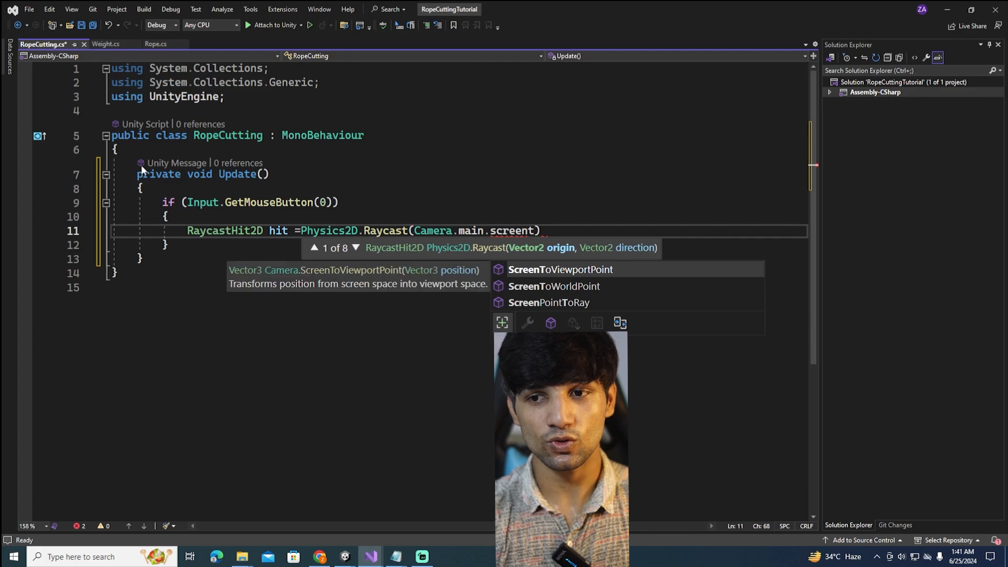
pyautogui.write('owor')
pyautogui.press('Tab')
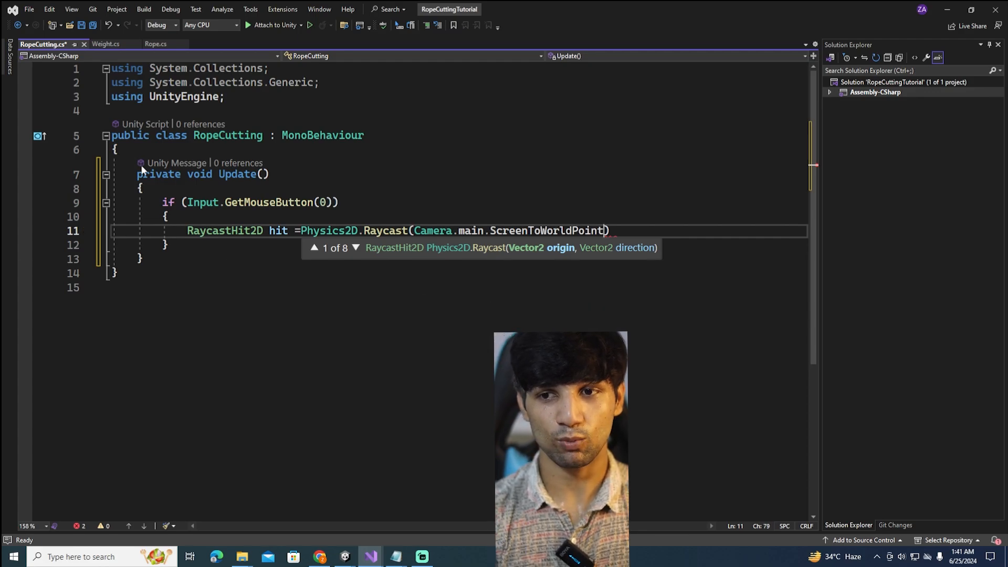
pyautogui.write('(')
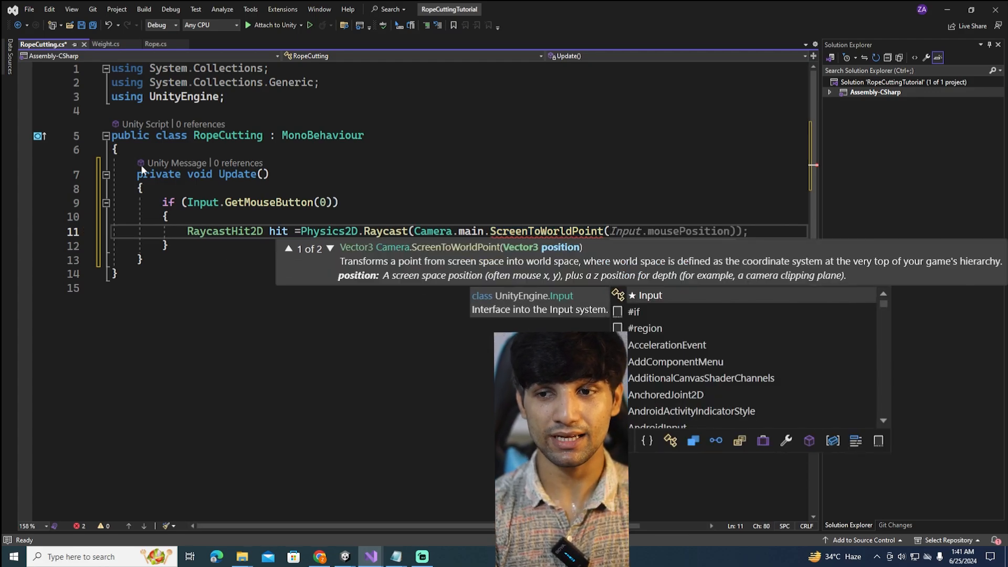
pyautogui.write('Input.mouse')
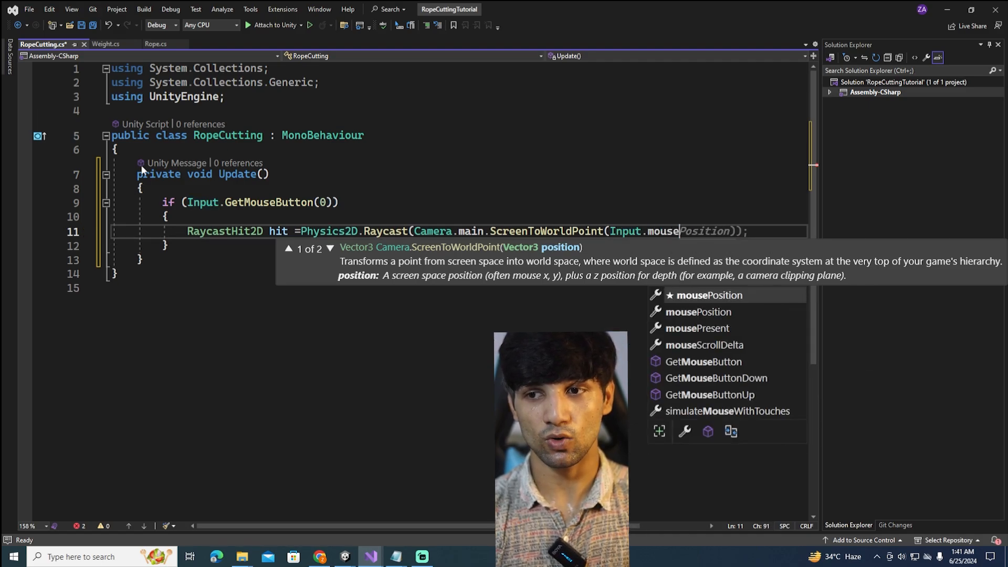
pyautogui.press('Tab')
pyautogui.hotkey('ctrl', 's')
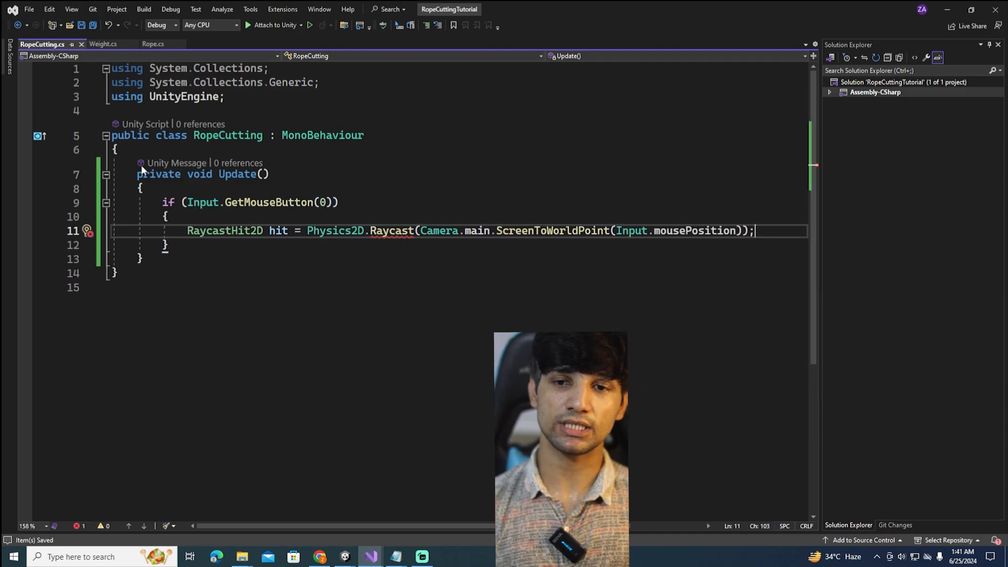
# Step: Check the Raycast error, add Vector2.zero as the raycast's direction argument, and save the script
pyautogui.moveTo(395, 230)
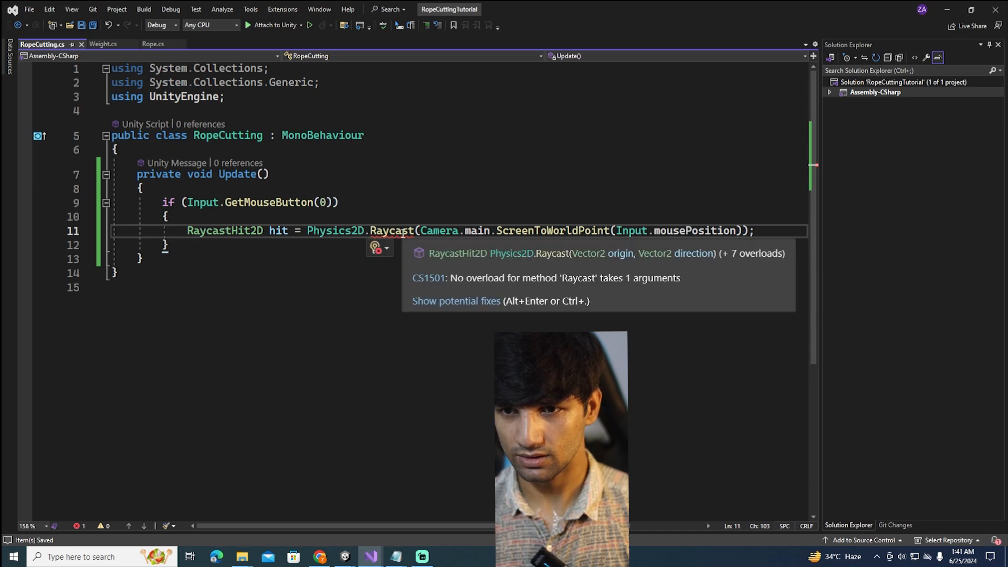
pyautogui.press('Left')
pyautogui.press('Left')
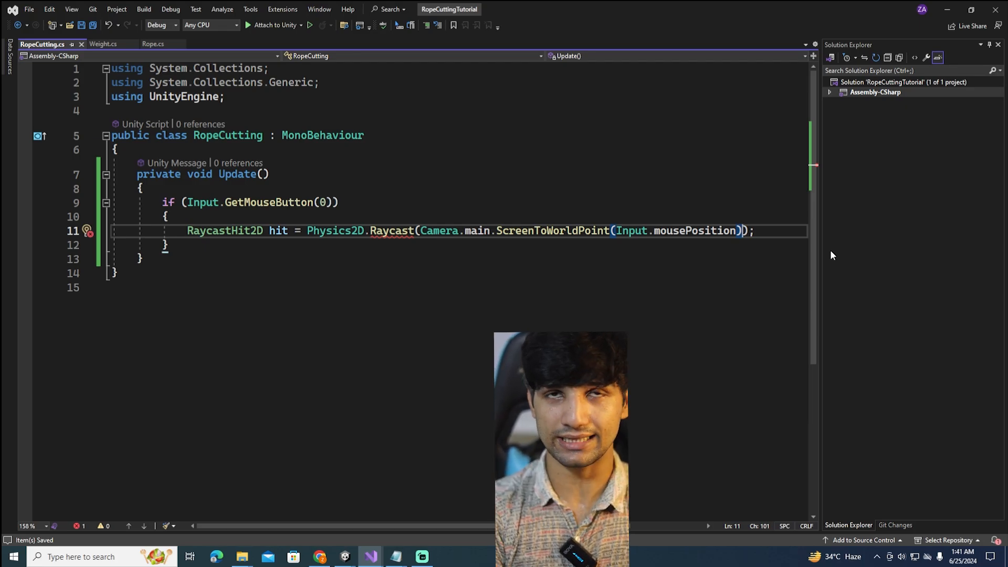
pyautogui.write(',ve.zero')
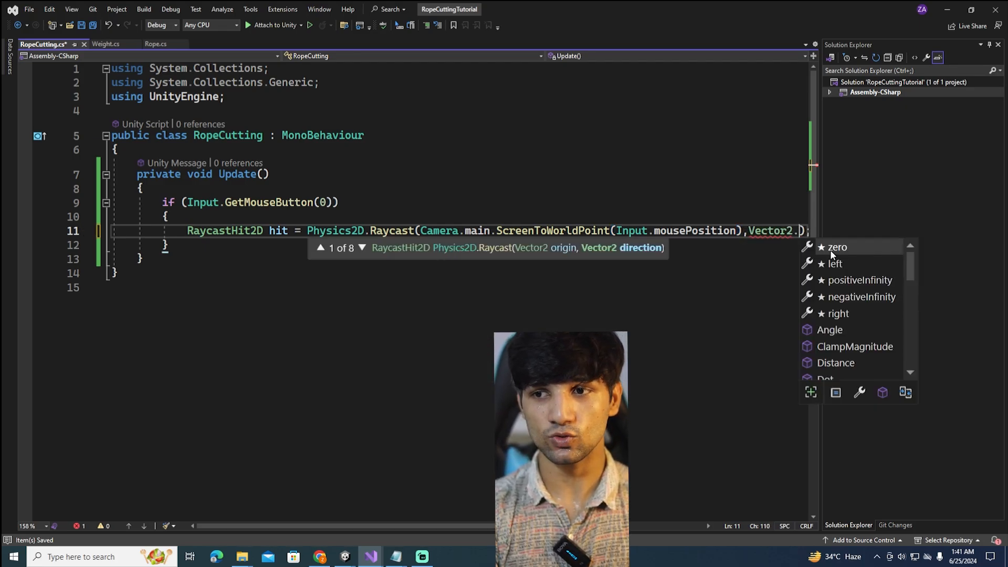
pyautogui.hotkey('ctrl', 's')
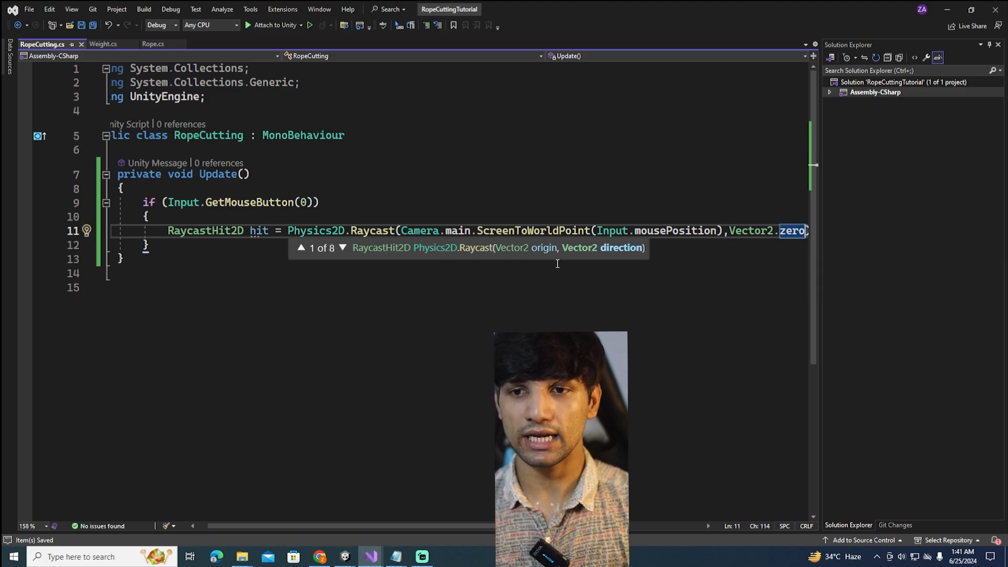
# Step: End the Raycast statement with its closing parenthesis and semicolon, and add a new line below it
pyautogui.write(');')
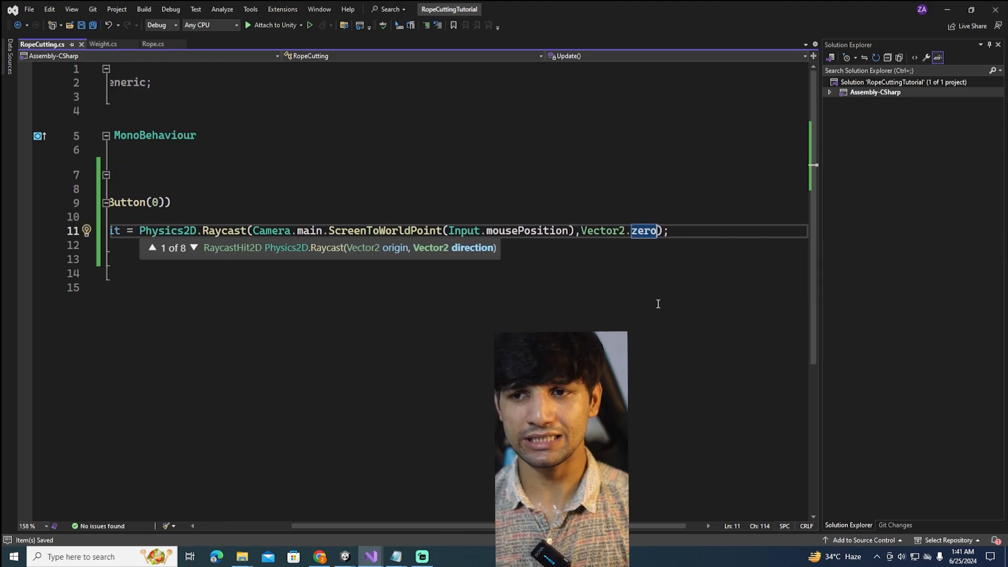
pyautogui.press('Return')
pyautogui.scroll(-4, 326, 259)
pyautogui.scroll(4, 329, 258)
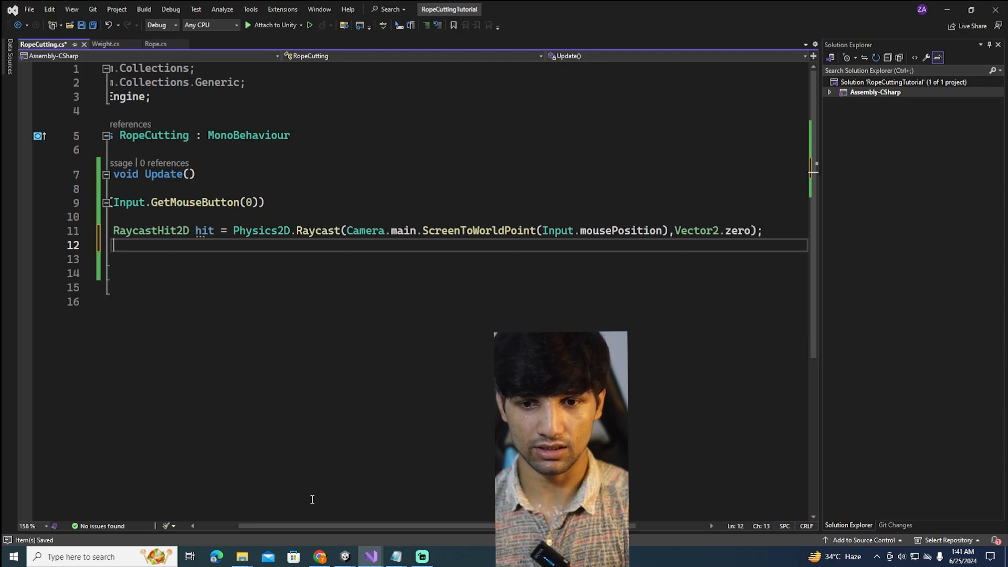
pyautogui.hscroll(-3, 315, 526)
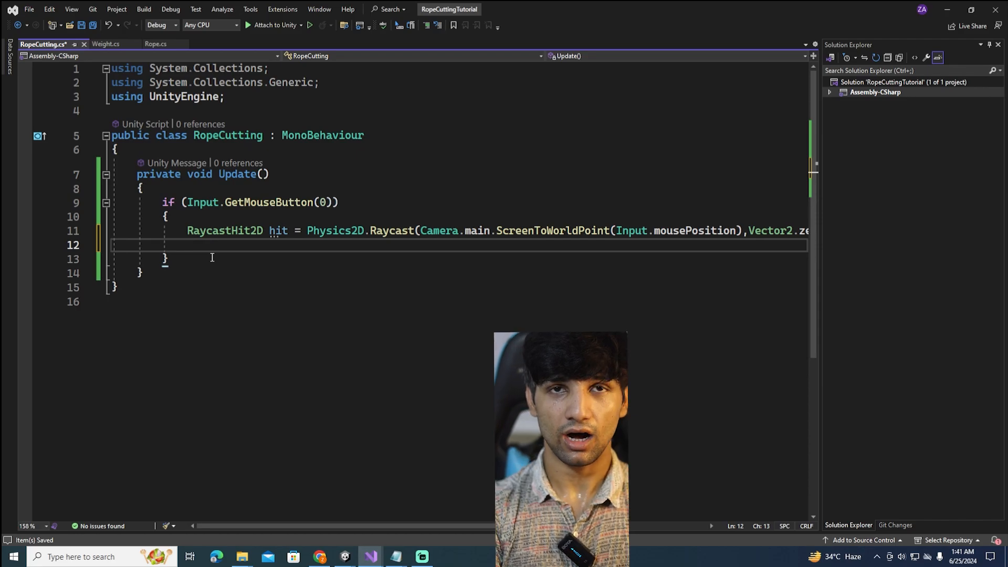
# Step: Add an if block below the raycast that checks hit.collider != null
pyautogui.write('if(')
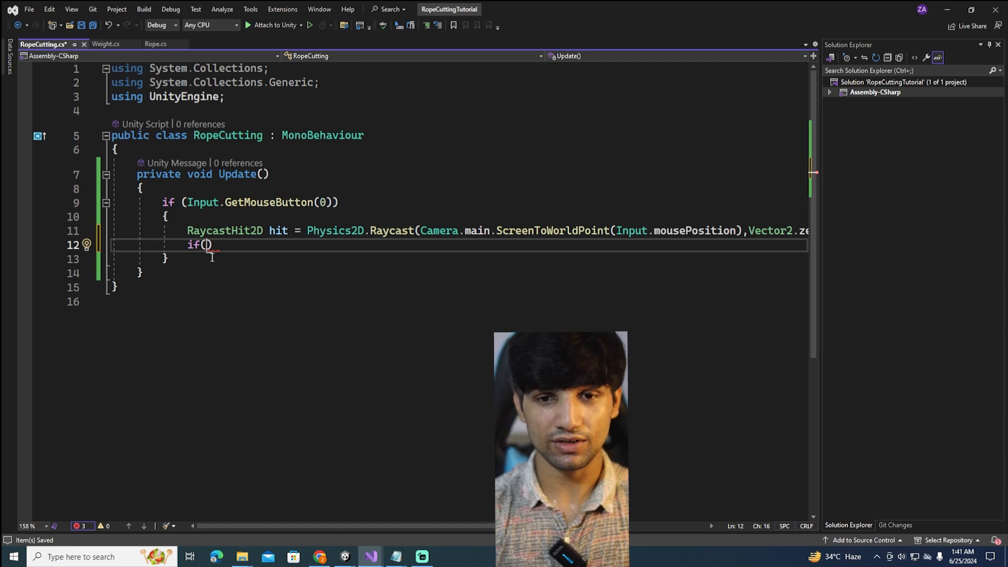
pyautogui.write('hit.collider ')
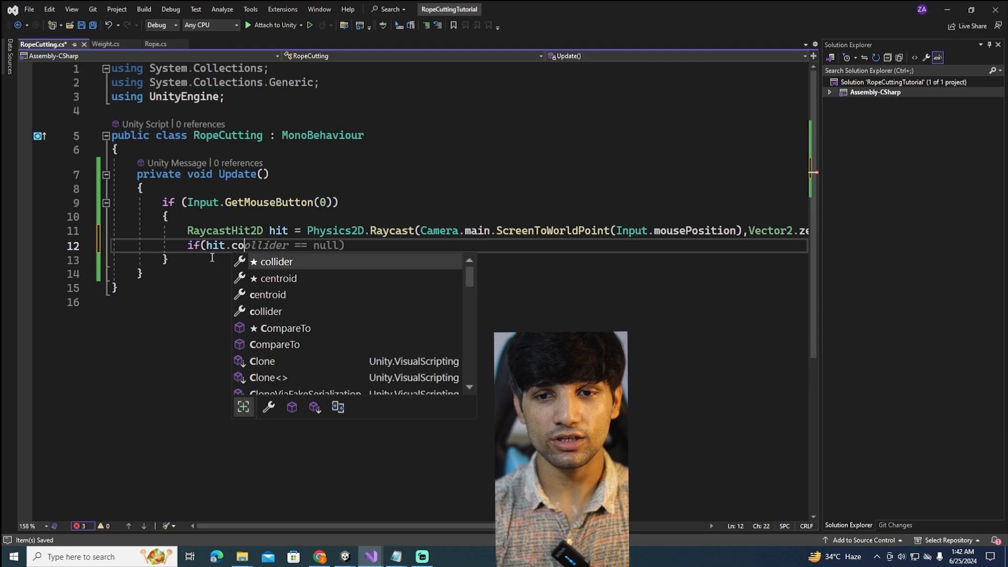
pyautogui.write('!= nul')
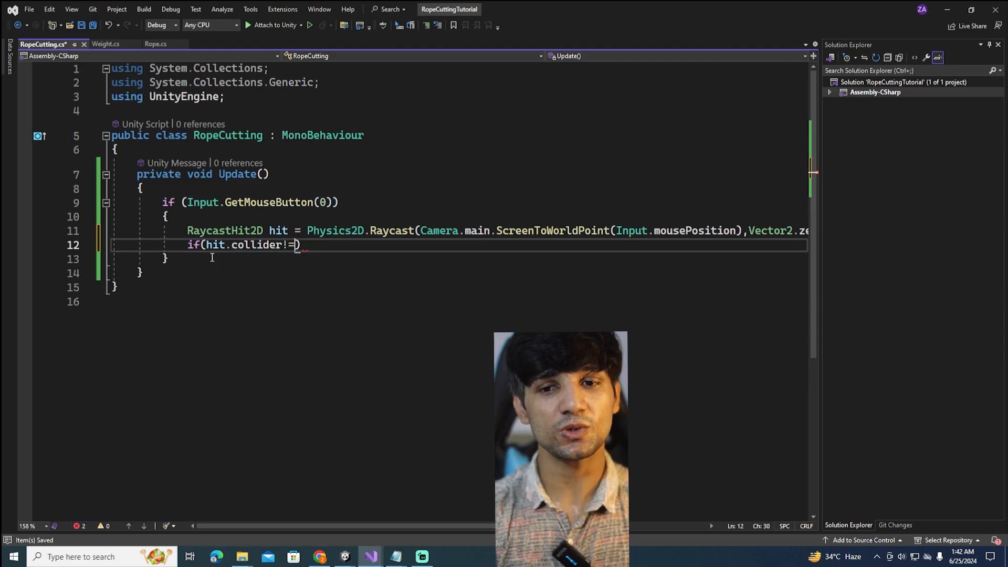
pyautogui.write('l')
pyautogui.press('Right')
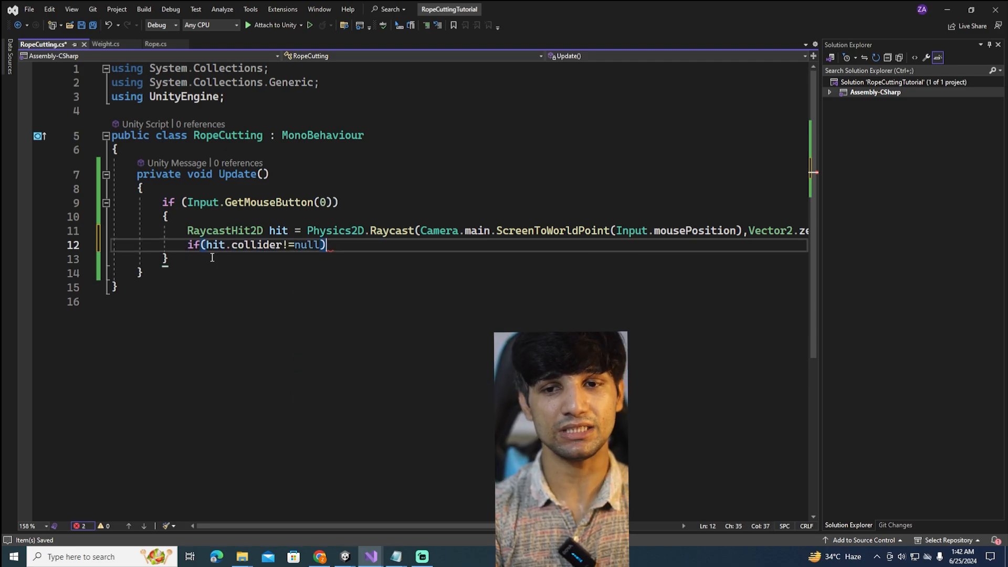
pyautogui.press('Down')
pyautogui.write('{')
pyautogui.hotkey('ctrl', 'z')
pyautogui.press('BackSpace')
pyautogui.press('BackSpace')
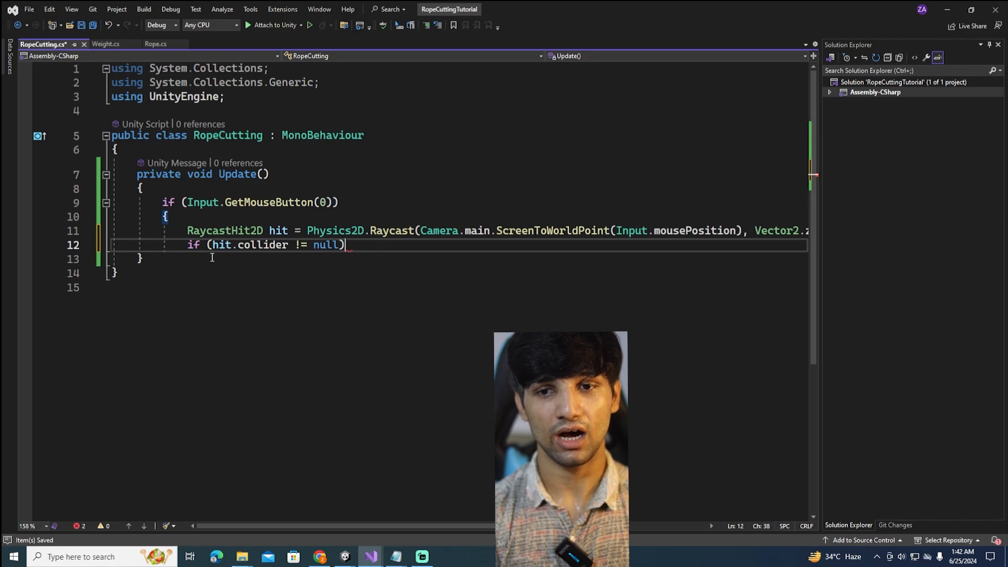
pyautogui.write('{')
pyautogui.press('Return')
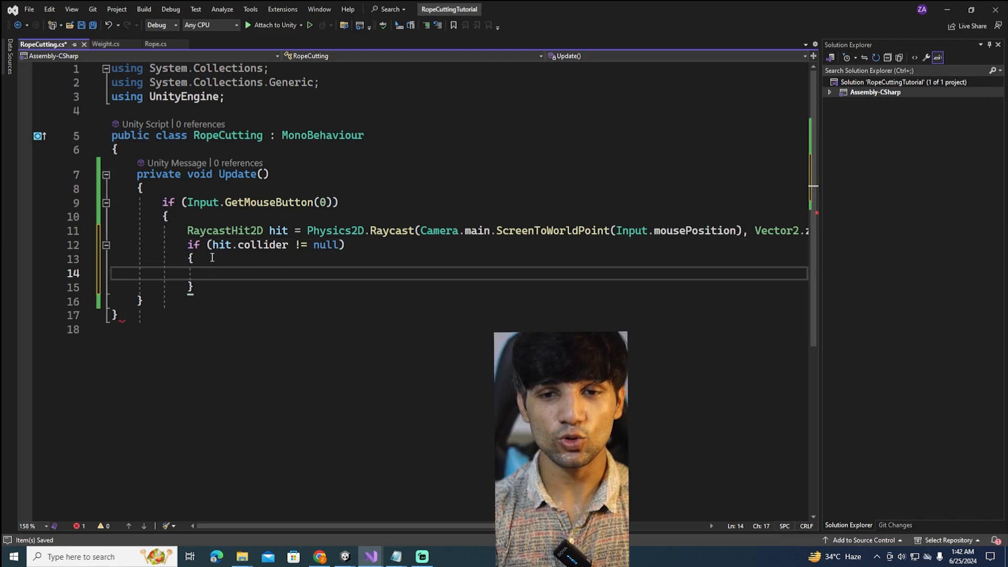
# Step: Begin a nested if condition with hit.collider.gameObject inside the null-check block
pyautogui.write('D')
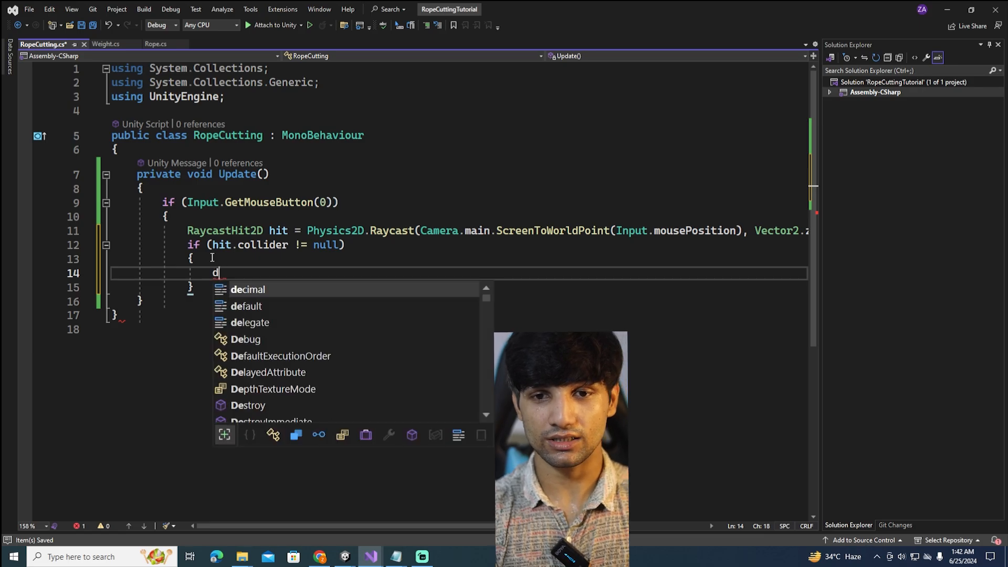
pyautogui.press('BackSpace')
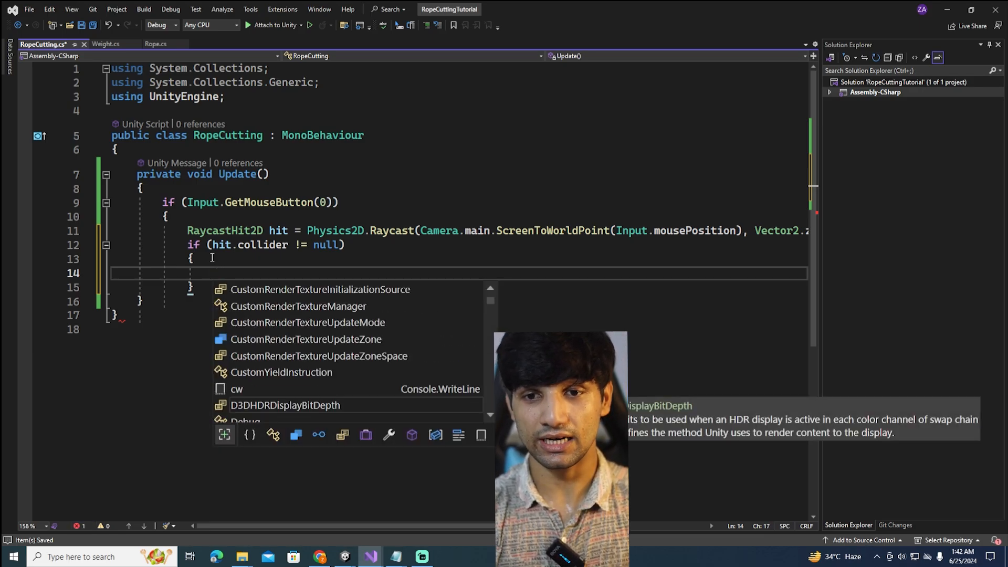
pyautogui.write('if(')
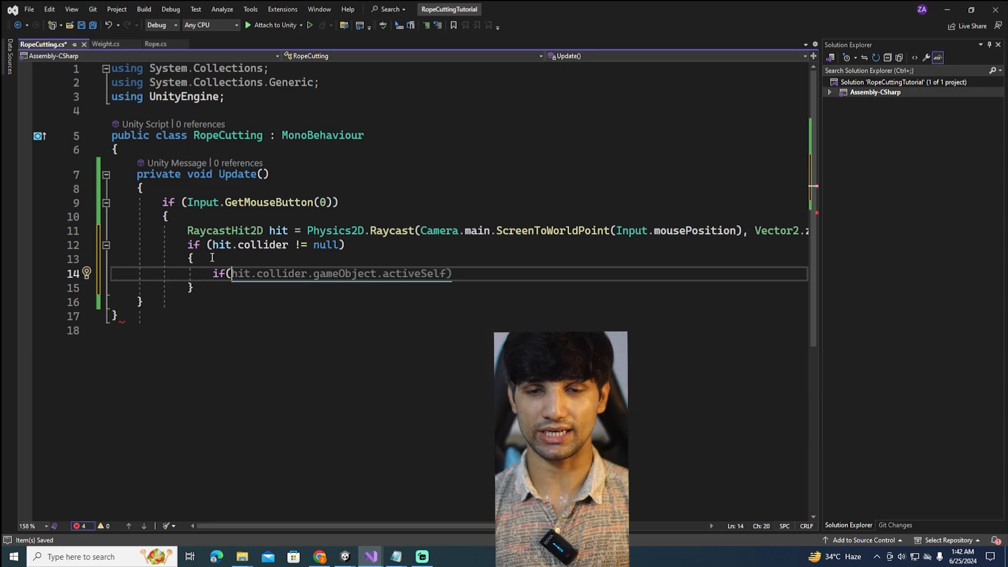
pyautogui.write('hit')
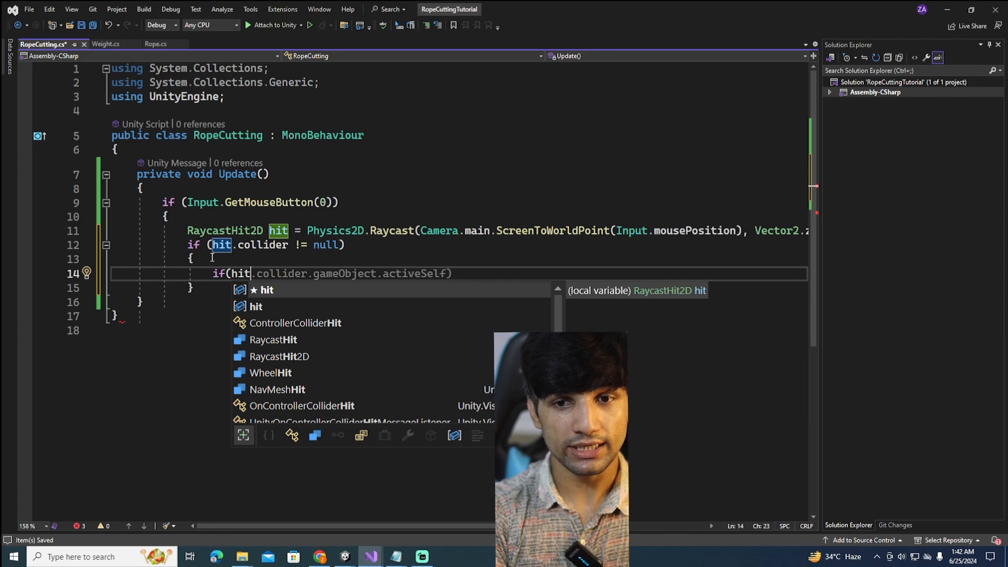
pyautogui.write('.collider.gameObject')
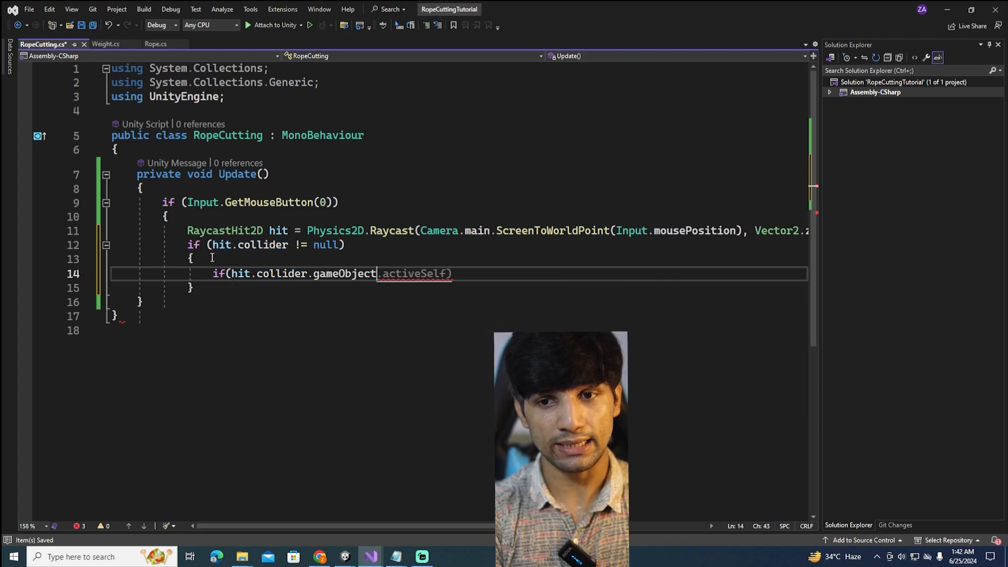
pyautogui.write('.')
pyautogui.press('BackSpace')
pyautogui.write('t')
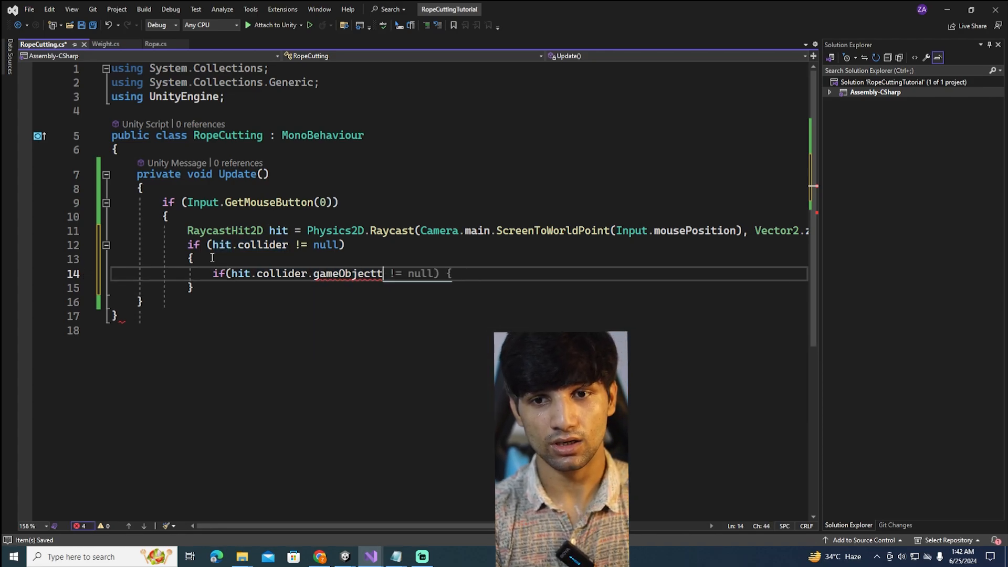
# Step: Replace gameObject in the nested condition with tag == "Link" and add a braced body for it
pyautogui.press('BackSpace')
pyautogui.press('BackSpace')
pyautogui.press('BackSpace')
pyautogui.press('BackSpace')
pyautogui.press('BackSpace')
pyautogui.press('BackSpace')
pyautogui.press('BackSpace')
pyautogui.press('BackSpace')
pyautogui.press('BackSpace')
pyautogui.press('BackSpace')
pyautogui.press('BackSpace')
pyautogui.write('tag=="')
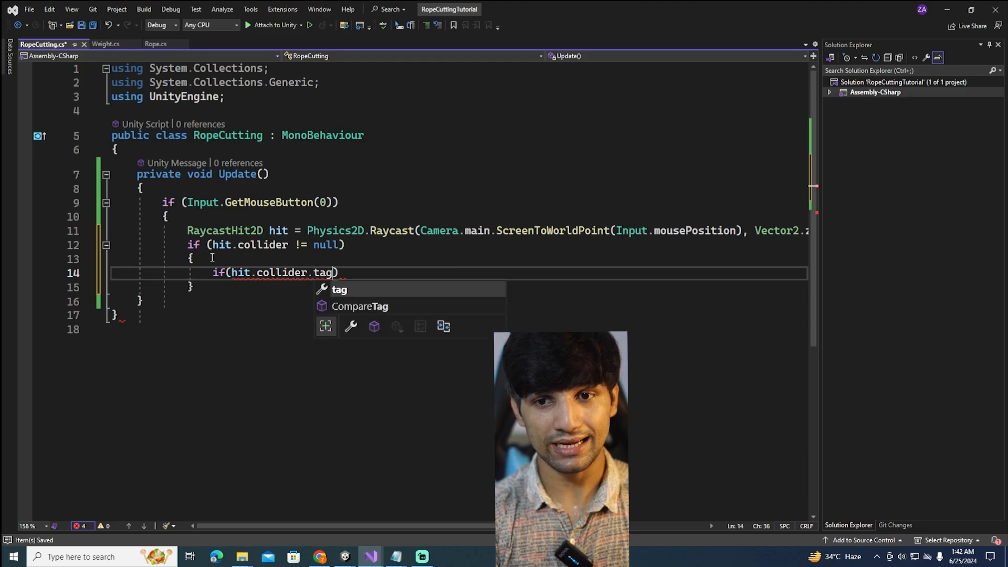
pyautogui.write('Link")')
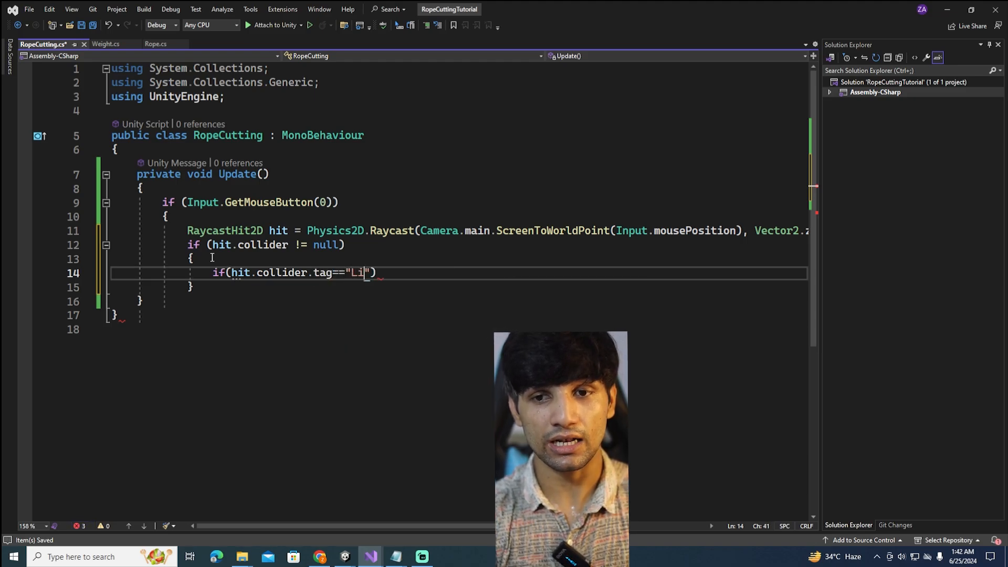
pyautogui.write('{')
pyautogui.press('Return')
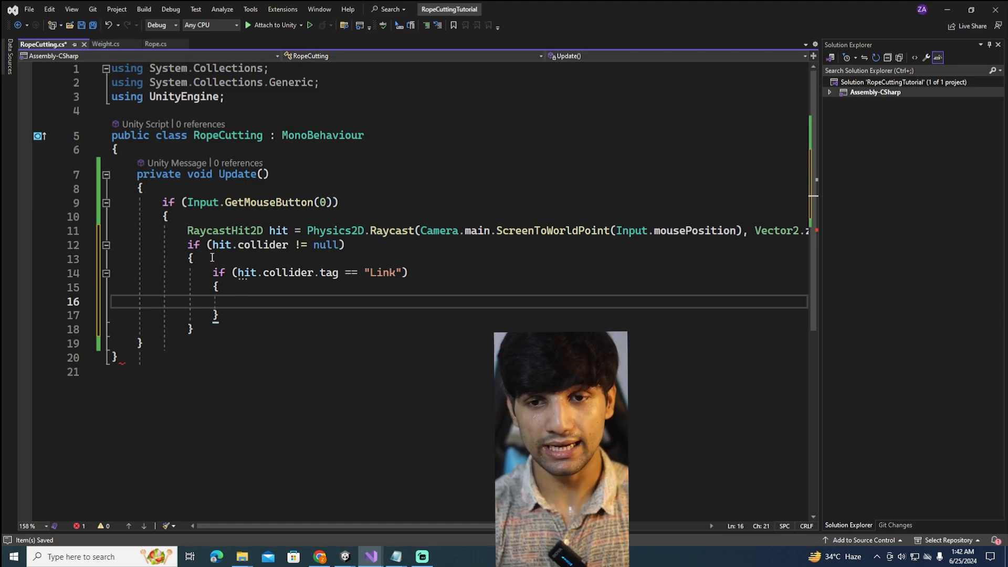
pyautogui.write('Debug')
pyautogui.press('BackSpace')
pyautogui.press('BackSpace')
pyautogui.press('BackSpace')
pyautogui.press('BackSpace')
pyautogui.press('BackSpace')
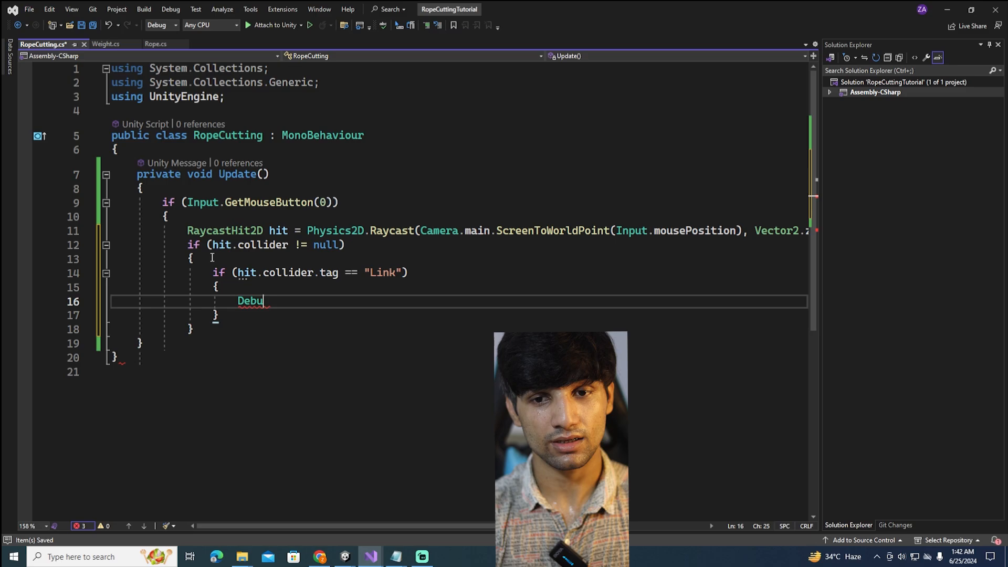
# Step: Call Destroy(hit.collider.gameObject); inside the Link tag check and save the script
pyautogui.write('Destroy(hit')
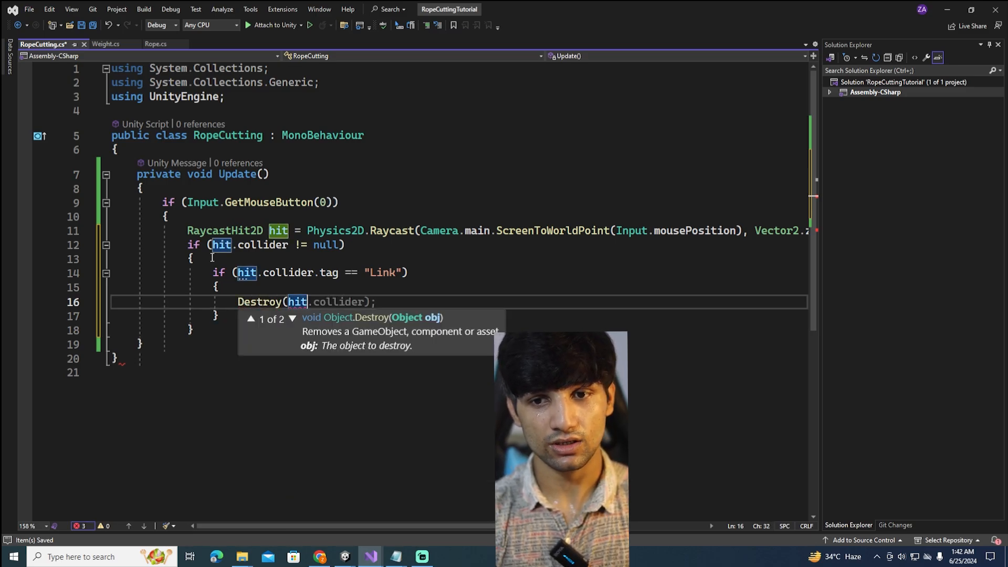
pyautogui.write('.collider.gam')
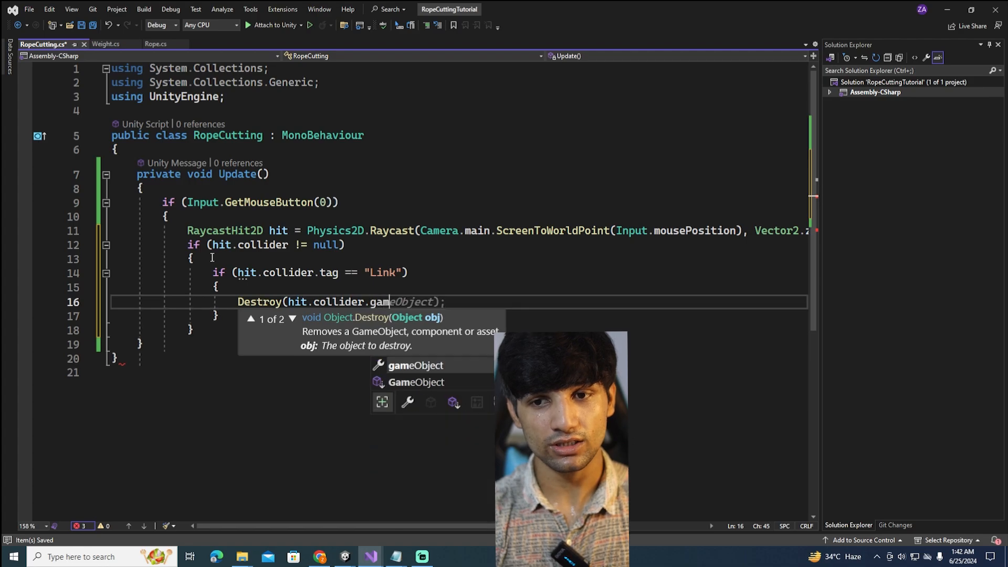
pyautogui.press('Tab')
pyautogui.write(');')
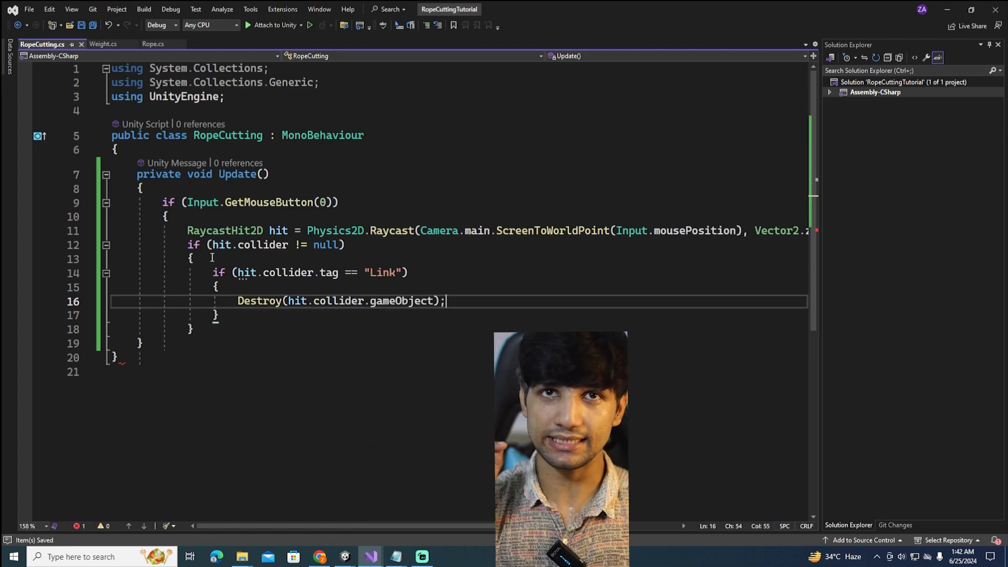
pyautogui.click(525, 271)
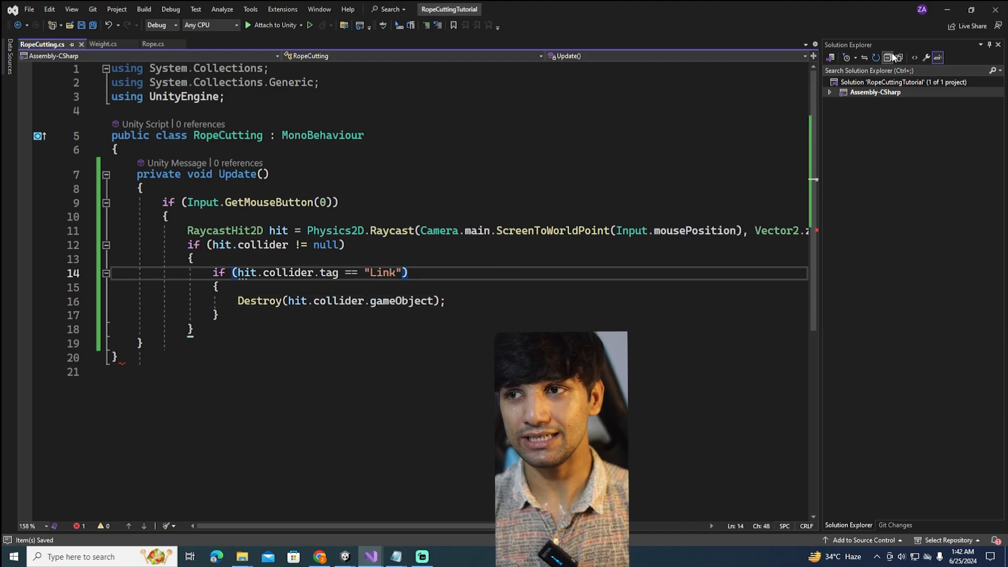
# Step: Switch to Unity, open the Link prefab from the Prefabs folder, and create a new tag named Link
pyautogui.hotkey('alt', 'Tab')
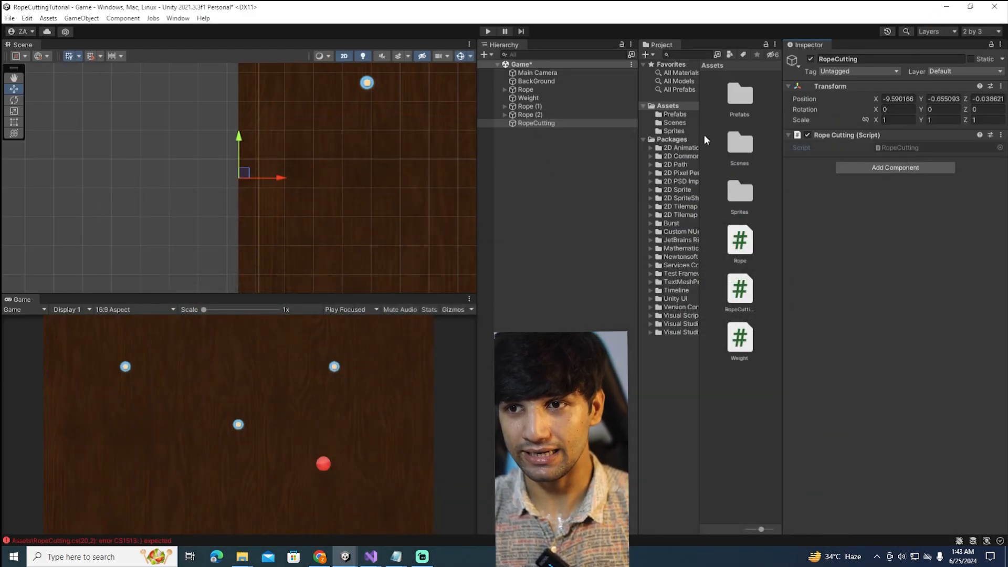
pyautogui.doubleClick(739, 96)
pyautogui.doubleClick(729, 103)
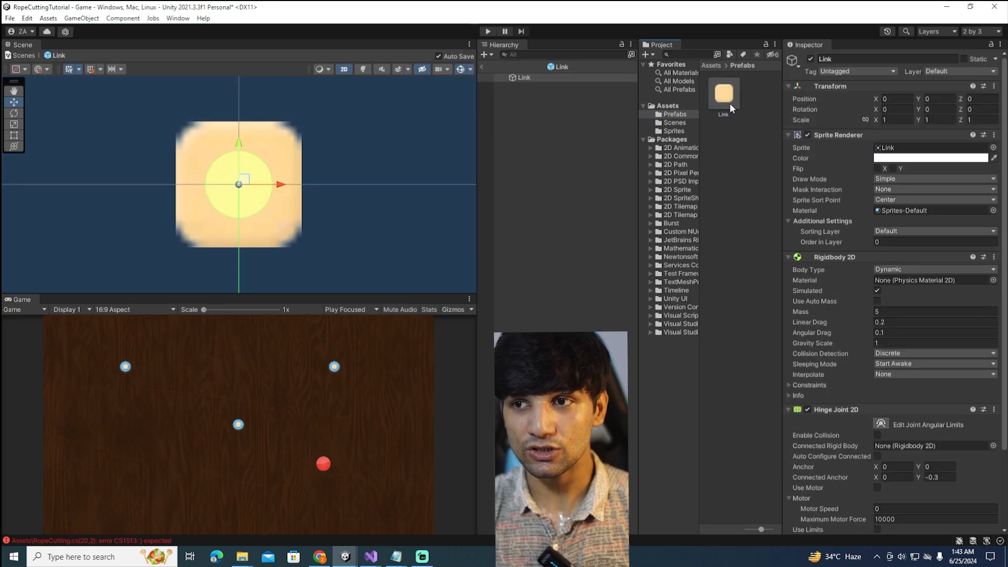
pyautogui.click(851, 71)
pyautogui.click(843, 163)
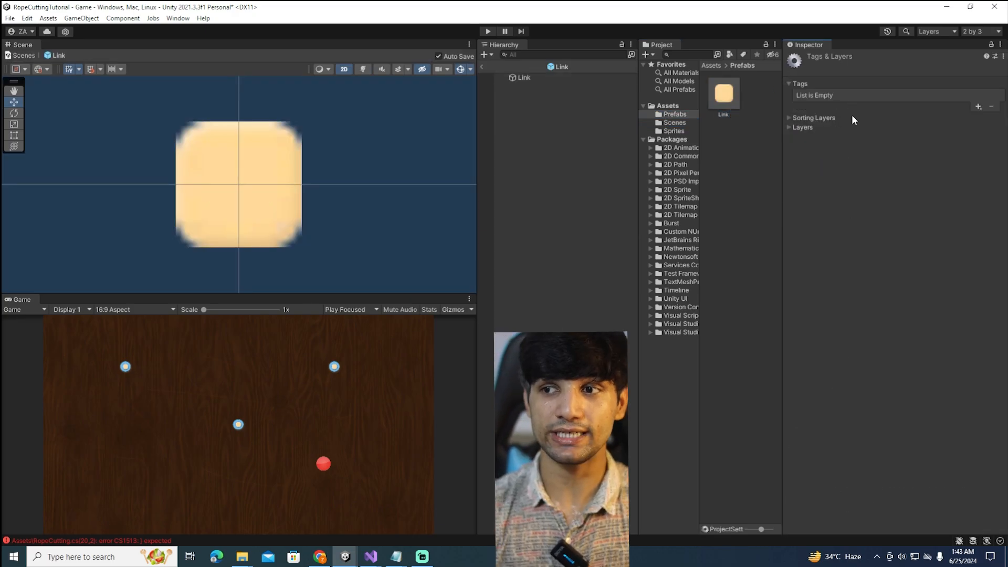
pyautogui.click(977, 106)
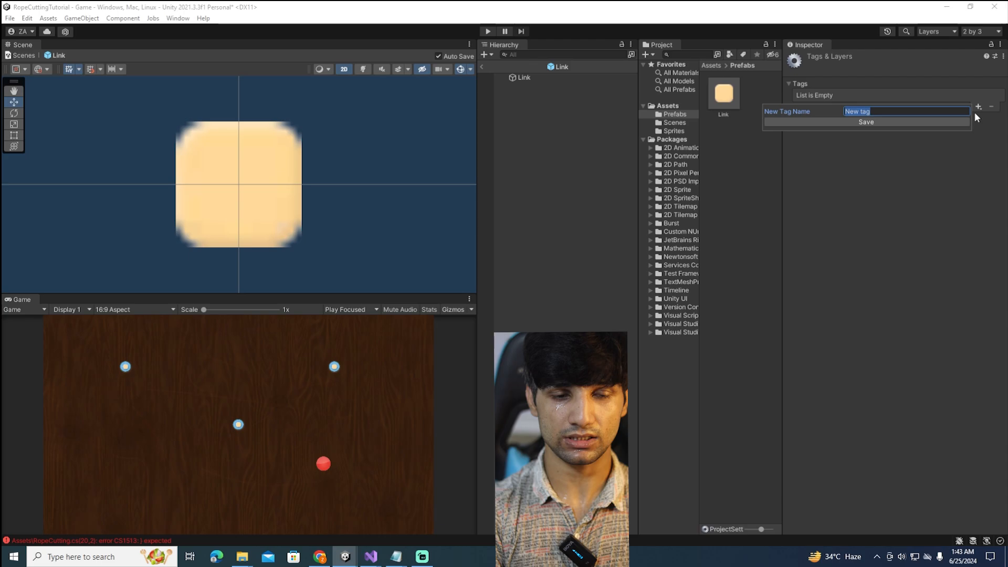
pyautogui.write('Li')
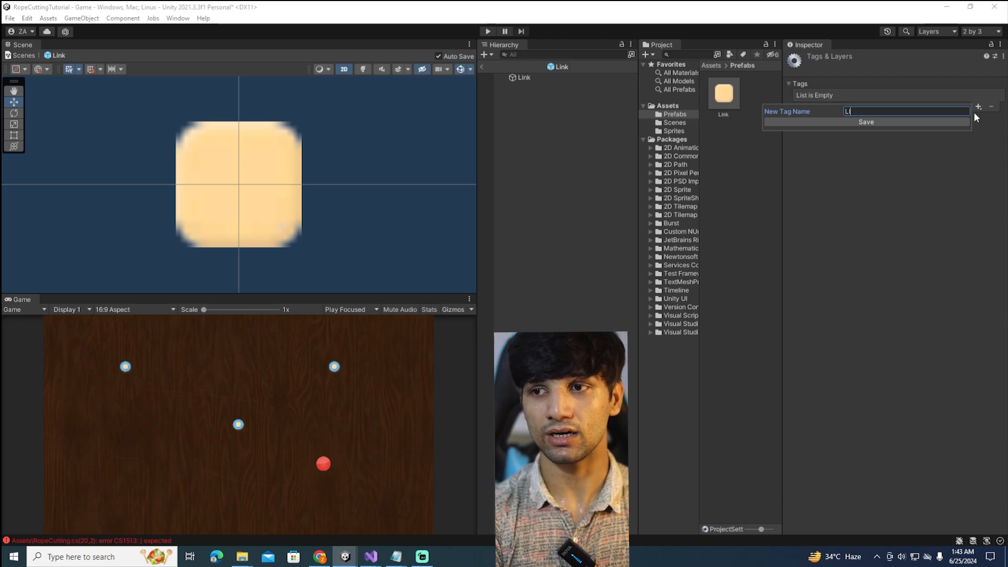
pyautogui.write('nk')
pyautogui.press('Return')
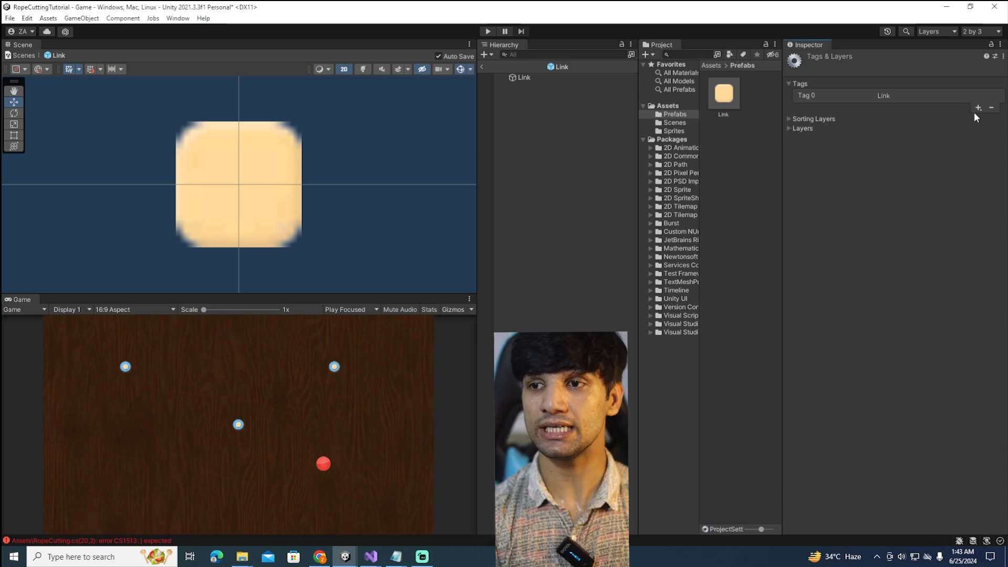
pyautogui.click(539, 76)
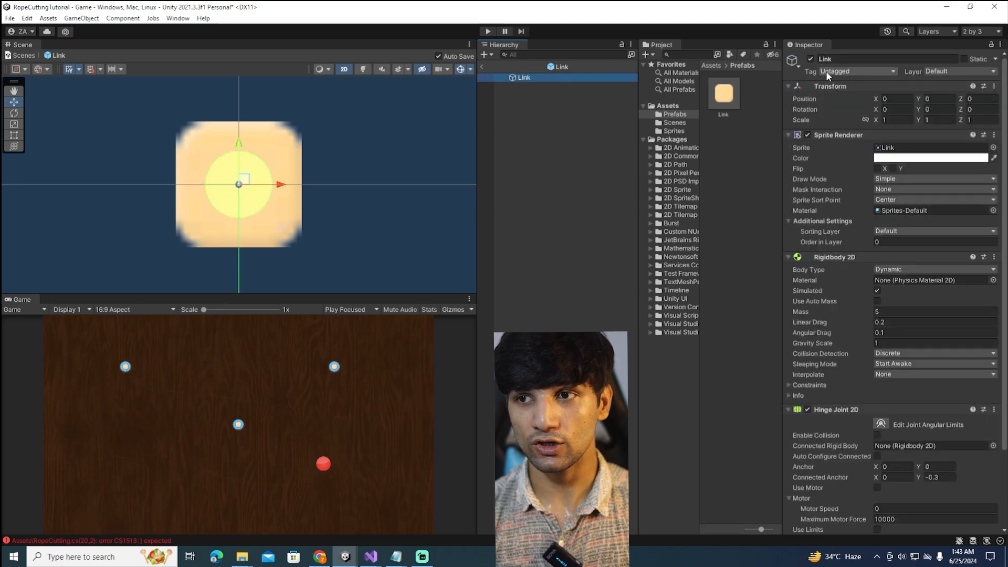
pyautogui.click(826, 71)
pyautogui.click(842, 180)
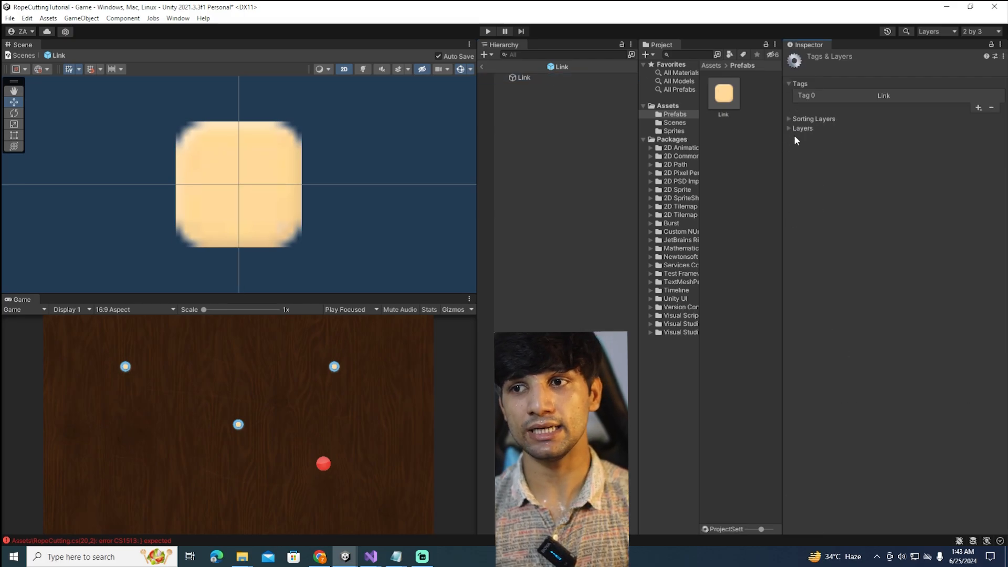
# Step: Assign the Link tag to the Link prefab's root object and return to the Game scene
pyautogui.click(553, 77)
pyautogui.click(855, 71)
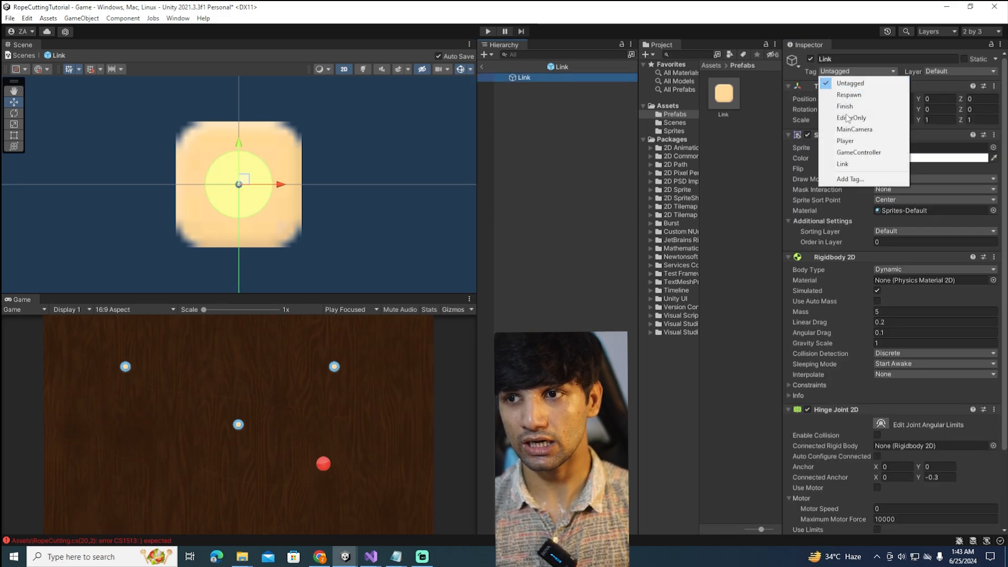
pyautogui.click(846, 165)
pyautogui.click(580, 191)
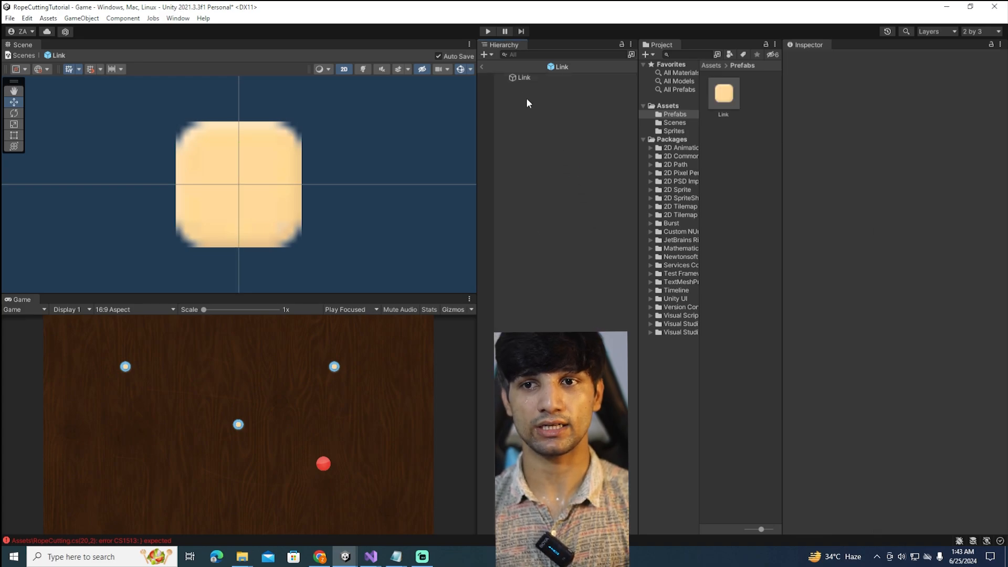
pyautogui.click(481, 66)
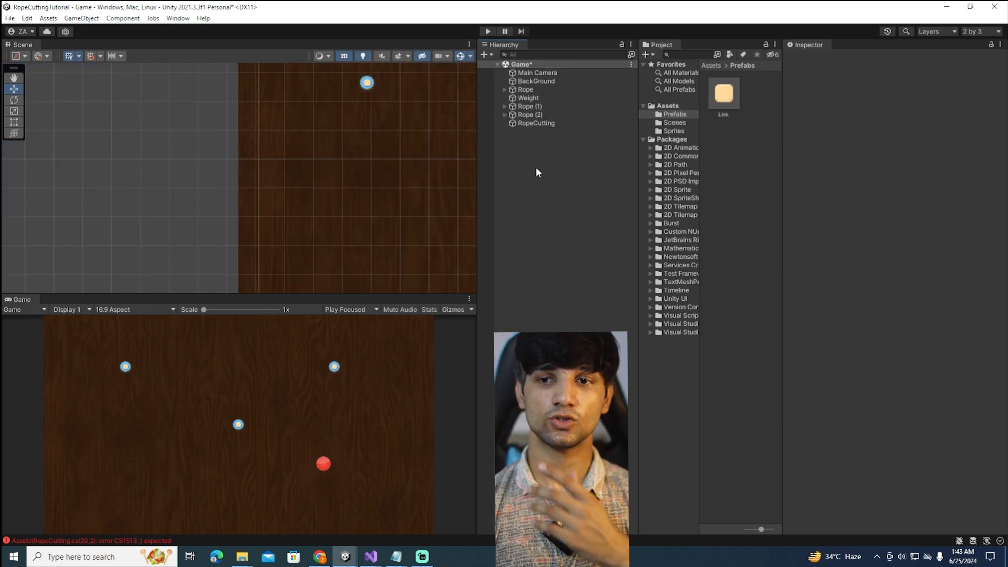
# Step: Open the console's compile error in RopeCutting.cs, inspect the script's braces at the reported line, and return to Unity
pyautogui.click(87, 540)
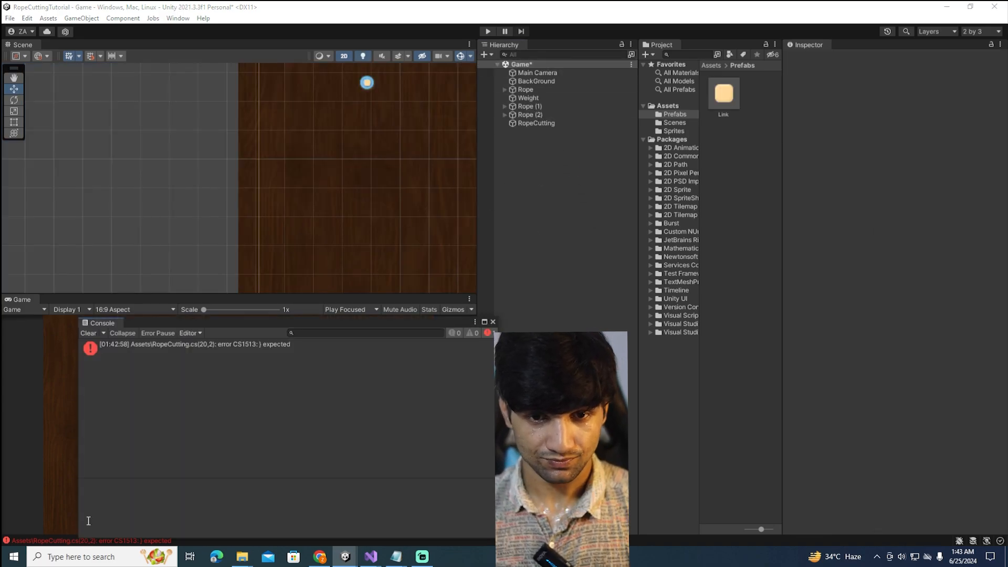
pyautogui.doubleClick(134, 344)
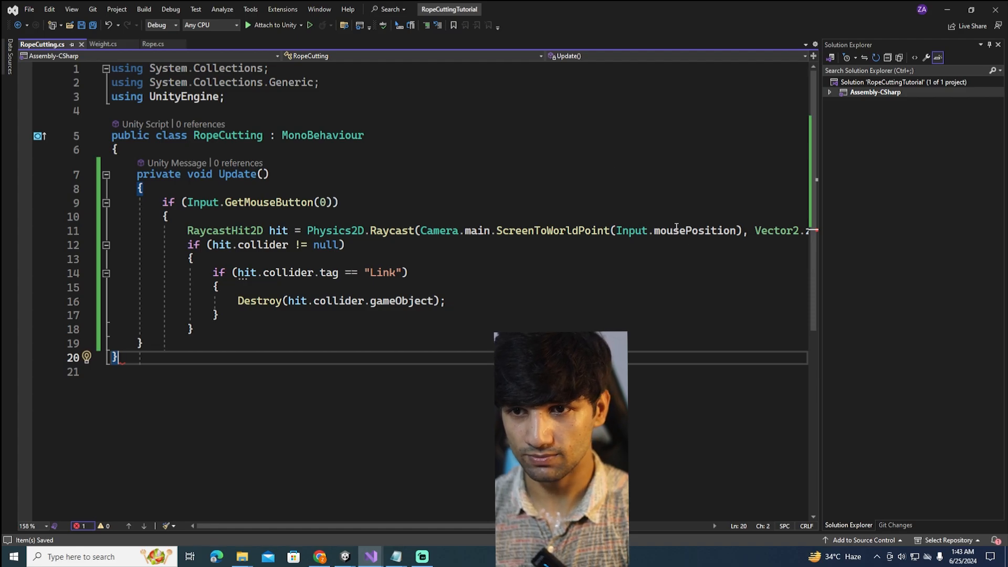
pyautogui.hscroll(3, 704, 499)
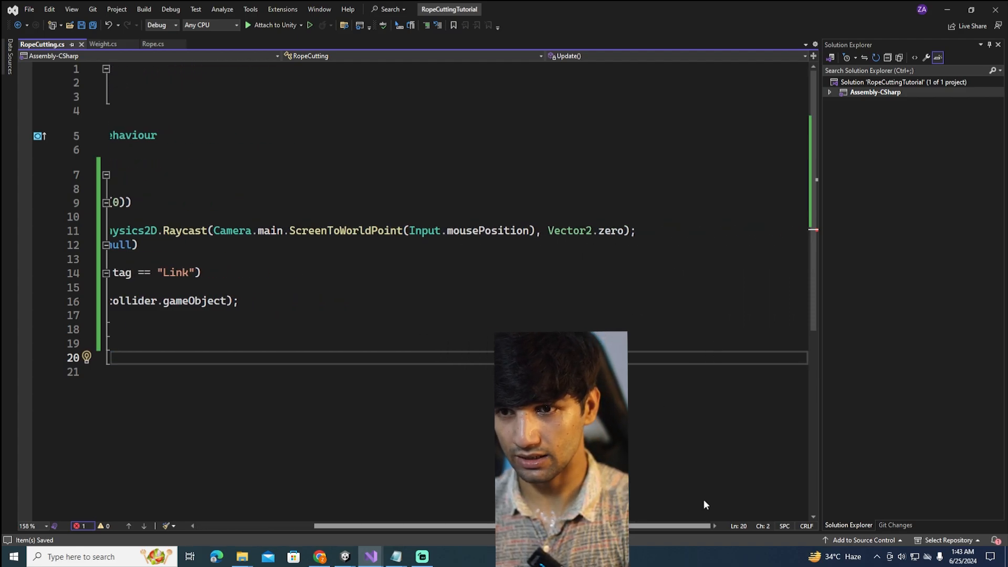
pyautogui.hscroll(-3, 696, 499)
pyautogui.click(135, 369)
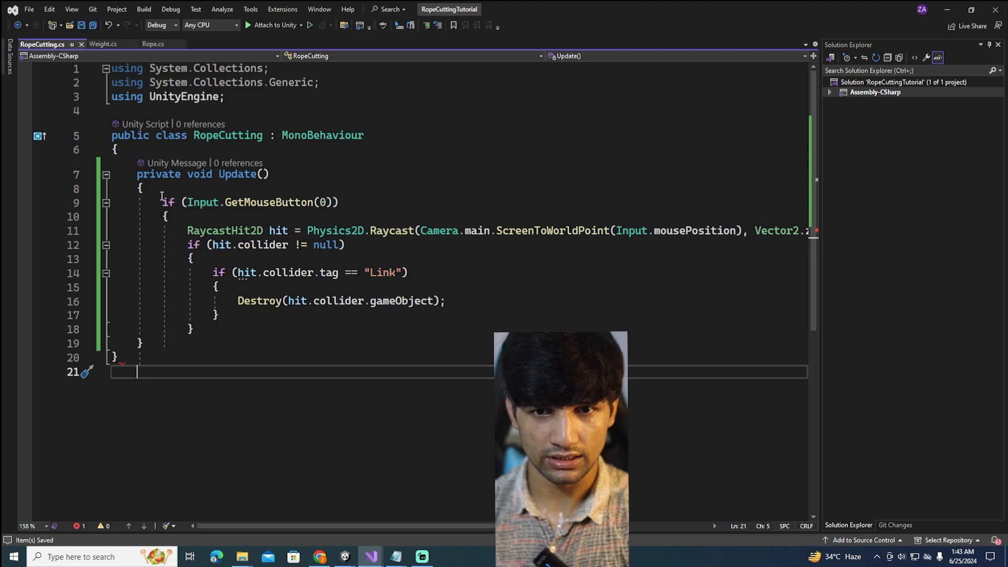
pyautogui.click(951, 8)
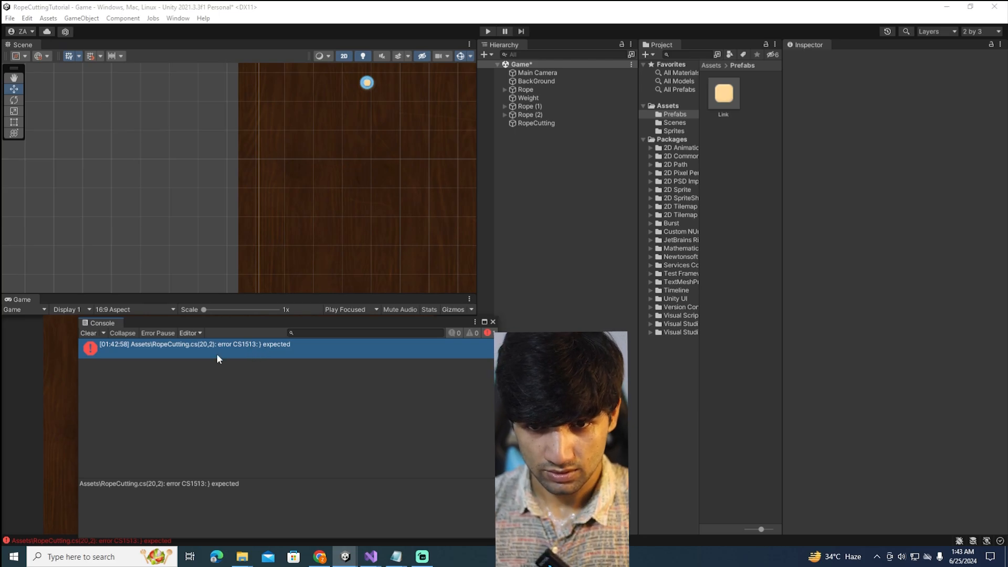
# Step: Reopen RopeCutting.cs from the console error and add the missing closing brace for the Input.GetMouseButton(0) block
pyautogui.doubleClick(234, 346)
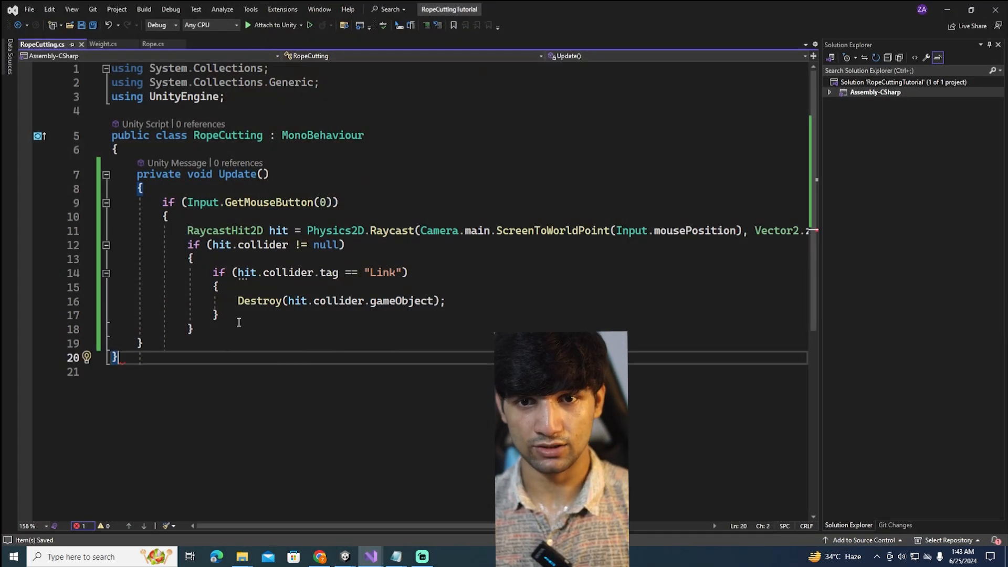
pyautogui.click(246, 326)
pyautogui.press('Return')
pyautogui.press('Return')
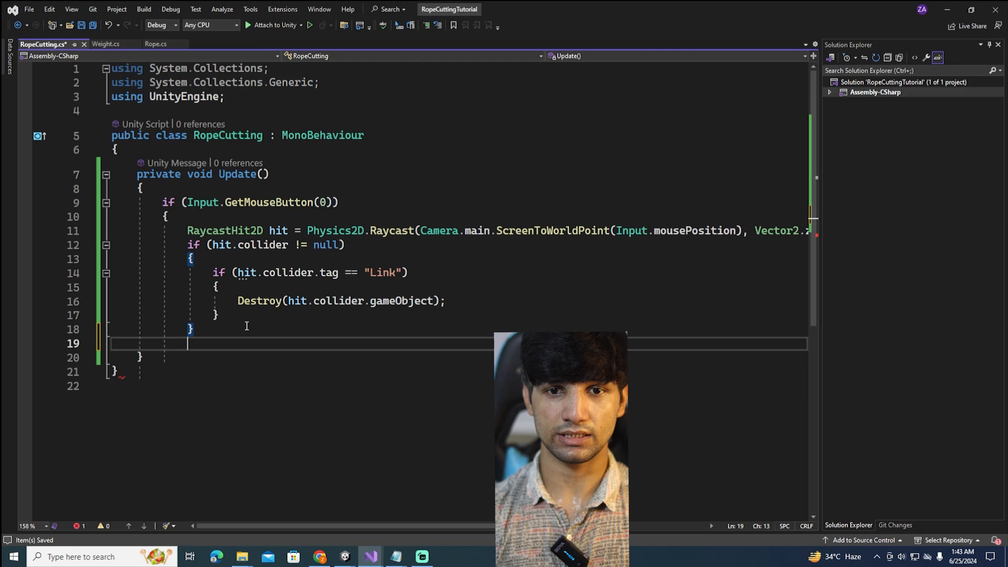
pyautogui.write('}')
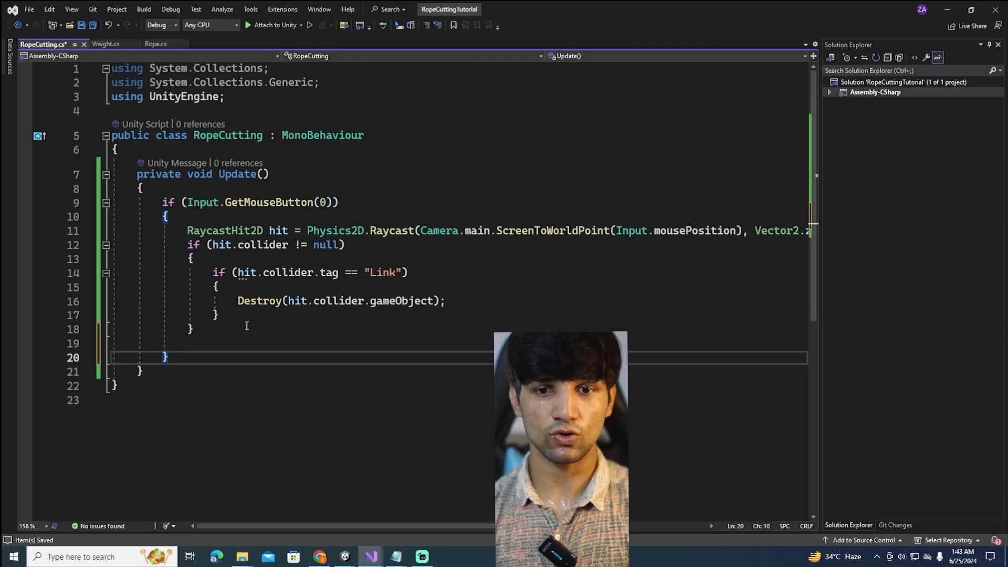
# Step: Return to Unity, dock the Console alongside the Game view, and bring the Game view back to the front
pyautogui.click(947, 10)
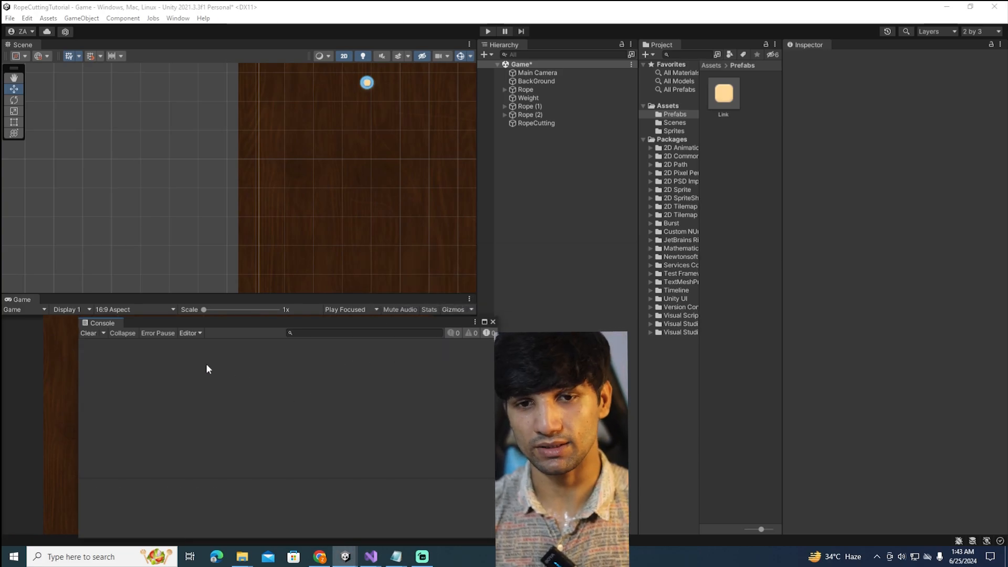
pyautogui.moveTo(103, 326); pyautogui.dragTo(63, 299)
pyautogui.click(32, 301)
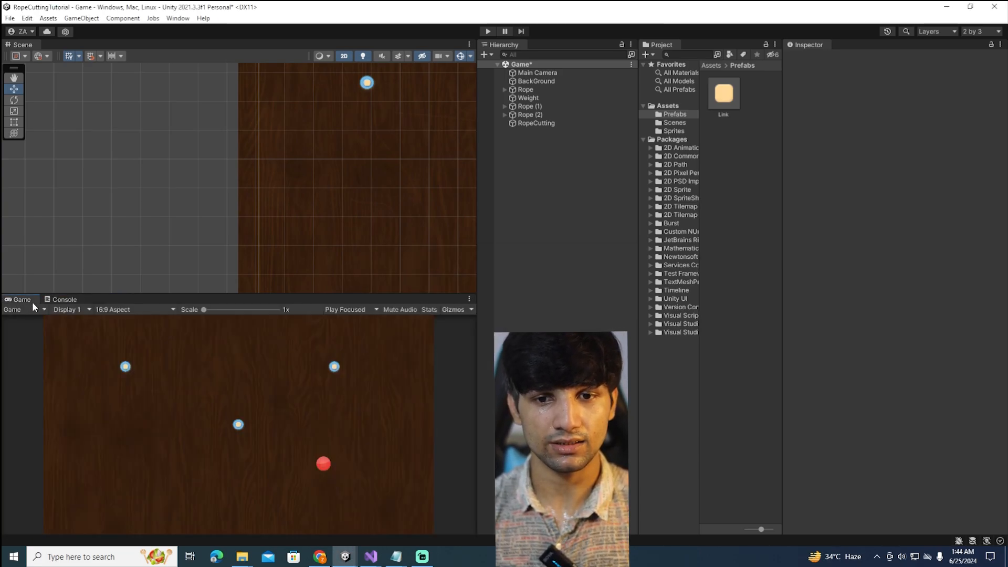
# Step: Run the scene to check the three ropes with the fixed script, then stop play mode
pyautogui.click(490, 32)
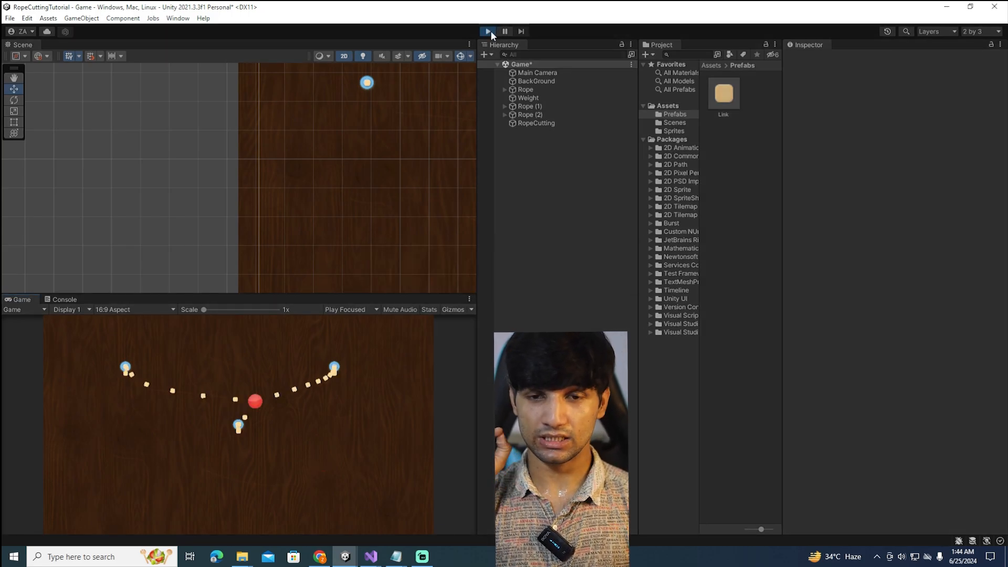
pyautogui.click(414, 138)
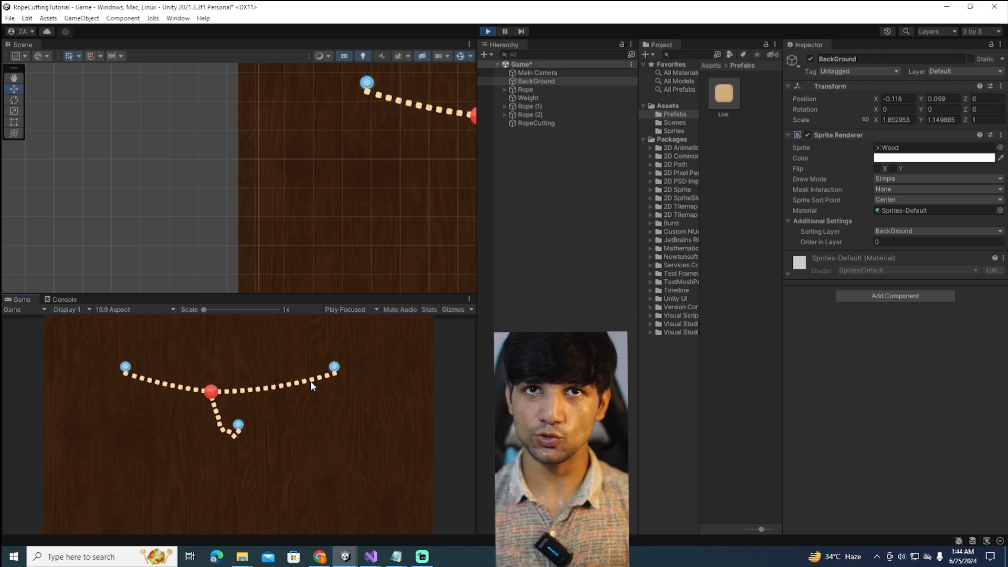
pyautogui.click(487, 31)
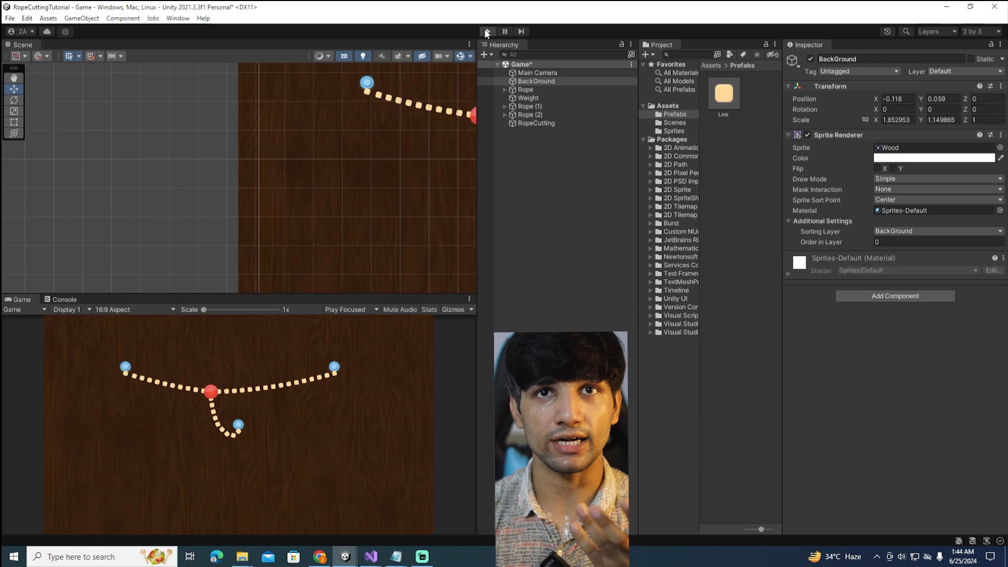
# Step: Add a Circle Collider 2D to the Link prefab and test the ropes briefly in play mode
pyautogui.doubleClick(723, 93)
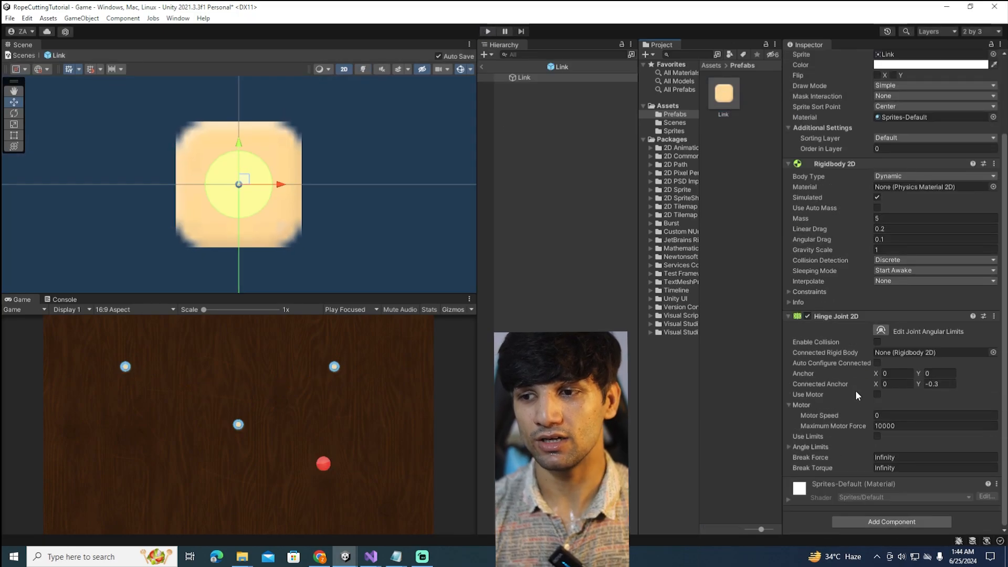
pyautogui.scroll(-3, 851, 446)
pyautogui.click(717, 103)
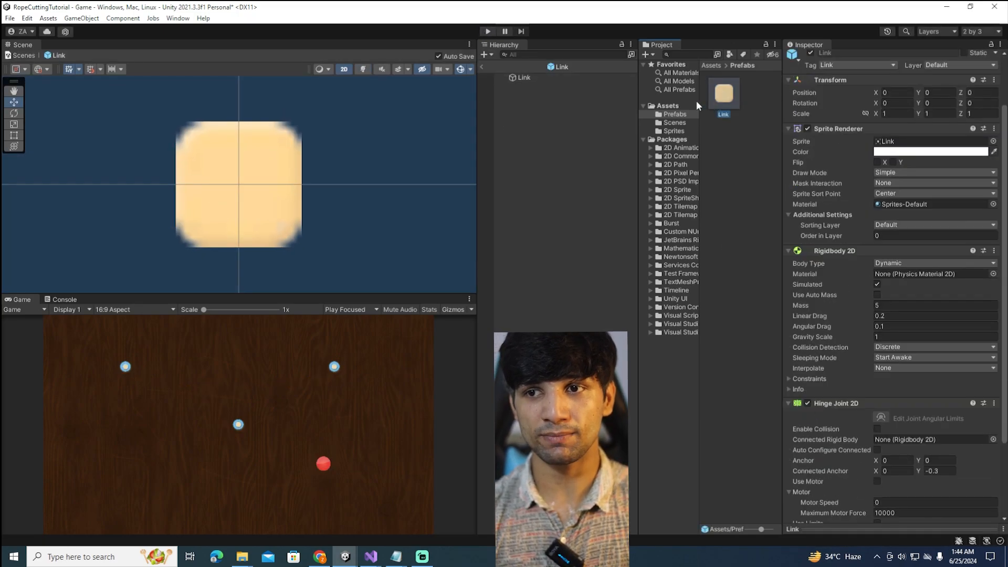
pyautogui.scroll(-3, 826, 442)
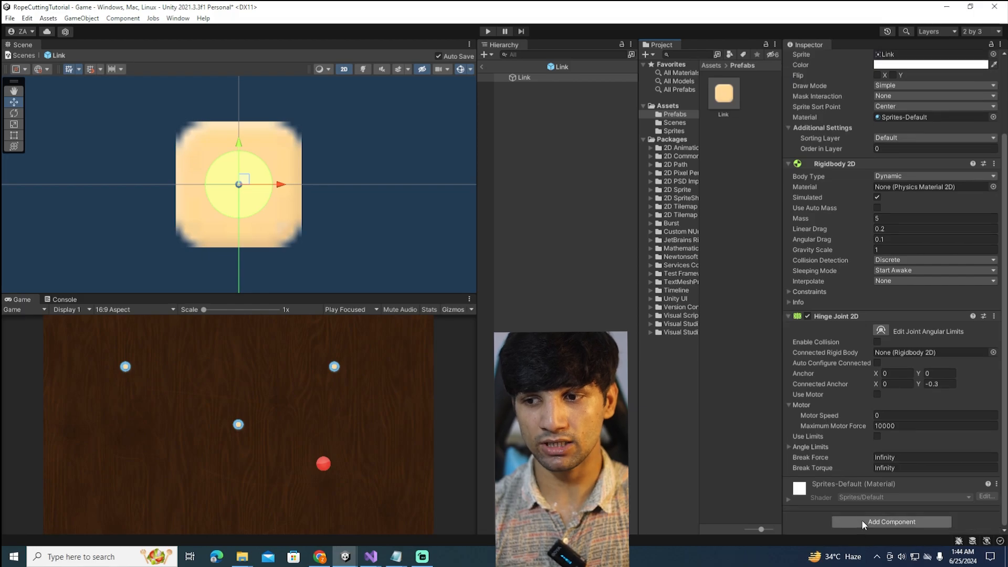
pyautogui.click(862, 516)
pyautogui.write('cir')
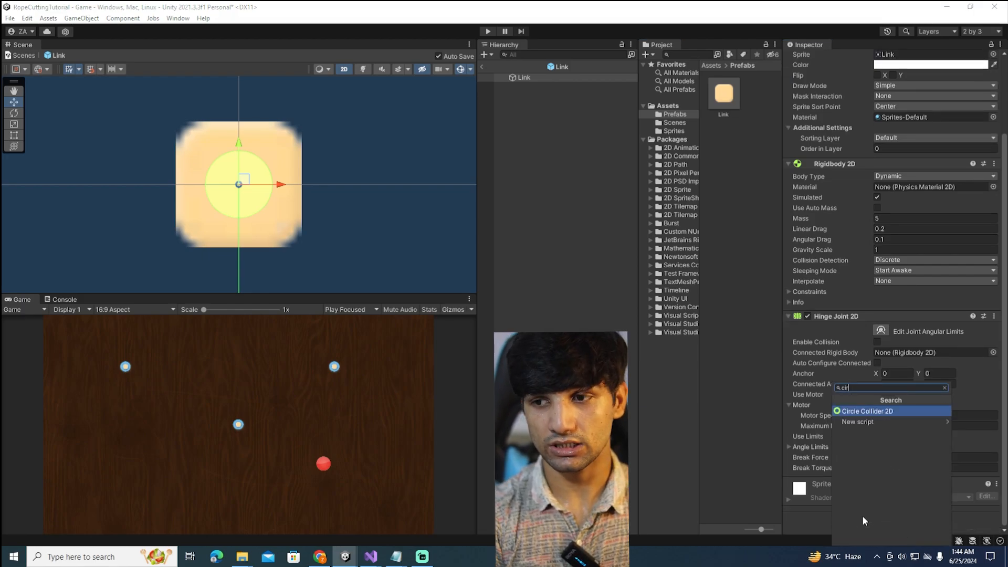
pyautogui.press('Return')
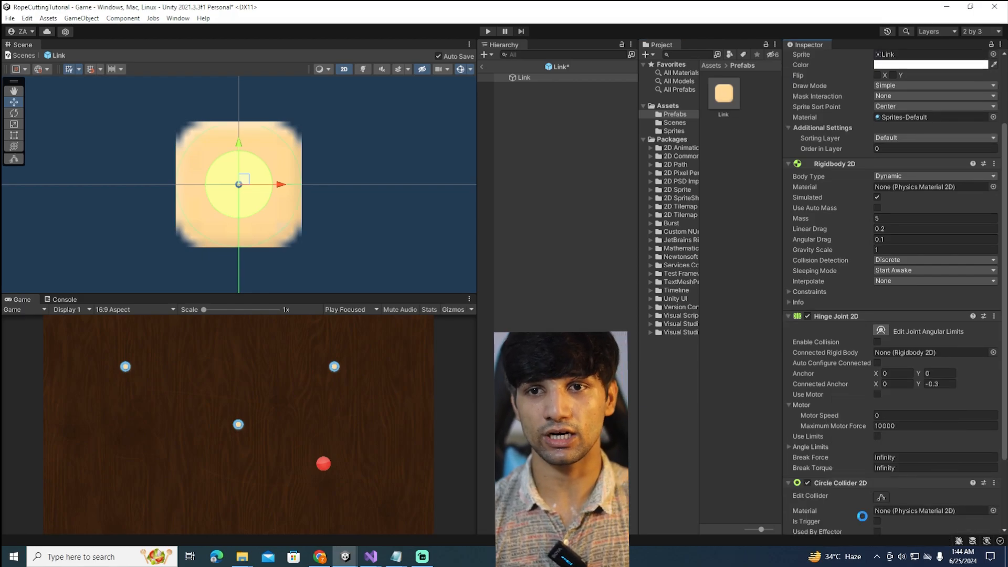
pyautogui.click(487, 32)
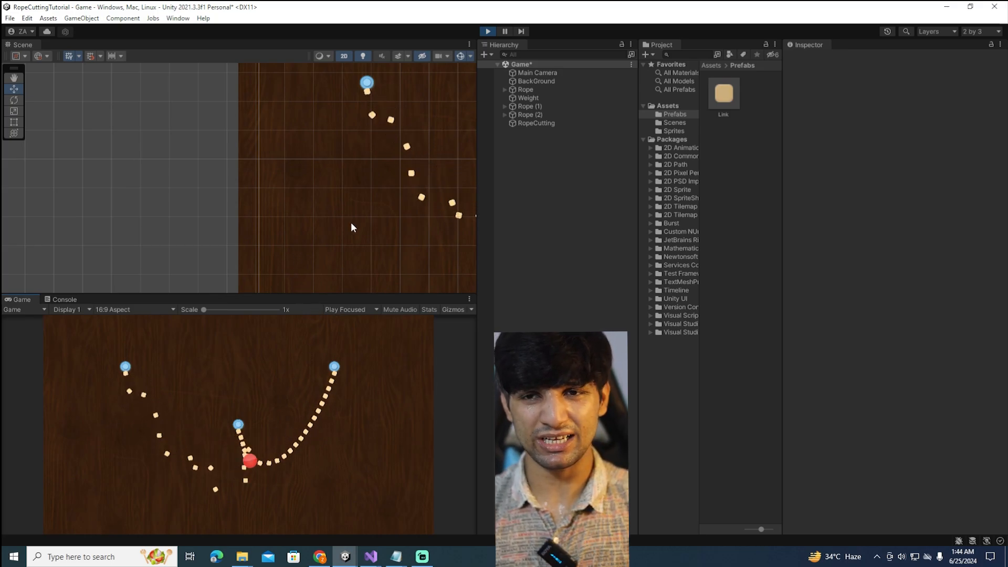
pyautogui.click(487, 31)
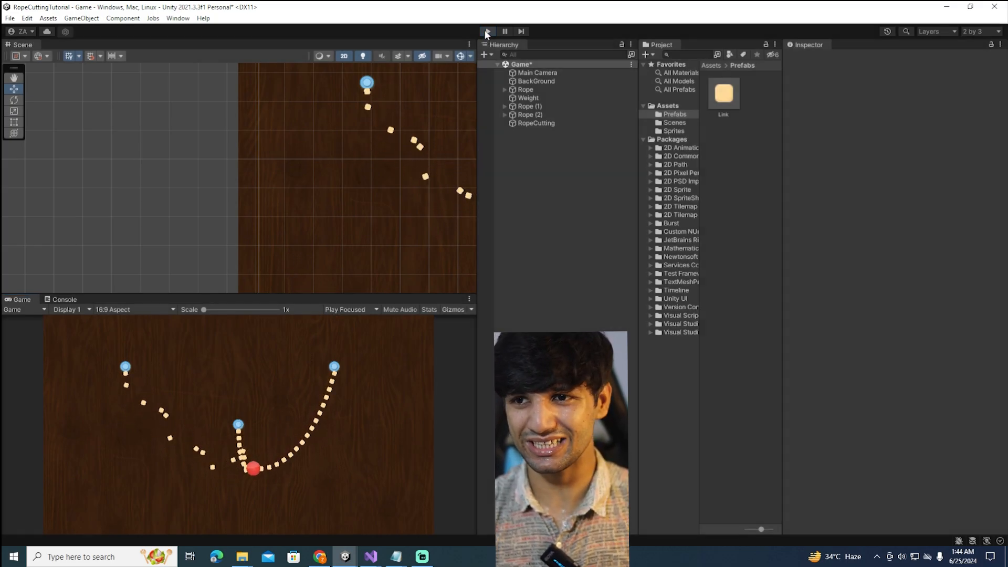
# Step: Reopen the Link prefab and set its Circle Collider 2D radius to 0.08
pyautogui.doubleClick(731, 103)
pyautogui.scroll(-5, 863, 384)
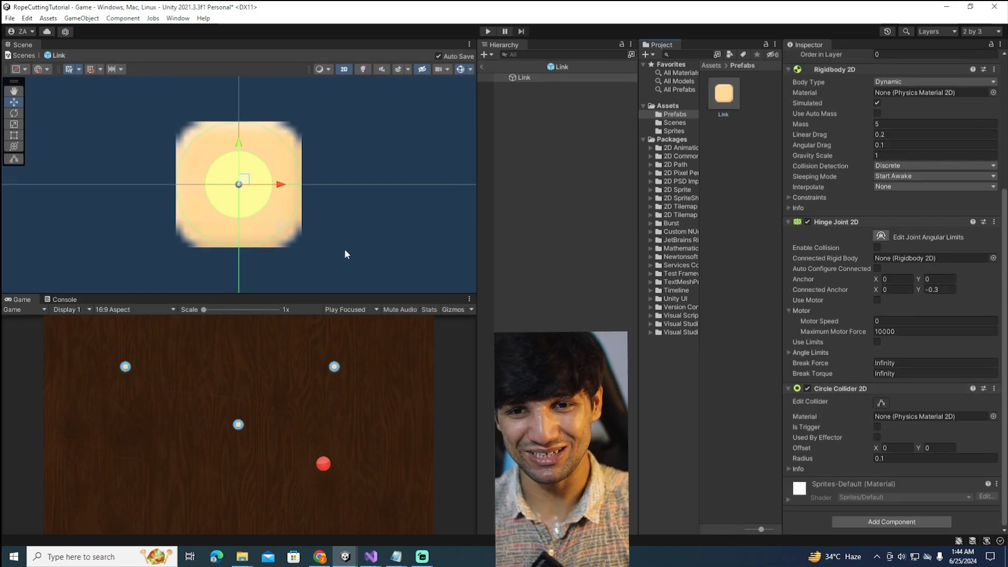
pyautogui.scroll(2, 341, 248)
pyautogui.scroll(-1, 373, 254)
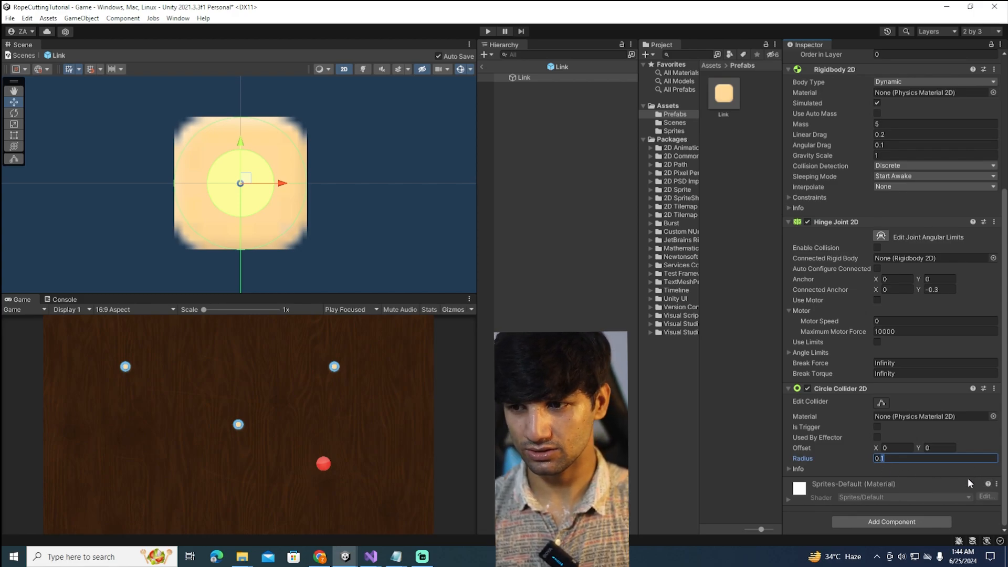
pyautogui.scroll(1, 329, 231)
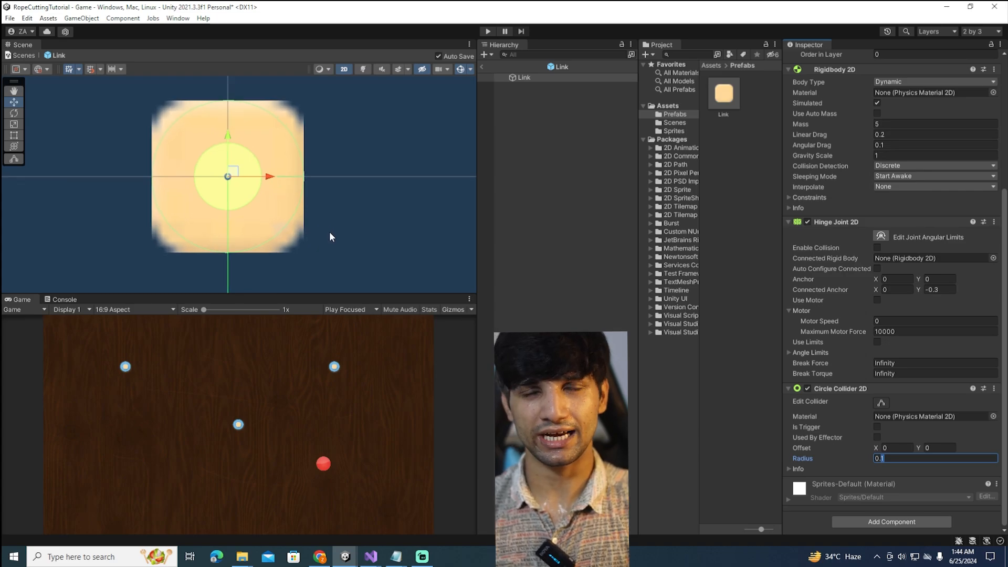
pyautogui.scroll(1, 273, 212)
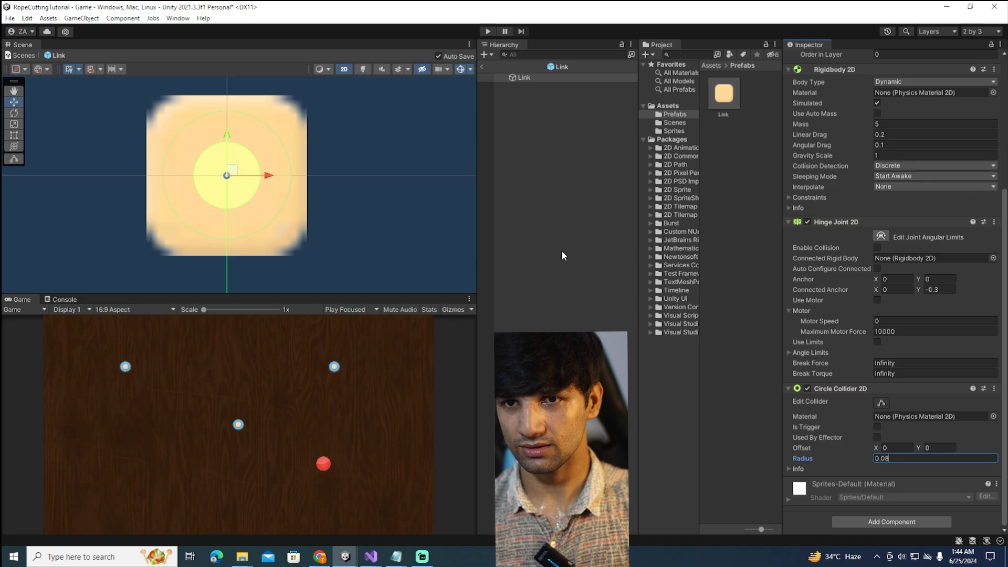
# Step: Run the Game scene, cut links on all three ropes in the Game view, and stop play mode
pyautogui.click(488, 31)
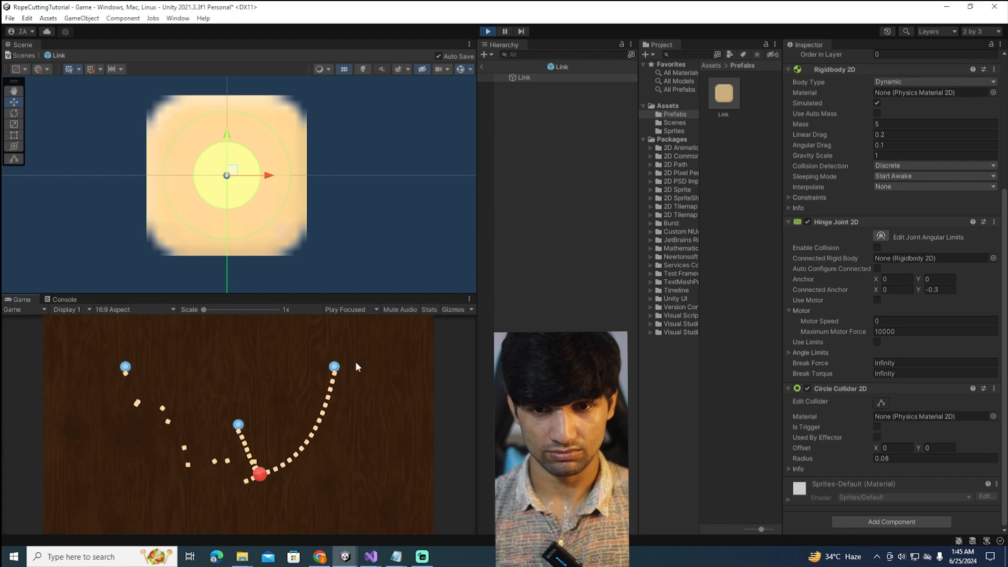
pyautogui.click(493, 76)
pyautogui.click(480, 67)
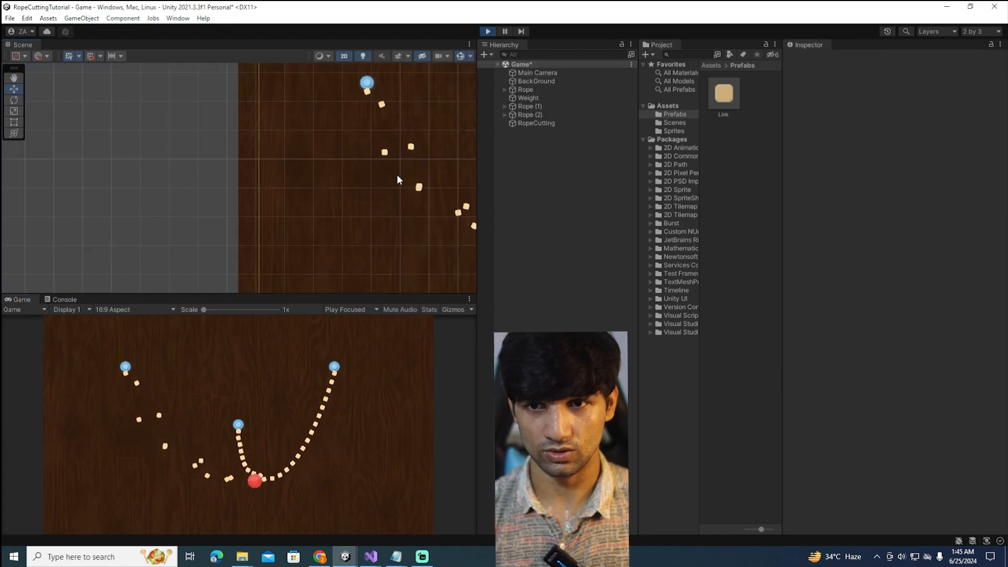
pyautogui.click(413, 169)
pyautogui.moveTo(387, 212); pyautogui.dragTo(175, 193, button='middle')
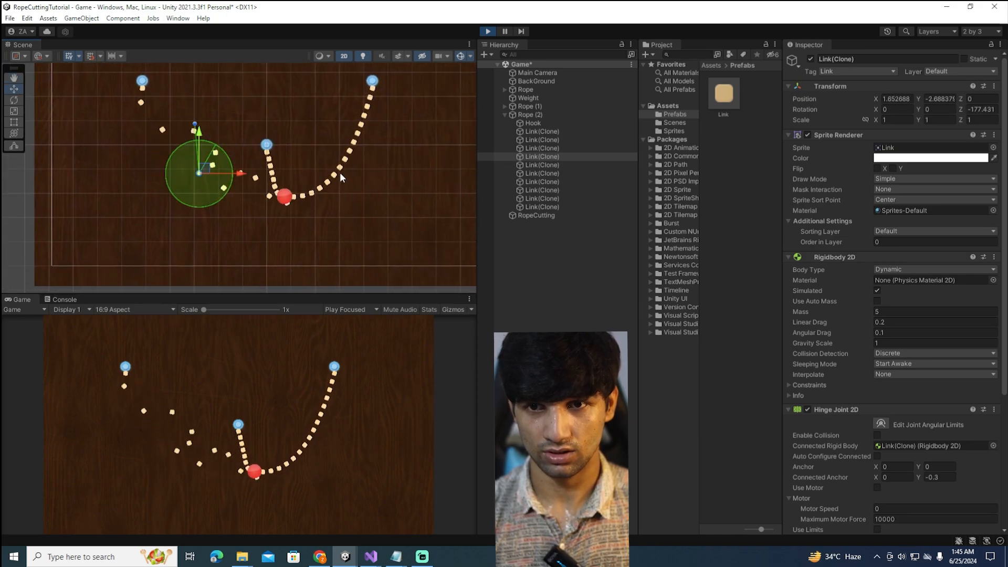
pyautogui.click(328, 391)
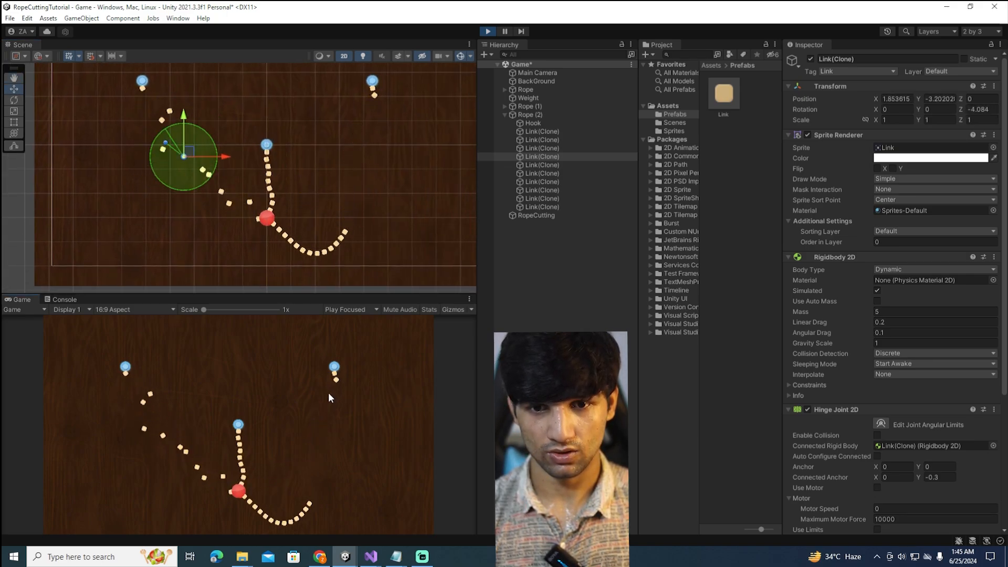
pyautogui.click(130, 394)
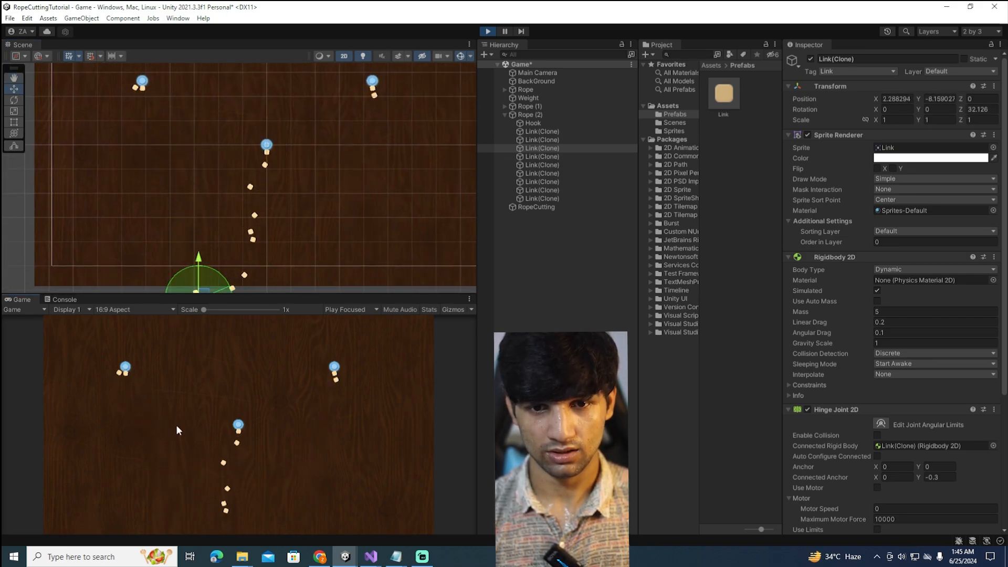
pyautogui.click(240, 437)
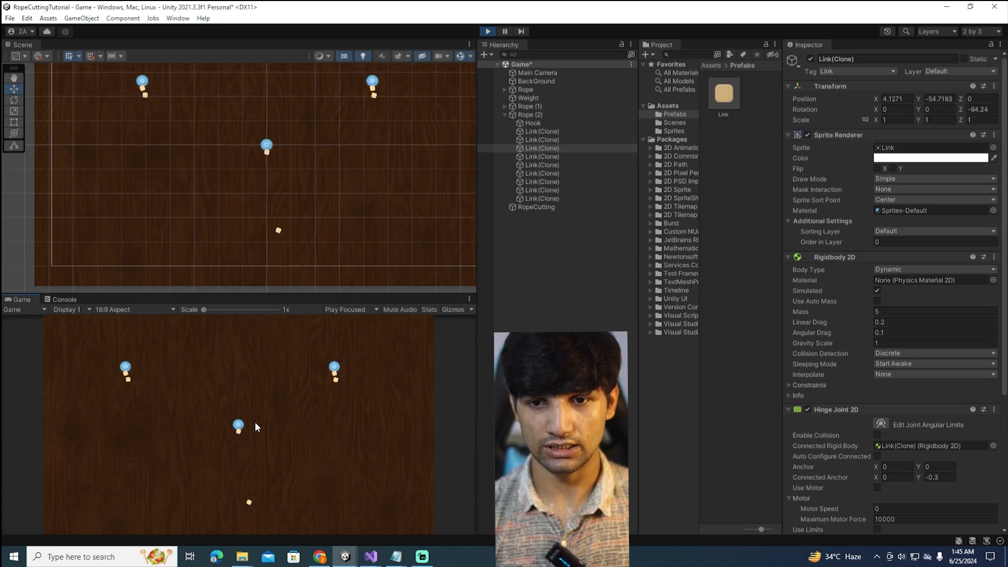
pyautogui.click(491, 30)
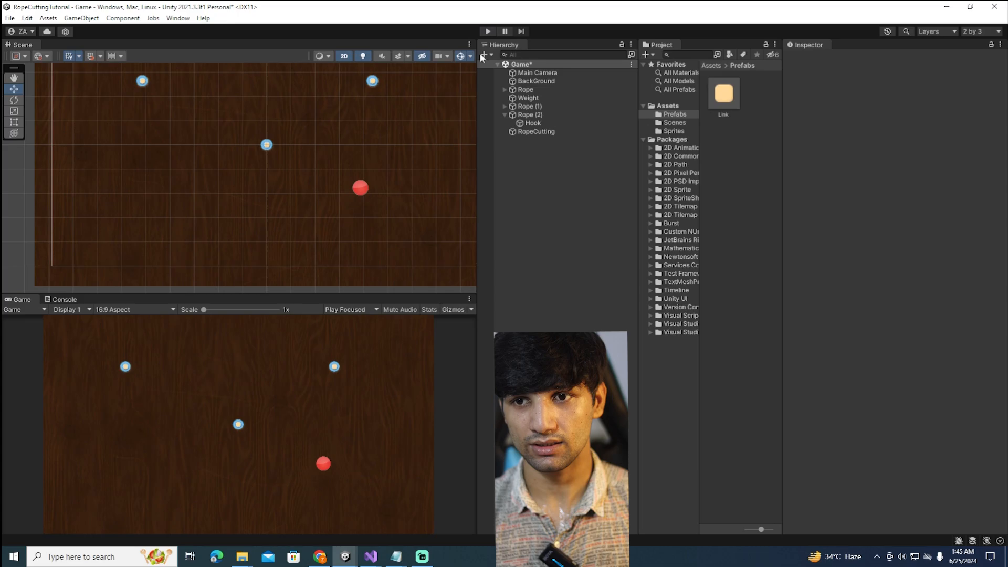
# Step: Delete the Rope (2) and Rope (1) objects from the Game scene
pyautogui.click(514, 114)
pyautogui.click(505, 114)
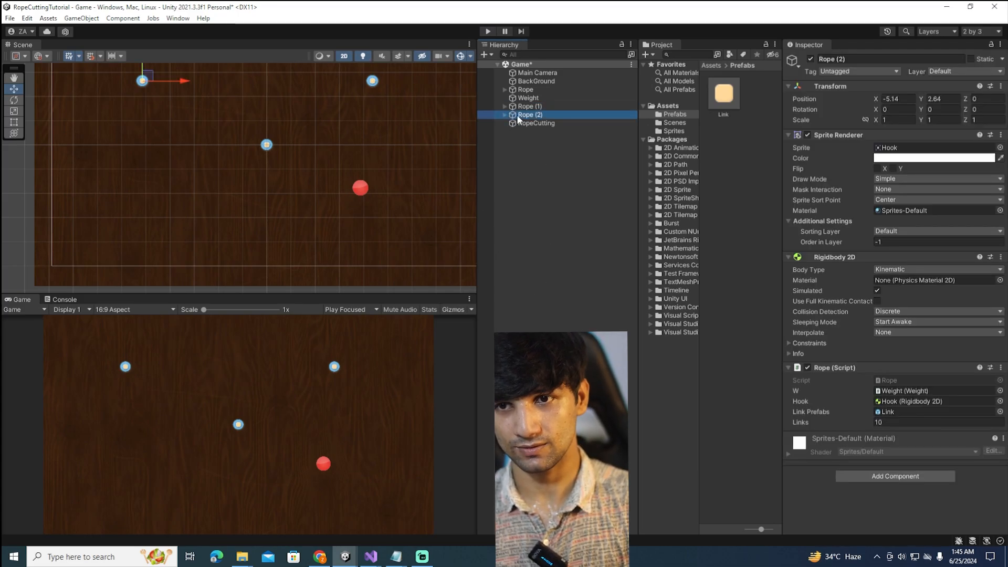
pyautogui.press('Delete')
pyautogui.click(519, 106)
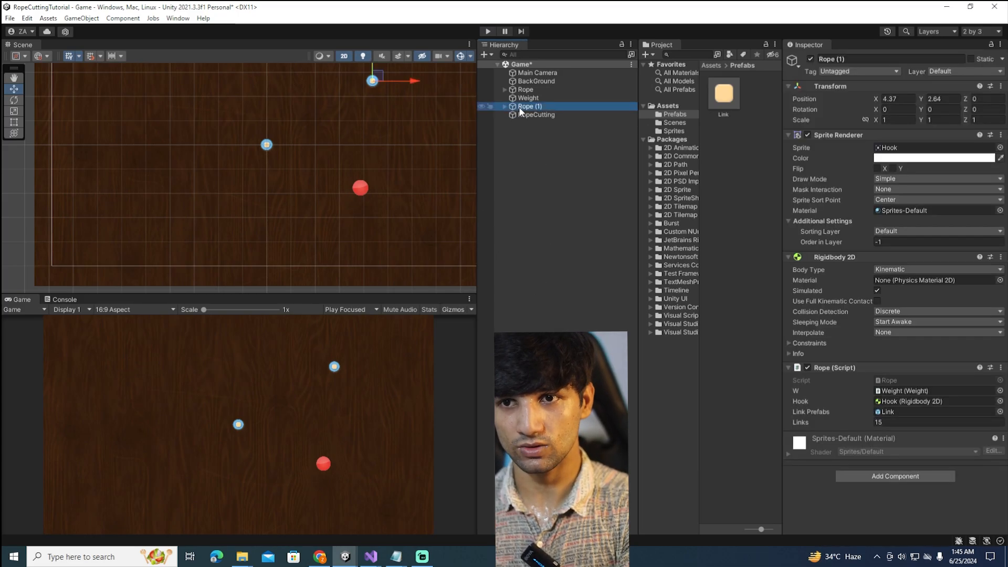
pyautogui.press('Delete')
# Step: Run the Game scene twice, cut the single remaining rope in the Game view each time, and stop play mode
pyautogui.click(488, 31)
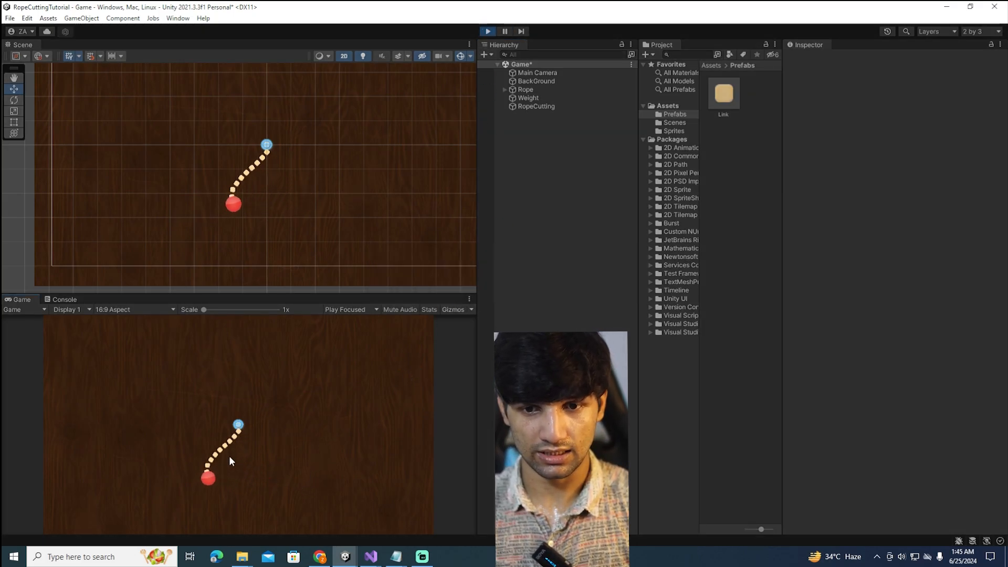
pyautogui.click(240, 445)
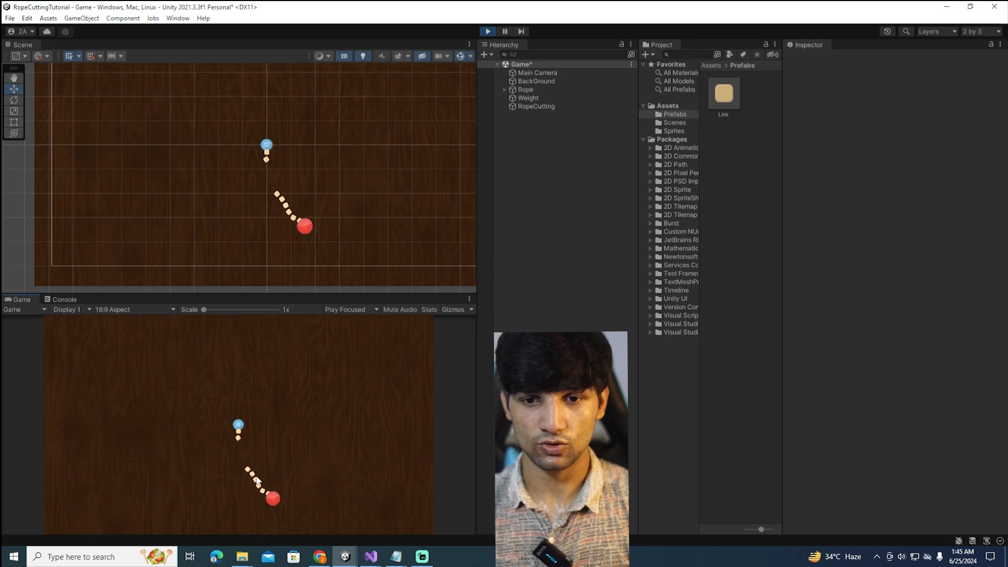
pyautogui.click(486, 31)
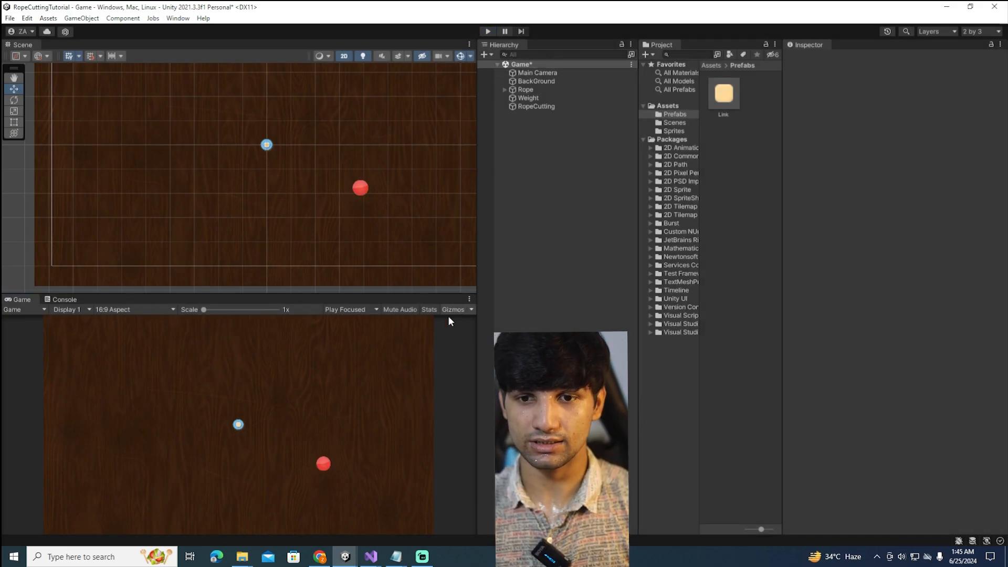
pyautogui.click(488, 31)
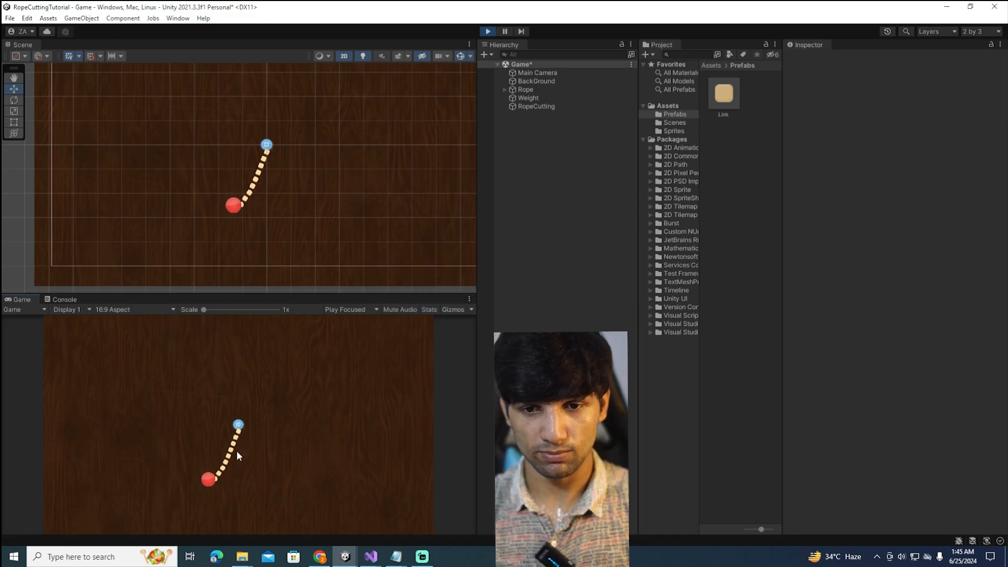
pyautogui.moveTo(234, 450); pyautogui.dragTo(361, 490)
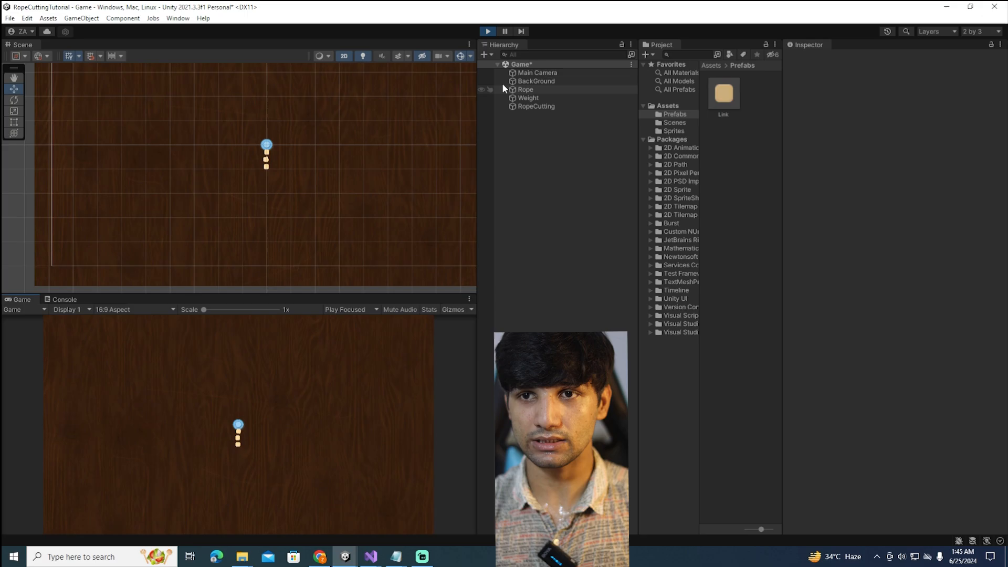
pyautogui.click(487, 31)
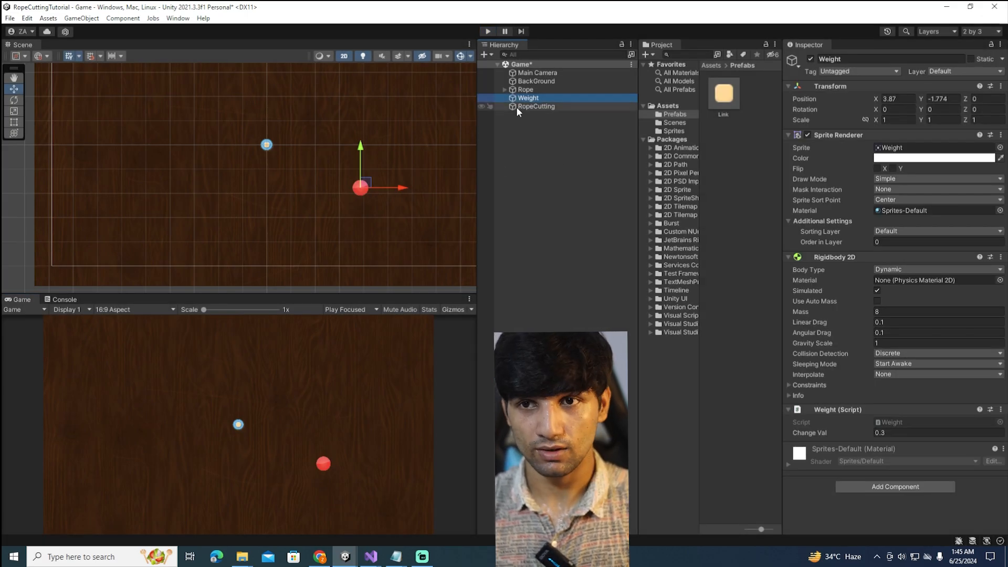
# Step: Duplicate the Rope object, place the copy at X 5.67, Y 2.01, and test cutting both ropes in play mode
pyautogui.click(526, 90)
pyautogui.hotkey('ctrl', 'd')
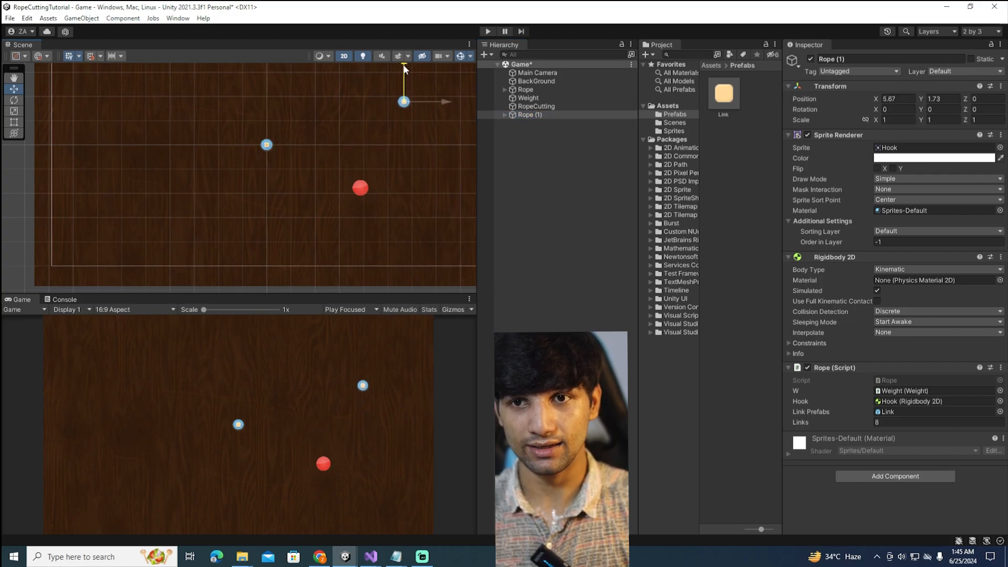
pyautogui.click(492, 31)
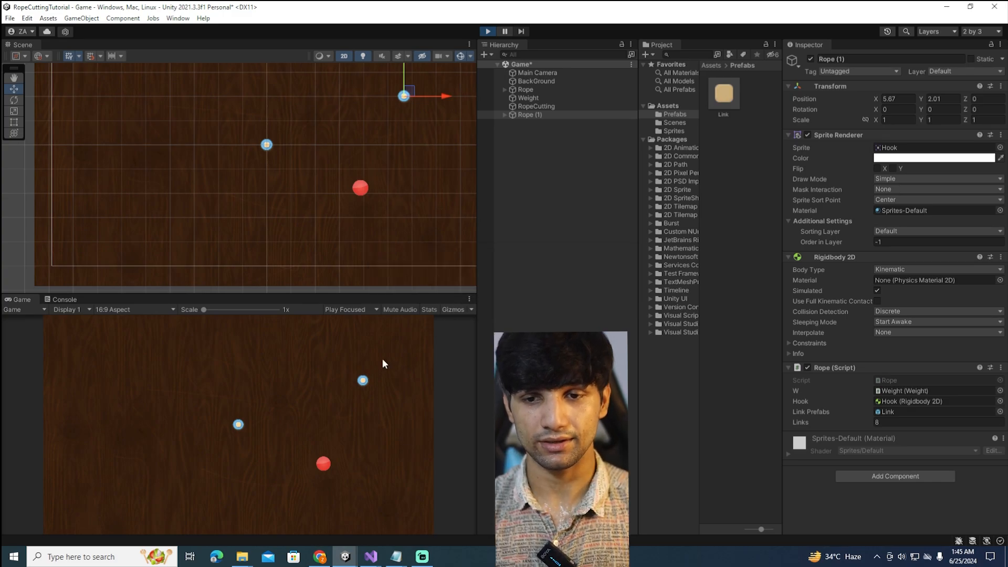
pyautogui.click(338, 406)
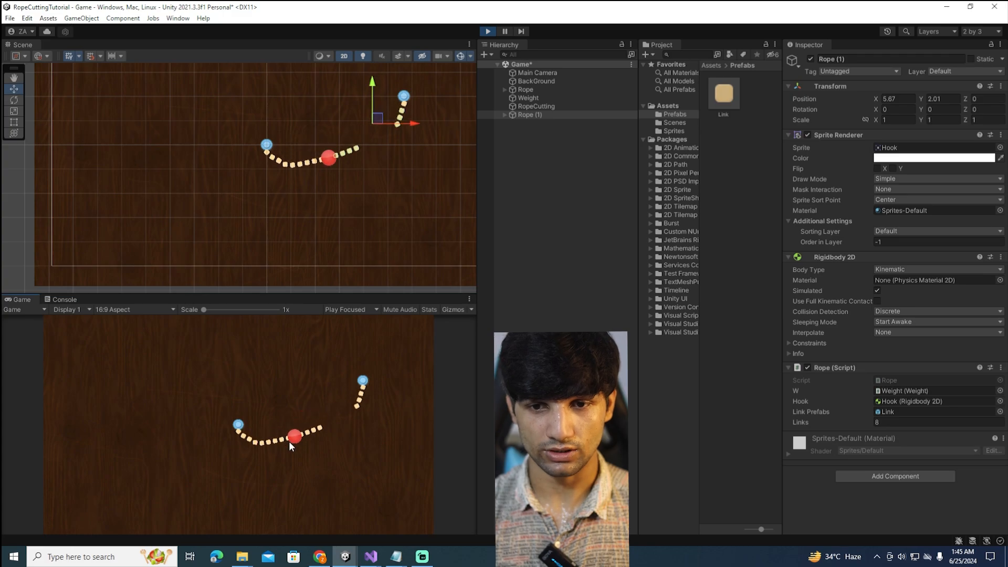
pyautogui.click(239, 446)
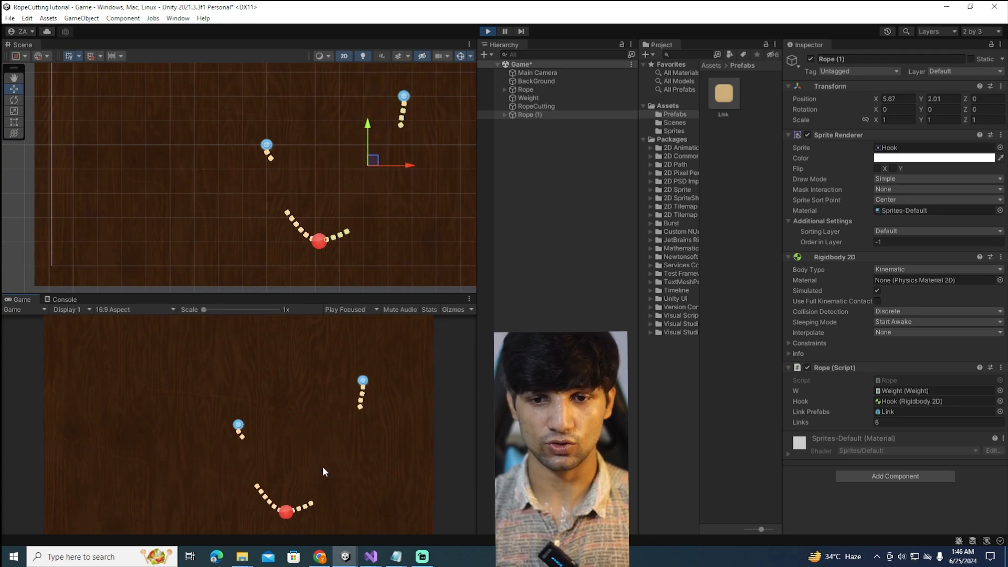
pyautogui.click(487, 31)
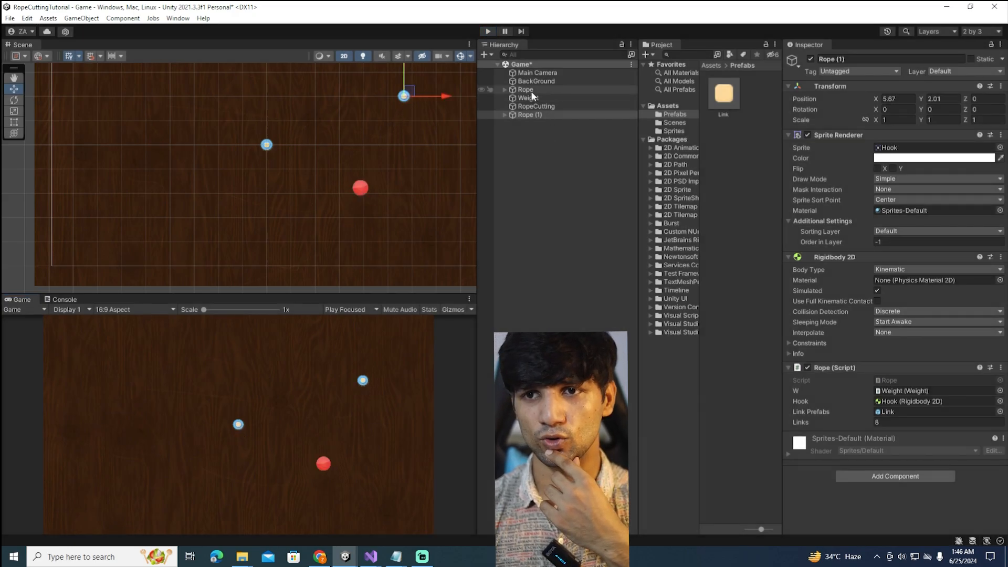
# Step: Open the Link prefab and review its Rigidbody 2D, Hinge Joint 2D and Circle Collider 2D settings
pyautogui.doubleClick(723, 93)
pyautogui.scroll(-5, 900, 439)
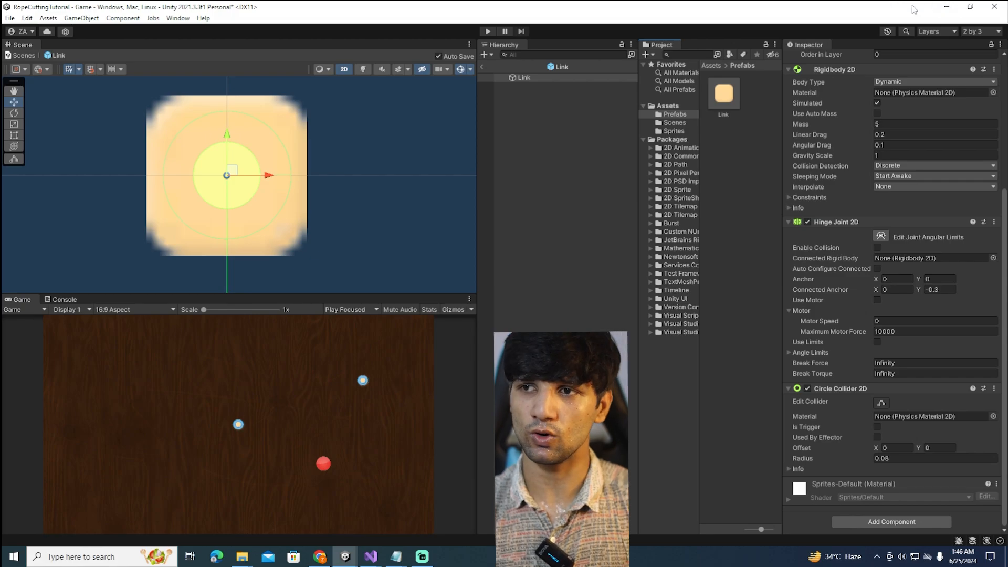
pyautogui.click(943, 9)
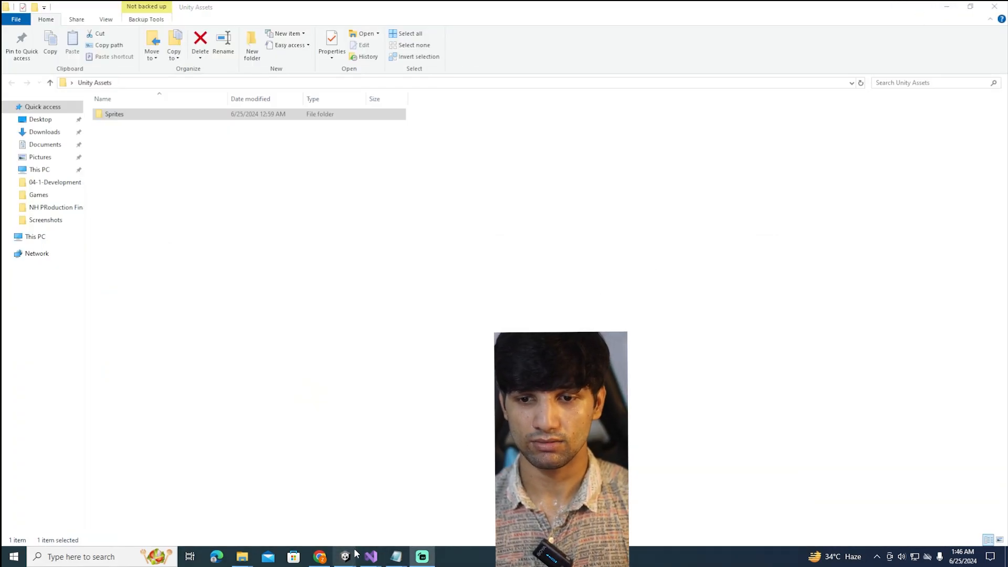
pyautogui.moveTo(344, 556)
pyautogui.click(378, 524)
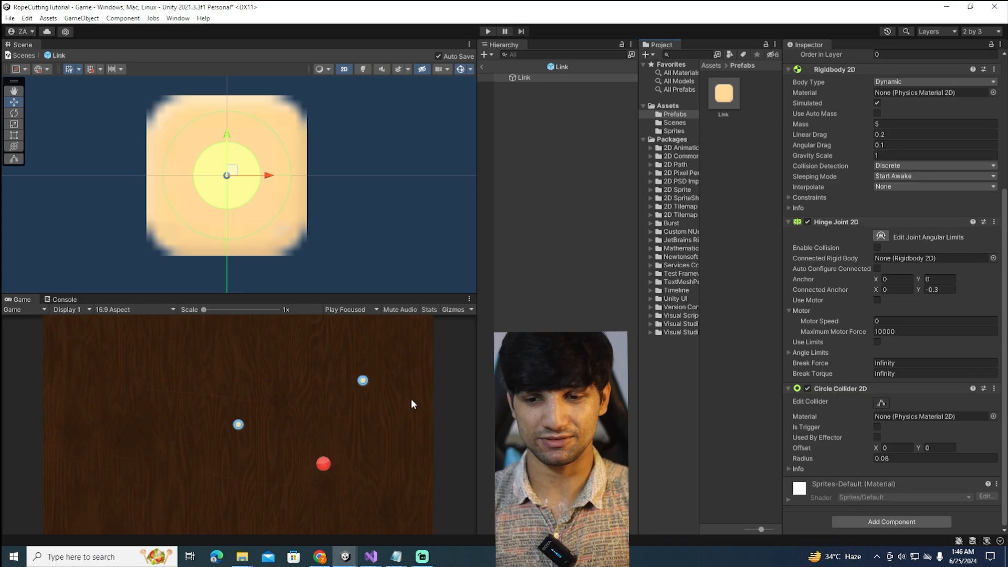
# Step: Switch to the RopeCutting script in Visual Studio and start a second Destroy call on hit.collider below the existing one
pyautogui.moveTo(371, 555)
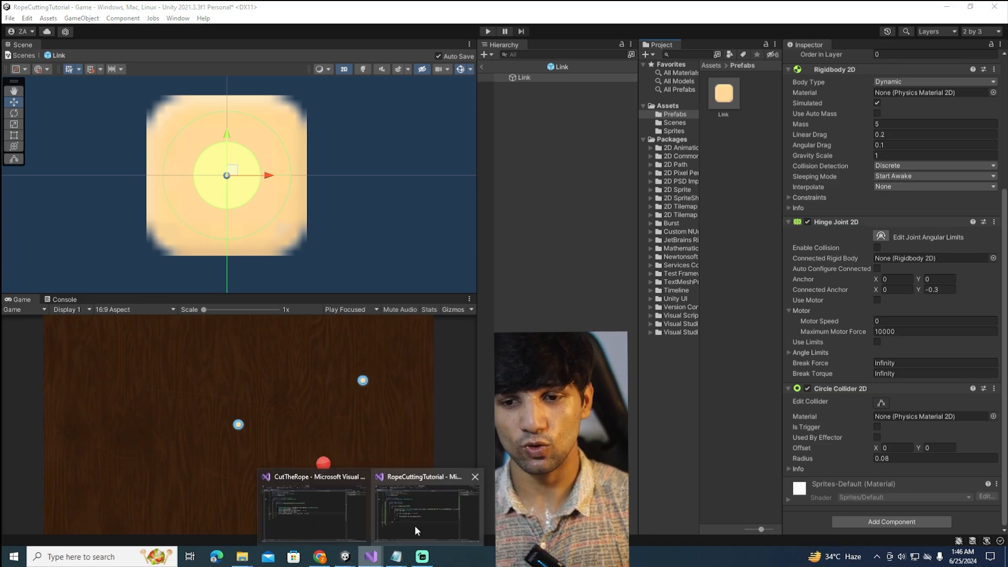
pyautogui.click(414, 525)
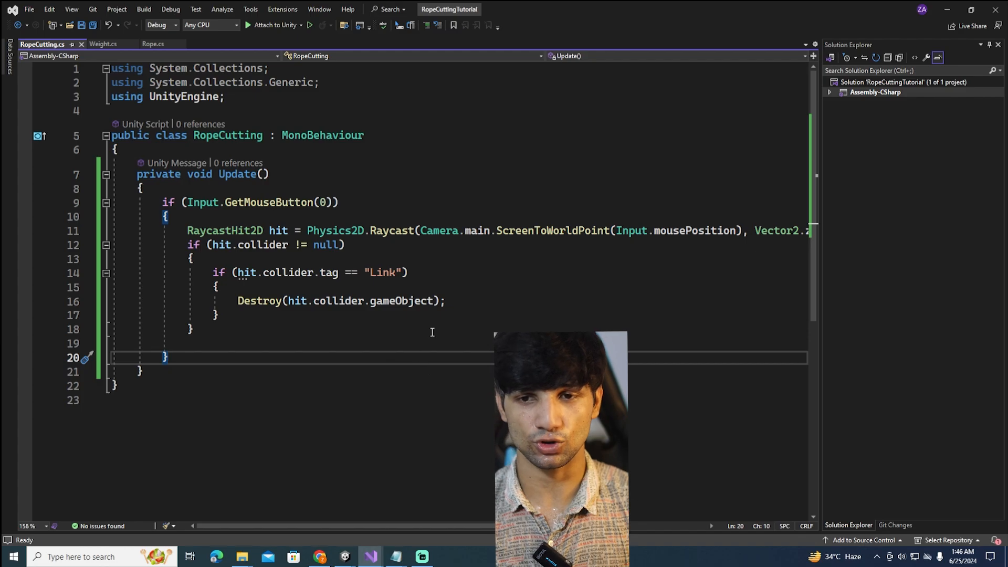
pyautogui.click(469, 311)
pyautogui.click(469, 303)
pyautogui.press('Return')
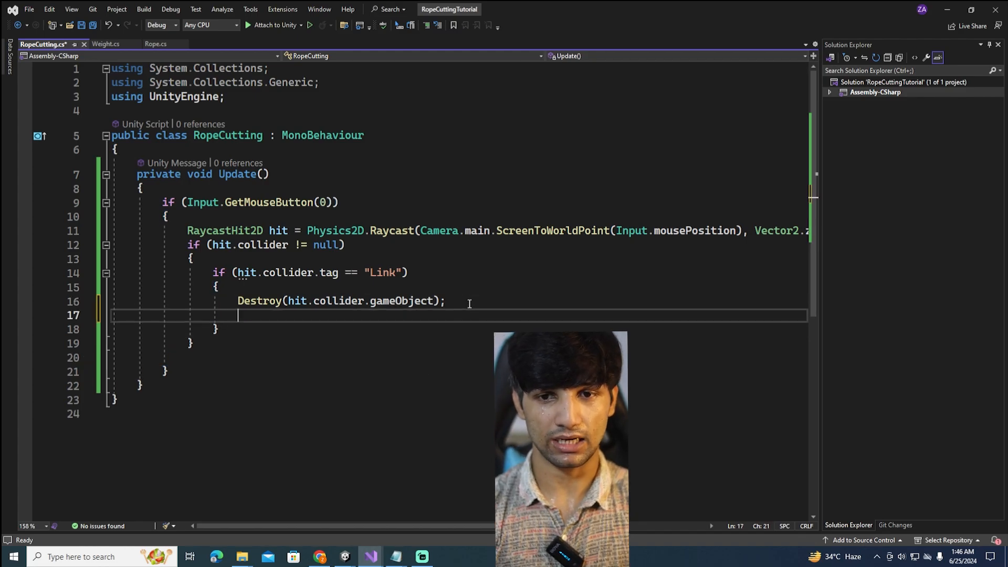
pyautogui.write('Destroy(h')
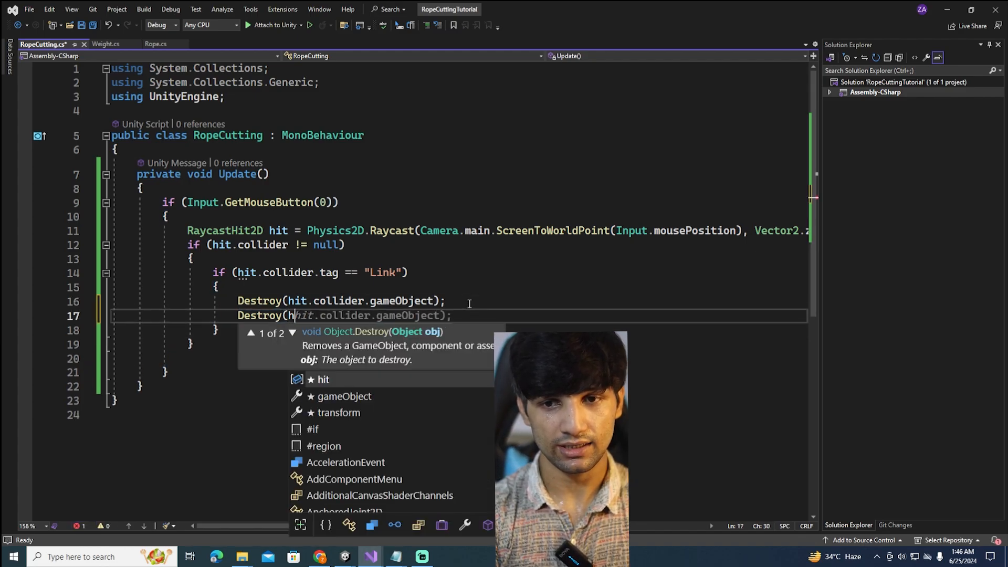
pyautogui.write('it.collider.ga')
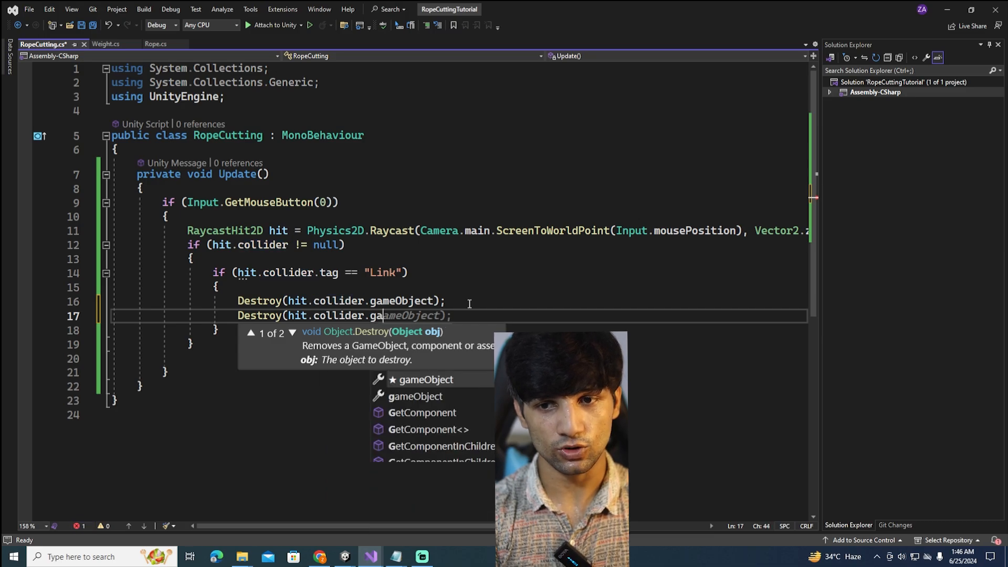
pyautogui.write('meObject.g')
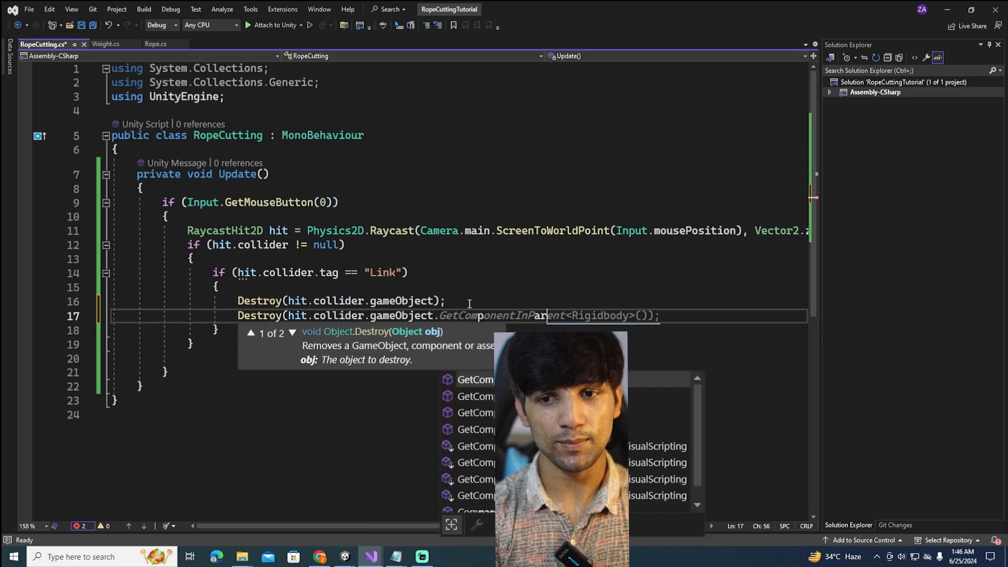
pyautogui.press('BackSpace')
pyautogui.press('BackSpace')
pyautogui.press('BackSpace')
pyautogui.press('BackSpace')
pyautogui.press('BackSpace')
pyautogui.press('BackSpace')
pyautogui.press('BackSpace')
pyautogui.press('BackSpace')
pyautogui.press('BackSpace')
pyautogui.press('BackSpace')
pyautogui.press('BackSpace')
pyautogui.press('BackSpace')
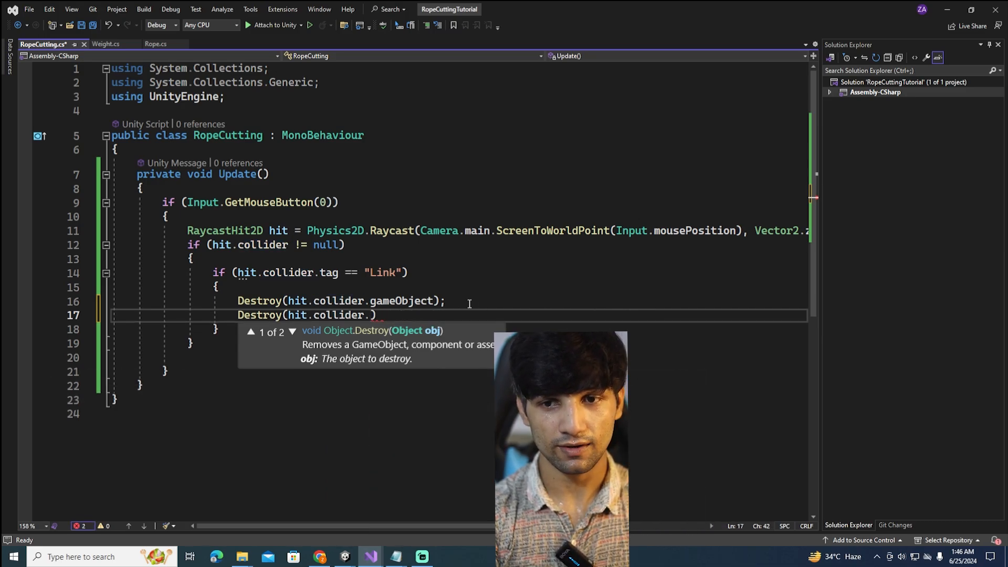
# Step: Extend the new Destroy call's argument to hit.collider.transform.parent
pyautogui.write('transform')
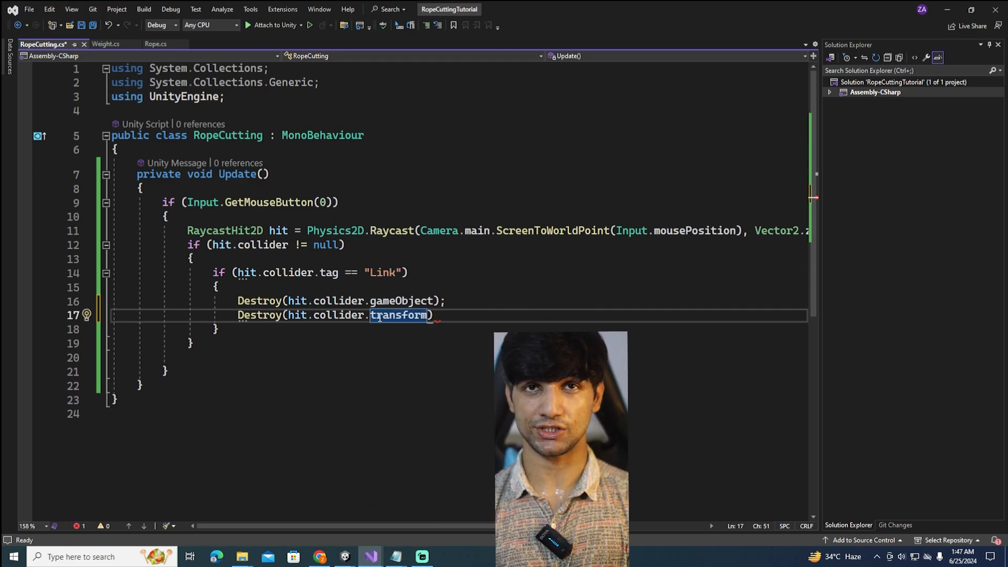
pyautogui.write('.')
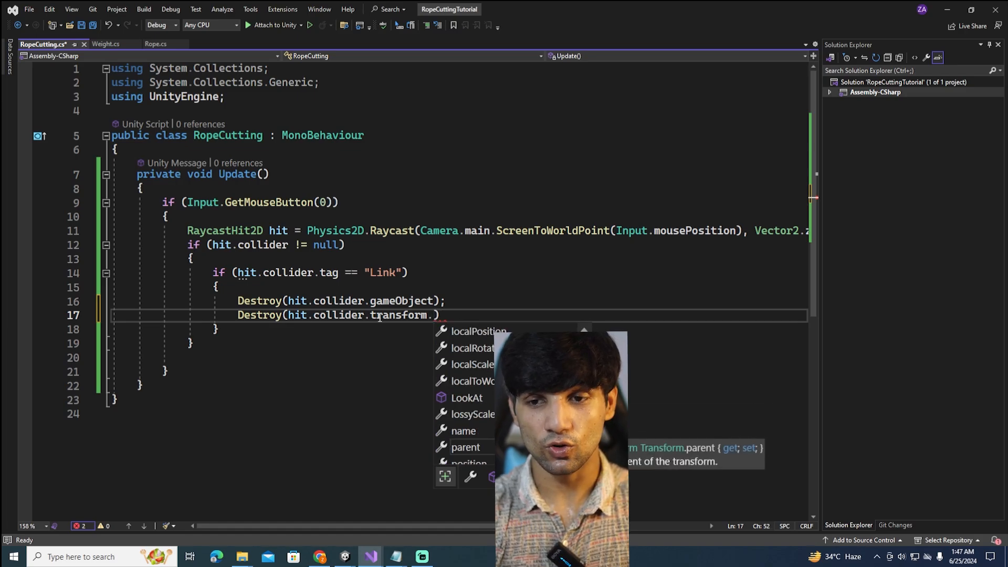
pyautogui.write('gameObject.par')
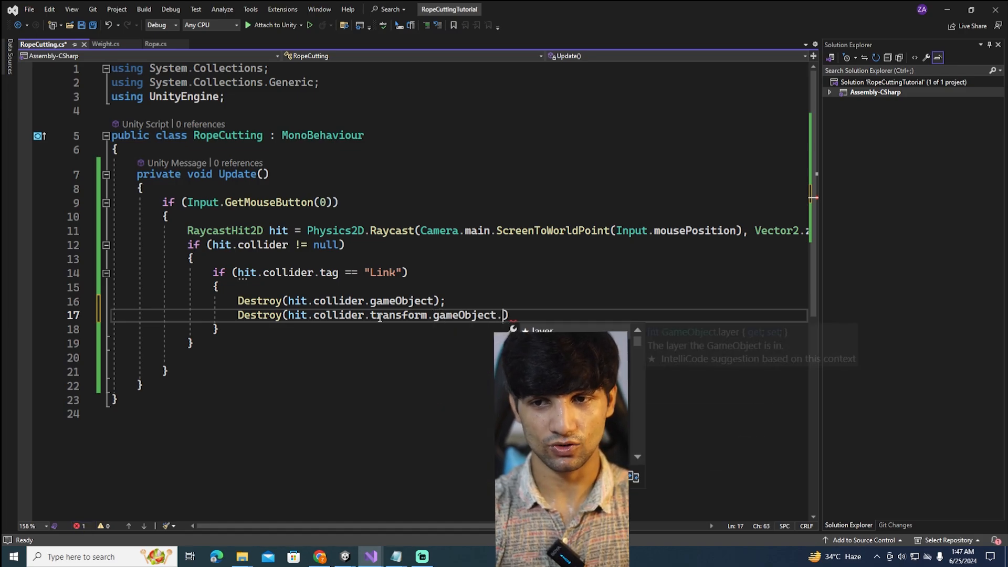
pyautogui.press('BackSpace')
pyautogui.press('BackSpace')
pyautogui.press('BackSpace')
pyautogui.press('BackSpace')
pyautogui.press('BackSpace')
pyautogui.press('BackSpace')
pyautogui.press('BackSpace')
pyautogui.press('BackSpace')
pyautogui.press('BackSpace')
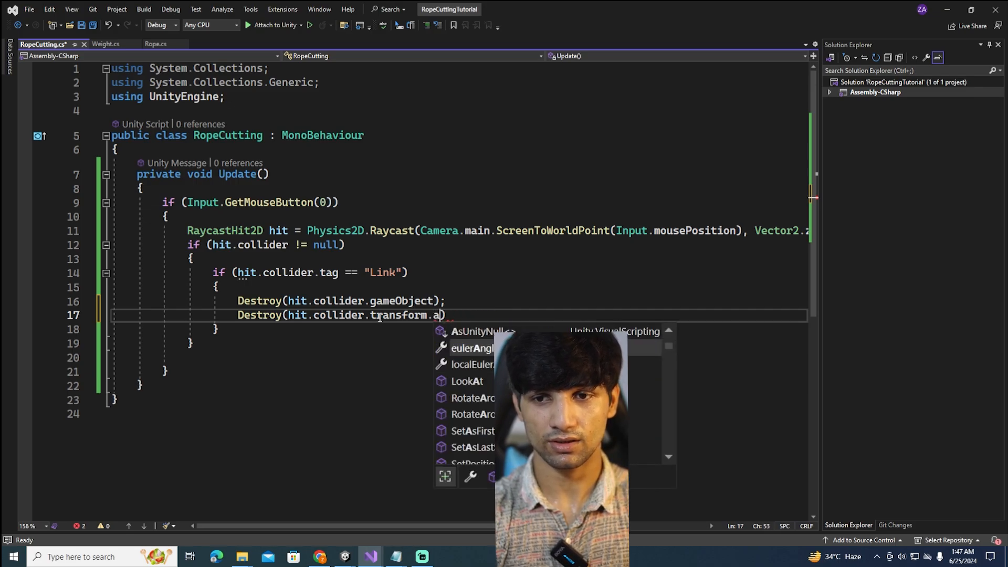
pyautogui.press('BackSpace')
pyautogui.write('parent')
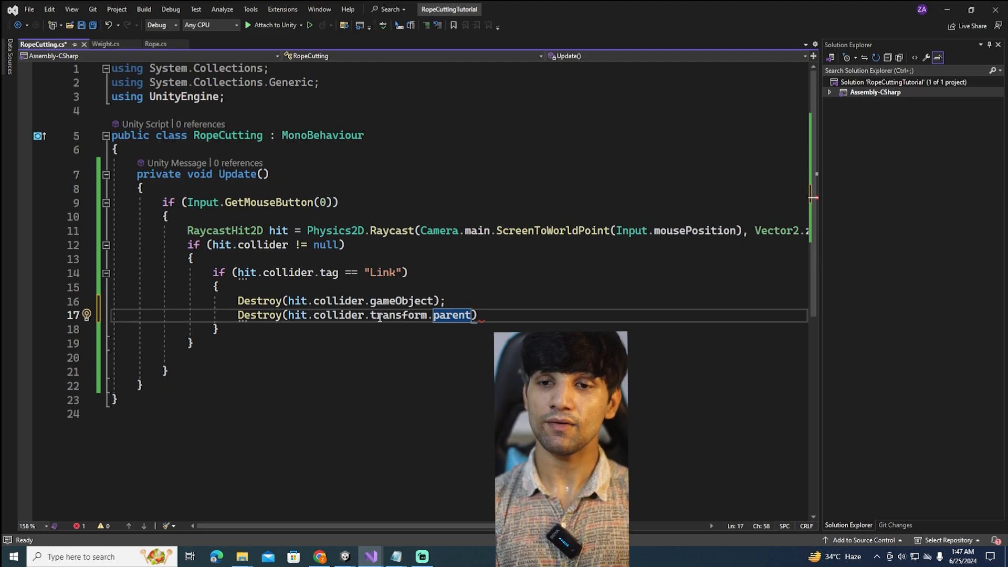
# Step: Finish the call as Destroy(hit.collider.transform.parent.gameObject, 2f); and save the script
pyautogui.write('.gameObject')
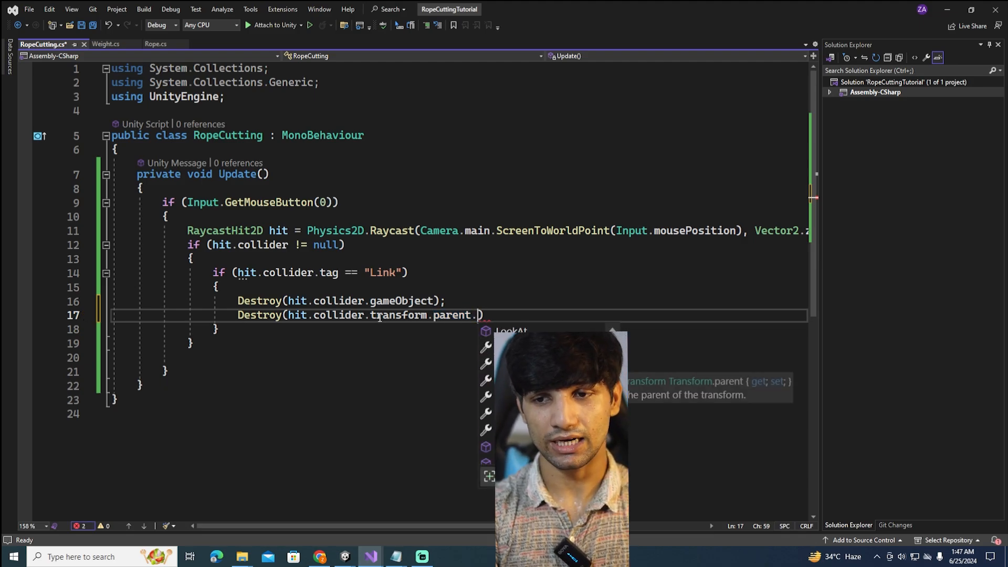
pyautogui.write(',')
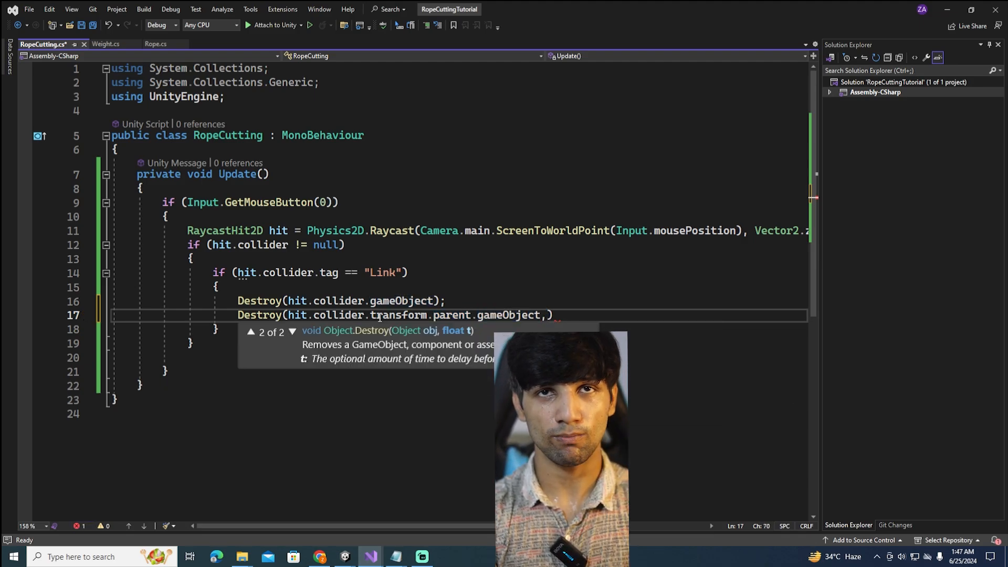
pyautogui.write(' 2f);')
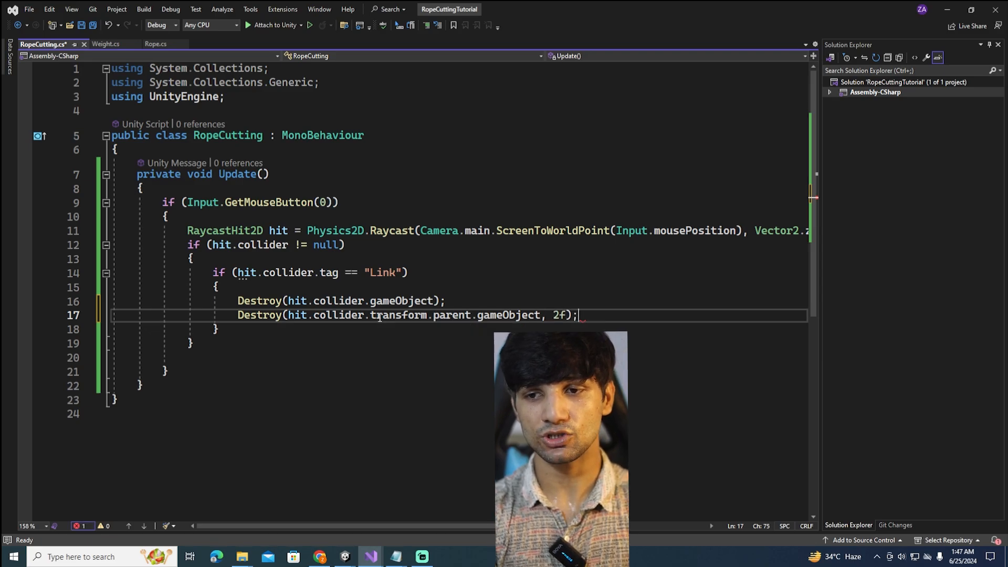
pyautogui.hotkey('ctrl', 's')
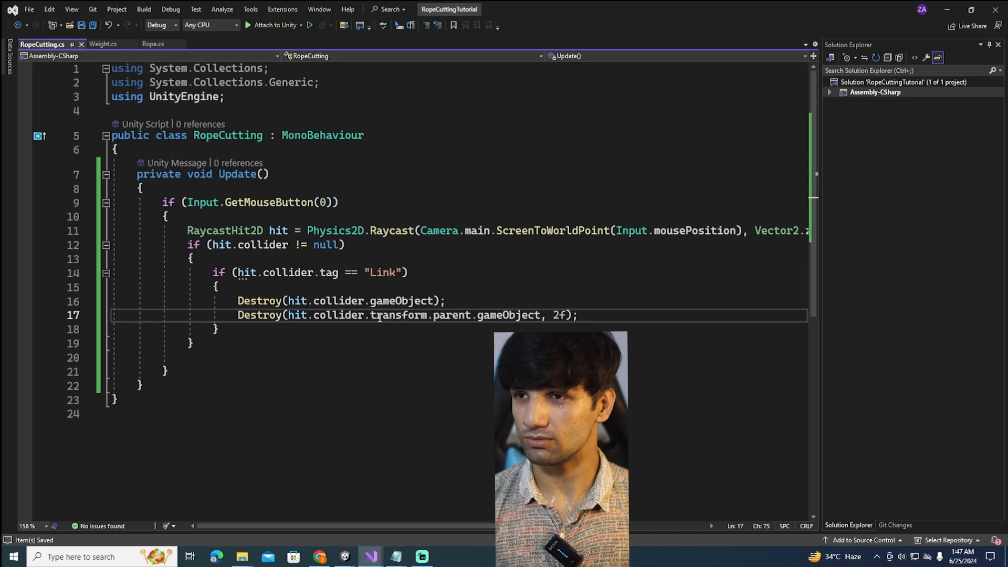
# Step: Return to Unity, run the Game scene, and cut a link on each of the two ropes in the Game view
pyautogui.click(947, 9)
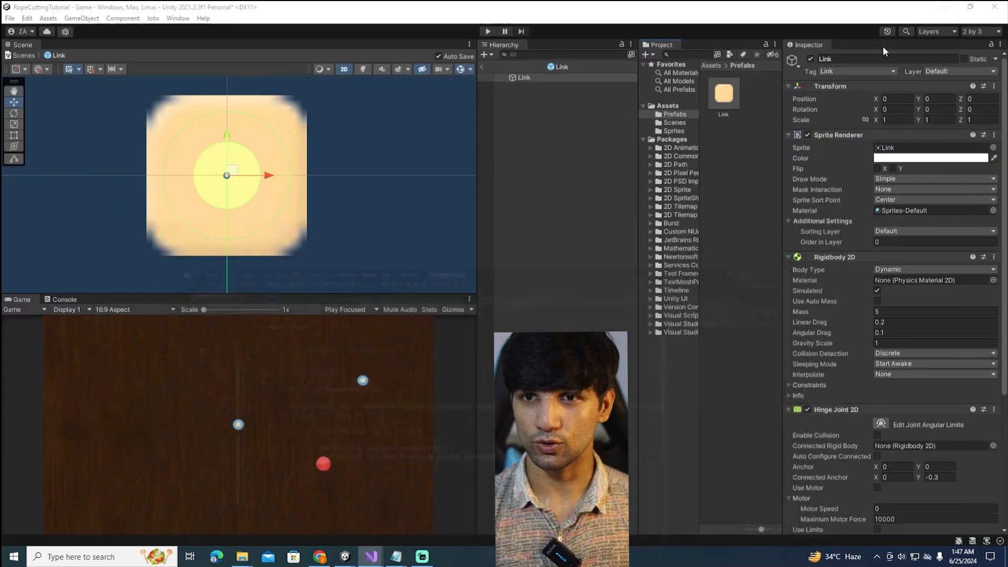
pyautogui.click(487, 32)
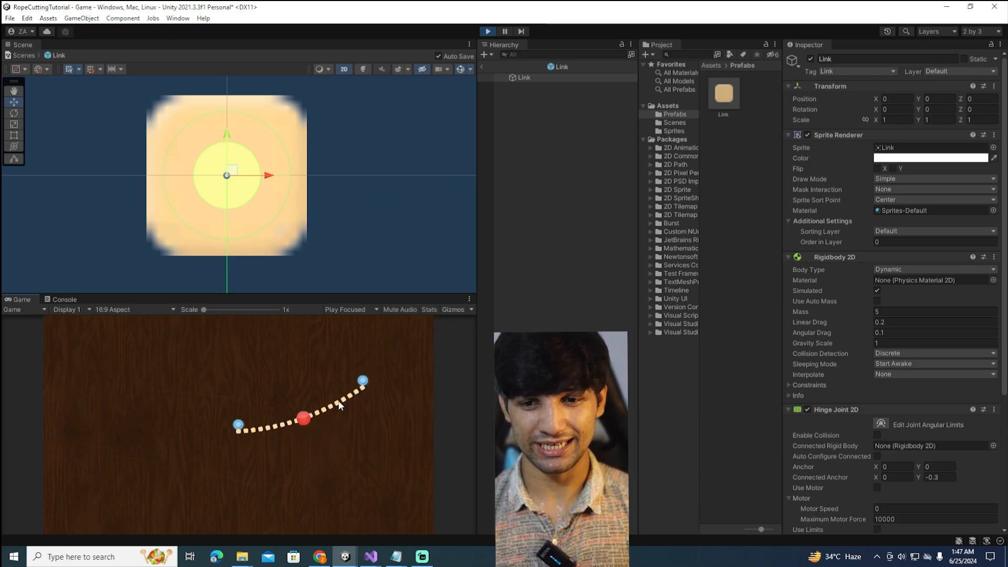
pyautogui.click(338, 402)
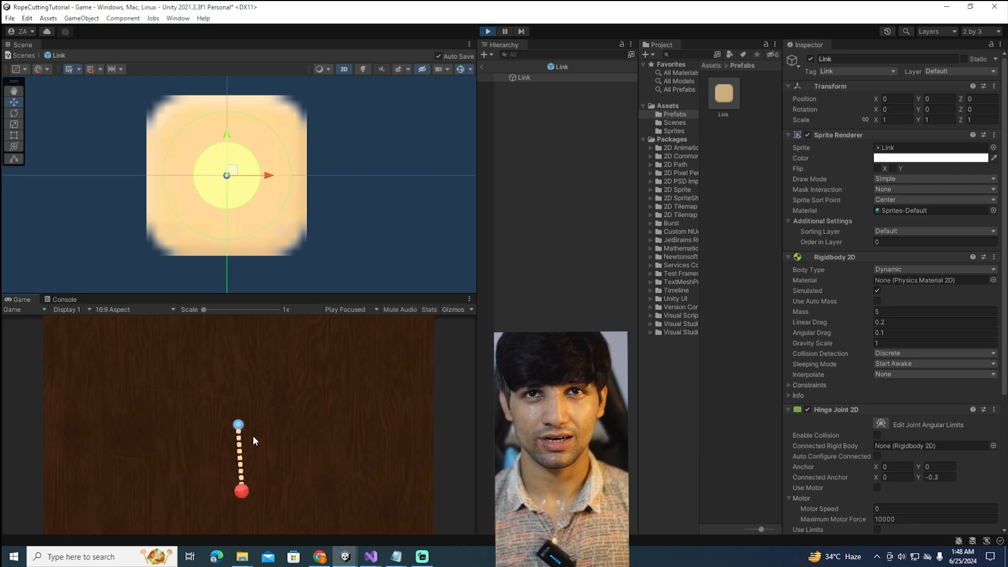
pyautogui.click(243, 455)
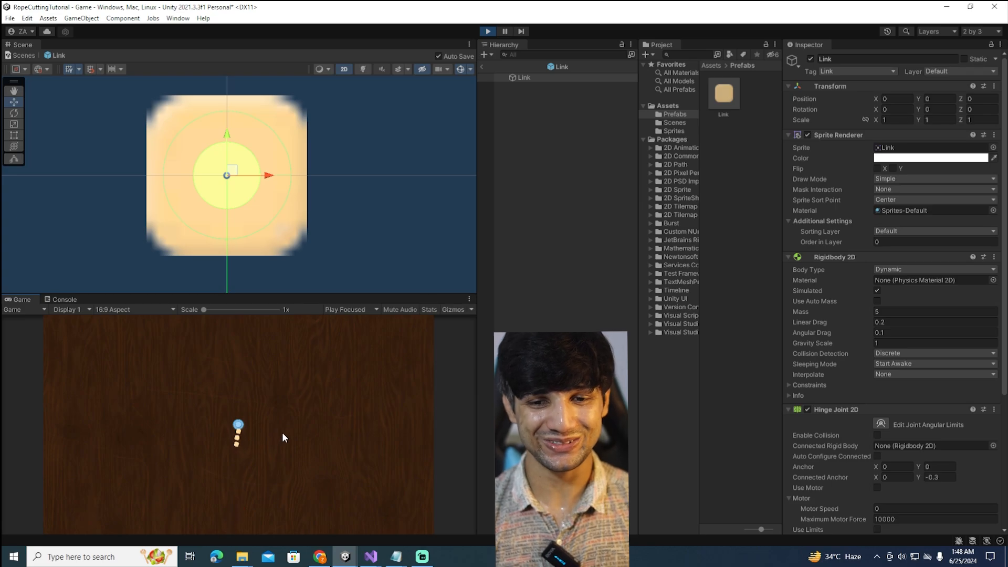